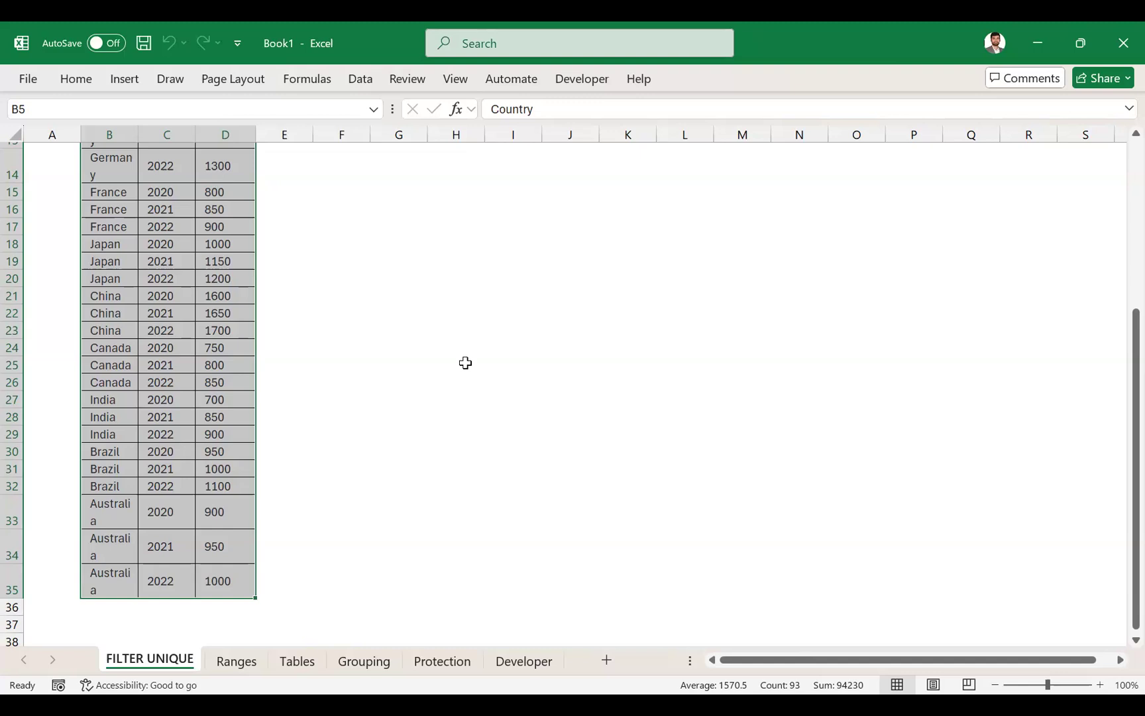
- AutoFit the width of column B so the country names fit on one line
{"action": "scroll", "coordinate": [465, 362], "scroll_direction": "up", "scroll_amount": 1}
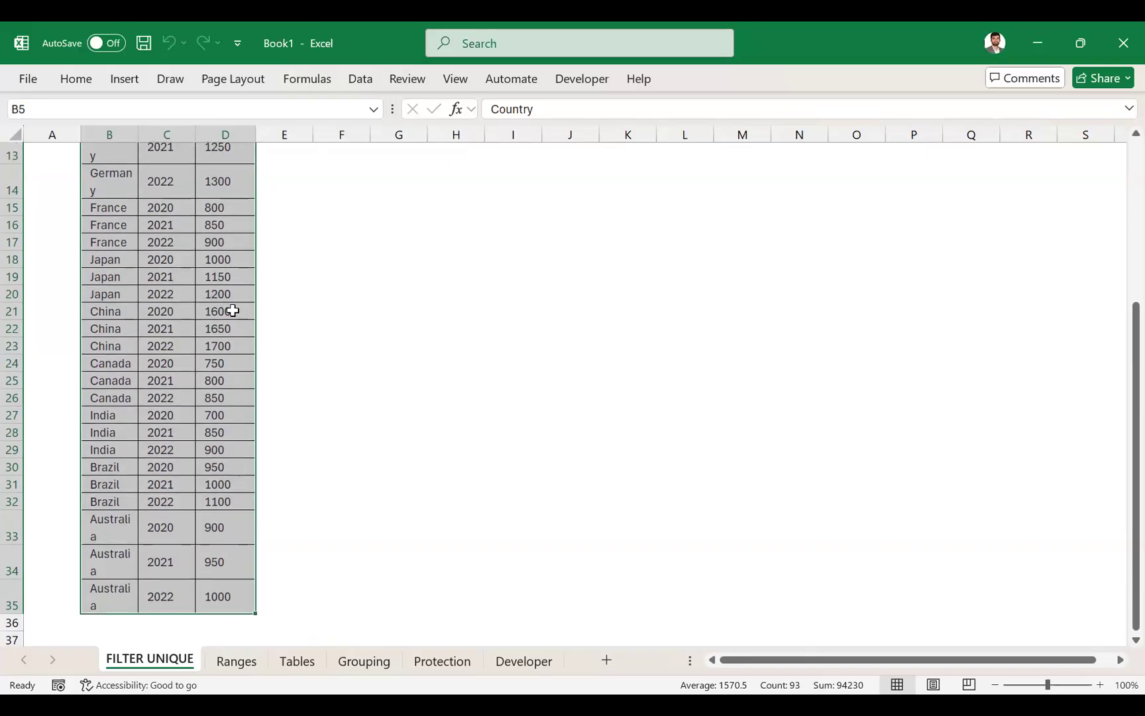
{"action": "scroll", "coordinate": [141, 357], "scroll_direction": "up", "scroll_amount": 2}
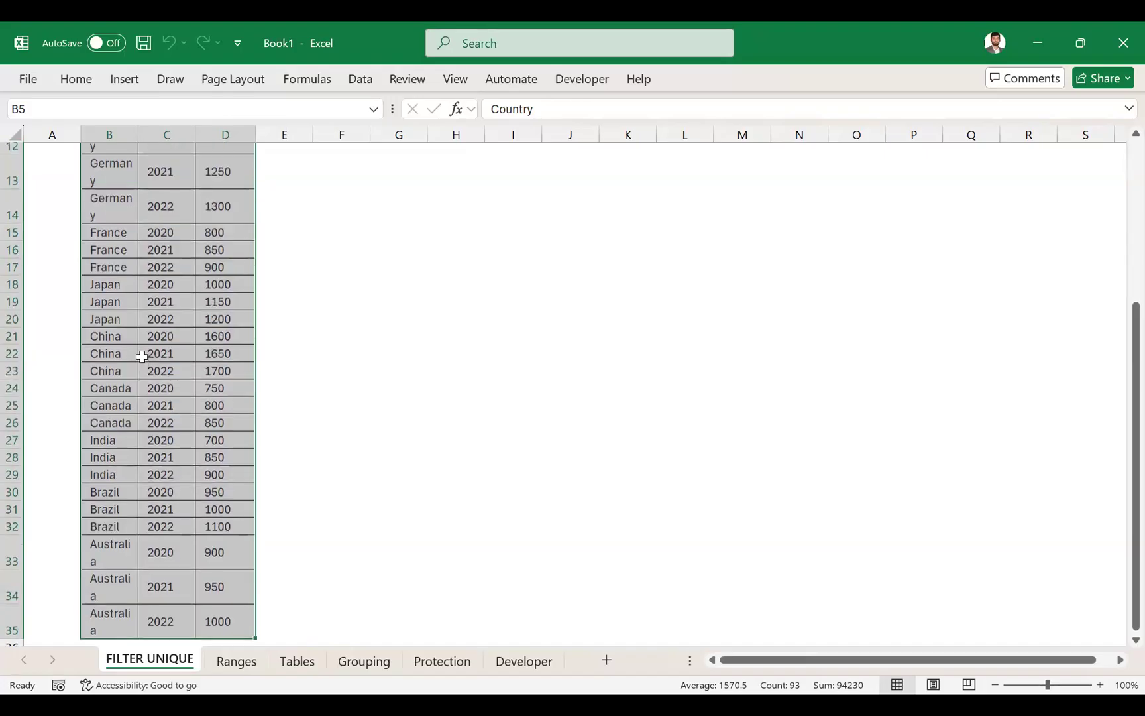
{"action": "scroll", "coordinate": [142, 357], "scroll_direction": "up", "scroll_amount": 5}
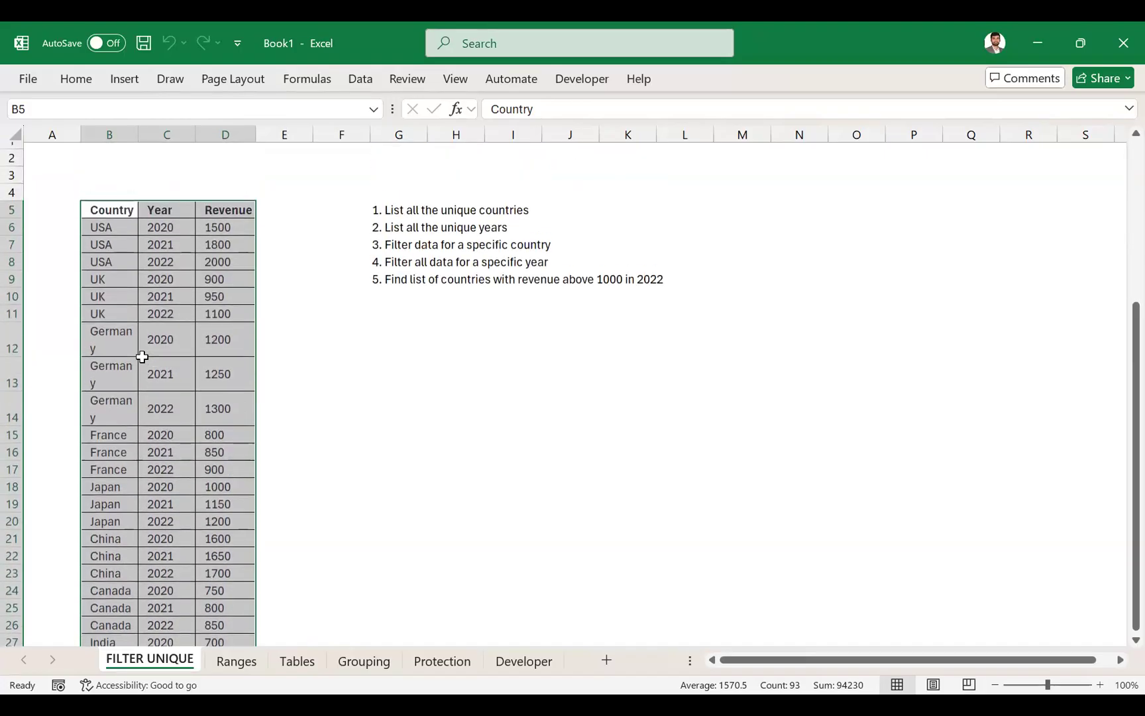
{"action": "left_click", "coordinate": [100, 134]}
{"action": "key", "text": "alt+h"}
{"action": "key", "text": "o"}
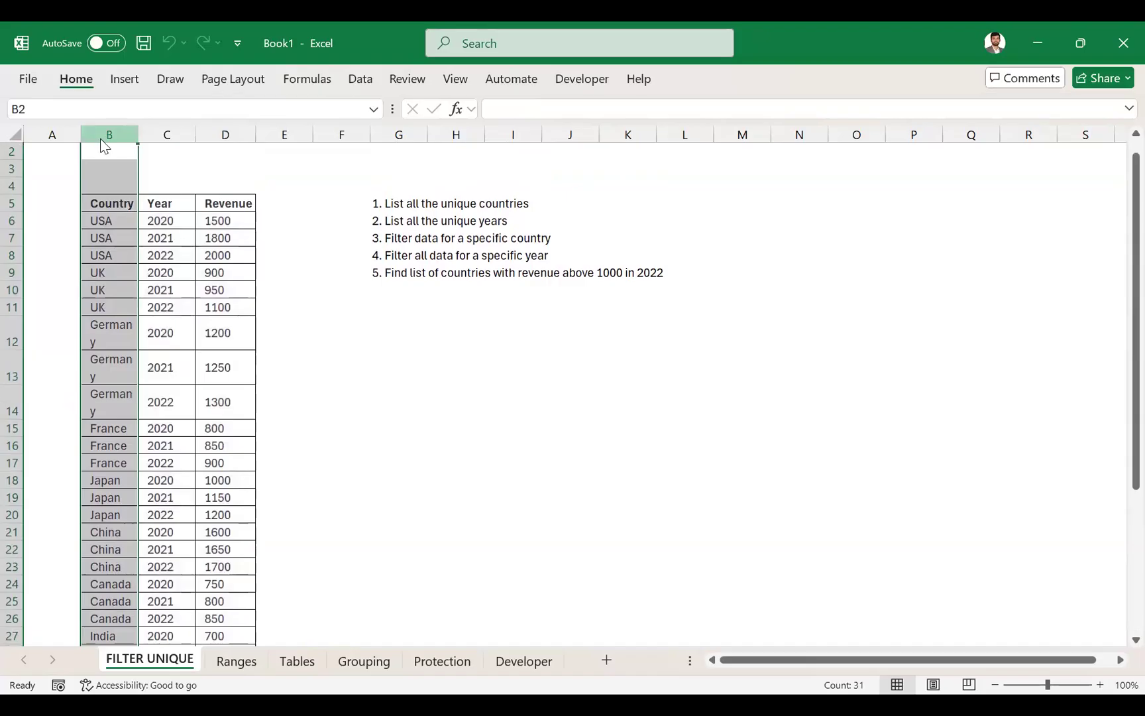
{"action": "key", "text": "i"}
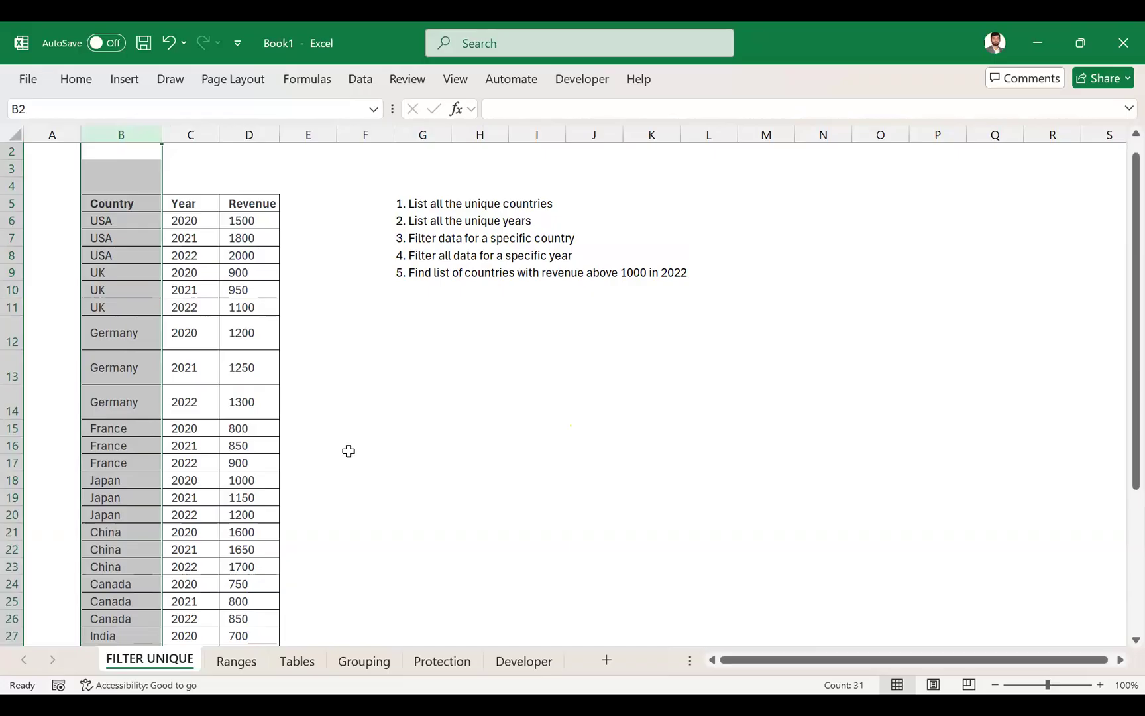
- Examine the full extent of the data table, its Country, Year and Revenue headers, and the list of country entries
{"action": "left_click", "coordinate": [146, 205]}
{"action": "key", "text": "ctrl+shift+Right"}
{"action": "key", "text": "ctrl+shift+Down"}
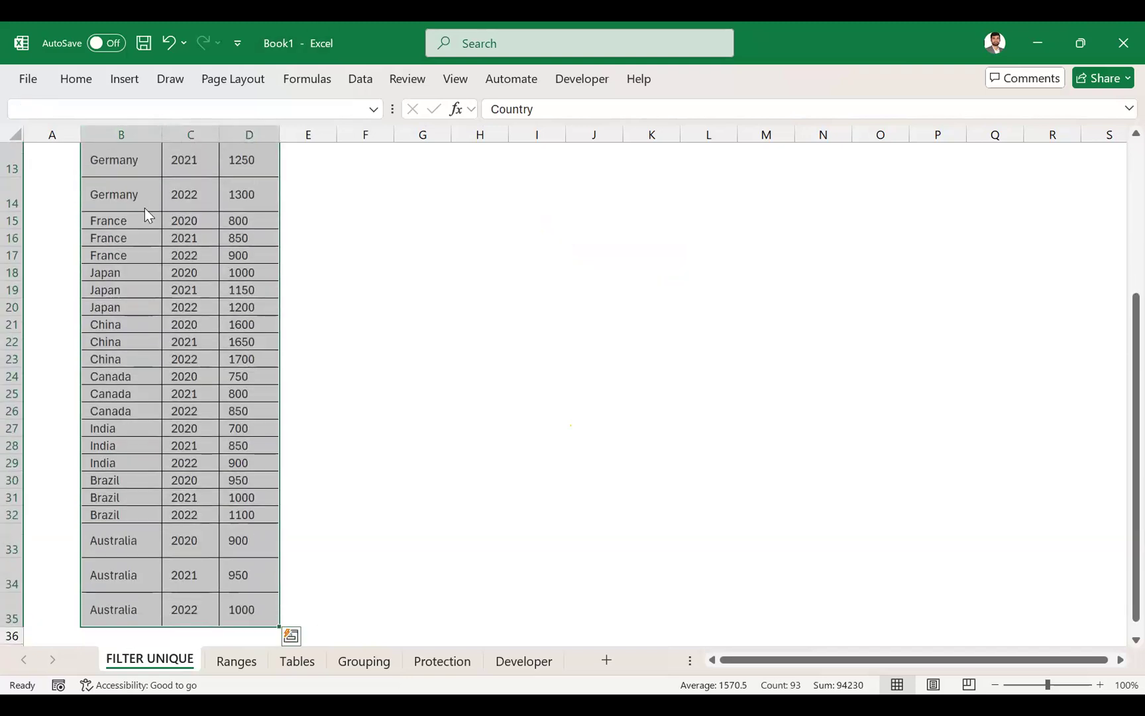
{"action": "scroll", "coordinate": [318, 241], "scroll_direction": "up", "scroll_amount": 4}
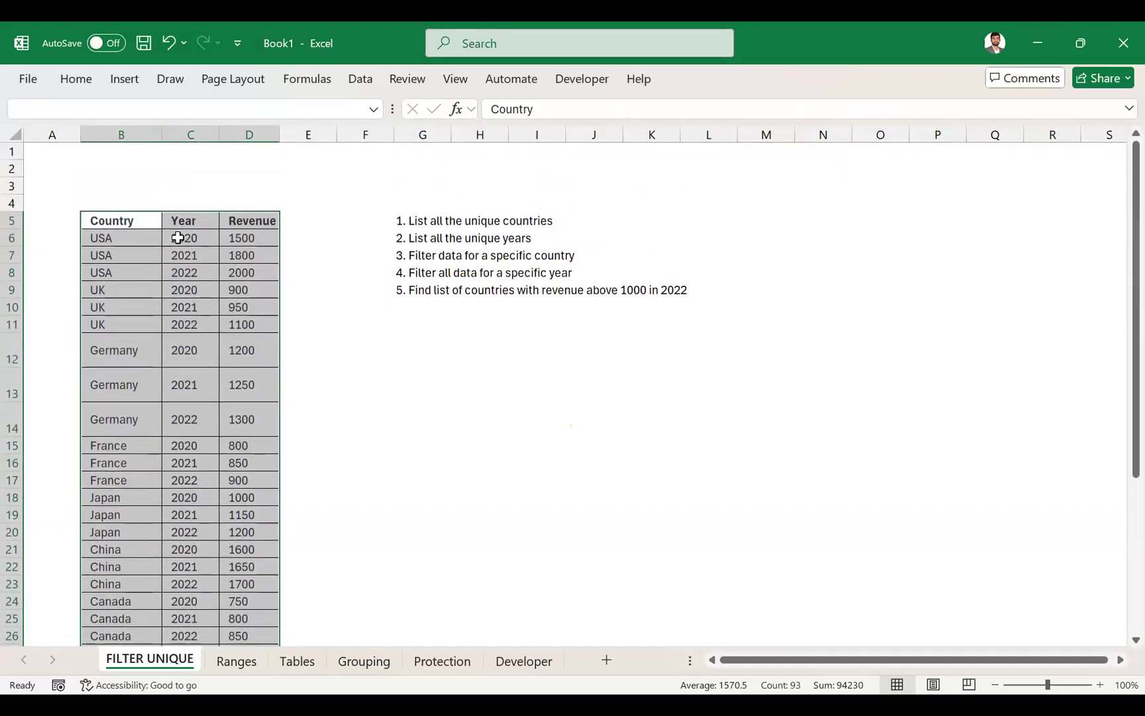
{"action": "key", "text": "Down"}
{"action": "key", "text": "Up"}
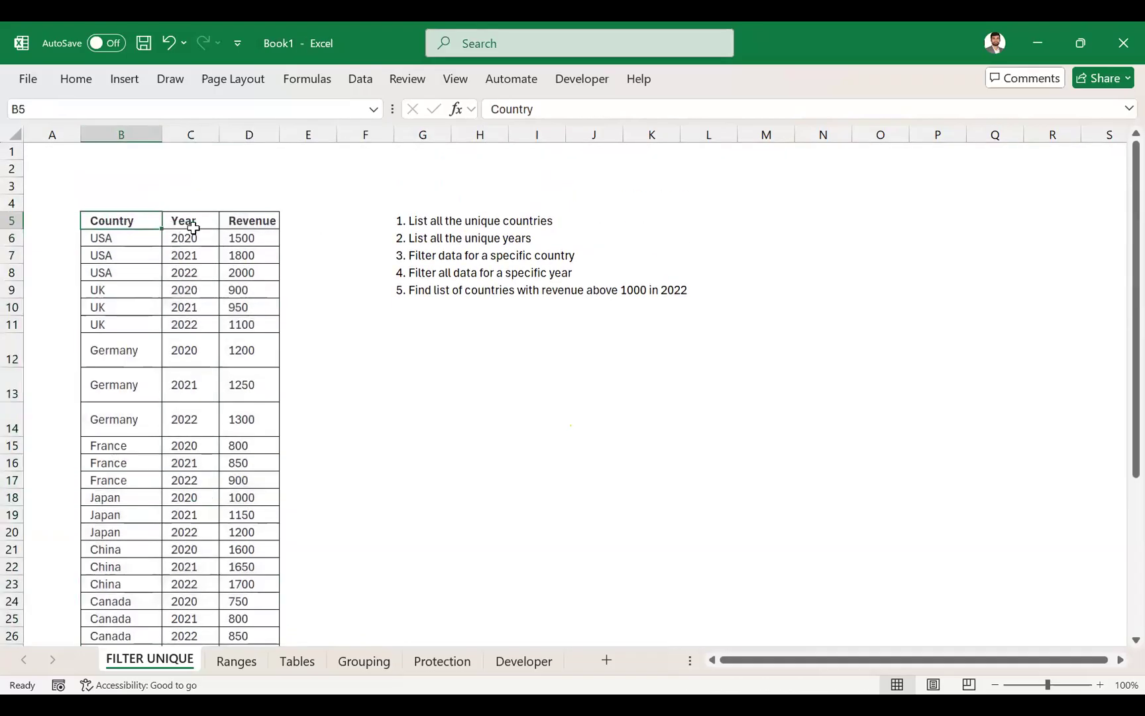
{"action": "left_click", "coordinate": [193, 222]}
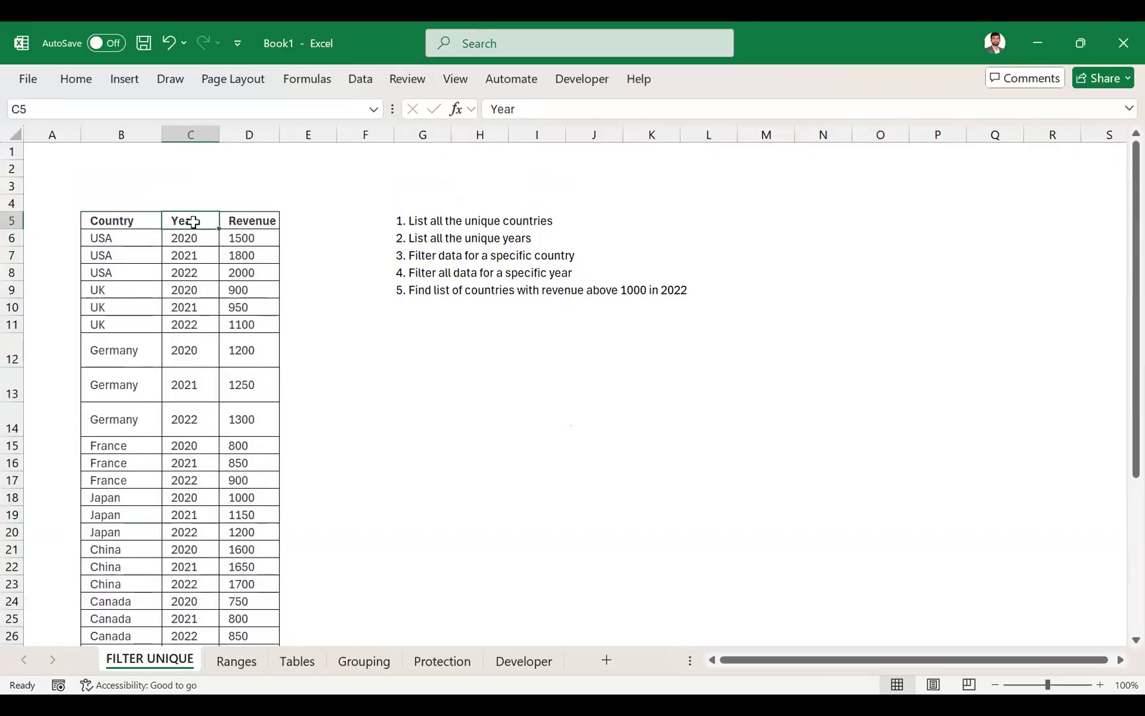
{"action": "left_click", "coordinate": [261, 216]}
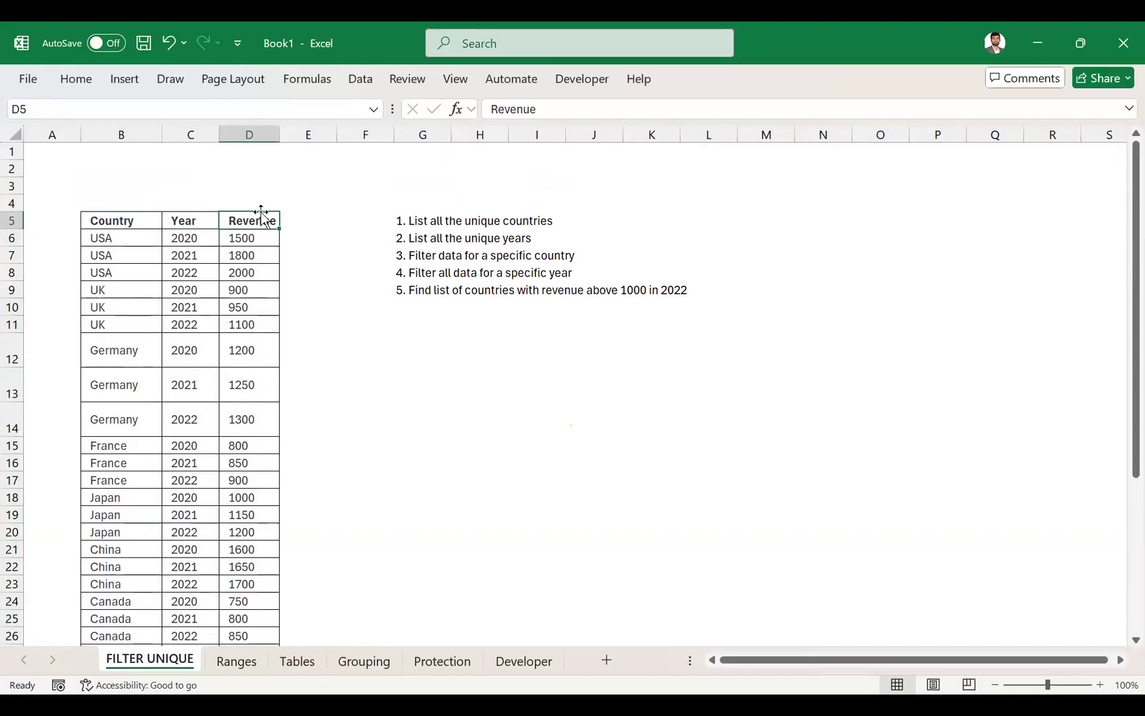
{"action": "key", "text": "Down"}
{"action": "key", "text": "Left"}
{"action": "key", "text": "Left"}
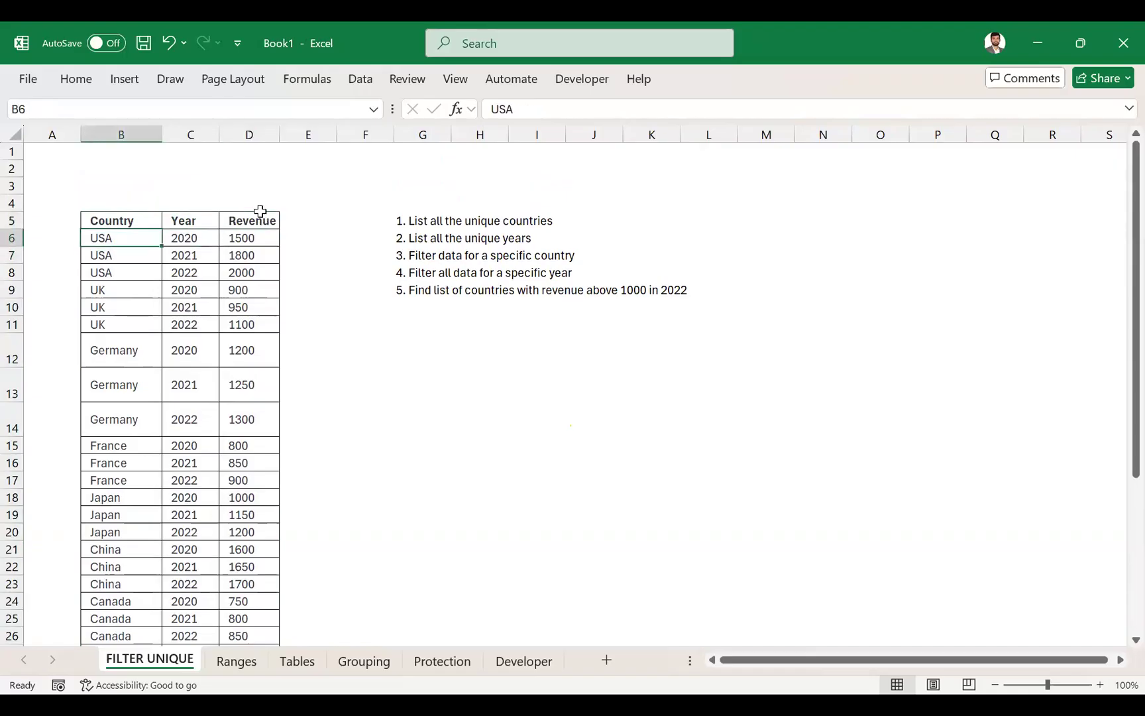
{"action": "key", "text": "ctrl+shift+Down"}
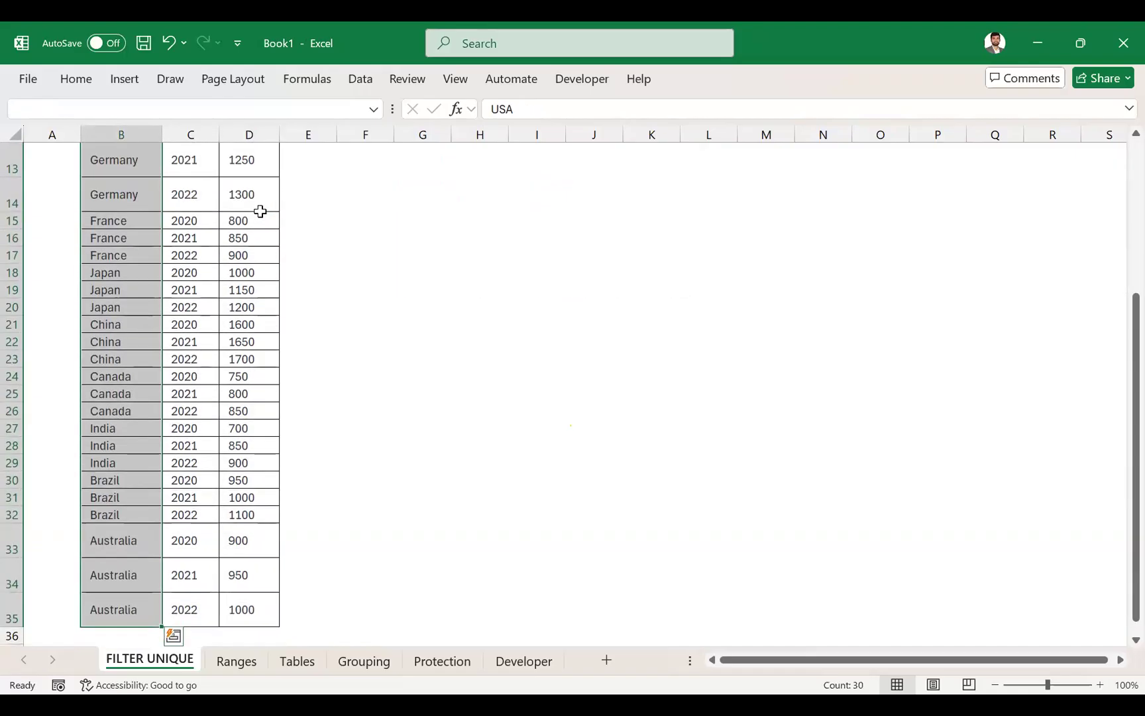
{"action": "key", "text": "Up"}
{"action": "key", "text": "Up"}
{"action": "key", "text": "Down"}
{"action": "key", "text": "Down"}
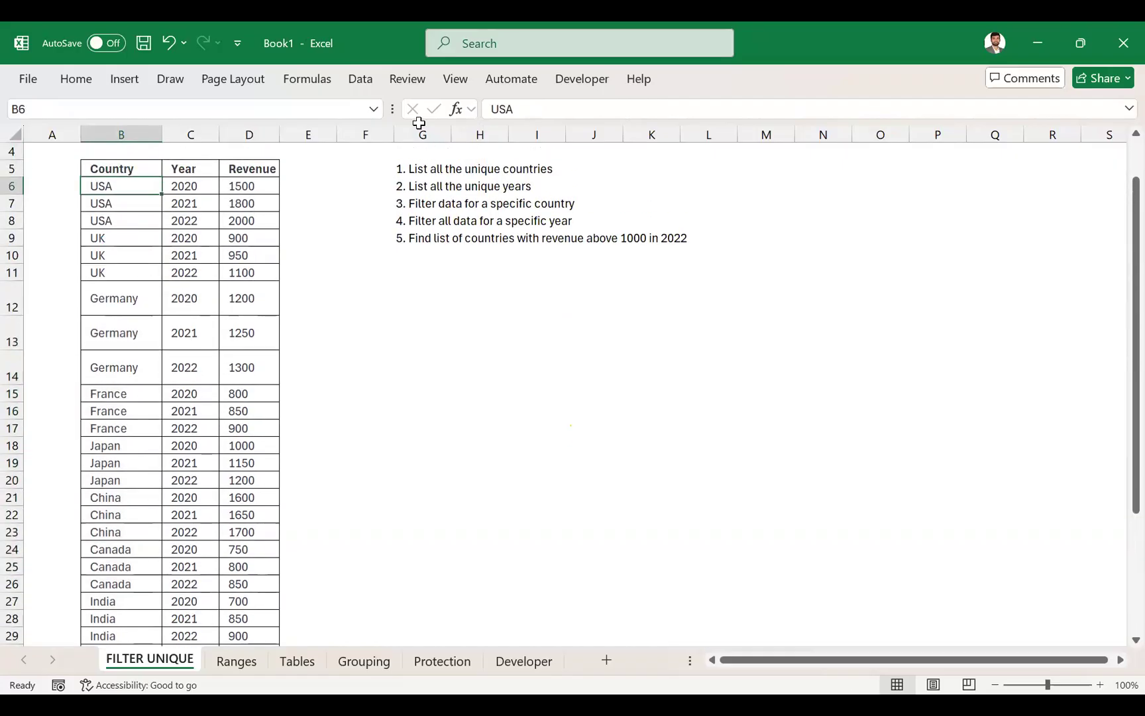
- Examine the repeated country entries, the years recorded for the USA, and the values in the Revenue column
{"action": "key", "text": "shift+Down"}
{"action": "key", "text": "shift+Down"}
{"action": "key", "text": "shift+Down"}
{"action": "key", "text": "shift+Down"}
{"action": "key", "text": "shift+Down"}
{"action": "key", "text": "shift+Down"}
{"action": "key", "text": "shift+Down"}
{"action": "key", "text": "shift+Down"}
{"action": "key", "text": "shift+Down"}
{"action": "key", "text": "shift+Down"}
{"action": "key", "text": "shift+Down"}
{"action": "key", "text": "shift+Down"}
{"action": "key", "text": "shift+Down"}
{"action": "key", "text": "Right"}
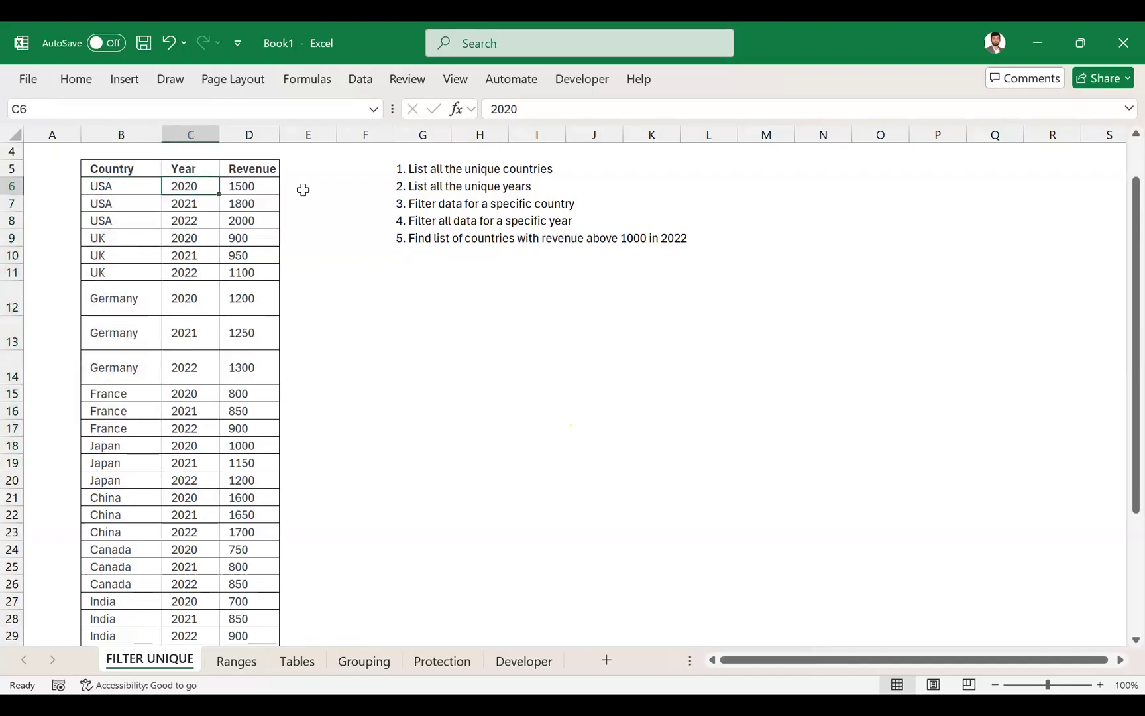
{"action": "key", "text": "shift+Down"}
{"action": "key", "text": "shift+Down"}
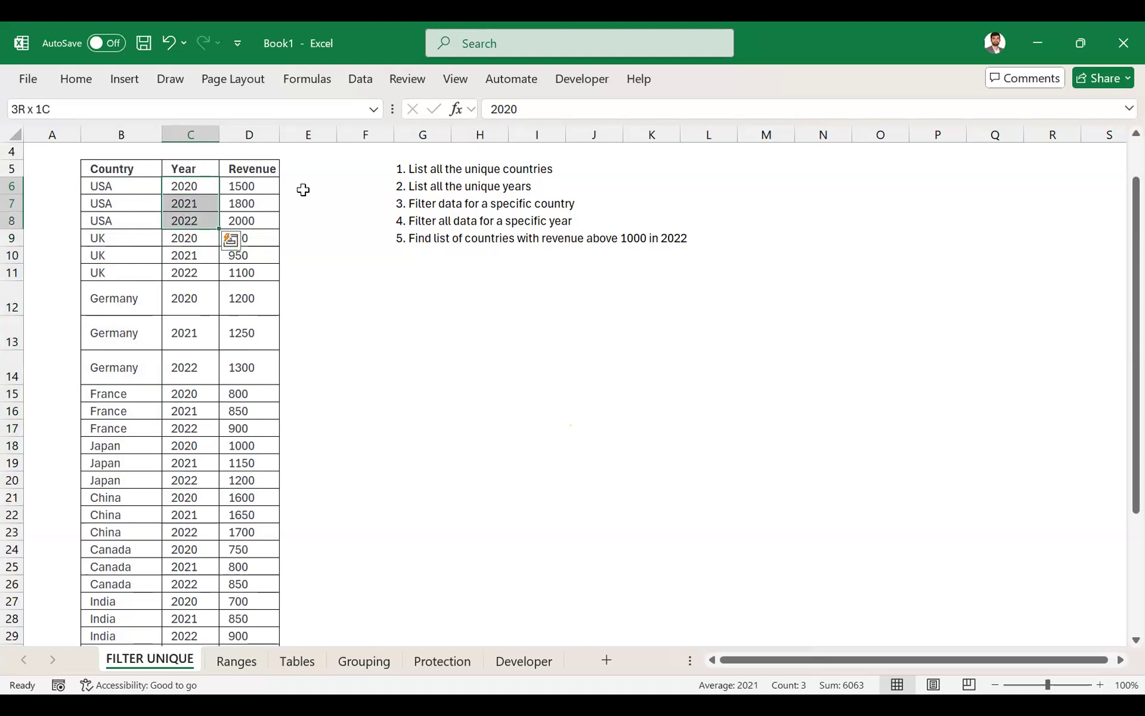
{"action": "key", "text": "Right"}
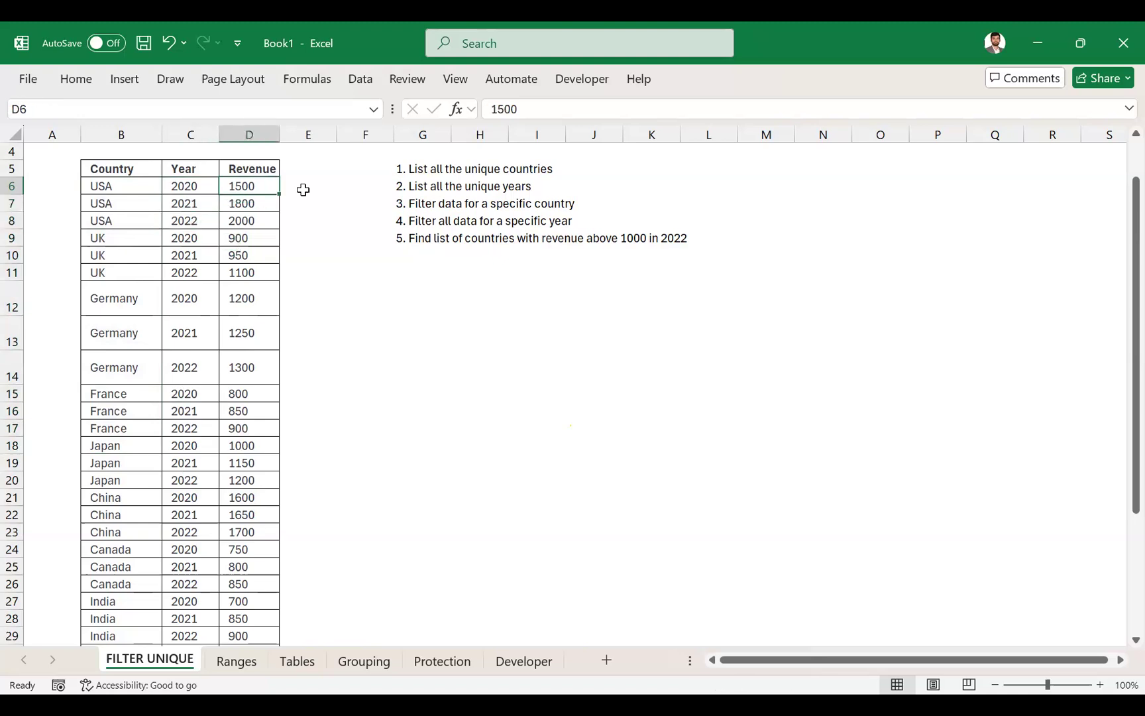
{"action": "key", "text": "ctrl+shift+Down"}
{"action": "key", "text": "Up"}
{"action": "key", "text": "Up"}
{"action": "key", "text": "Up"}
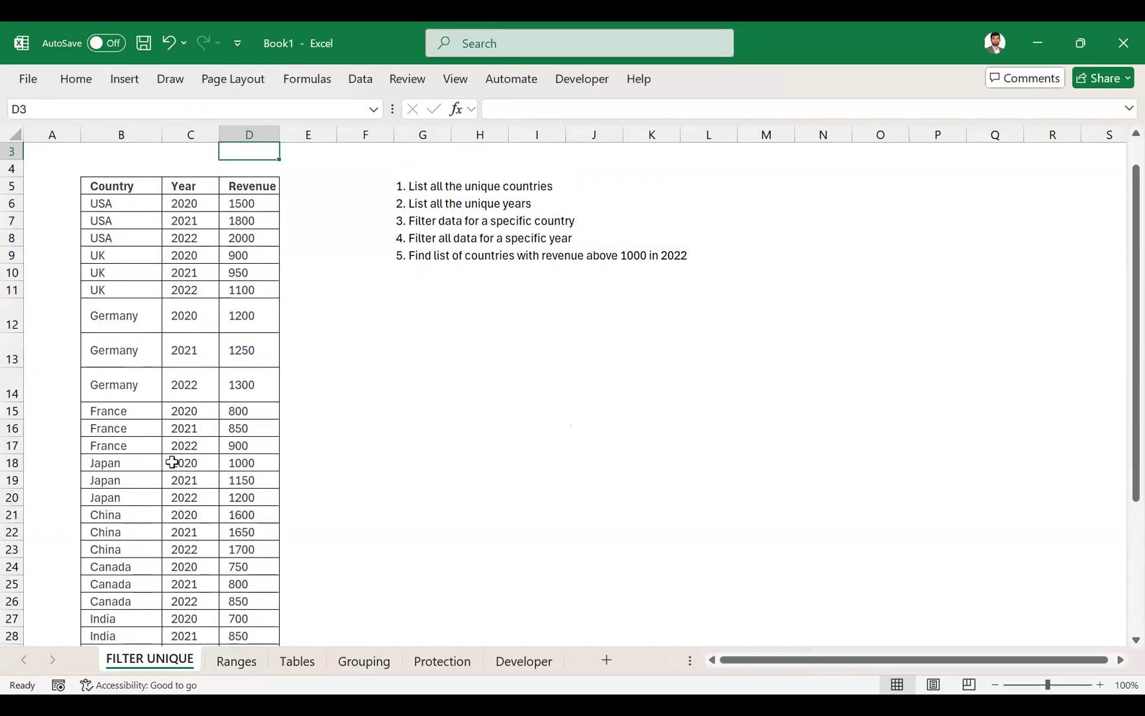
{"action": "scroll", "coordinate": [173, 462], "scroll_direction": "down", "scroll_amount": 1}
{"action": "scroll", "coordinate": [172, 462], "scroll_direction": "up", "scroll_amount": 2}
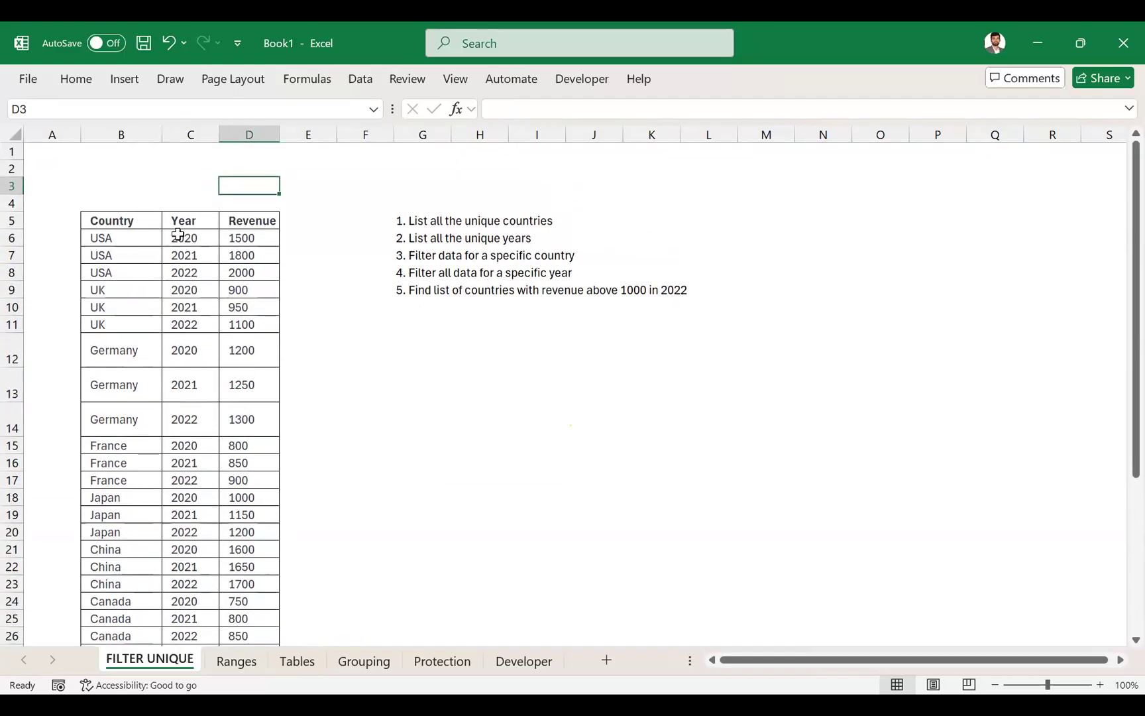
{"action": "left_click", "coordinate": [177, 234]}
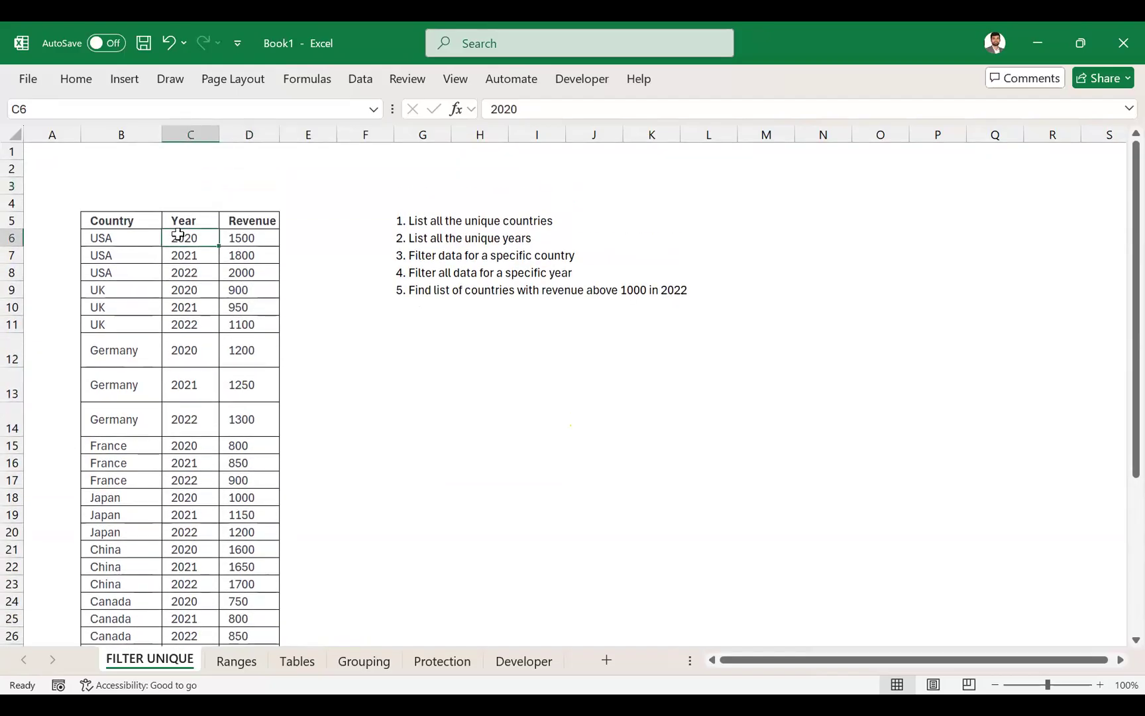
{"action": "key", "text": "shift+Down"}
{"action": "key", "text": "shift+Down"}
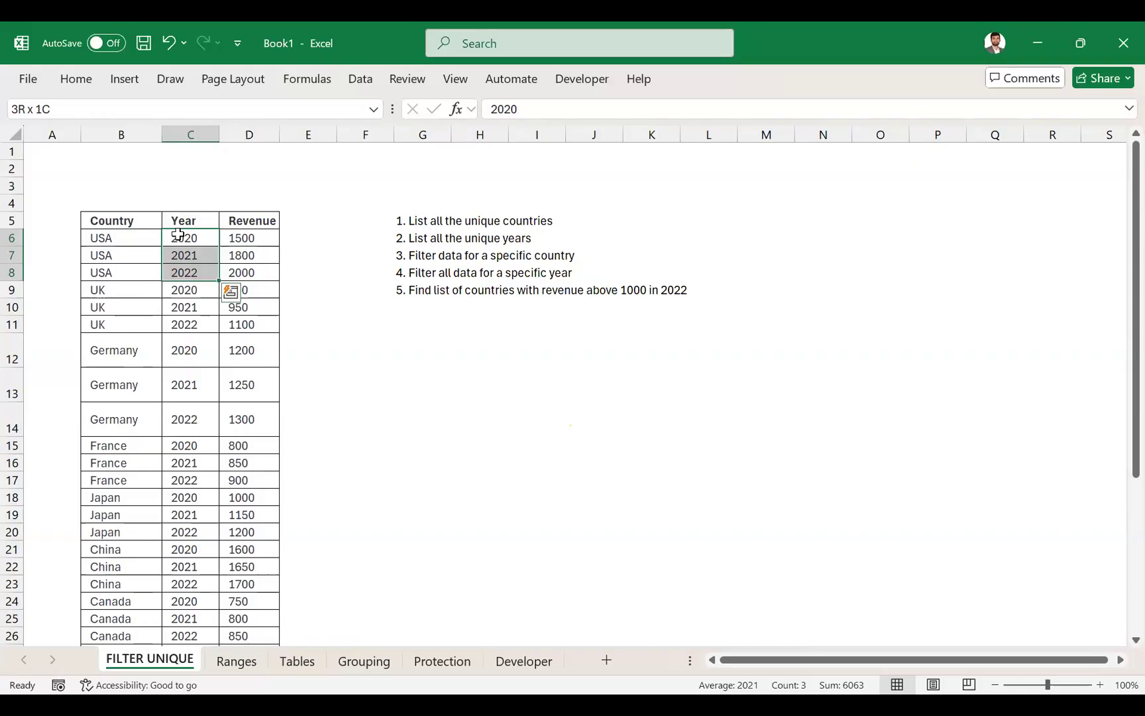
{"action": "left_click", "coordinate": [1120, 114]}
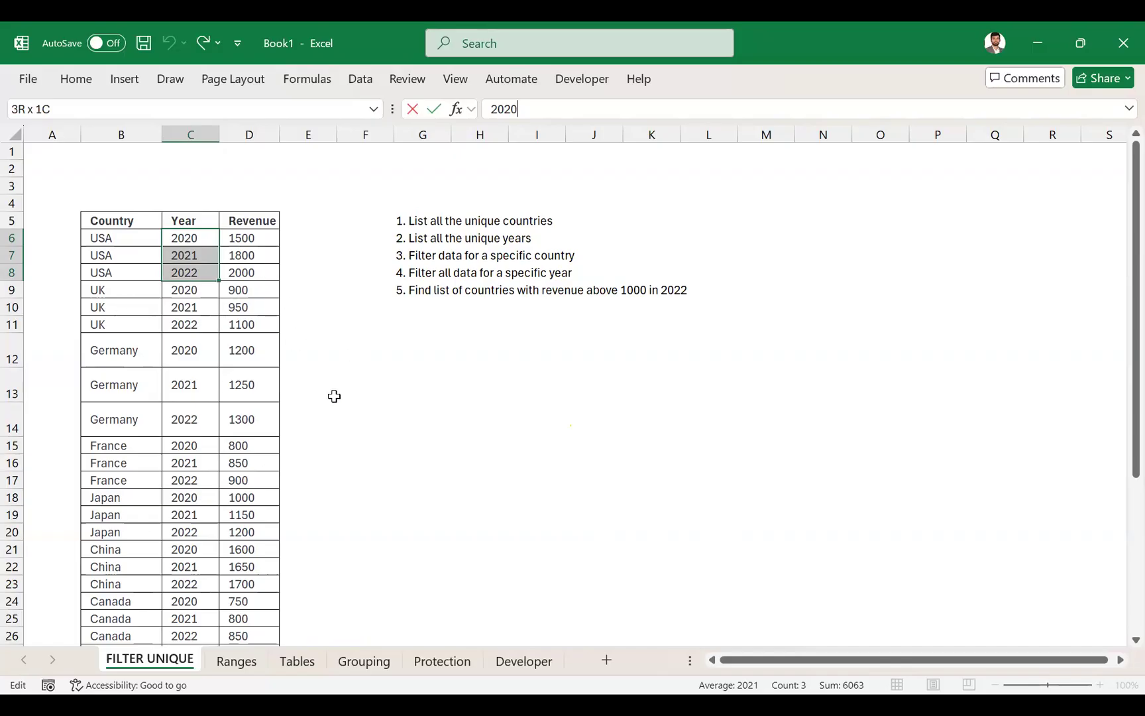
{"action": "left_click", "coordinate": [128, 222]}
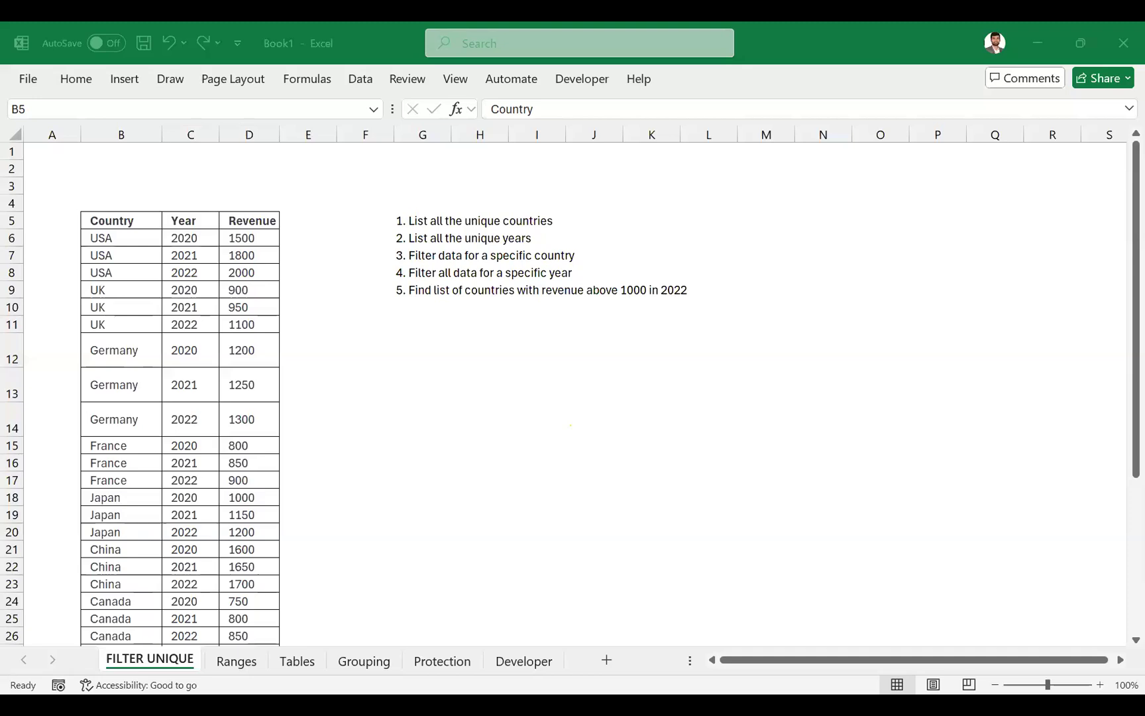
{"action": "left_click", "coordinate": [383, 254]}
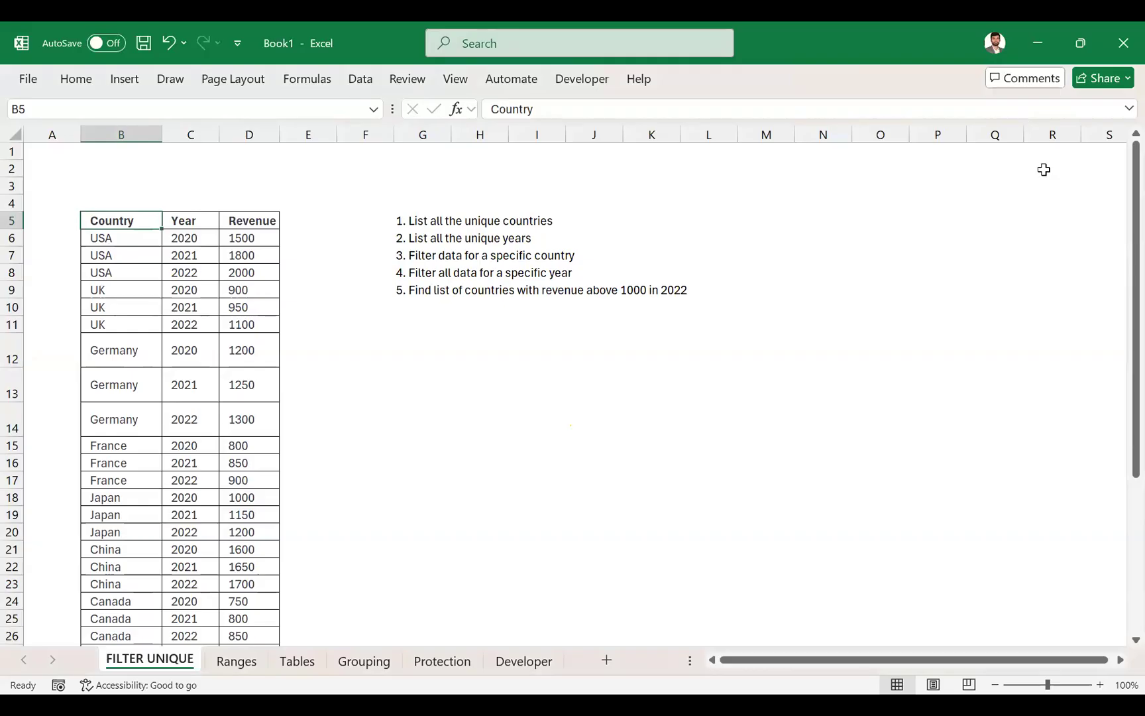
{"action": "left_click", "coordinate": [744, 334]}
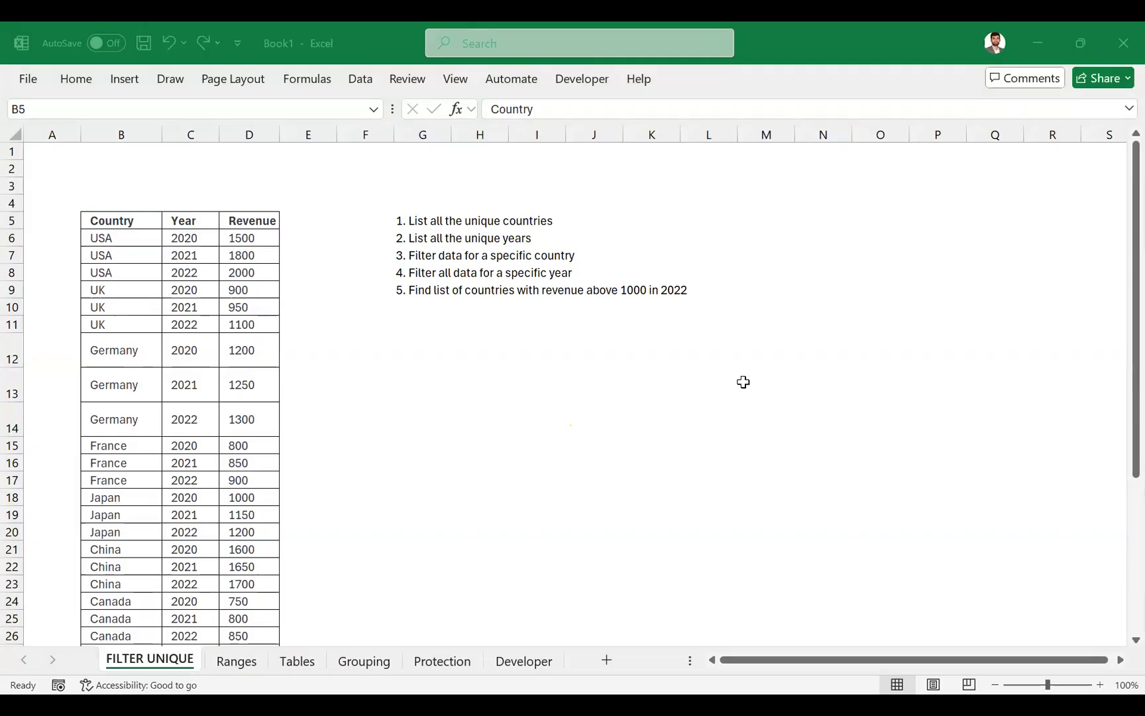
{"action": "left_click", "coordinate": [295, 360]}
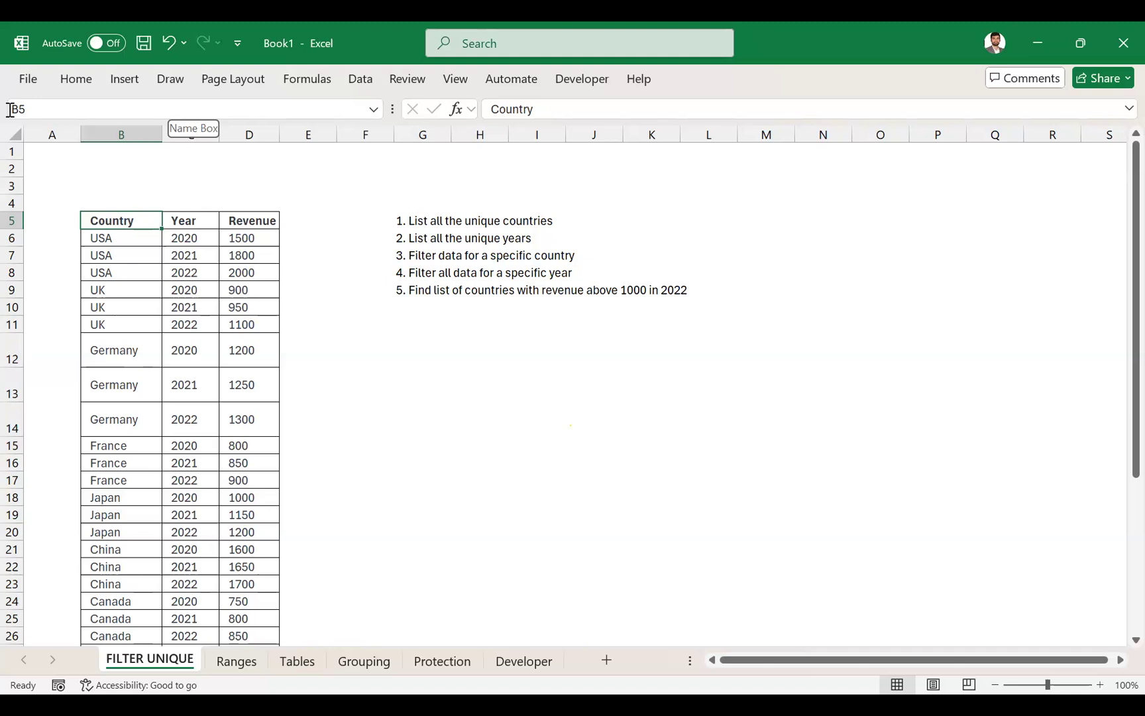
{"action": "key", "text": "Right"}
{"action": "key", "text": "Down"}
{"action": "key", "text": "Left"}
{"action": "key", "text": "Right"}
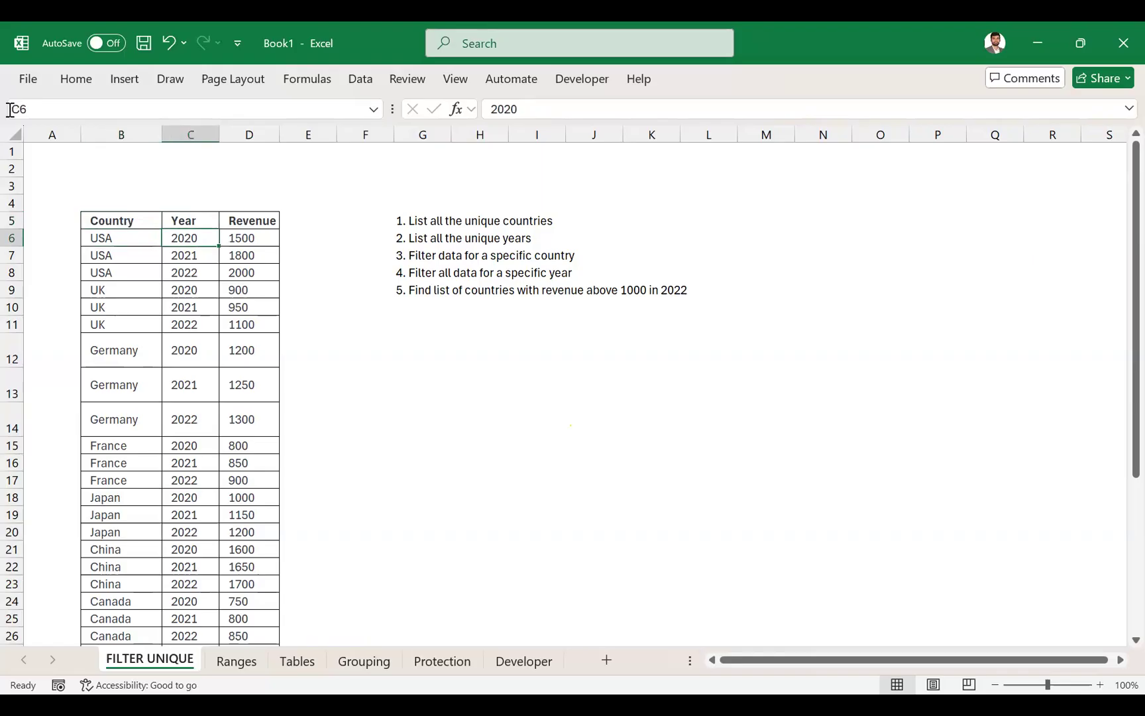
{"action": "key", "text": "Right"}
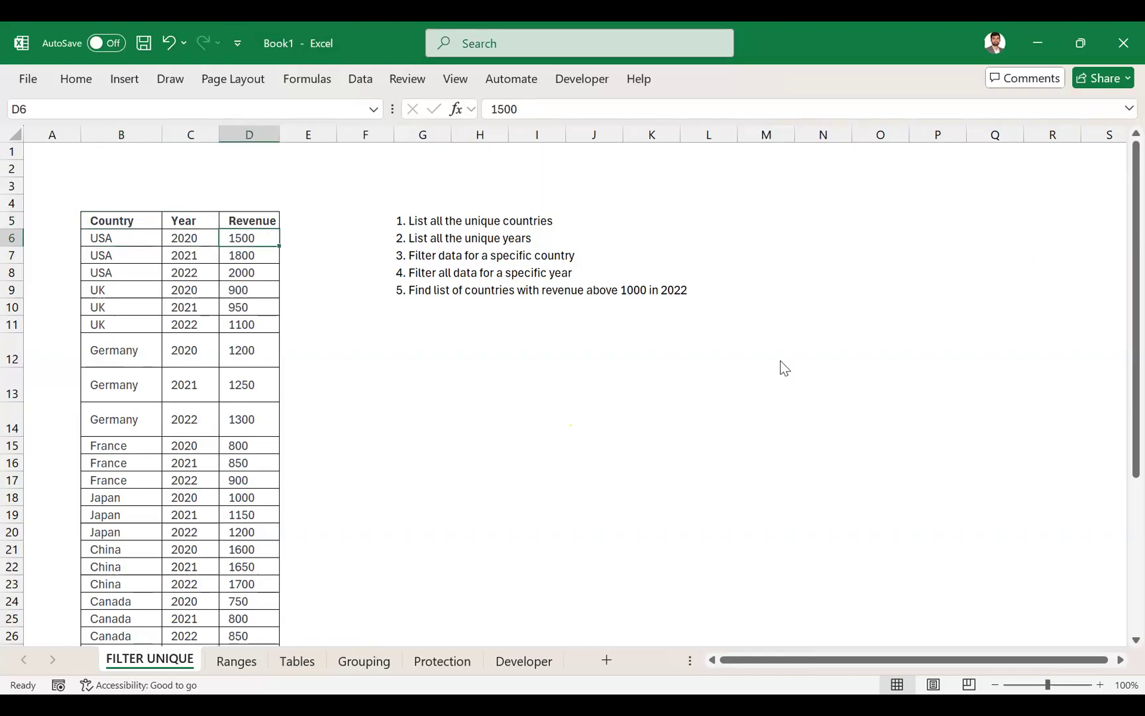
{"action": "key", "text": "alt+Tab"}
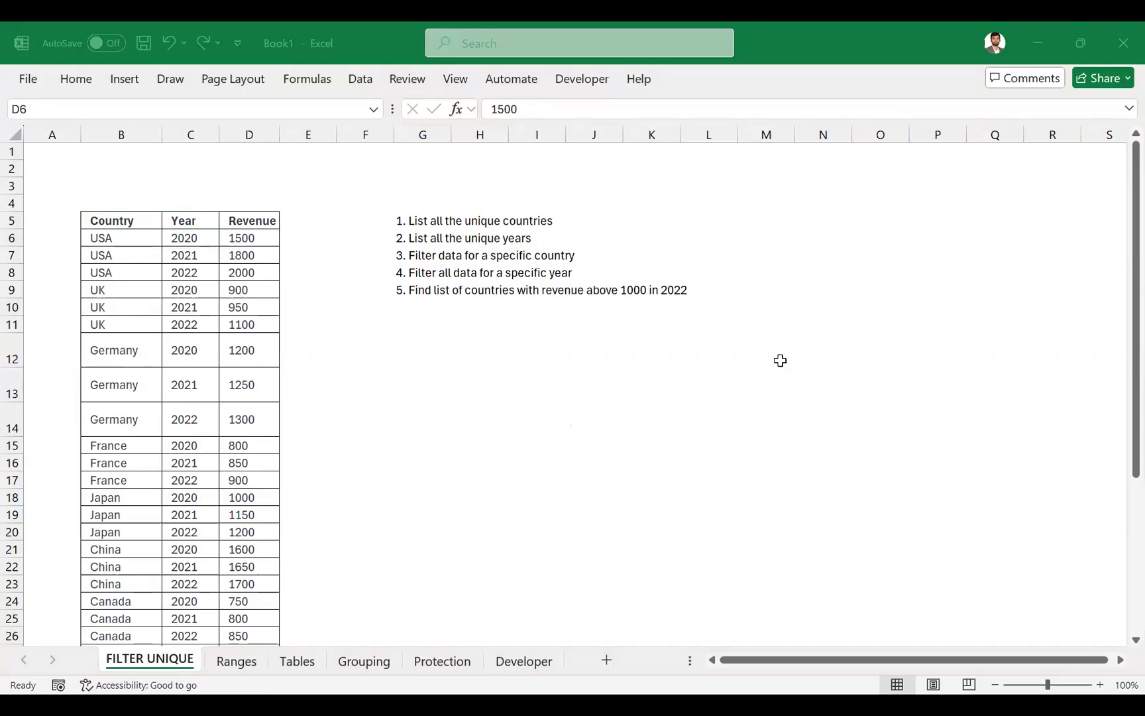
{"action": "key", "text": "alt+Tab"}
- Examine the Revenue column and the table rows from the headers in B5 through the France 2021 row
{"action": "key", "text": "Left"}
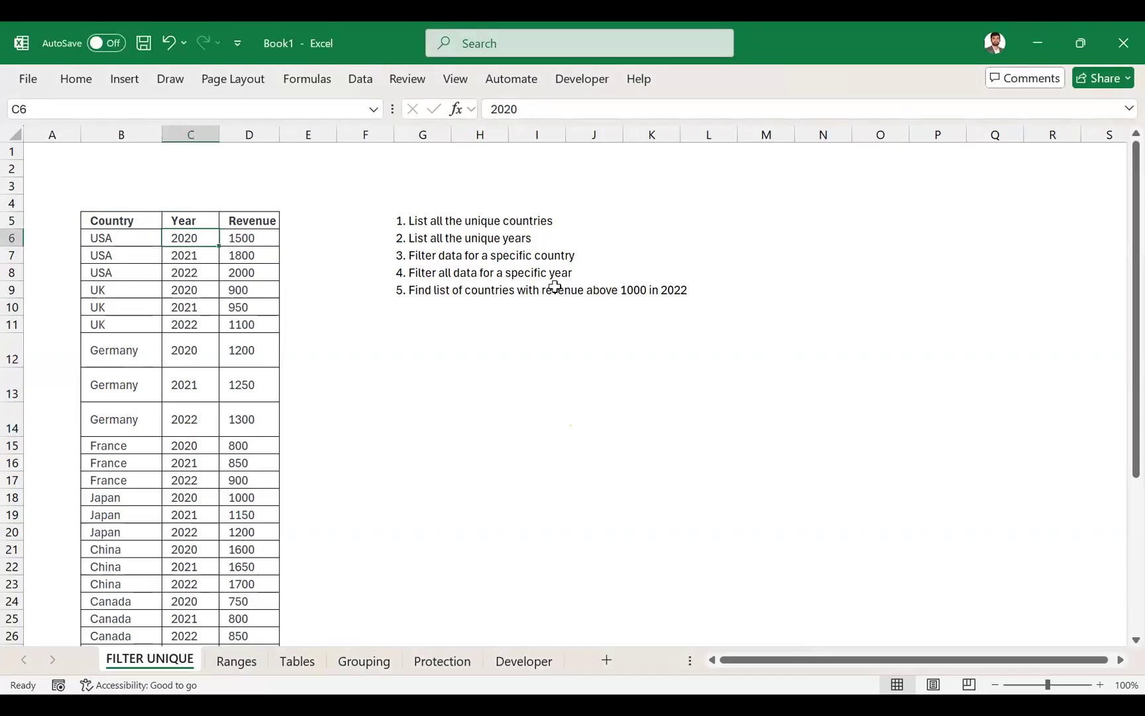
{"action": "key", "text": "Right"}
{"action": "key", "text": "ctrl+shift+Down"}
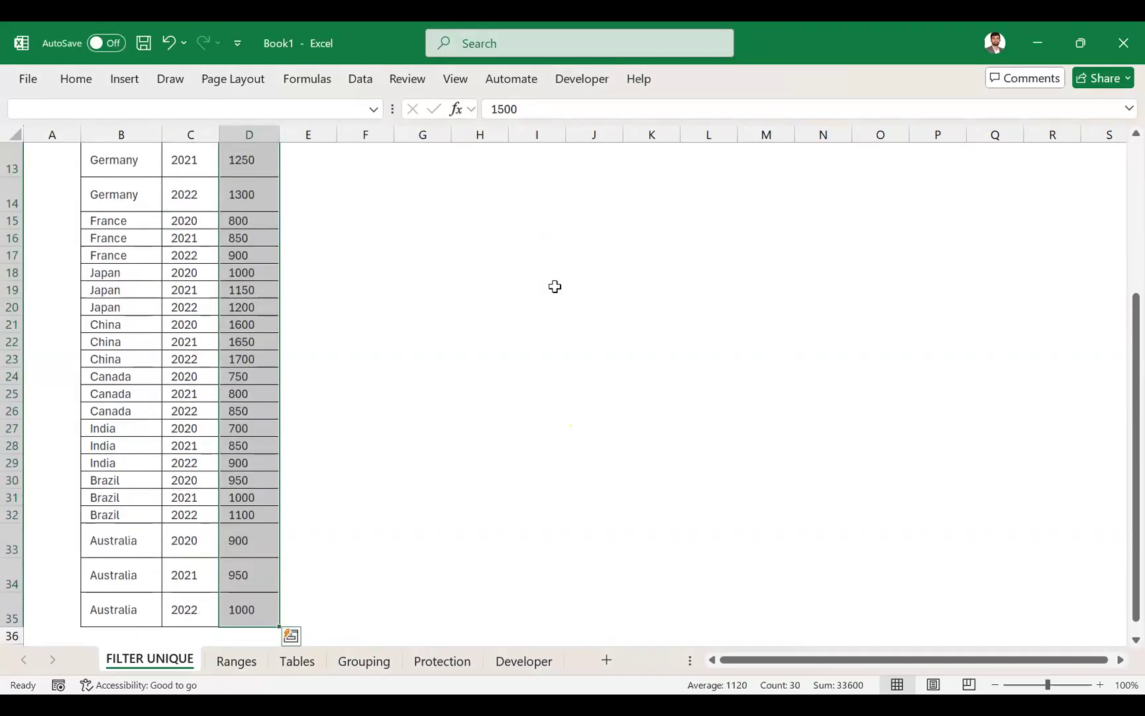
{"action": "key", "text": "Up"}
{"action": "key", "text": "Up"}
{"action": "key", "text": "Left"}
{"action": "key", "text": "Left"}
{"action": "key", "text": "Down"}
{"action": "key", "text": "Right"}
{"action": "key", "text": "Left"}
{"action": "key", "text": "shift+Down"}
{"action": "key", "text": "shift+Right"}
{"action": "key", "text": "shift+Down"}
{"action": "key", "text": "shift+Down"}
{"action": "key", "text": "shift+Down"}
{"action": "key", "text": "shift+Down"}
{"action": "key", "text": "shift+Down"}
{"action": "key", "text": "shift+Down"}
{"action": "key", "text": "shift+Down"}
{"action": "key", "text": "shift+Down"}
{"action": "key", "text": "shift+Right"}
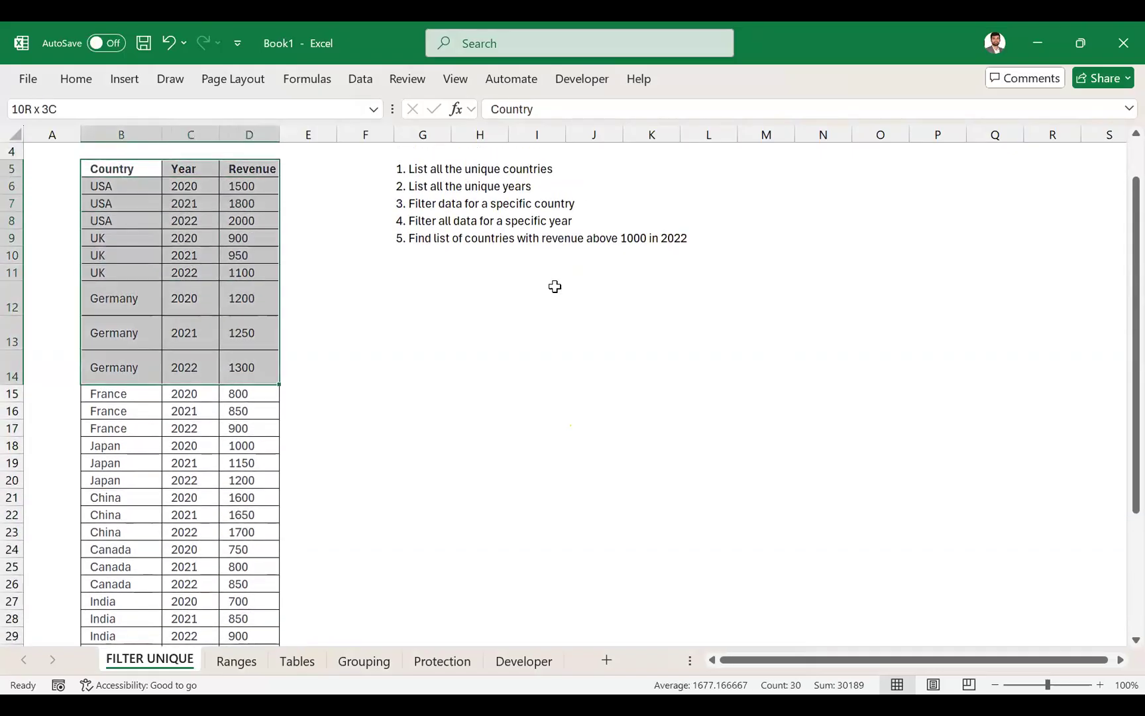
{"action": "key", "text": "shift+Down"}
{"action": "key", "text": "shift+Down"}
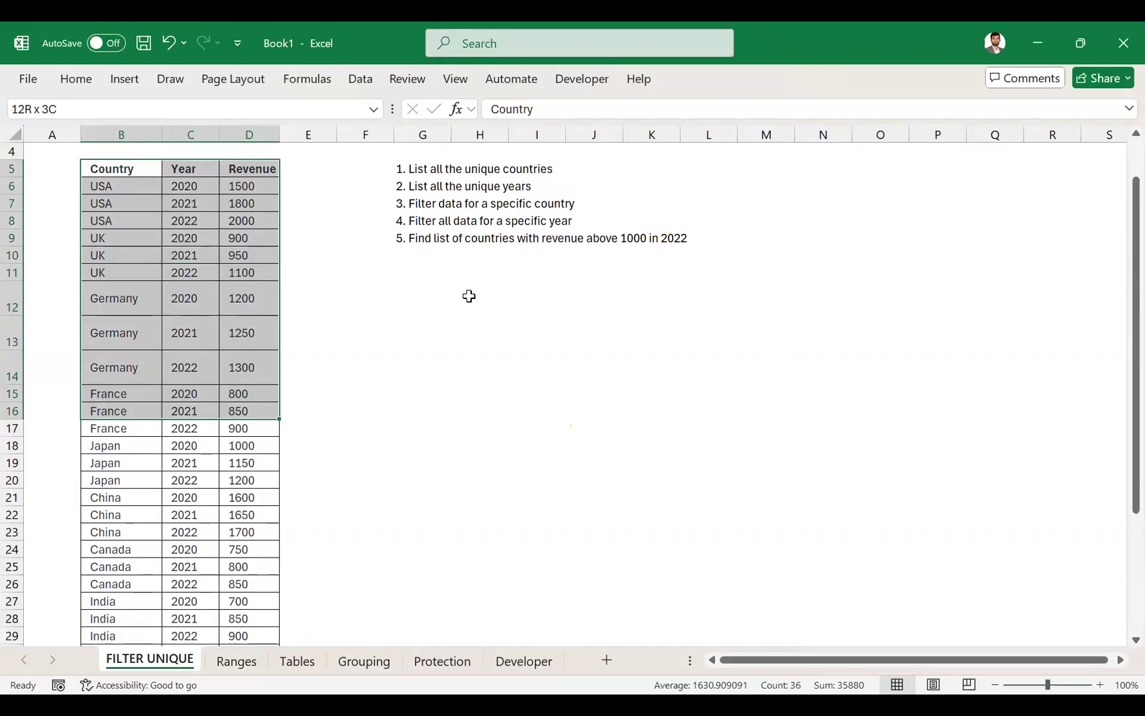
- Enter the formula =UNIQUE(B6:B35) in G12 to list the unique countries
{"action": "left_click", "coordinate": [428, 294]}
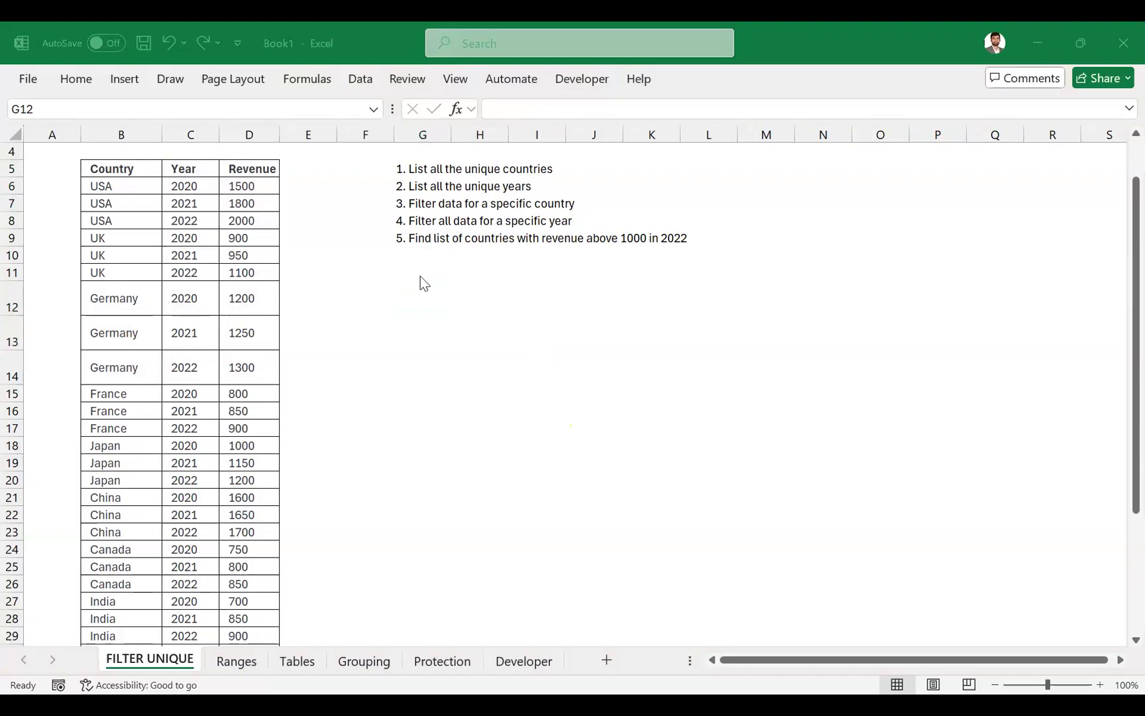
{"action": "left_click", "coordinate": [424, 298]}
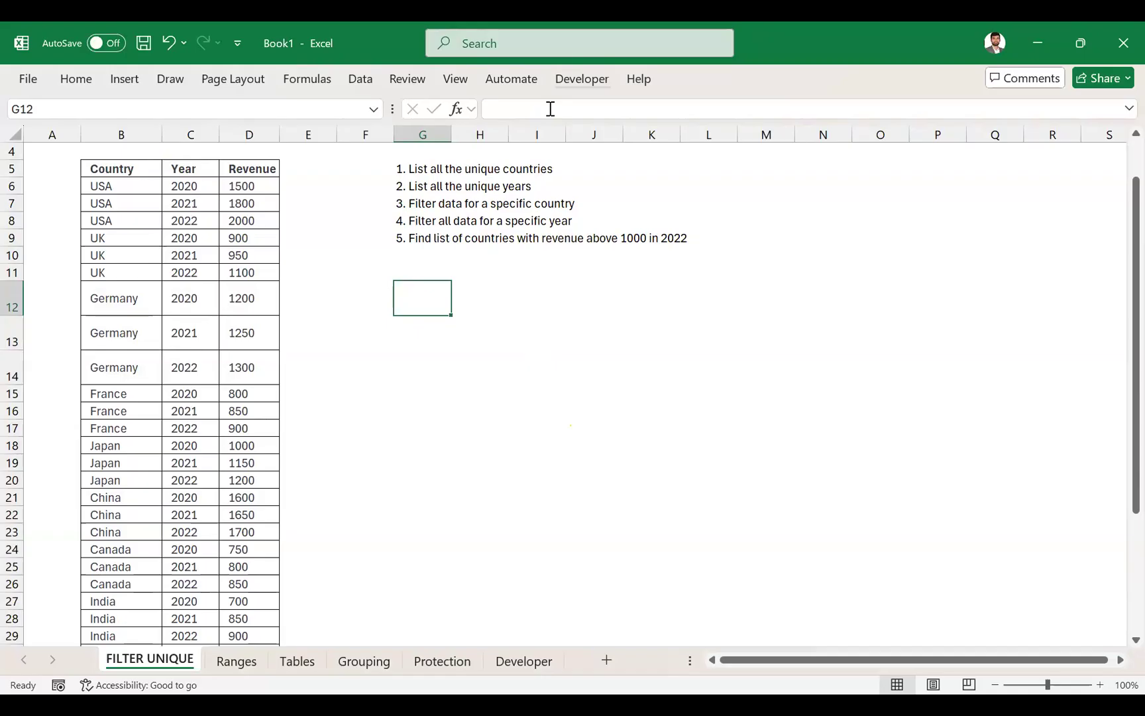
{"action": "key", "text": "alt+Tab"}
{"action": "type", "text": "="}
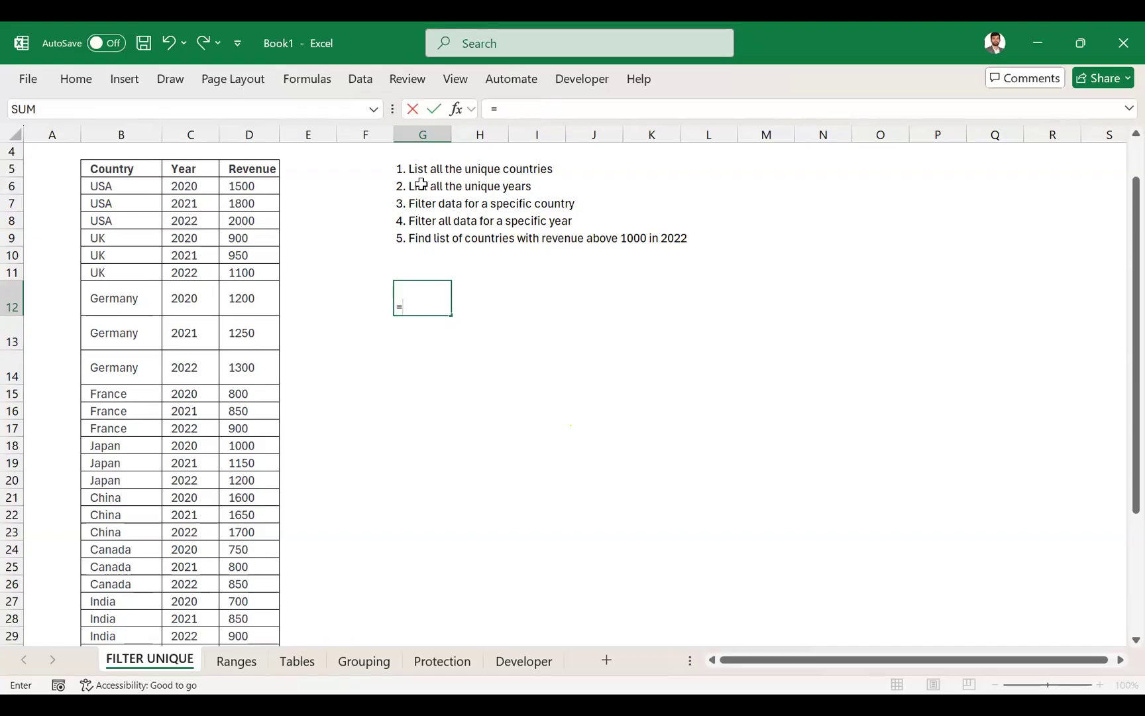
{"action": "type", "text": "un"}
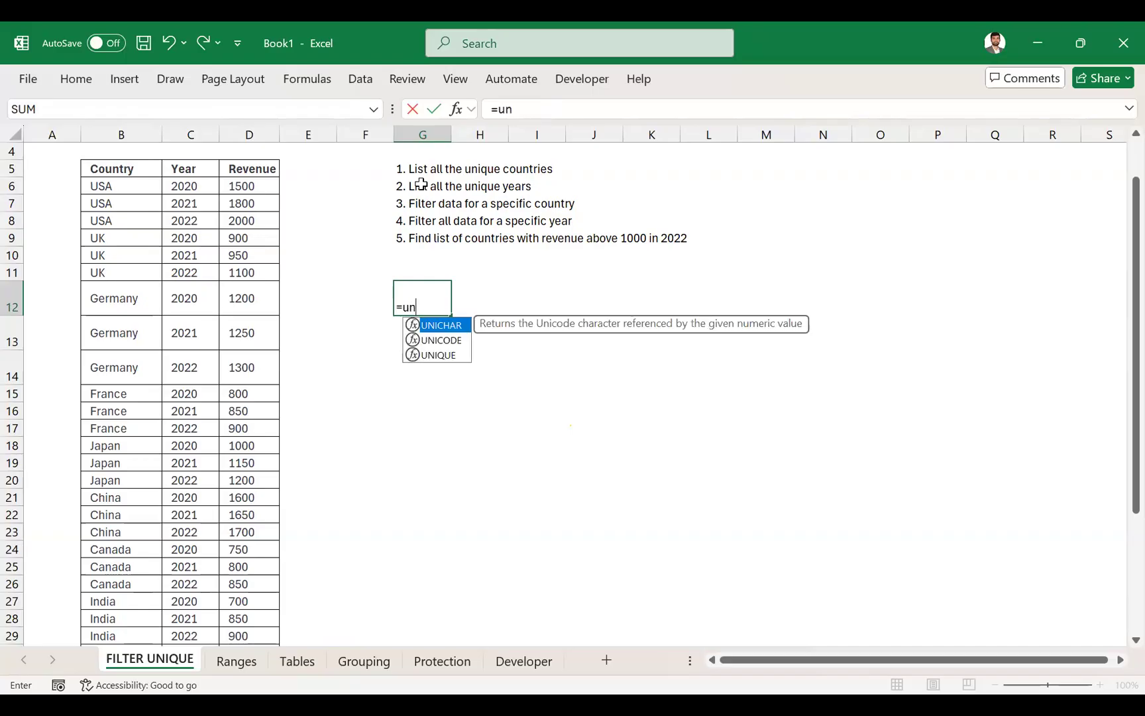
{"action": "key", "text": "Down"}
{"action": "key", "text": "Down"}
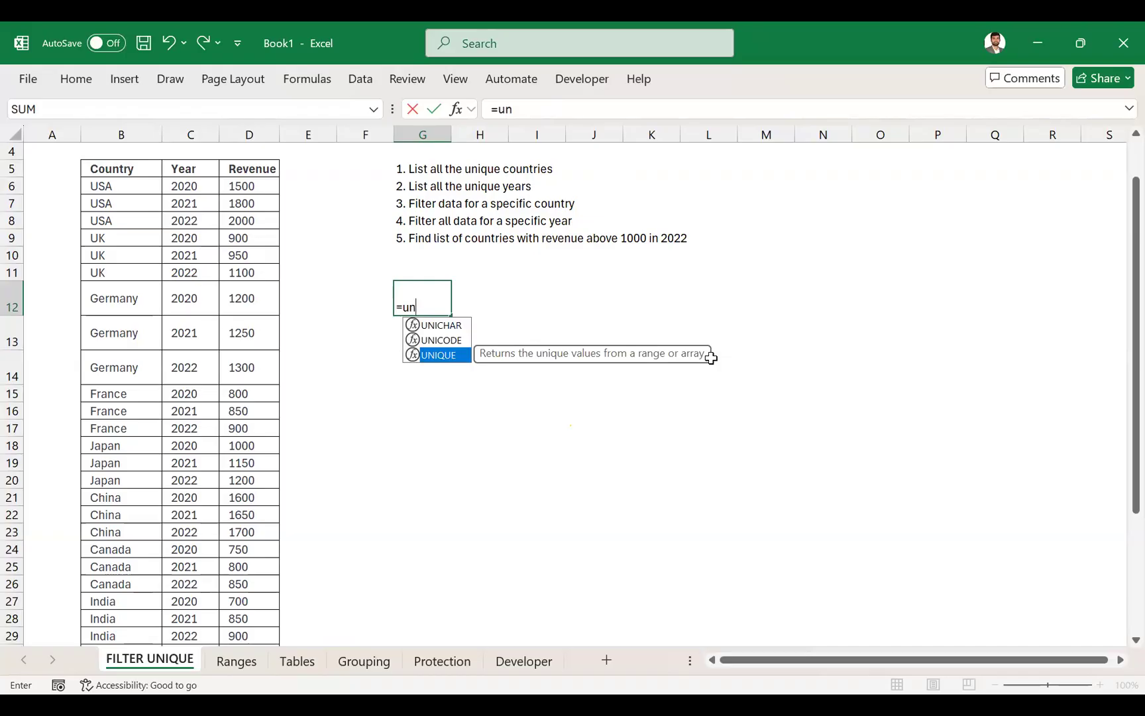
{"action": "key", "text": "Tab"}
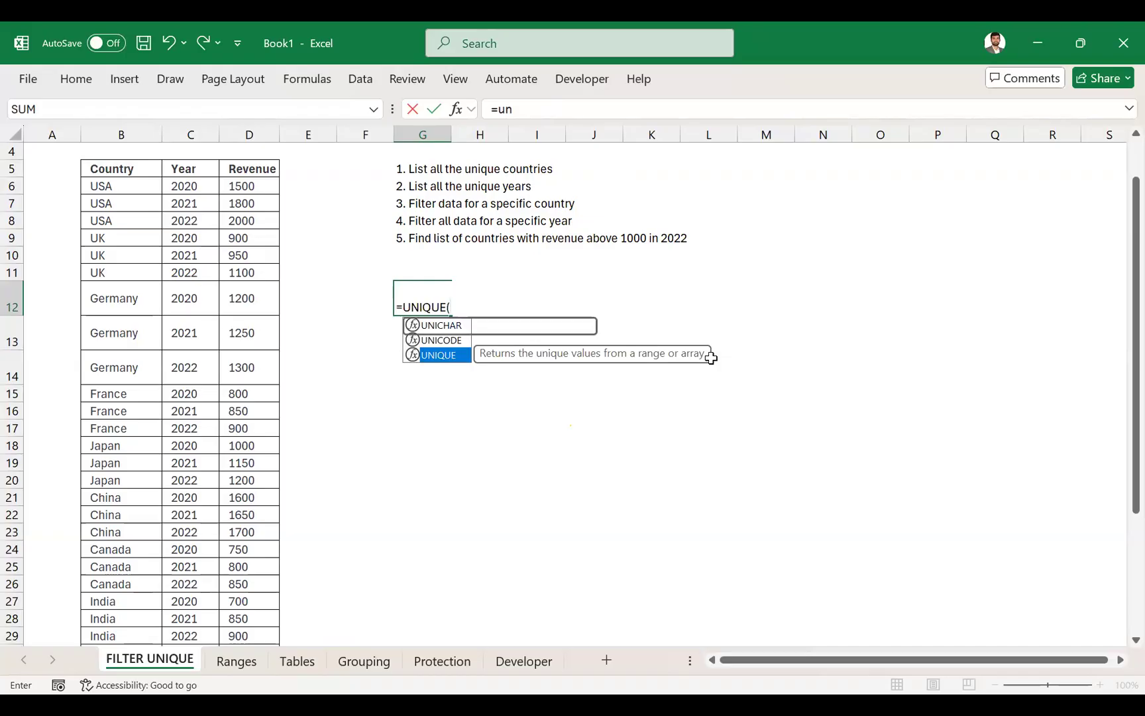
{"action": "left_click", "coordinate": [124, 186]}
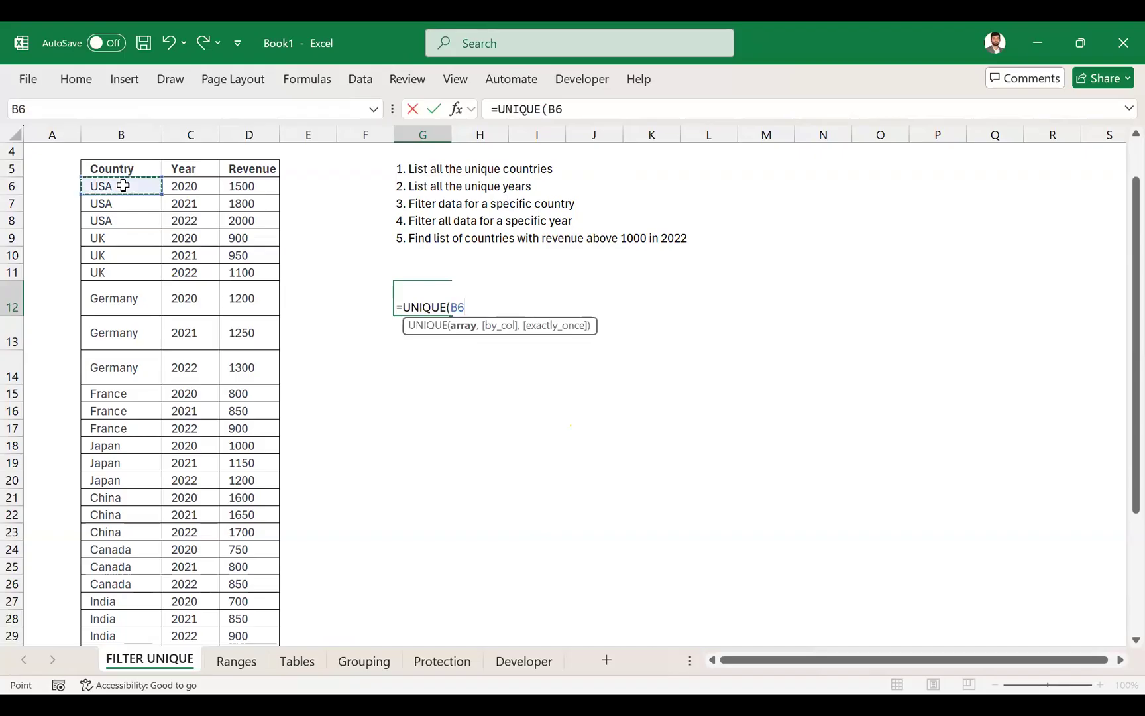
{"action": "key", "text": "ctrl+shift+Down"}
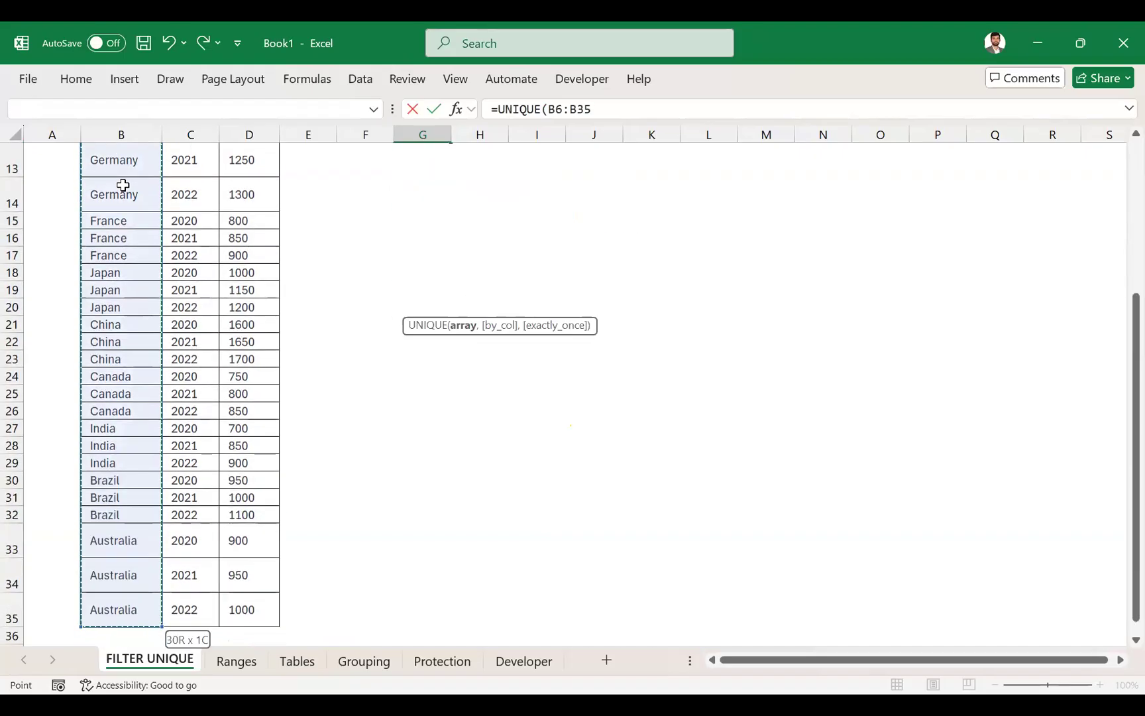
{"action": "key", "text": "Return"}
{"action": "key", "text": "Up"}
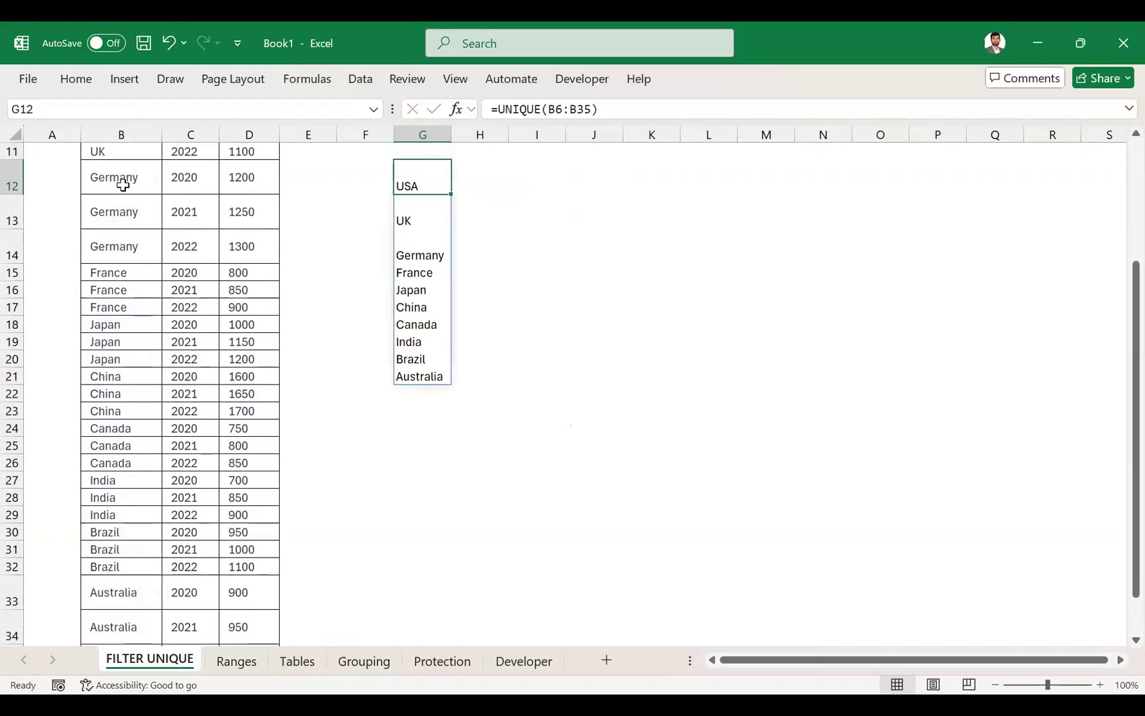
{"action": "scroll", "coordinate": [166, 219], "scroll_direction": "up", "scroll_amount": 3}
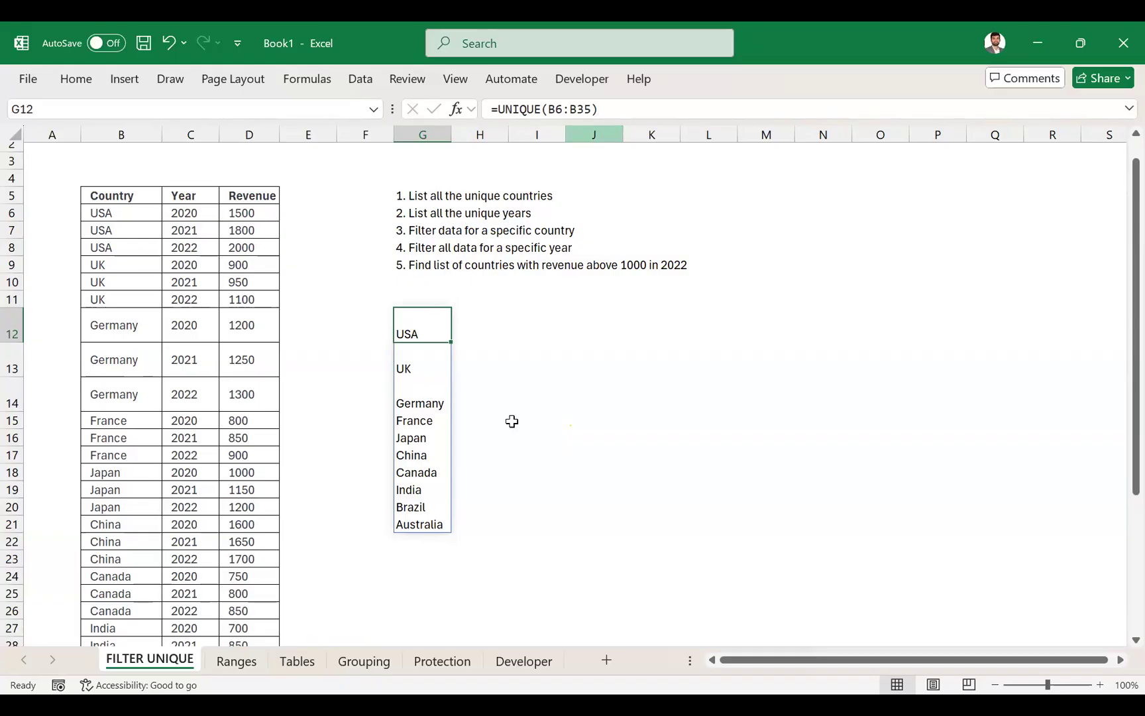
- Enter 1 in G11 as the heading above the unique countries list
{"action": "key", "text": "Right"}
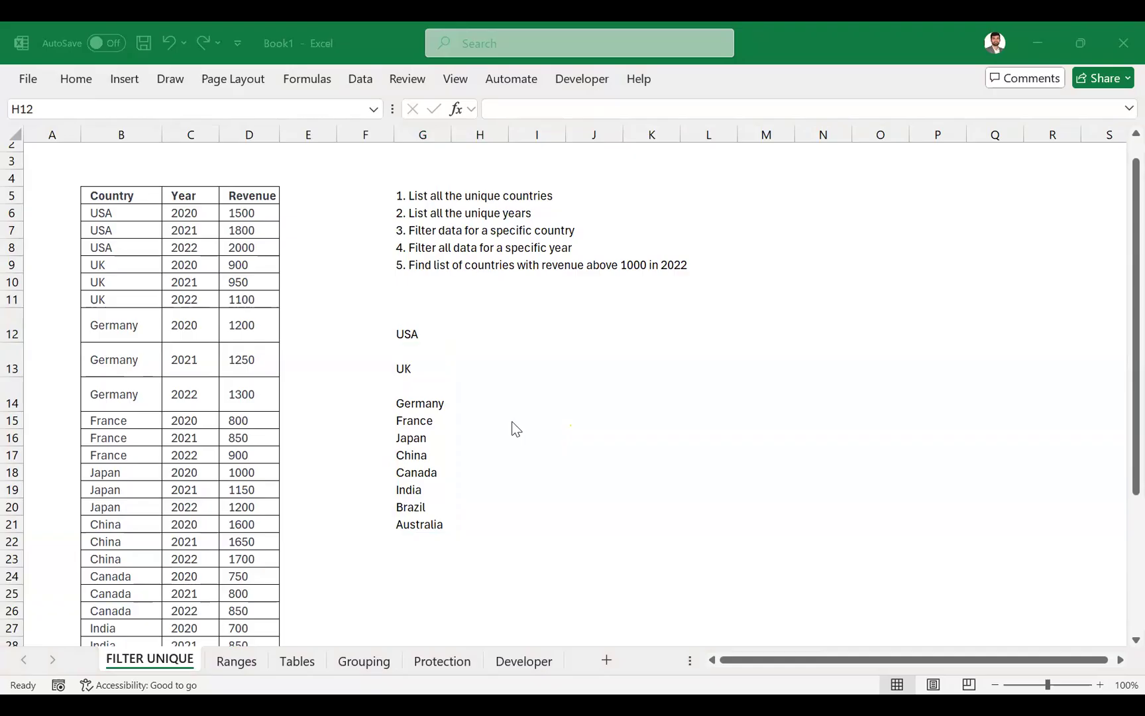
{"action": "left_click", "coordinate": [511, 421]}
{"action": "key", "text": "Left"}
{"action": "type", "text": "1."}
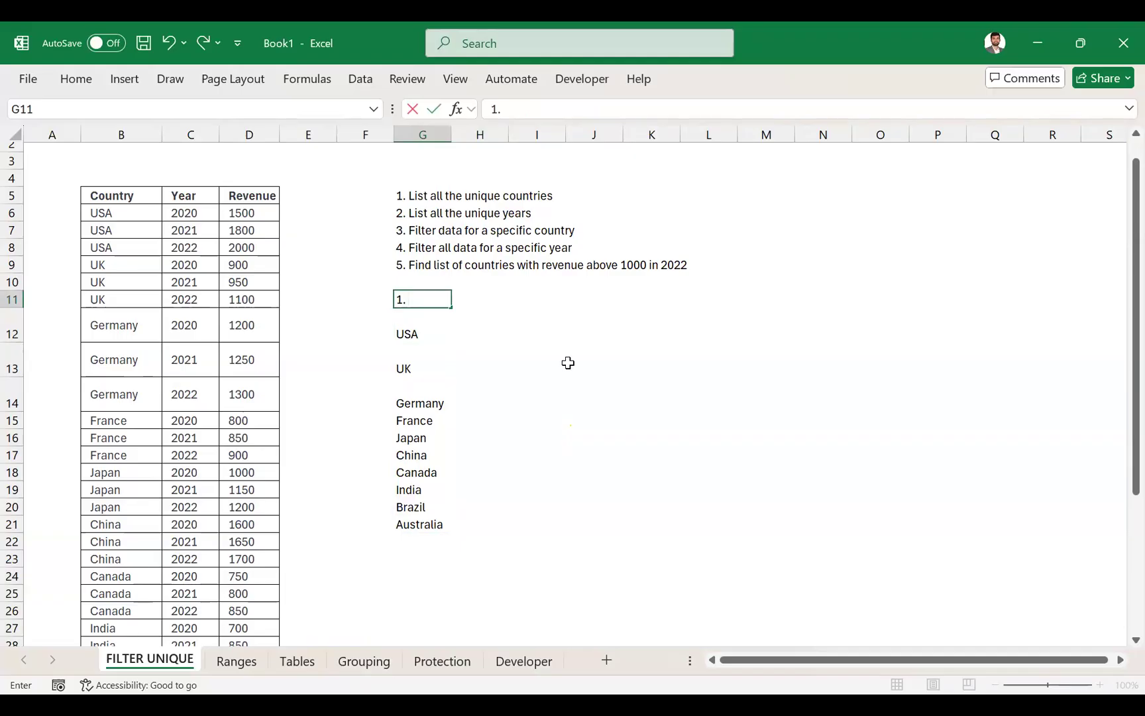
{"action": "key", "text": "Return"}
{"action": "key", "text": "Up"}
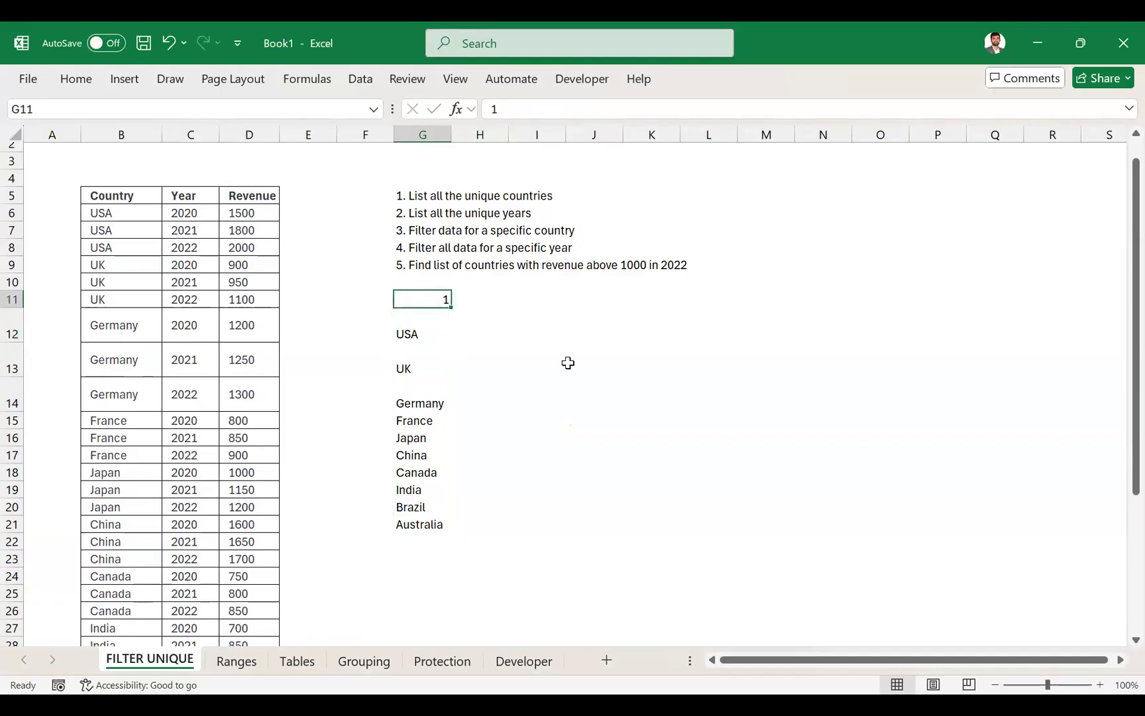
- Re-enter the unique countries formula in G12 as =UNIQUE(B6:B35), referencing the whole country column of the table
{"action": "key", "text": "Down"}
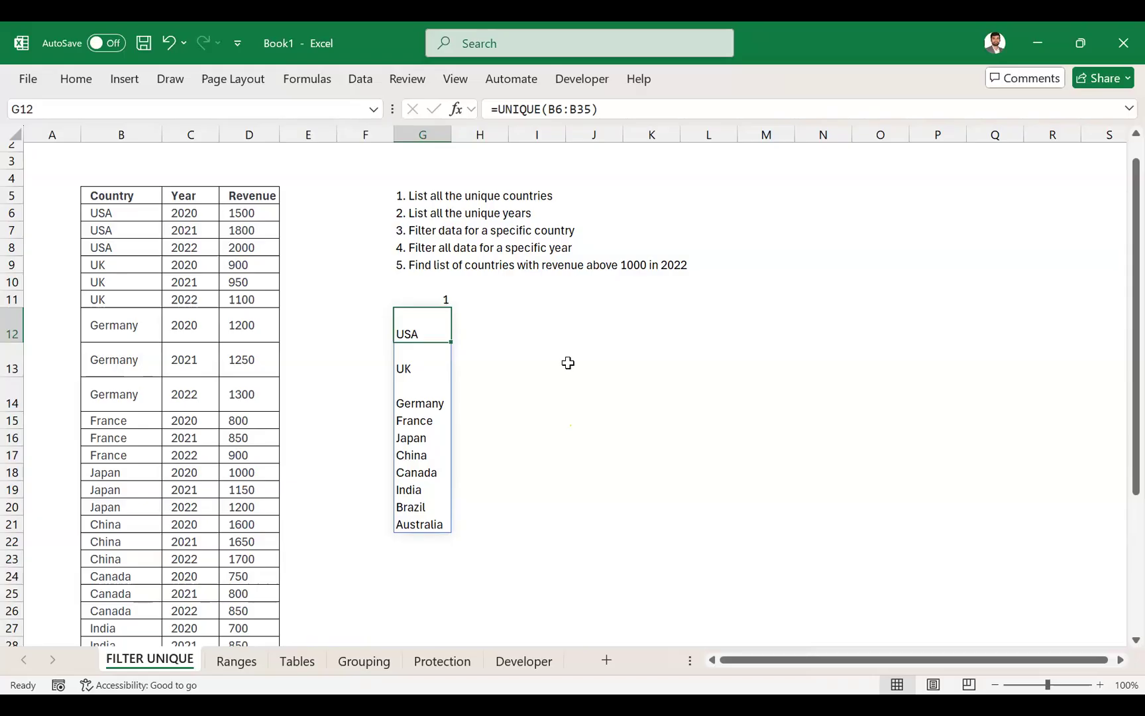
{"action": "type", "text": "=UNICHAR("}
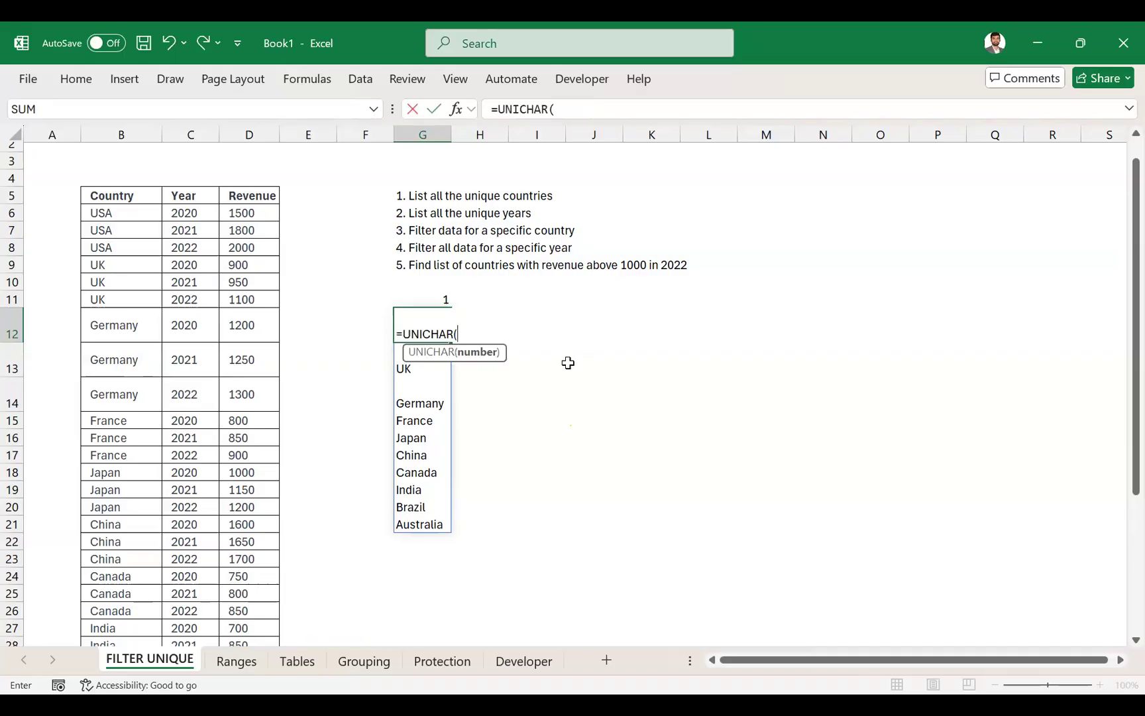
{"action": "left_click", "coordinate": [111, 213]}
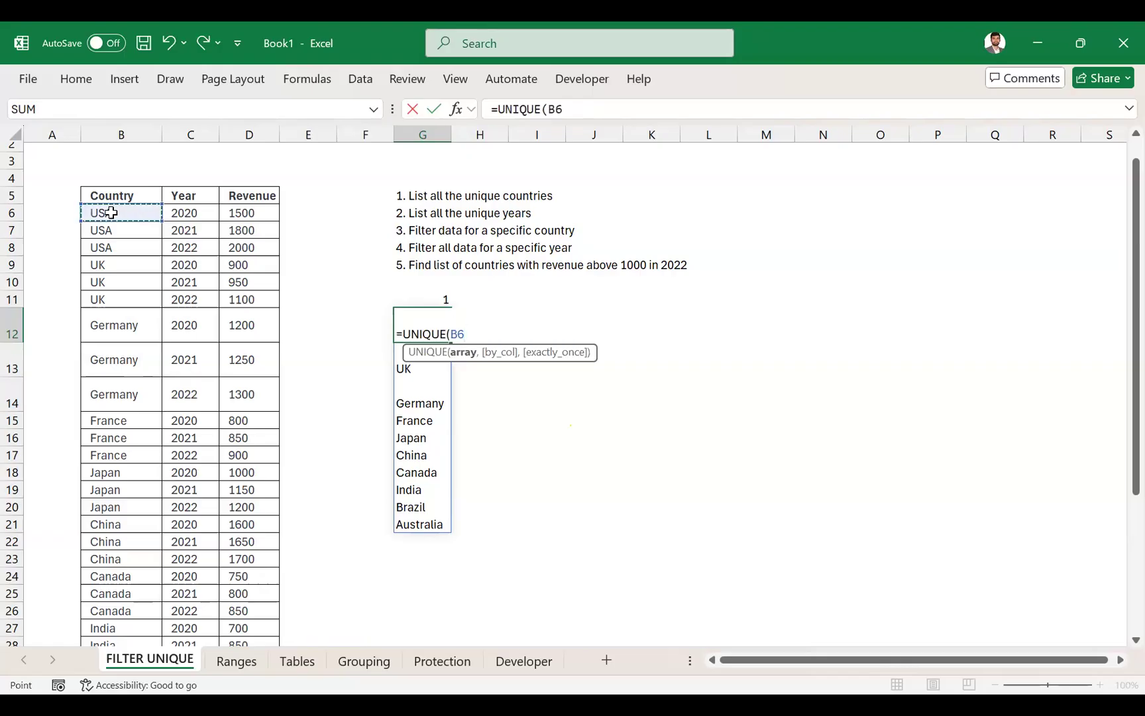
{"action": "key", "text": "ctrl+shift+Down"}
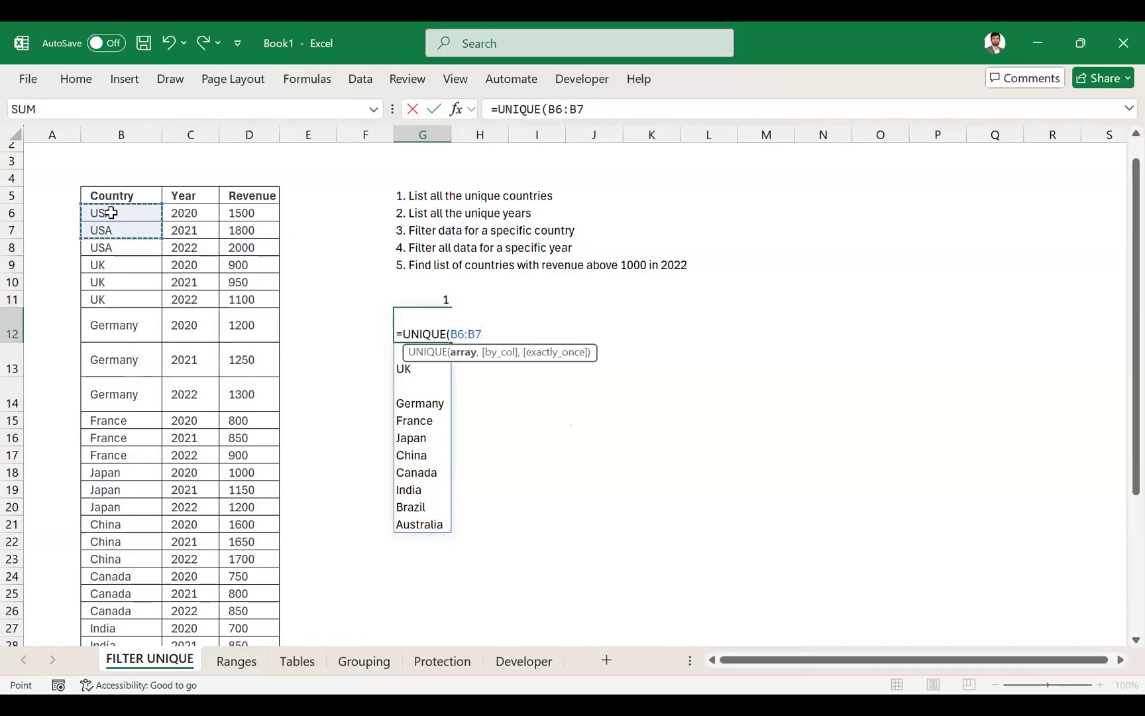
{"action": "key", "text": "shift+Down"}
{"action": "key", "text": "shift+Down"}
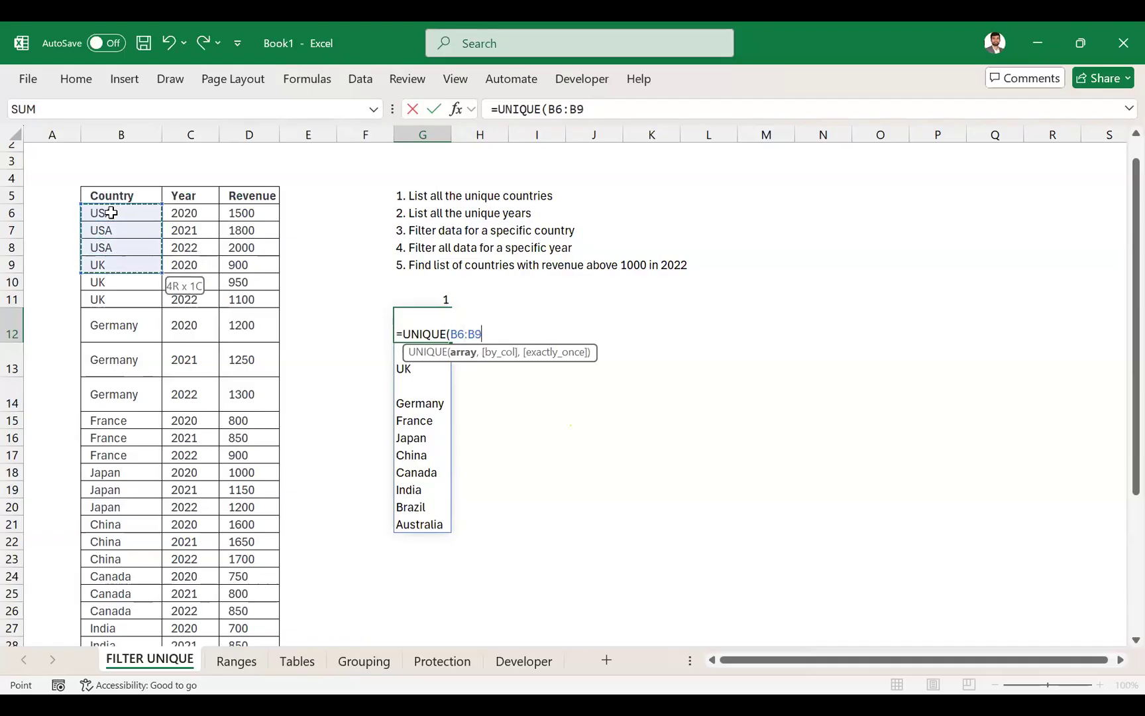
{"action": "key", "text": "ctrl+shift+Down"}
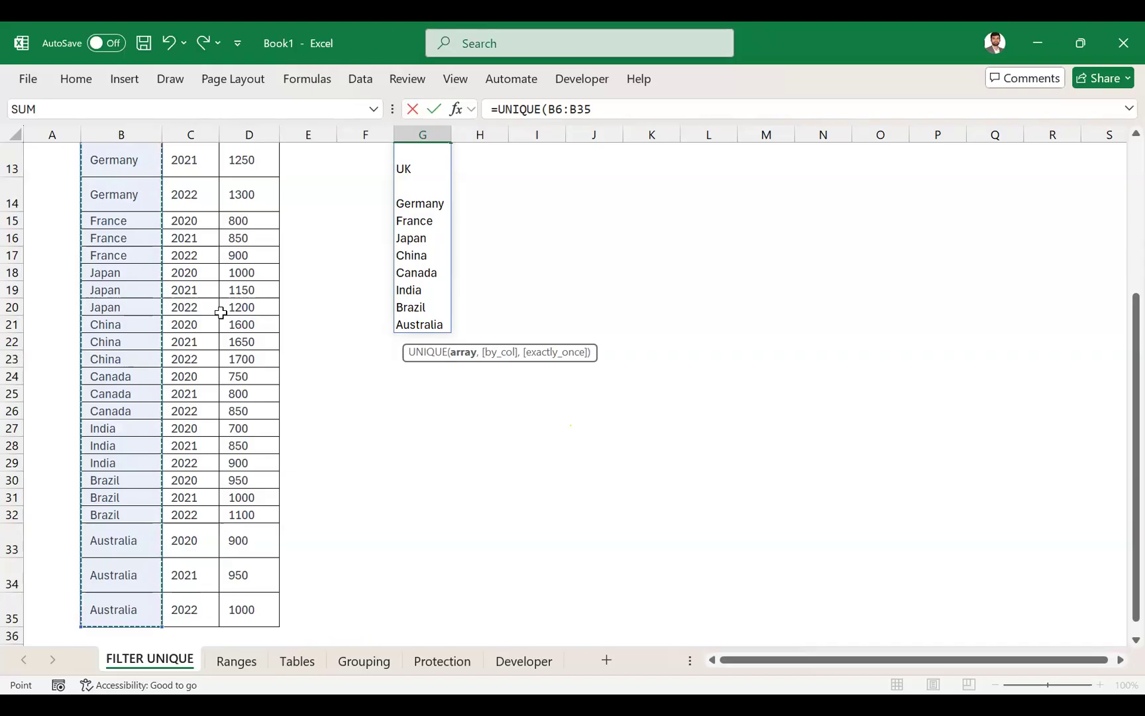
{"action": "scroll", "coordinate": [220, 312], "scroll_direction": "up", "scroll_amount": 4}
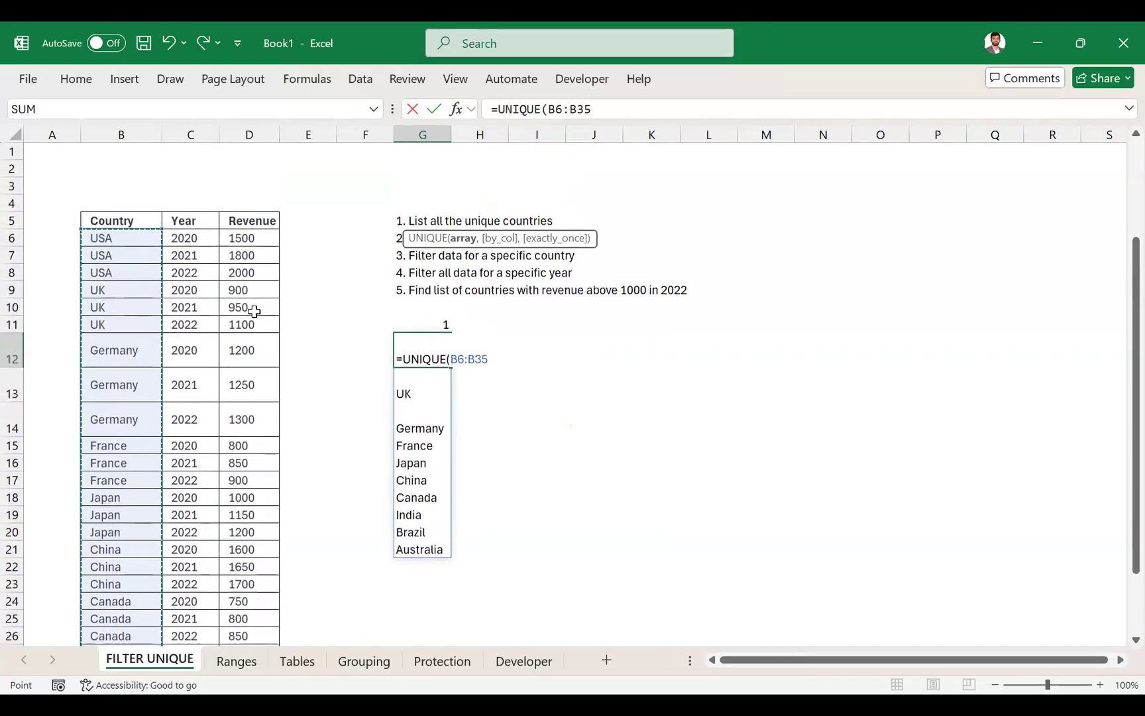
{"action": "type", "text": ")"}
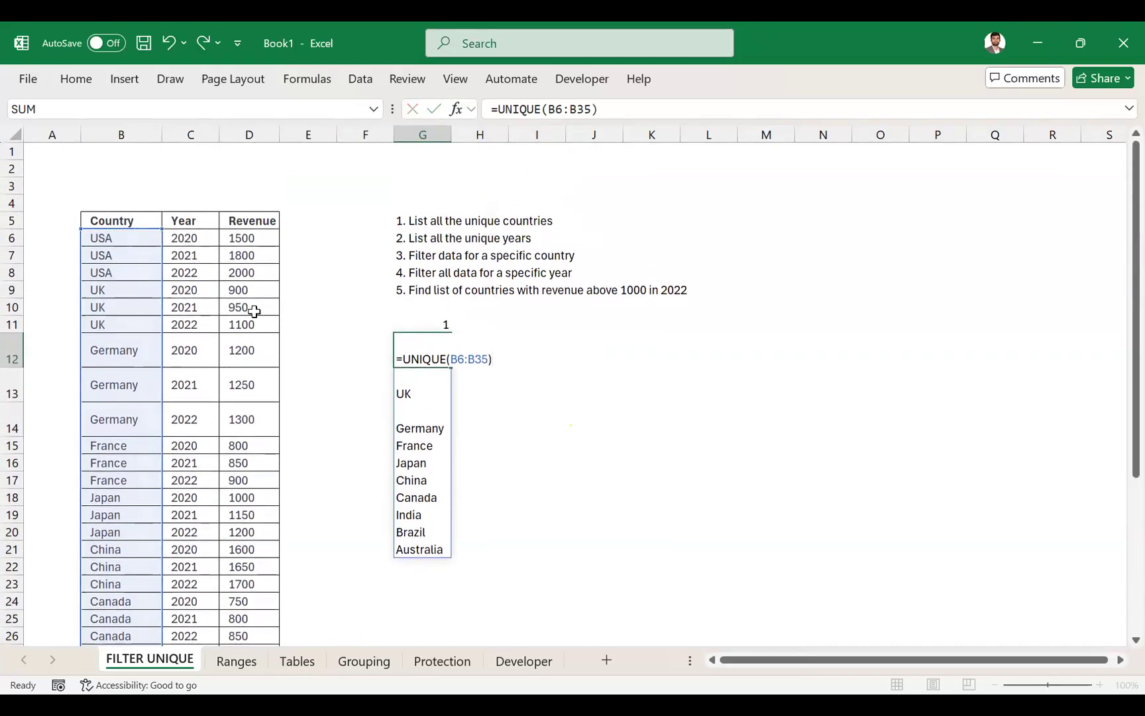
{"action": "key", "text": "Return"}
{"action": "key", "text": "Up"}
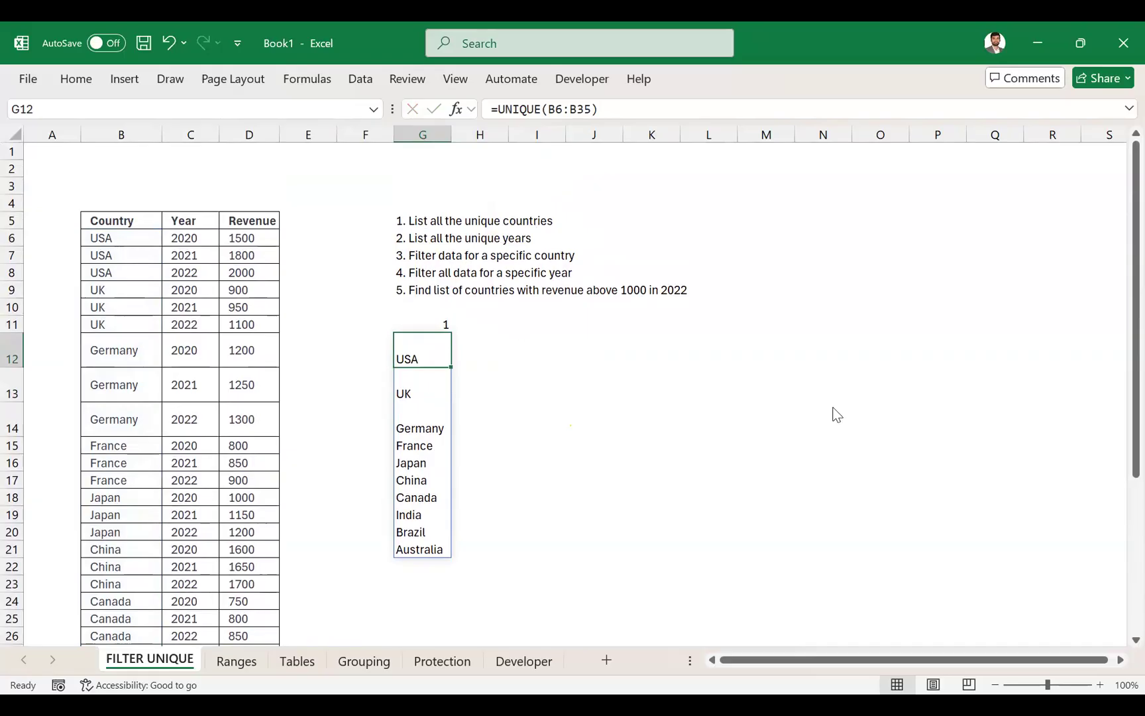
- Enter 2 in H11 as the heading for the unique years list
{"action": "key", "text": "alt+Tab"}
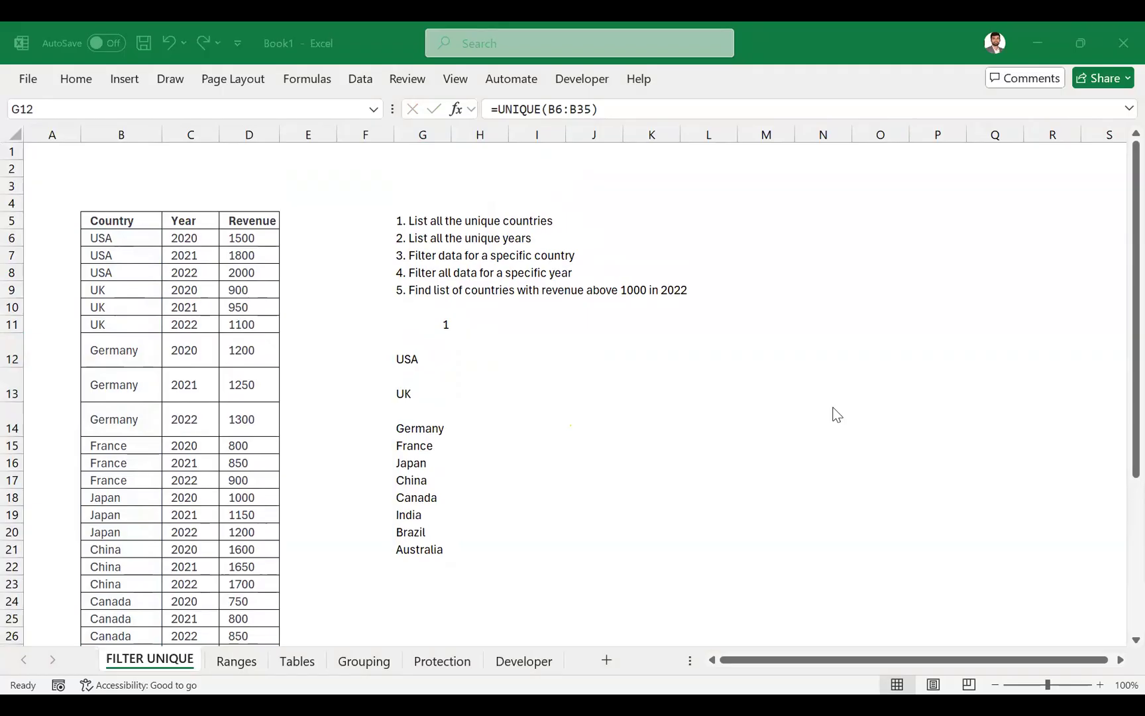
{"action": "left_click", "coordinate": [469, 326]}
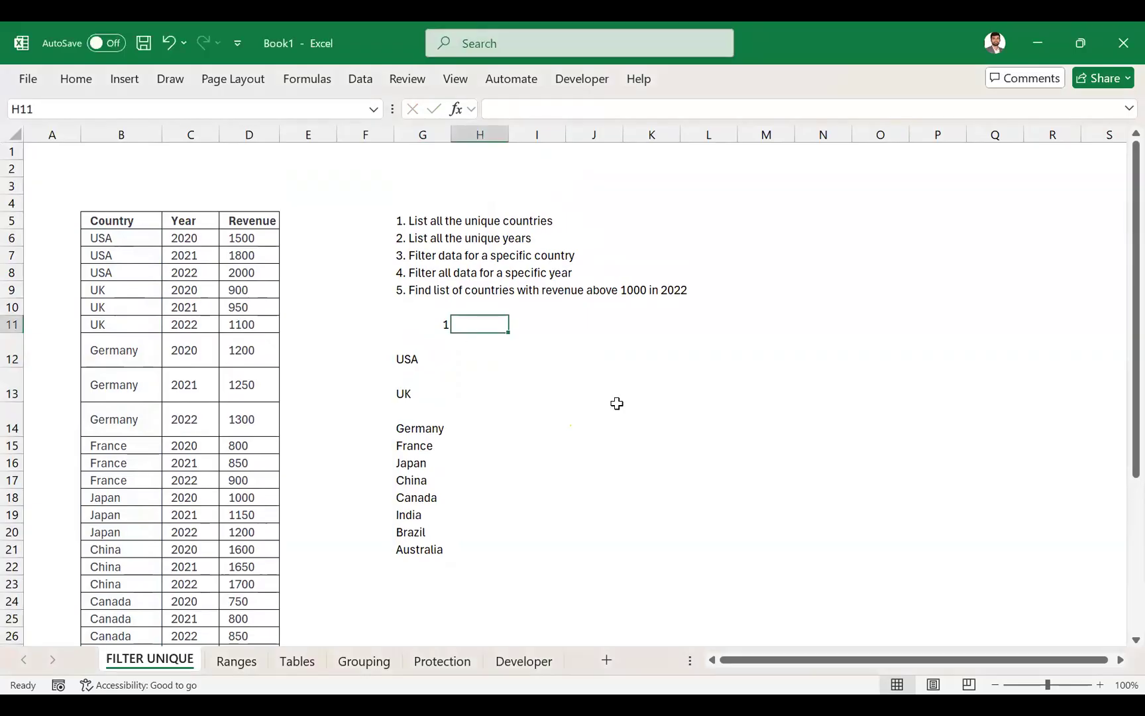
{"action": "type", "text": "2."}
{"action": "key", "text": "Return"}
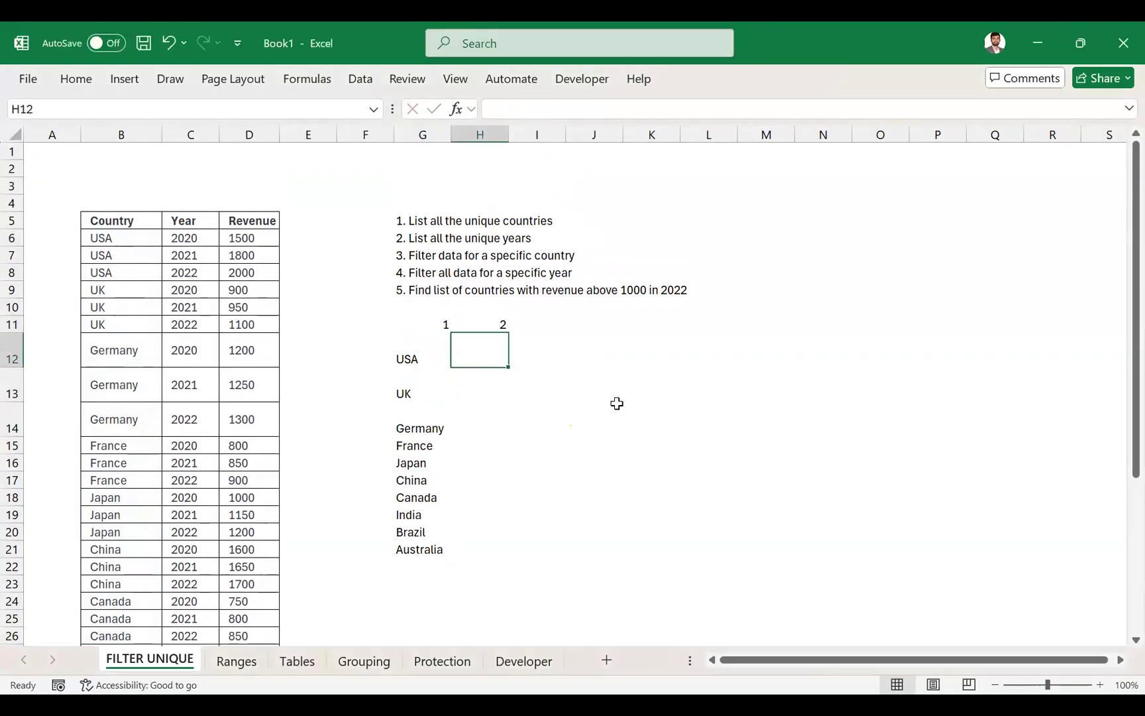
- Enter the formula =UNIQUE(C6:C35) in H12 to list the unique years
{"action": "type", "text": "="}
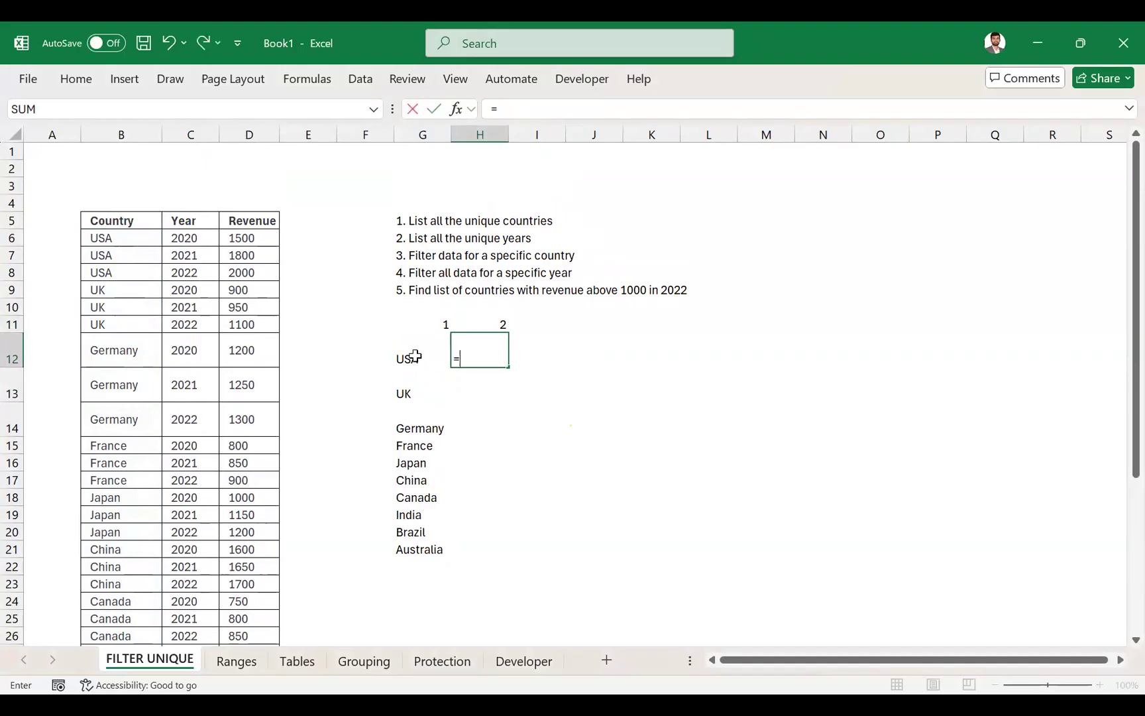
{"action": "type", "text": "UNIQUE("}
{"action": "key", "text": "Left"}
{"action": "key", "text": "Left"}
{"action": "key", "text": "Left"}
{"action": "key", "text": "Left"}
{"action": "key", "text": "Left"}
{"action": "key", "text": "Up"}
{"action": "key", "text": "Up"}
{"action": "key", "text": "Up"}
{"action": "key", "text": "Up"}
{"action": "key", "text": "Up"}
{"action": "key", "text": "Up"}
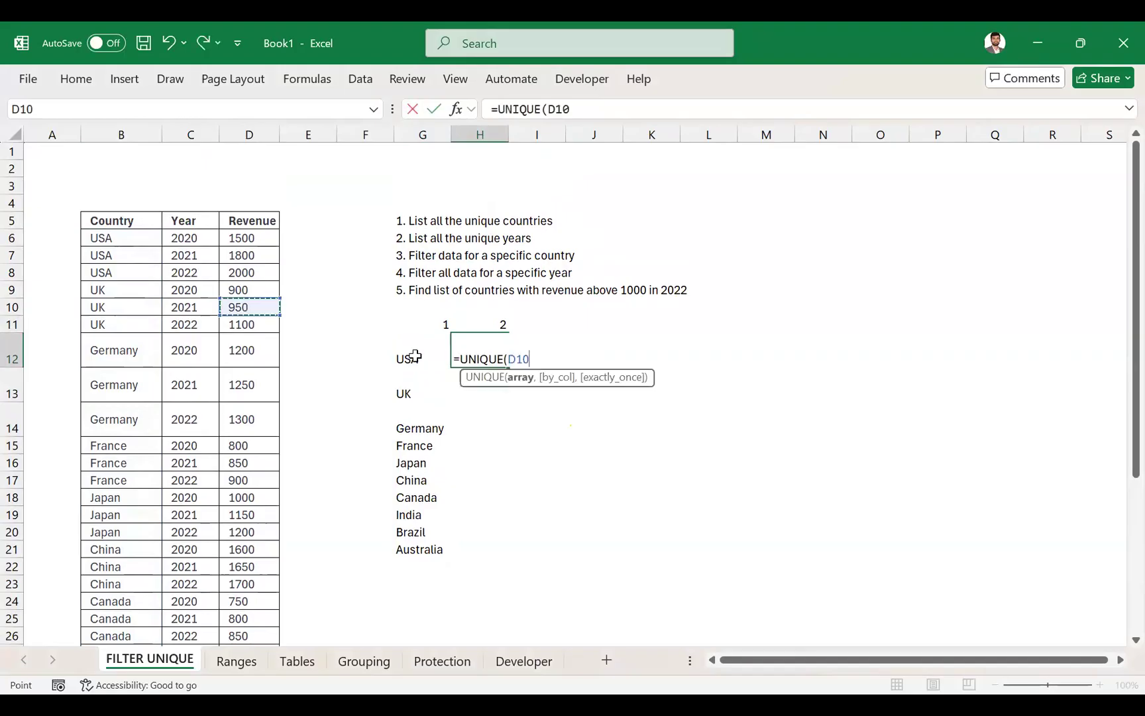
{"action": "key", "text": "shift+Down"}
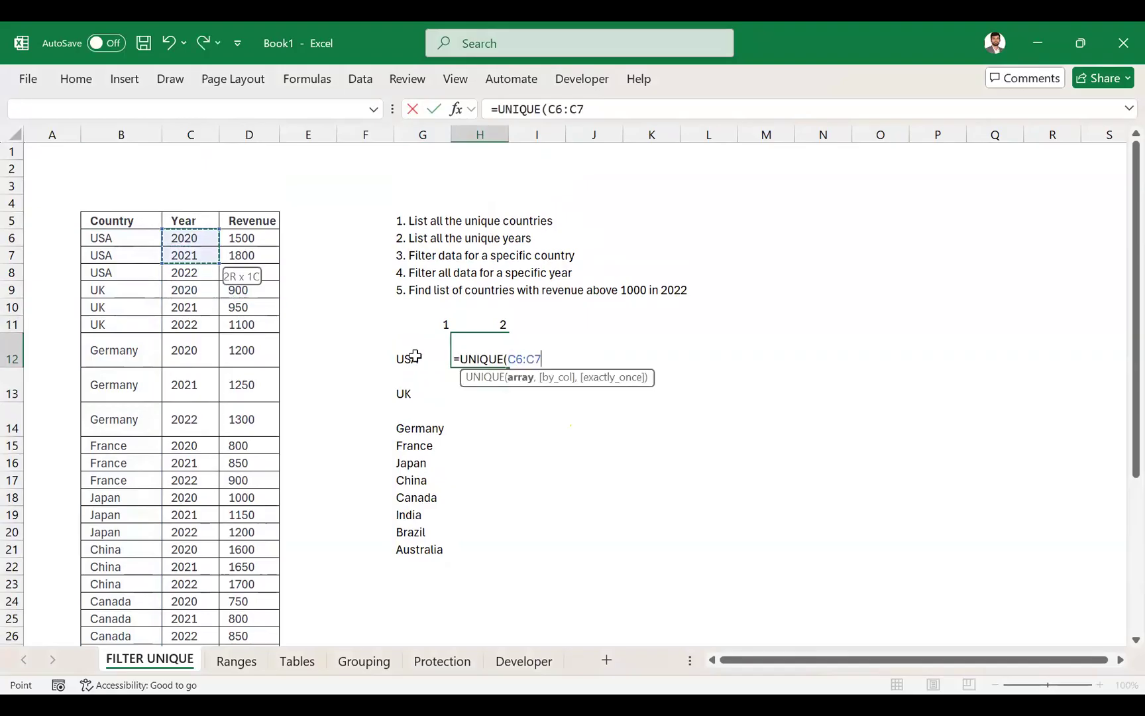
{"action": "key", "text": "ctrl+shift+Down"}
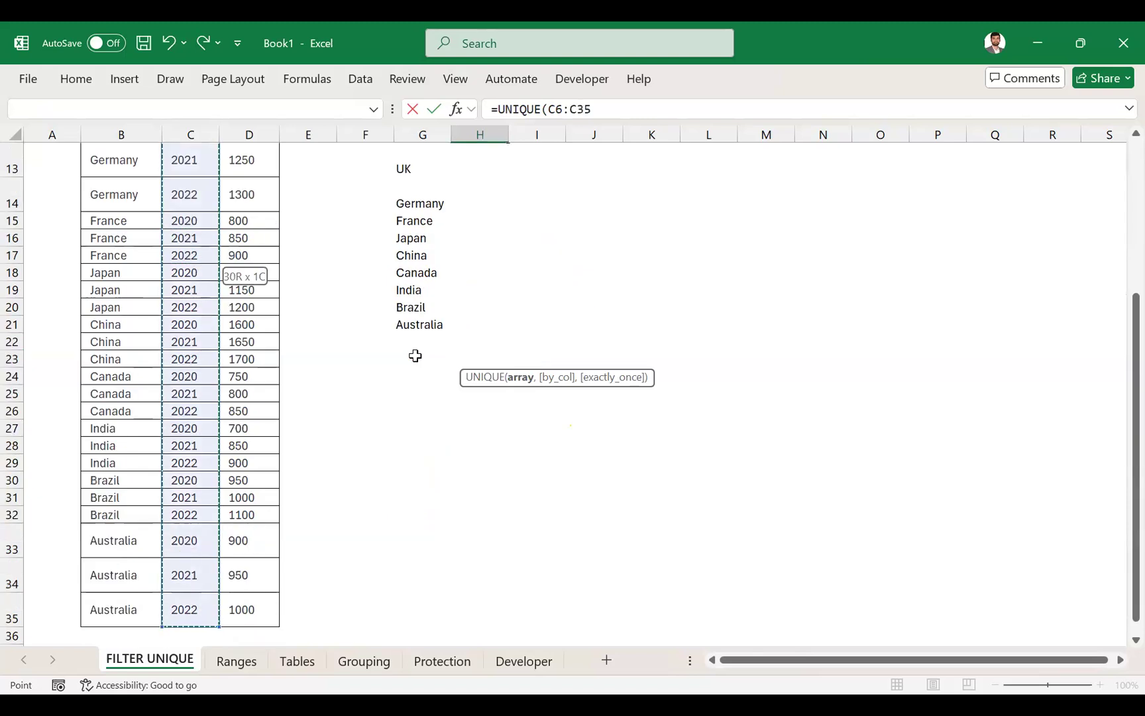
{"action": "key", "text": "Return"}
- Apply borders to every cell of the unique countries list and its heading, G11:G21
{"action": "key", "text": "Up"}
{"action": "key", "text": "Up"}
{"action": "key", "text": "Up"}
{"action": "key", "text": "Up"}
{"action": "key", "text": "Up"}
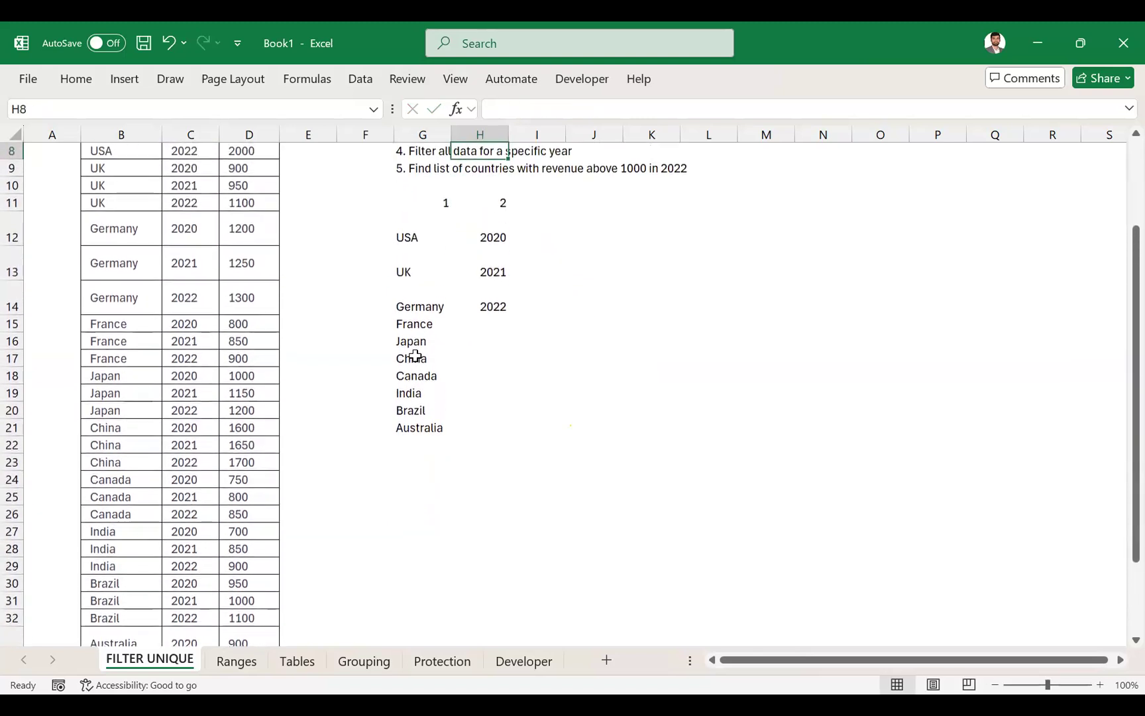
{"action": "key", "text": "Left"}
{"action": "key", "text": "Down"}
{"action": "key", "text": "Down"}
{"action": "key", "text": "Down"}
{"action": "key", "text": "ctrl+shift+Down"}
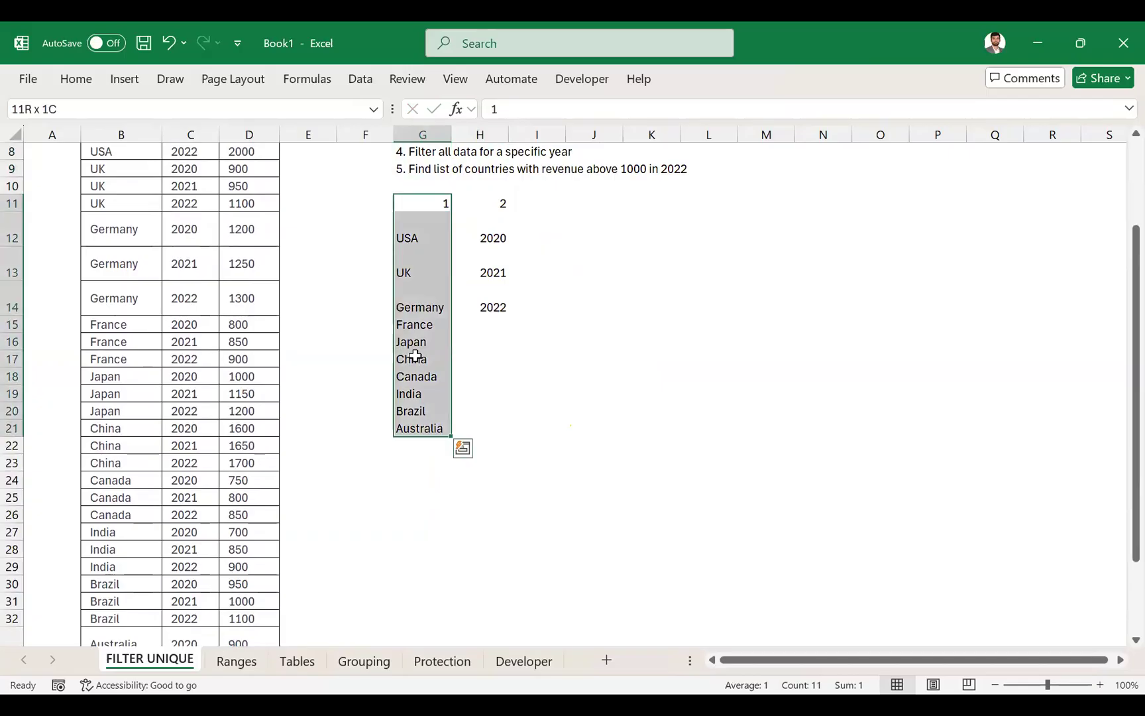
- Apply borders to every cell of the unique years list and its heading, H11:H14
{"action": "key", "text": "Right"}
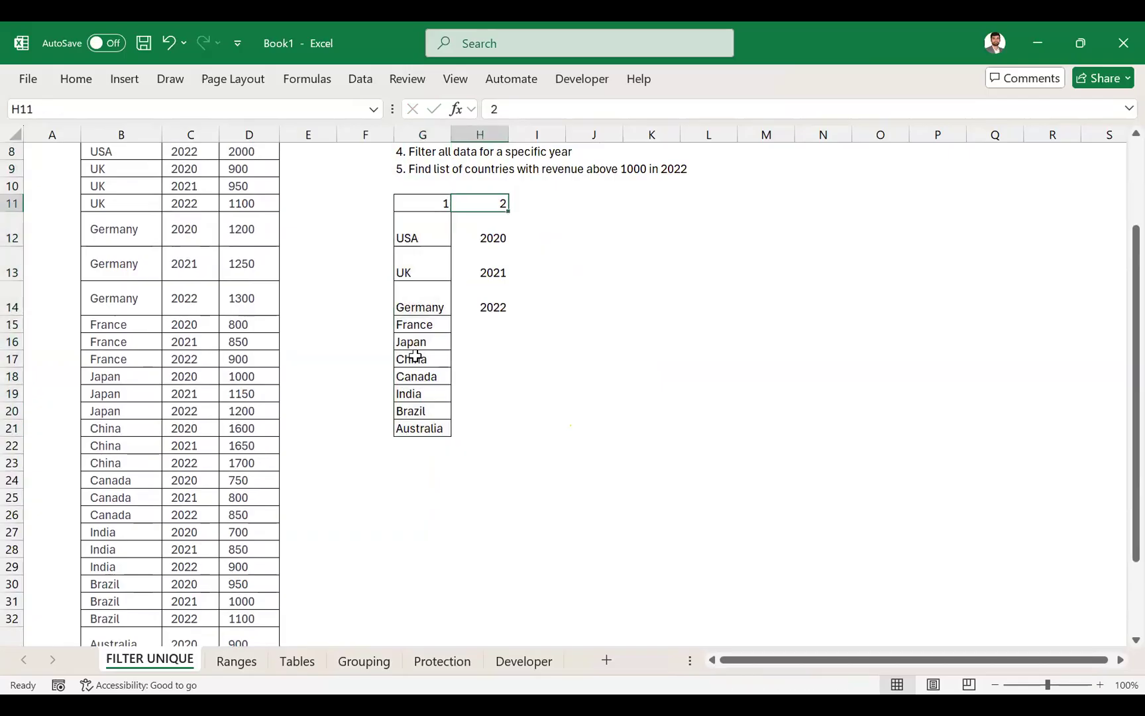
{"action": "key", "text": "shift+Down"}
{"action": "key", "text": "shift+Down"}
{"action": "key", "text": "shift+Down"}
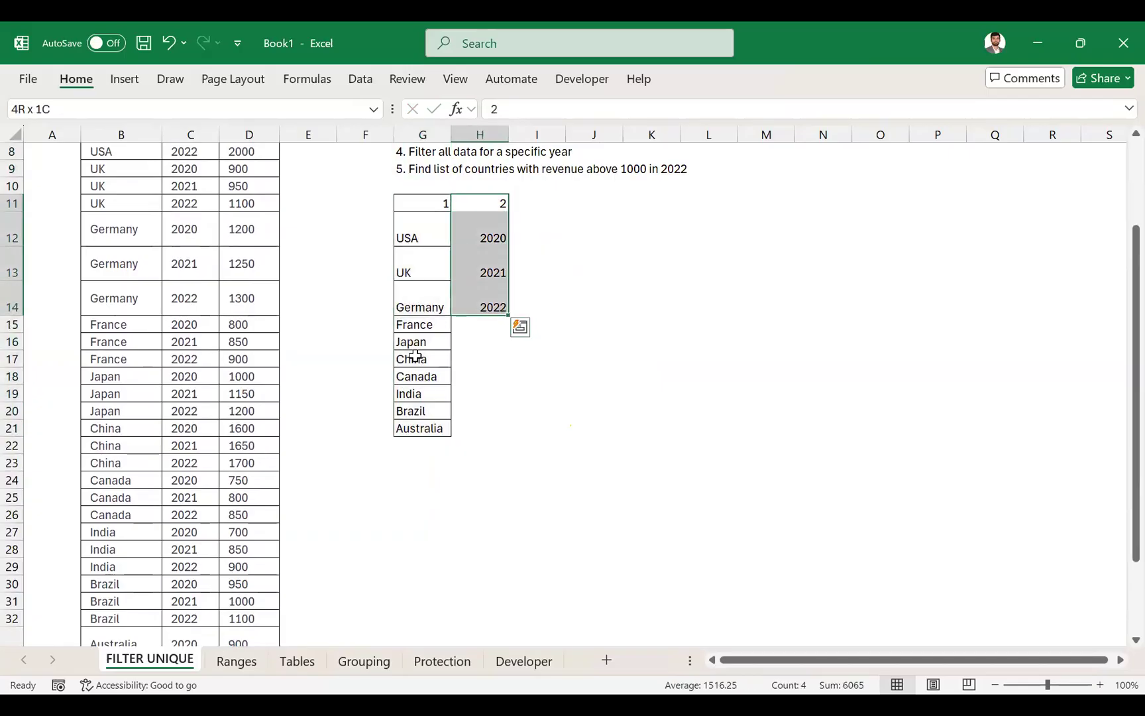
{"action": "key", "text": "Up"}
{"action": "key", "text": "Up"}
{"action": "key", "text": "Up"}
{"action": "key", "text": "Up"}
{"action": "key", "text": "Up"}
{"action": "key", "text": "Up"}
{"action": "key", "text": "Up"}
{"action": "key", "text": "Up"}
{"action": "key", "text": "Up"}
- Make the list headings 1 and 2 in G11:H11 bold
{"action": "key", "text": "Down"}
{"action": "key", "text": "Down"}
{"action": "key", "text": "Down"}
{"action": "key", "text": "Down"}
{"action": "key", "text": "Down"}
{"action": "key", "text": "Down"}
{"action": "key", "text": "Down"}
{"action": "key", "text": "Down"}
{"action": "key", "text": "Down"}
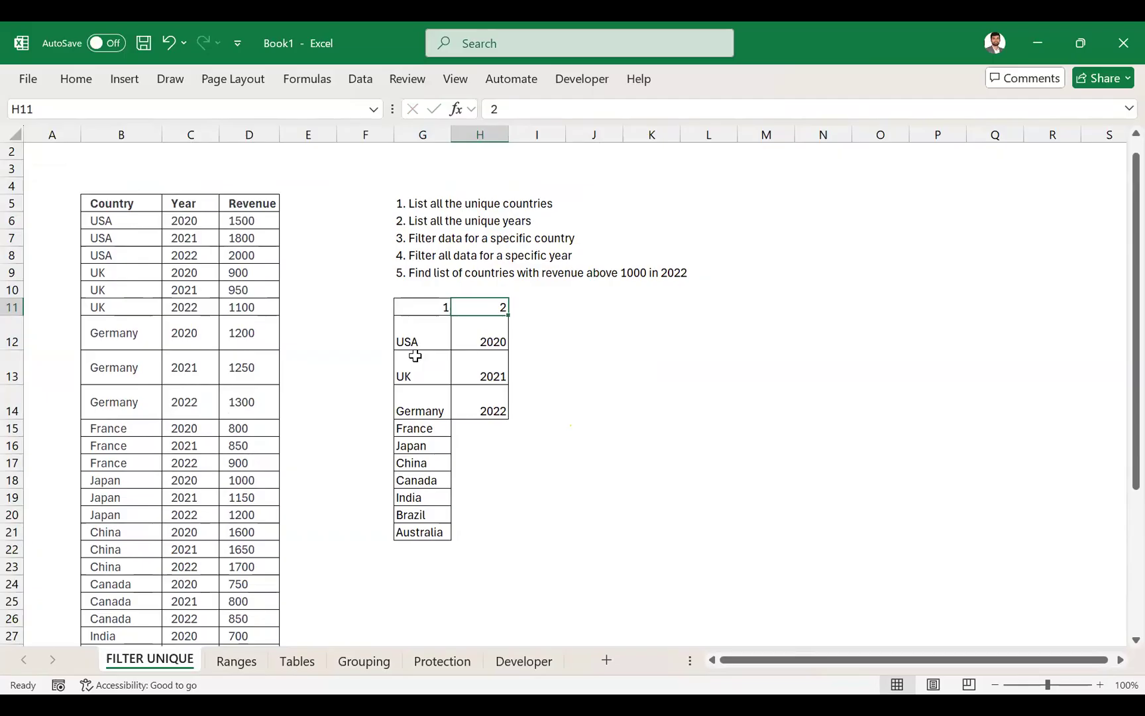
{"action": "key", "text": "Left"}
{"action": "key", "text": "shift+Right"}
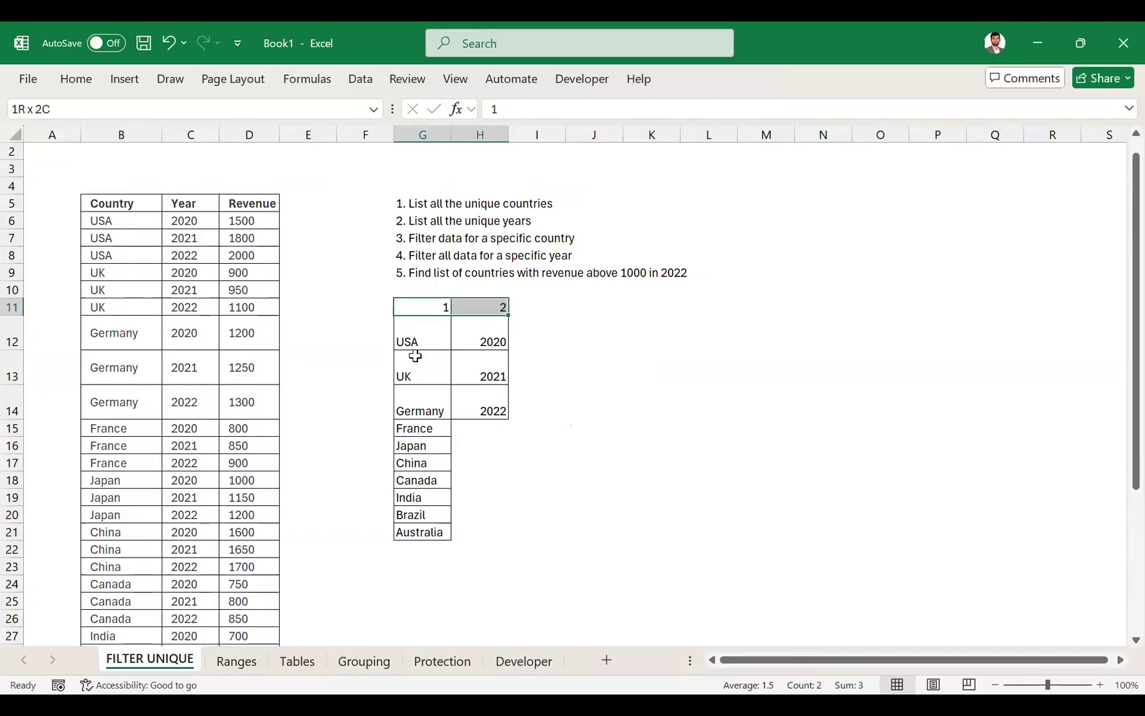
- Copy the formatted heading from H11 to I11 and change its value to 3
{"action": "key", "text": "Right"}
{"action": "key", "text": "ctrl+c"}
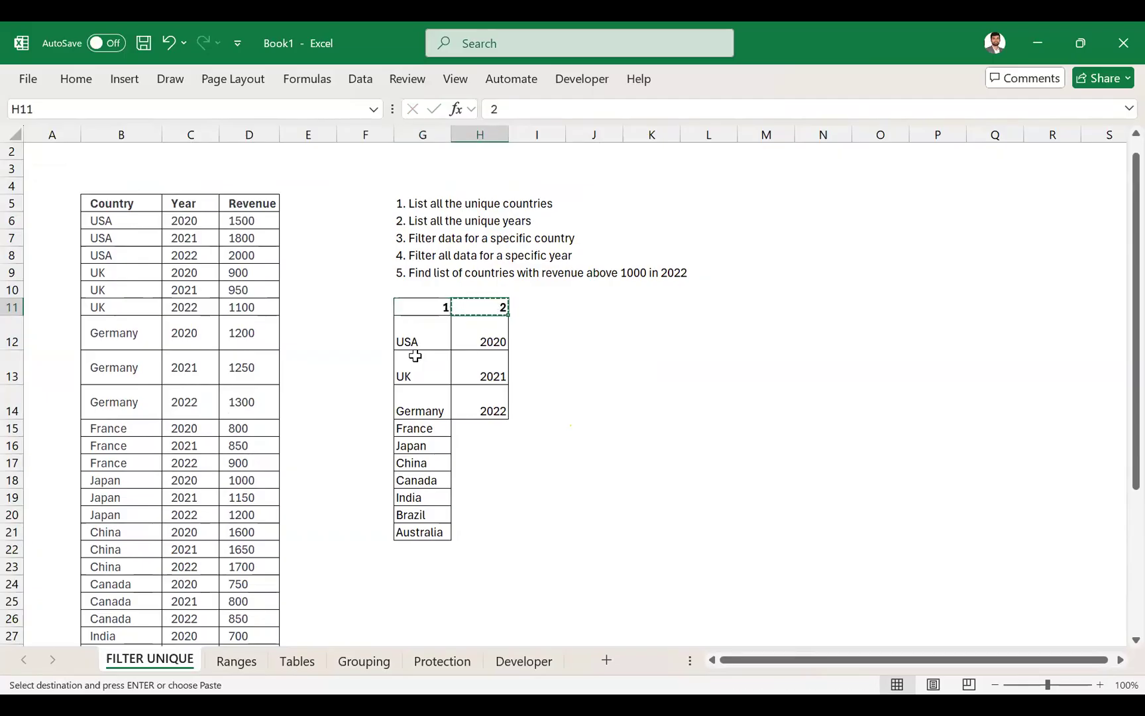
{"action": "key", "text": "Right"}
{"action": "key", "text": "ctrl+v"}
{"action": "type", "text": "3"}
{"action": "key", "text": "Return"}
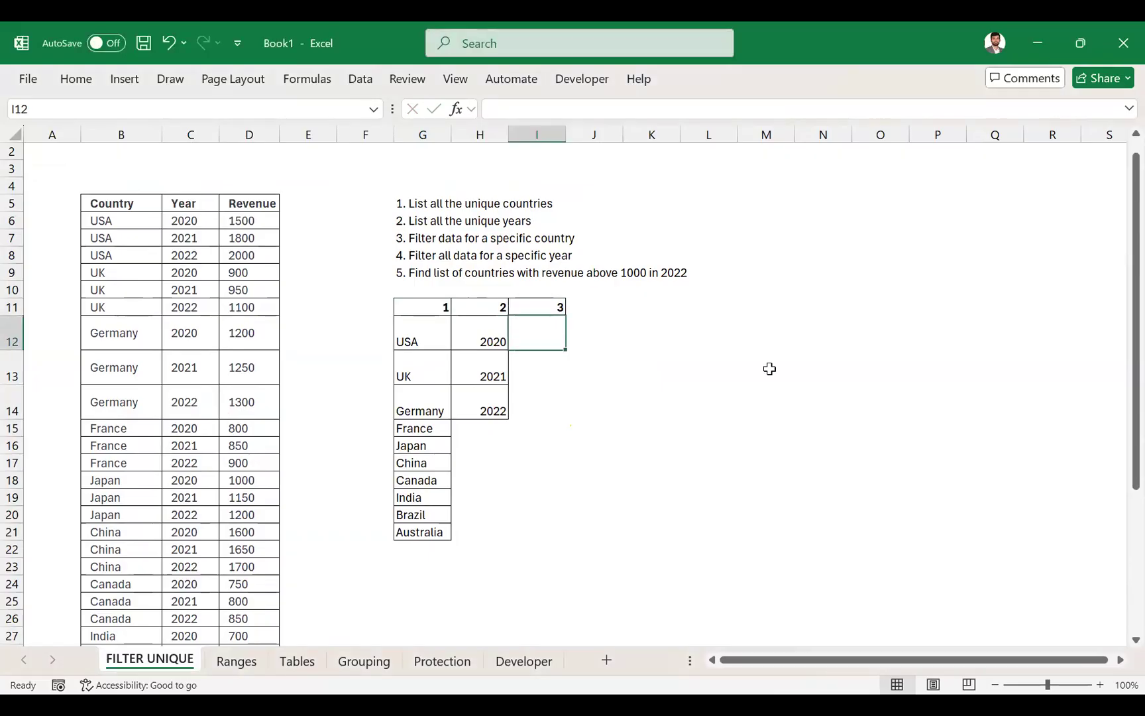
{"action": "left_click", "coordinate": [488, 338]}
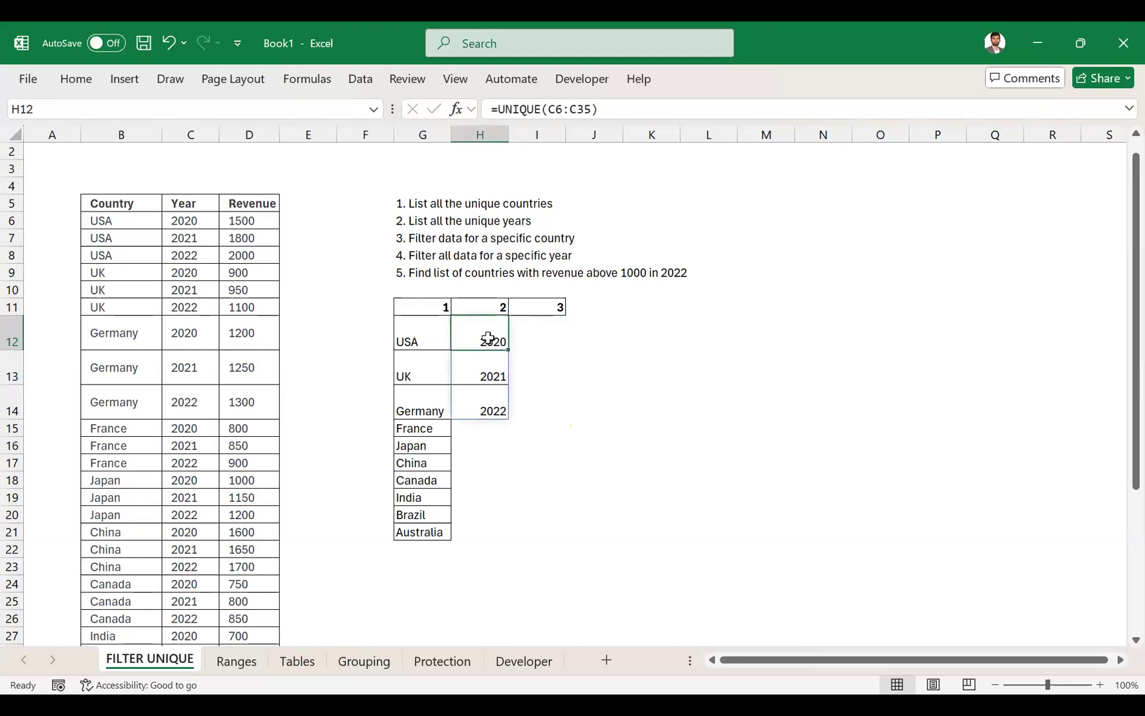
{"action": "left_click", "coordinate": [536, 333]}
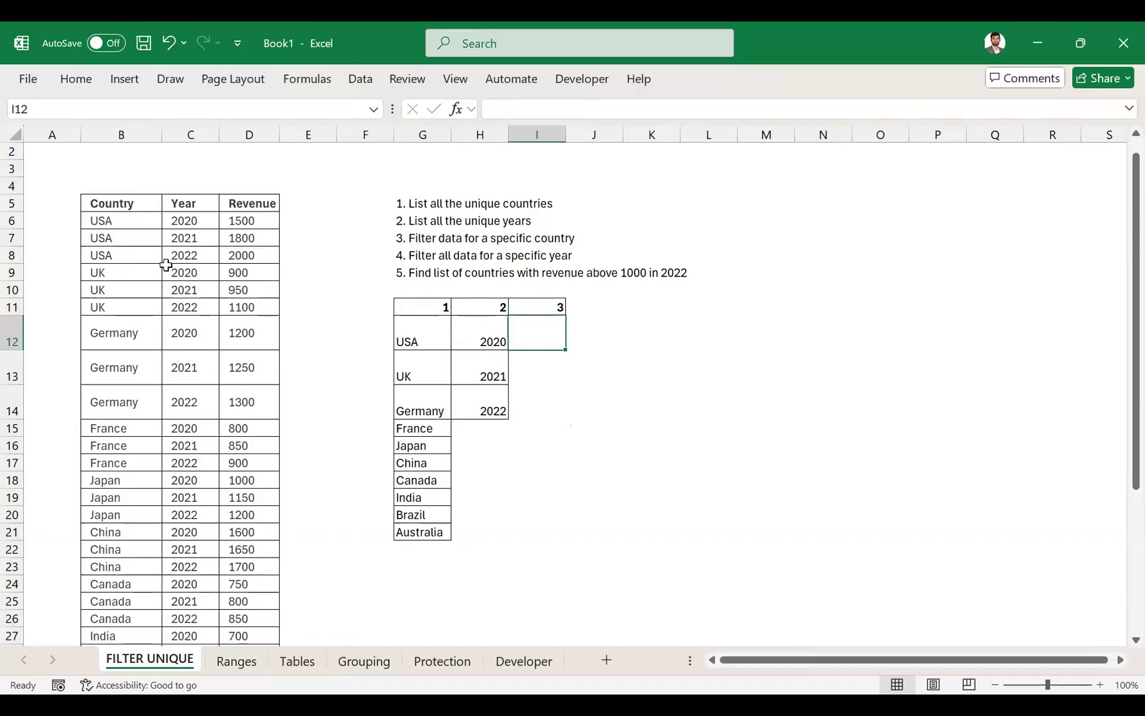
{"action": "left_click", "coordinate": [126, 199]}
{"action": "key", "text": "ctrl+shift+Right"}
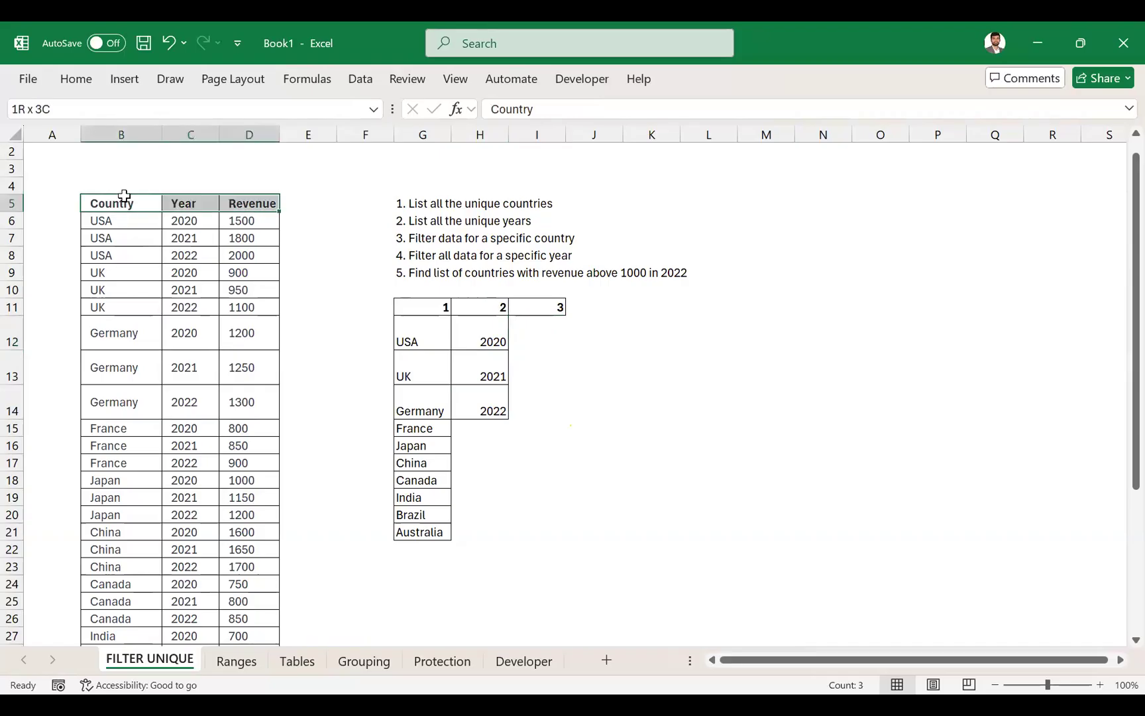
{"action": "key", "text": "ctrl+shift+Down"}
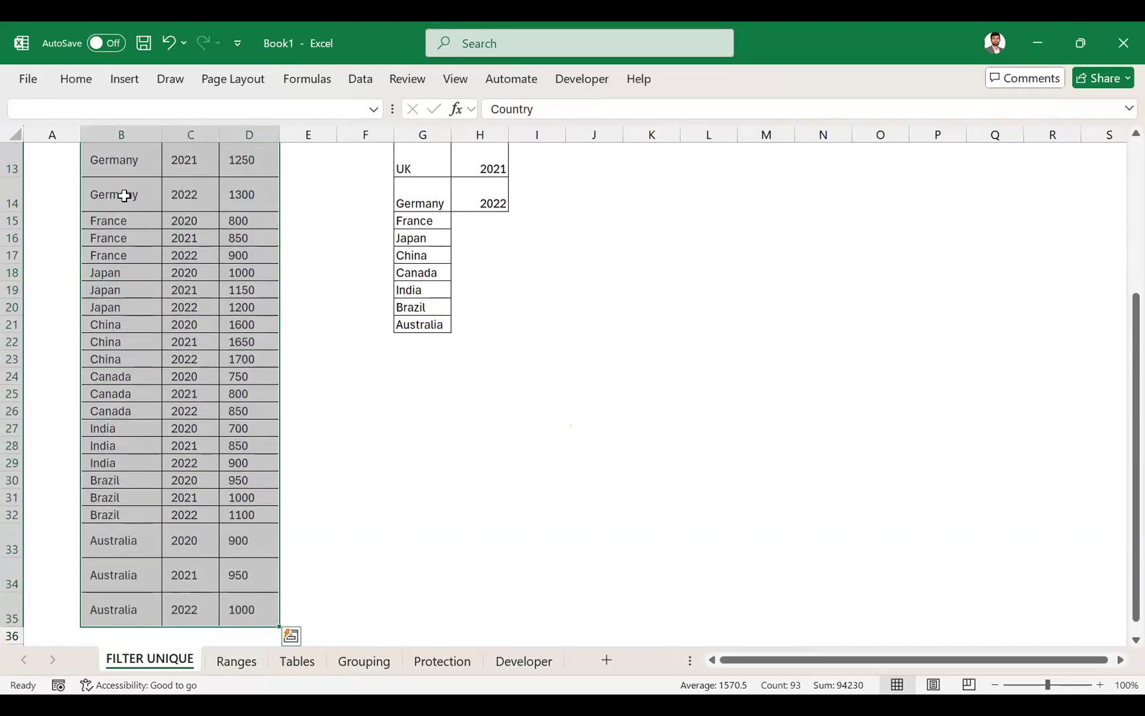
{"action": "scroll", "coordinate": [123, 196], "scroll_direction": "up", "scroll_amount": 5}
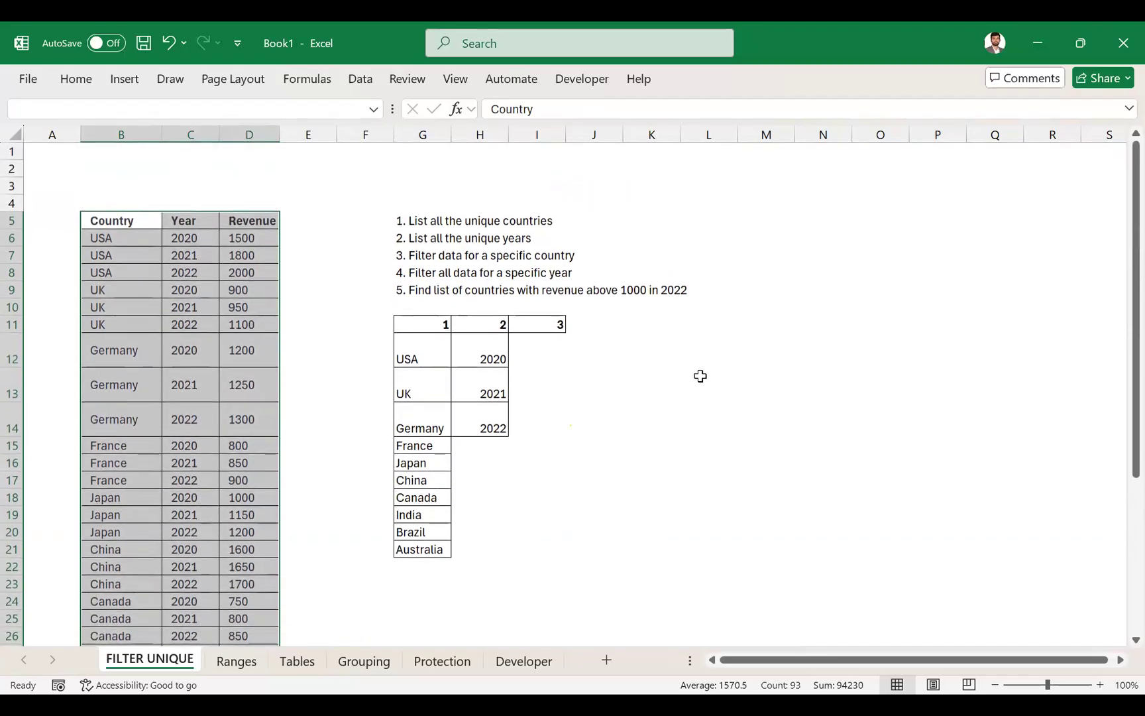
- Enter the label Country Name in I12 and fit column I's width to it
{"action": "left_click", "coordinate": [544, 343]}
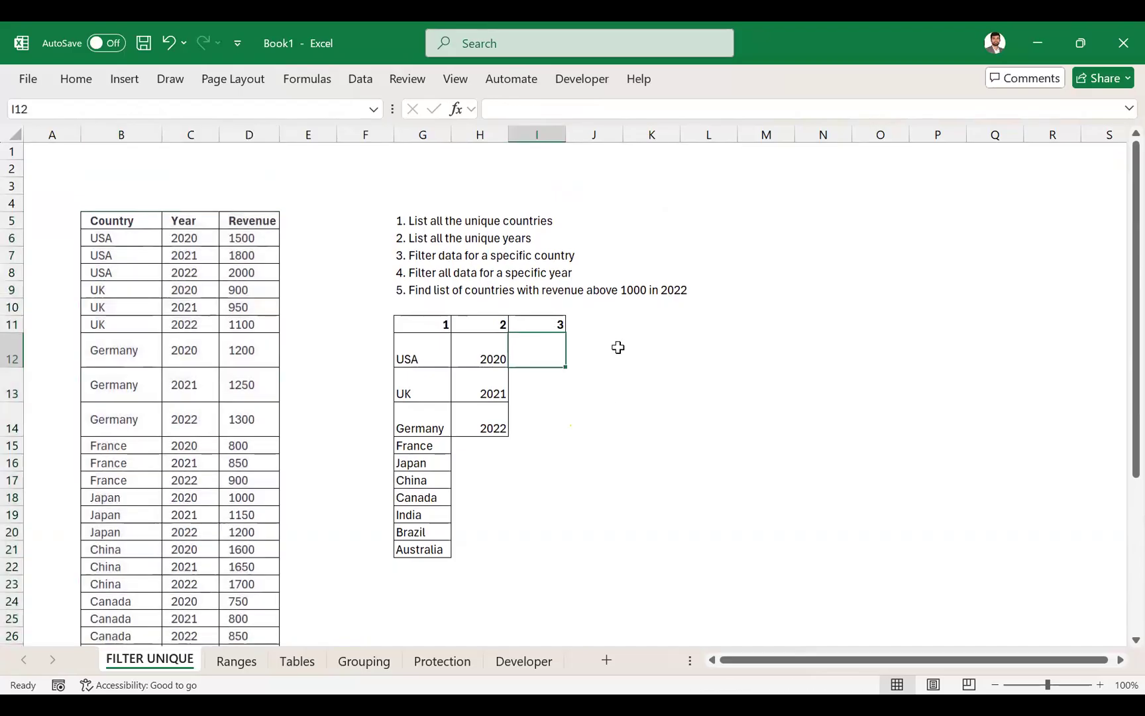
{"action": "type", "text": "Country"}
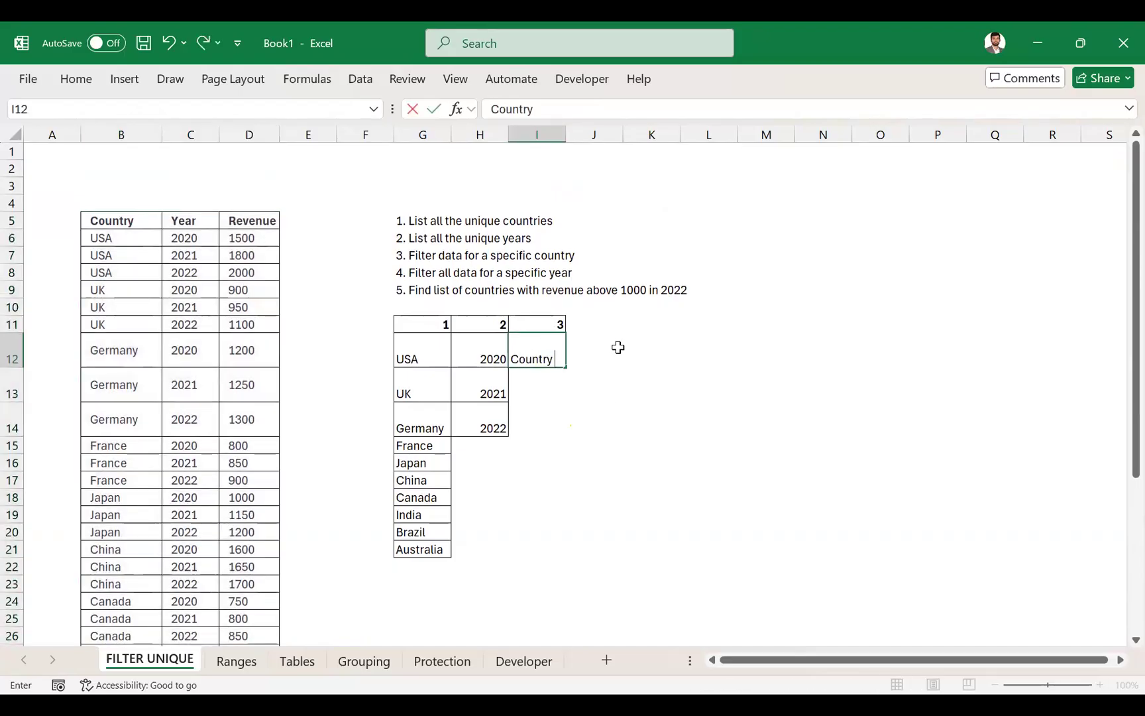
{"action": "type", "text": " Name"}
{"action": "key", "text": "Tab"}
{"action": "key", "text": "Left"}
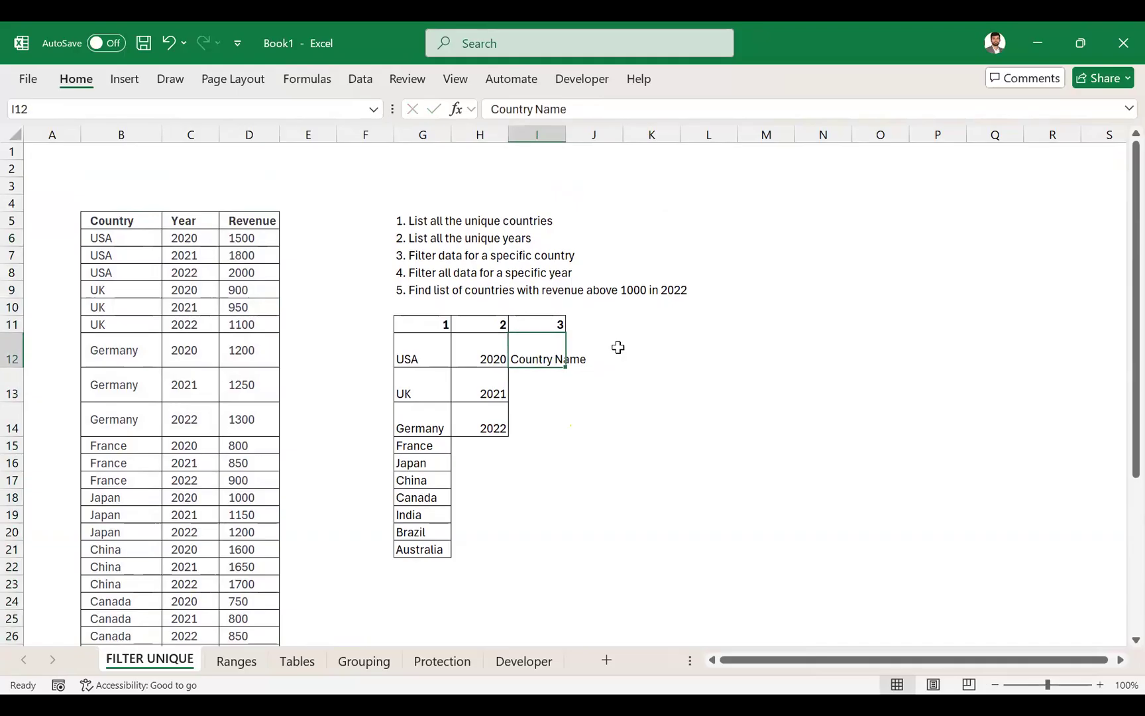
- Add a drop-down list to J12 using data validation with the unique countries =$G$12:$G$21 as its source
{"action": "left_click", "coordinate": [617, 348]}
{"action": "type", "text": "="}
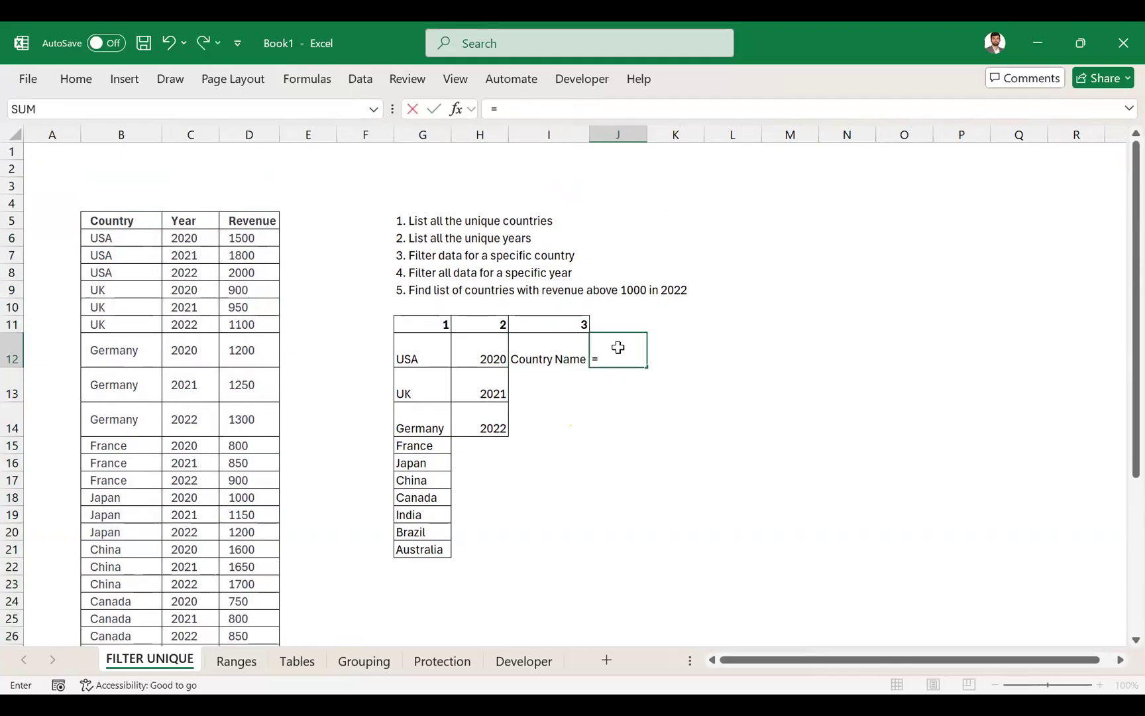
{"action": "key", "text": "Escape"}
{"action": "key", "text": "alt"}
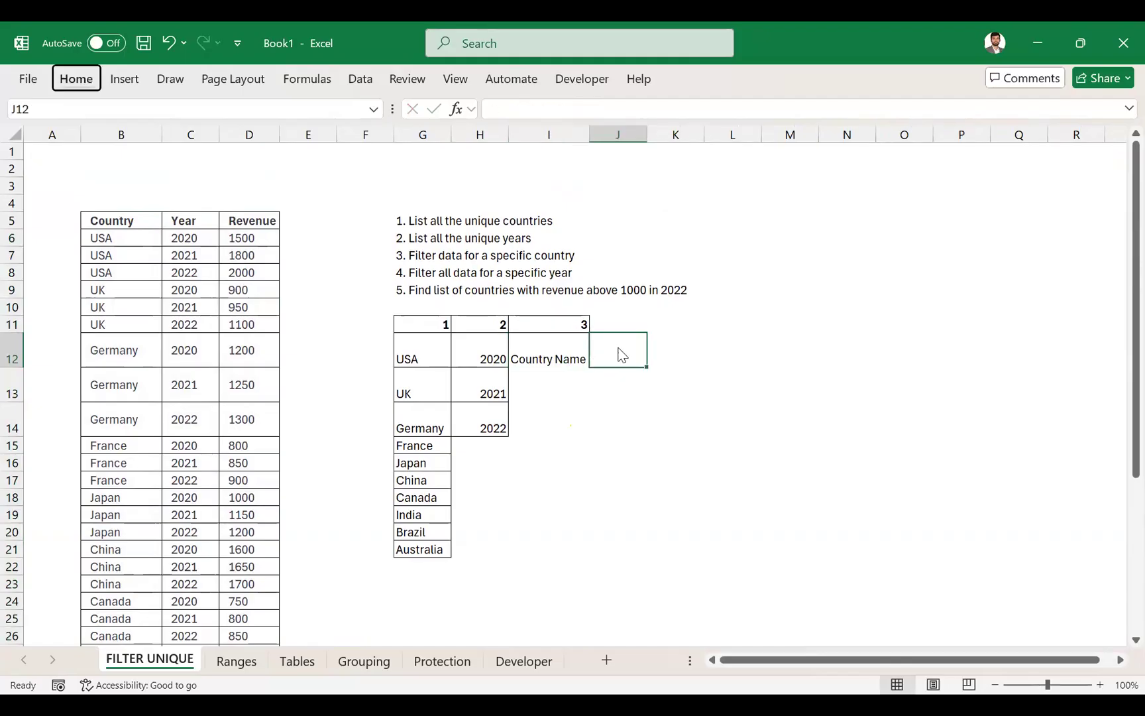
{"action": "key", "text": "Left"}
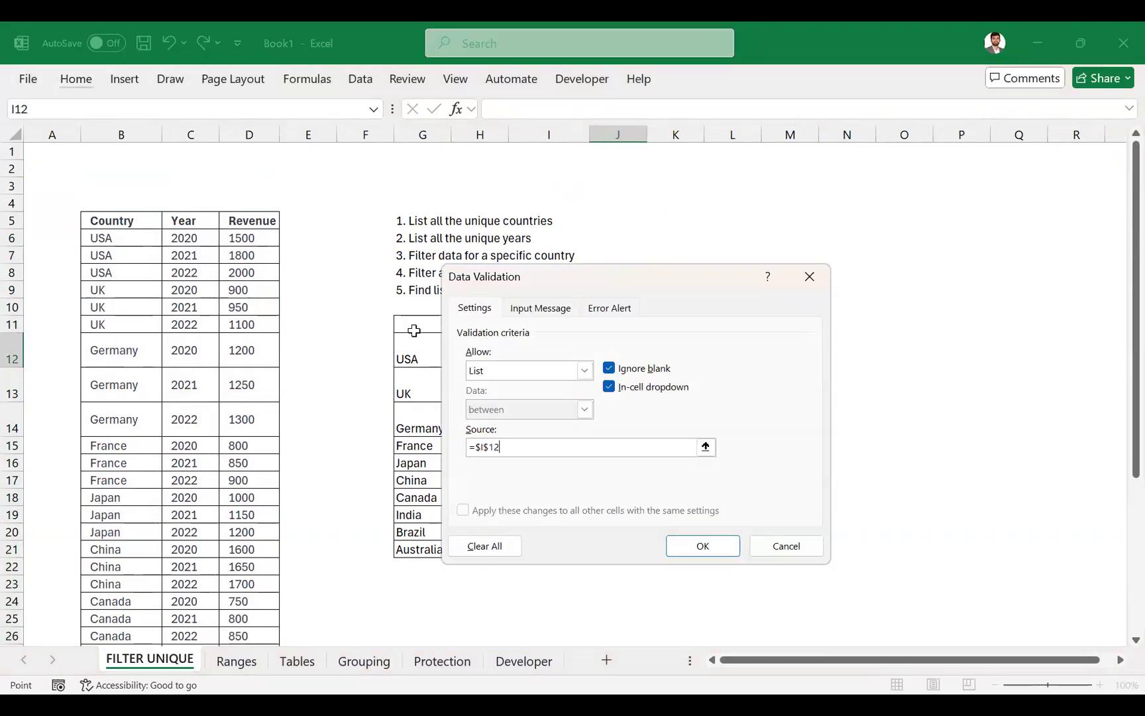
{"action": "left_click", "coordinate": [413, 330]}
{"action": "key", "text": "Down"}
{"action": "key", "text": "ctrl+shift+Down"}
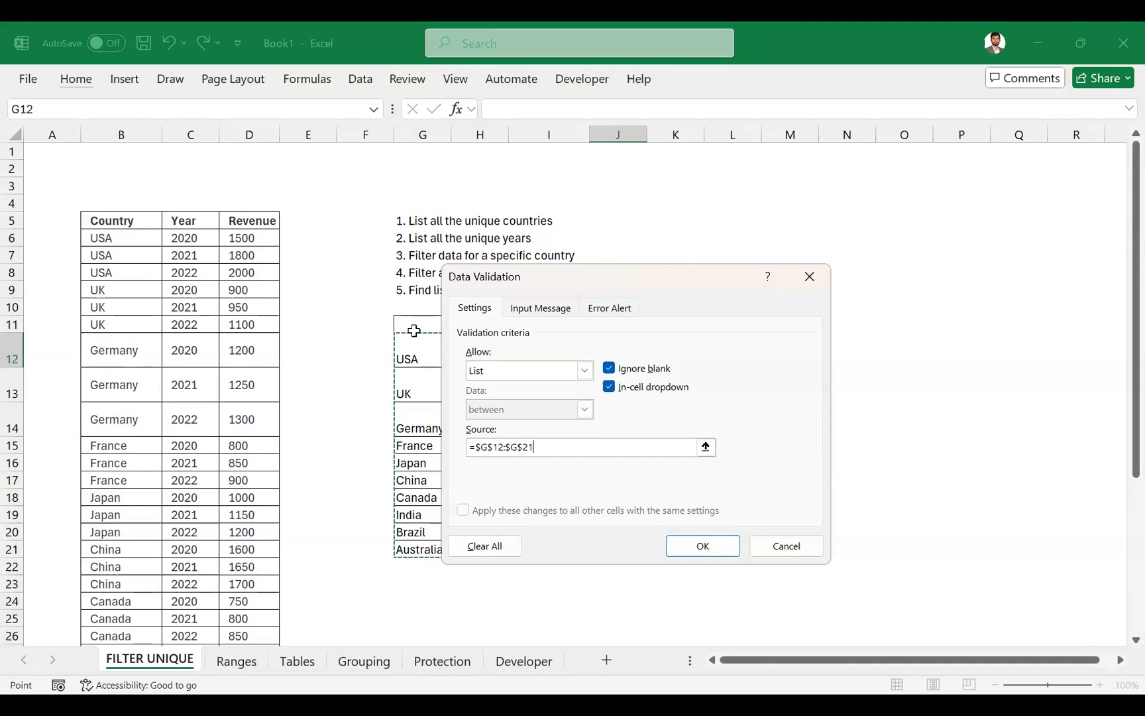
{"action": "key", "text": "Return"}
- Choose India from the country drop-down list in J12
{"action": "key", "text": "alt+Down"}
{"action": "key", "text": "Down"}
{"action": "key", "text": "Down"}
{"action": "key", "text": "Down"}
{"action": "key", "text": "Down"}
{"action": "key", "text": "Down"}
{"action": "key", "text": "Down"}
{"action": "key", "text": "Down"}
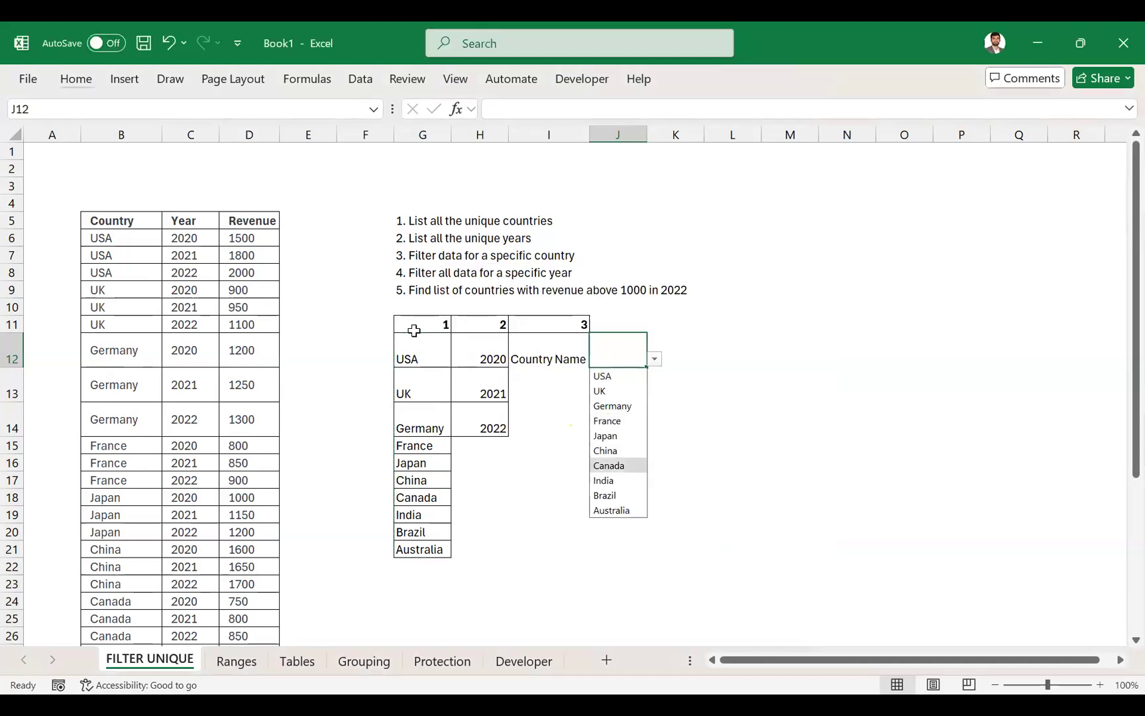
{"action": "key", "text": "Return"}
- Apply borders to all sides of the country label and selection cells, I12:J12
{"action": "left_click_drag", "start_coordinate": [563, 356], "coordinate": [601, 352]}
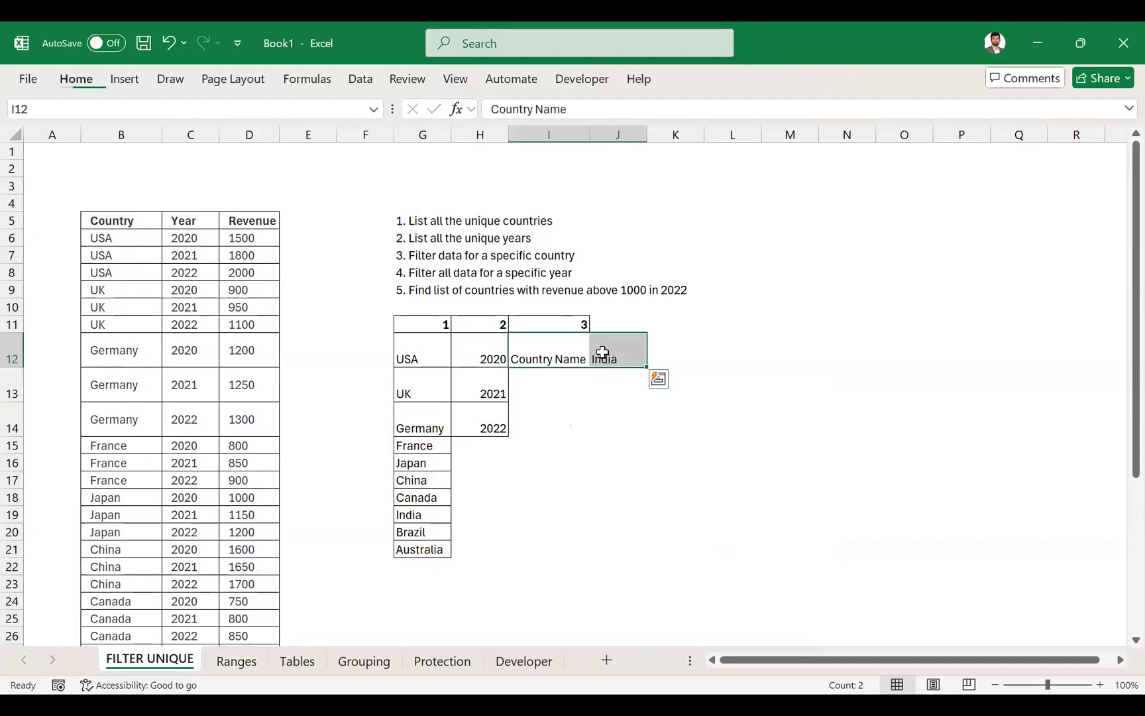
{"action": "key", "text": "b"}
{"action": "key", "text": "a"}
- Start a FILTER formula in J14 with the table's data rows without the header, B6:D35, as its array
{"action": "key", "text": "Down"}
{"action": "key", "text": "Down"}
{"action": "key", "text": "Right"}
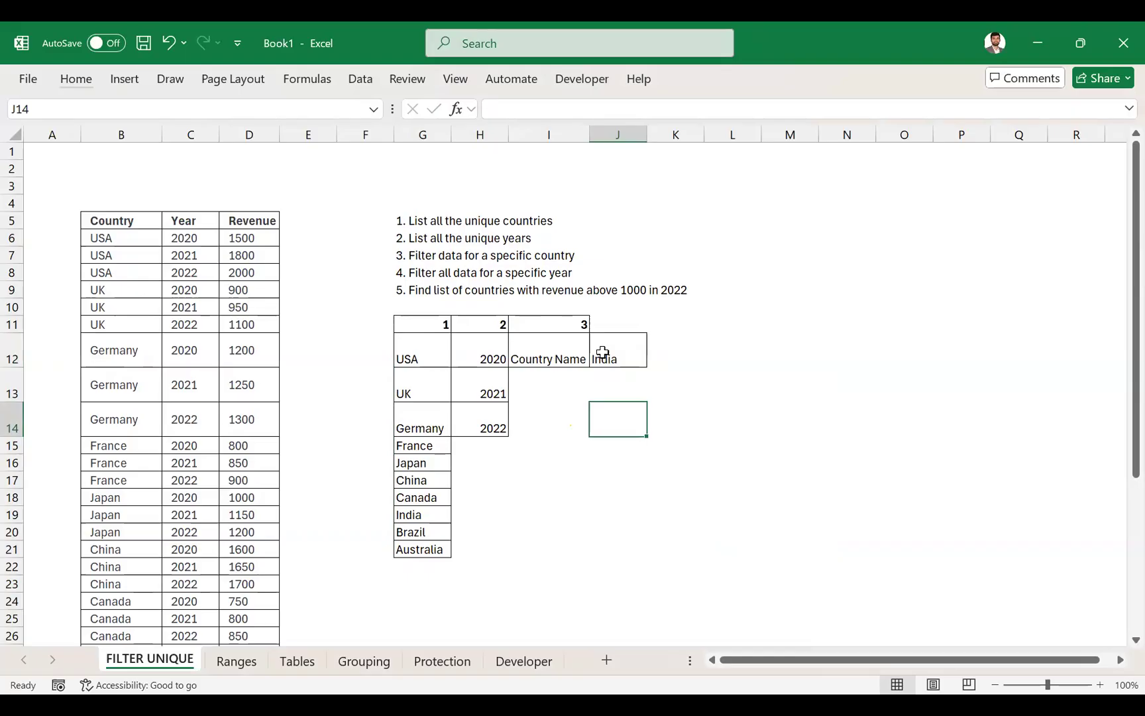
{"action": "type", "text": "=f"}
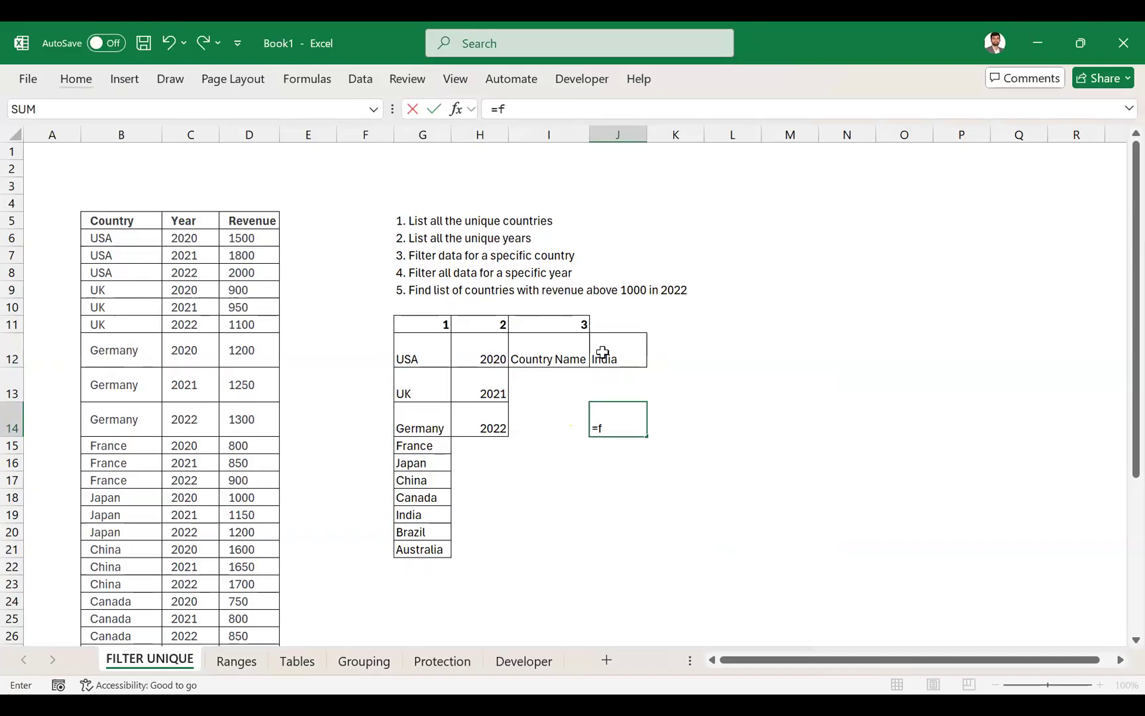
{"action": "type", "text": "i"}
{"action": "key", "text": "Down"}
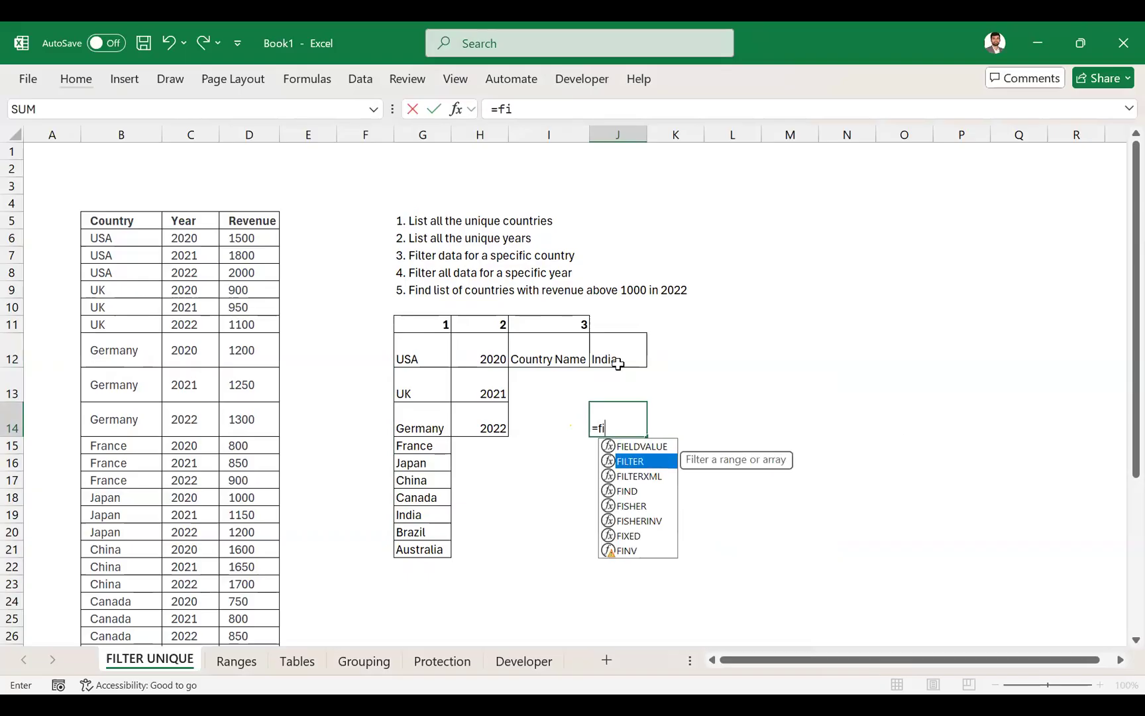
{"action": "key", "text": "Tab"}
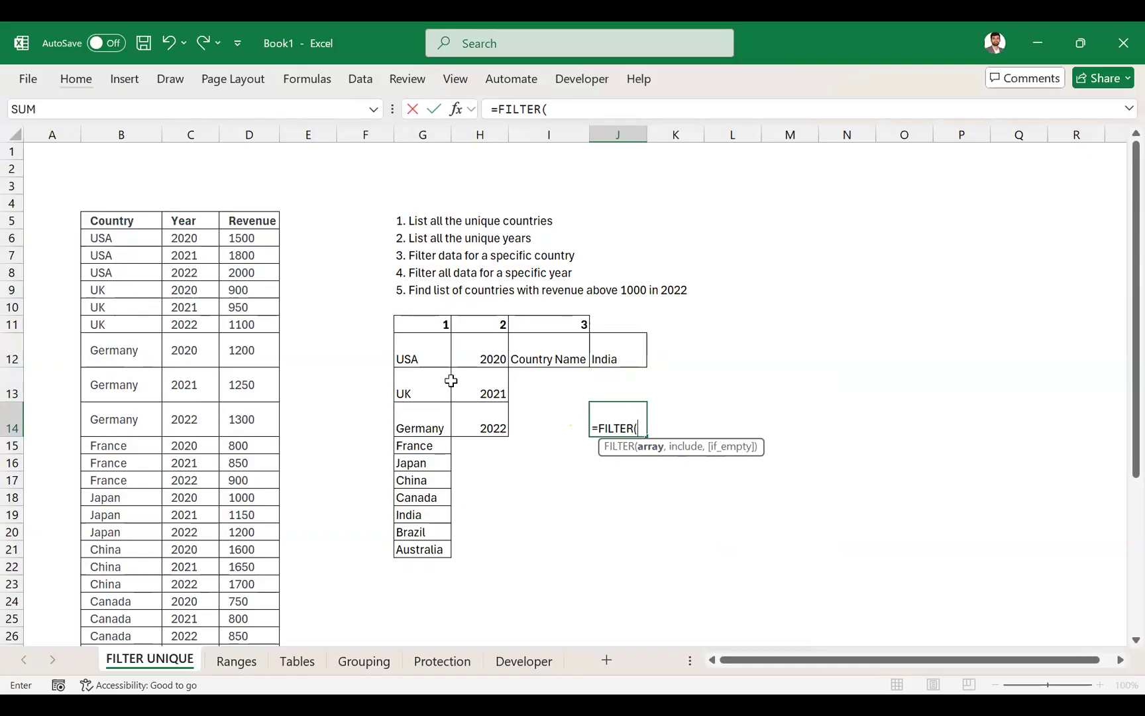
{"action": "left_click", "coordinate": [142, 227]}
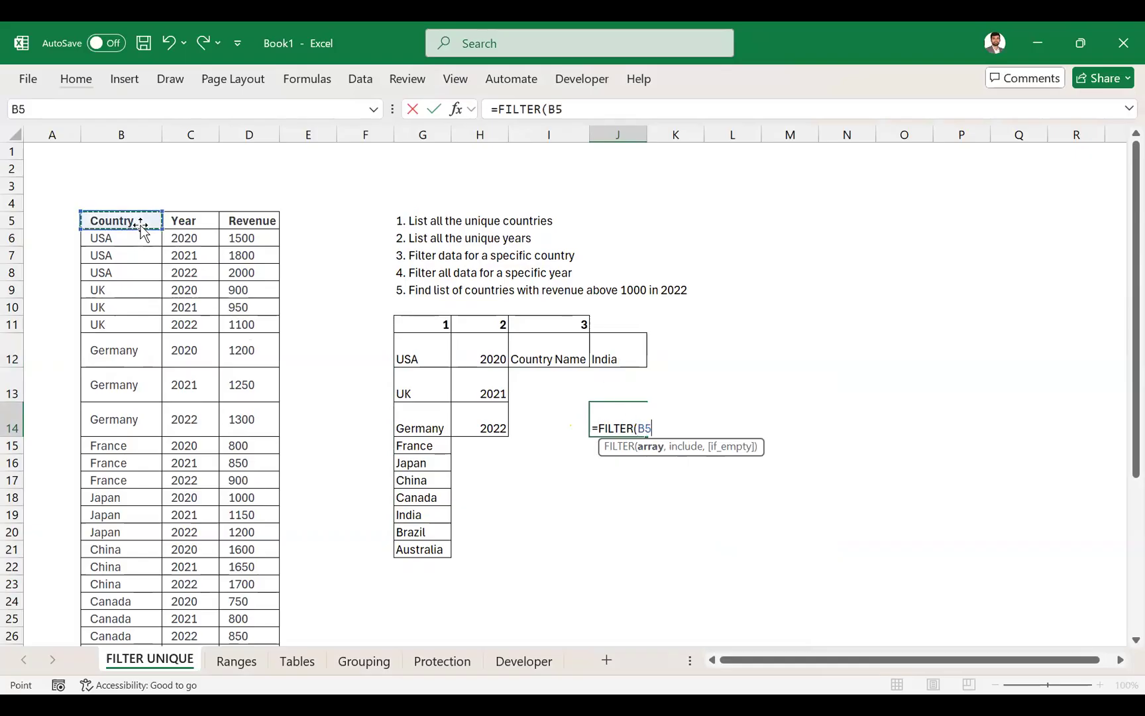
{"action": "key", "text": "ctrl+shift+Right"}
{"action": "key", "text": "ctrl+shift+Down"}
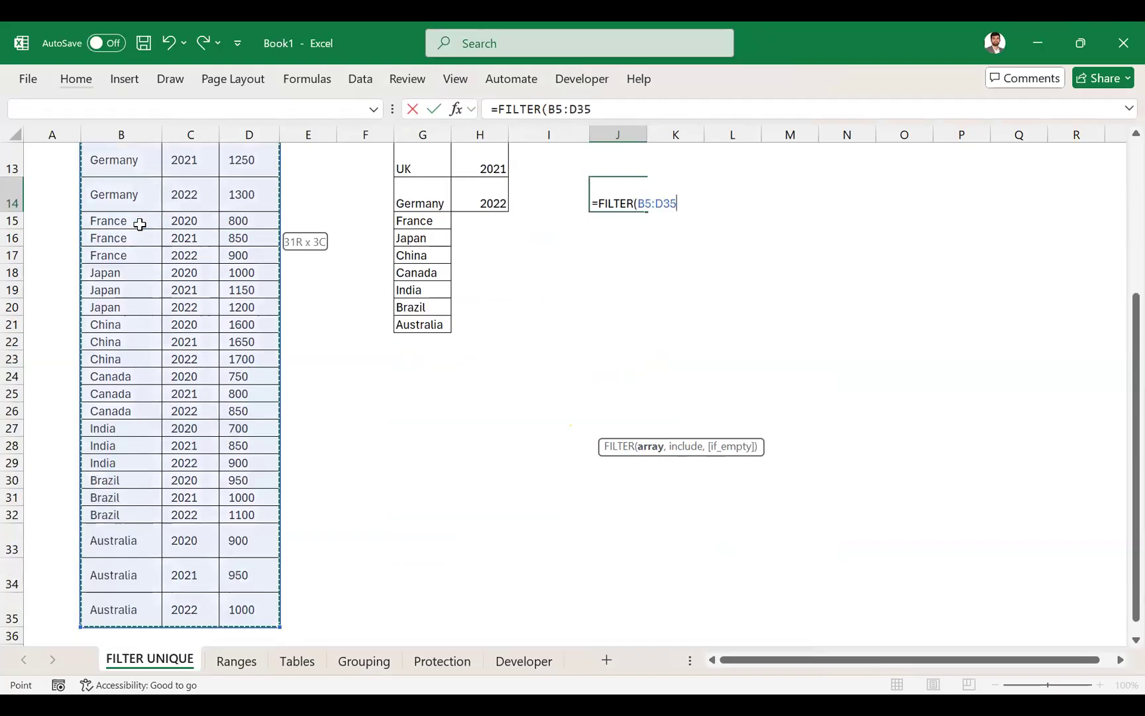
{"action": "type", "text": ","}
{"action": "scroll", "coordinate": [278, 338], "scroll_direction": "up", "scroll_amount": 4}
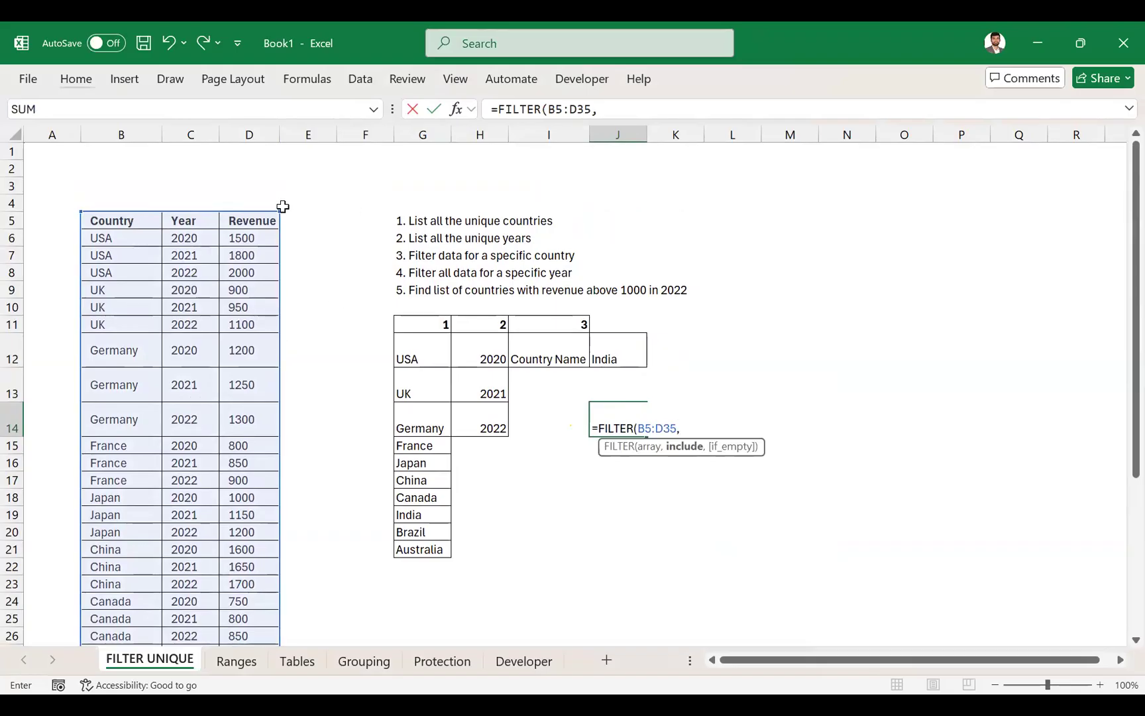
{"action": "left_click_drag", "start_coordinate": [277, 210], "coordinate": [277, 226]}
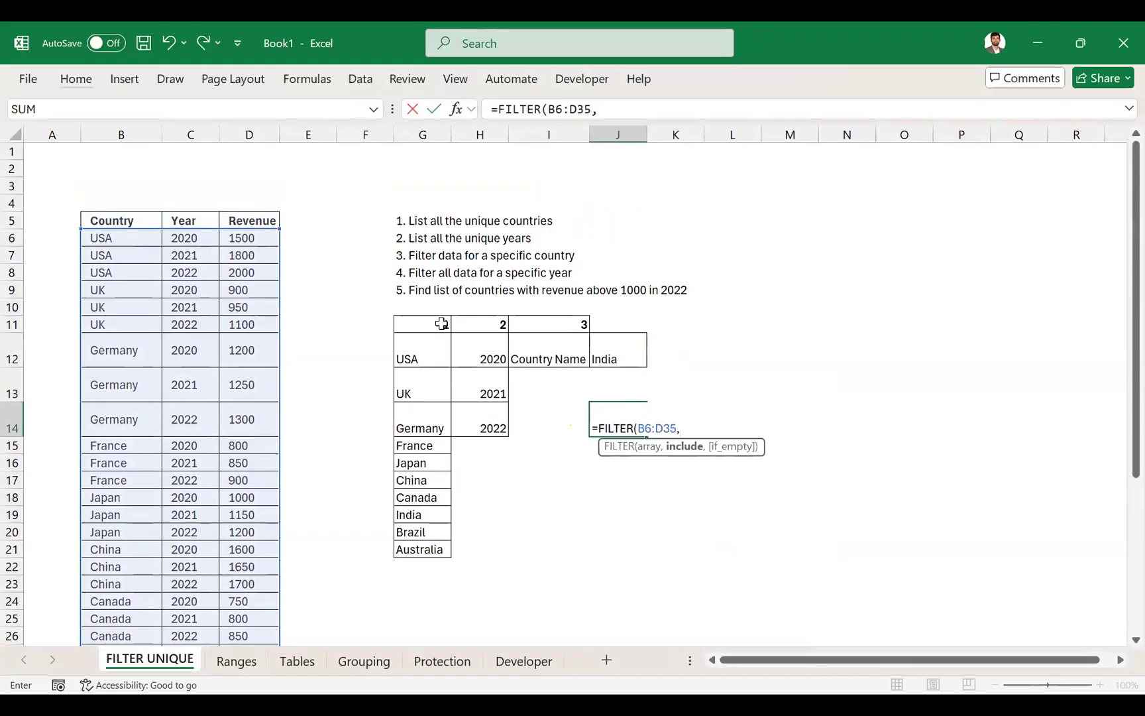
- Complete the J14 formula with the include condition B6:B35=J12 to return only the selected country's rows
{"action": "left_click", "coordinate": [122, 237]}
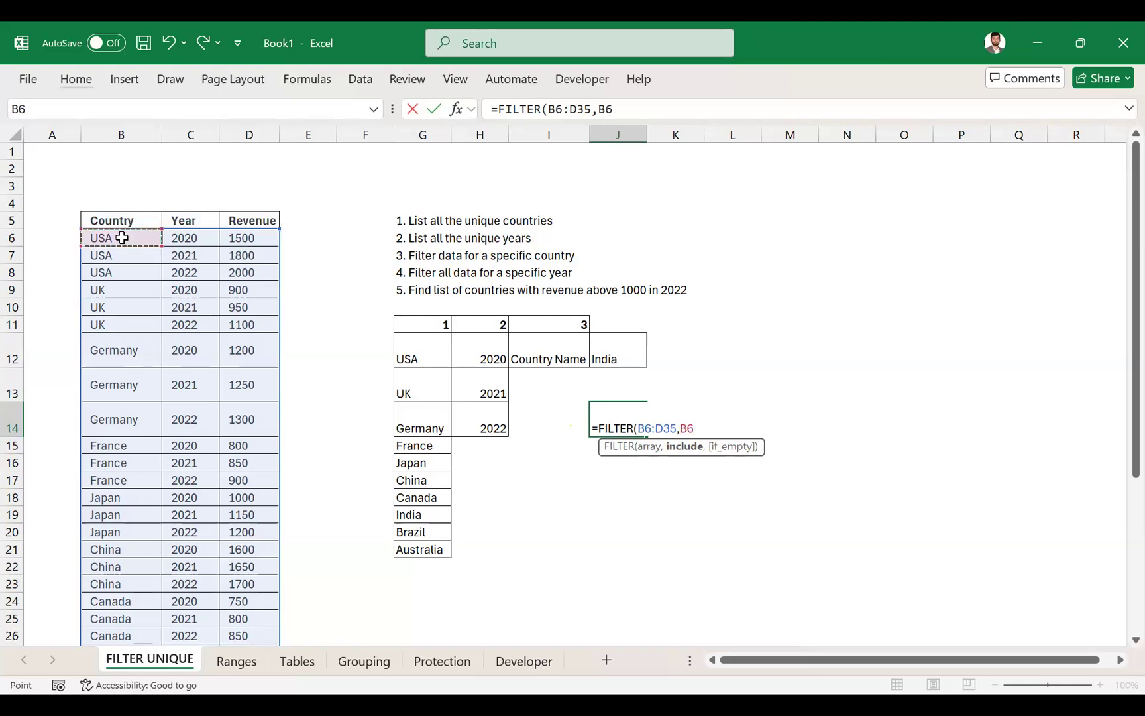
{"action": "key", "text": "ctrl+shift+Down"}
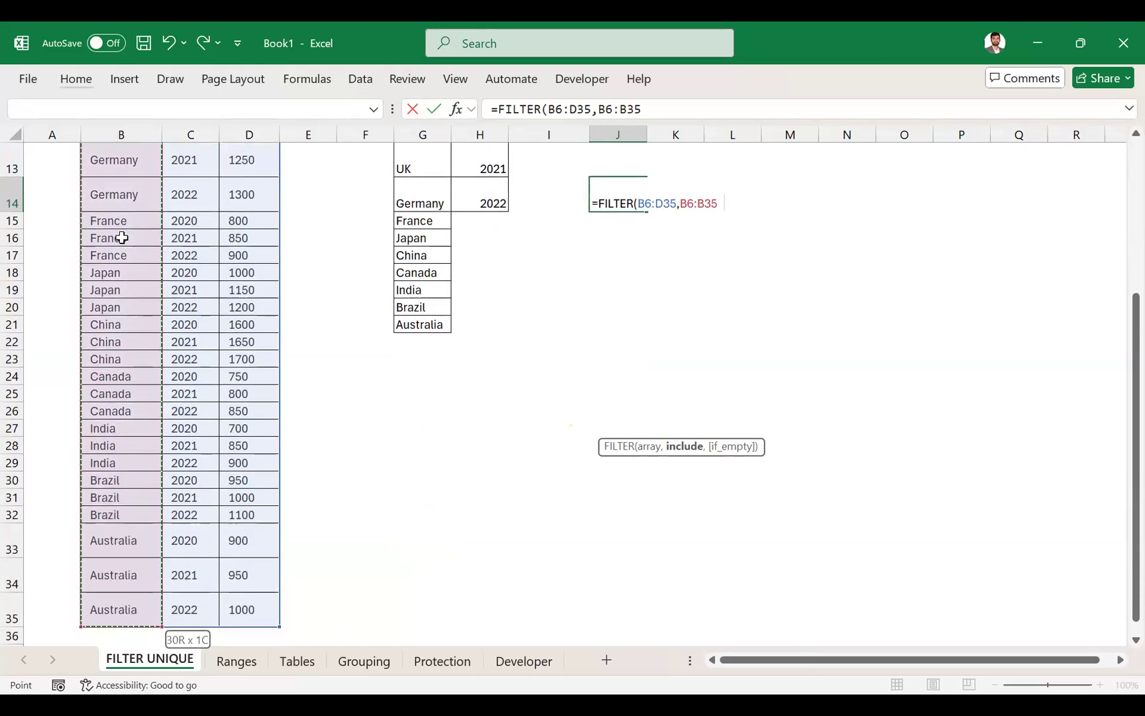
{"action": "type", "text": "=\""}
{"action": "scroll", "coordinate": [518, 266], "scroll_direction": "up", "scroll_amount": 3}
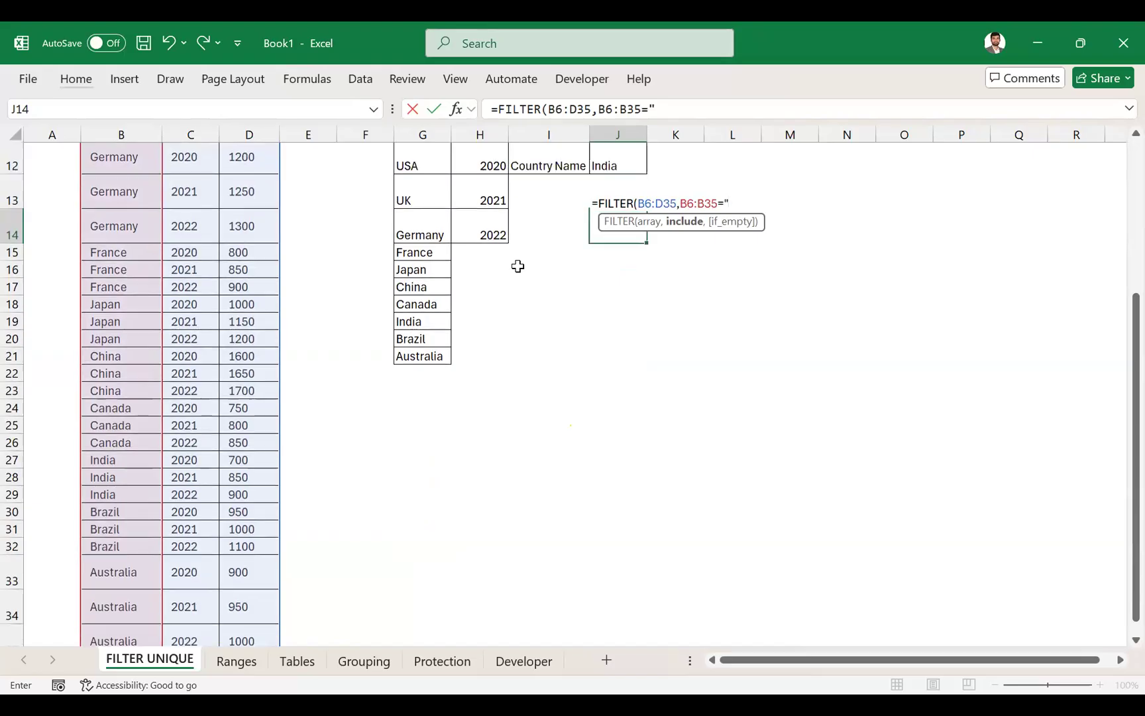
{"action": "key", "text": "BackSpace"}
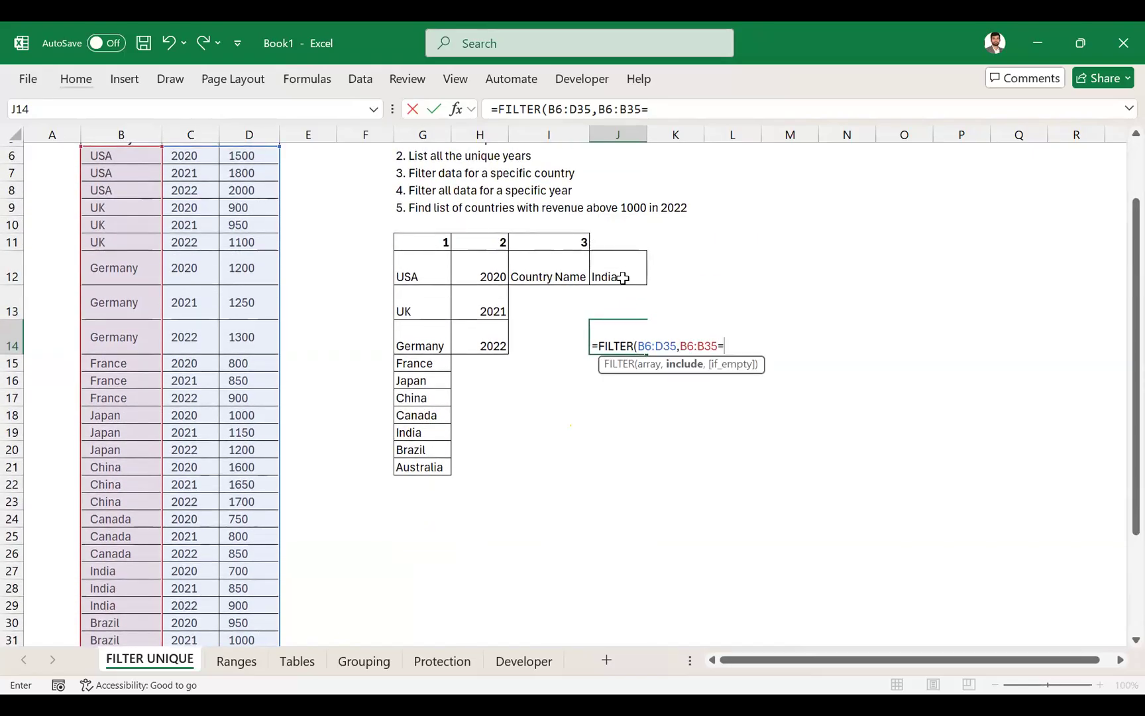
{"action": "left_click", "coordinate": [620, 272]}
{"action": "type", "text": ")"}
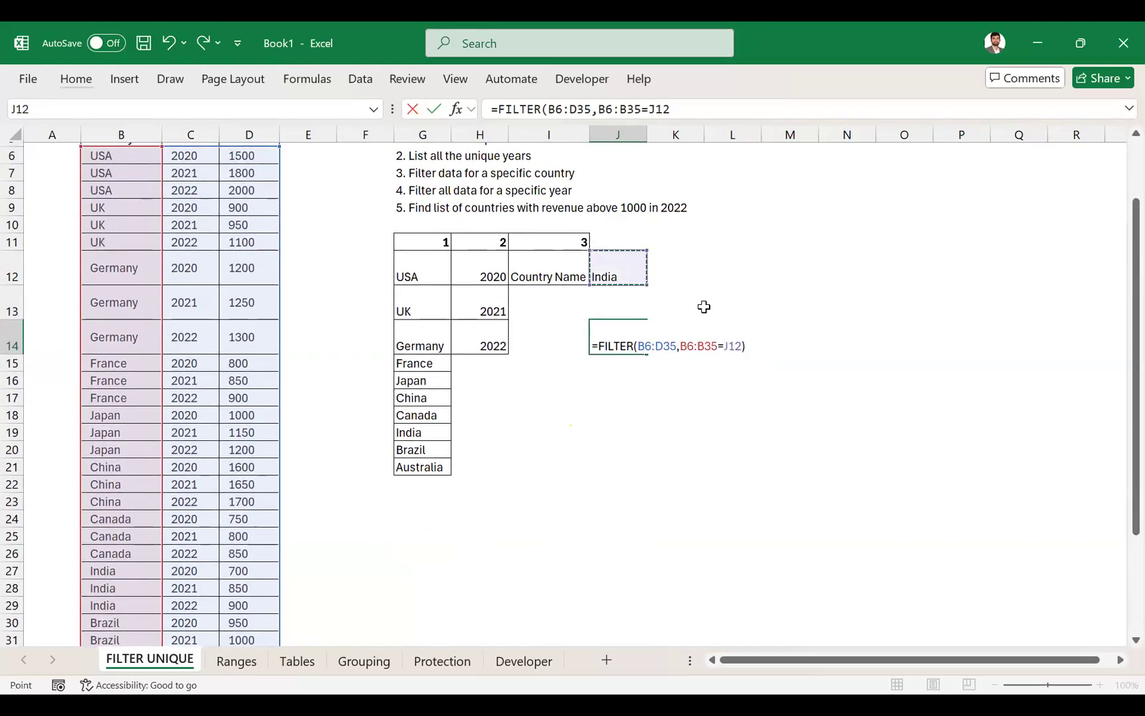
{"action": "key", "text": "Return"}
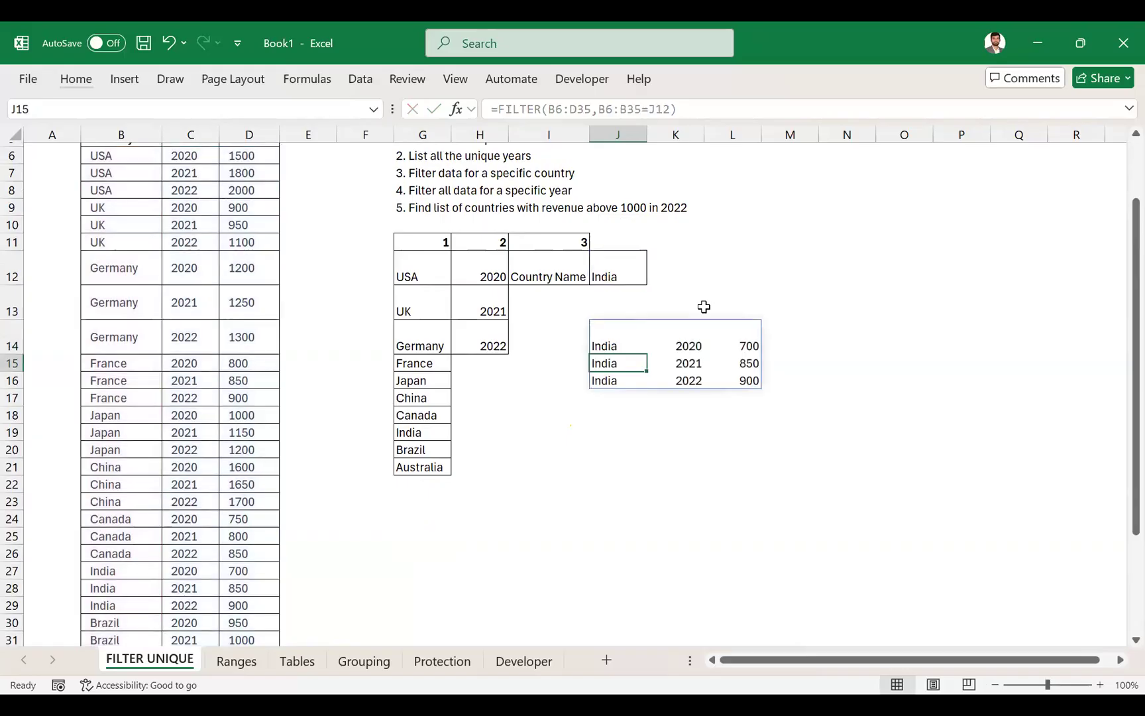
{"action": "key", "text": "Up"}
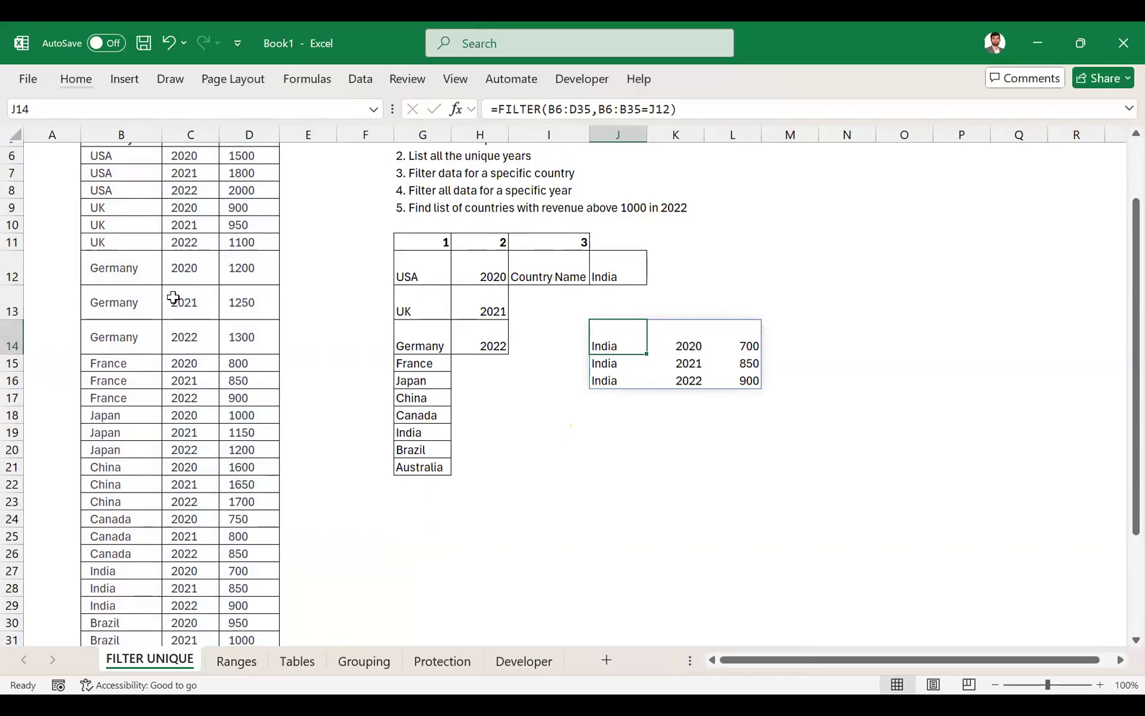
- Change the country in J12 to Japan using its drop-down list
{"action": "scroll", "coordinate": [171, 294], "scroll_direction": "up", "scroll_amount": 2}
{"action": "left_click", "coordinate": [628, 352]}
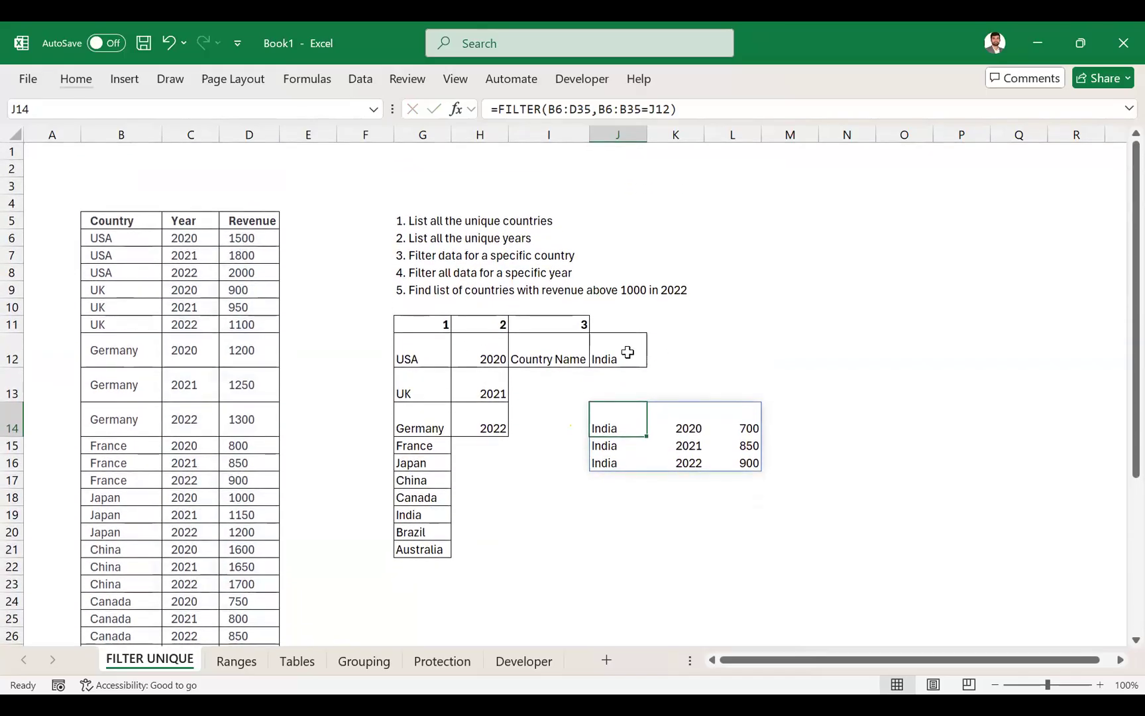
{"action": "key", "text": "alt+Down"}
{"action": "key", "text": "Up"}
{"action": "key", "text": "Up"}
{"action": "key", "text": "Up"}
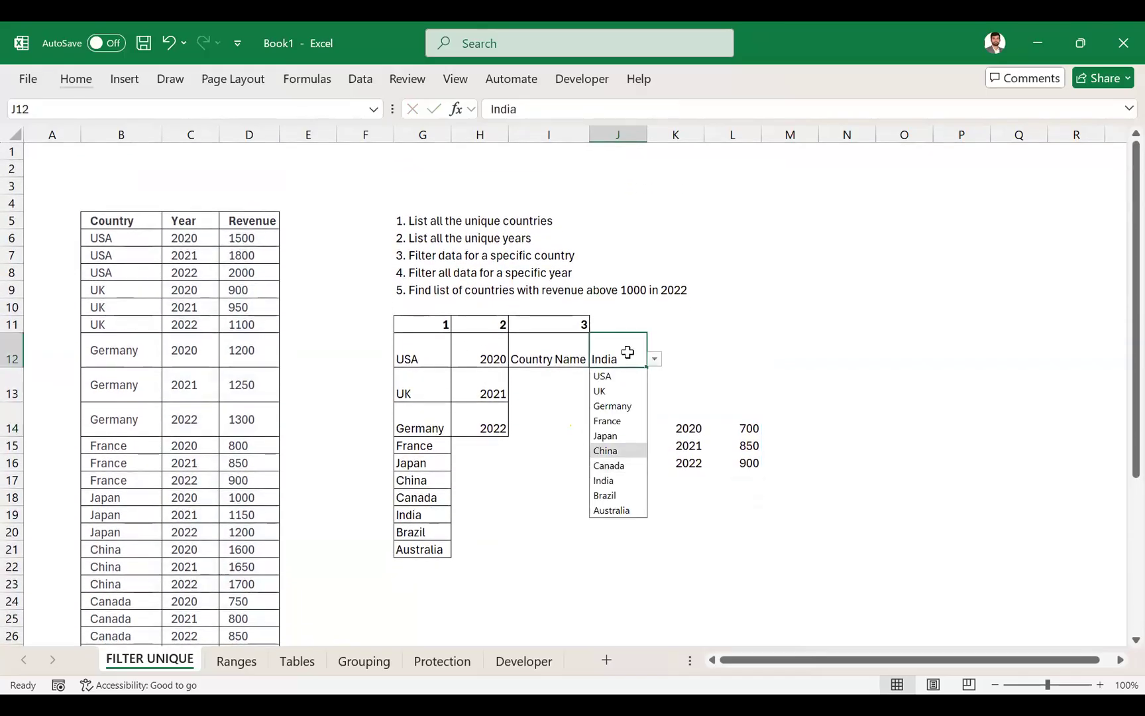
{"action": "key", "text": "Return"}
- Examine the filtered result and the cell references used by the FILTER formula in J14 against the source table
{"action": "left_click_drag", "start_coordinate": [618, 425], "coordinate": [732, 454]}
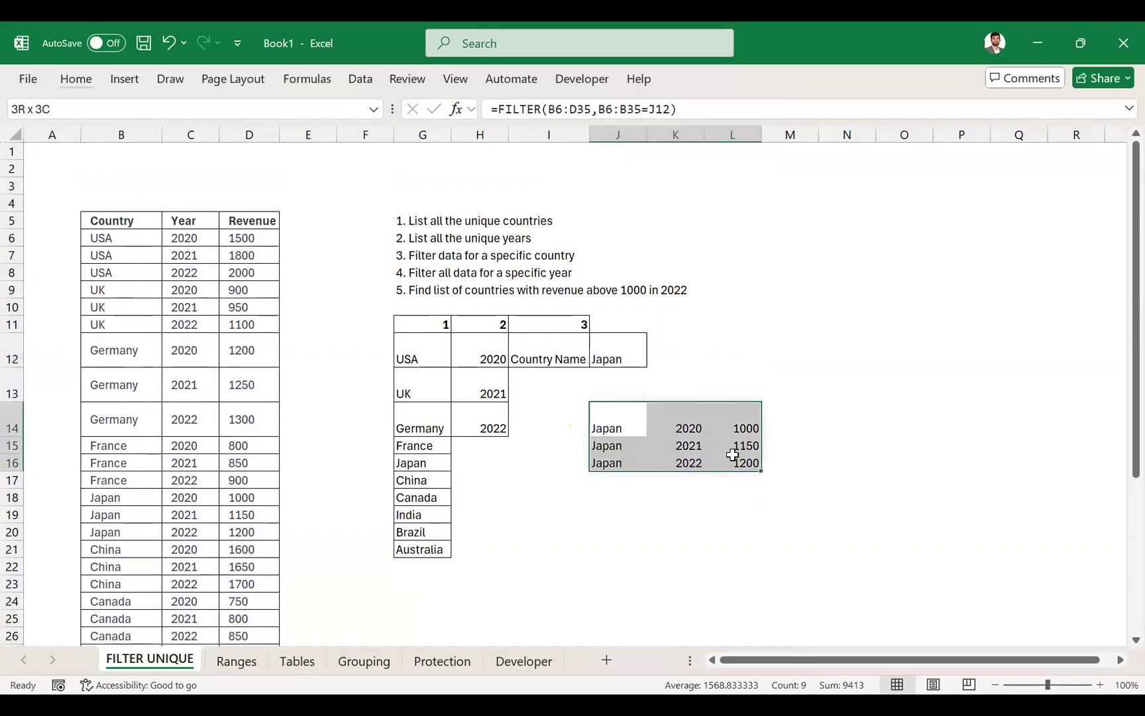
{"action": "left_click", "coordinate": [625, 421]}
{"action": "key", "text": "F2"}
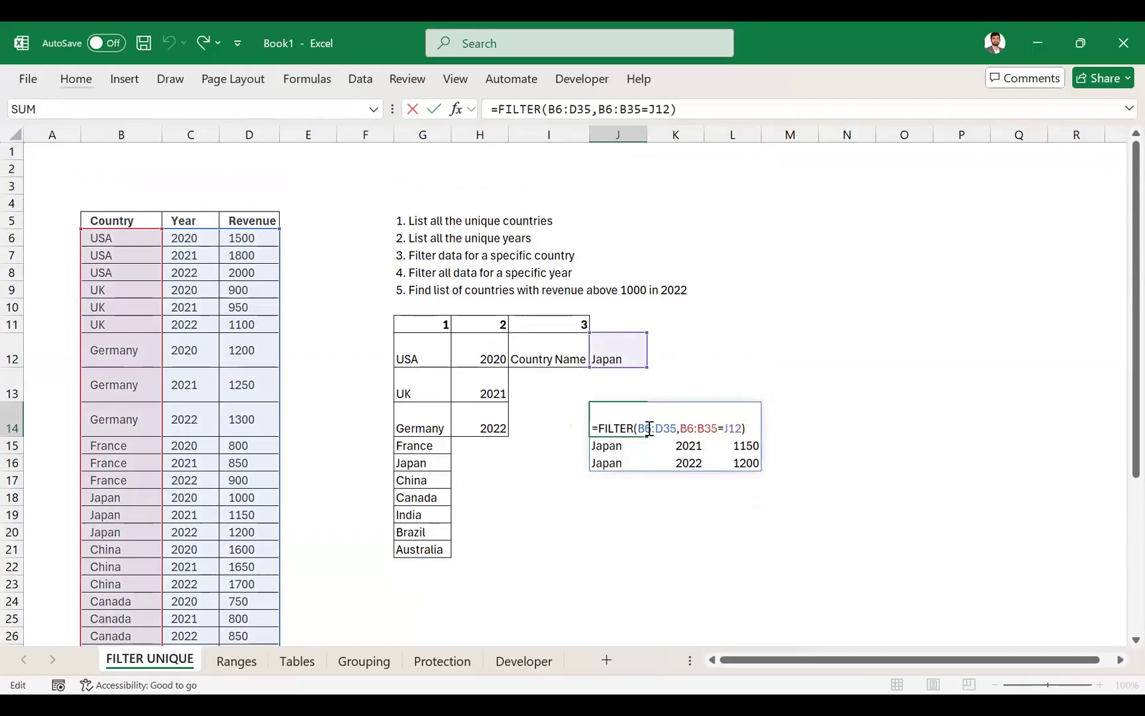
{"action": "left_click", "coordinate": [650, 429]}
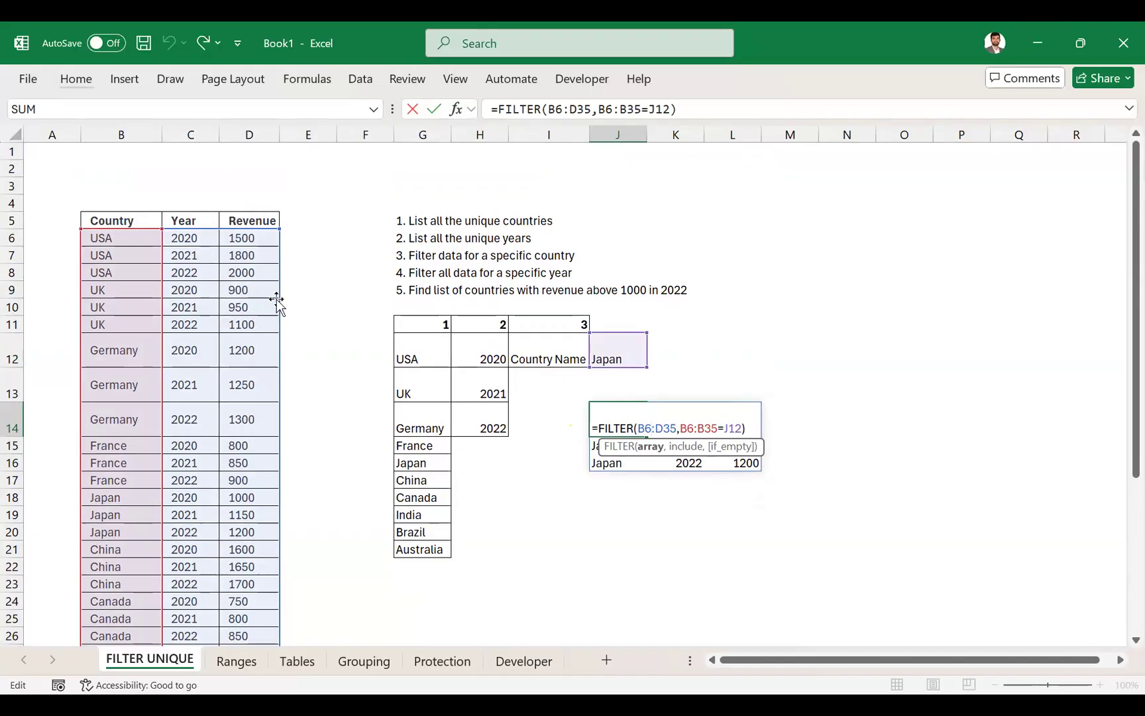
{"action": "mouse_move", "coordinate": [276, 302]}
{"action": "left_mouse_down"}
{"action": "mouse_move", "coordinate": [321, 306]}
{"action": "mouse_move", "coordinate": [269, 303]}
{"action": "left_mouse_up"}
{"action": "scroll", "coordinate": [115, 338], "scroll_direction": "down", "scroll_amount": 2}
{"action": "scroll", "coordinate": [115, 337], "scroll_direction": "up", "scroll_amount": 2}
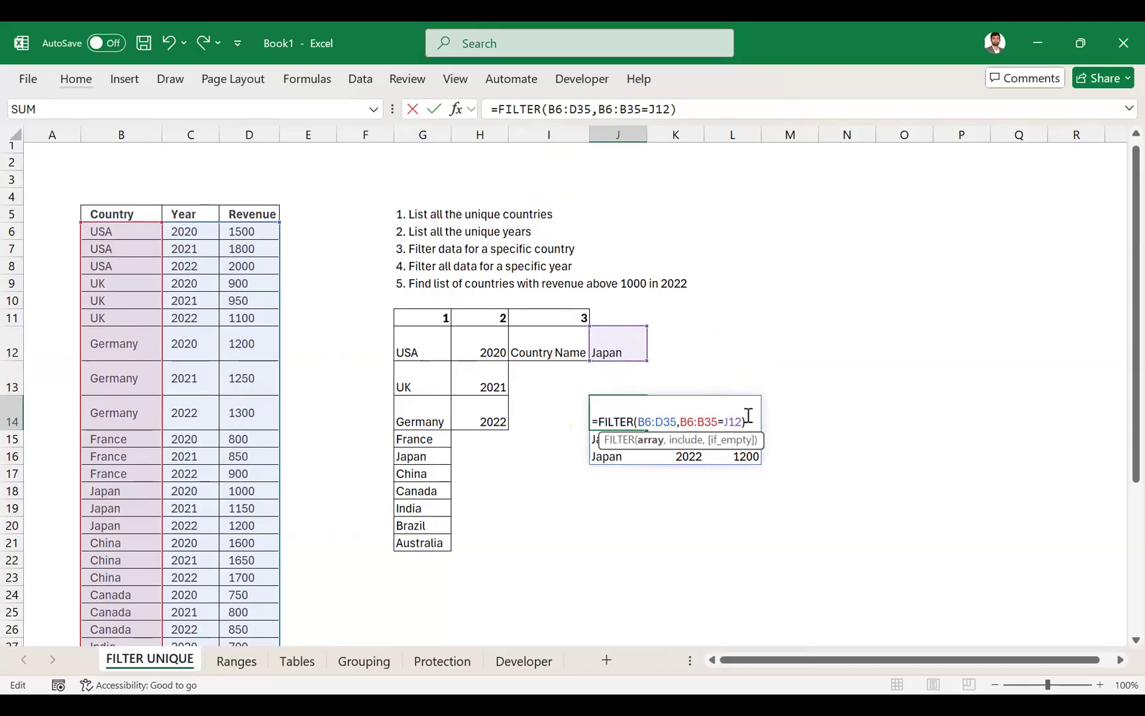
{"action": "key", "text": "Return"}
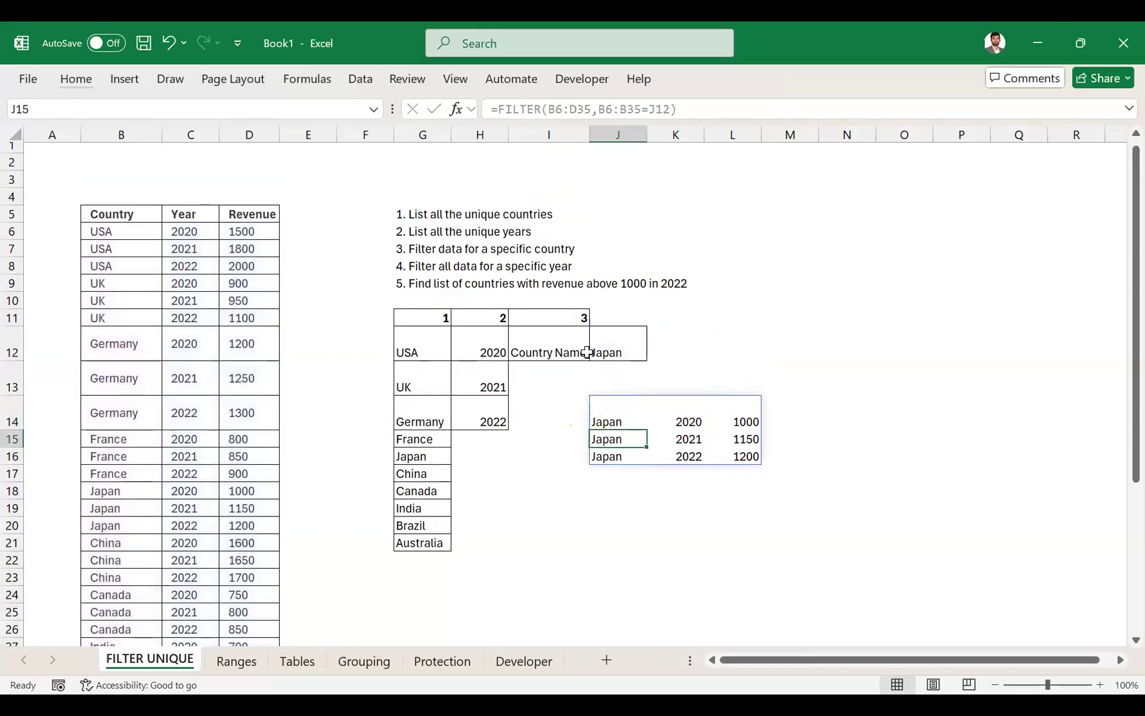
- Change the country in J12 to Australia using its drop-down list
{"action": "left_click", "coordinate": [638, 340]}
{"action": "key", "text": "alt+Down"}
{"action": "key", "text": "Down"}
{"action": "key", "text": "Down"}
{"action": "key", "text": "Down"}
{"action": "key", "text": "Down"}
{"action": "key", "text": "Down"}
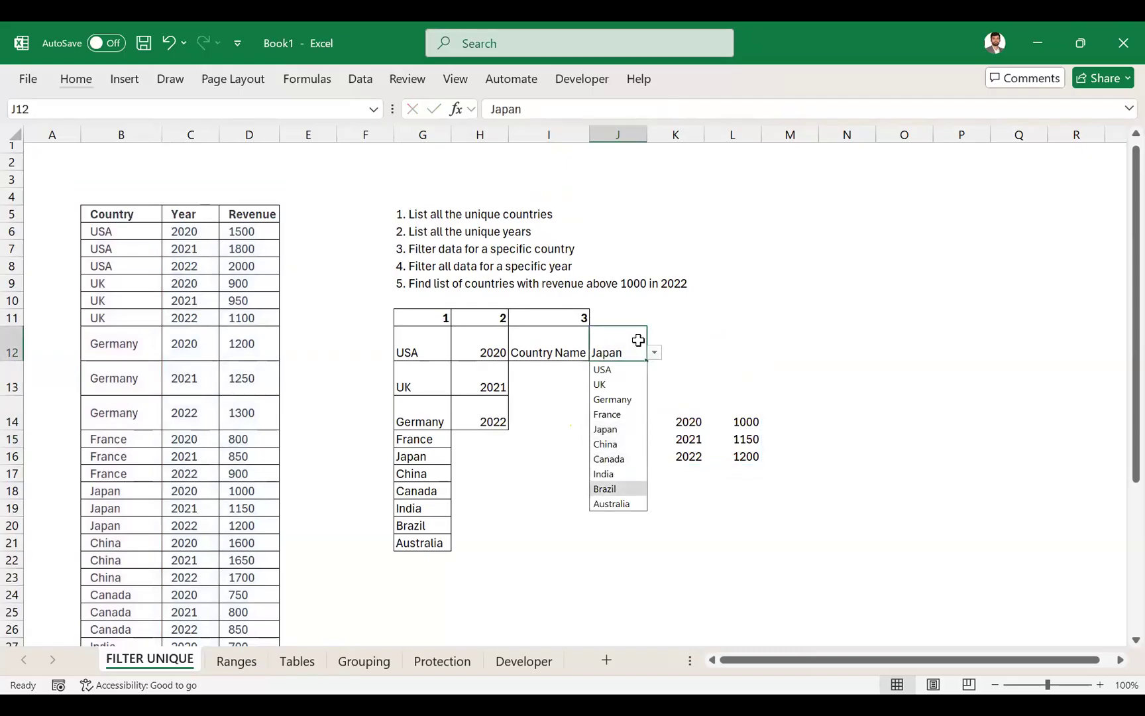
{"action": "key", "text": "Return"}
- Merge and center the heading 3 across I11:J11
{"action": "left_click_drag", "start_coordinate": [583, 317], "coordinate": [583, 316]}
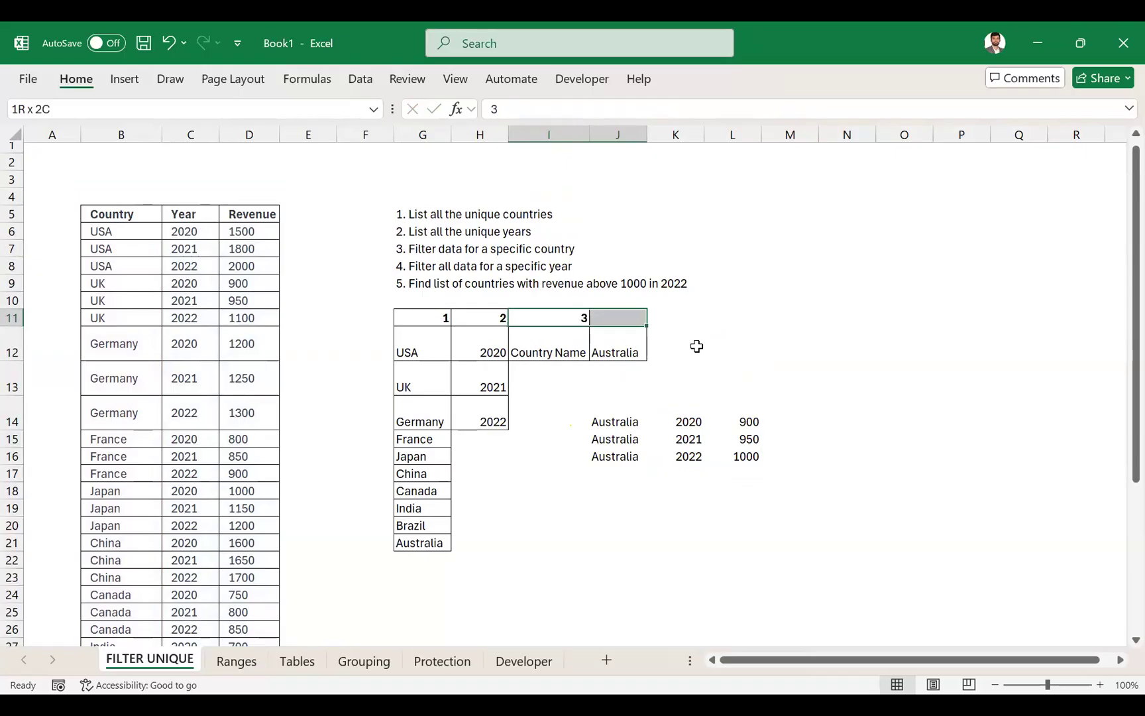
{"action": "key", "text": "m"}
{"action": "key", "text": "c"}
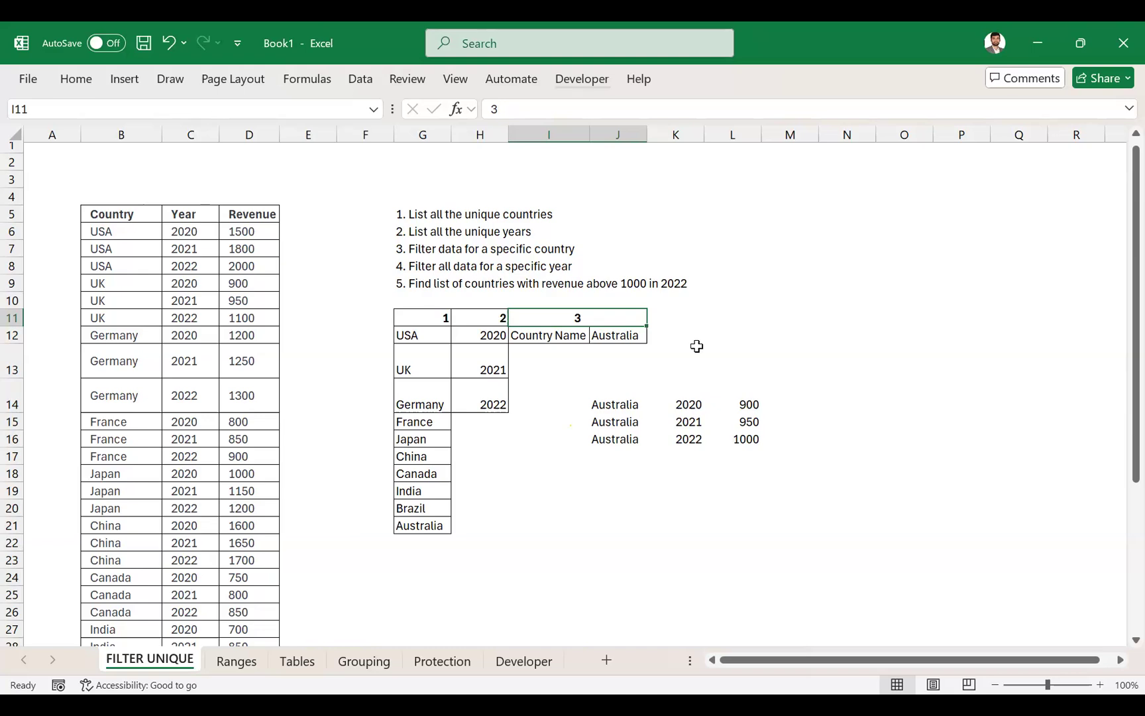
- Review the table headers B5:D5 and the array and include ranges referenced by the J14 FILTER formula
{"action": "key", "text": "alt+Tab"}
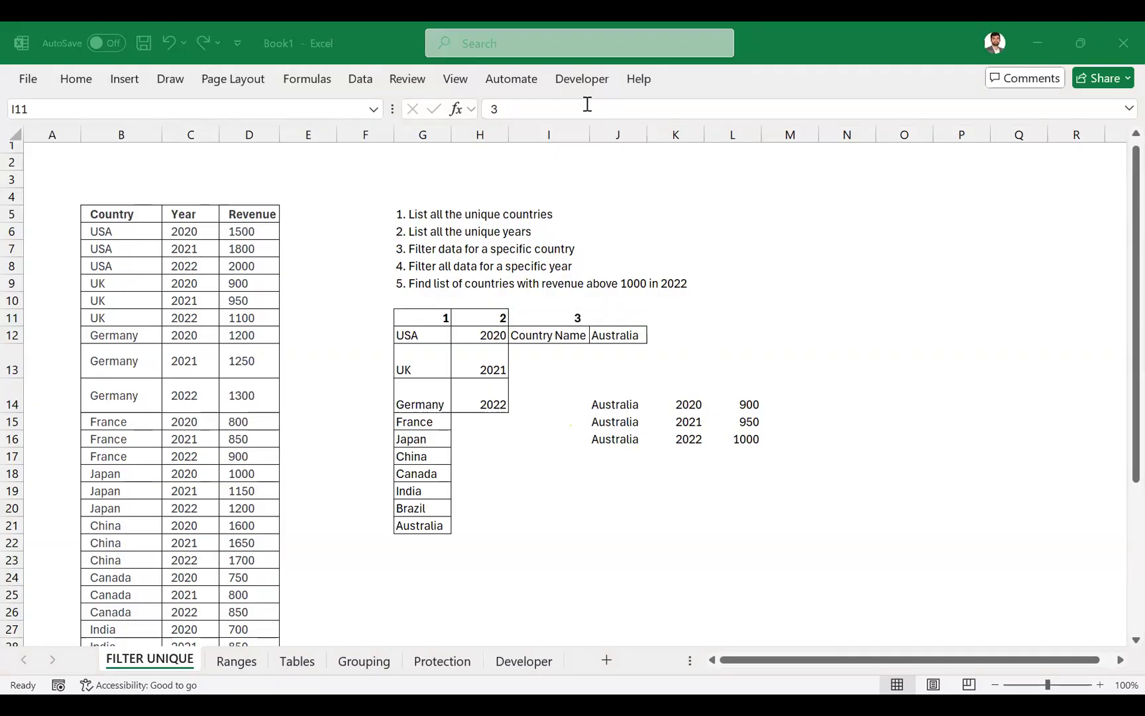
{"action": "left_click", "coordinate": [597, 404]}
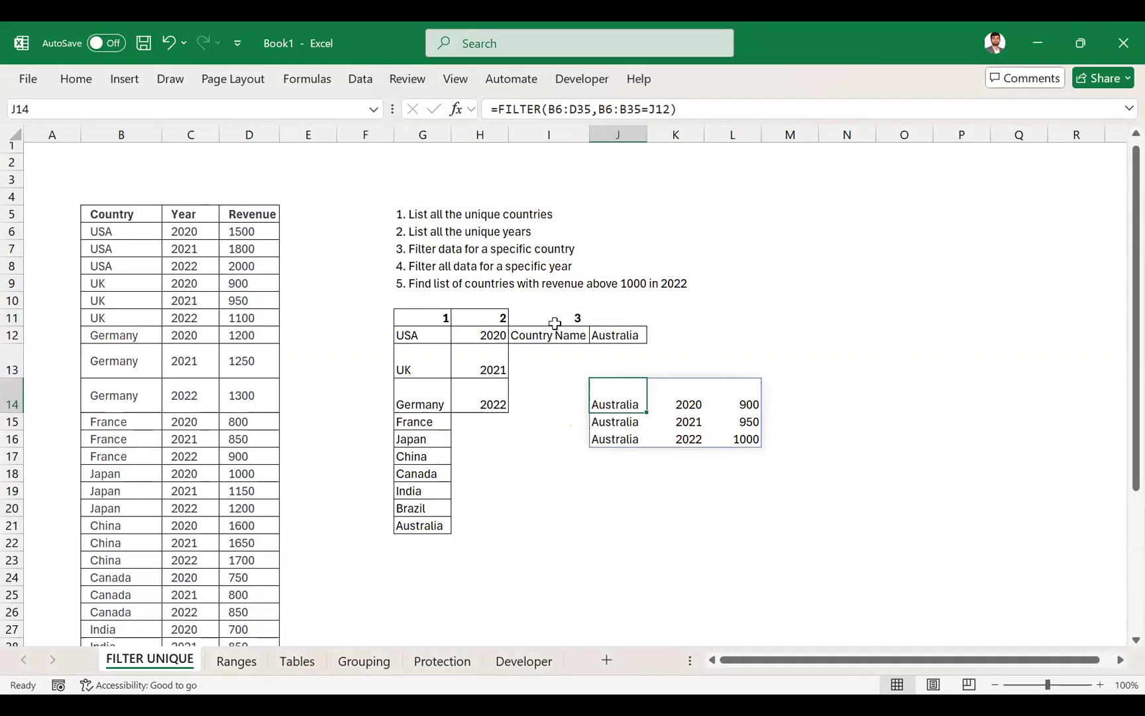
{"action": "left_click_drag", "start_coordinate": [128, 207], "coordinate": [251, 213]}
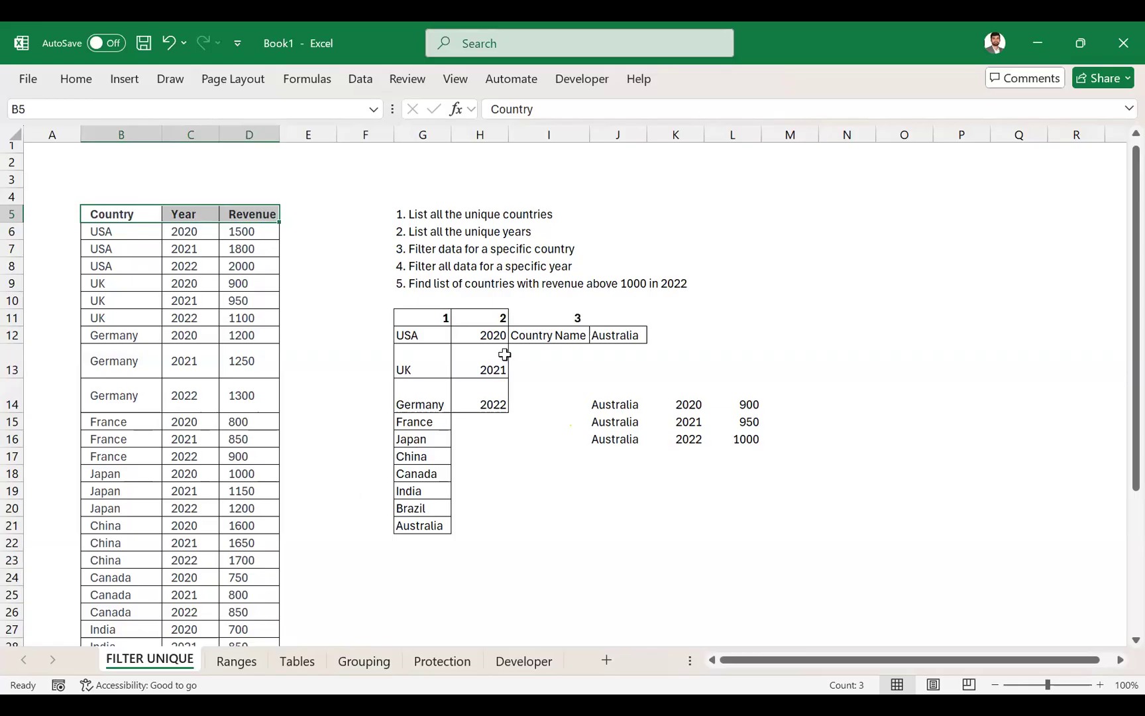
{"action": "left_click", "coordinate": [623, 407]}
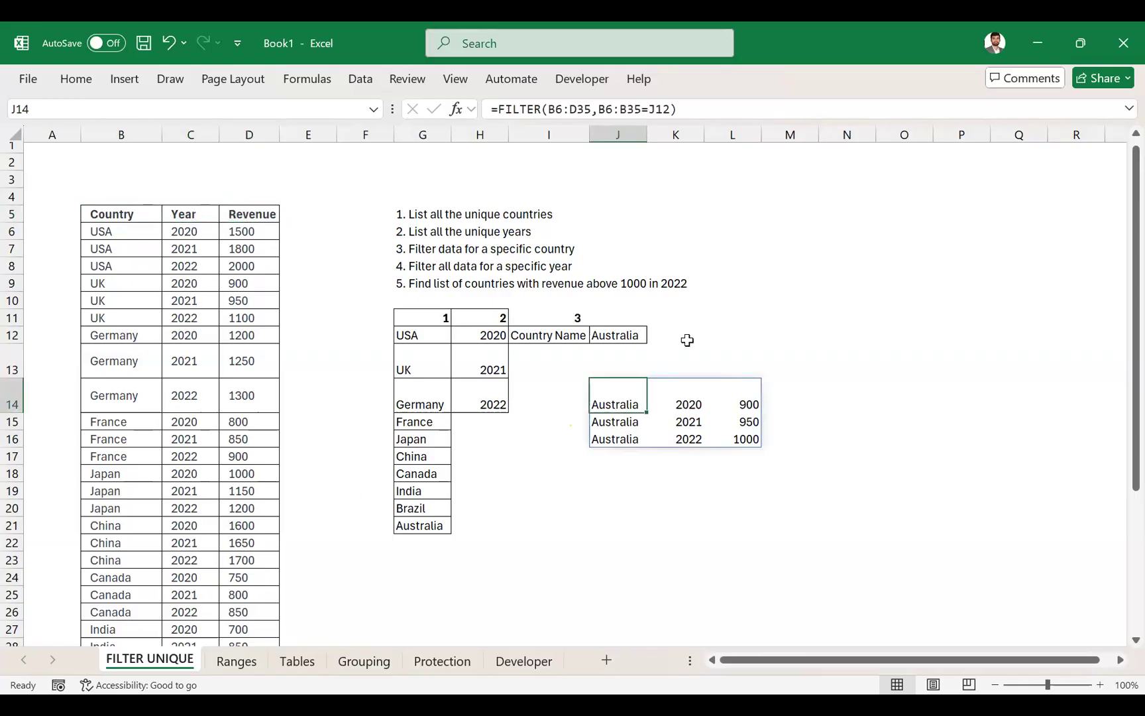
{"action": "key", "text": "F2"}
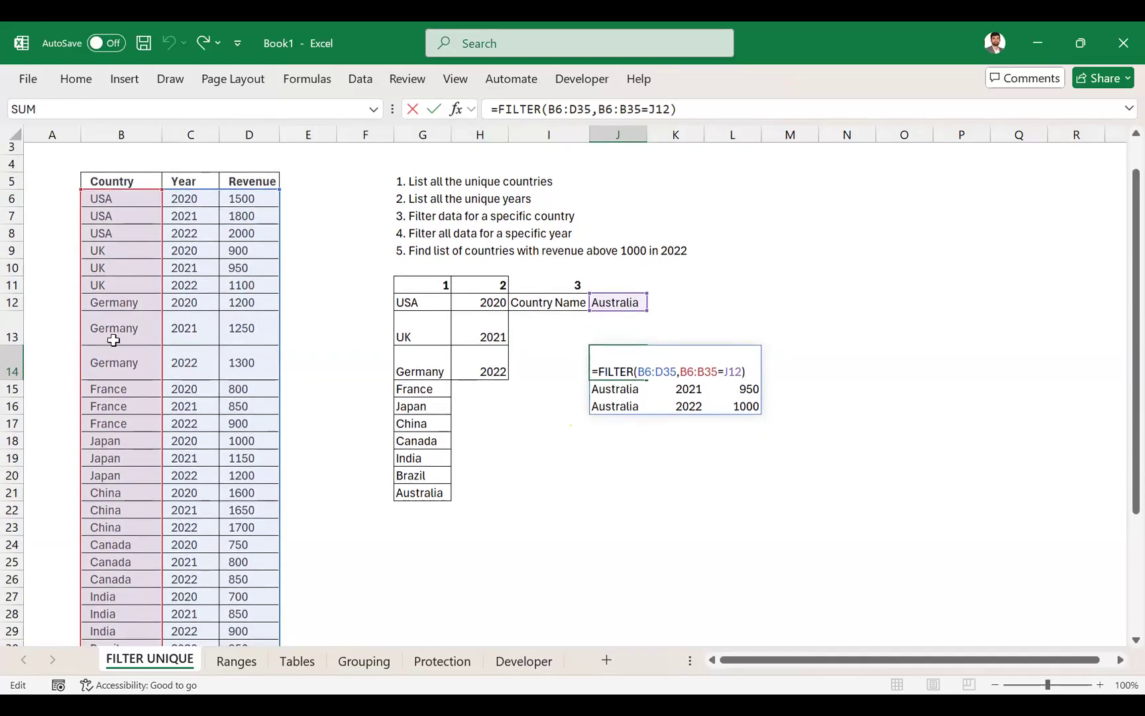
{"action": "scroll", "coordinate": [117, 335], "scroll_direction": "down", "scroll_amount": 4}
{"action": "scroll", "coordinate": [110, 415], "scroll_direction": "up", "scroll_amount": 4}
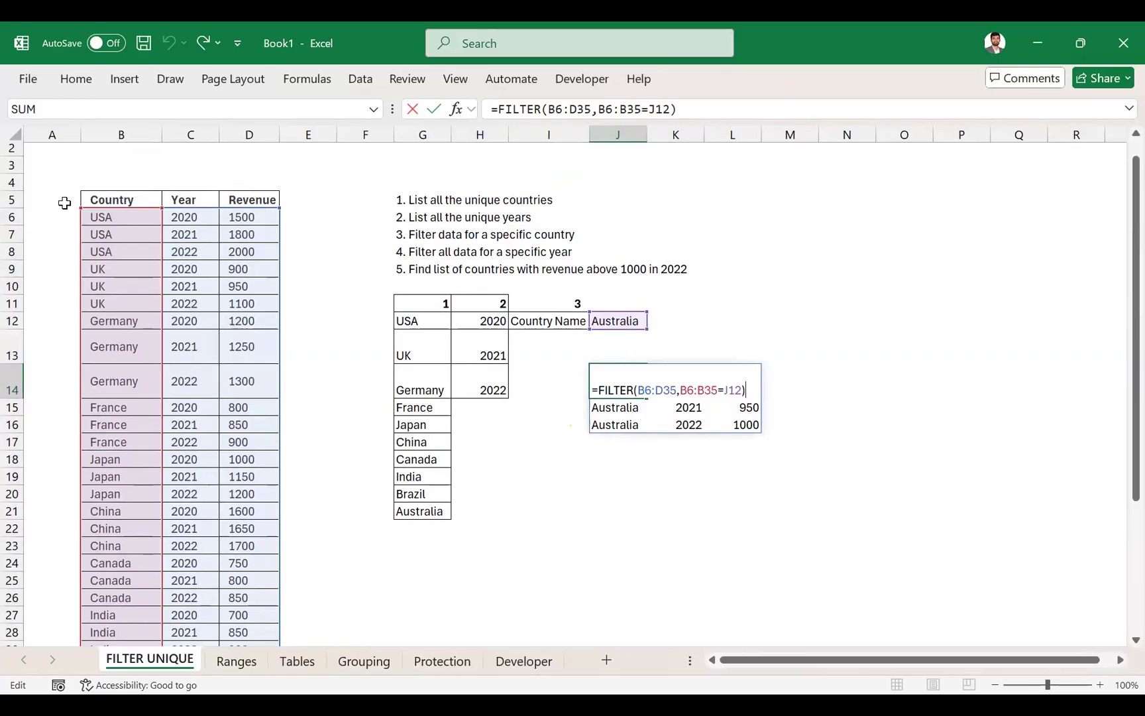
{"action": "key", "text": "Return"}
{"action": "key", "text": "Up"}
{"action": "key", "text": "Right"}
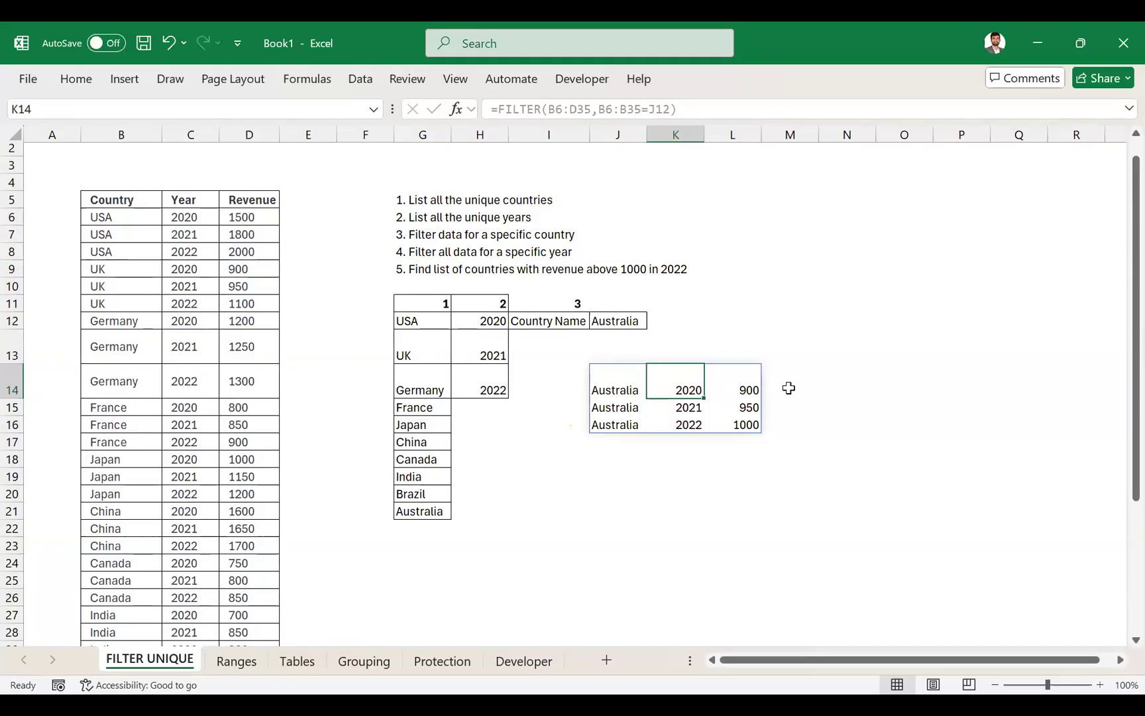
- Change the country in J12 to France using its drop-down list and return to the FILTER formula cell
{"action": "key", "text": "Left"}
{"action": "key", "text": "Up"}
{"action": "key", "text": "Up"}
{"action": "key", "text": "alt+Down"}
{"action": "key", "text": "Up"}
{"action": "key", "text": "Up"}
{"action": "key", "text": "Up"}
{"action": "key", "text": "Up"}
{"action": "key", "text": "Up"}
{"action": "key", "text": "Up"}
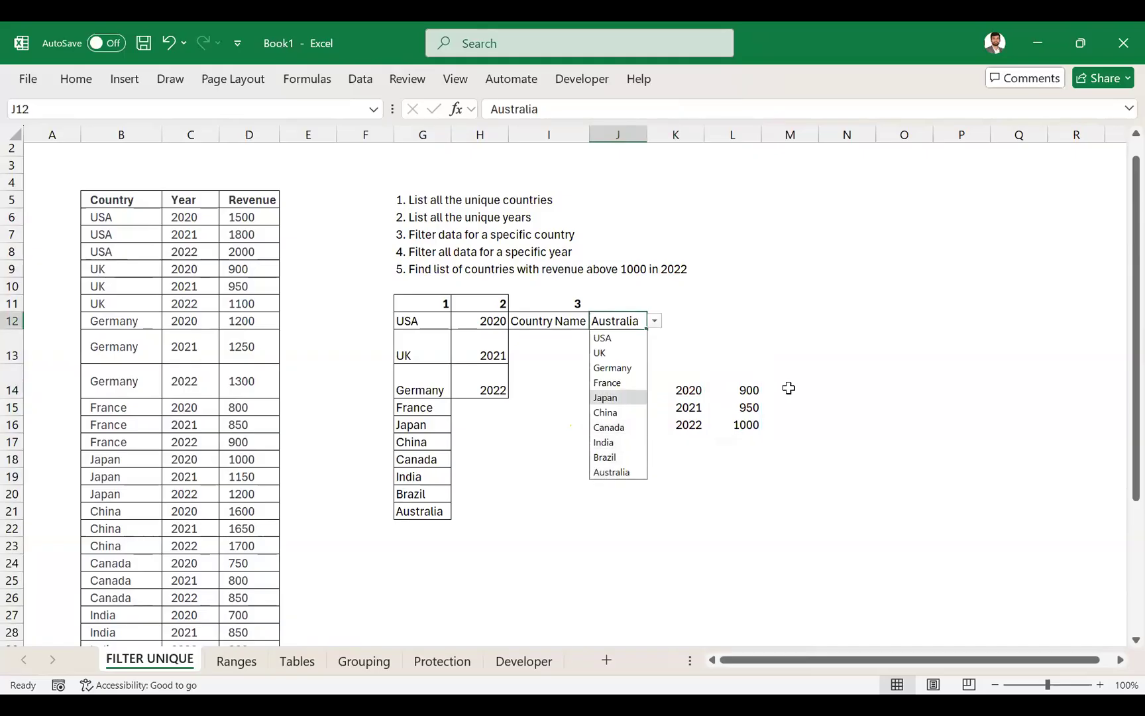
{"action": "key", "text": "Return"}
{"action": "key", "text": "Down"}
{"action": "key", "text": "Down"}
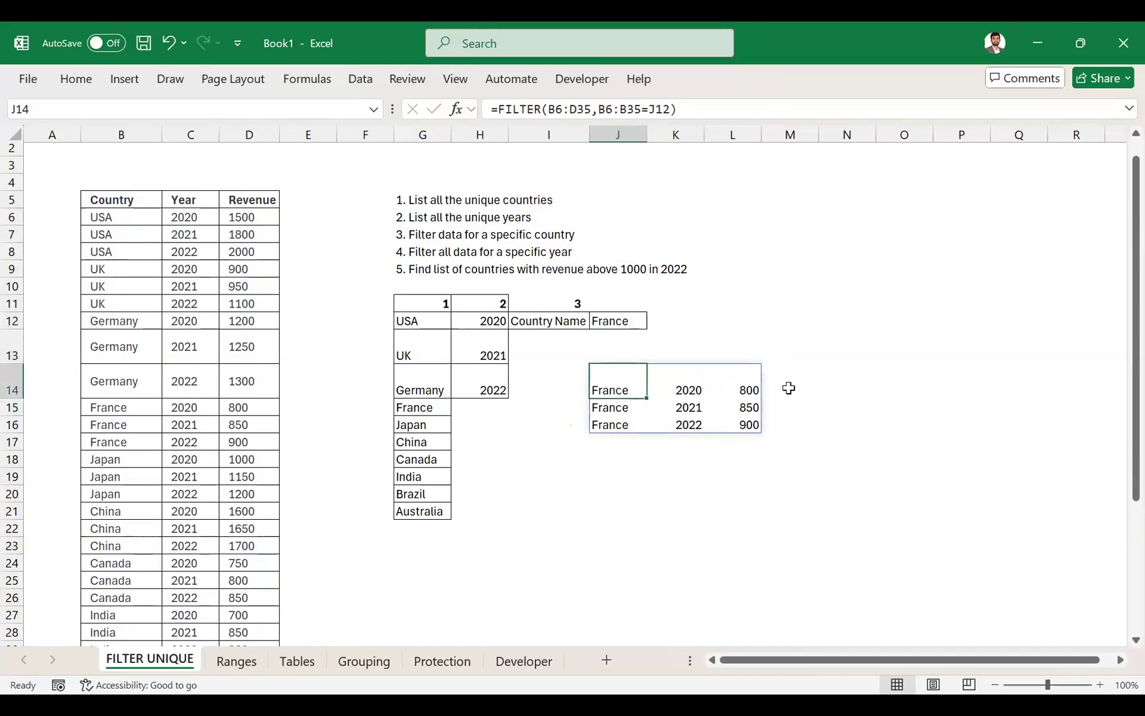
- Replace the J12 reference in the J14 FILTER formula with the literal text "France"
{"action": "left_click", "coordinate": [671, 108]}
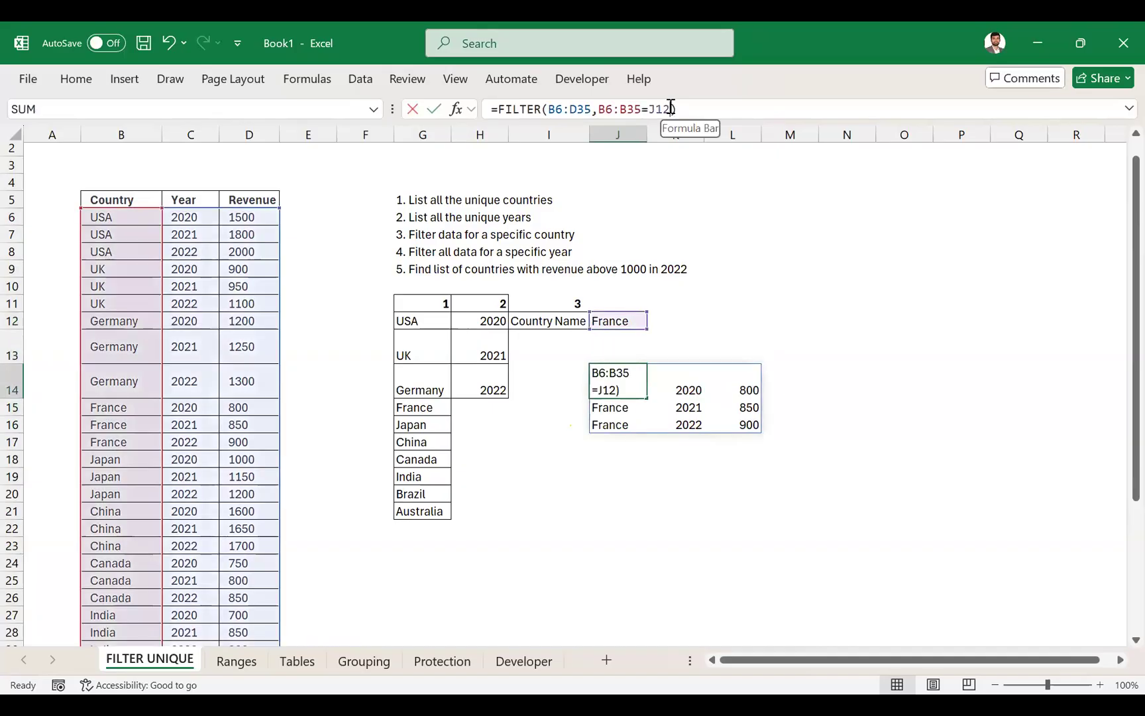
{"action": "key", "text": "BackSpace"}
{"action": "key", "text": "BackSpace"}
{"action": "key", "text": "BackSpace"}
{"action": "type", "text": "\"Frane"}
{"action": "left_click", "coordinate": [671, 108]}
{"action": "type", "text": "c"}
{"action": "key", "text": "Left"}
{"action": "type", "text": "\""}
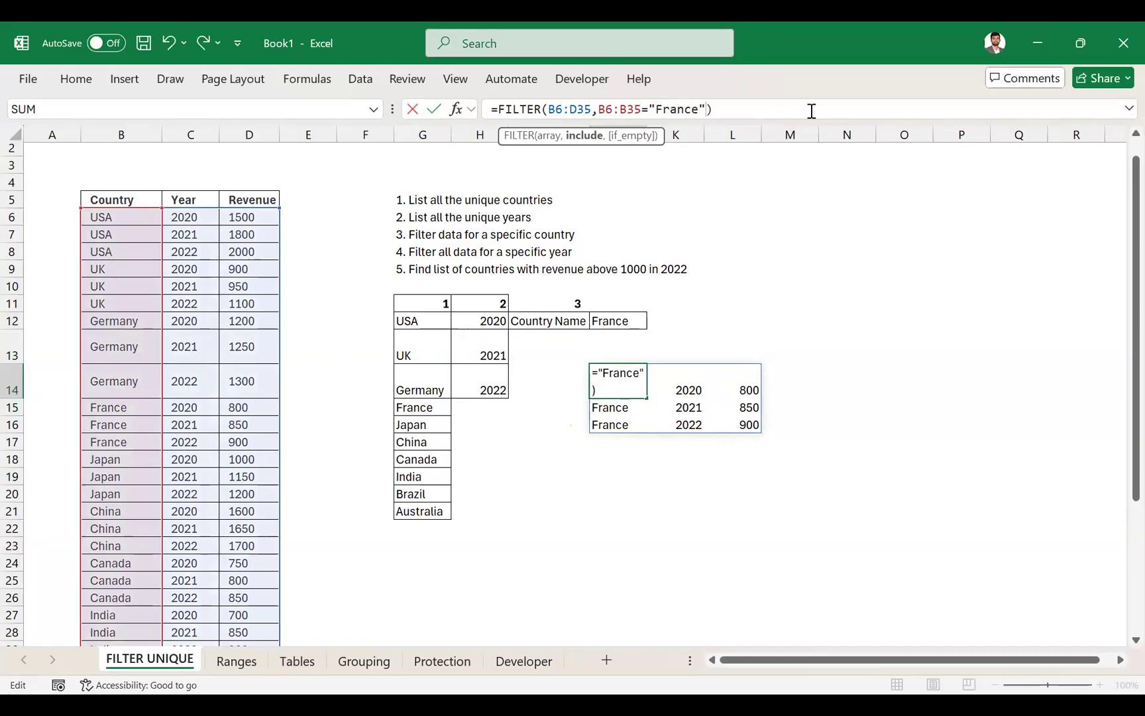
{"action": "key", "text": "ctrl+Return"}
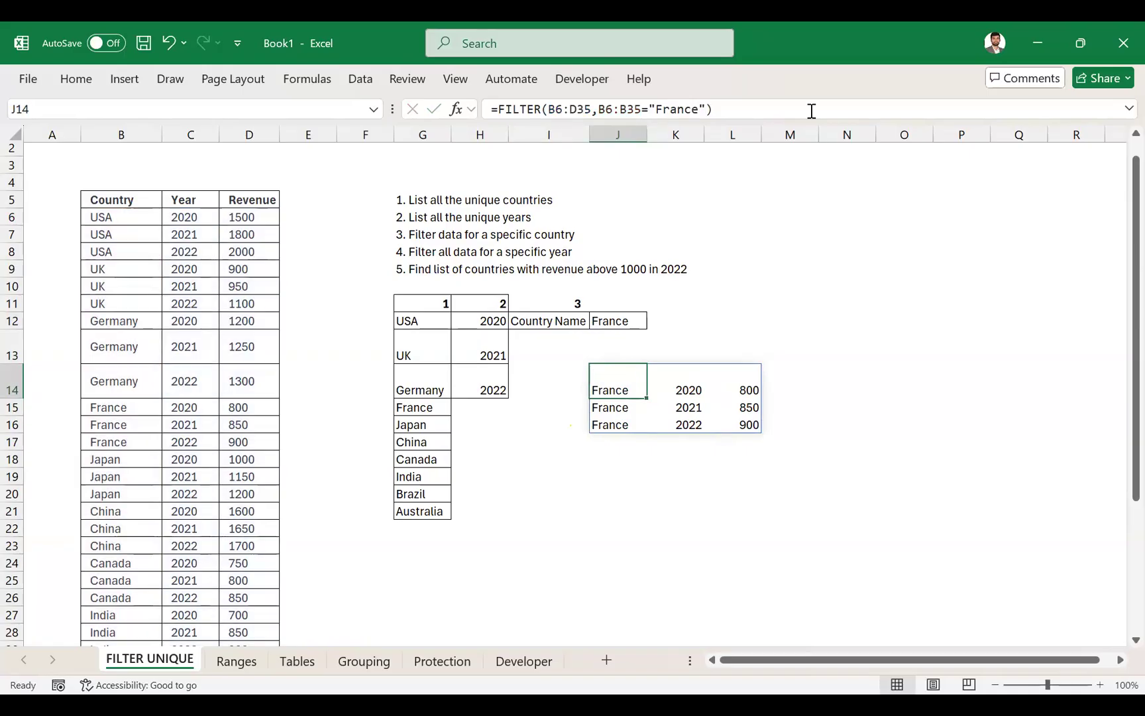
- Replace the literal "France" in the J14 FILTER formula with a reference to cell J12
{"action": "left_click", "coordinate": [695, 109]}
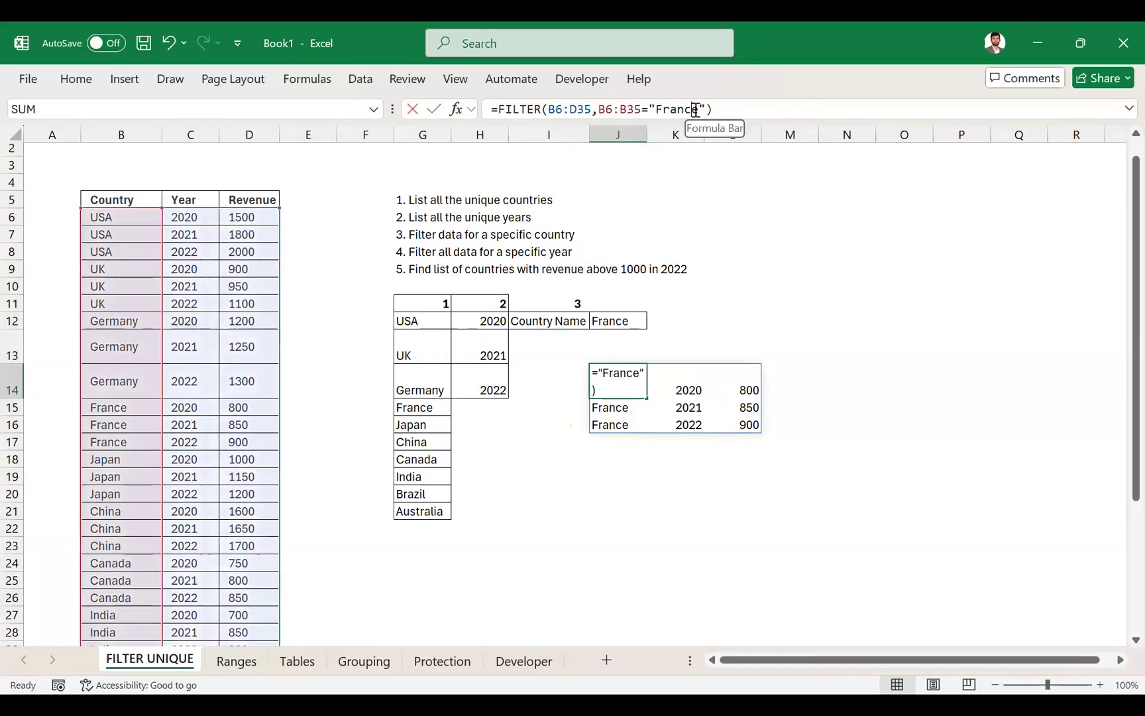
{"action": "double_click", "coordinate": [695, 110]}
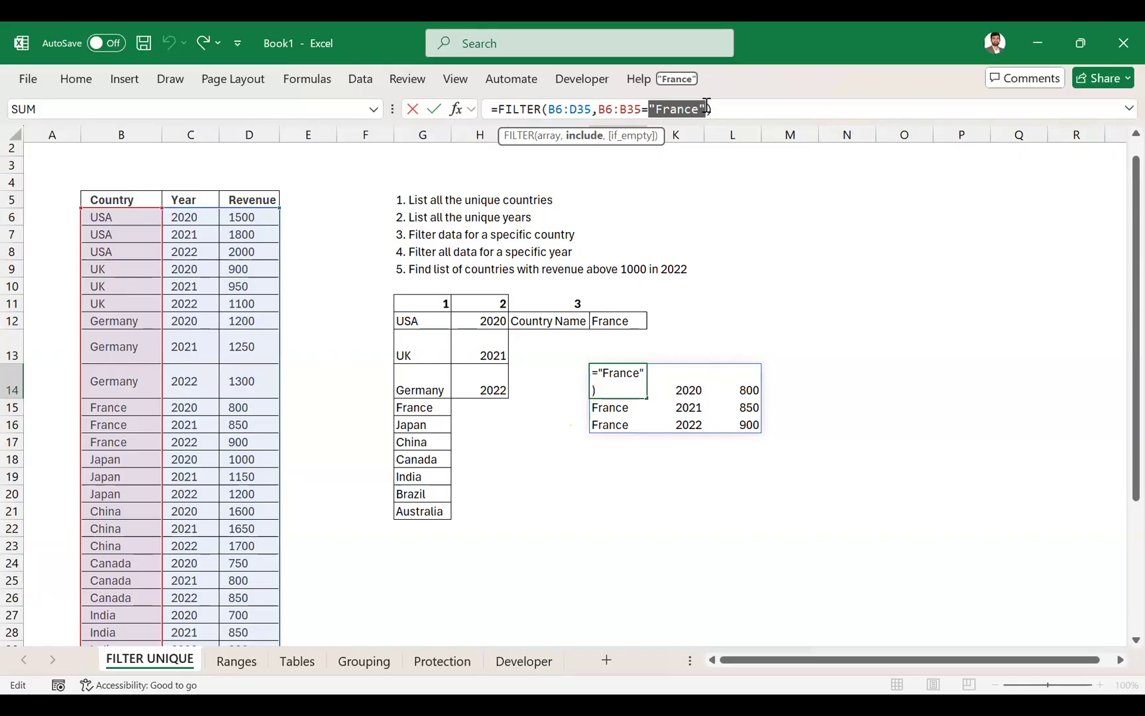
{"action": "key", "text": "BackSpace"}
{"action": "left_click", "coordinate": [616, 320]}
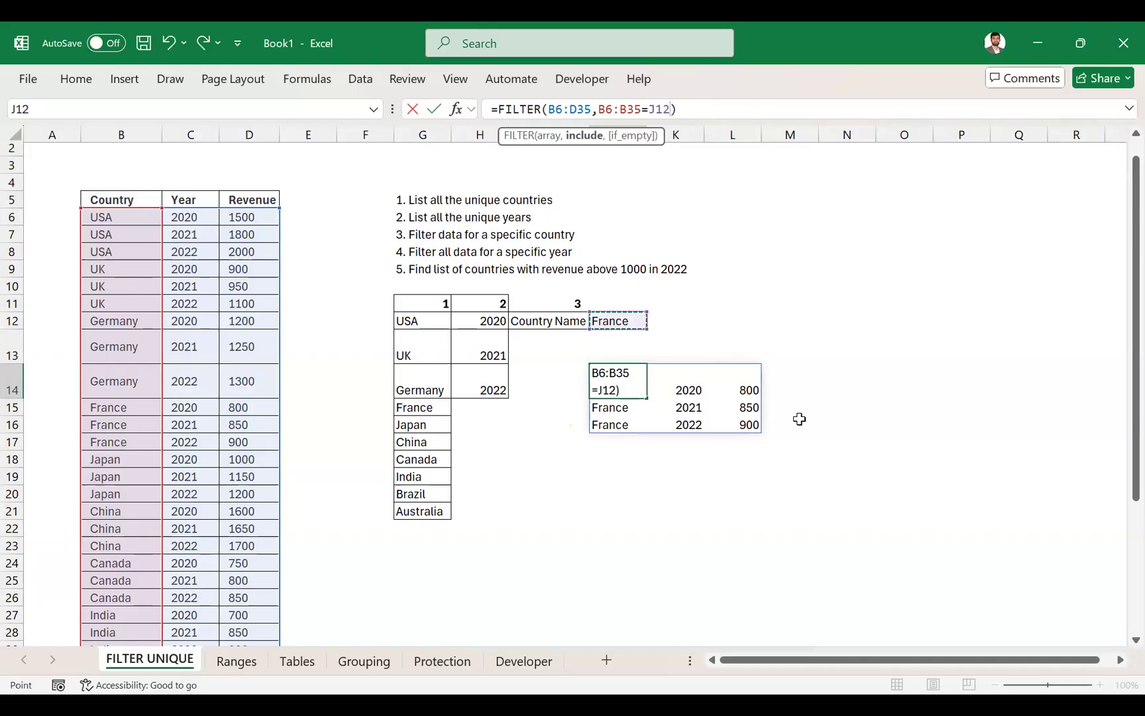
{"action": "key", "text": "Return"}
{"action": "key", "text": "Up"}
{"action": "key", "text": "Up"}
{"action": "key", "text": "Up"}
{"action": "key", "text": "Up"}
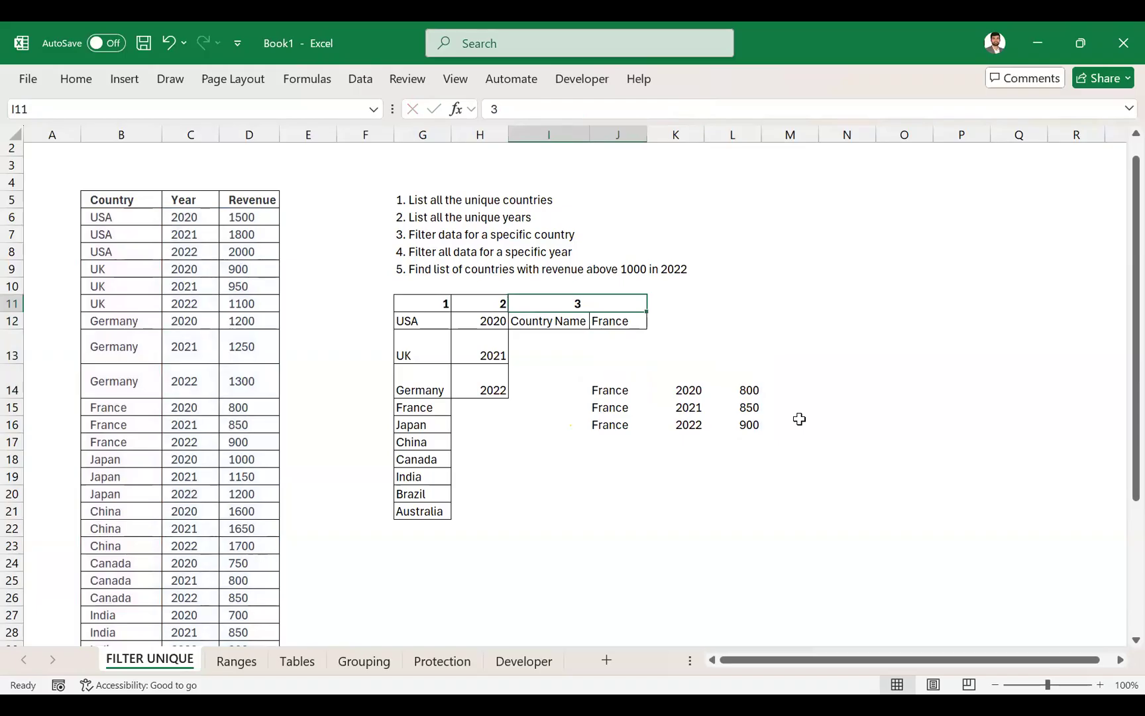
- Search the recent workbooks for "kun", open the Kunlun Forecast Model workbook and switch to it
{"action": "left_click", "coordinate": [764, 334]}
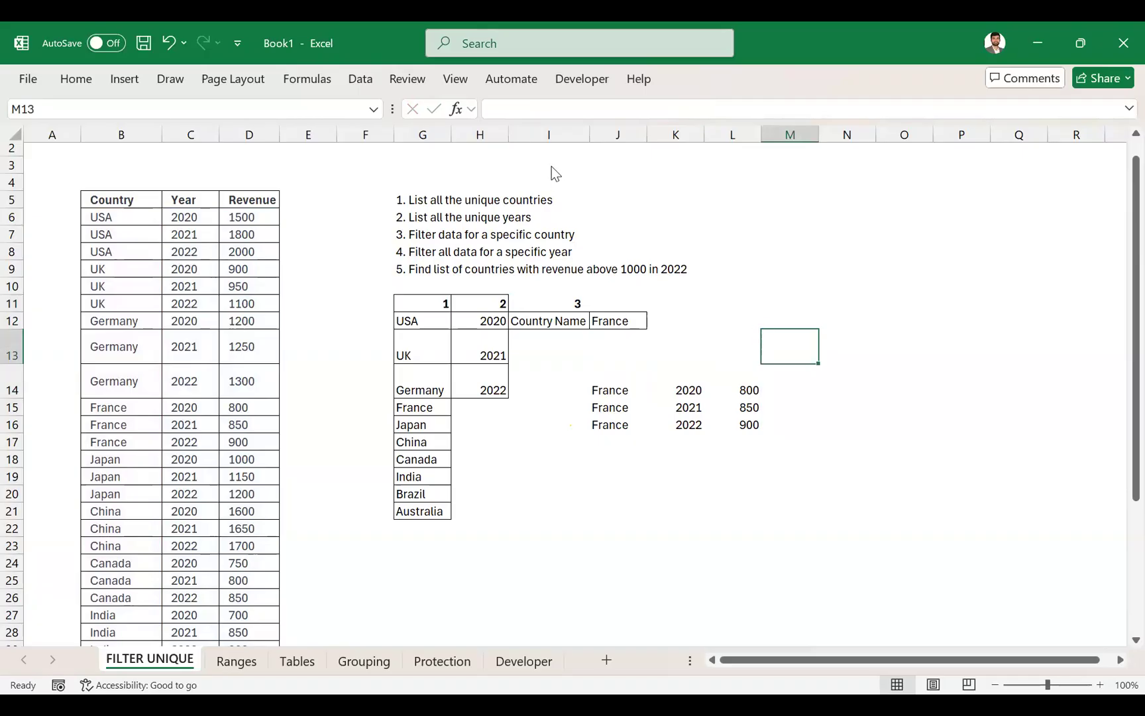
{"action": "key", "text": "ctrl+o"}
{"action": "left_click", "coordinate": [531, 134]}
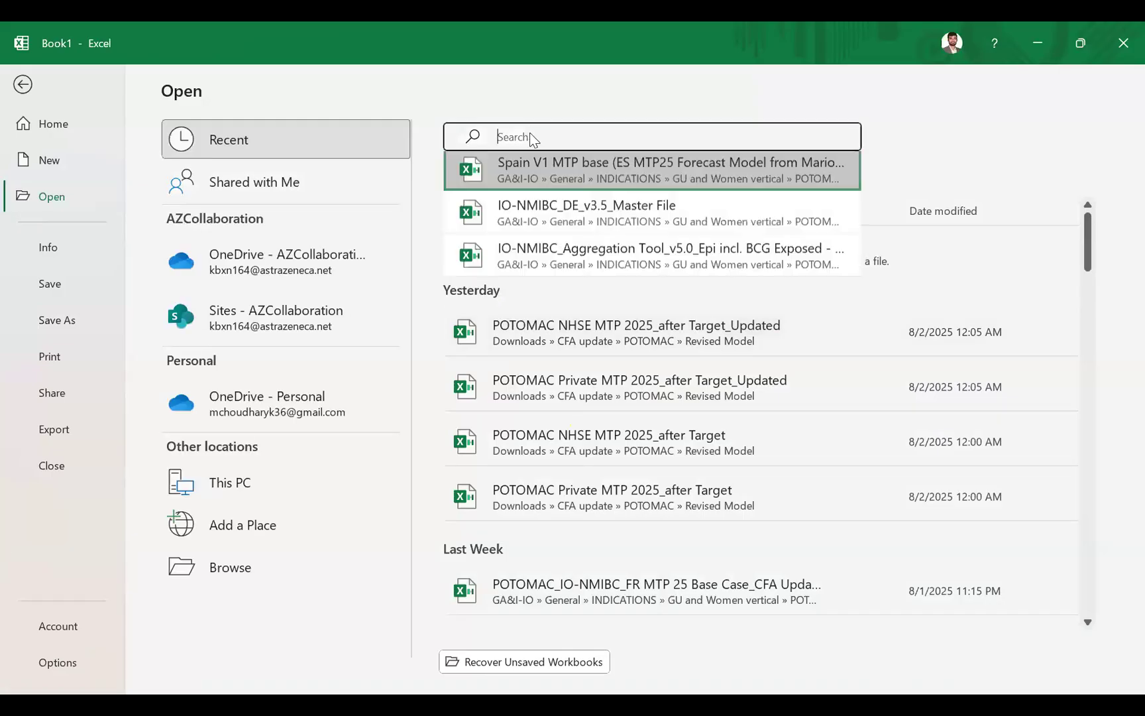
{"action": "type", "text": "kun"}
{"action": "left_click", "coordinate": [596, 175]}
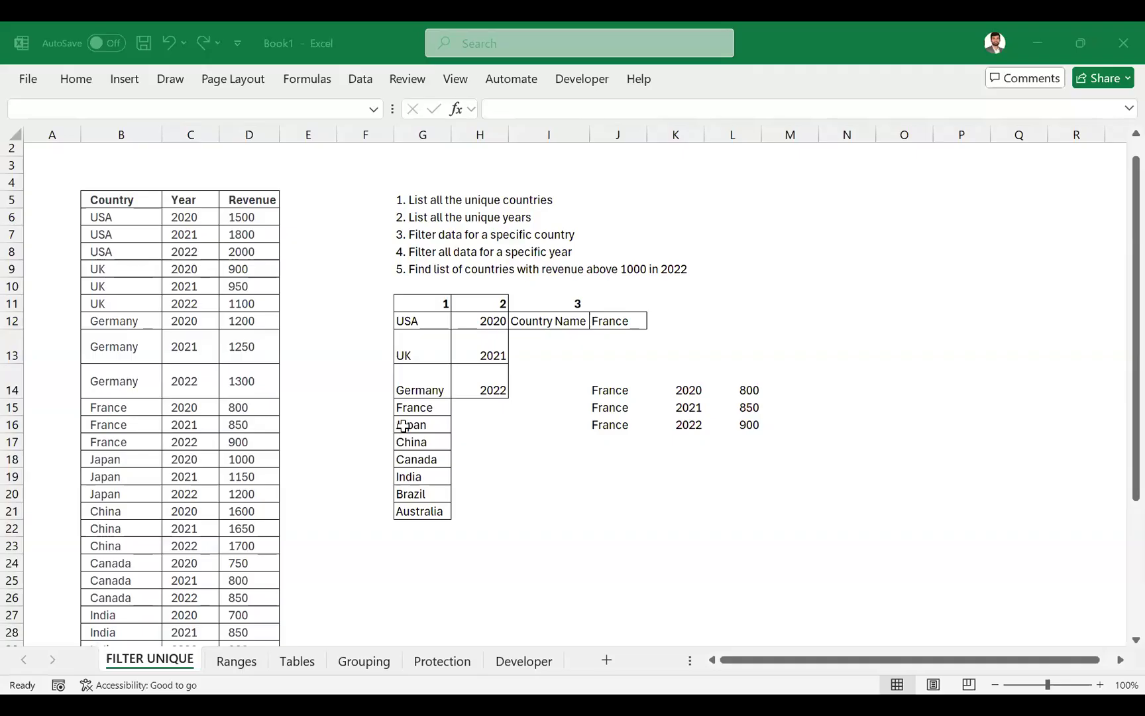
{"action": "key", "text": "alt+Tab"}
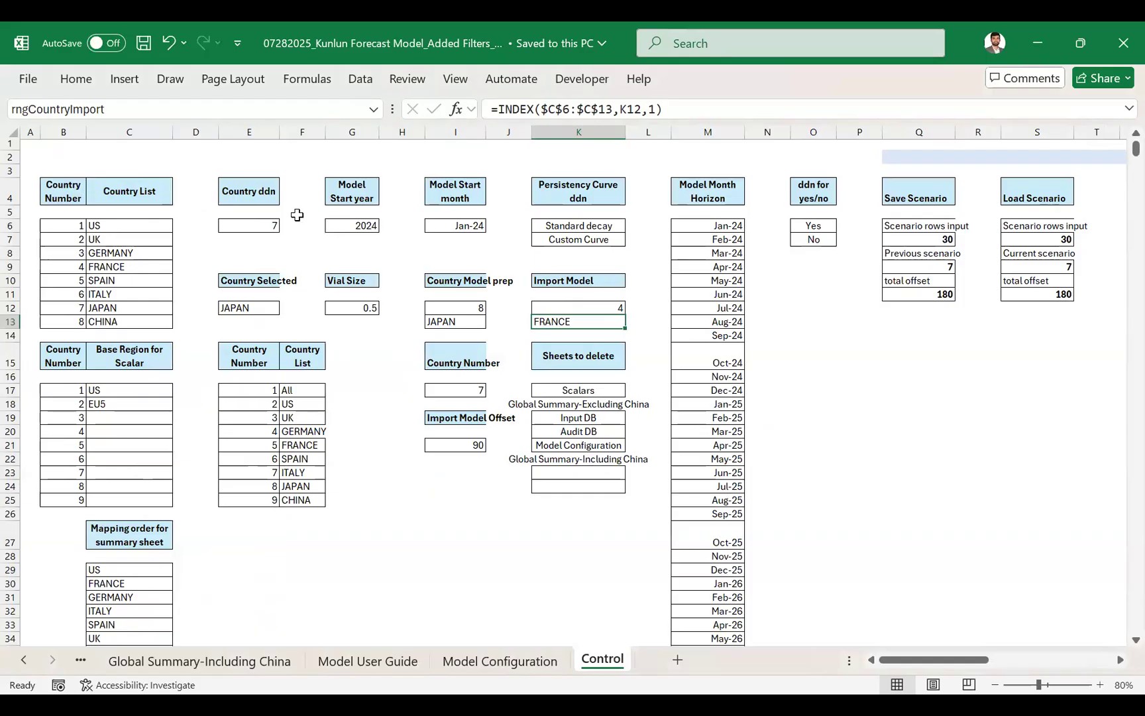
- Examine the Import Model block and the country lists on the Control sheet
{"action": "left_click_drag", "start_coordinate": [590, 281], "coordinate": [601, 326]}
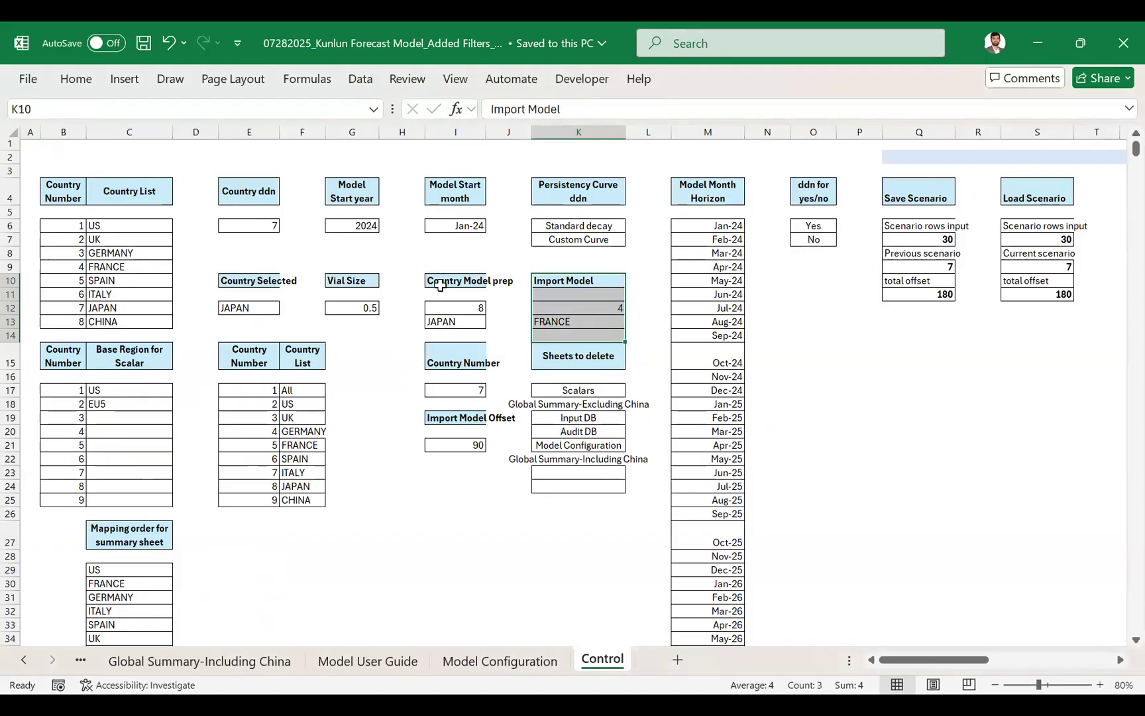
{"action": "left_click_drag", "start_coordinate": [110, 199], "coordinate": [836, 488]}
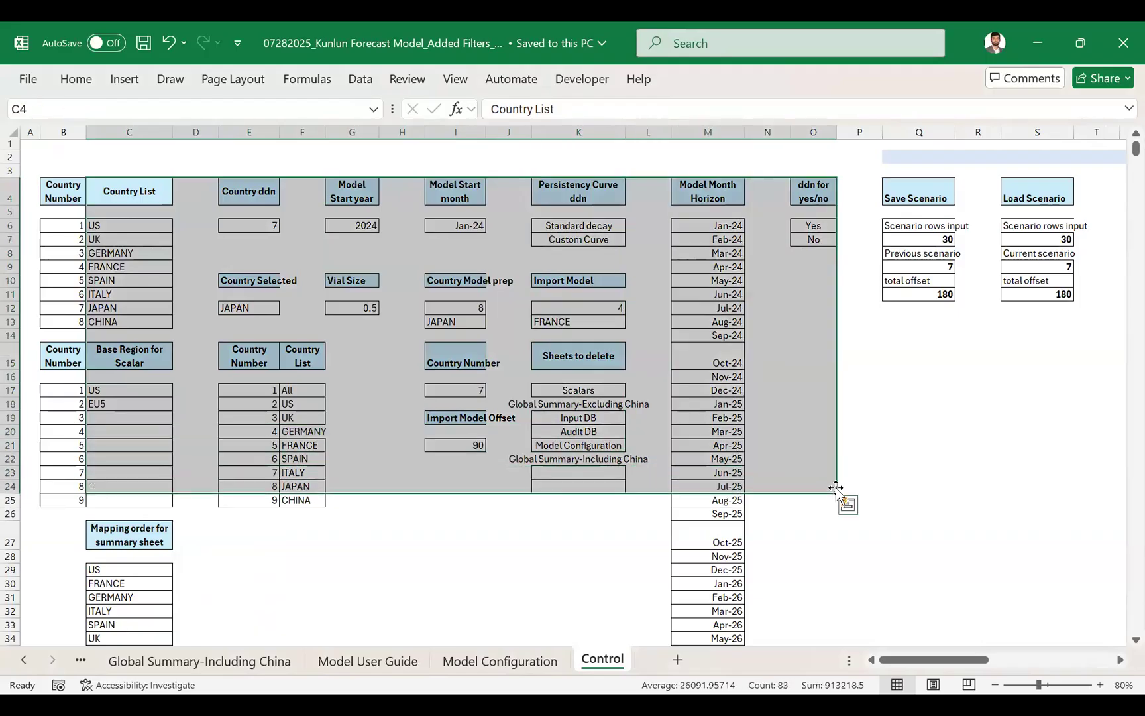
{"action": "left_click", "coordinate": [289, 394]}
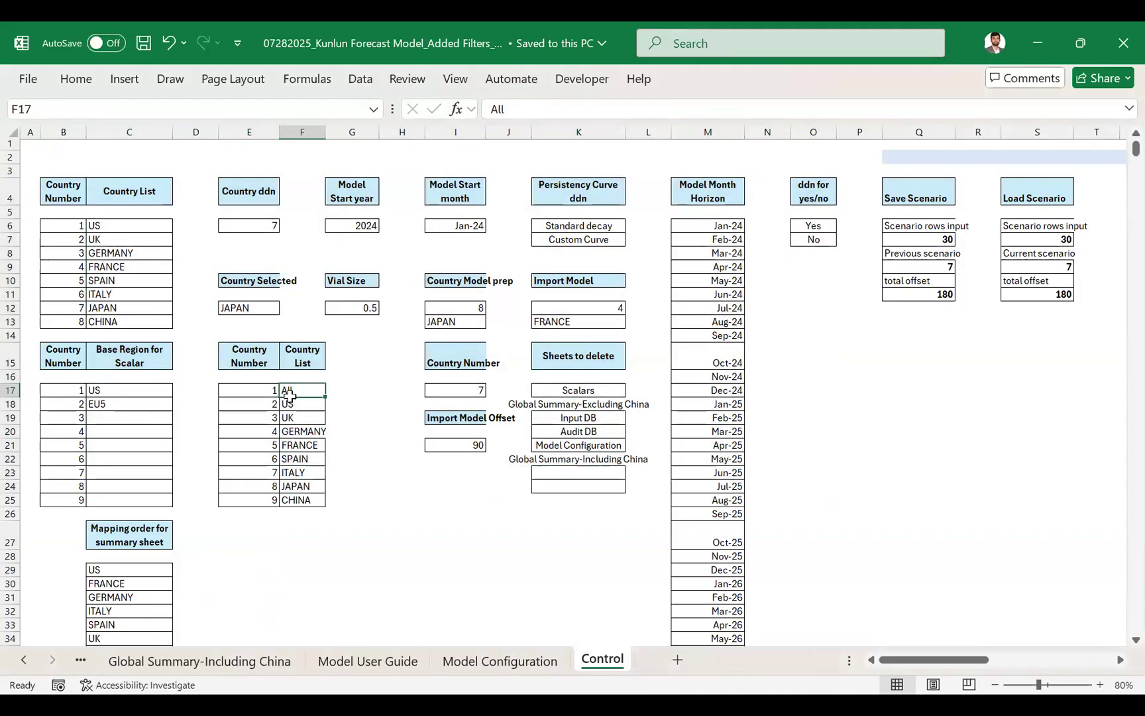
{"action": "left_click", "coordinate": [306, 423]}
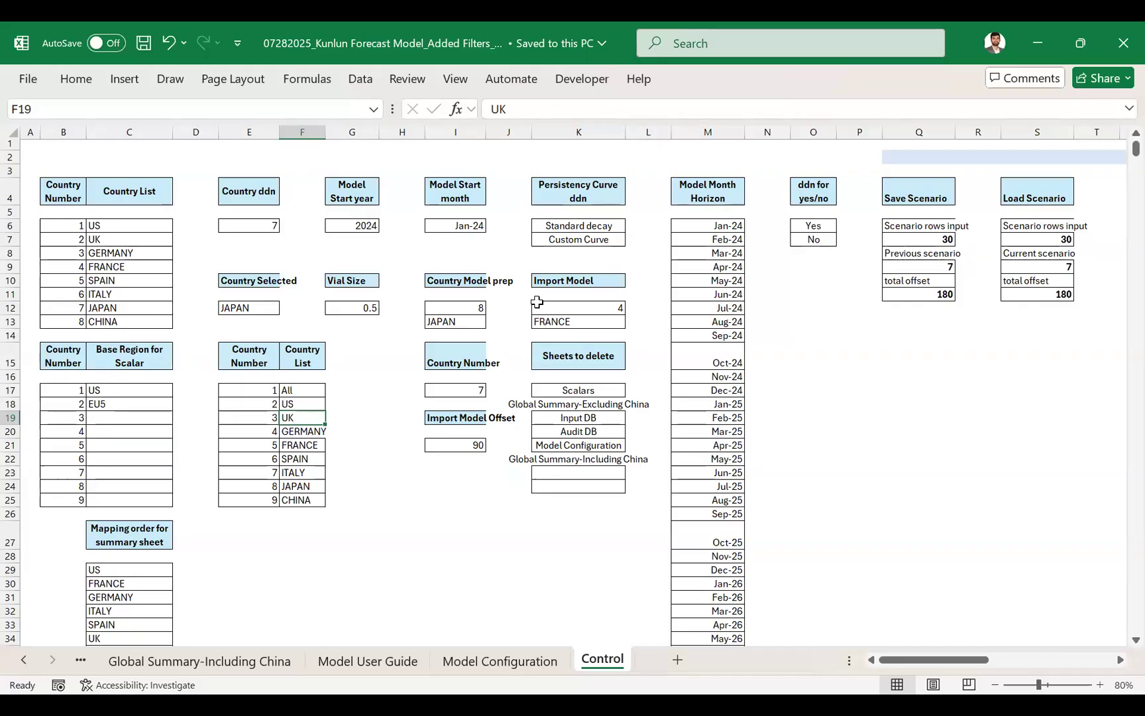
- Switch back to the Book1 workbook and inspect the FILTER formula in J14
{"action": "key", "text": "alt+Tab"}
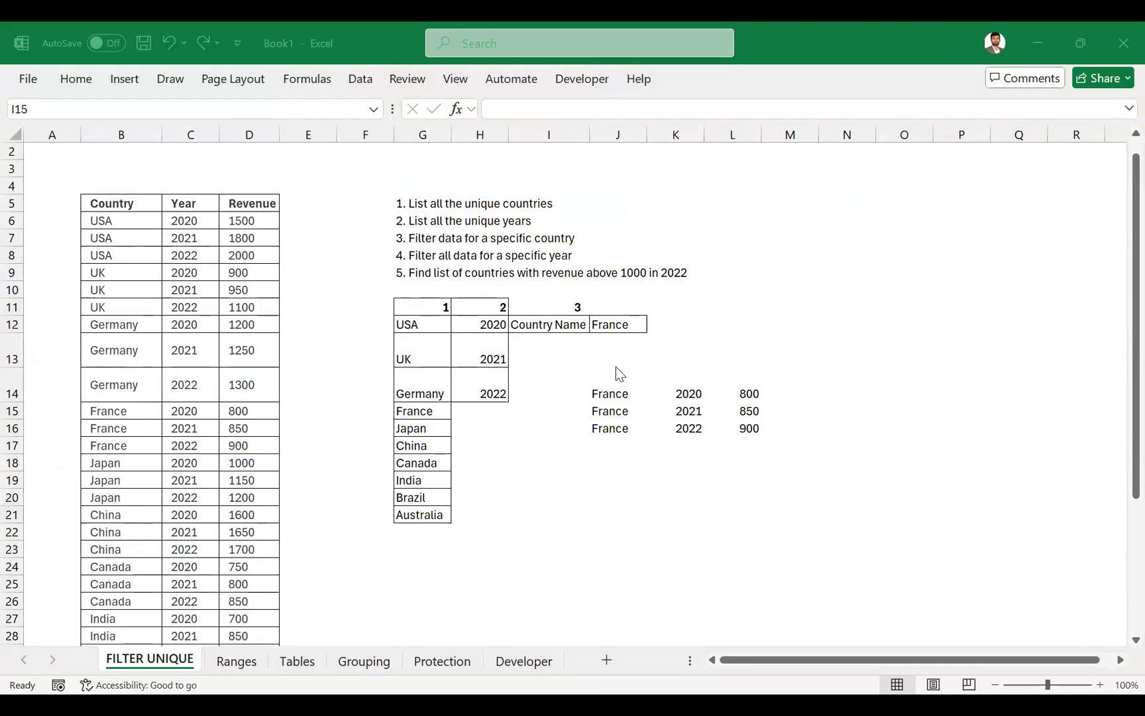
{"action": "left_click", "coordinate": [612, 386]}
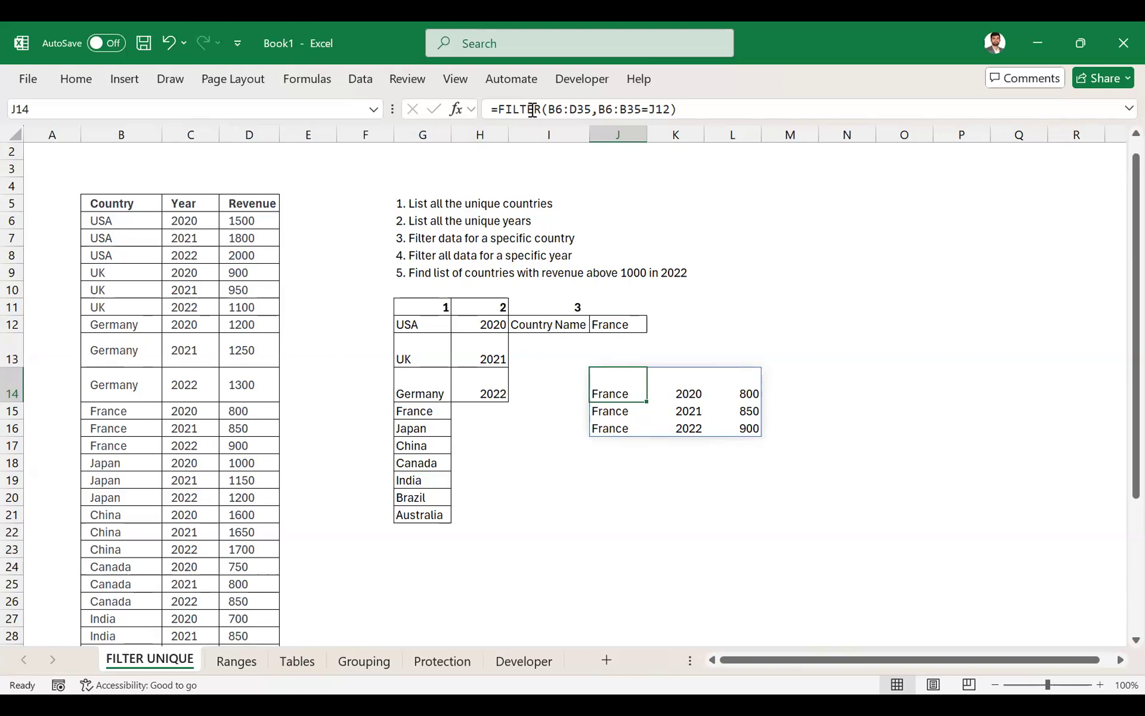
{"action": "key", "text": "alt+Tab"}
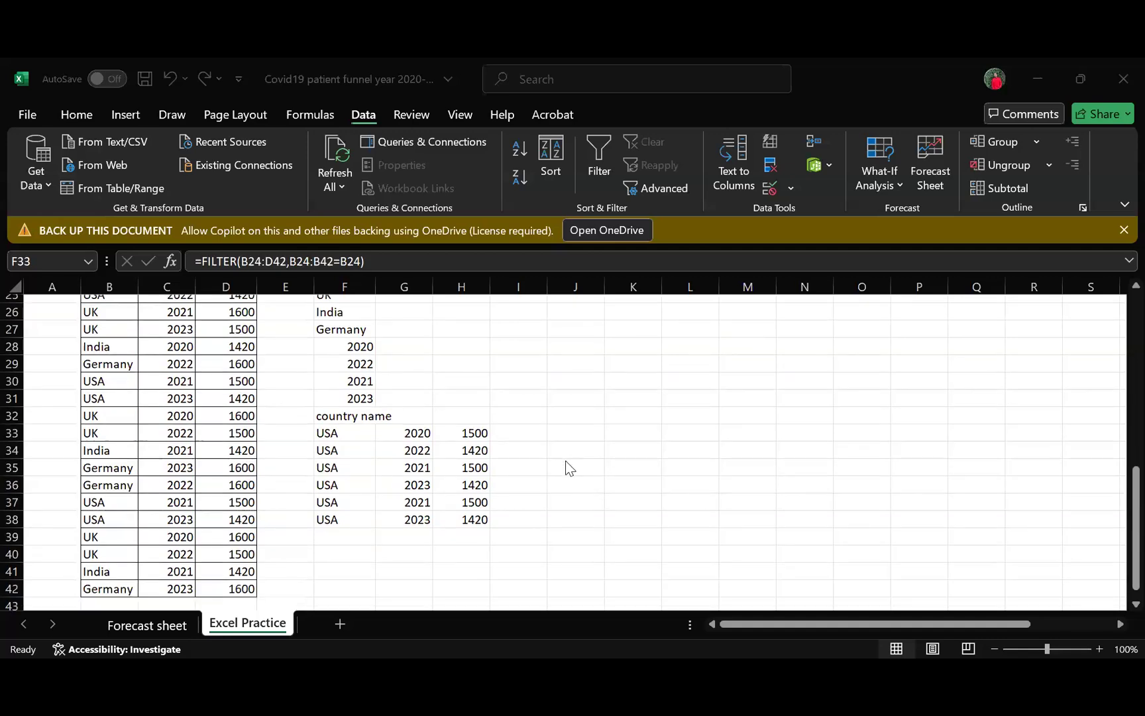
- Switch to the Covid19 patient funnel workbook and examine the FILTER formula in F33 and the cell beside "country name"
{"action": "scroll", "coordinate": [565, 461], "scroll_direction": "down", "scroll_amount": 1}
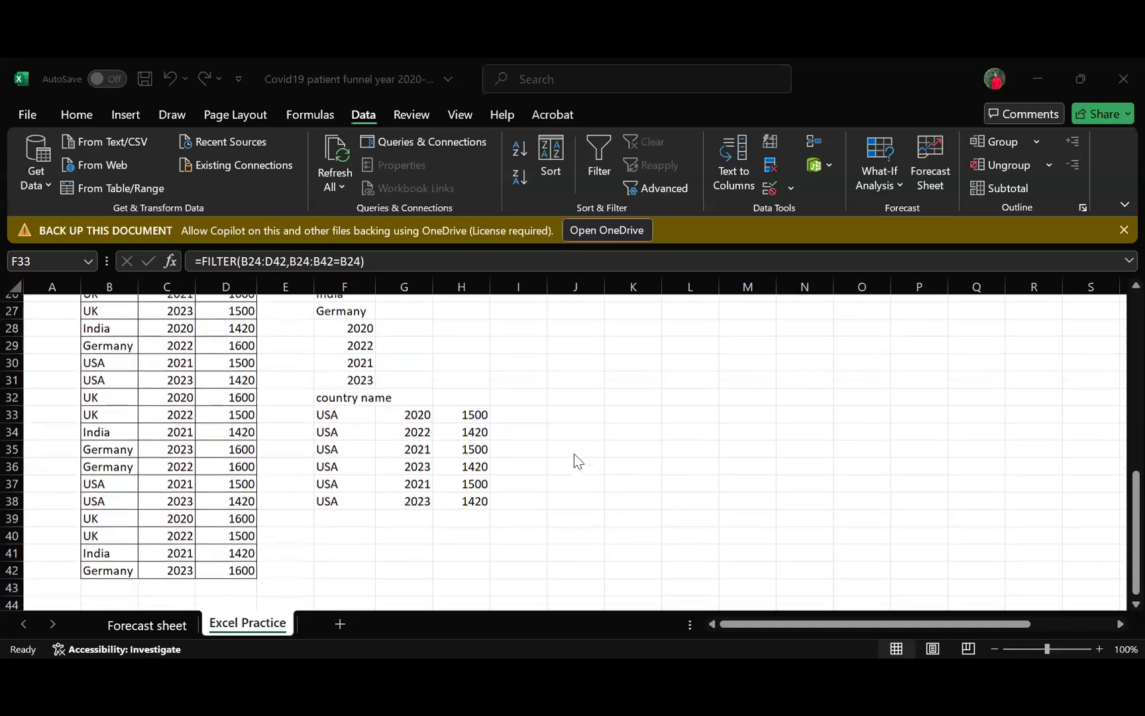
{"action": "scroll", "coordinate": [575, 457], "scroll_direction": "down", "scroll_amount": 1}
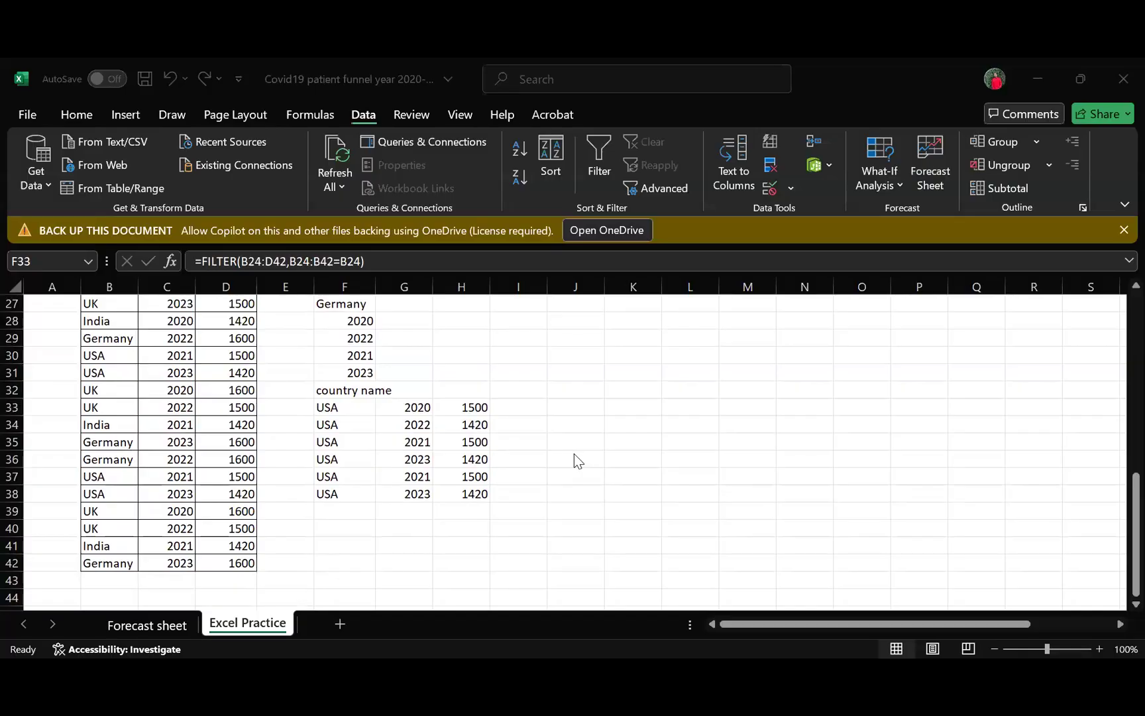
{"action": "scroll", "coordinate": [575, 456], "scroll_direction": "up", "scroll_amount": 1}
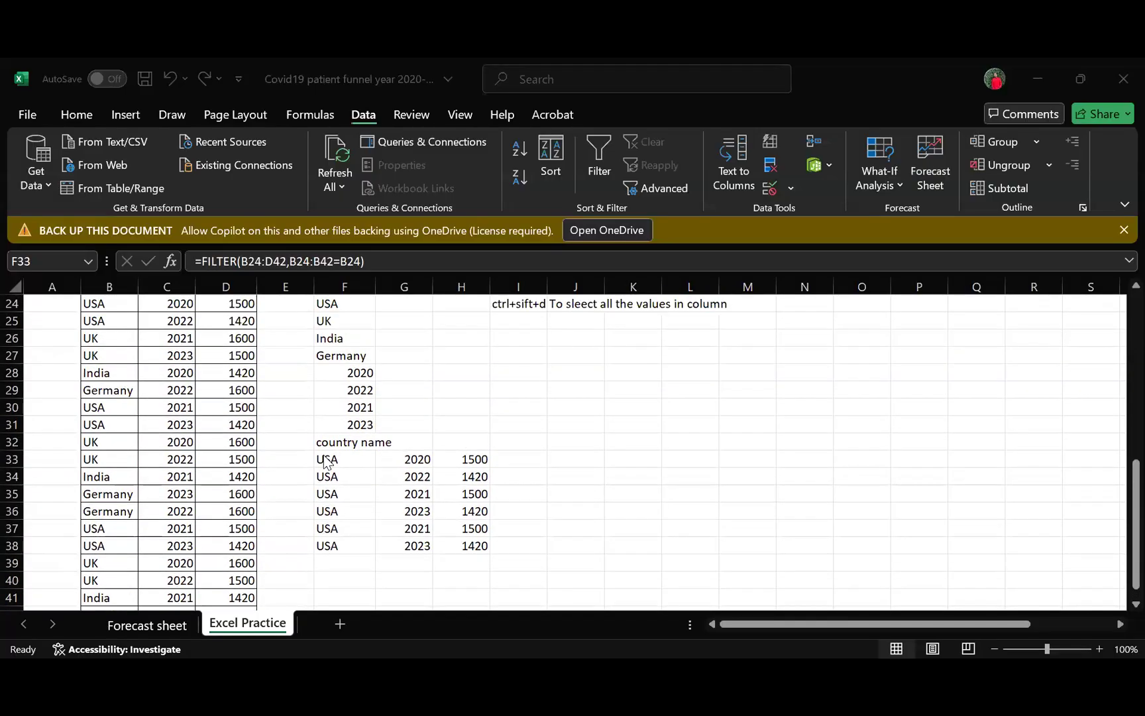
{"action": "left_click", "coordinate": [410, 449]}
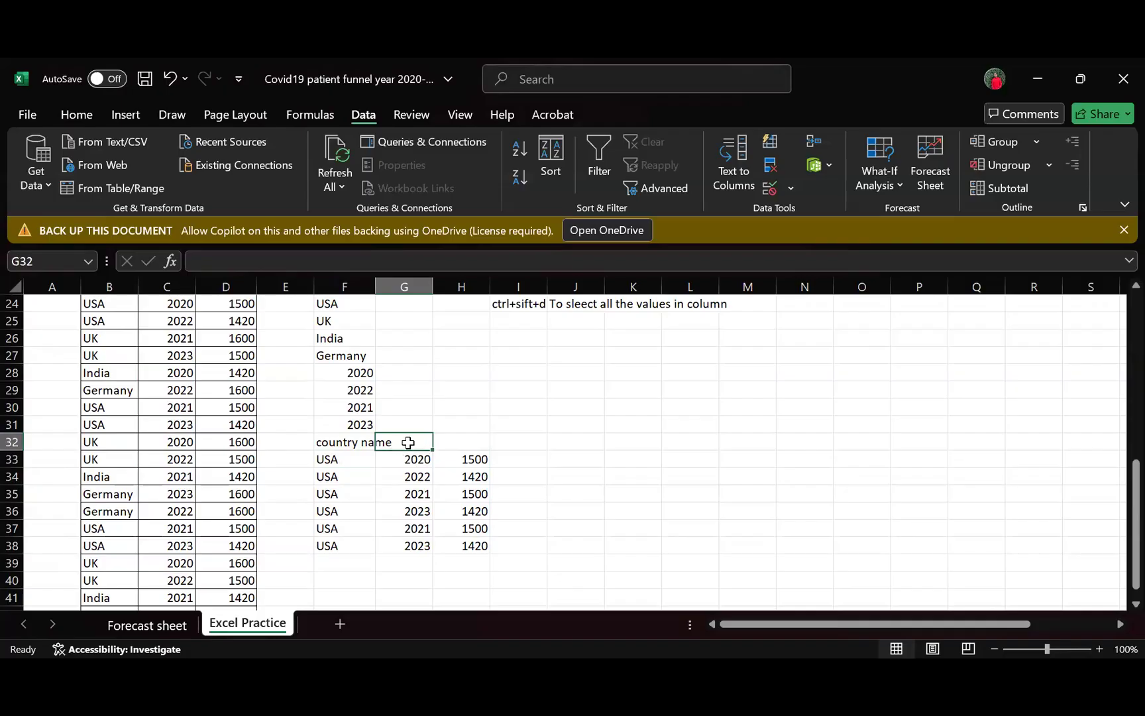
{"action": "left_click", "coordinate": [350, 463]}
{"action": "left_click", "coordinate": [414, 442]}
{"action": "left_click", "coordinate": [351, 464]}
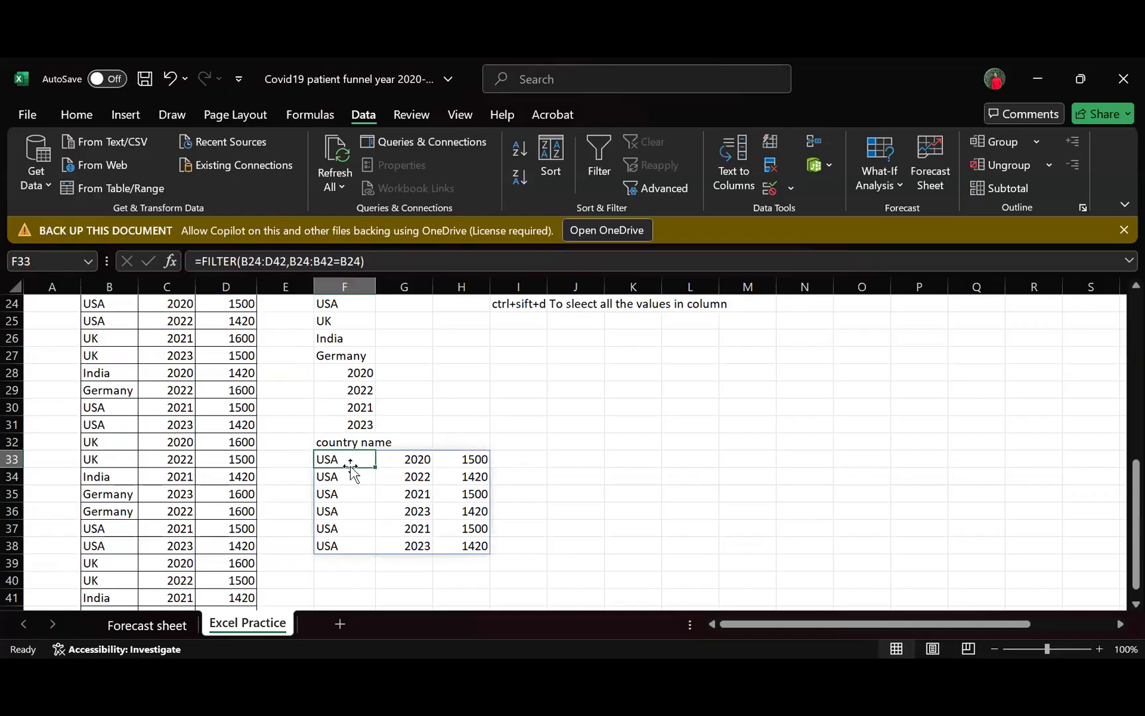
- Start a List-type data validation rule for cell G32, beside "country name", ready for its source range
{"action": "left_click", "coordinate": [405, 442]}
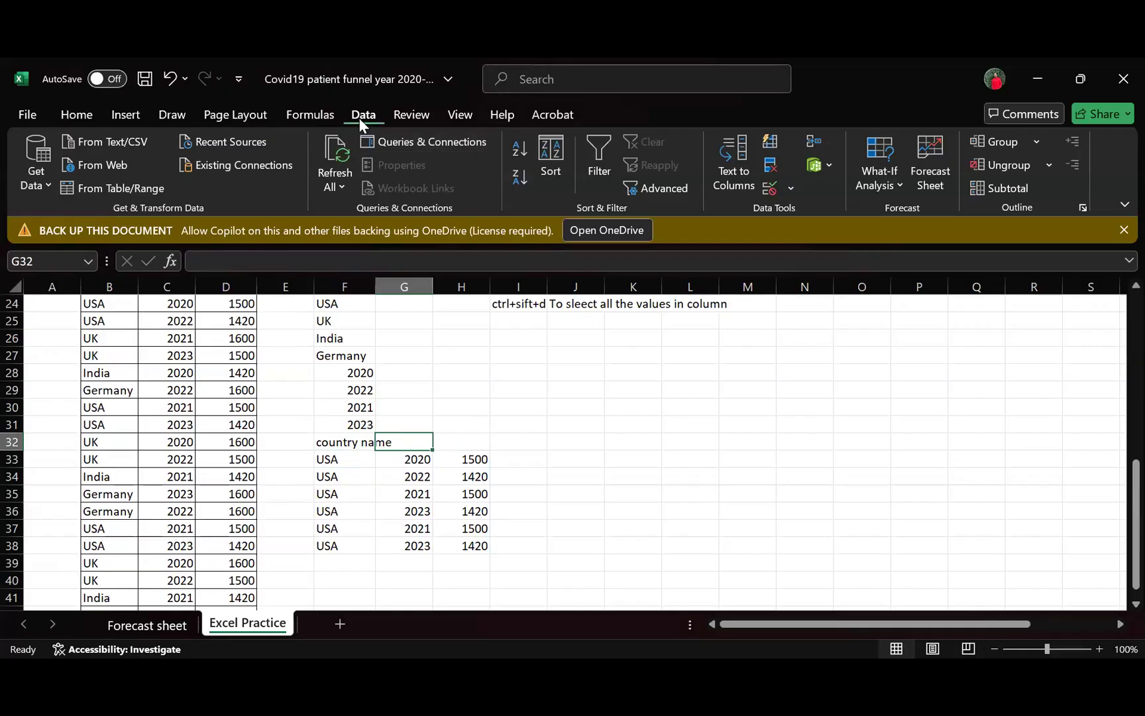
{"action": "left_click", "coordinate": [771, 187]}
{"action": "left_click", "coordinate": [445, 322]}
{"action": "left_click", "coordinate": [352, 376]}
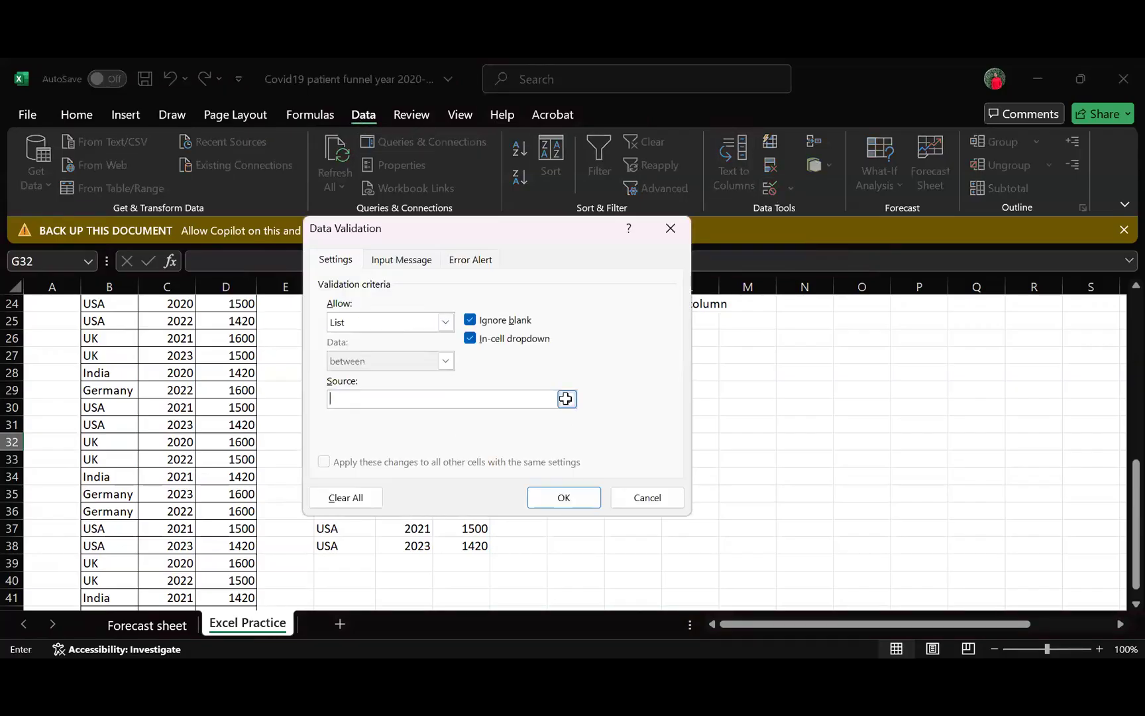
{"action": "left_click", "coordinate": [567, 399]}
{"action": "scroll", "coordinate": [107, 400], "scroll_direction": "up", "scroll_amount": 1}
{"action": "scroll", "coordinate": [108, 400], "scroll_direction": "up", "scroll_amount": 2}
{"action": "left_click_drag", "start_coordinate": [106, 407], "coordinate": [242, 406]}
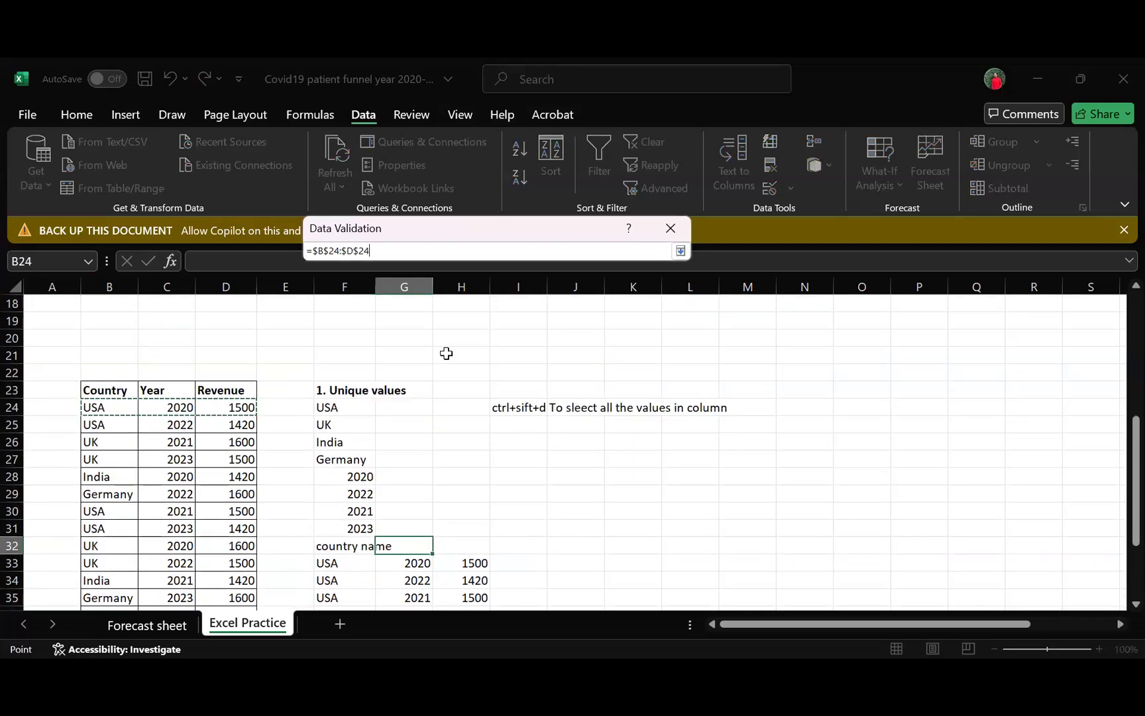
{"action": "key", "text": "ctrl+shift+Down"}
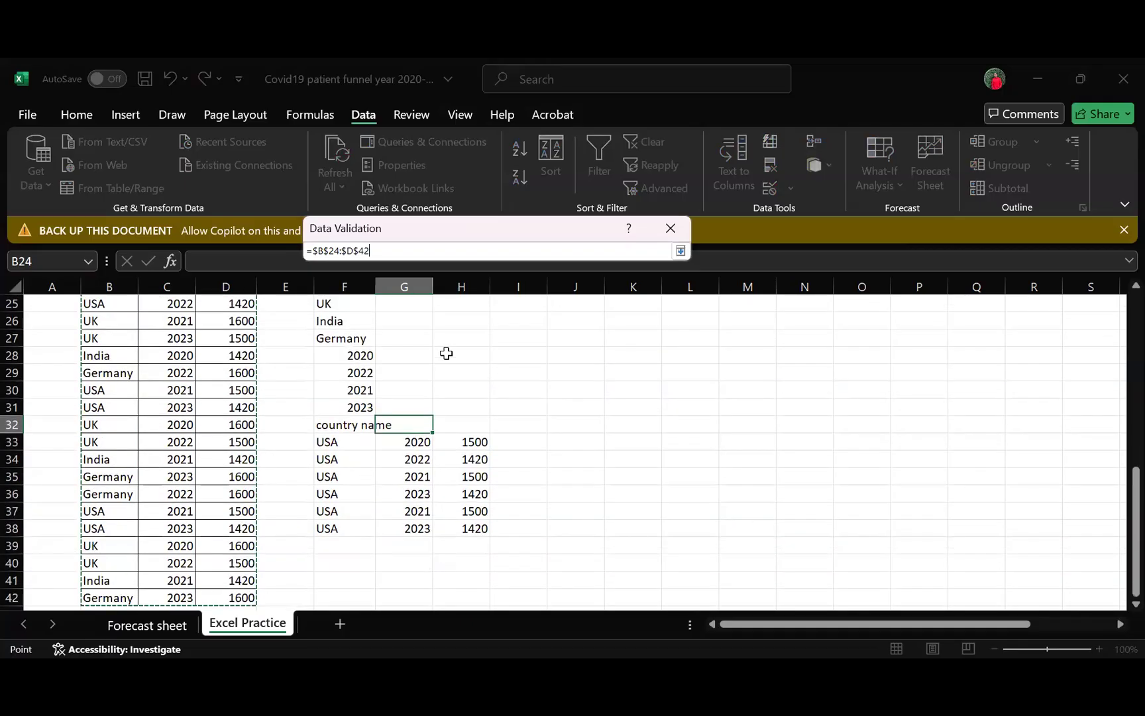
{"action": "scroll", "coordinate": [659, 422], "scroll_direction": "up", "scroll_amount": 2}
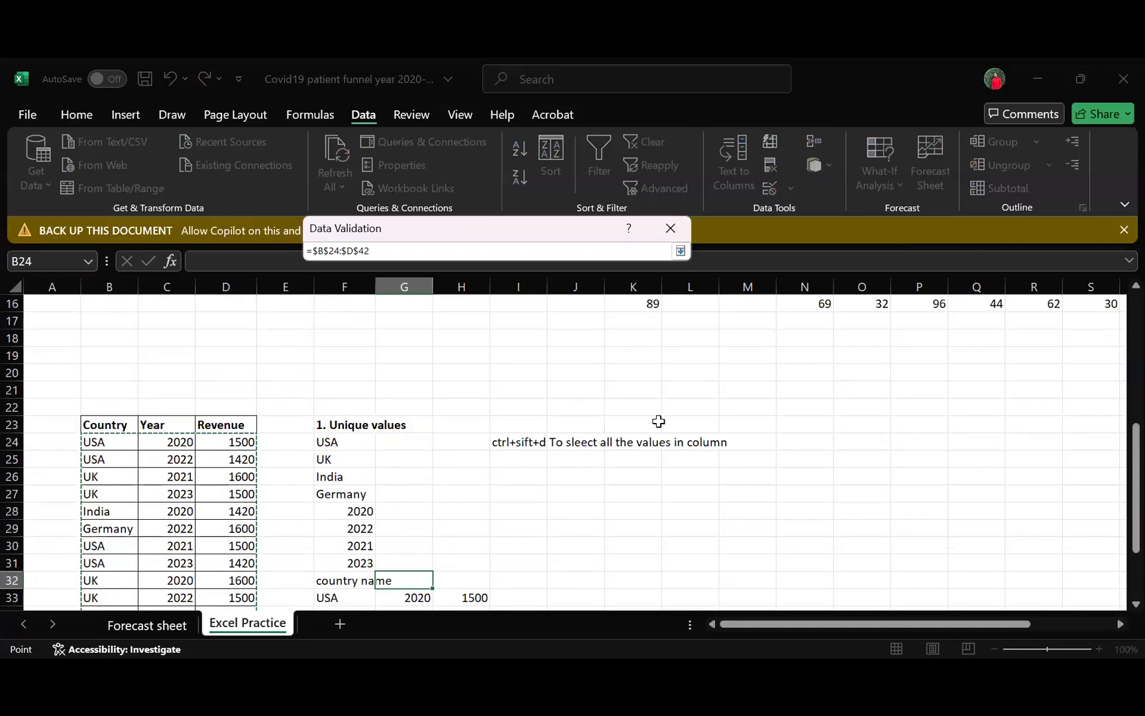
{"action": "scroll", "coordinate": [659, 417], "scroll_direction": "down", "scroll_amount": 1}
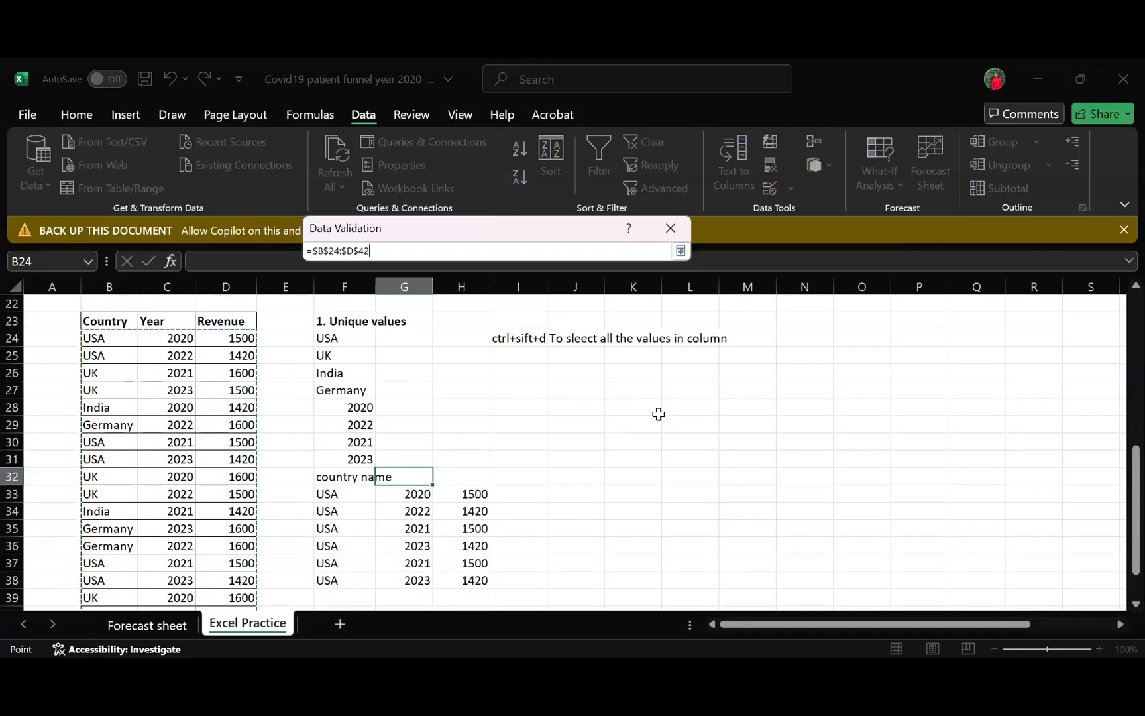
{"action": "left_click", "coordinate": [739, 440]}
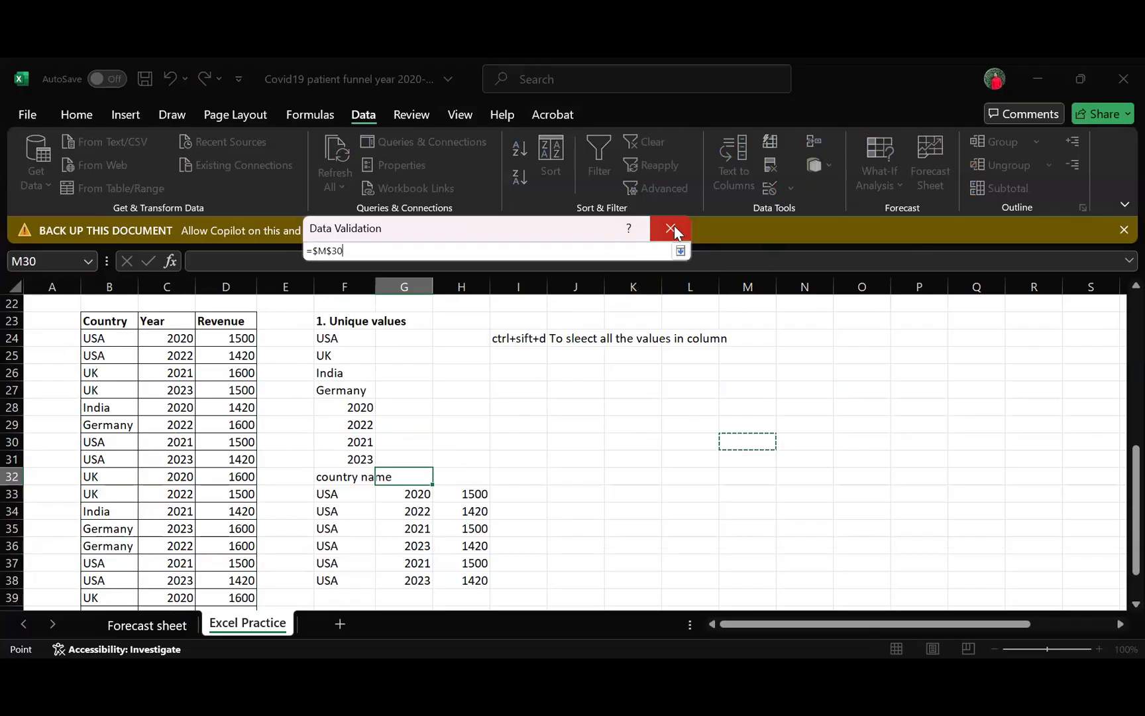
{"action": "left_click", "coordinate": [388, 250]}
{"action": "key", "text": "BackSpace"}
{"action": "key", "text": "BackSpace"}
{"action": "key", "text": "BackSpace"}
{"action": "key", "text": "BackSpace"}
{"action": "key", "text": "BackSpace"}
{"action": "key", "text": "BackSpace"}
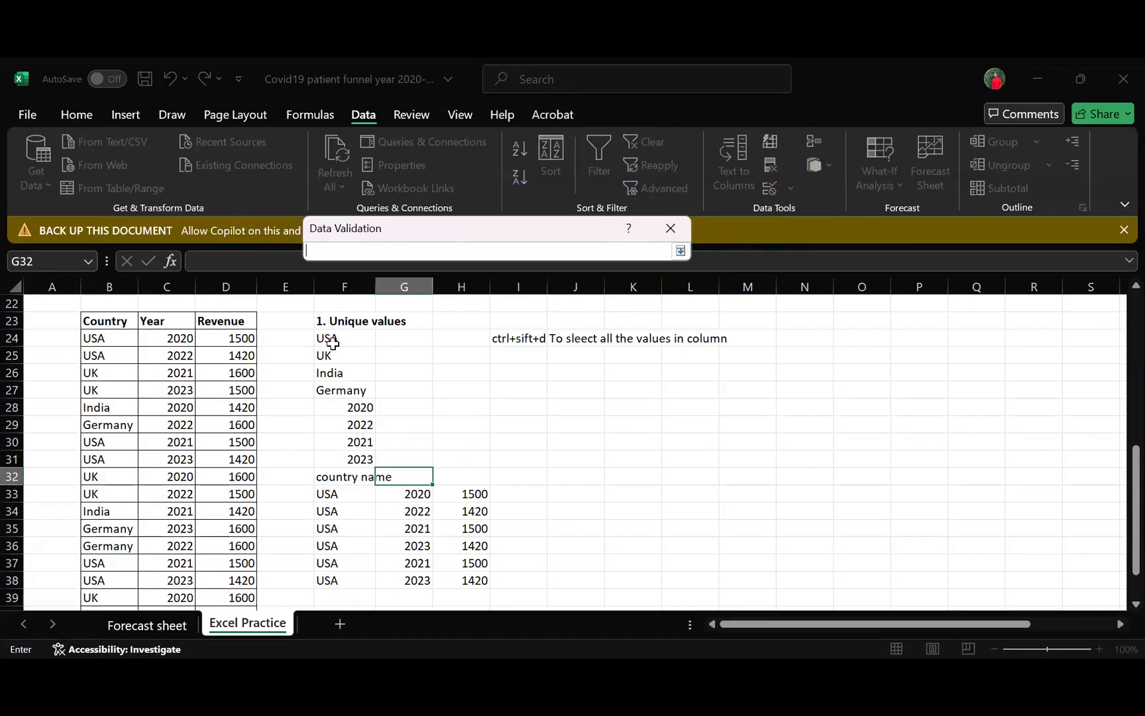
- Use the unique countries in F24:F27 as the list source for G32 and choose UK from the dropdown
{"action": "left_click_drag", "start_coordinate": [345, 339], "coordinate": [345, 389]}
{"action": "left_click", "coordinate": [679, 252]}
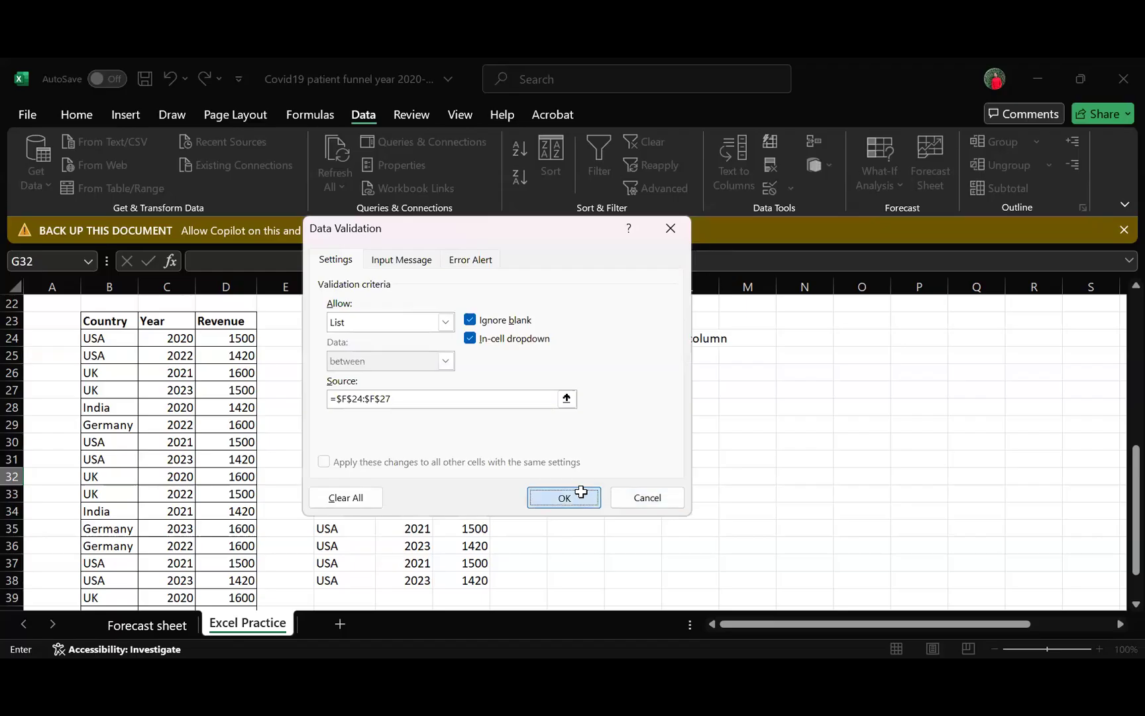
{"action": "left_click", "coordinate": [563, 497]}
{"action": "left_click", "coordinate": [440, 476]}
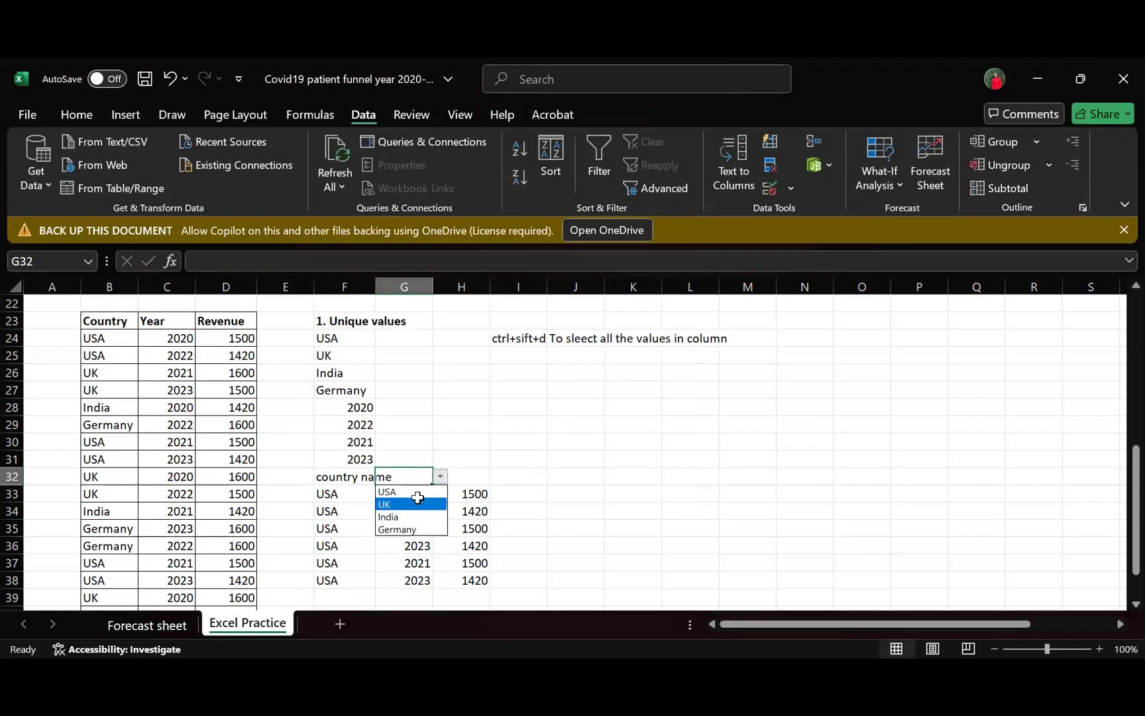
{"action": "left_click", "coordinate": [418, 504]}
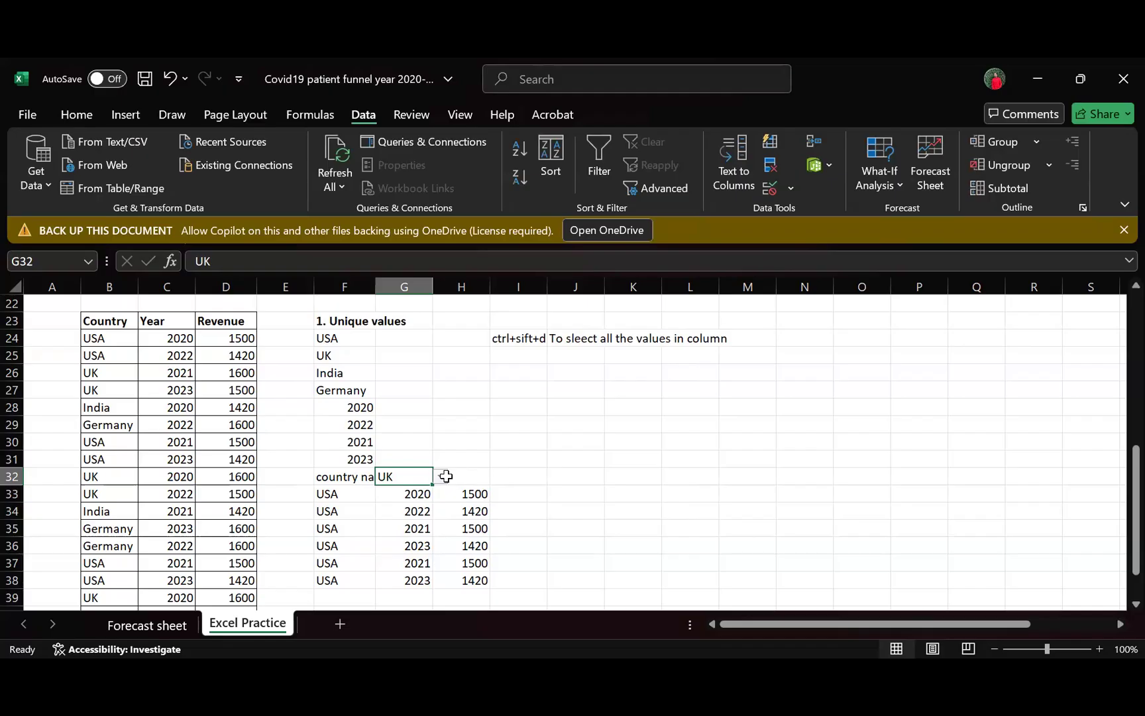
- Replace the B24 criterion in the F33 FILTER formula with a reference to the dropdown cell G32
{"action": "left_click", "coordinate": [334, 492]}
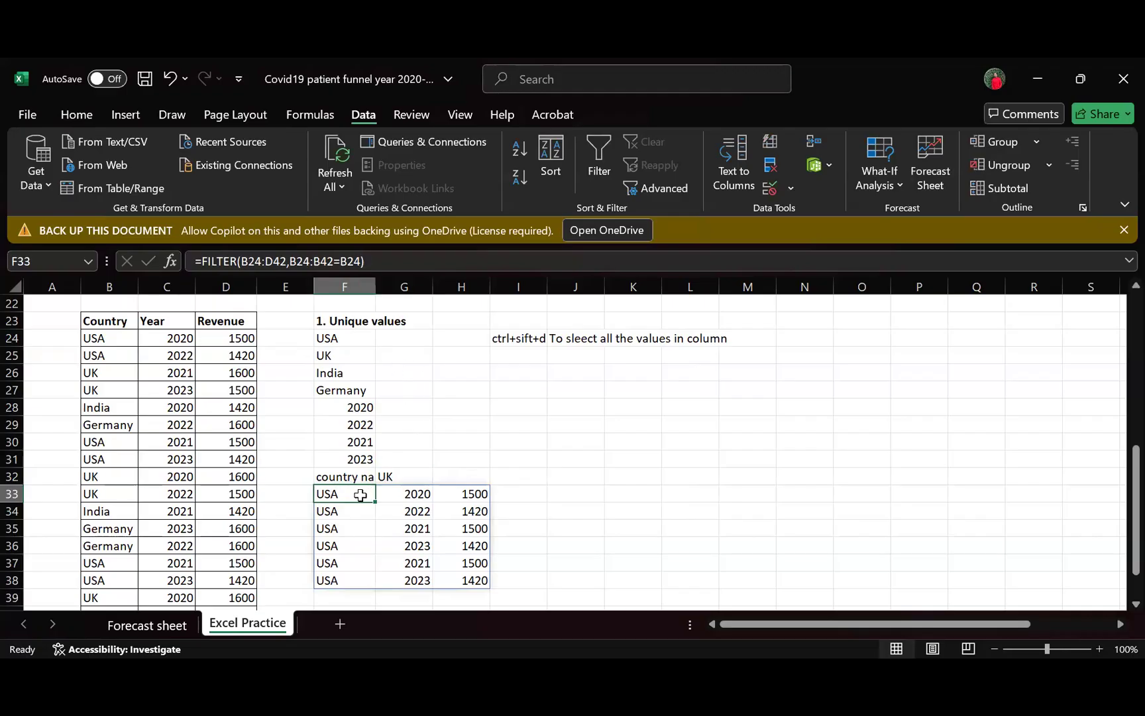
{"action": "left_click", "coordinate": [402, 477]}
{"action": "left_click", "coordinate": [342, 499]}
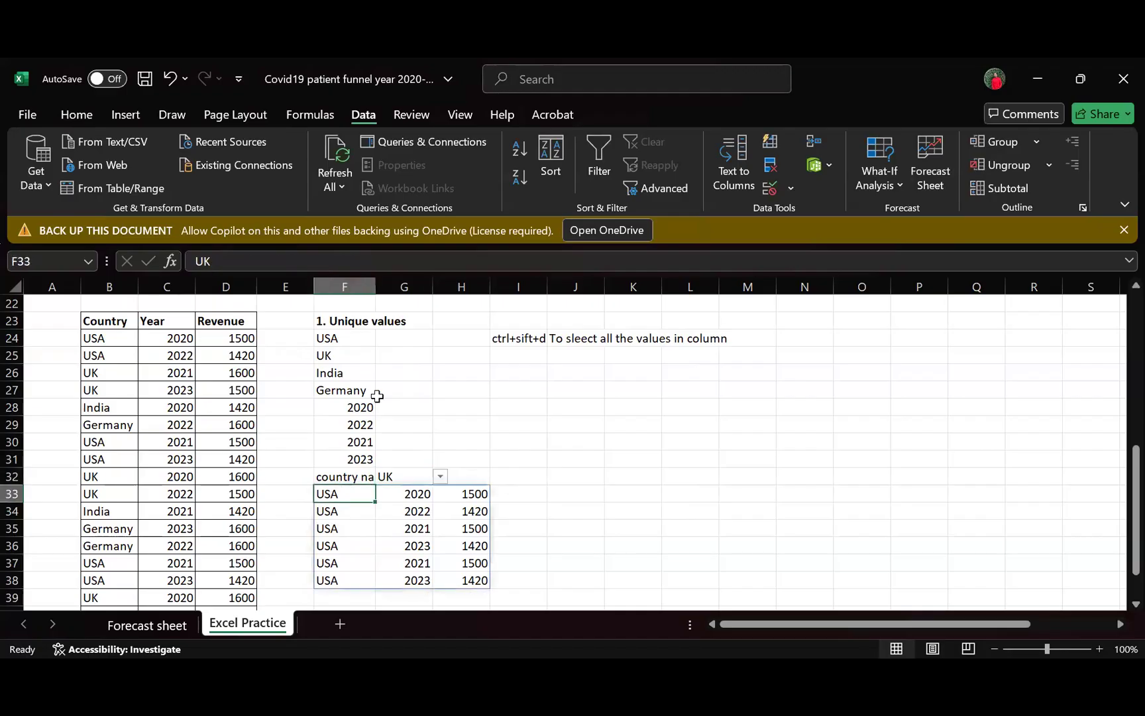
{"action": "left_click", "coordinate": [361, 260]}
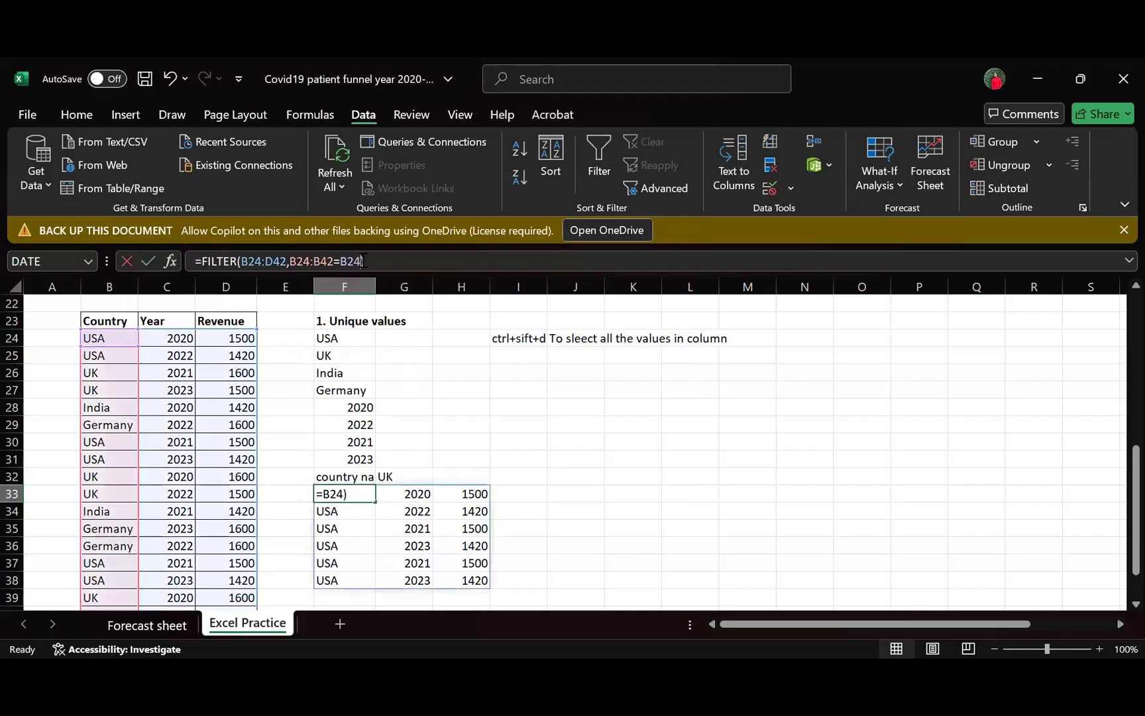
{"action": "key", "text": "BackSpace"}
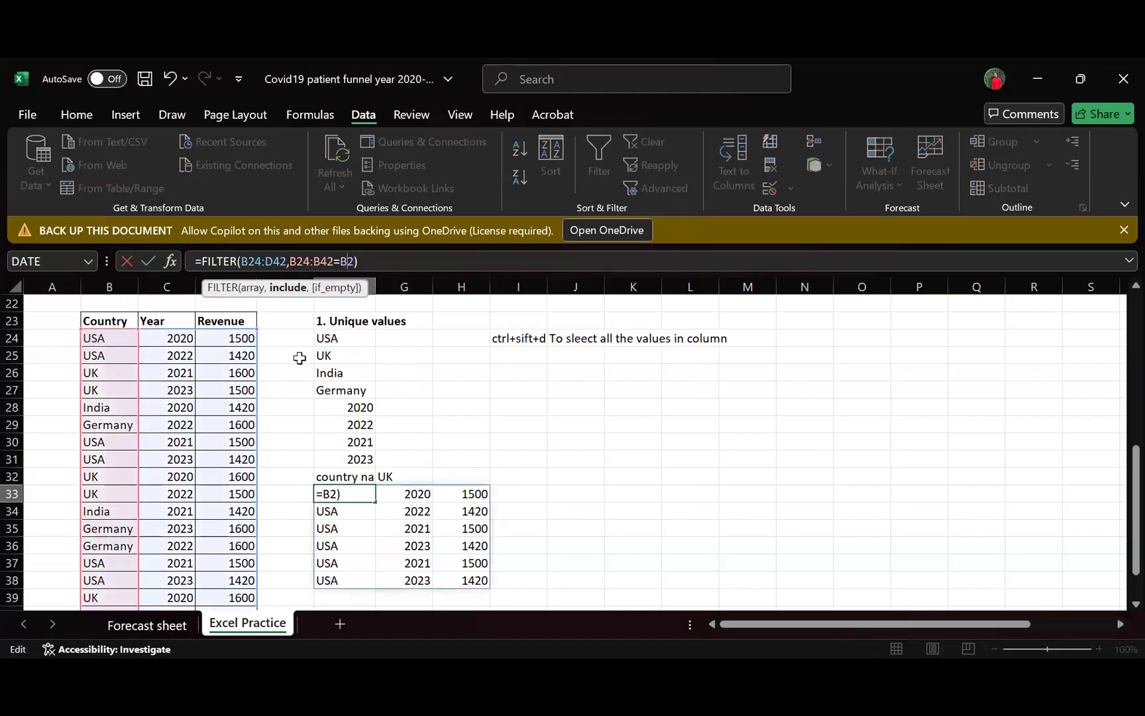
{"action": "key", "text": "BackSpace"}
{"action": "key", "text": "BackSpace"}
{"action": "left_click", "coordinate": [408, 475]}
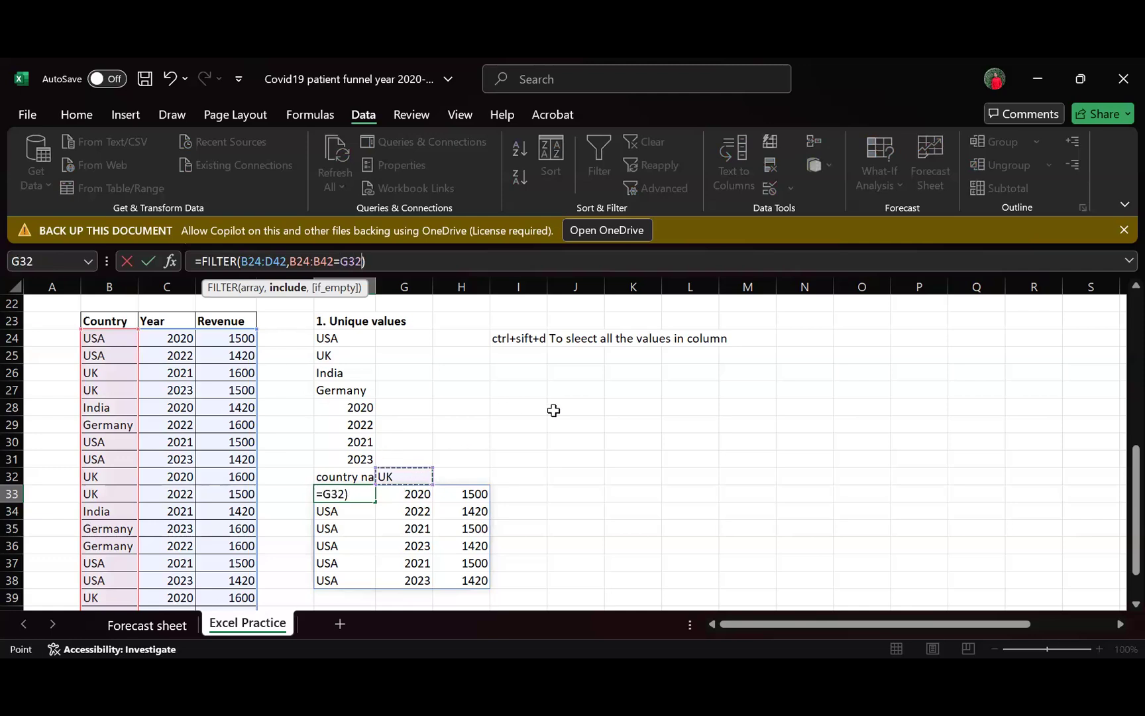
{"action": "key", "text": "Return"}
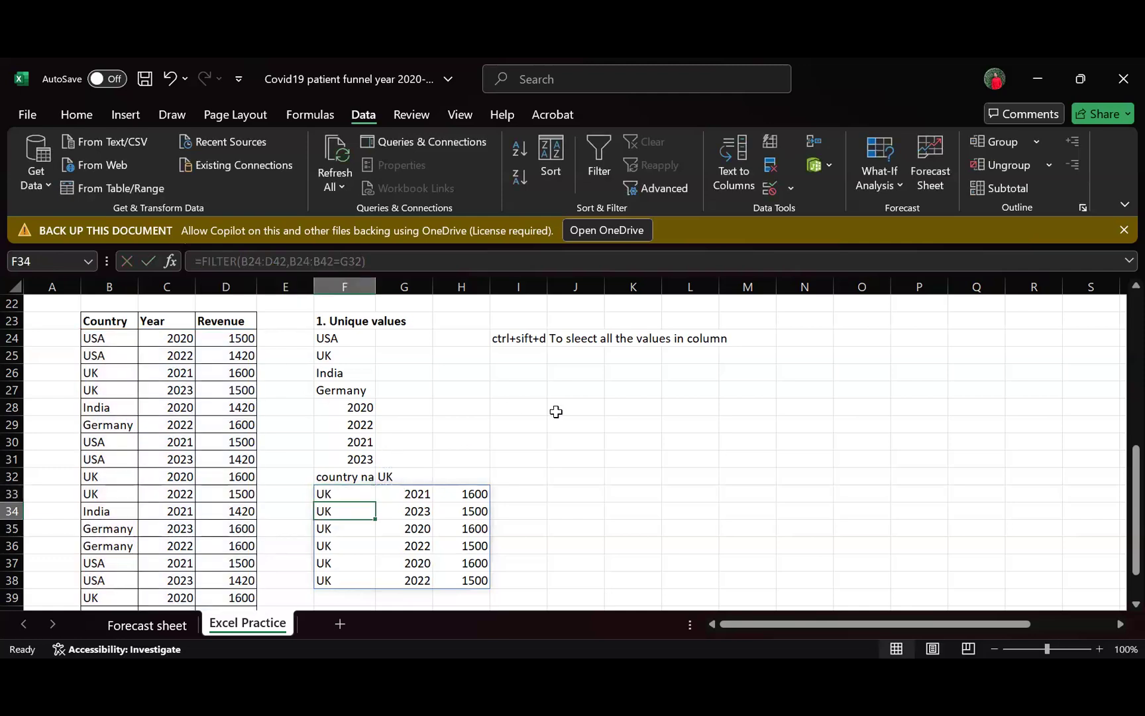
- Test the country dropdown in G32 by choosing UK and finally Germany
{"action": "left_click", "coordinate": [424, 475]}
{"action": "left_click", "coordinate": [440, 477]}
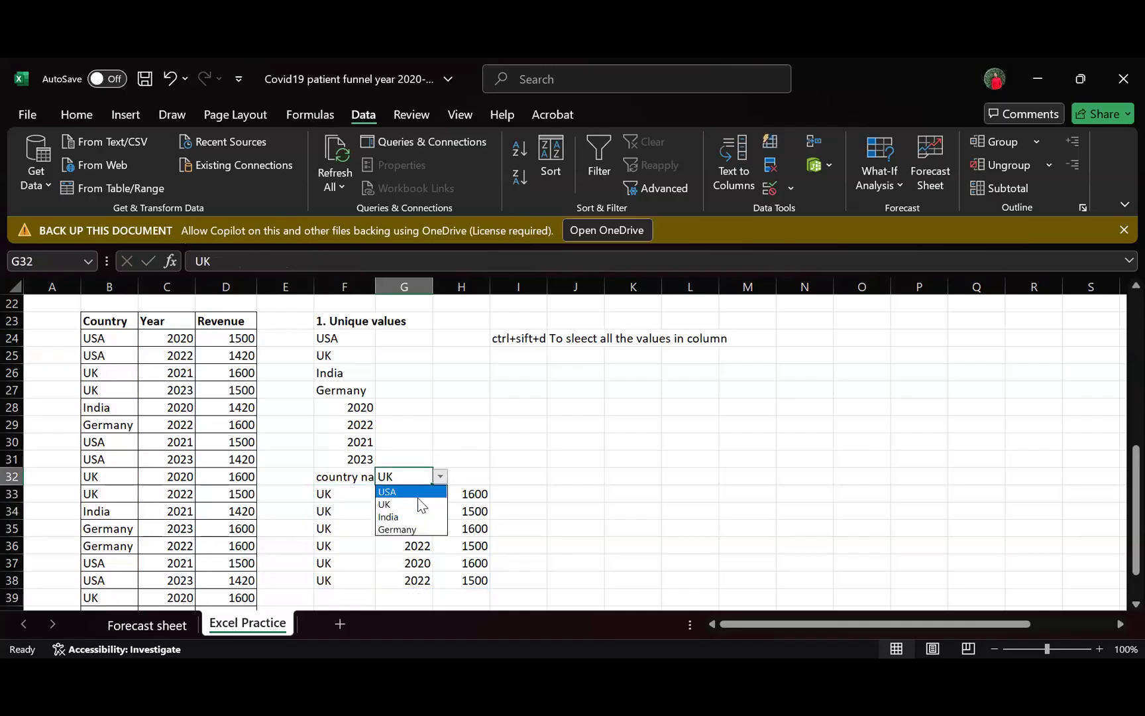
{"action": "left_click", "coordinate": [417, 503]}
{"action": "left_click", "coordinate": [440, 479]}
{"action": "left_click", "coordinate": [408, 529]}
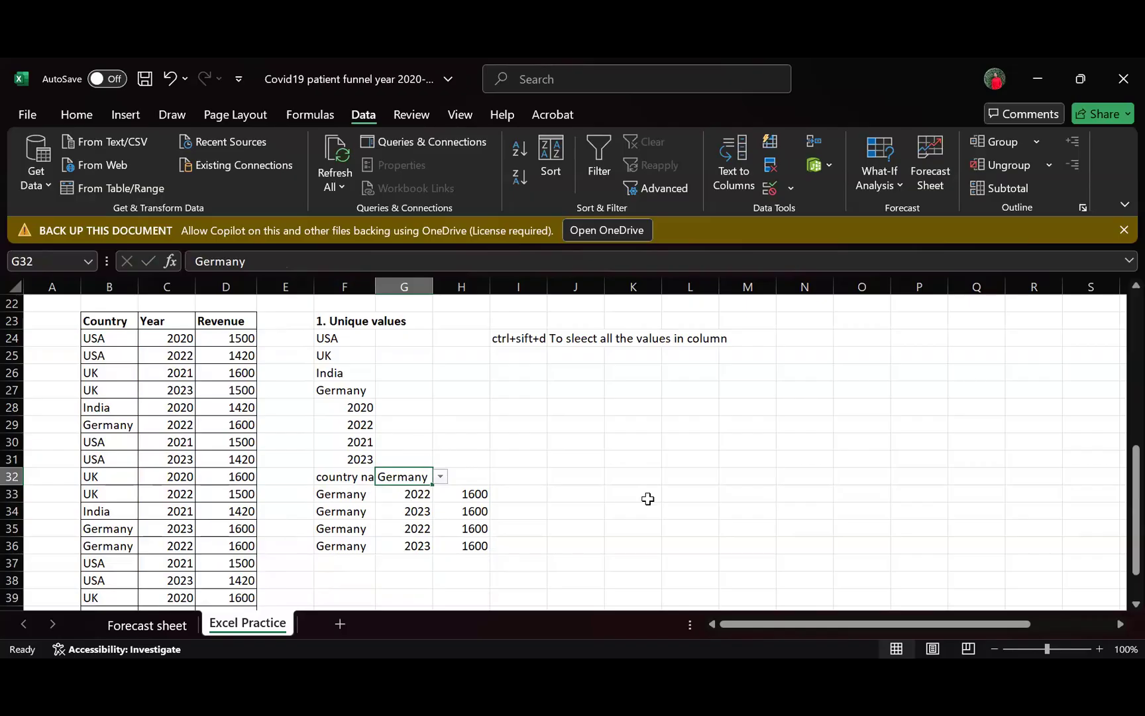
- Autofit column F so its width fits the "country name" label
{"action": "left_click", "coordinate": [335, 477]}
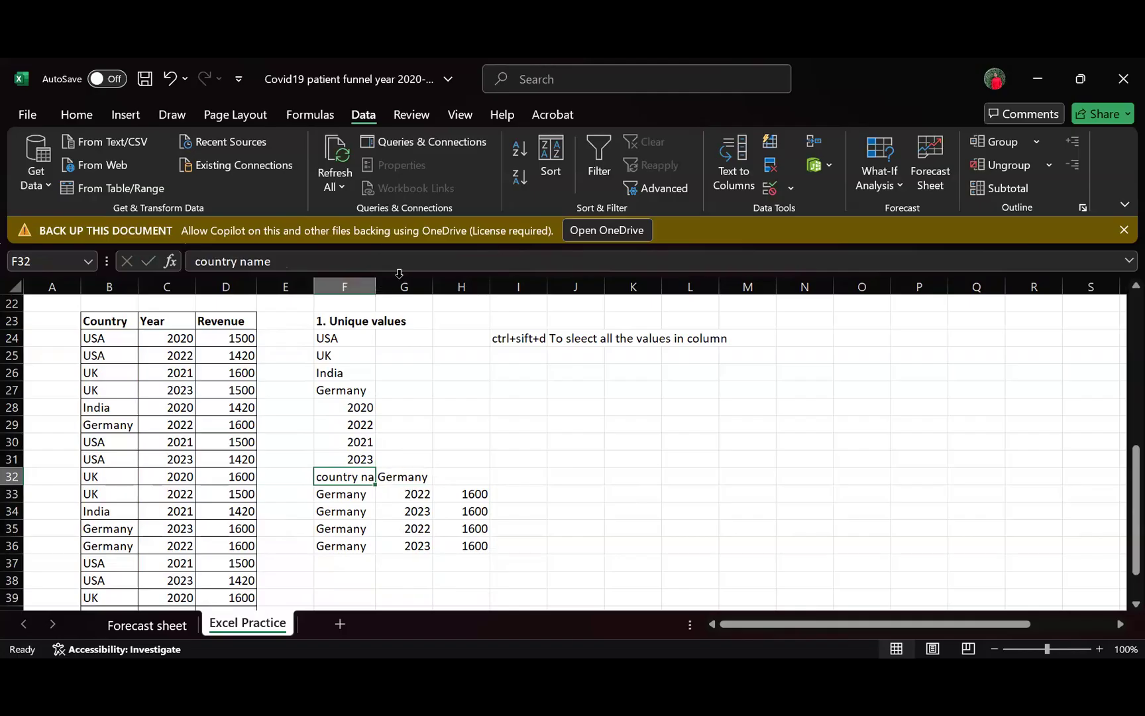
{"action": "double_click", "coordinate": [376, 287]}
{"action": "left_click", "coordinate": [616, 462]}
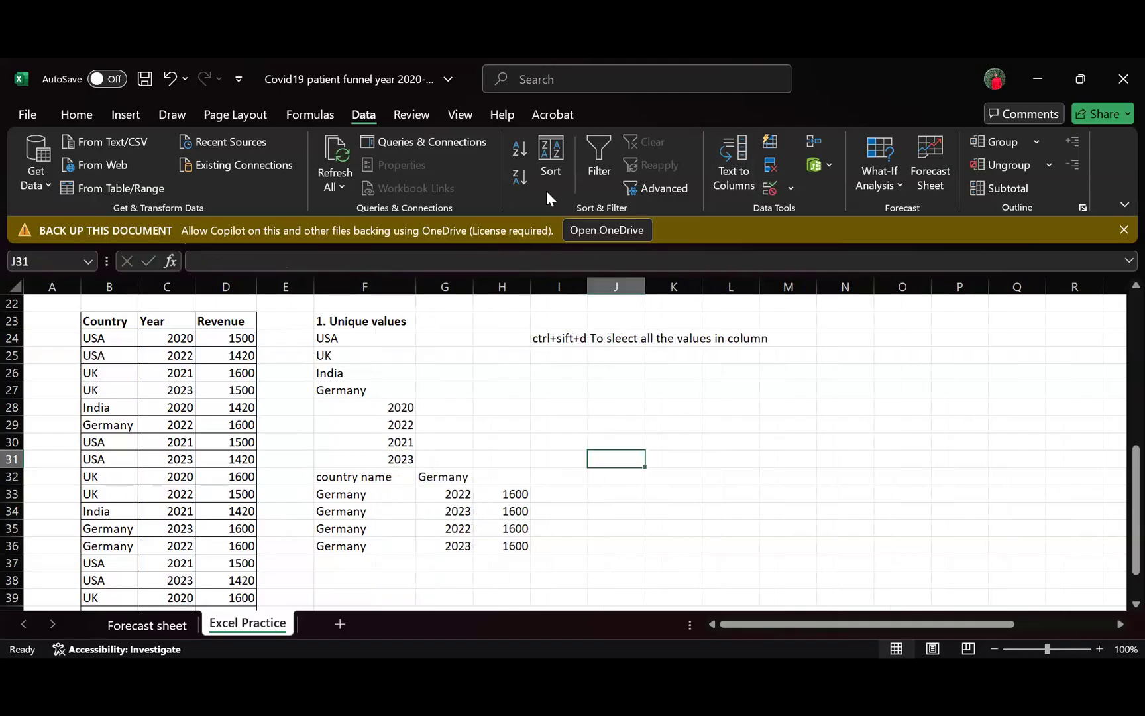
{"action": "left_click", "coordinate": [777, 190]}
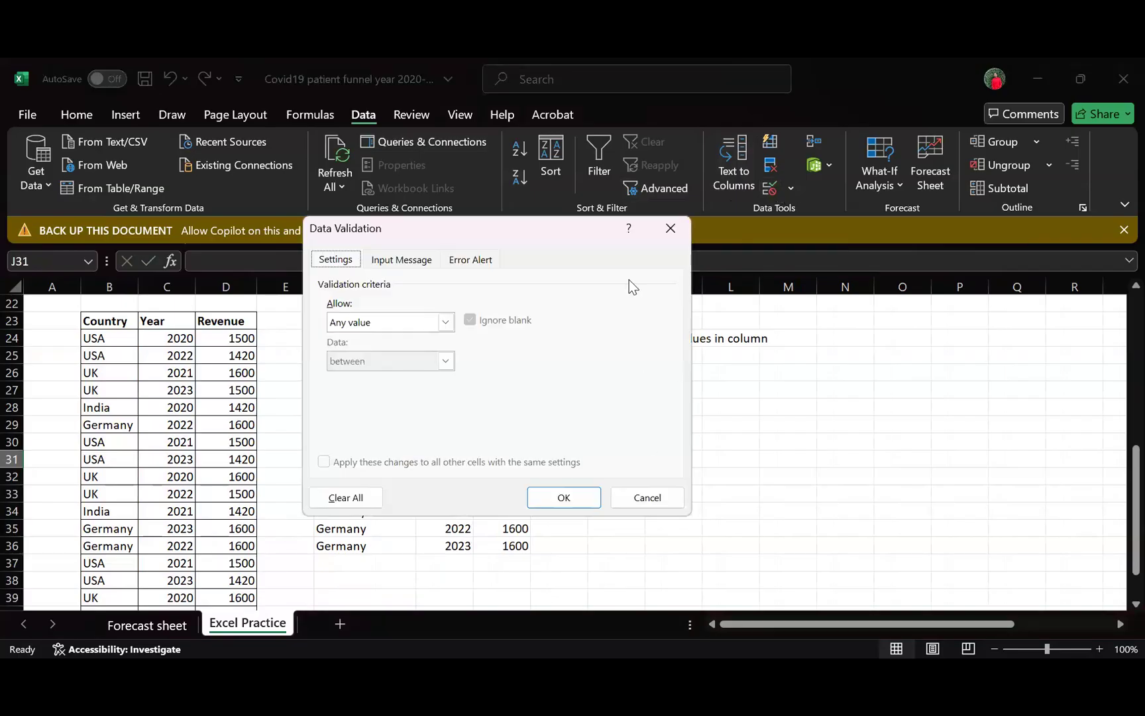
{"action": "left_click", "coordinate": [669, 229]}
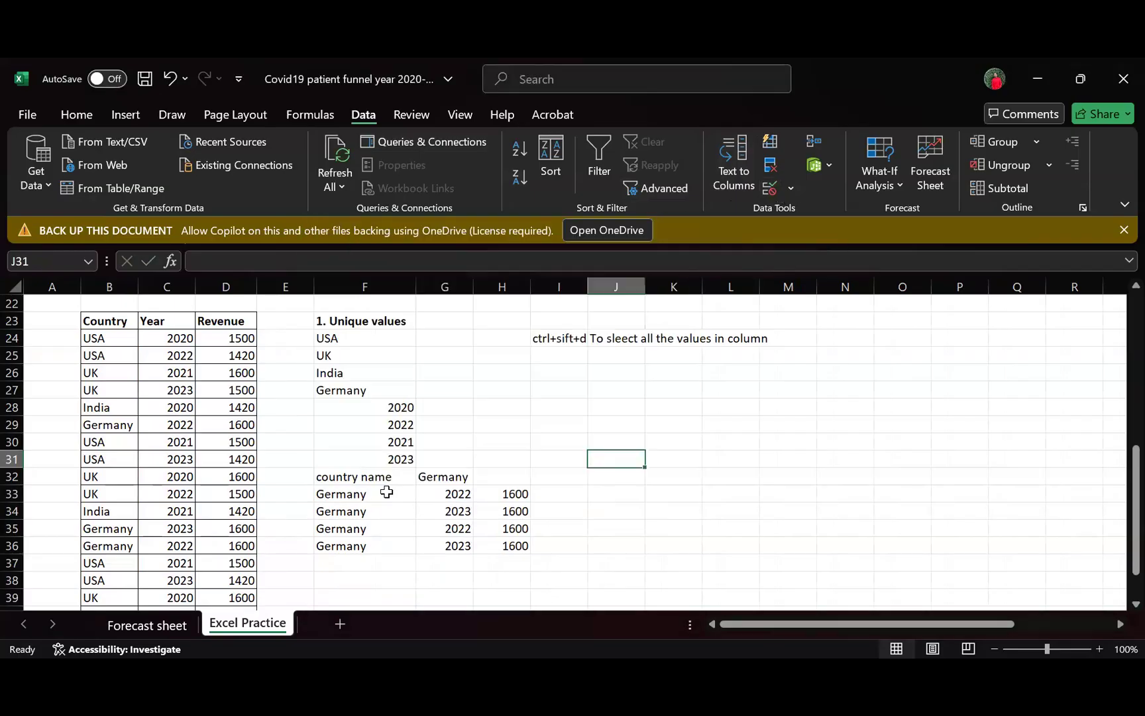
- Open the data validation settings of G32 and clear the list source range, keeping only the equals sign
{"action": "left_click", "coordinate": [454, 470]}
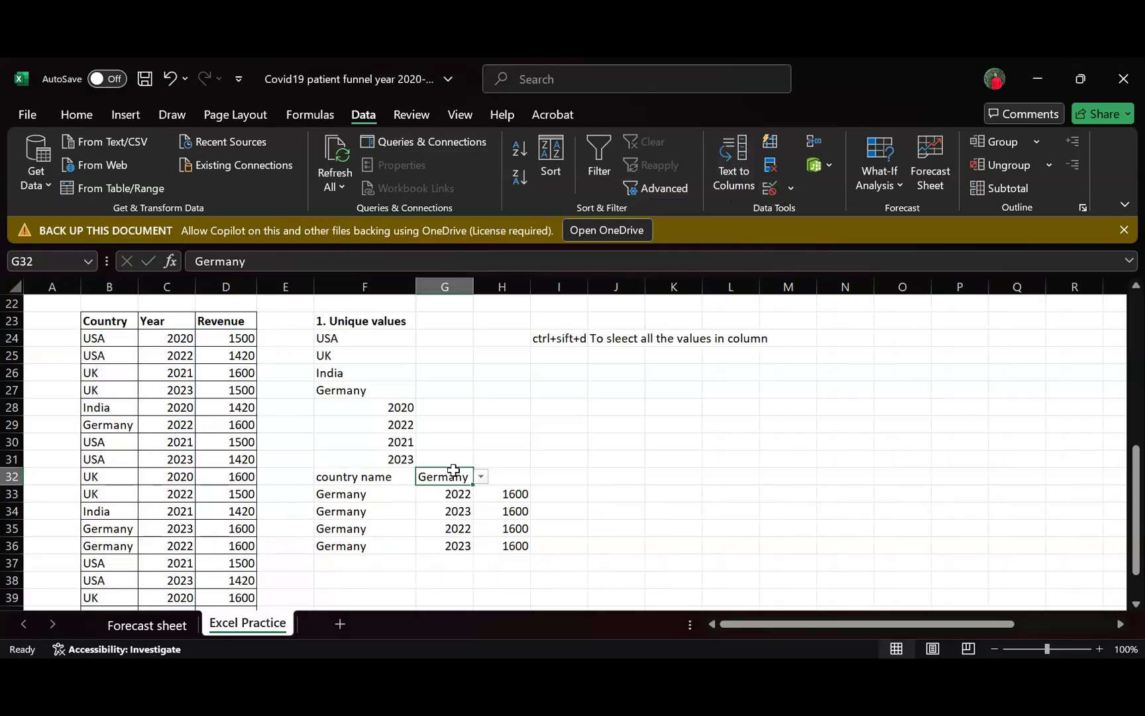
{"action": "left_click", "coordinate": [481, 477]}
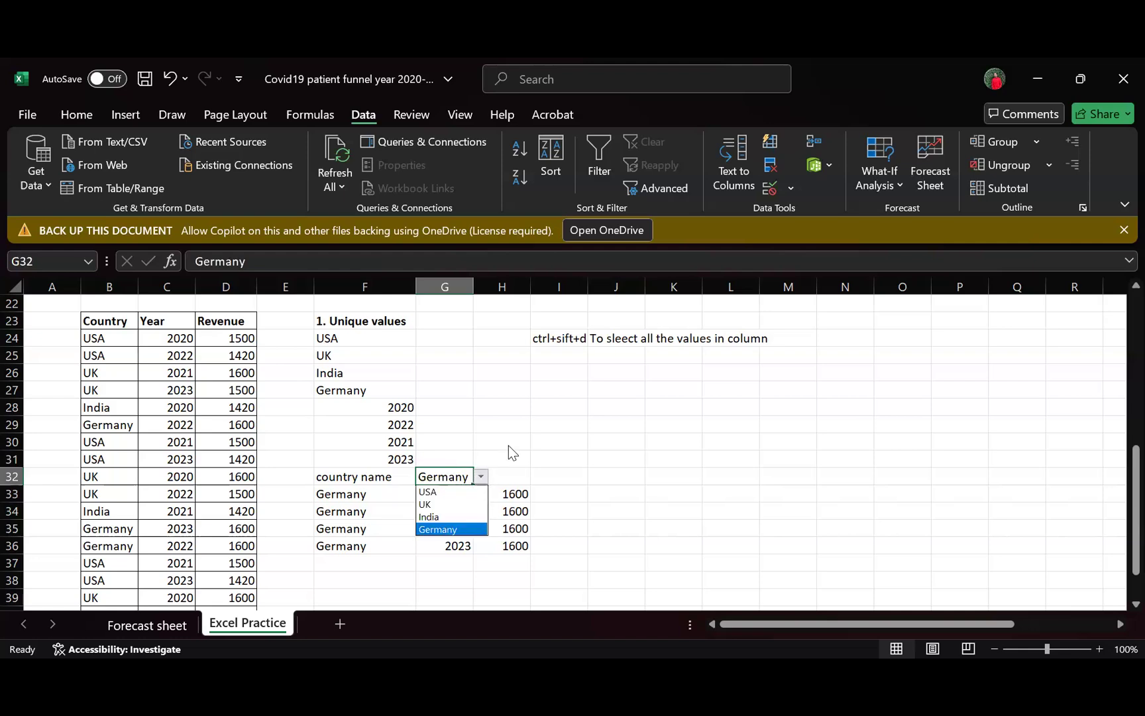
{"action": "key", "text": "Escape"}
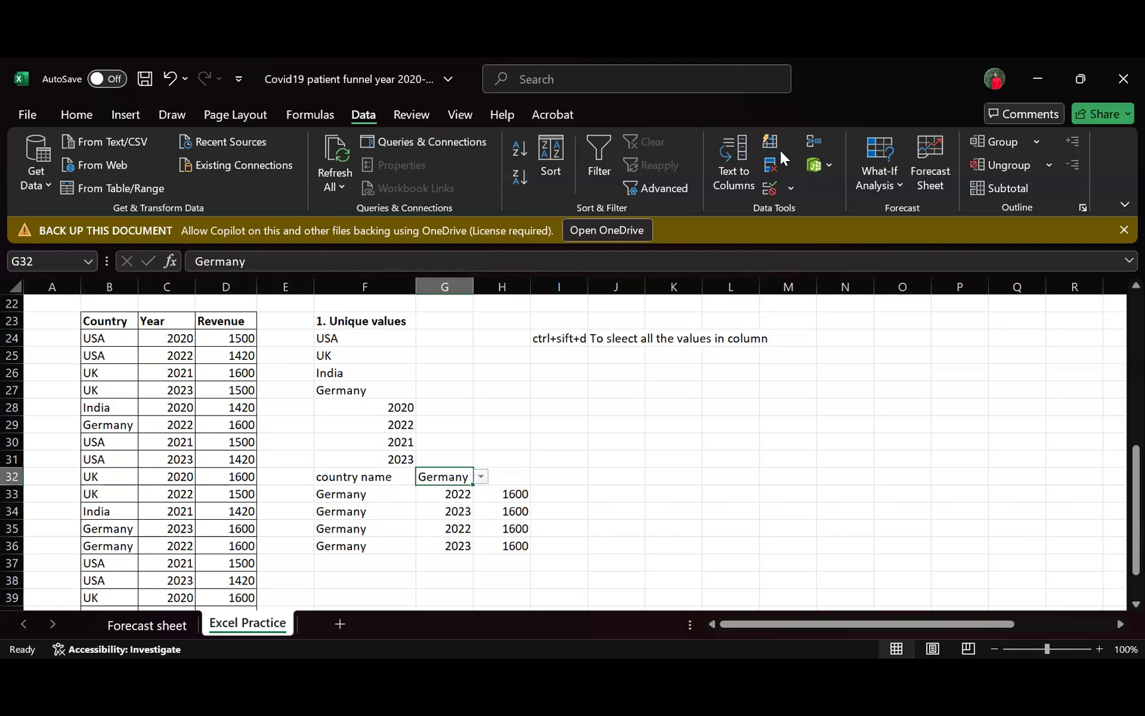
{"action": "left_click", "coordinate": [772, 189]}
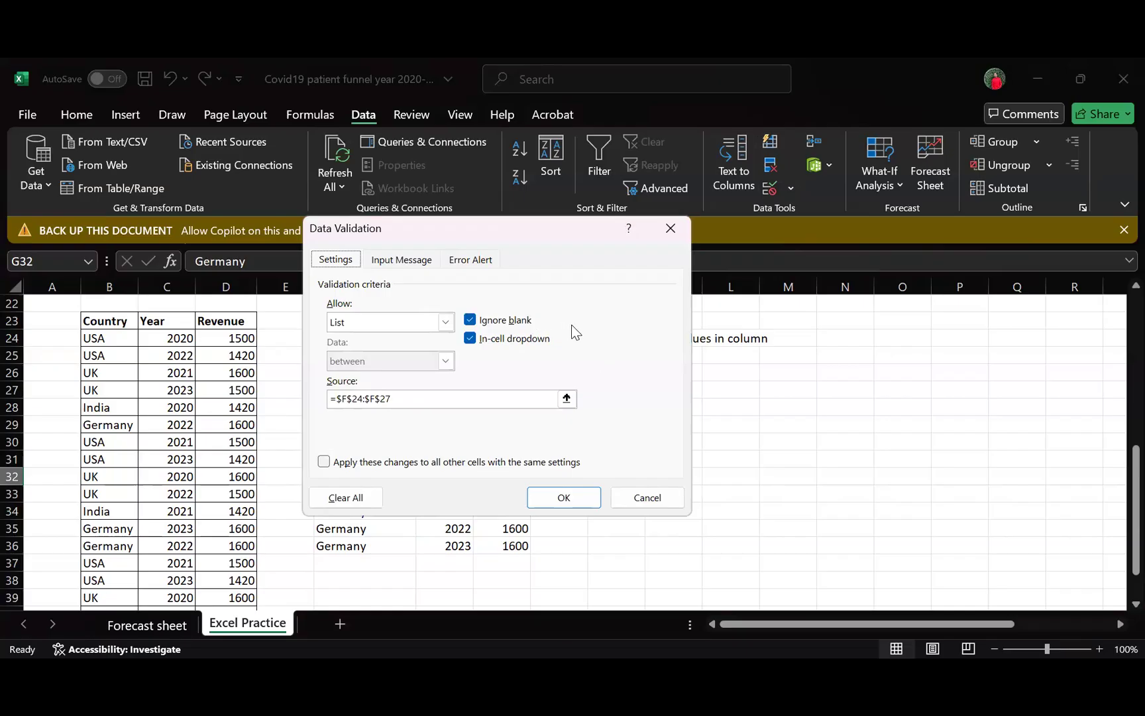
{"action": "left_click", "coordinate": [567, 398]}
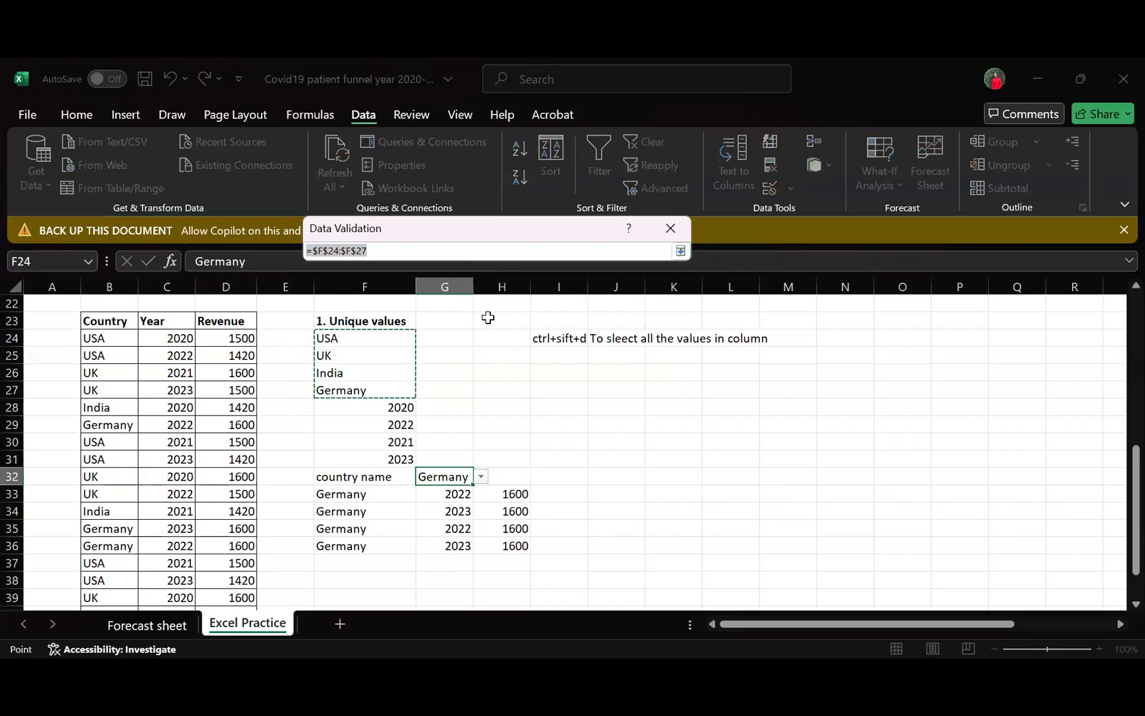
{"action": "left_click", "coordinate": [395, 253]}
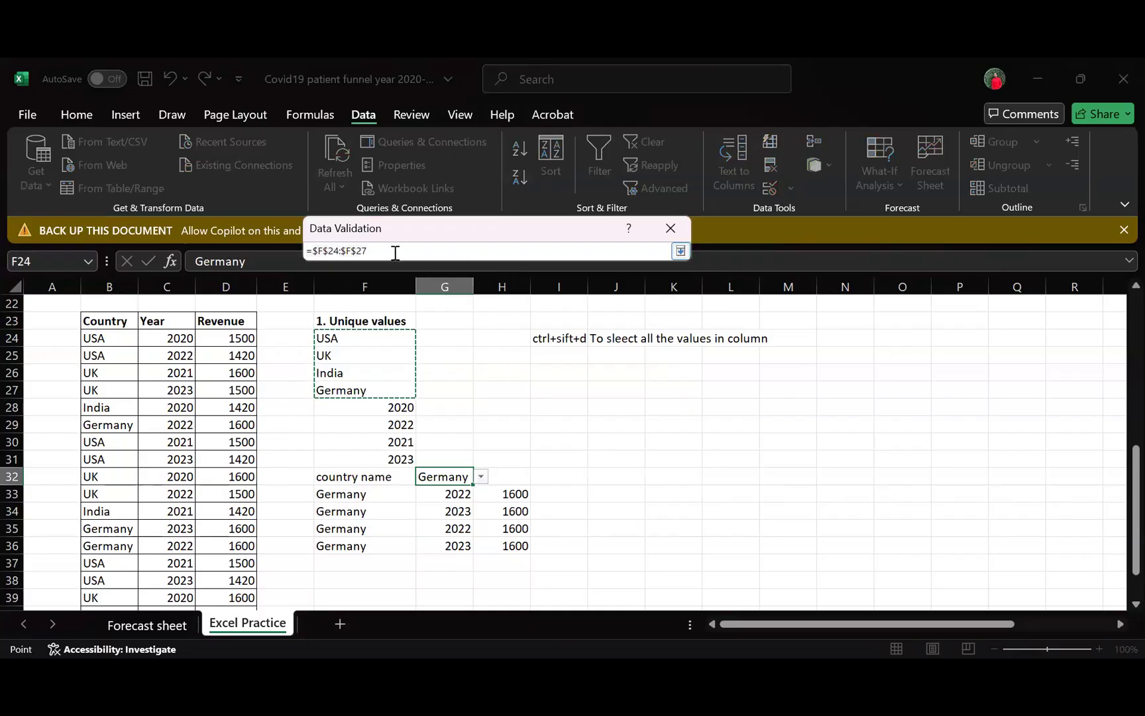
{"action": "key", "text": "BackSpace"}
{"action": "key", "text": "BackSpace"}
{"action": "key", "text": "BackSpace"}
{"action": "key", "text": "BackSpace"}
{"action": "key", "text": "BackSpace"}
{"action": "key", "text": "BackSpace"}
{"action": "key", "text": "BackSpace"}
{"action": "key", "text": "BackSpace"}
{"action": "key", "text": "BackSpace"}
{"action": "key", "text": "BackSpace"}
{"action": "key", "text": "BackSpace"}
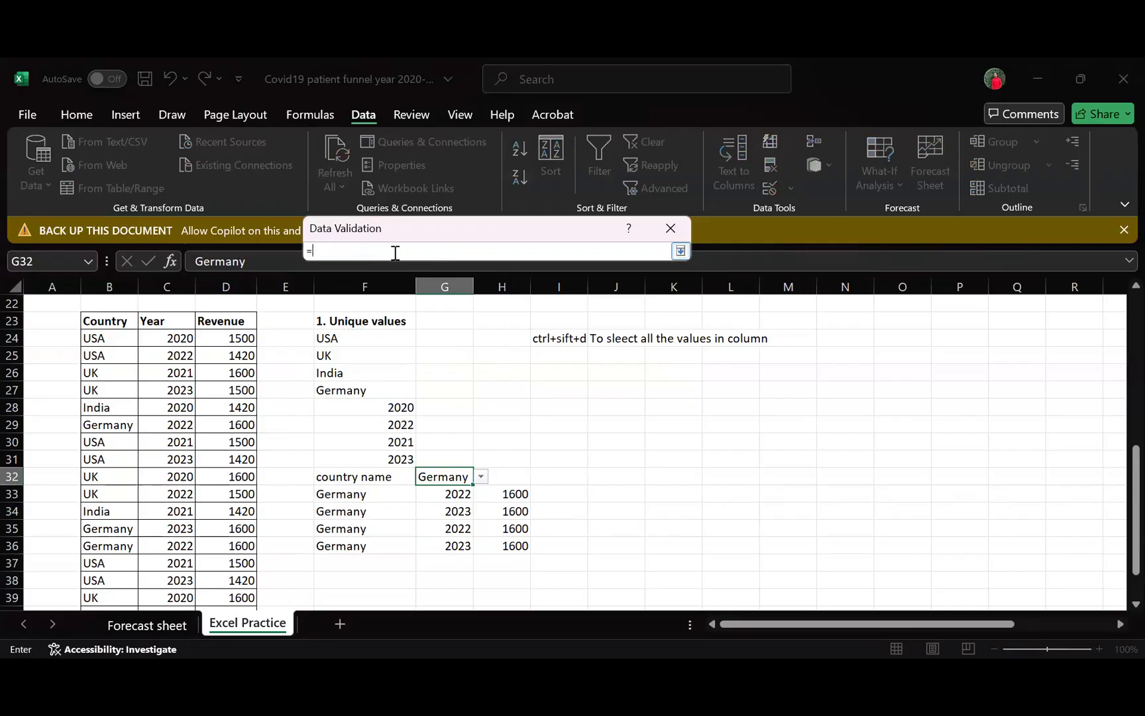
- Set the list source of G32 to =unique($B$24:$B$42) and apply the validation despite the warning
{"action": "type", "text": "unique("}
{"action": "left_click", "coordinate": [99, 337]}
{"action": "key", "text": "ctrl+shift+Down"}
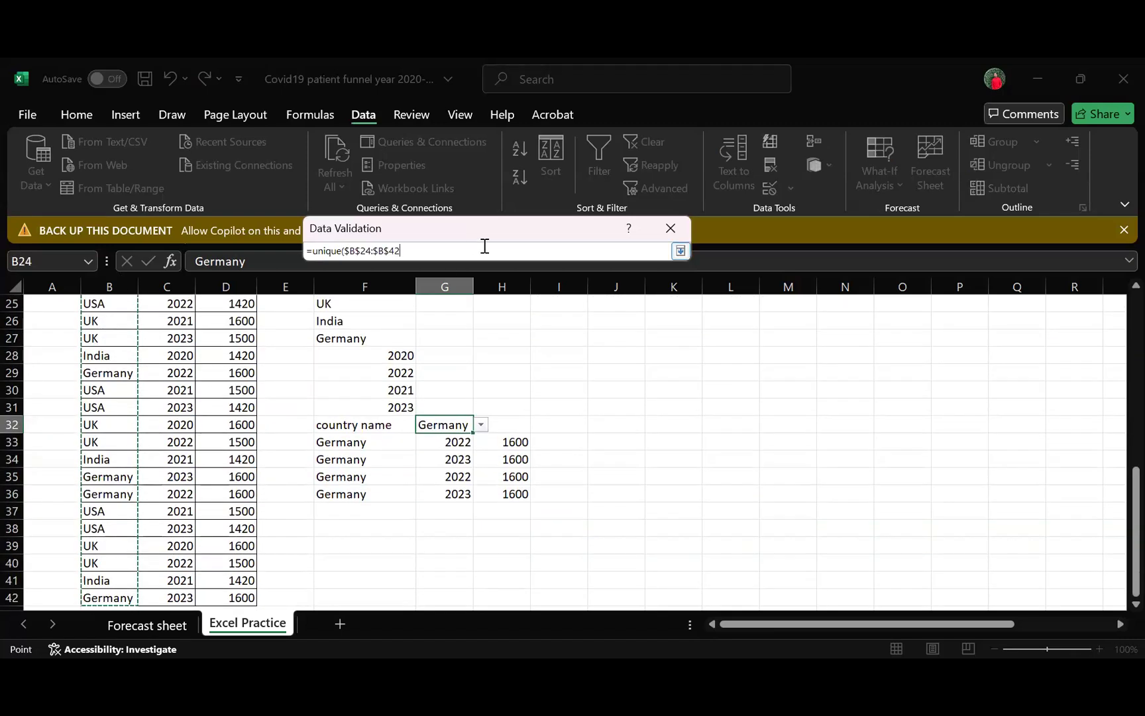
{"action": "type", "text": ")"}
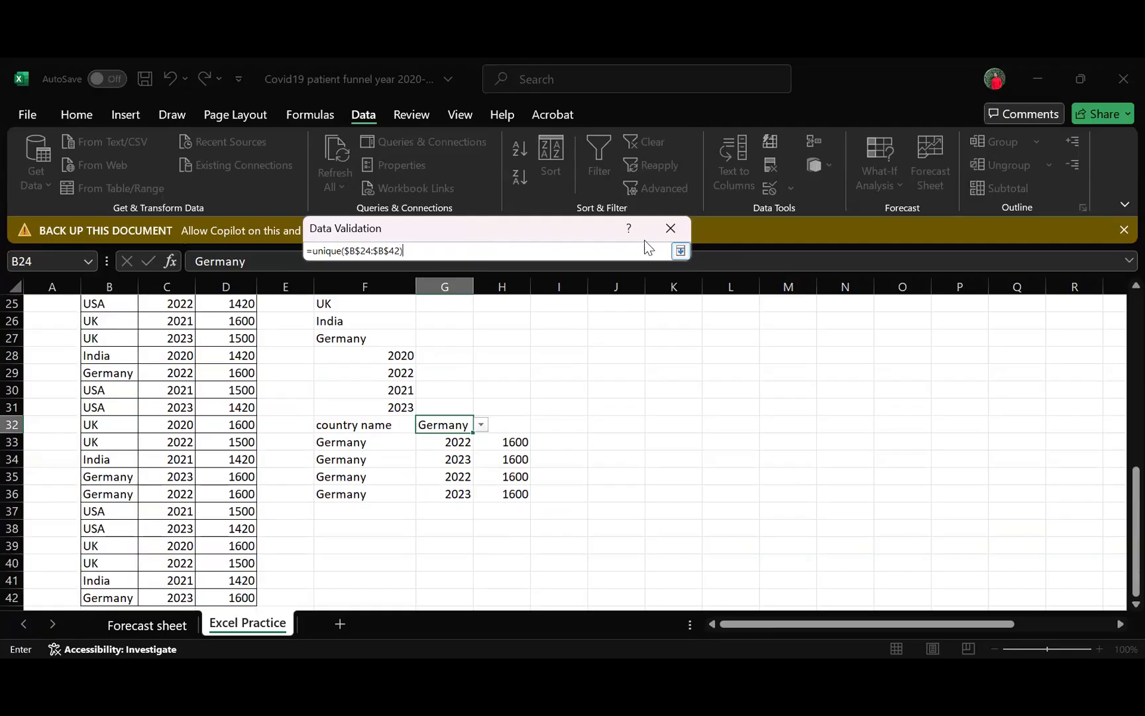
{"action": "left_click", "coordinate": [682, 252]}
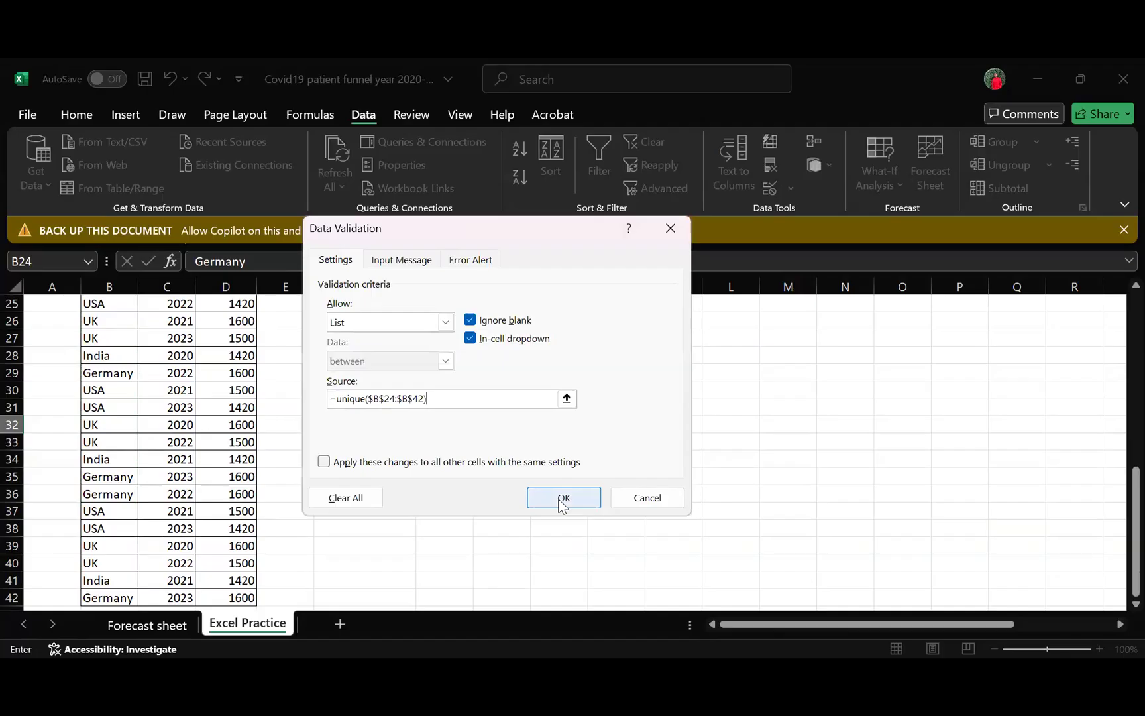
{"action": "left_click", "coordinate": [562, 499]}
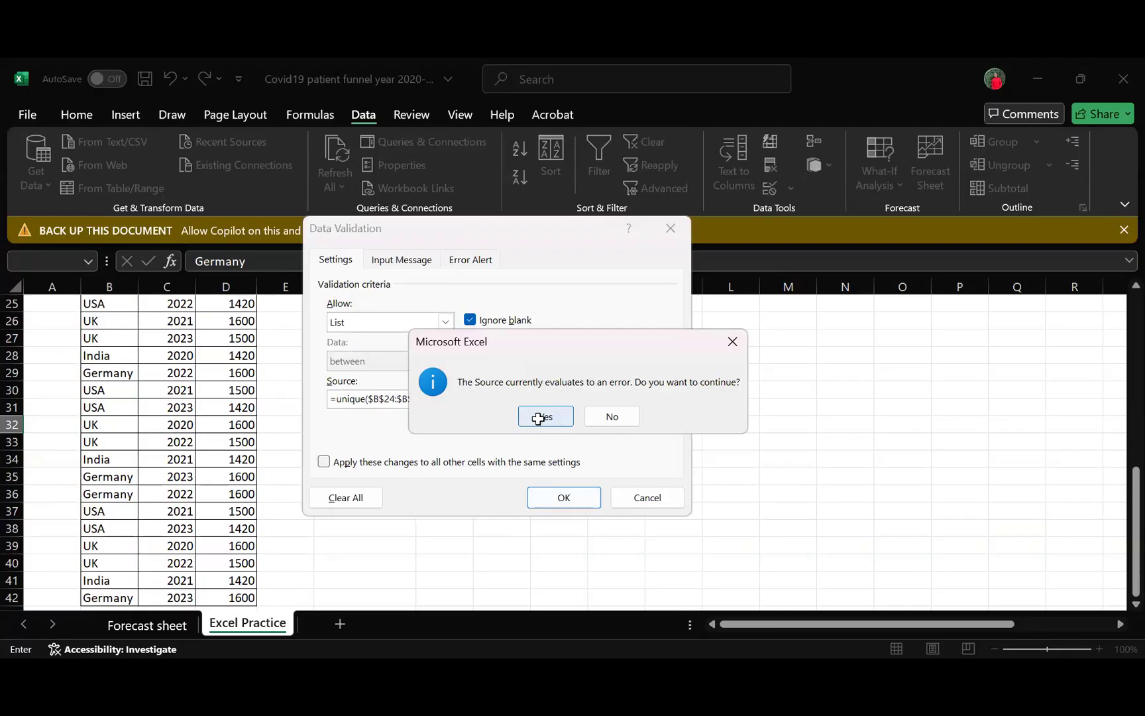
{"action": "left_click", "coordinate": [543, 418]}
- Try opening the country dropdown in G32 to check the UNIQUE-based list source
{"action": "left_click", "coordinate": [516, 411]}
{"action": "left_click", "coordinate": [472, 427]}
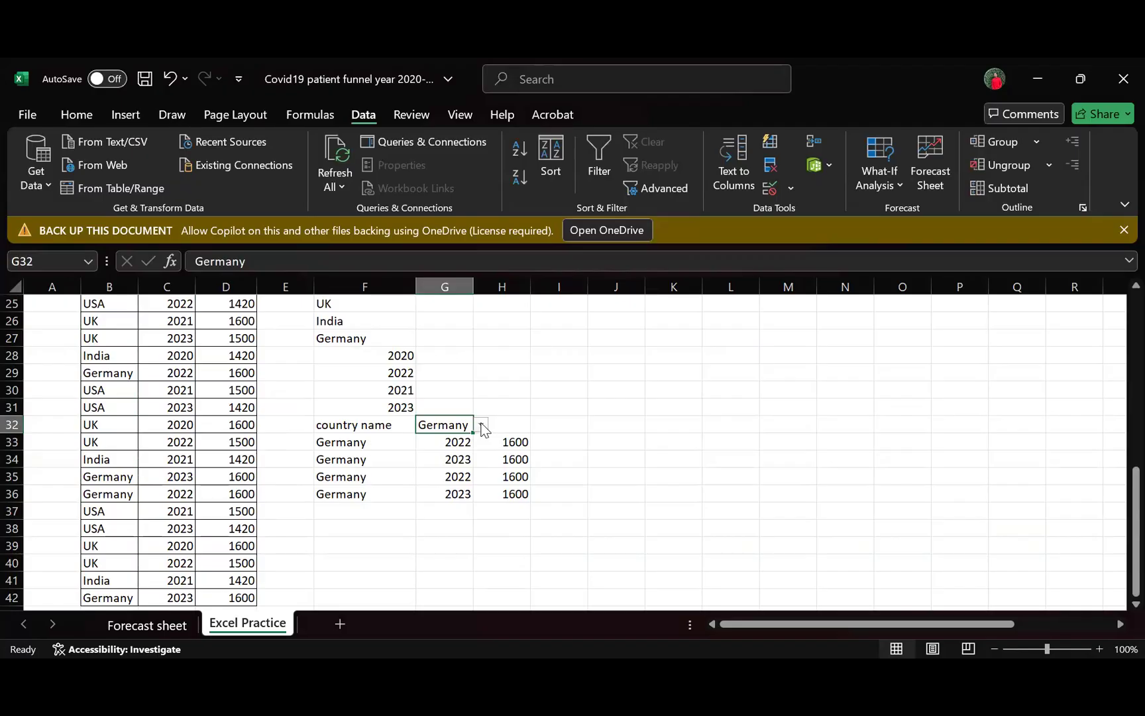
{"action": "left_click", "coordinate": [452, 437]}
{"action": "left_click", "coordinate": [463, 423]}
- Examine the existing dropdowns for Country in F13, Year in F14 and I14, and Region in I13
{"action": "scroll", "coordinate": [598, 473], "scroll_direction": "up", "scroll_amount": 1}
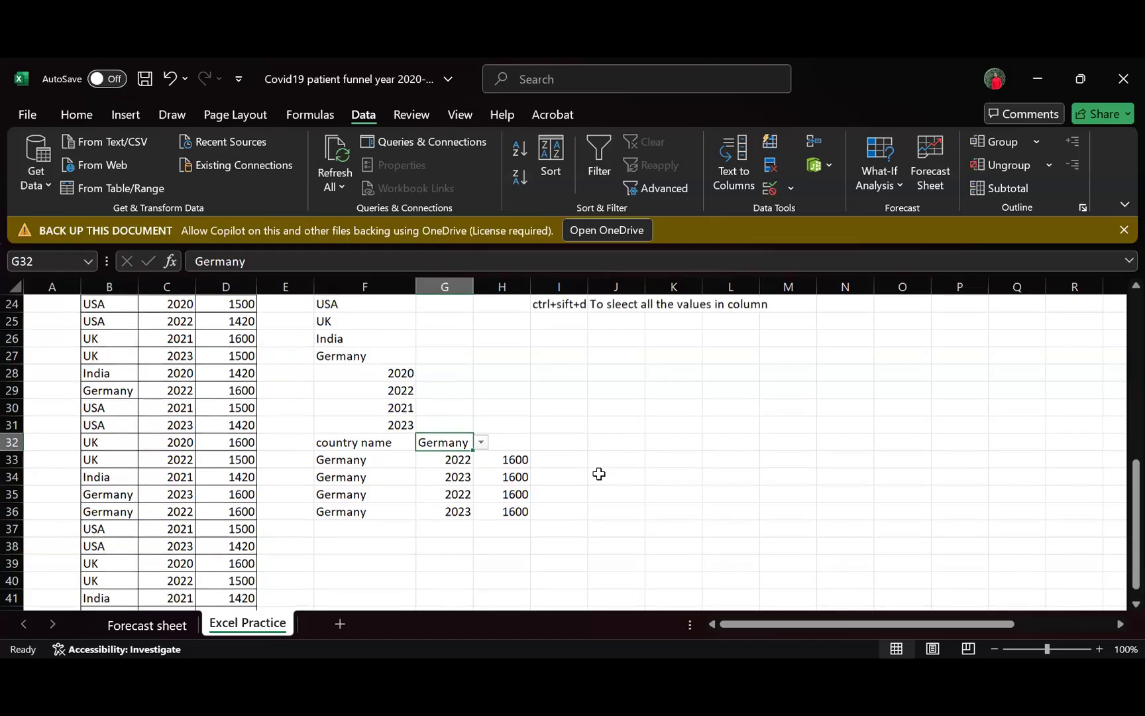
{"action": "scroll", "coordinate": [598, 473], "scroll_direction": "up", "scroll_amount": 7}
{"action": "scroll", "coordinate": [447, 405], "scroll_direction": "down", "scroll_amount": 3}
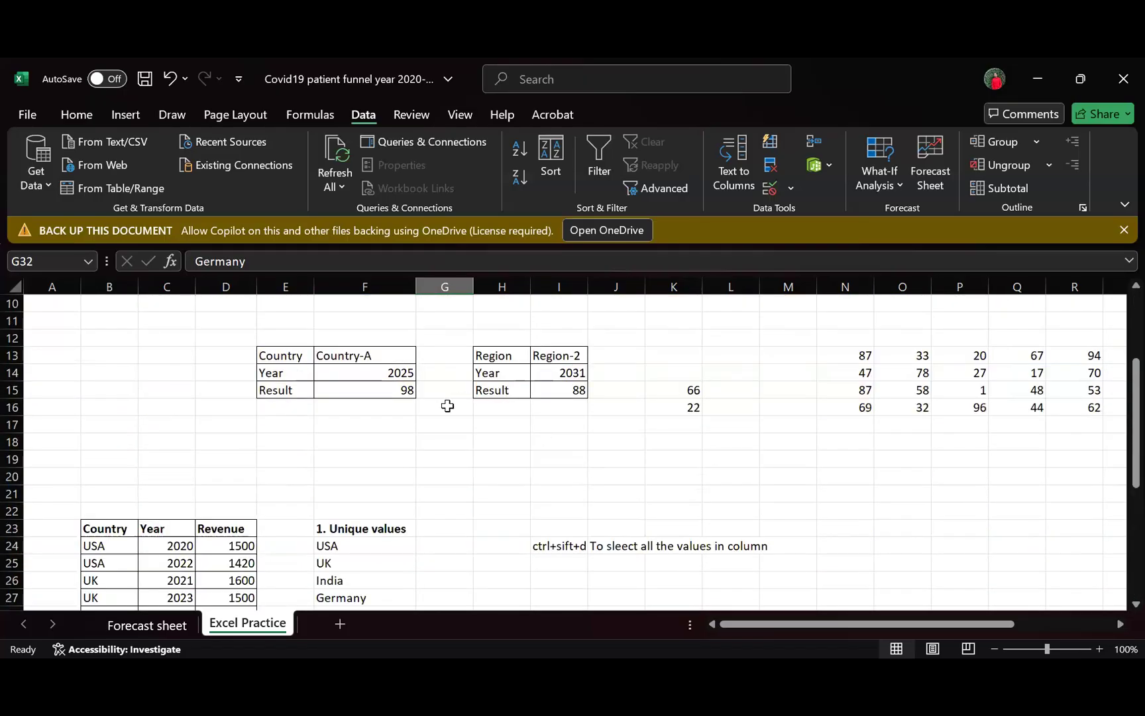
{"action": "left_click", "coordinate": [389, 358]}
{"action": "left_click", "coordinate": [423, 358]}
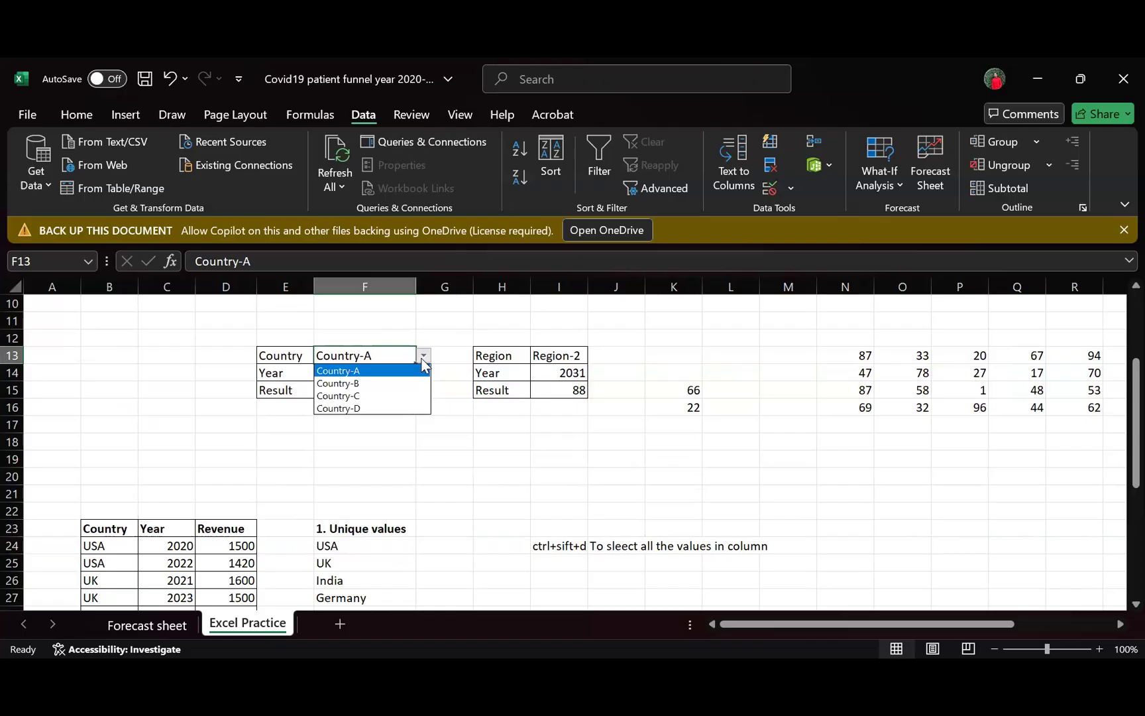
{"action": "left_click", "coordinate": [386, 472]}
{"action": "left_click", "coordinate": [386, 374]}
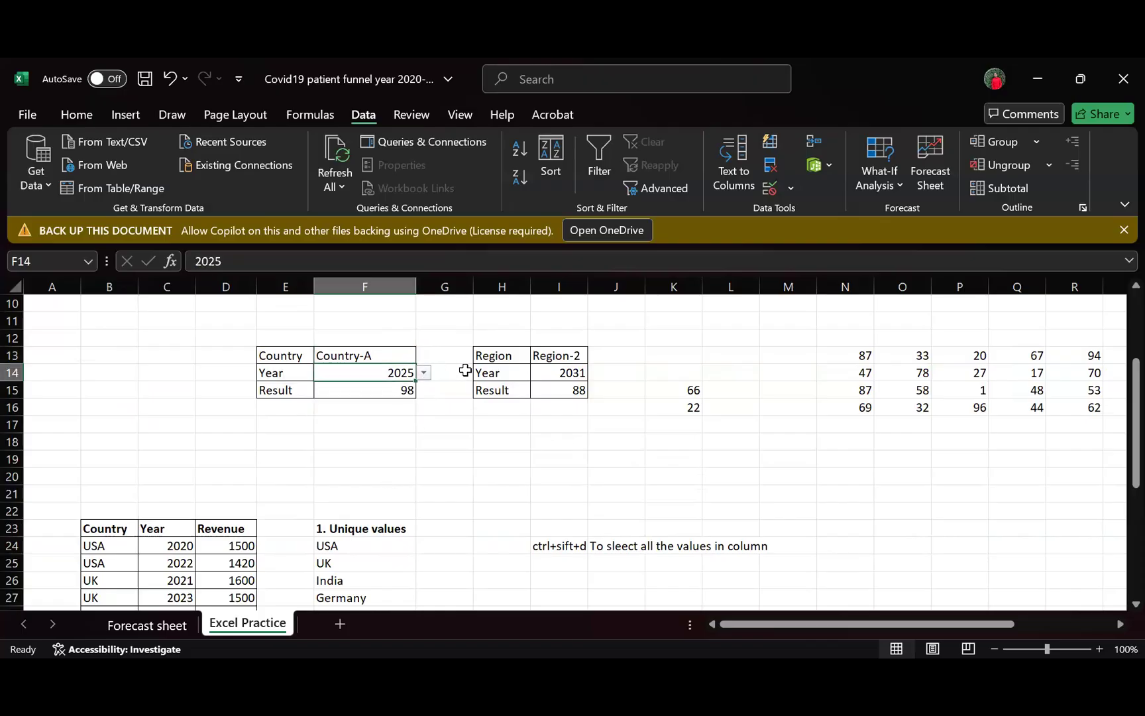
{"action": "left_click", "coordinate": [570, 373]}
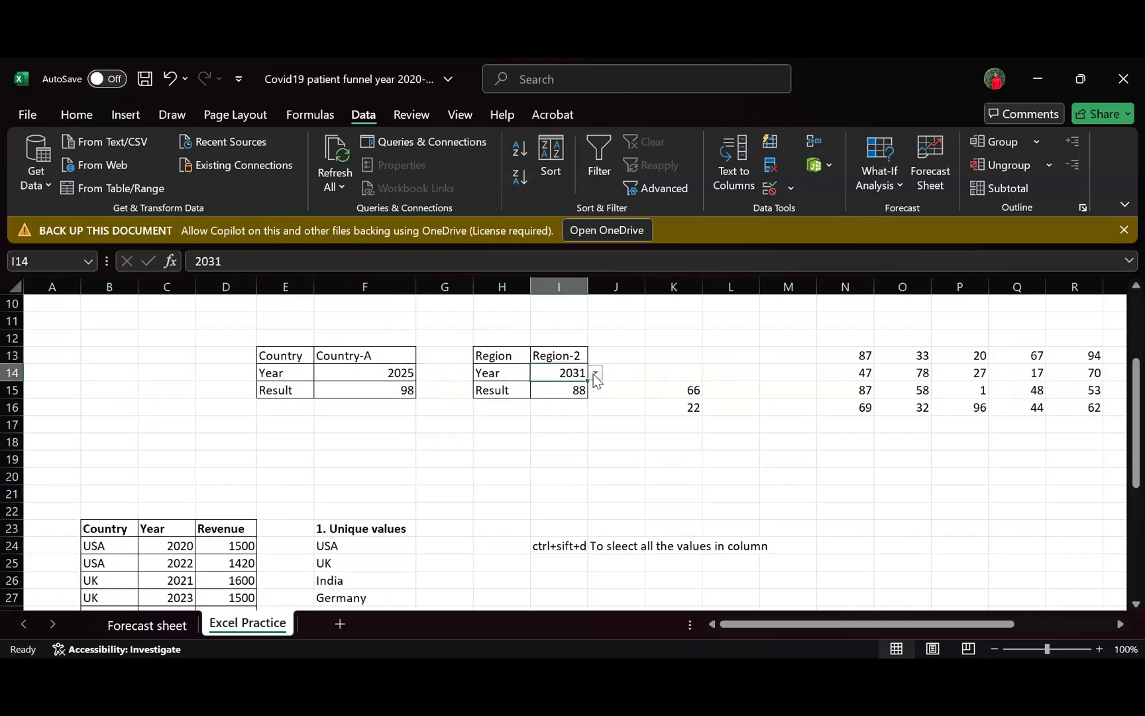
{"action": "left_click", "coordinate": [597, 375]}
{"action": "left_click", "coordinate": [575, 358]}
{"action": "left_click", "coordinate": [576, 358]}
{"action": "left_click", "coordinate": [595, 356]}
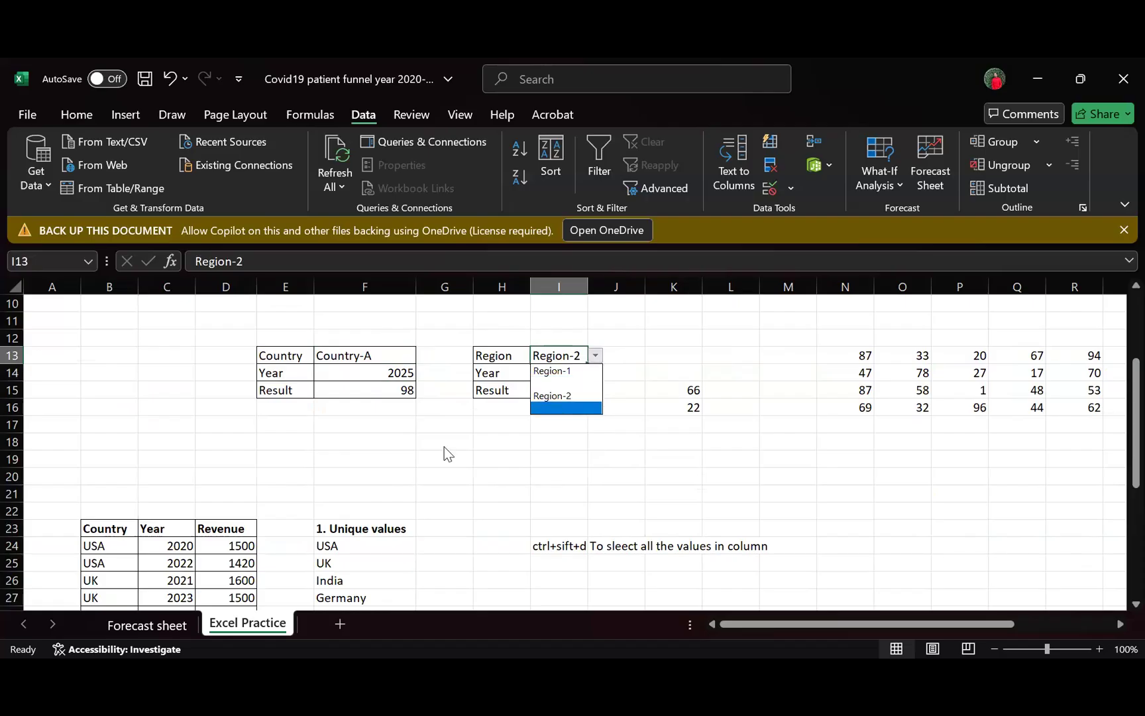
{"action": "key", "text": "Escape"}
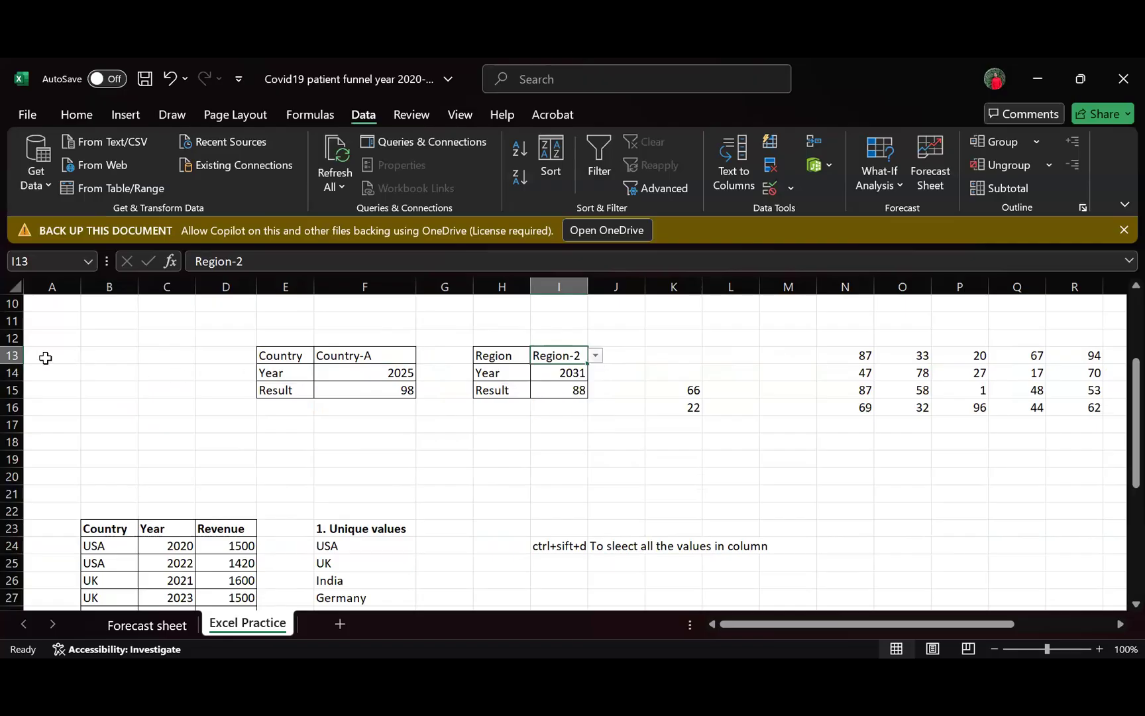
{"action": "scroll", "coordinate": [92, 360], "scroll_direction": "up", "scroll_amount": 3}
{"action": "scroll", "coordinate": [585, 478], "scroll_direction": "down", "scroll_amount": 8}
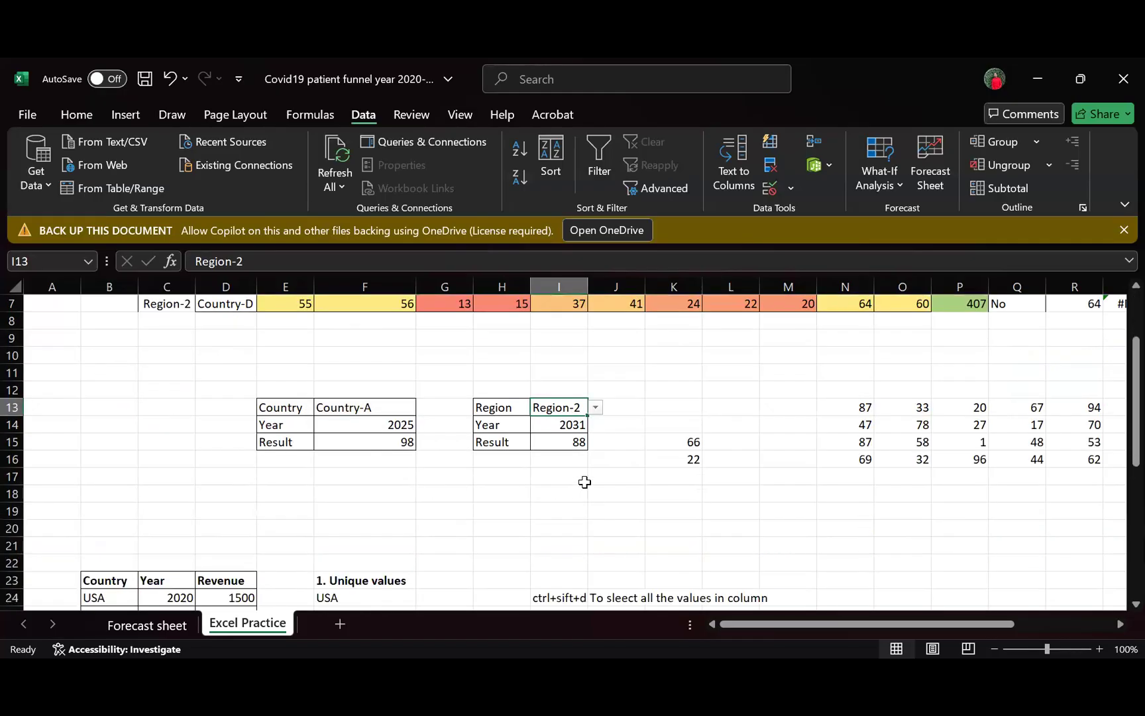
{"action": "scroll", "coordinate": [588, 466], "scroll_direction": "down", "scroll_amount": 4}
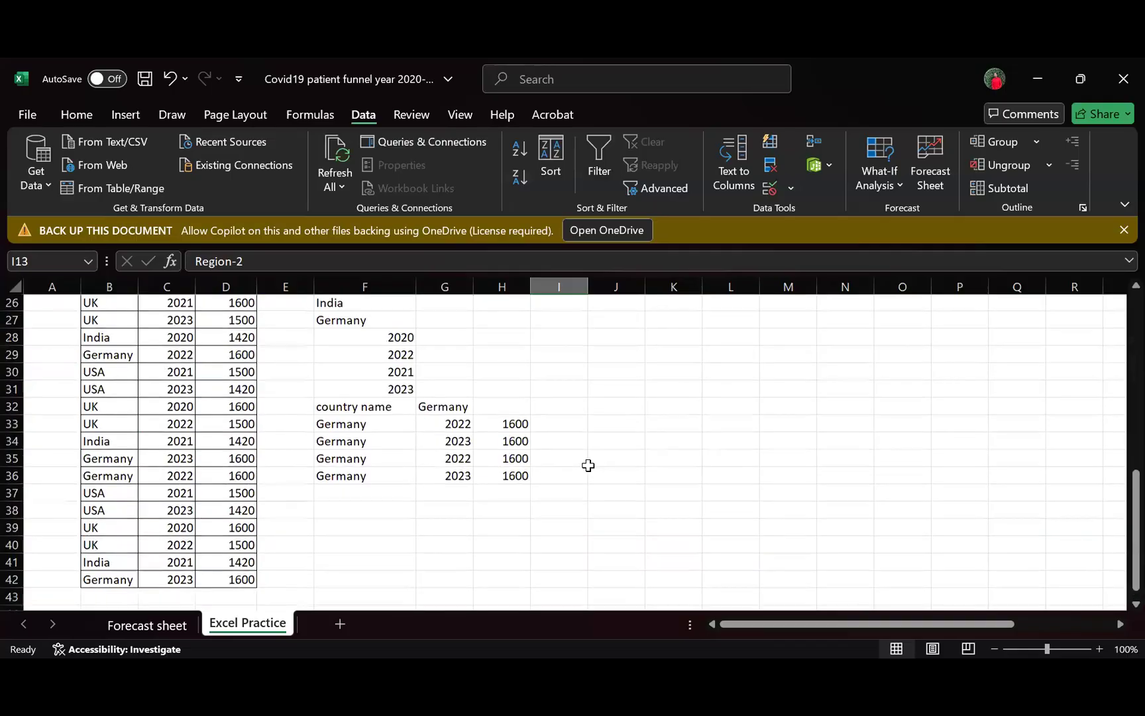
{"action": "scroll", "coordinate": [593, 457], "scroll_direction": "up", "scroll_amount": 3}
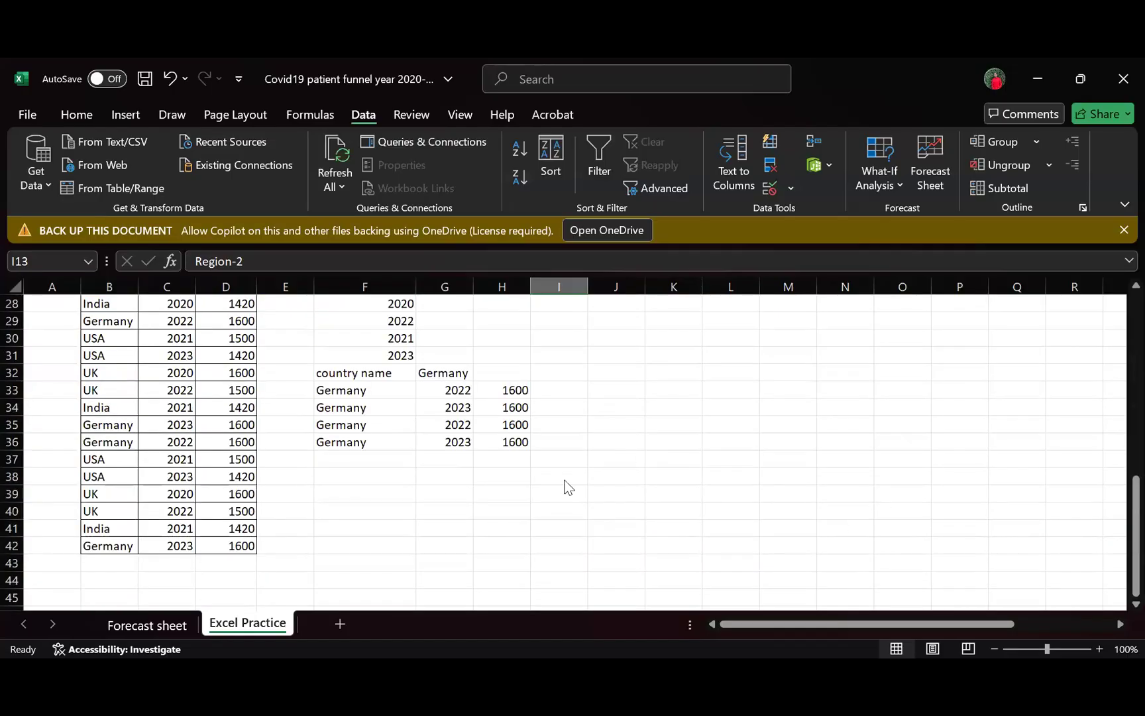
{"action": "scroll", "coordinate": [476, 445], "scroll_direction": "up", "scroll_amount": 1}
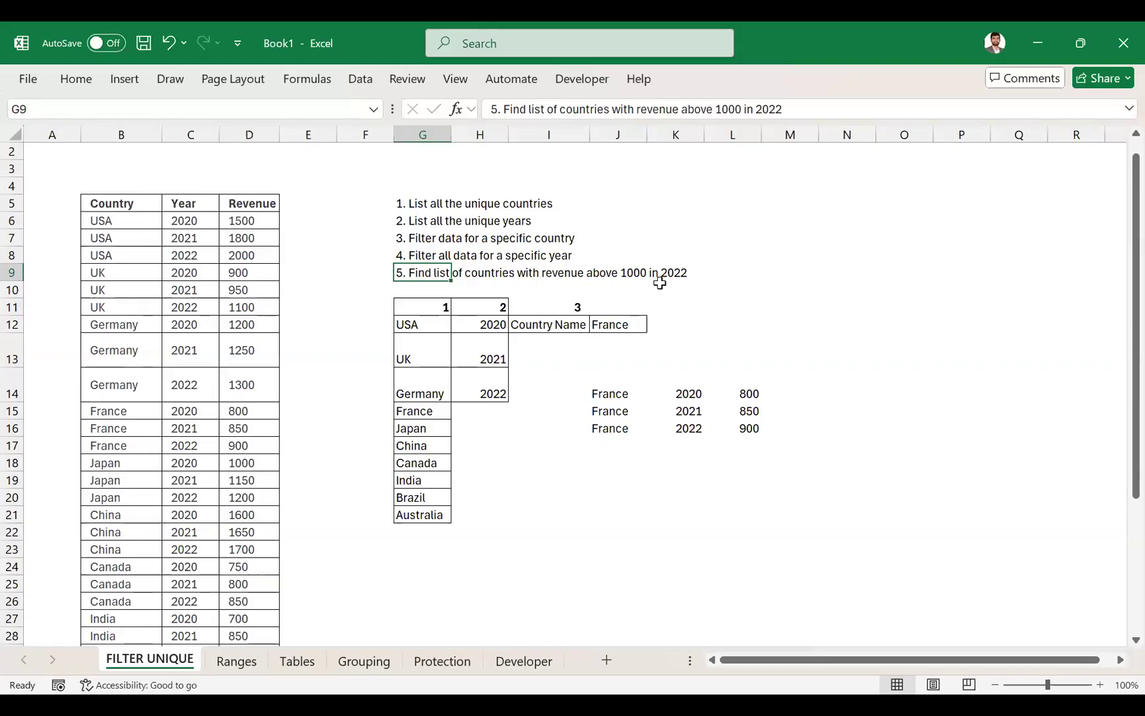
{"action": "left_click", "coordinate": [633, 273]}
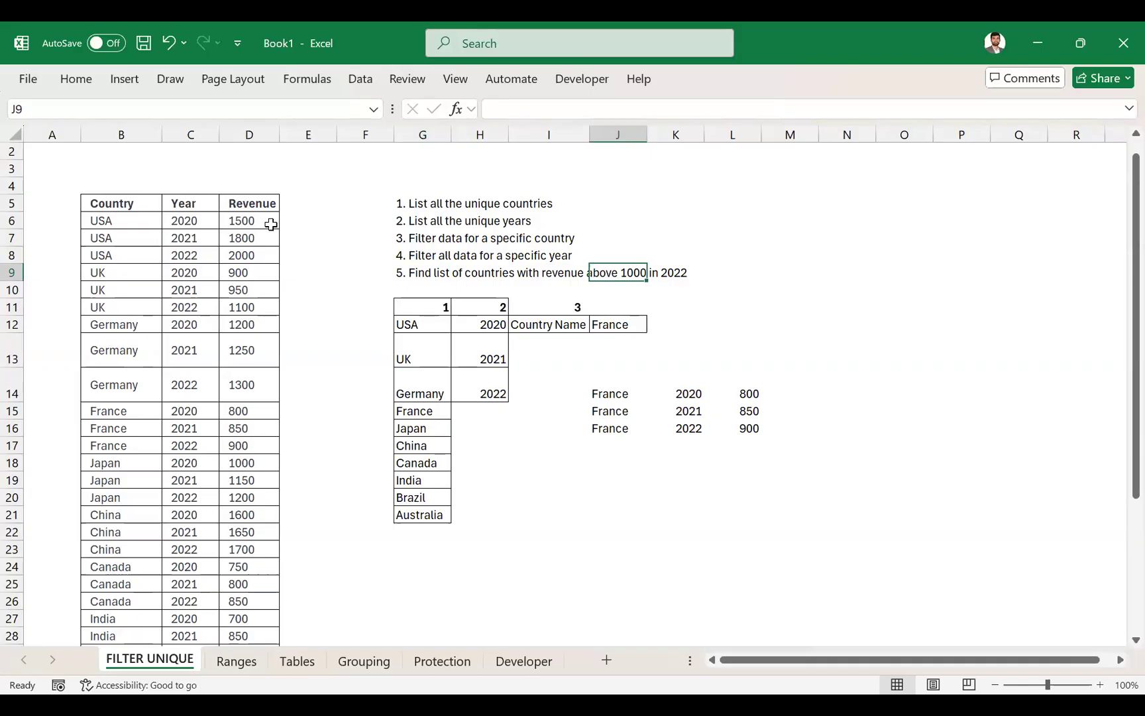
{"action": "left_click", "coordinate": [399, 273]}
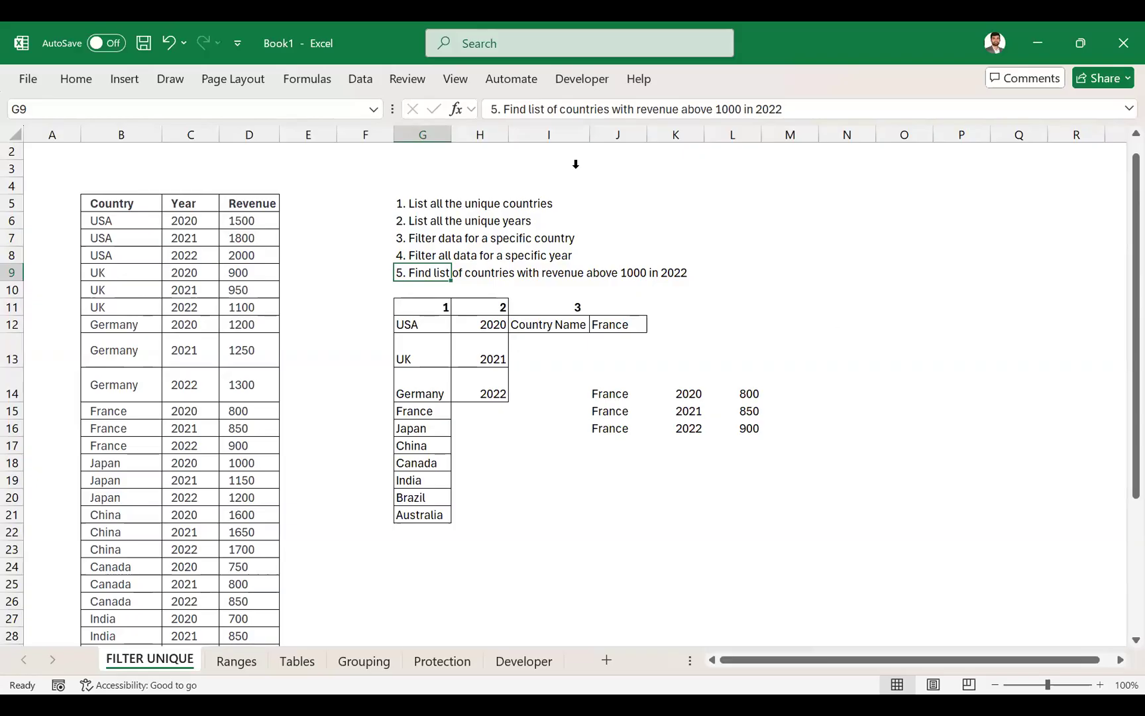
{"action": "left_click", "coordinate": [537, 134]}
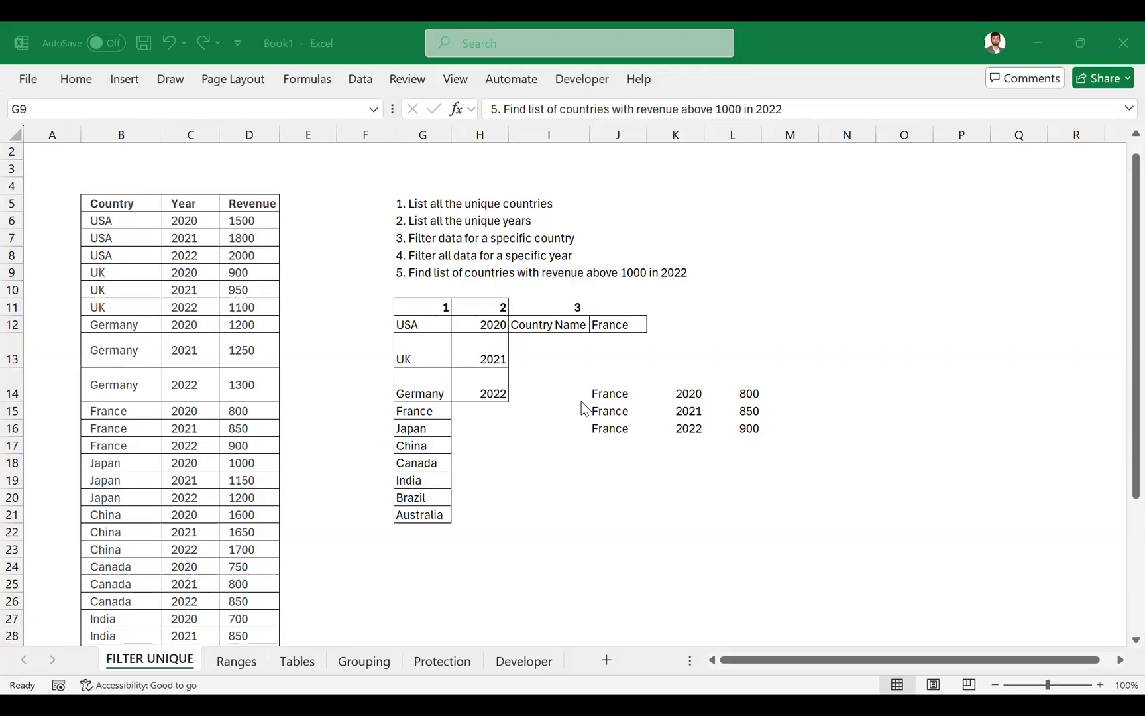
- Start a FILTER formula in H23 of the FILTER UNIQUE sheet with the country range B6:B35 as its array
{"action": "left_click", "coordinate": [469, 550]}
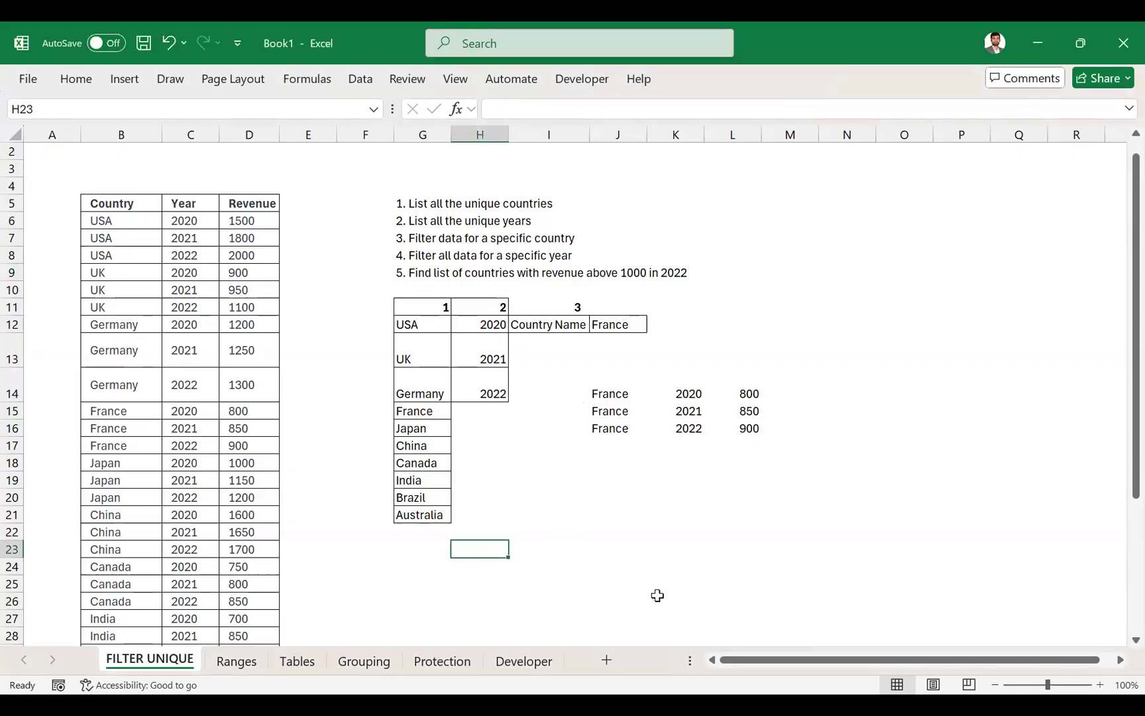
{"action": "type", "text": "=filt"}
{"action": "key", "text": "Tab"}
{"action": "left_click", "coordinate": [117, 224]}
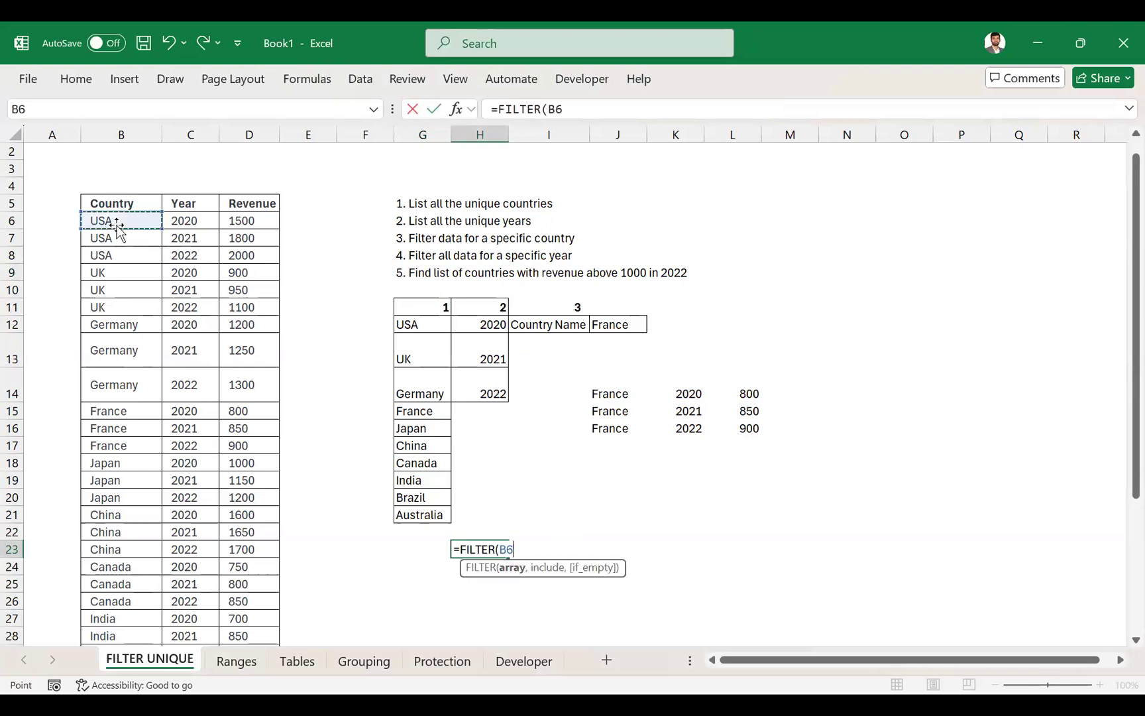
{"action": "key", "text": "Up"}
{"action": "key", "text": "Down"}
{"action": "key", "text": "Escape"}
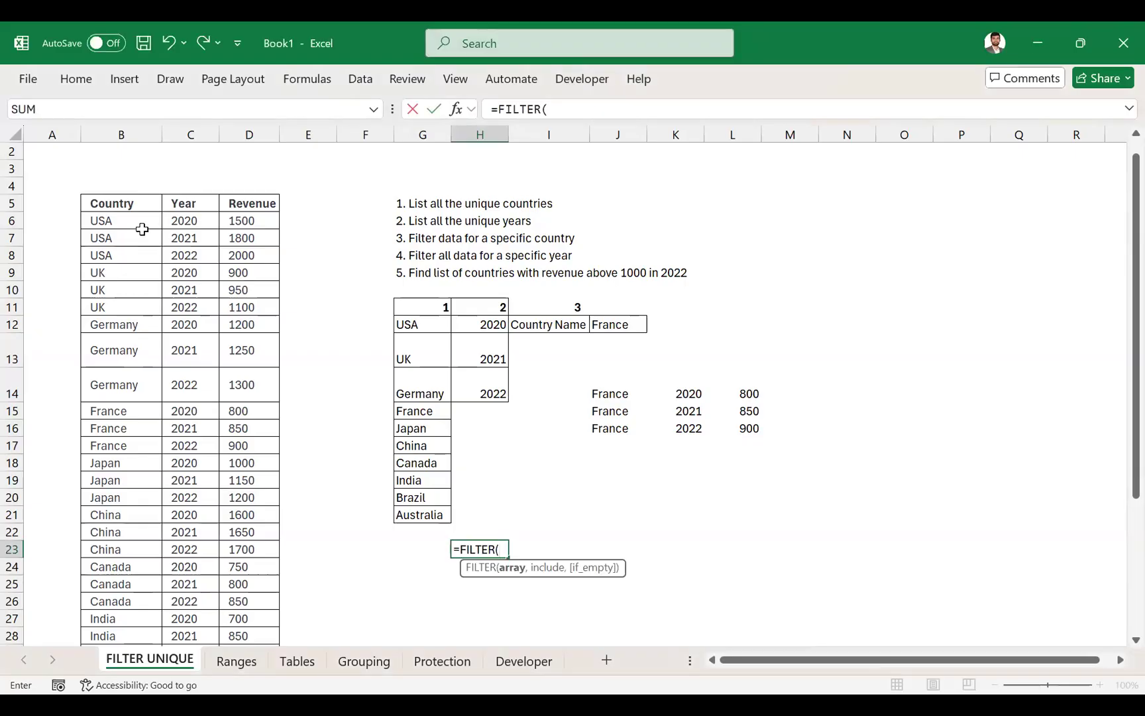
{"action": "left_click", "coordinate": [147, 236]}
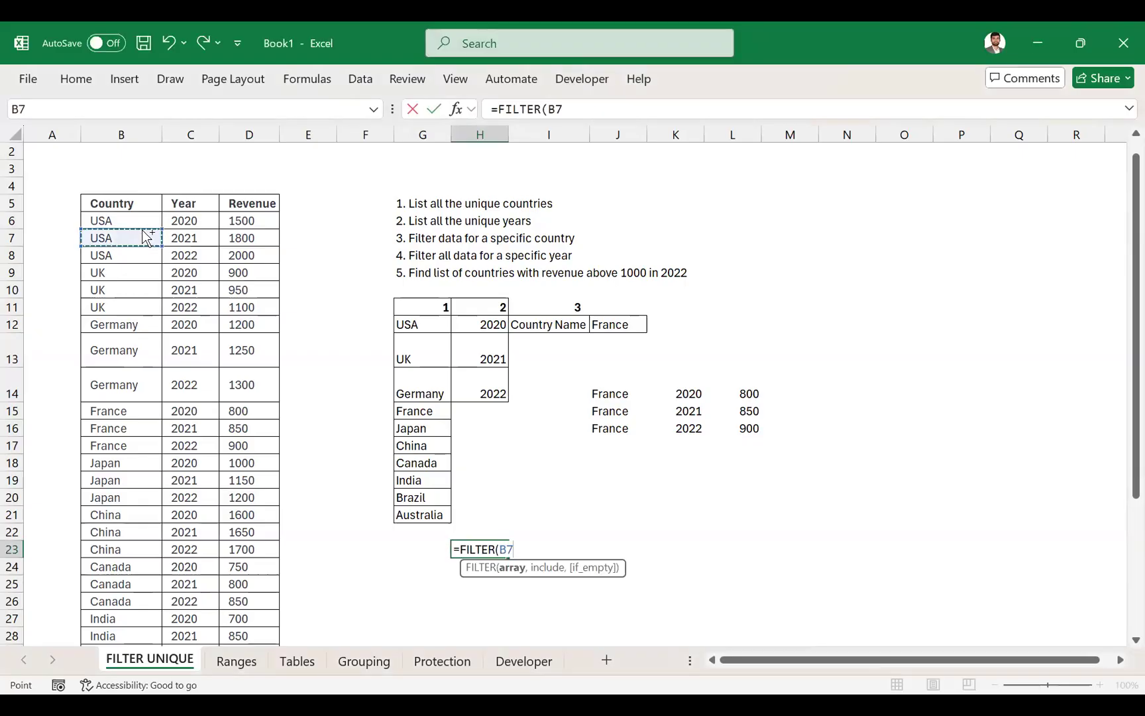
{"action": "left_click", "coordinate": [142, 228]}
{"action": "key", "text": "ctrl+shift+Down"}
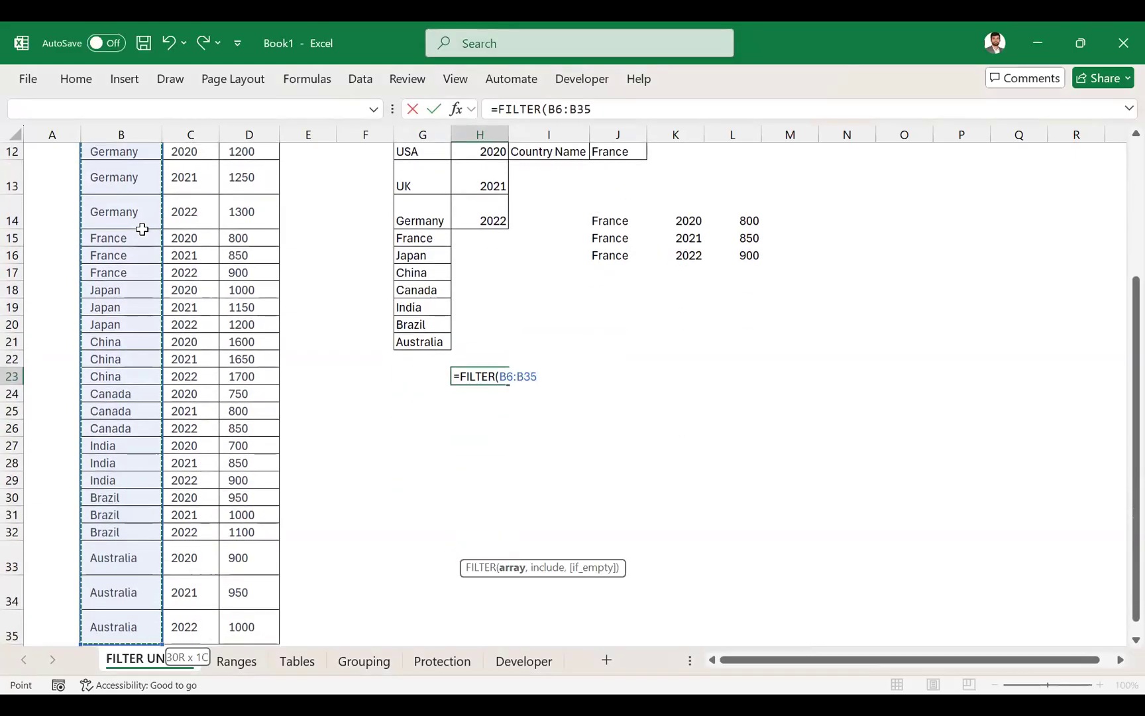
{"action": "scroll", "coordinate": [142, 229], "scroll_direction": "up", "scroll_amount": 3}
{"action": "type", "text": ","}
- Add the year condition C6:C35="2022" as the include argument of the FILTER formula in H23
{"action": "scroll", "coordinate": [364, 444], "scroll_direction": "up", "scroll_amount": 1}
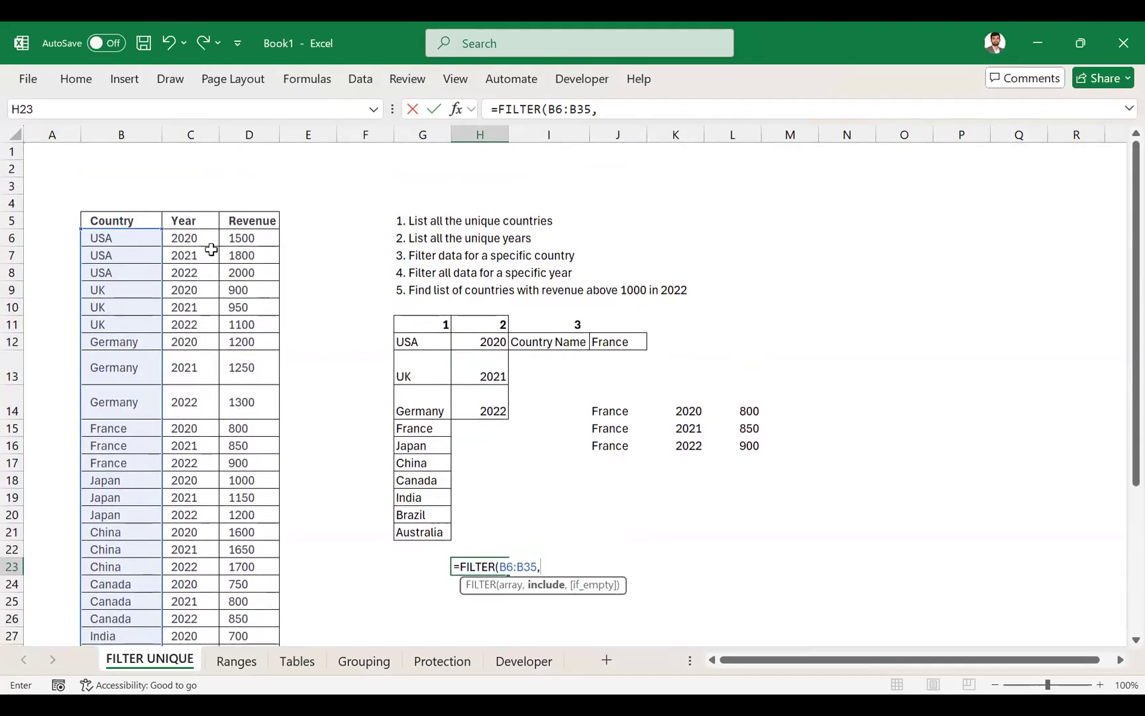
{"action": "left_click", "coordinate": [198, 237]}
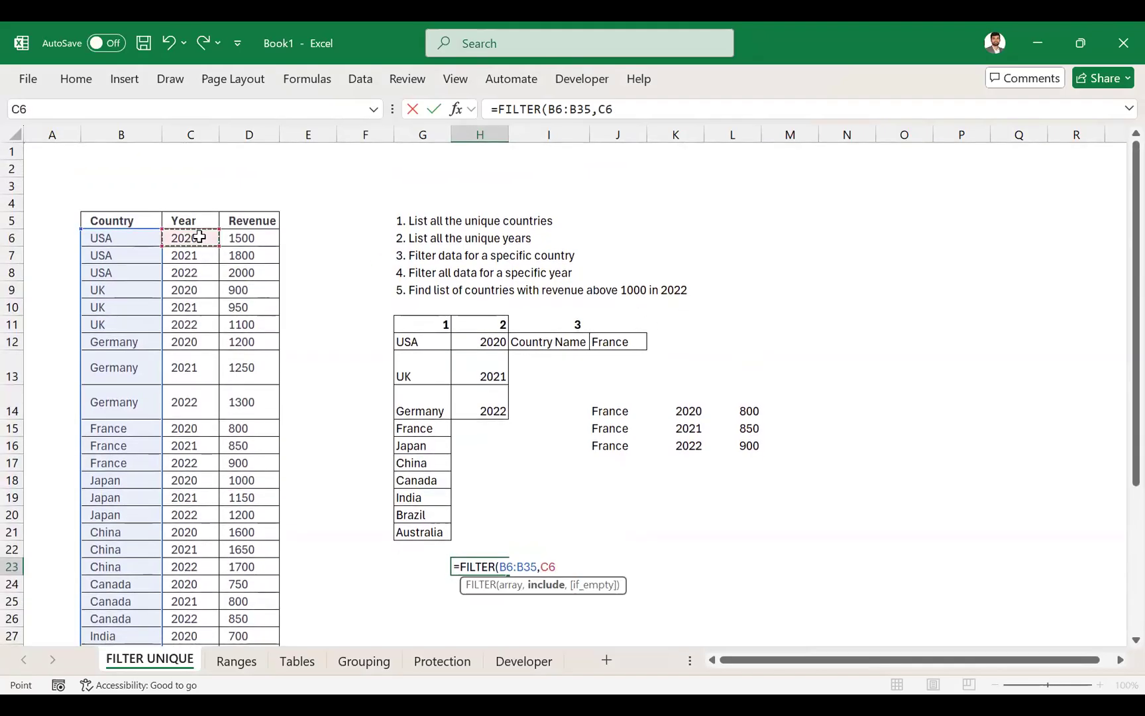
{"action": "key", "text": "ctrl+shift+Down"}
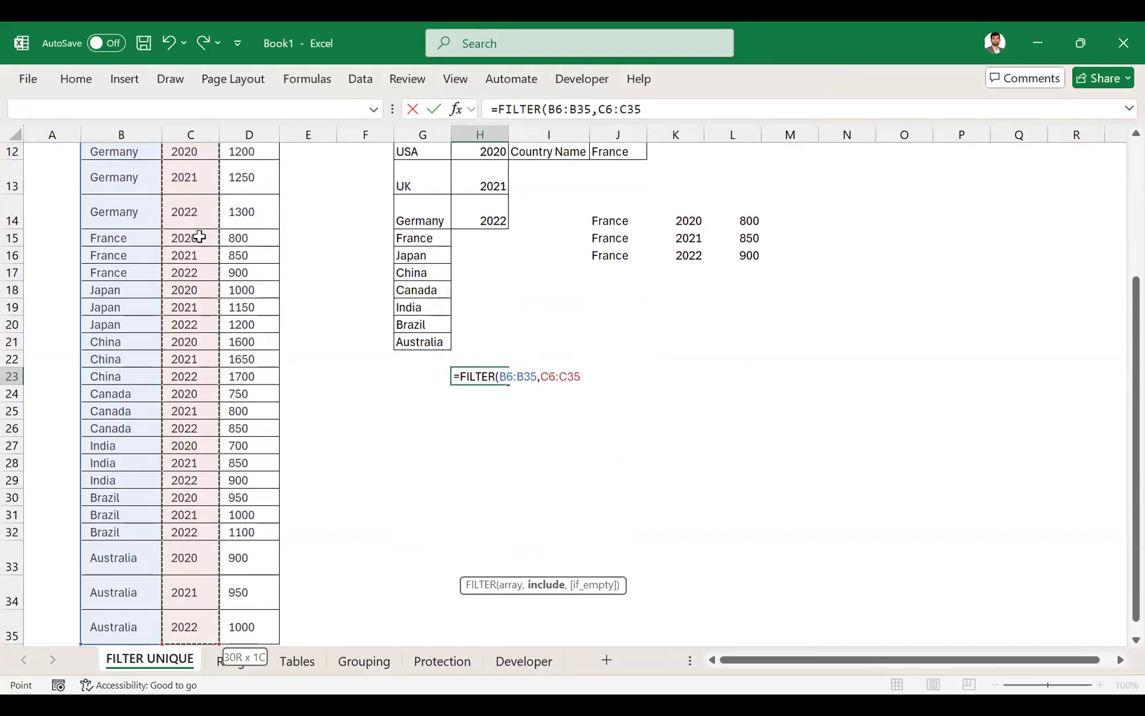
{"action": "type", "text": "=202"}
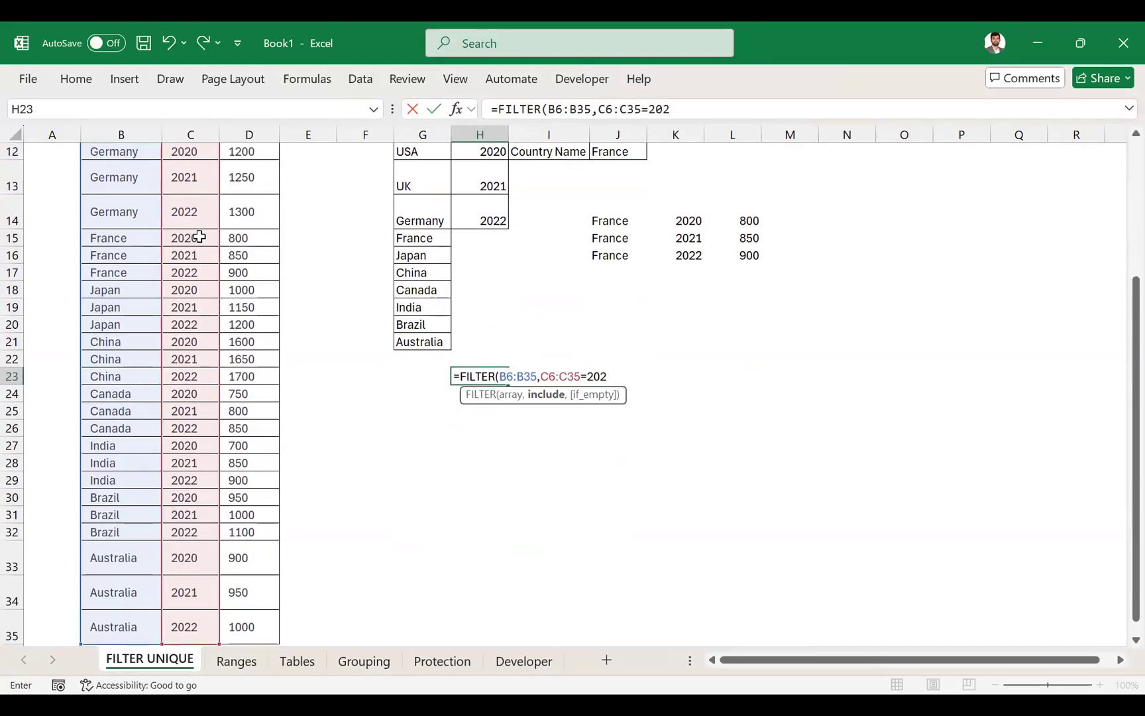
{"action": "type", "text": "2\""}
{"action": "left_click", "coordinate": [649, 110]}
{"action": "type", "text": "\""}
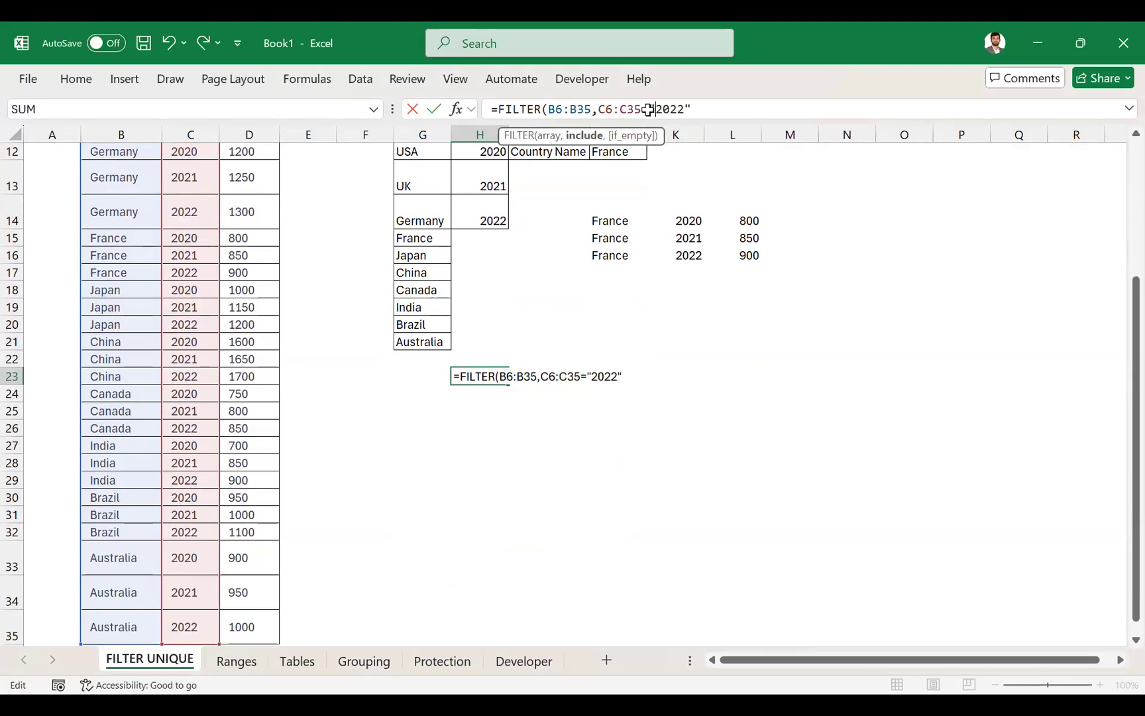
- Enclose the year condition in parentheses and follow it with a multiplication sign to combine it with another condition
{"action": "scroll", "coordinate": [610, 296], "scroll_direction": "up", "scroll_amount": 4}
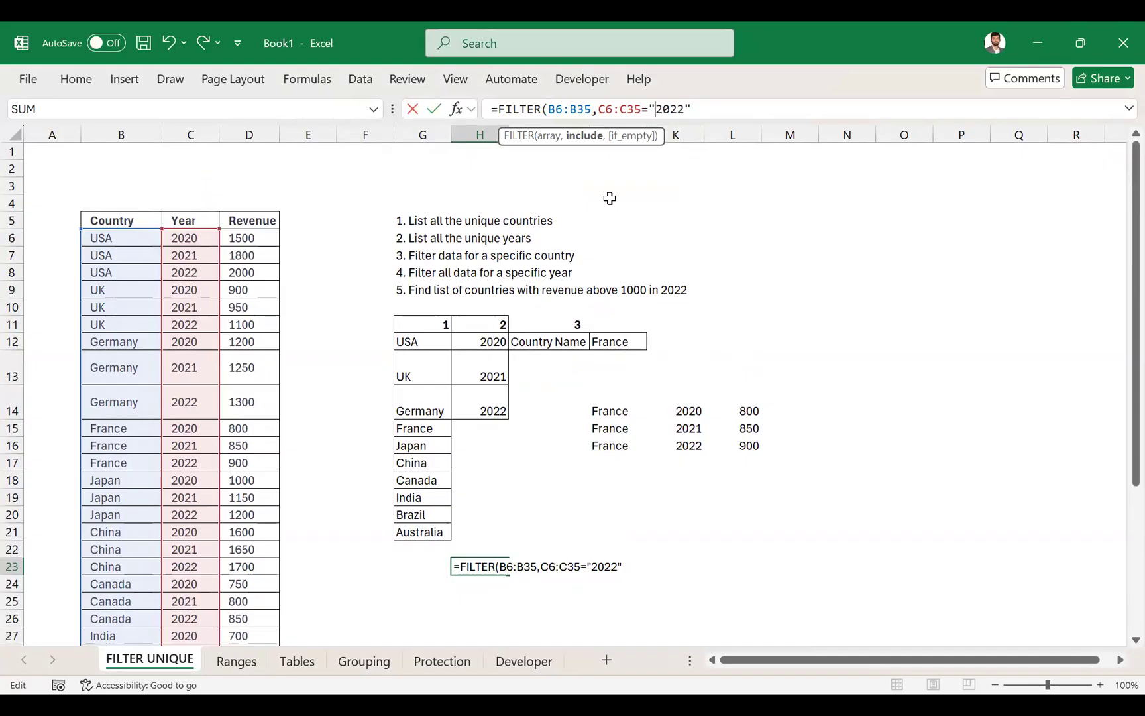
{"action": "left_click", "coordinate": [597, 107]}
{"action": "type", "text": "("}
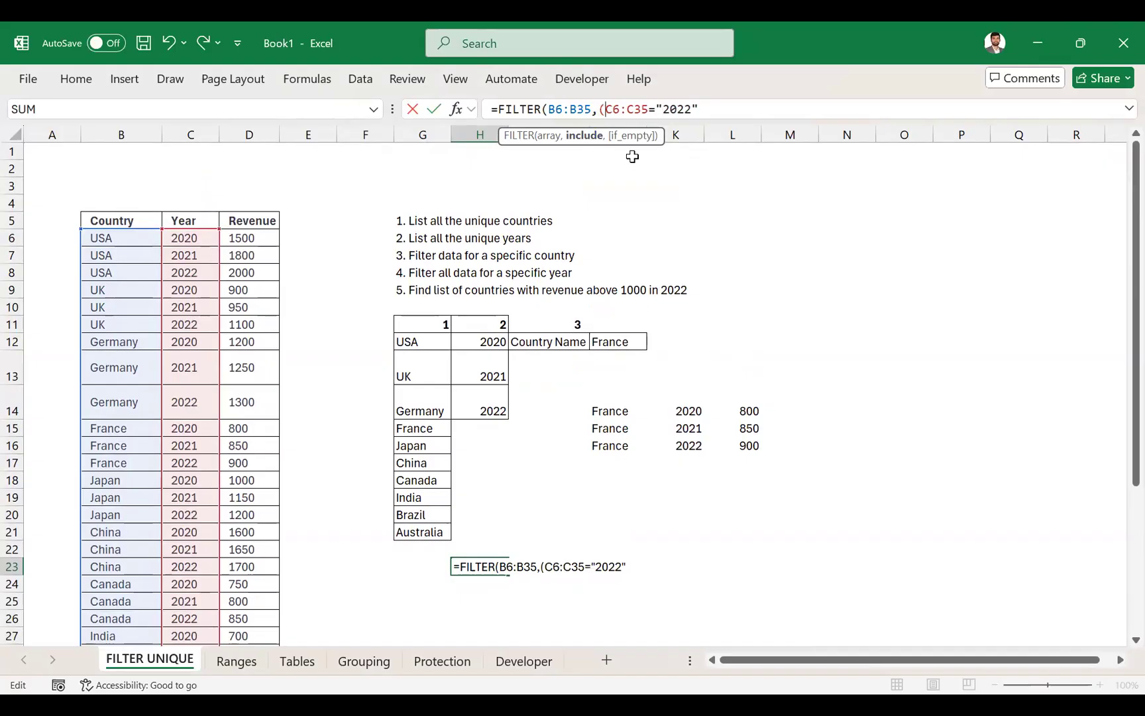
{"action": "left_click", "coordinate": [702, 107]}
{"action": "type", "text": ")*"}
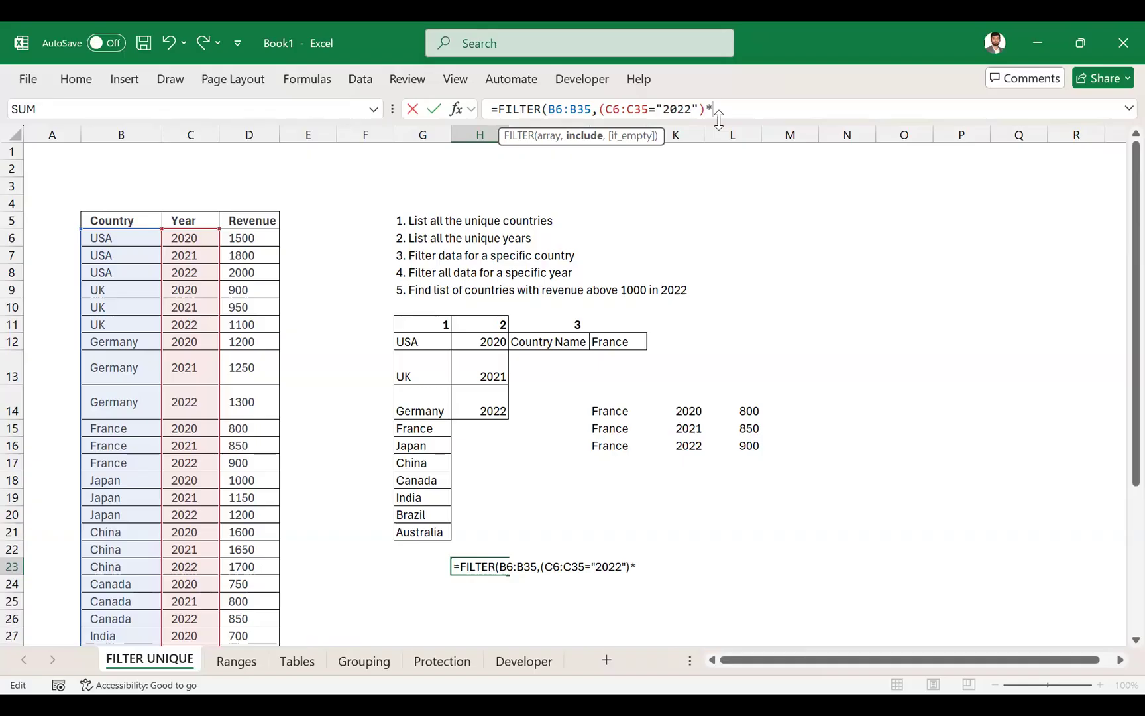
{"action": "type", "text": "("}
- Add the revenue condition (D6:D35>"1000") to the FILTER formula and enter it in H23
{"action": "left_click", "coordinate": [262, 238]}
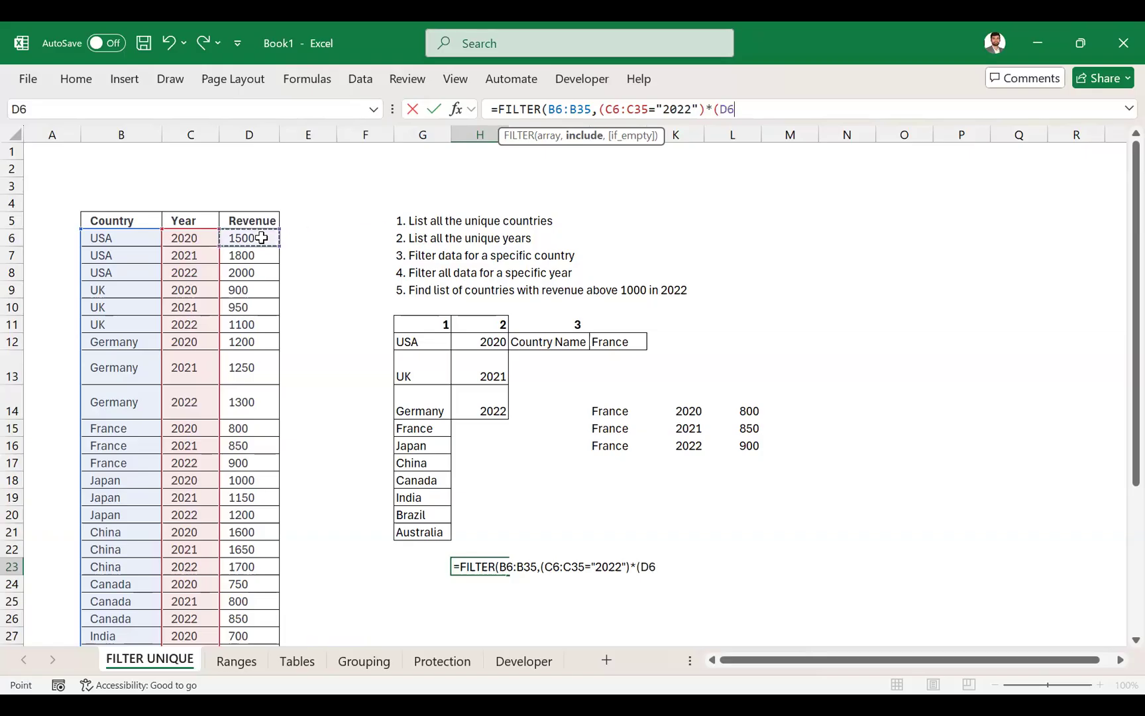
{"action": "key", "text": "ctrl+shift+Down"}
{"action": "type", "text": ">"}
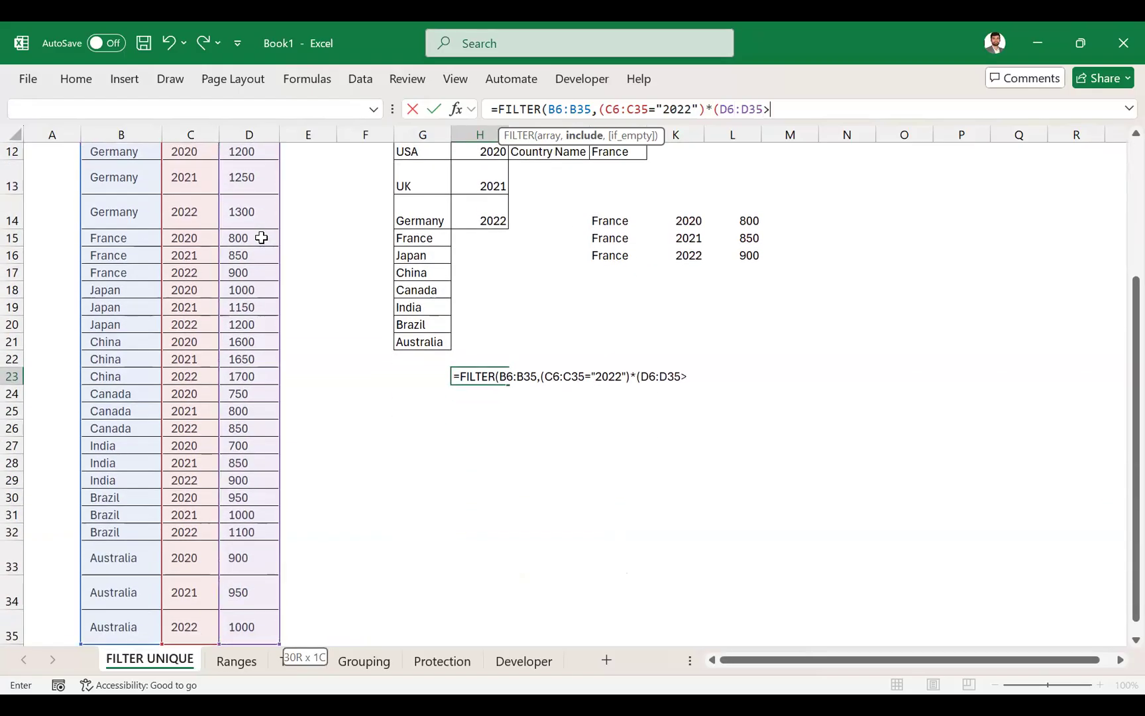
{"action": "type", "text": "\"1000\")"}
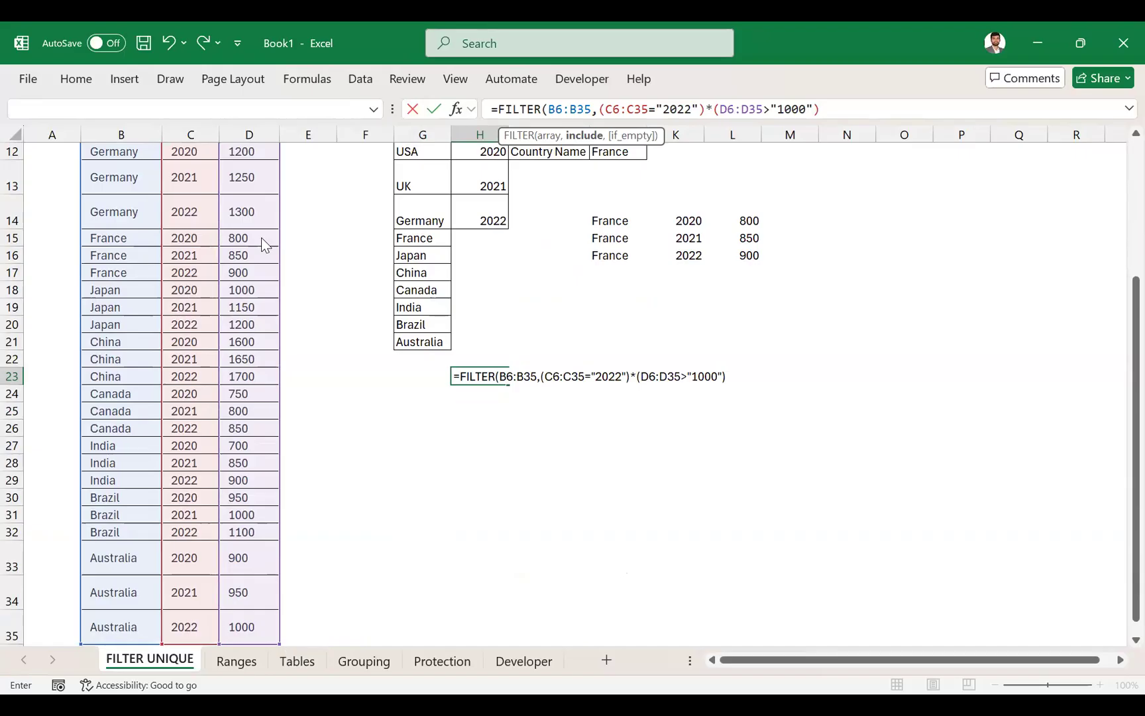
{"action": "key", "text": "Return"}
{"action": "key", "text": "Up"}
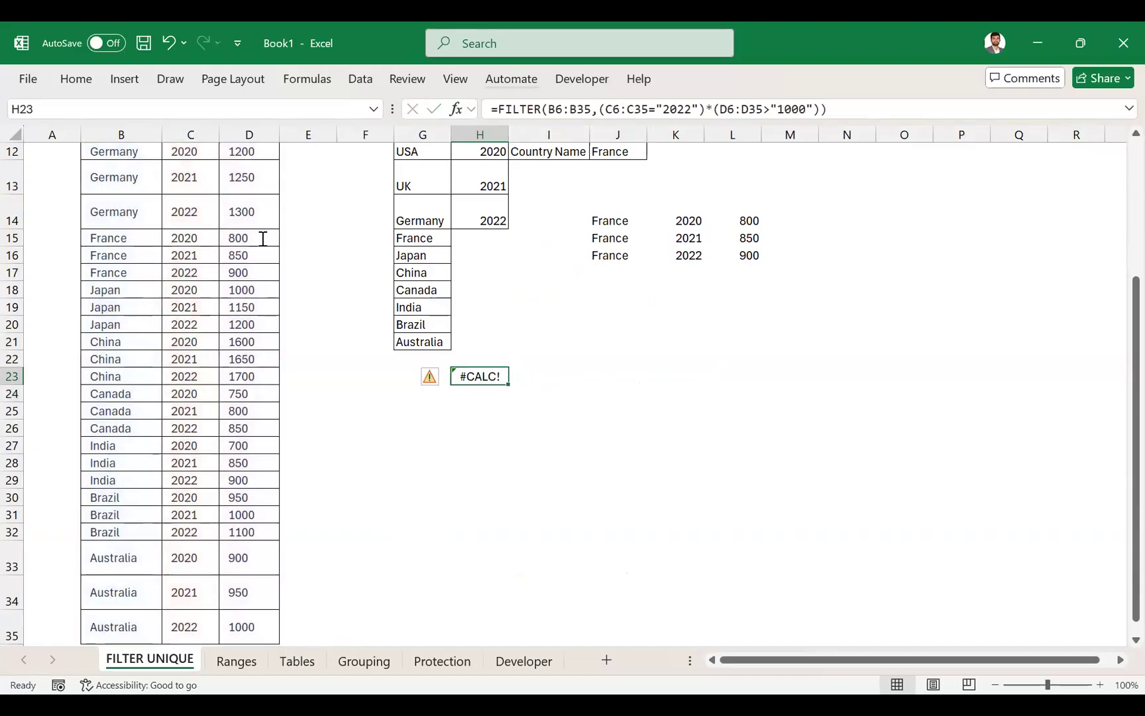
- Remove the quotation marks around 1000 in the H23 formula, re-enter it and recheck its referenced ranges
{"action": "left_click", "coordinate": [814, 109]}
{"action": "key", "text": "BackSpace"}
{"action": "left_click", "coordinate": [778, 110]}
{"action": "key", "text": "BackSpace"}
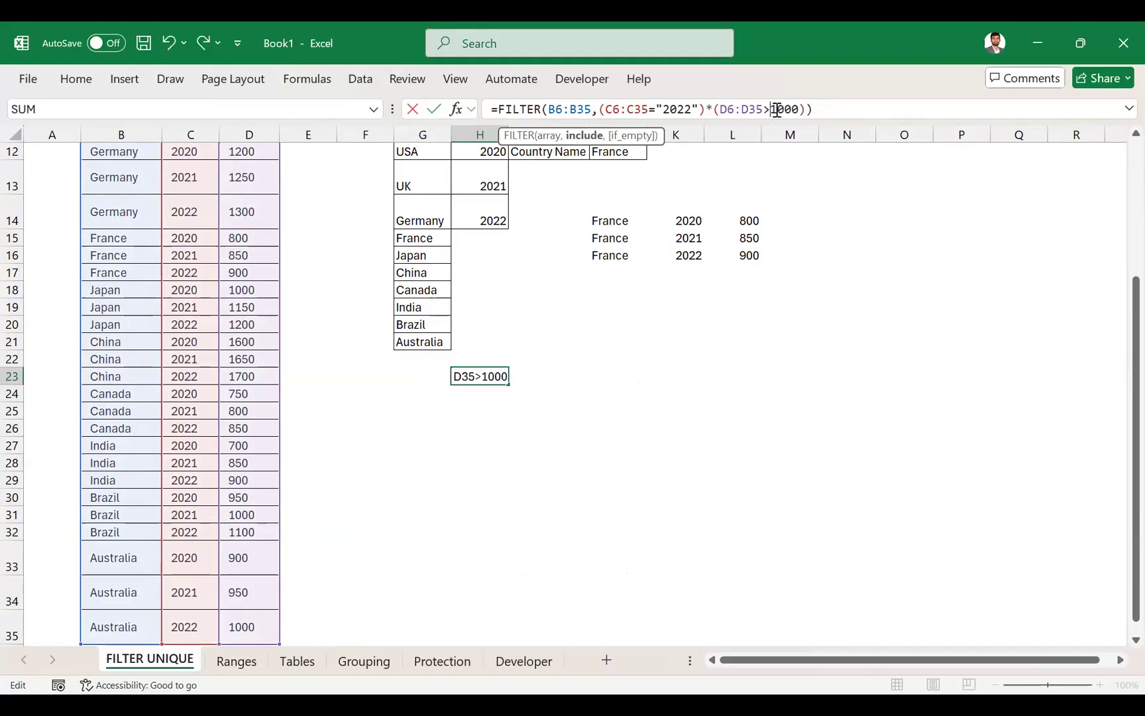
{"action": "key", "text": "Return"}
{"action": "key", "text": "Up"}
{"action": "key", "text": "F2"}
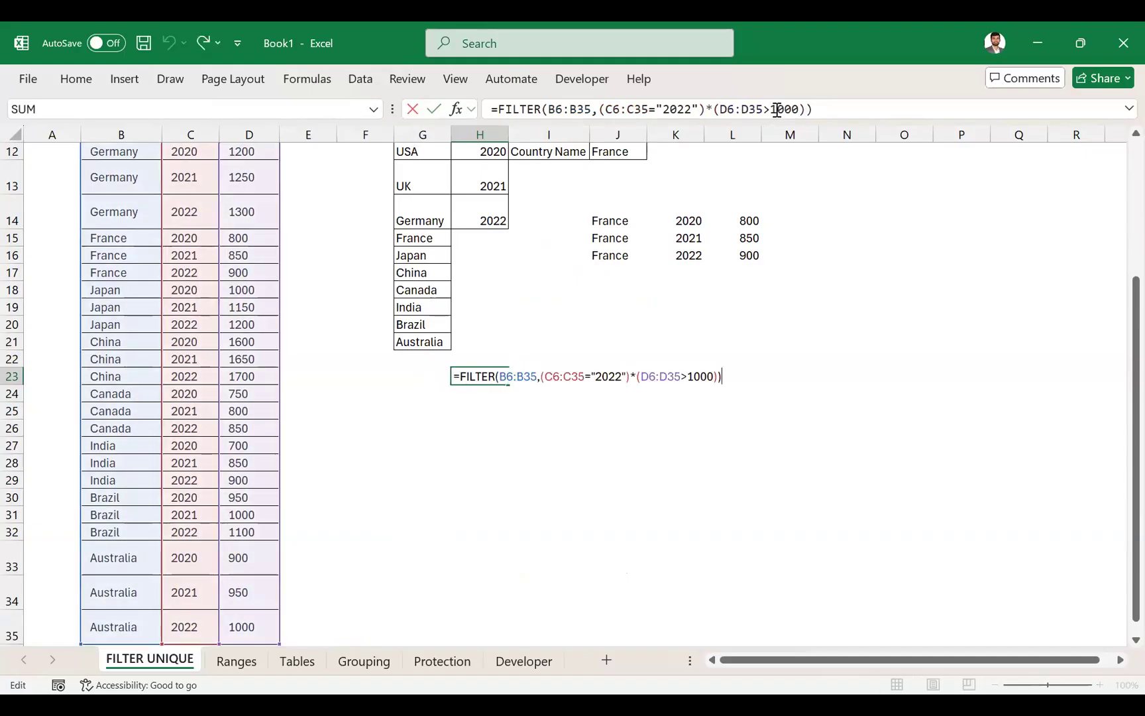
{"action": "scroll", "coordinate": [407, 356], "scroll_direction": "up", "scroll_amount": 3}
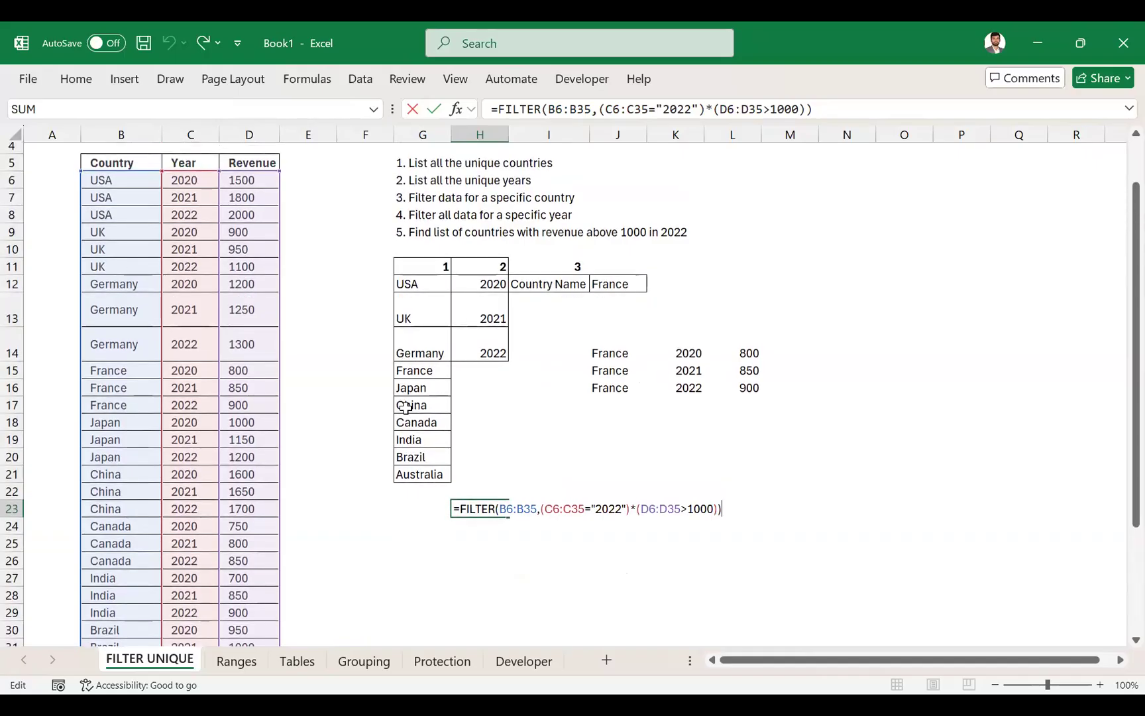
{"action": "scroll", "coordinate": [404, 404], "scroll_direction": "up", "scroll_amount": 1}
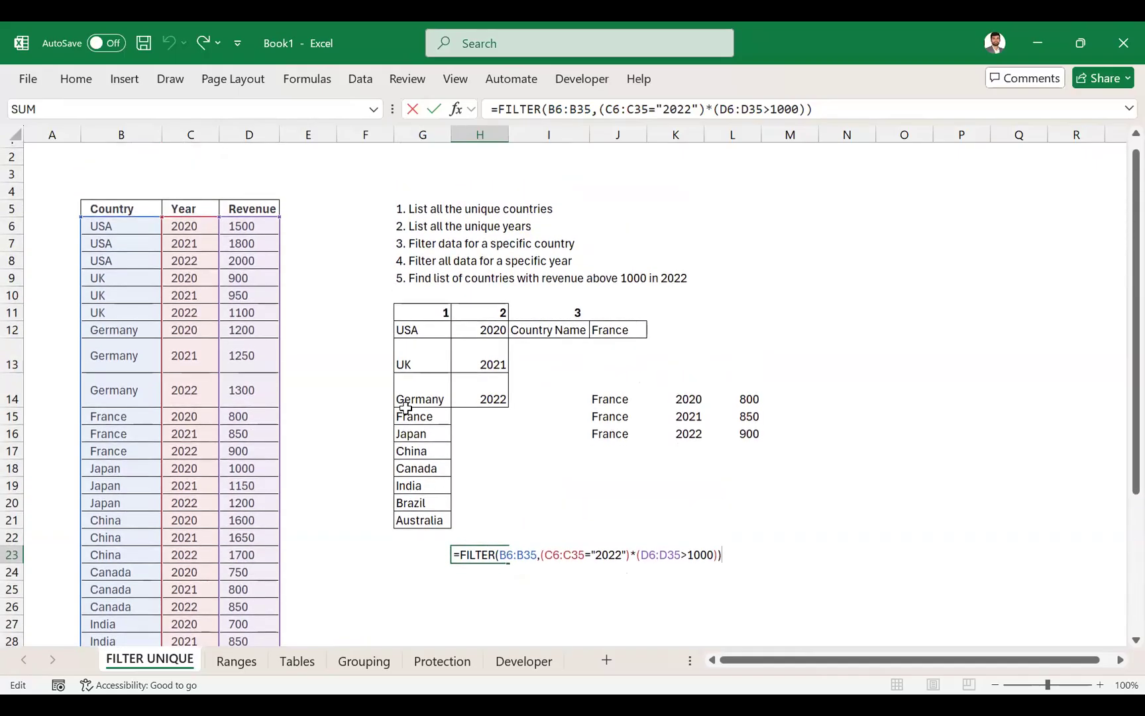
{"action": "key", "text": "ctrl+Return"}
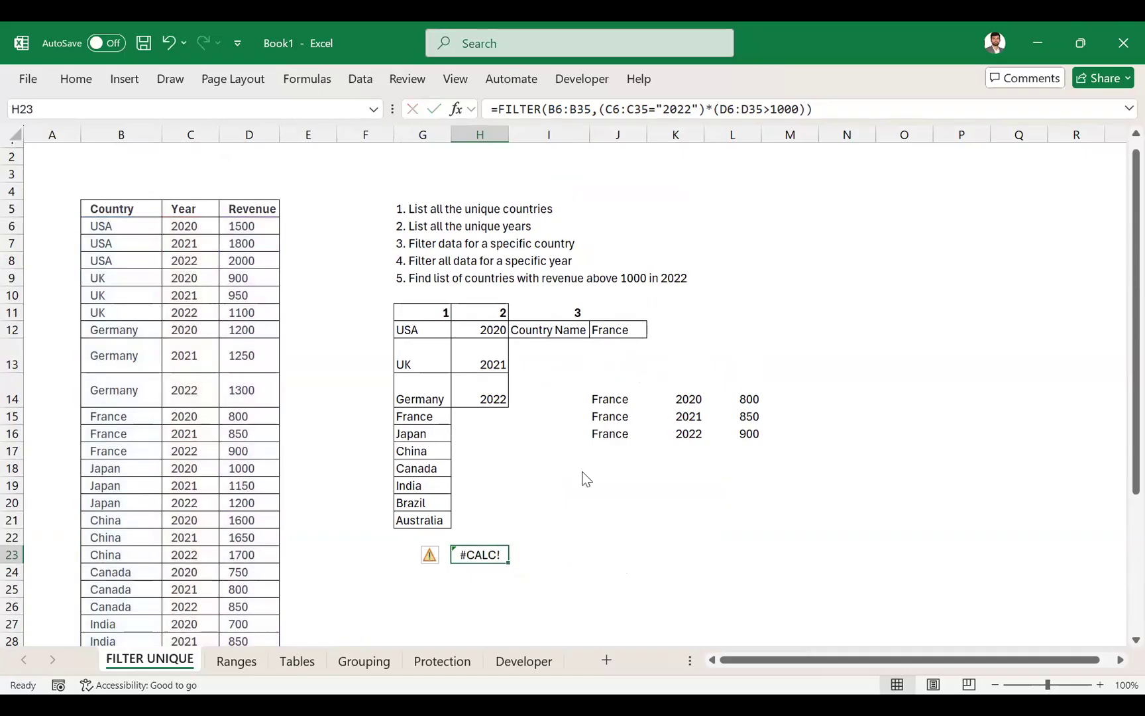
- Remove the quotation marks around 2022 so H23 reads =FILTER(B6:B35,(C6:C35=2022)*(D6:D35>1000))
{"action": "key", "text": "alt+Tab"}
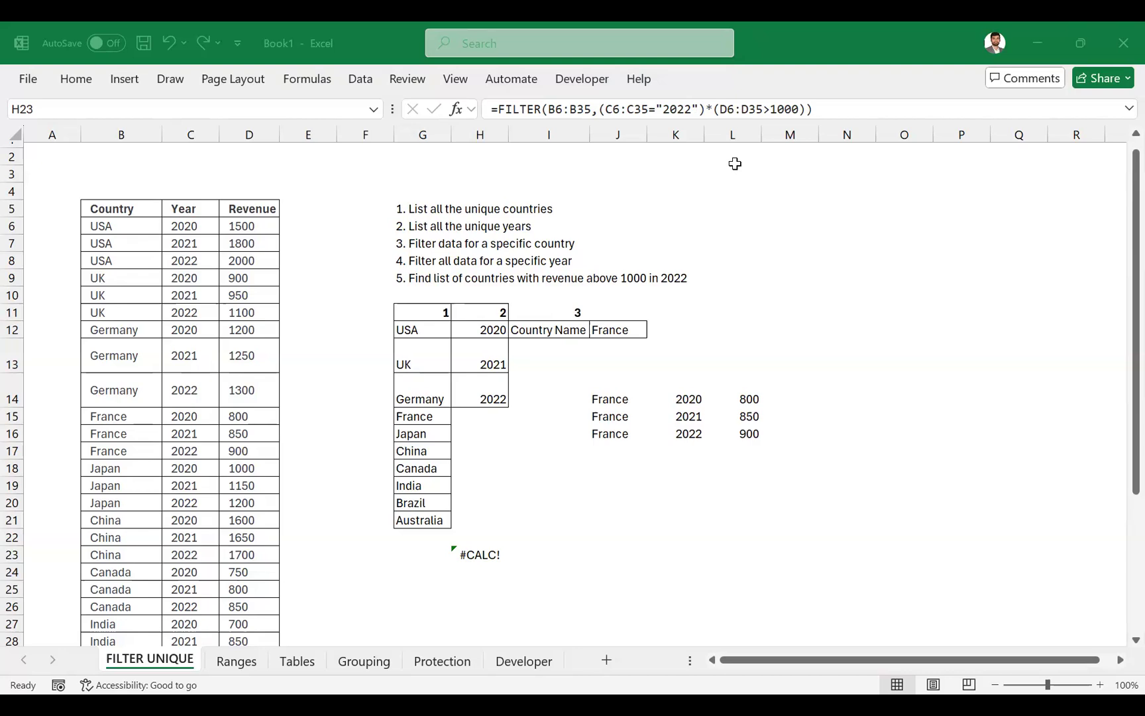
{"action": "left_click", "coordinate": [698, 109]}
{"action": "key", "text": "BackSpace"}
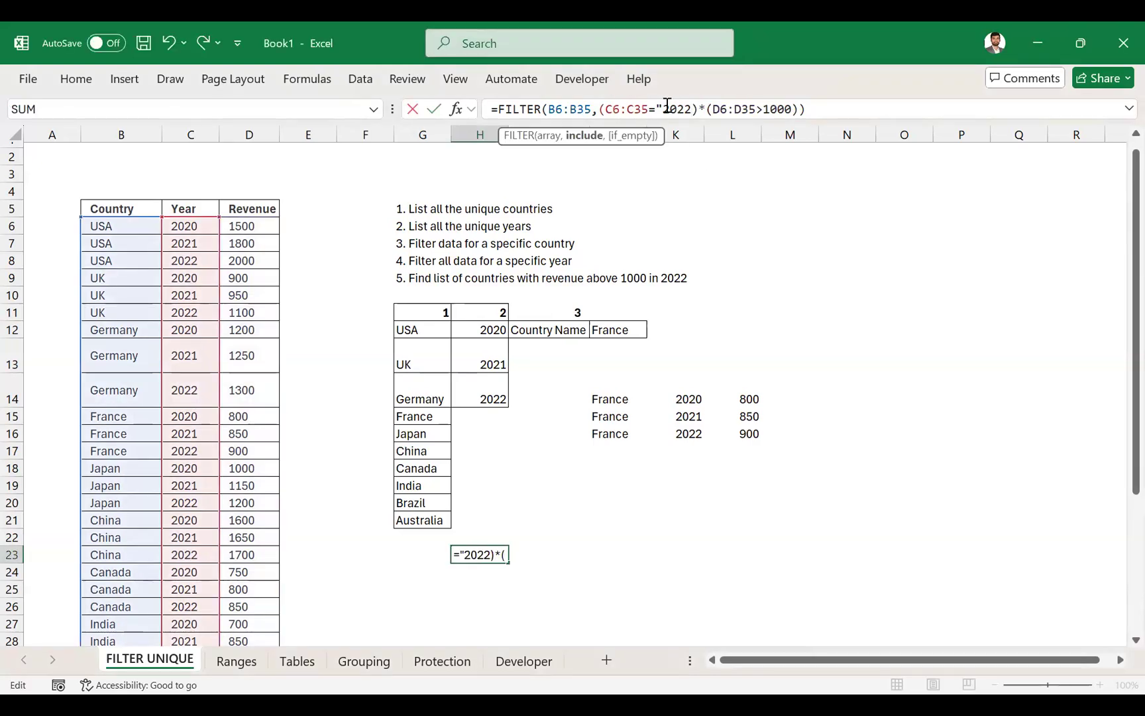
{"action": "key", "text": "BackSpace"}
{"action": "key", "text": "Return"}
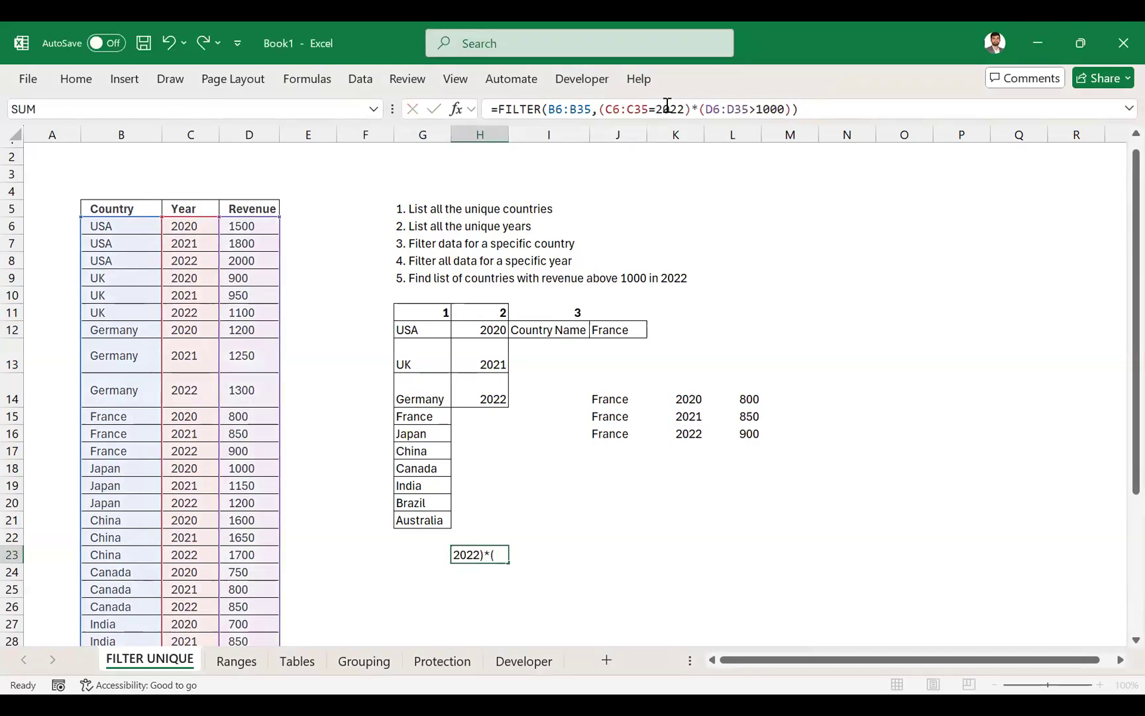
- Examine the country list spilled from H23 and its FILTER formula against the revenue table
{"action": "scroll", "coordinate": [666, 523], "scroll_direction": "down", "scroll_amount": 1}
{"action": "scroll", "coordinate": [664, 530], "scroll_direction": "up", "scroll_amount": 2}
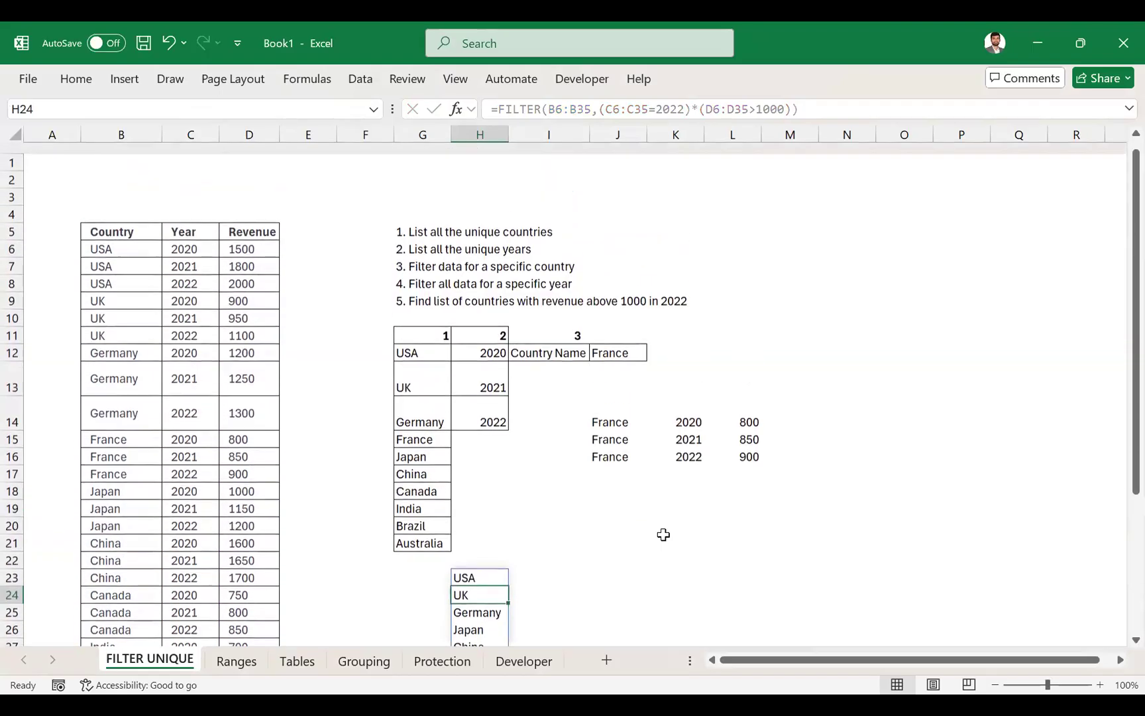
{"action": "scroll", "coordinate": [663, 534], "scroll_direction": "down", "scroll_amount": 1}
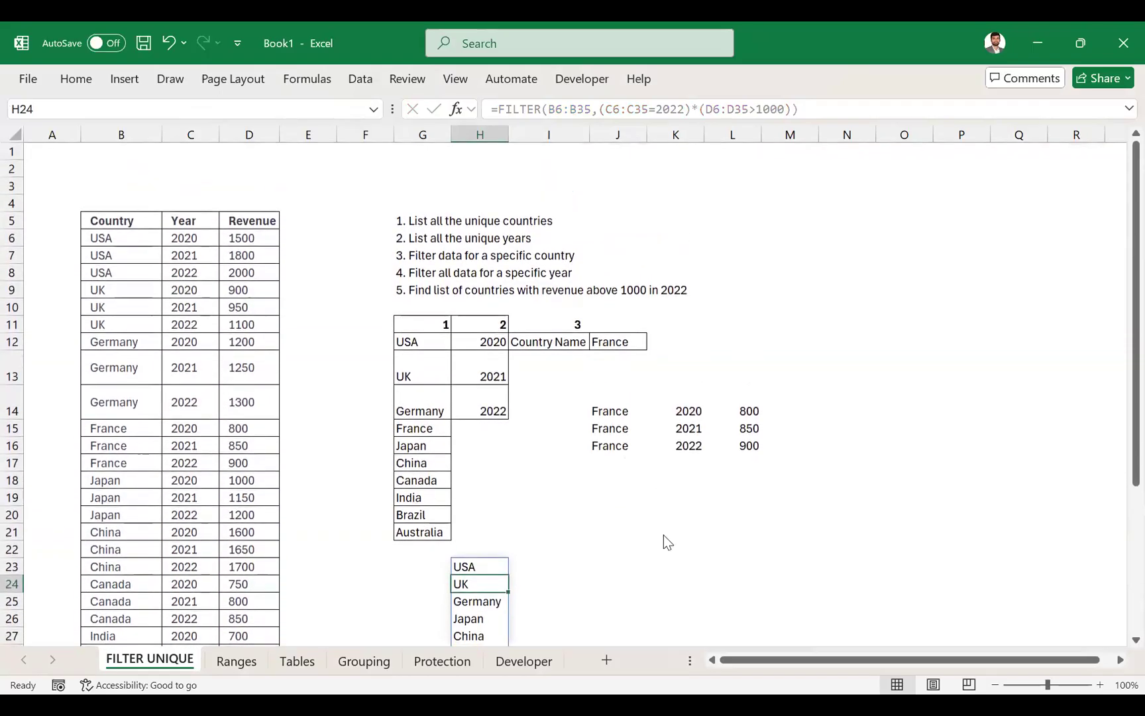
{"action": "key", "text": "alt+Tab"}
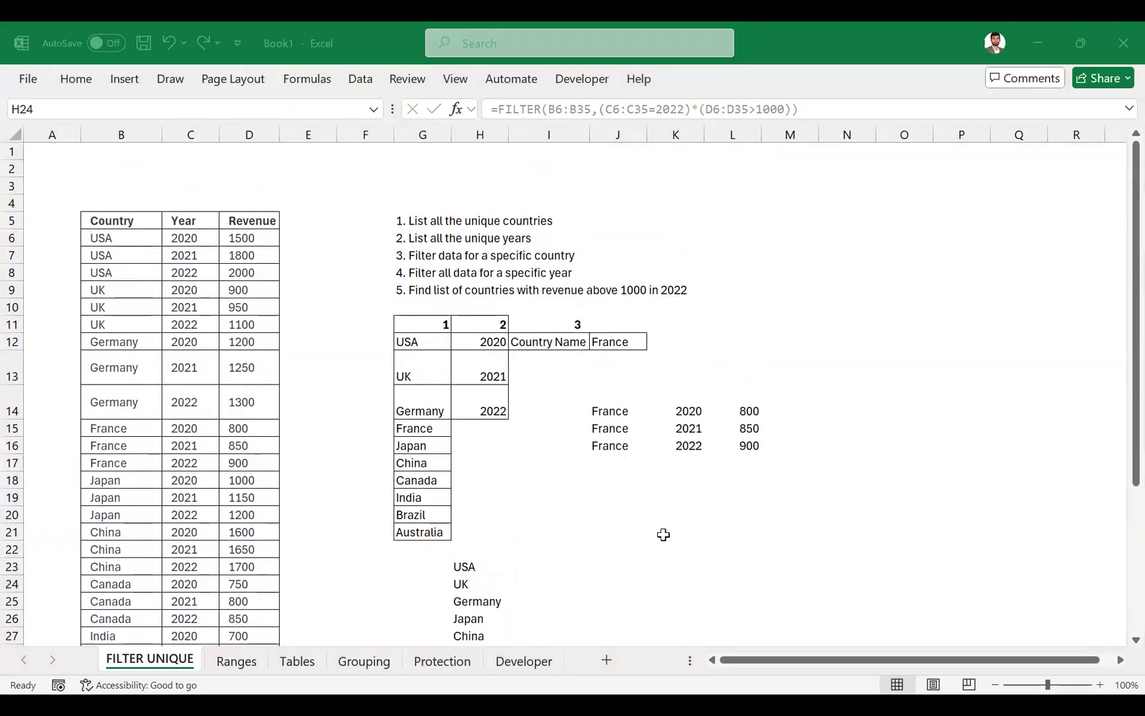
{"action": "key", "text": "alt+Tab"}
{"action": "scroll", "coordinate": [664, 535], "scroll_direction": "down", "scroll_amount": 2}
{"action": "left_click", "coordinate": [478, 482]}
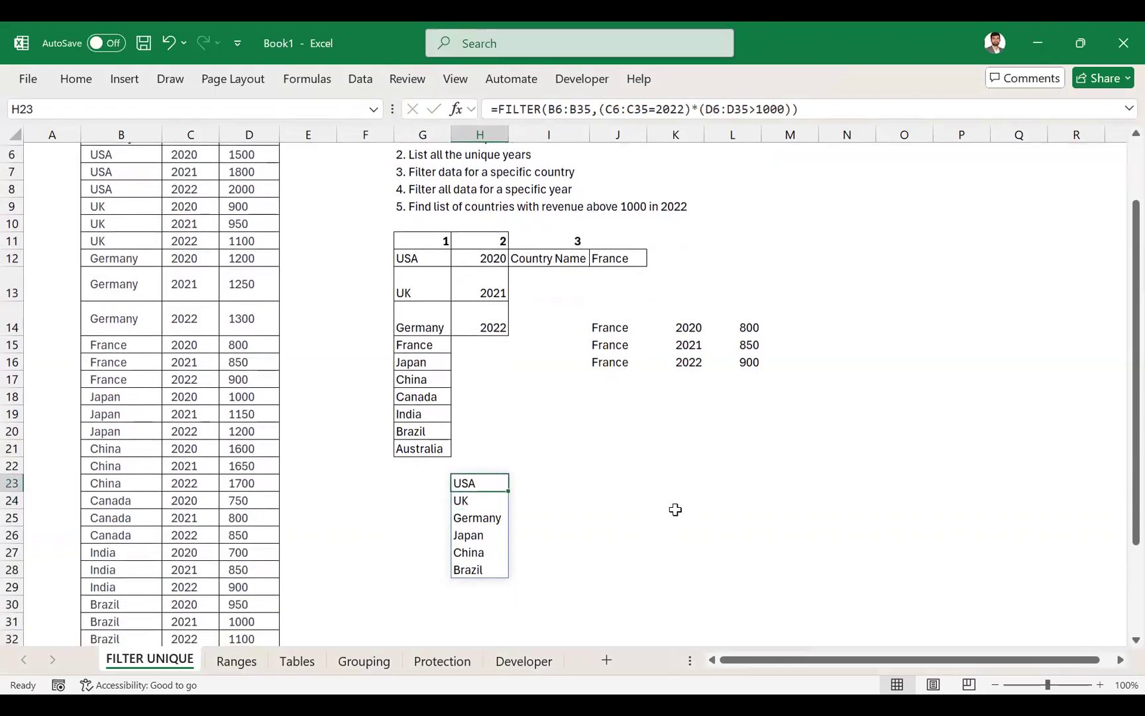
{"action": "key", "text": "F2"}
{"action": "scroll", "coordinate": [234, 358], "scroll_direction": "up", "scroll_amount": 1}
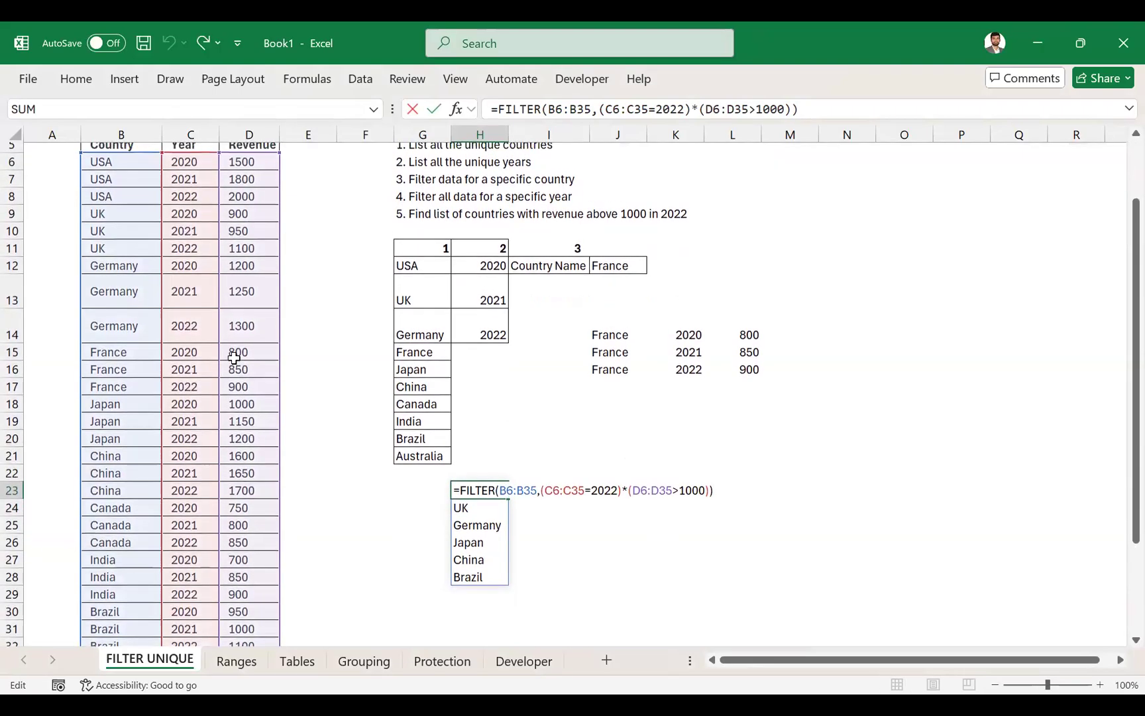
{"action": "key", "text": "Escape"}
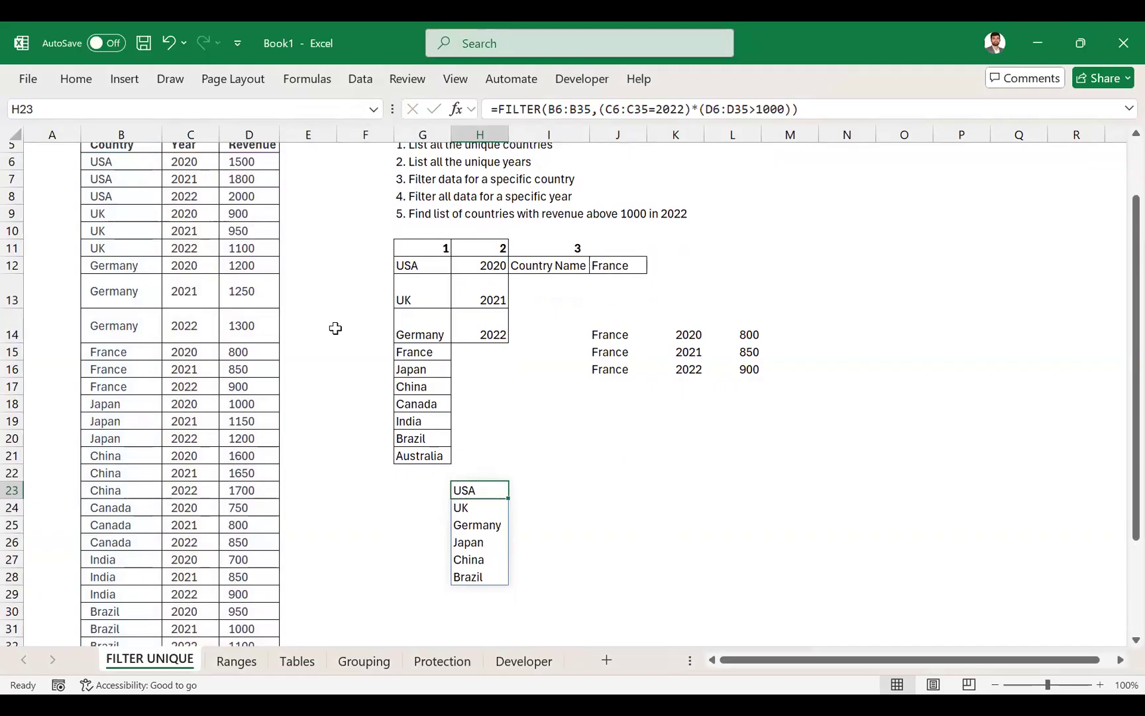
{"action": "scroll", "coordinate": [230, 226], "scroll_direction": "up", "scroll_amount": 1}
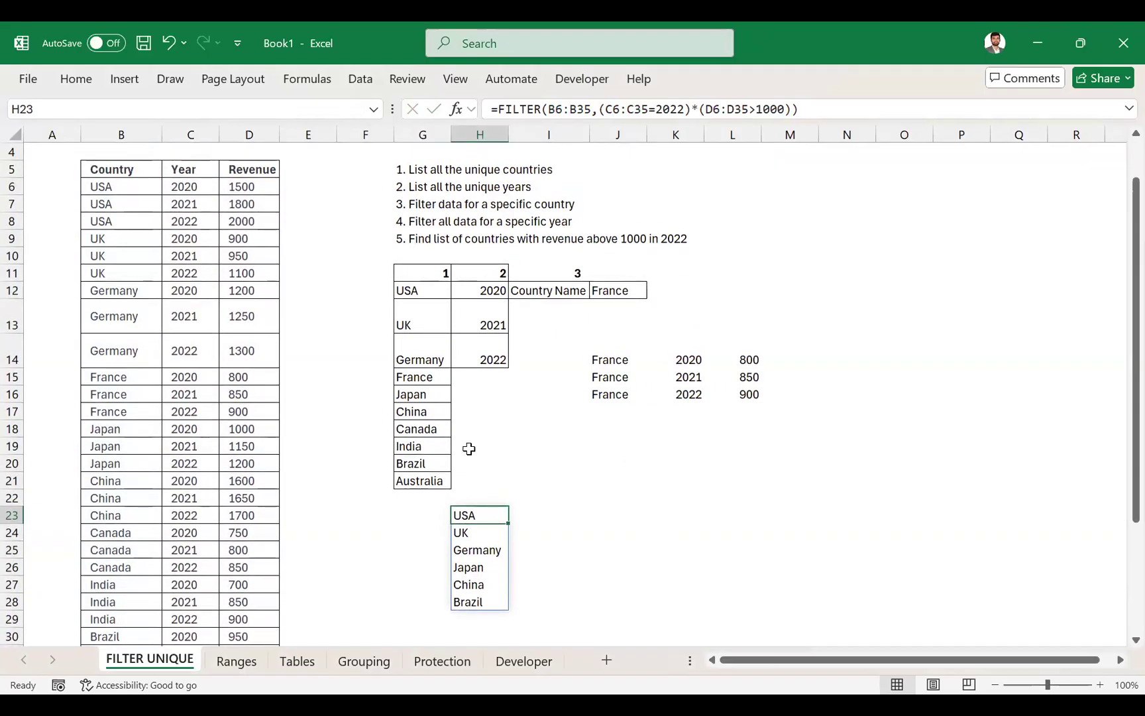
{"action": "scroll", "coordinate": [468, 449], "scroll_direction": "down", "scroll_amount": 1}
{"action": "scroll", "coordinate": [468, 448], "scroll_direction": "up", "scroll_amount": 2}
{"action": "scroll", "coordinate": [469, 448], "scroll_direction": "down", "scroll_amount": 1}
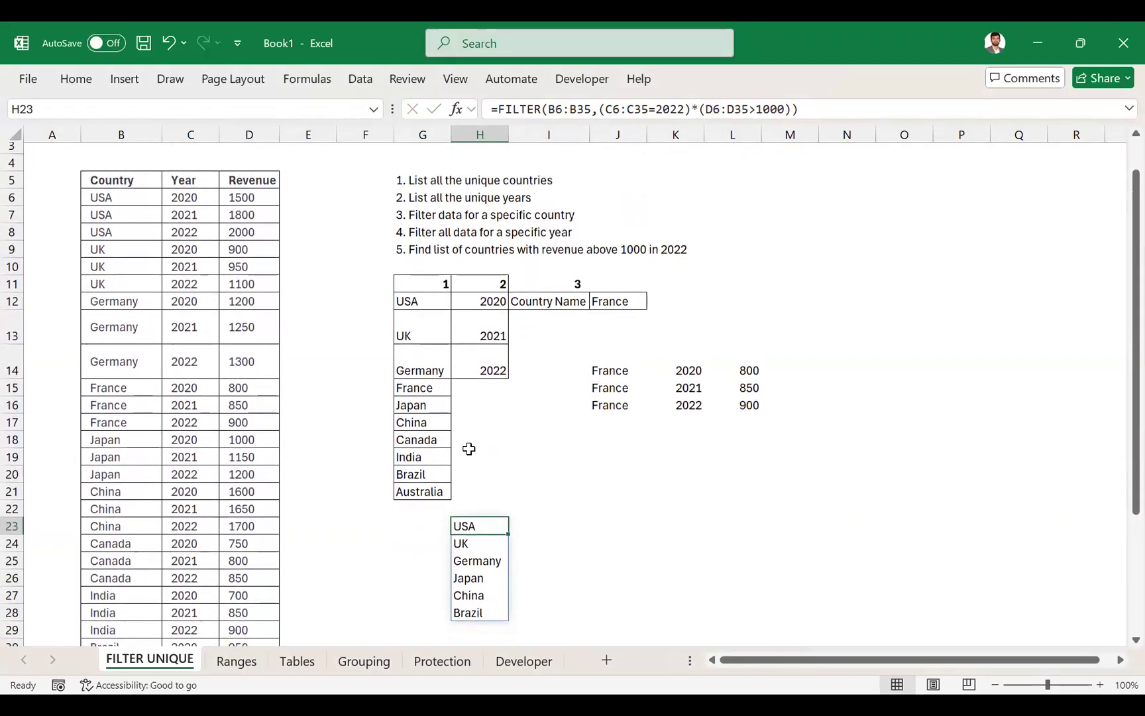
{"action": "left_click", "coordinate": [831, 110]}
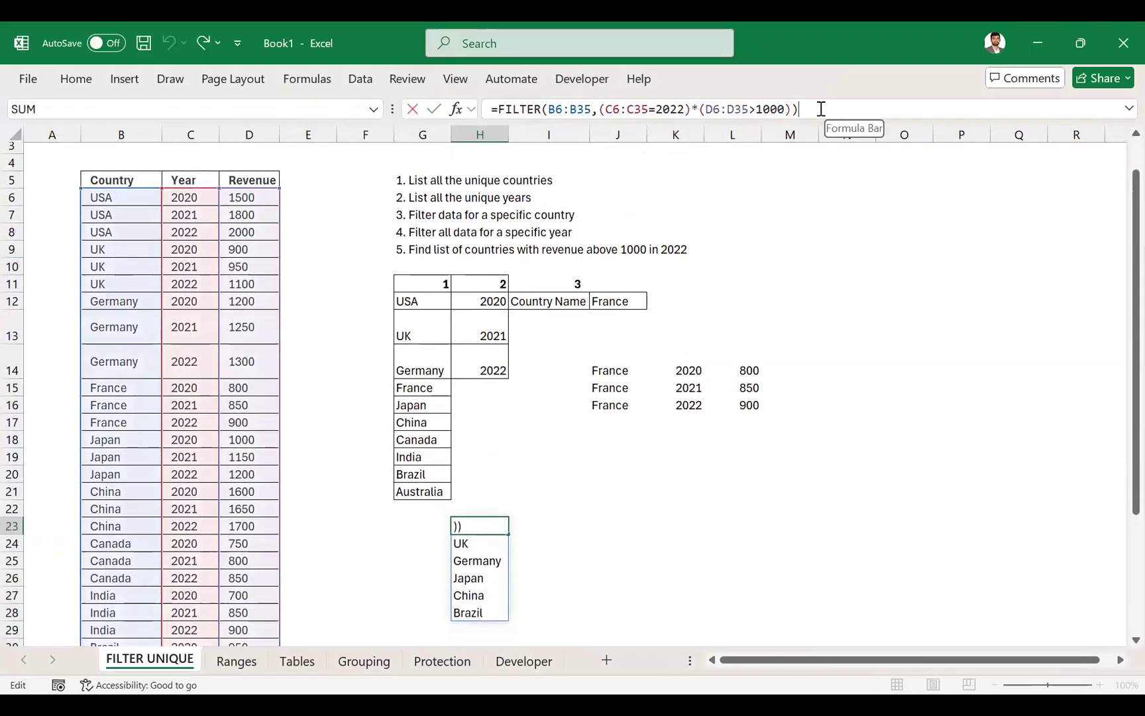
{"action": "key", "text": "Escape"}
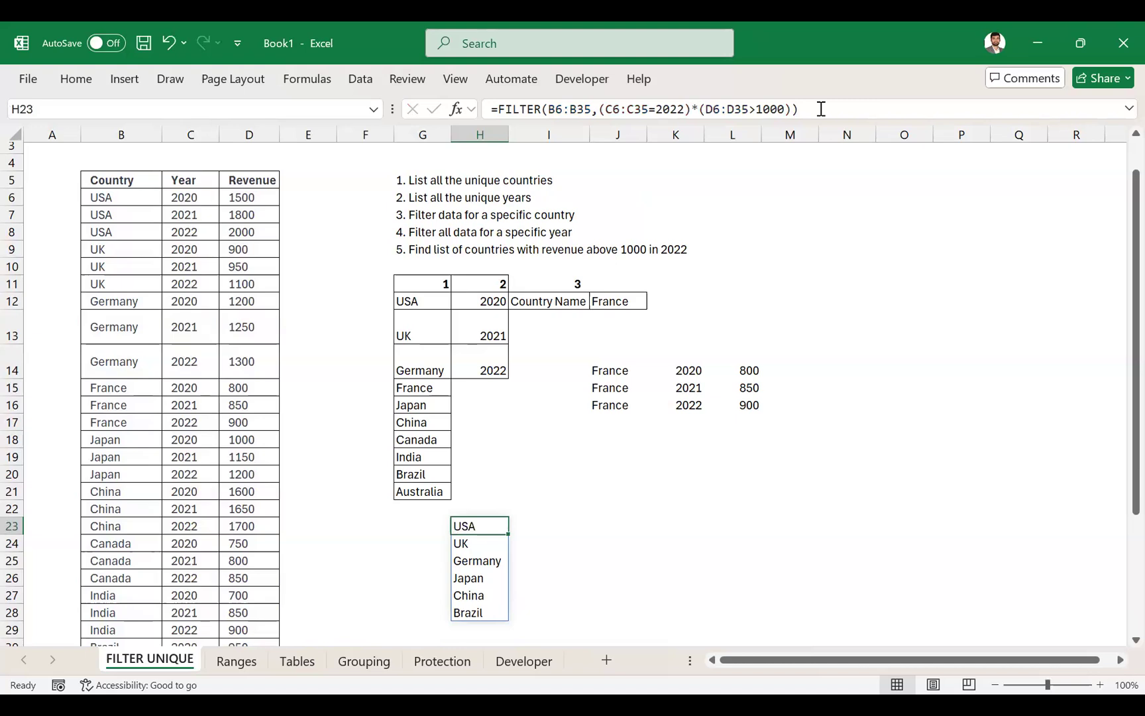
{"action": "key", "text": "alt+Tab"}
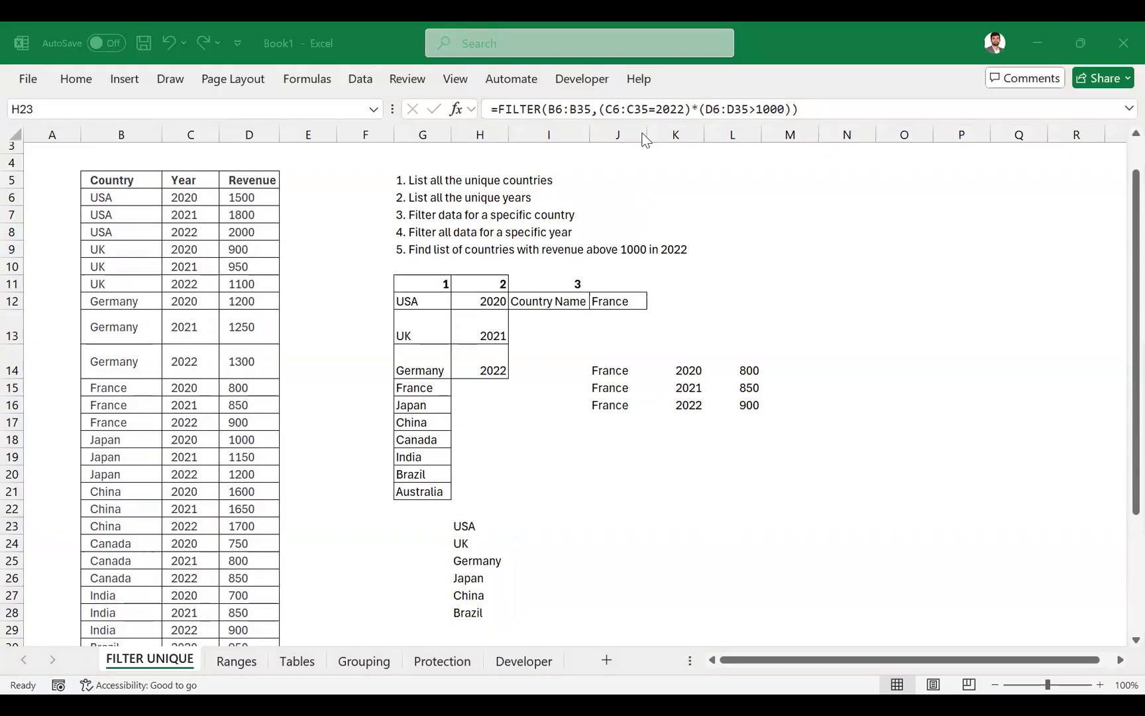
{"action": "left_click", "coordinate": [476, 513]}
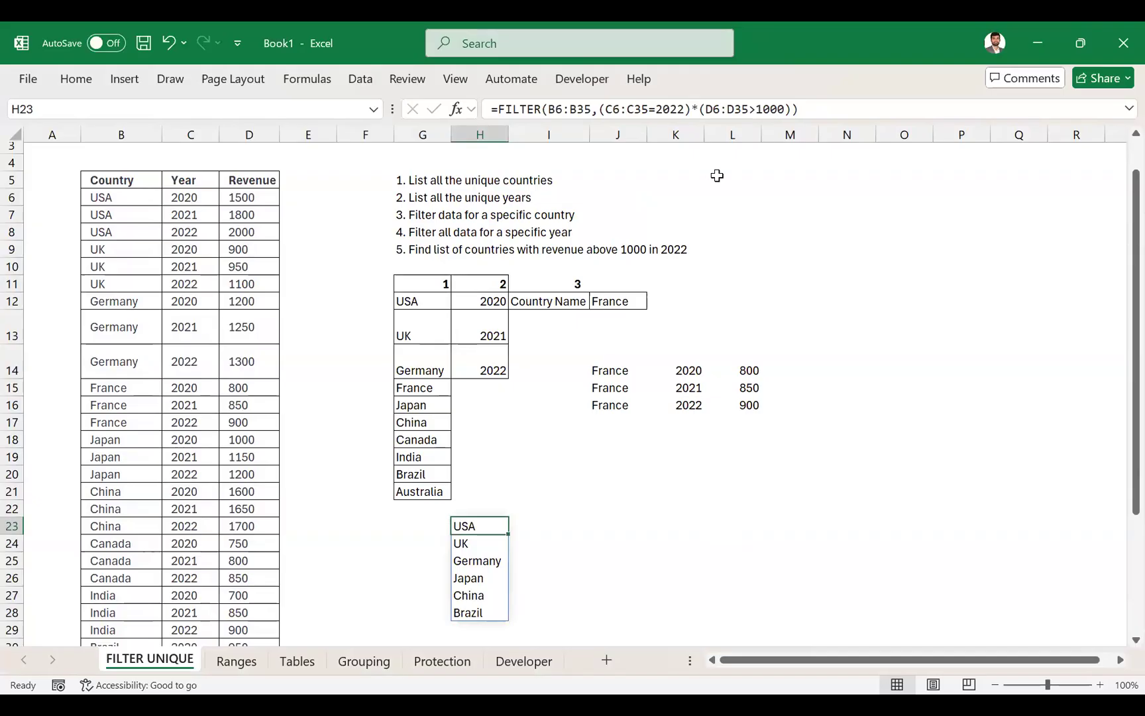
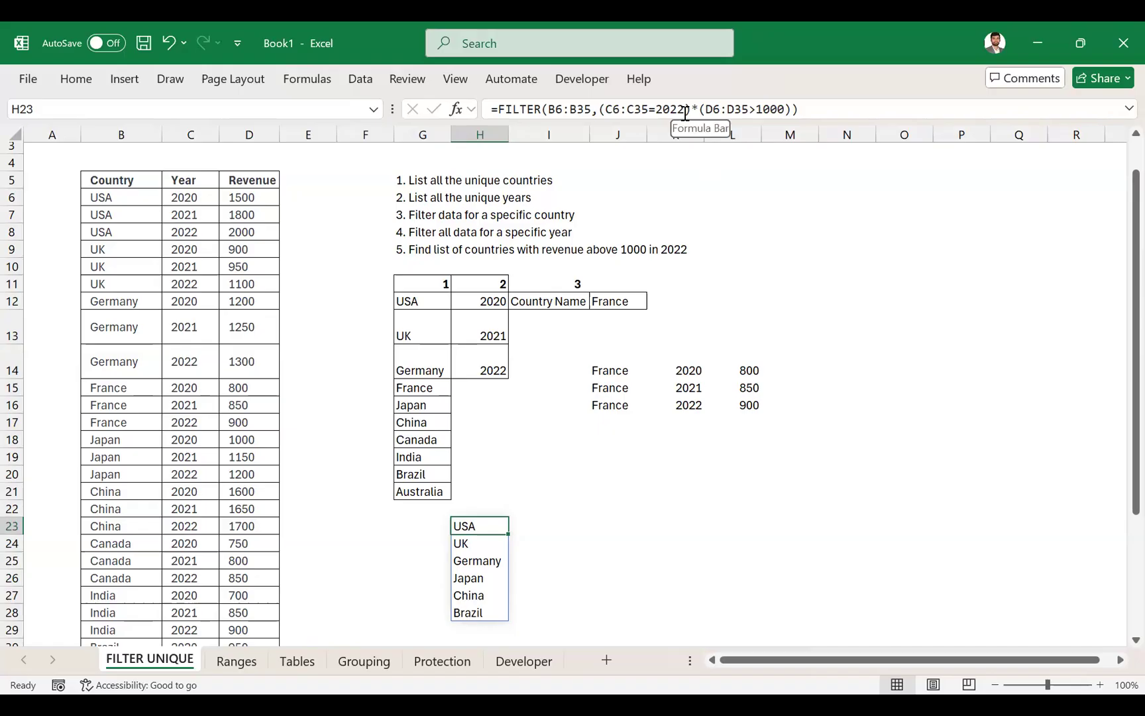
- Recheck the ranges and conditions referenced by the FILTER formula in H23
{"action": "left_click", "coordinate": [685, 110]}
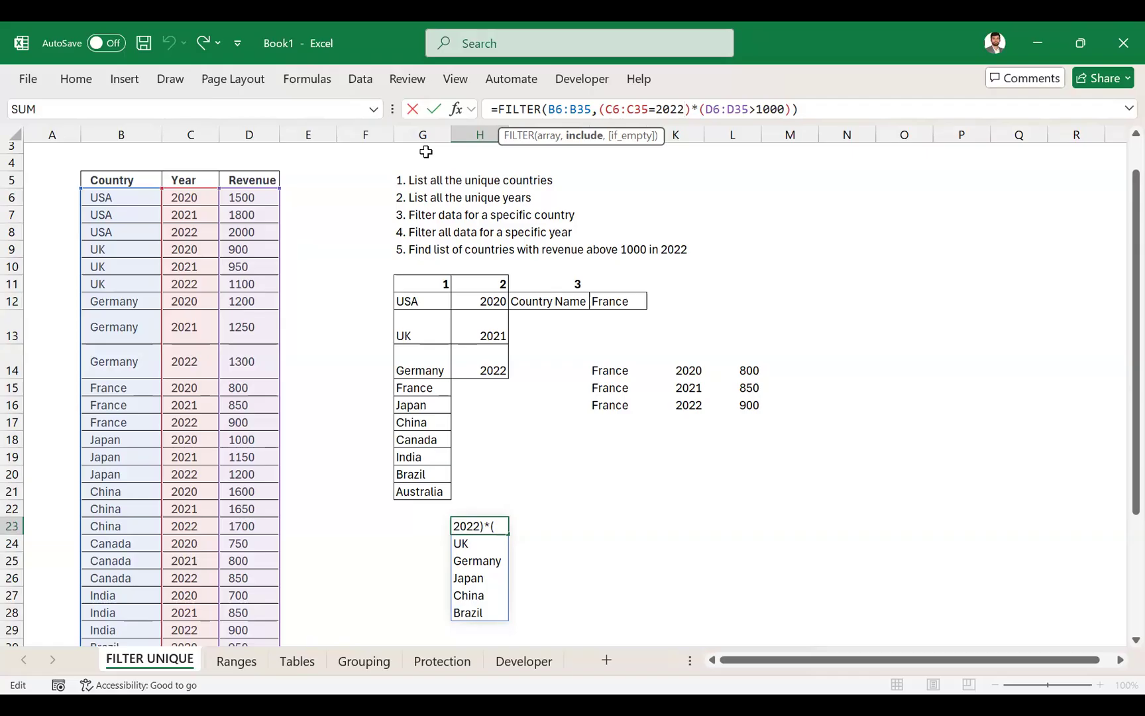
{"action": "key", "text": "Return"}
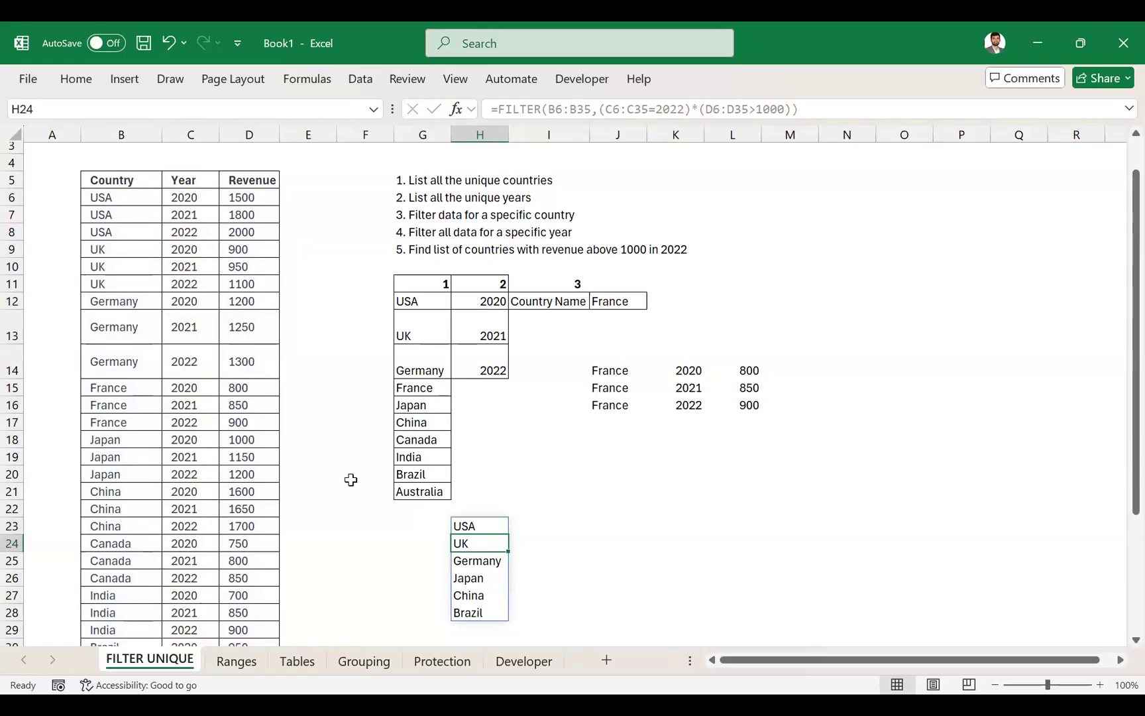
{"action": "left_click", "coordinate": [246, 663]}
{"action": "left_click", "coordinate": [158, 660]}
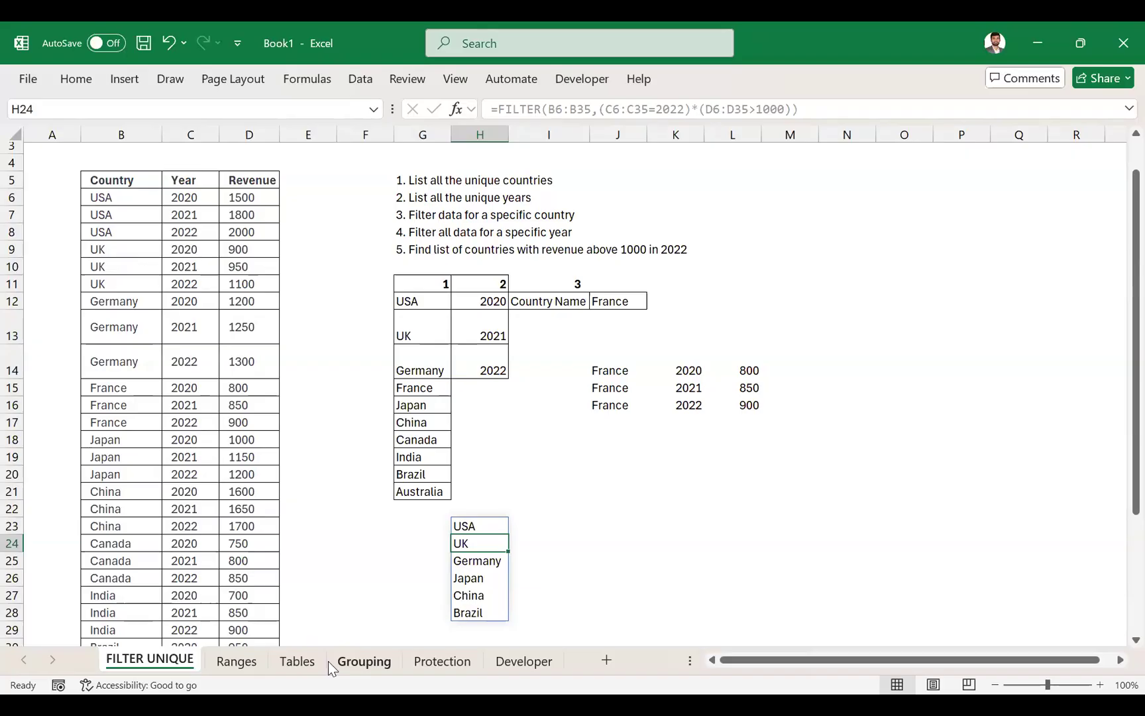
{"action": "left_click", "coordinate": [618, 107]}
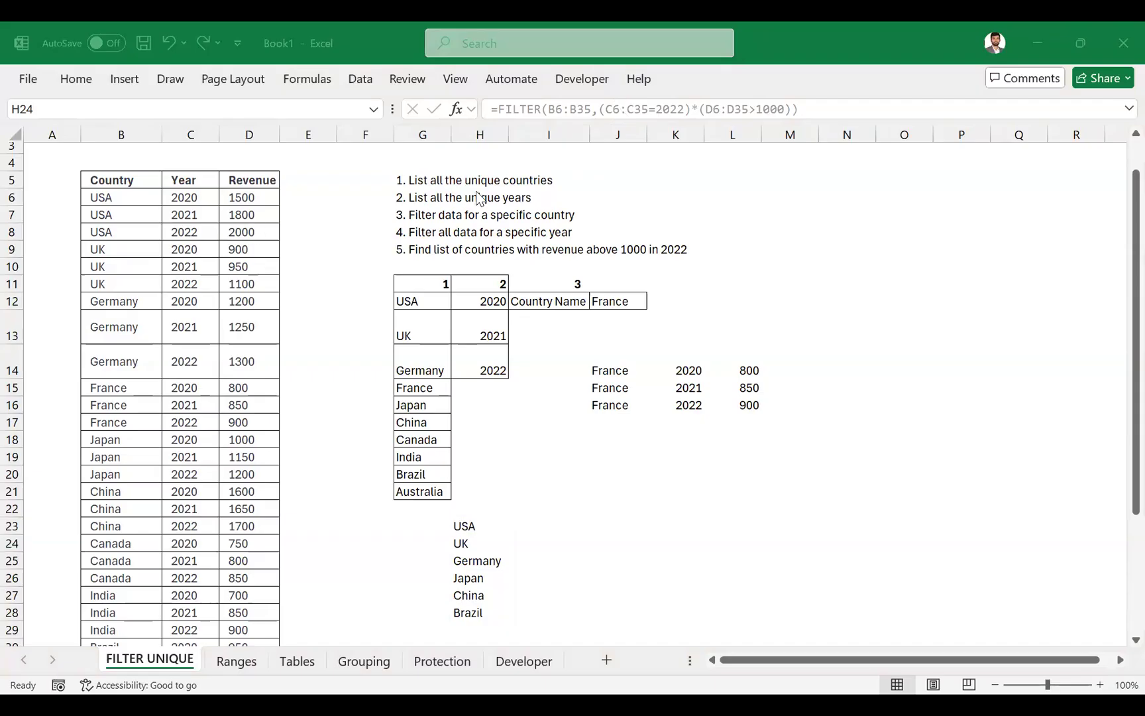
{"action": "left_click", "coordinate": [253, 199]}
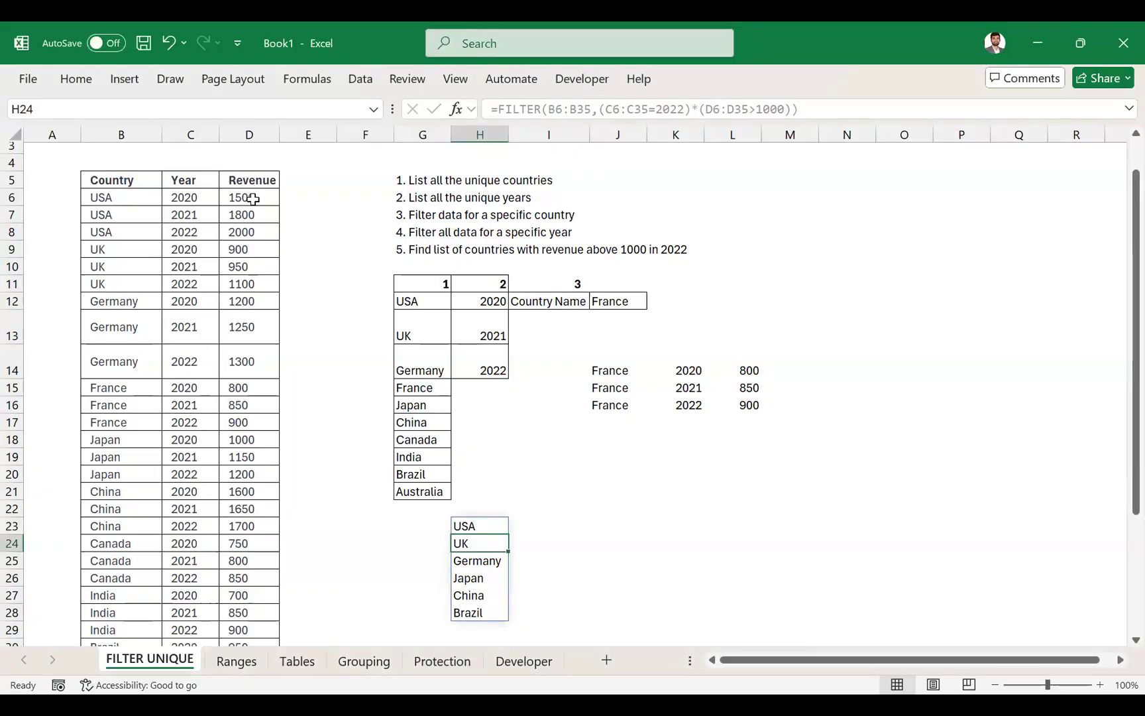
- Examine the UNIQUE formulas in G12 and H12 and the country and year ranges they reference
{"action": "left_click", "coordinate": [420, 301]}
{"action": "double_click", "coordinate": [420, 301]}
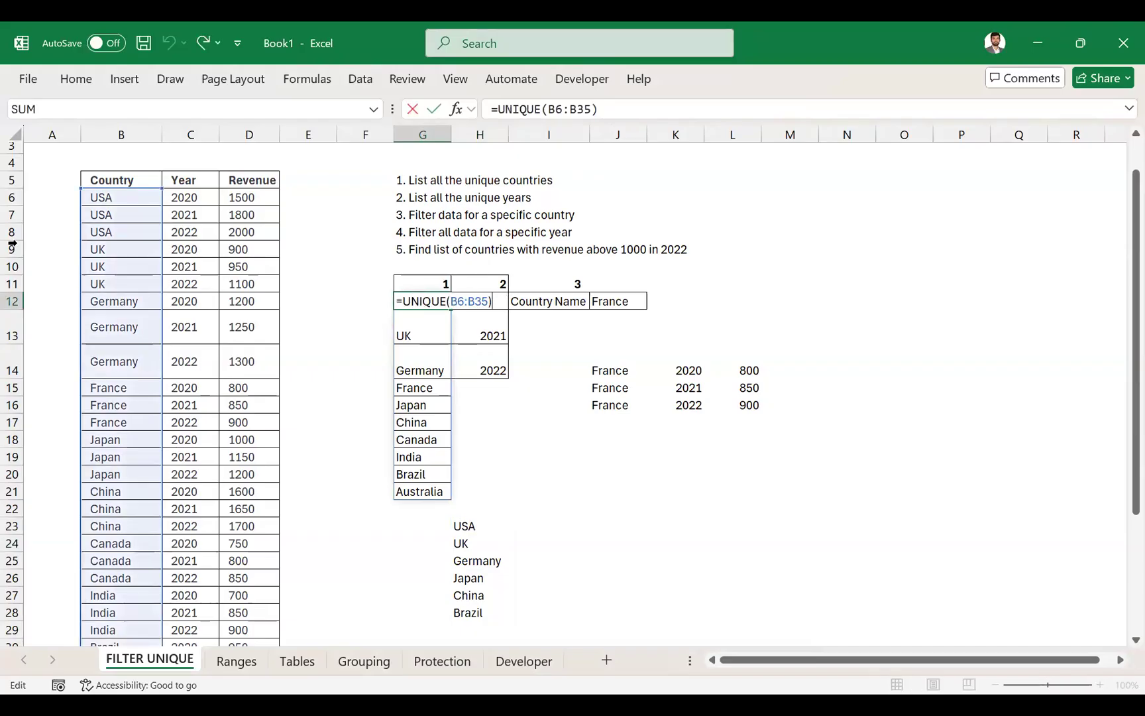
{"action": "key", "text": "Escape"}
{"action": "left_click", "coordinate": [108, 198]}
{"action": "key", "text": "ctrl+shift+Down"}
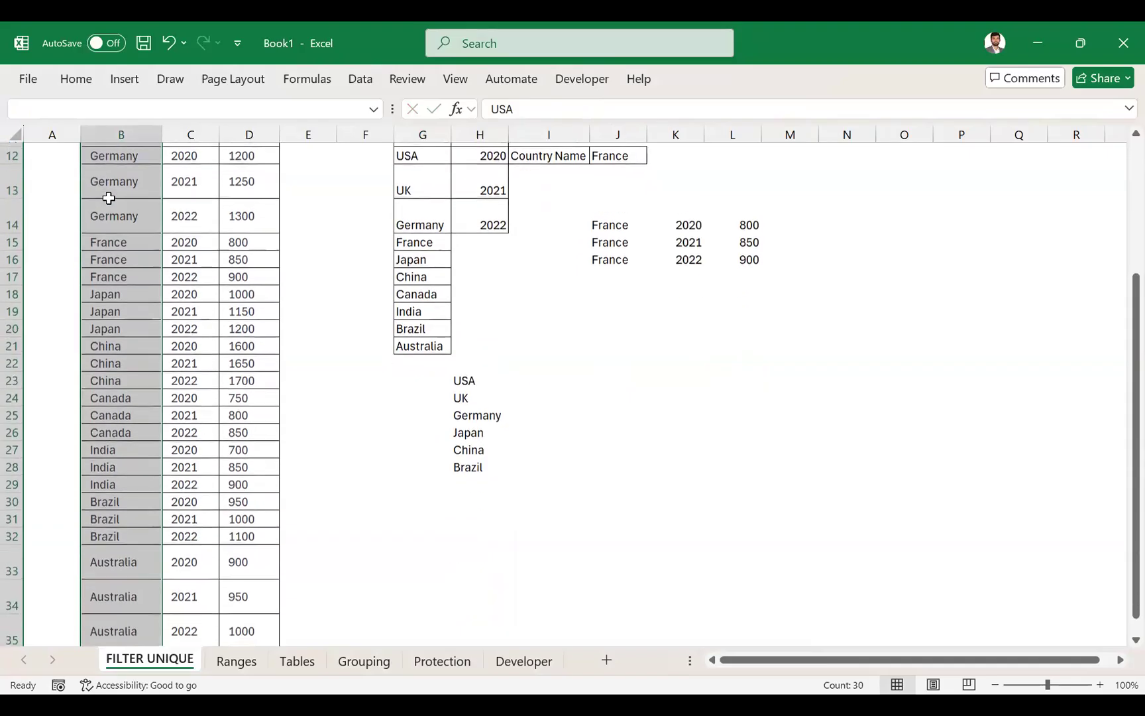
{"action": "scroll", "coordinate": [108, 198], "scroll_direction": "up", "scroll_amount": 1}
{"action": "scroll", "coordinate": [331, 218], "scroll_direction": "up", "scroll_amount": 1}
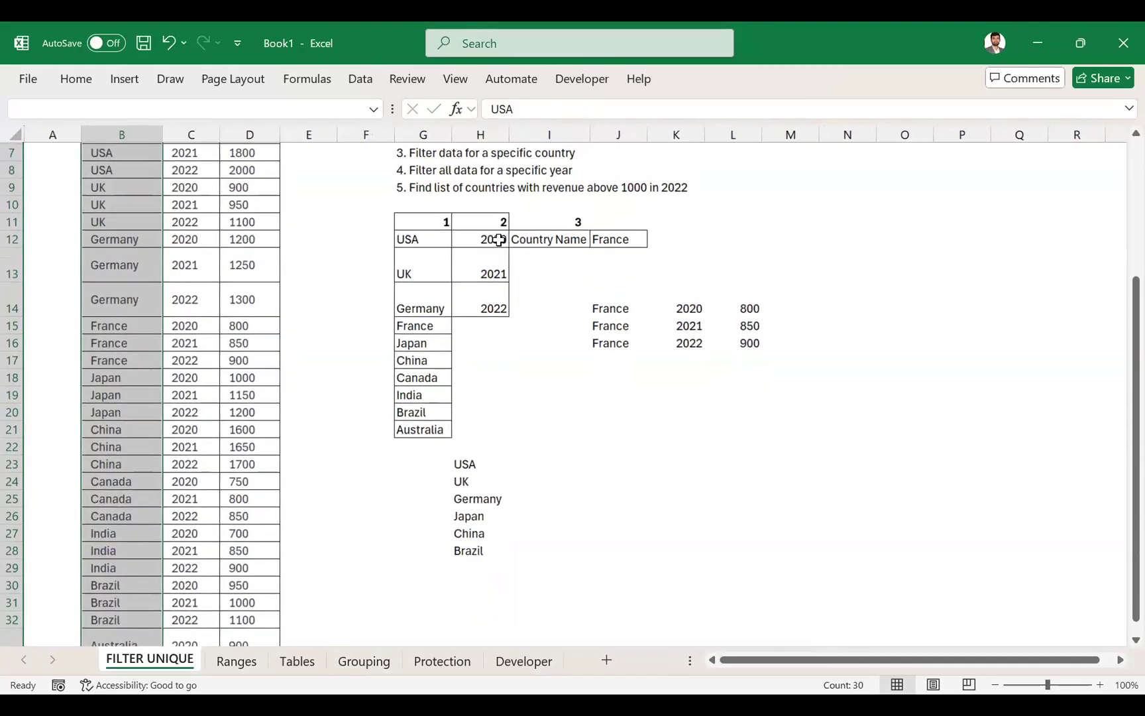
{"action": "left_click", "coordinate": [499, 236]}
{"action": "scroll", "coordinate": [499, 237], "scroll_direction": "up", "scroll_amount": 2}
{"action": "key", "text": "F2"}
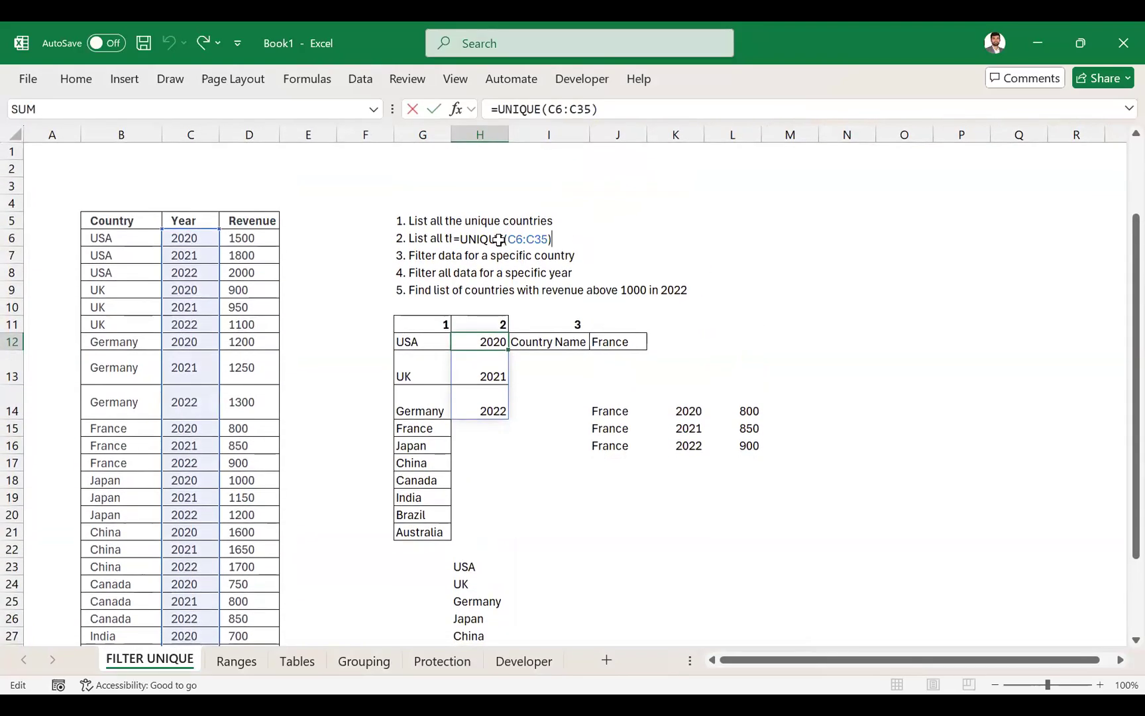
{"action": "key", "text": "Escape"}
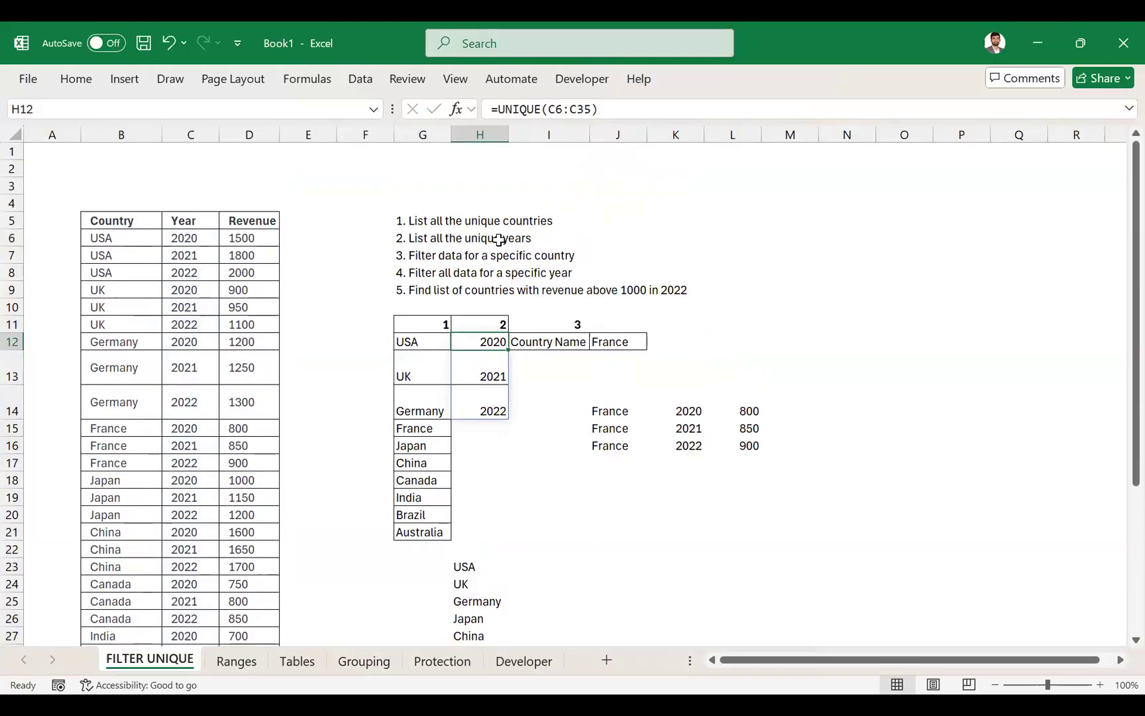
- Name the country range B6:B35 rngCountryList and reselect it to check the name
{"action": "left_click", "coordinate": [139, 232]}
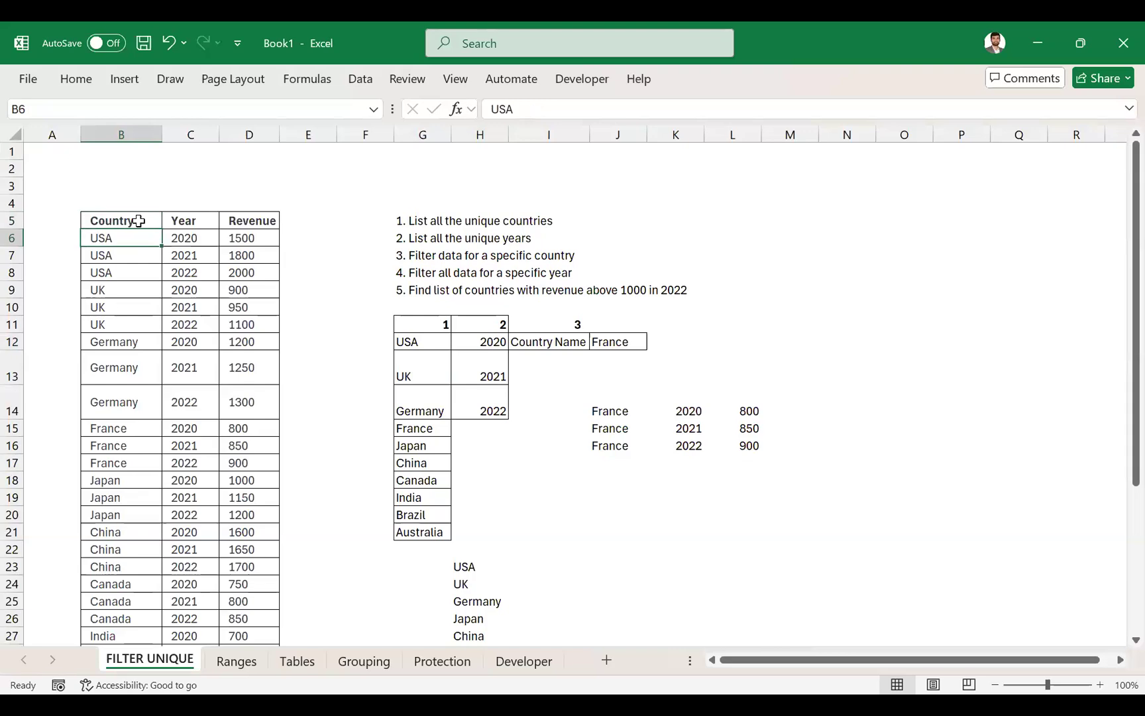
{"action": "key", "text": "ctrl+shift+Down"}
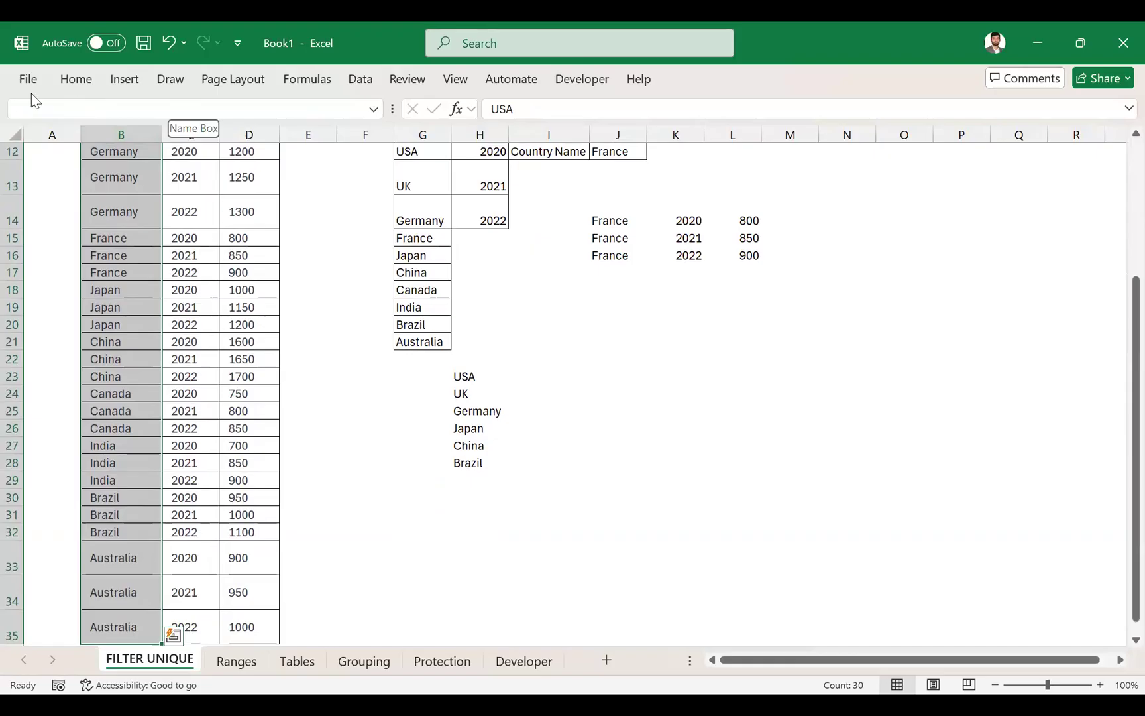
{"action": "scroll", "coordinate": [201, 291], "scroll_direction": "up", "scroll_amount": 4}
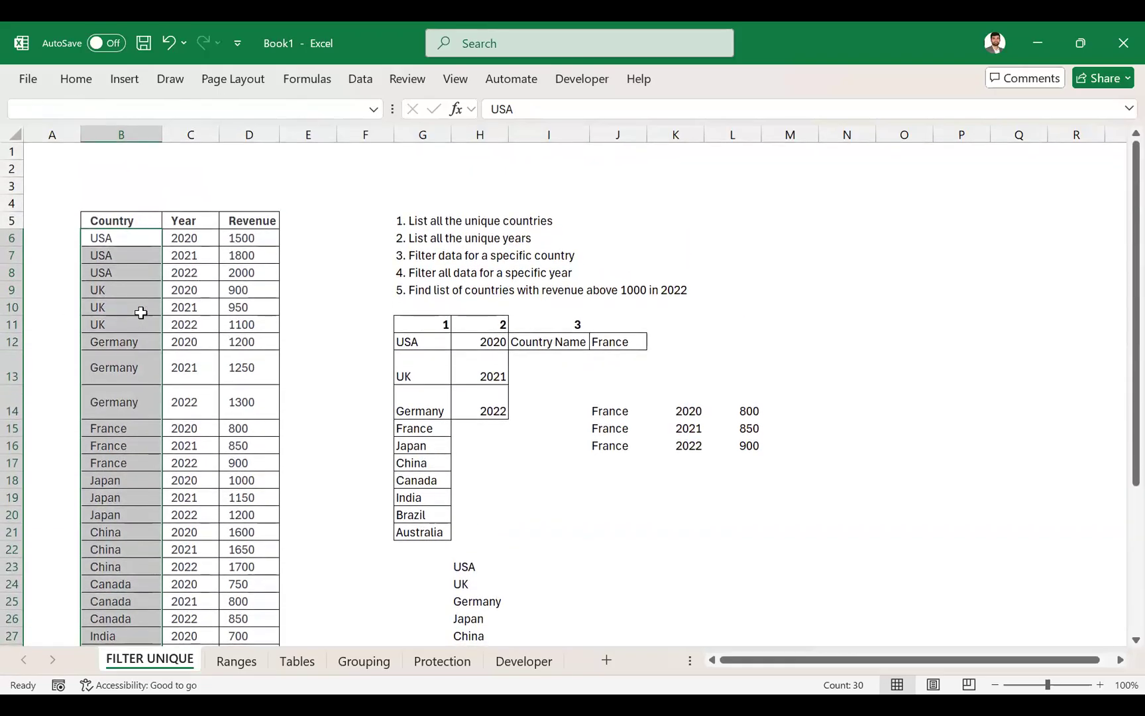
{"action": "left_click", "coordinate": [131, 107]}
{"action": "type", "text": "rng"}
{"action": "type", "text": "CountryList"}
{"action": "key", "text": "Return"}
{"action": "left_click", "coordinate": [295, 200]}
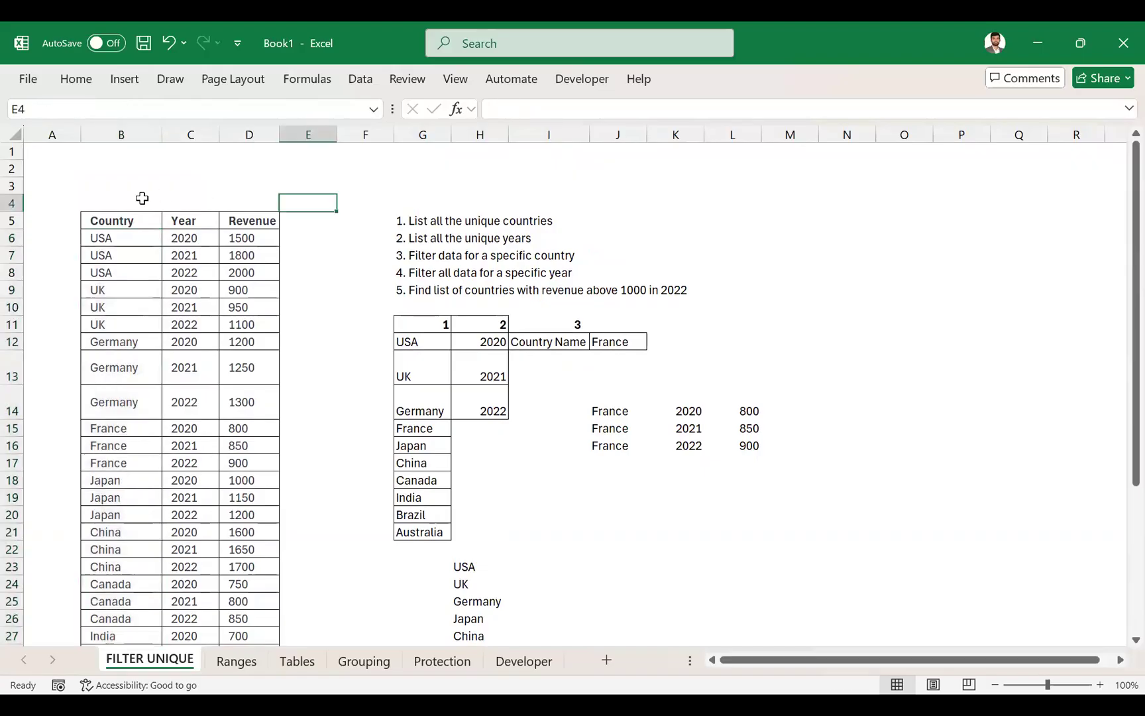
{"action": "left_click", "coordinate": [120, 233]}
{"action": "key", "text": "ctrl+shift+Down"}
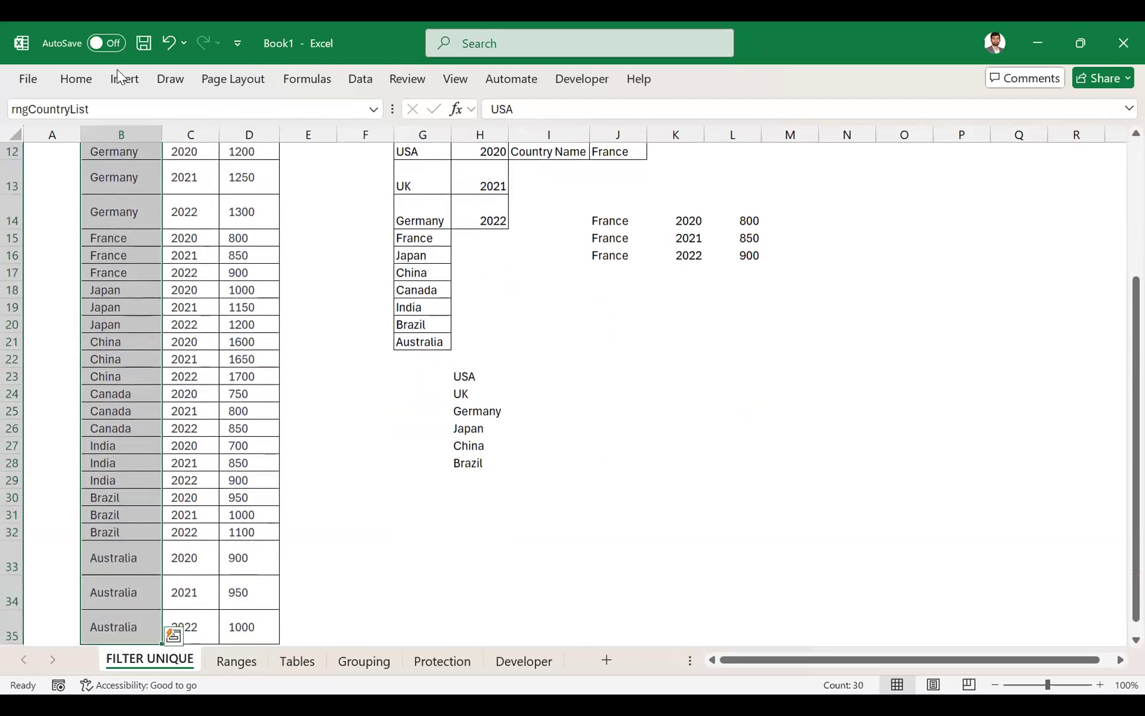
{"action": "scroll", "coordinate": [245, 291], "scroll_direction": "up", "scroll_amount": 4}
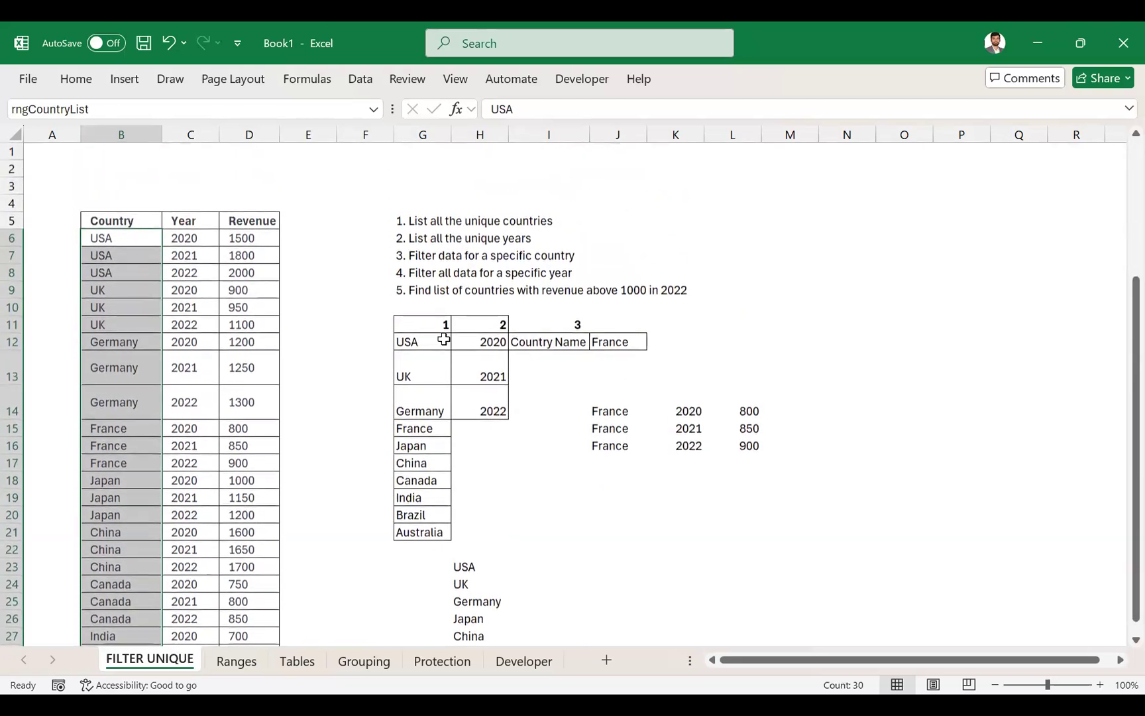
- Replace the cell range in the G12 formula with the named range so it reads =UNIQUE(rngCountryList)
{"action": "left_click", "coordinate": [425, 341]}
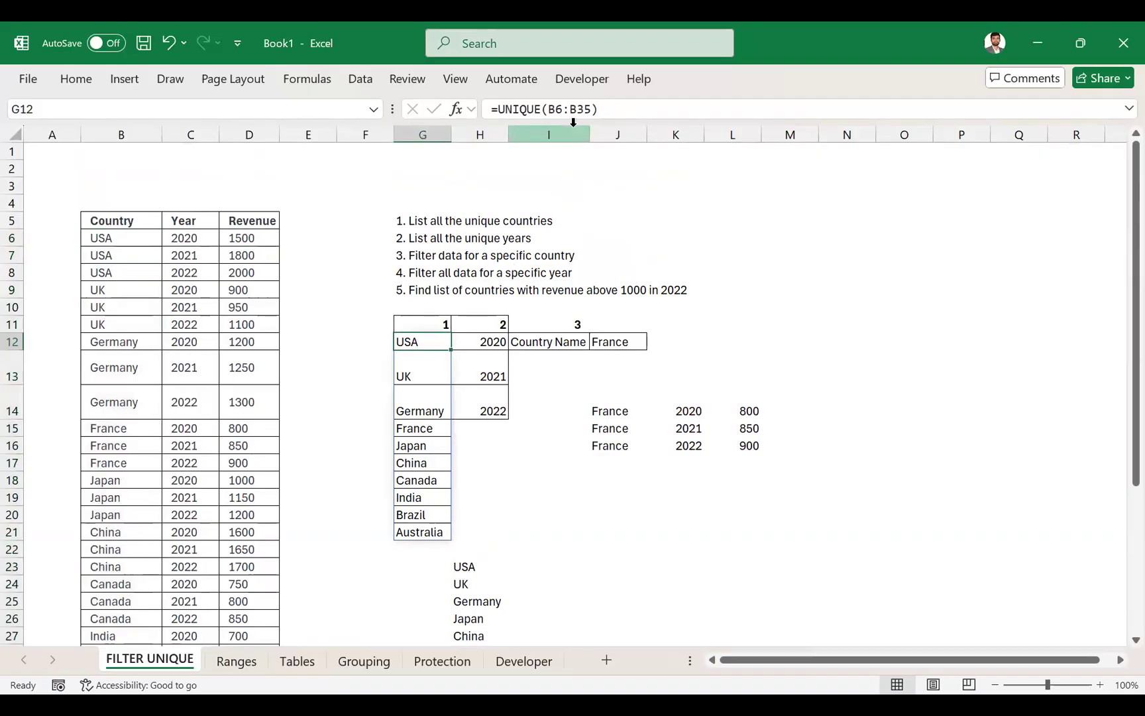
{"action": "left_click", "coordinate": [596, 112]}
{"action": "key", "text": "BackSpace"}
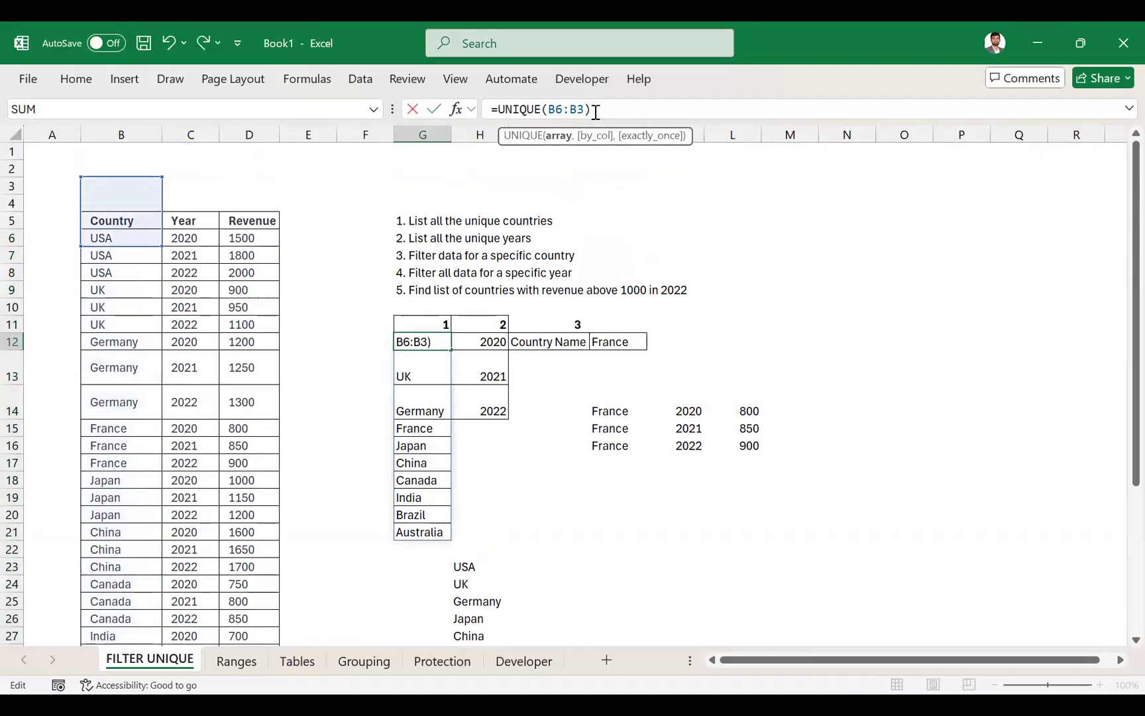
{"action": "key", "text": "BackSpace"}
{"action": "key", "text": "BackSpace"}
{"action": "key", "text": "BackSpace"}
{"action": "key", "text": "BackSpace"}
{"action": "key", "text": "BackSpace"}
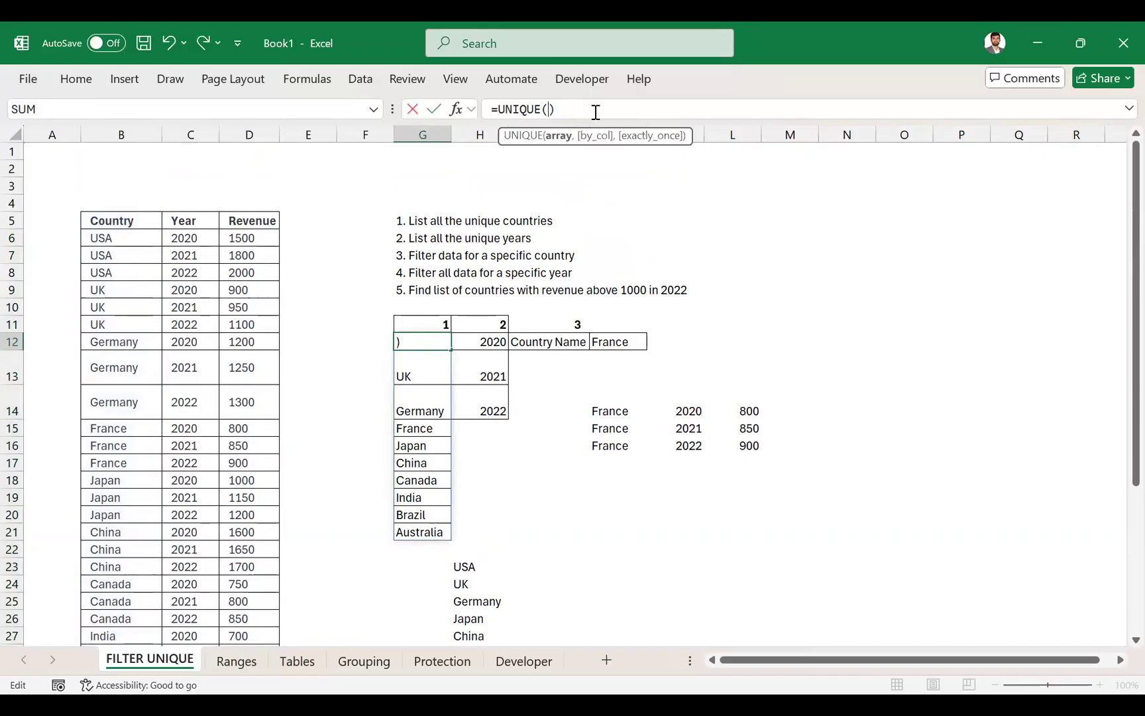
{"action": "type", "text": "rng"}
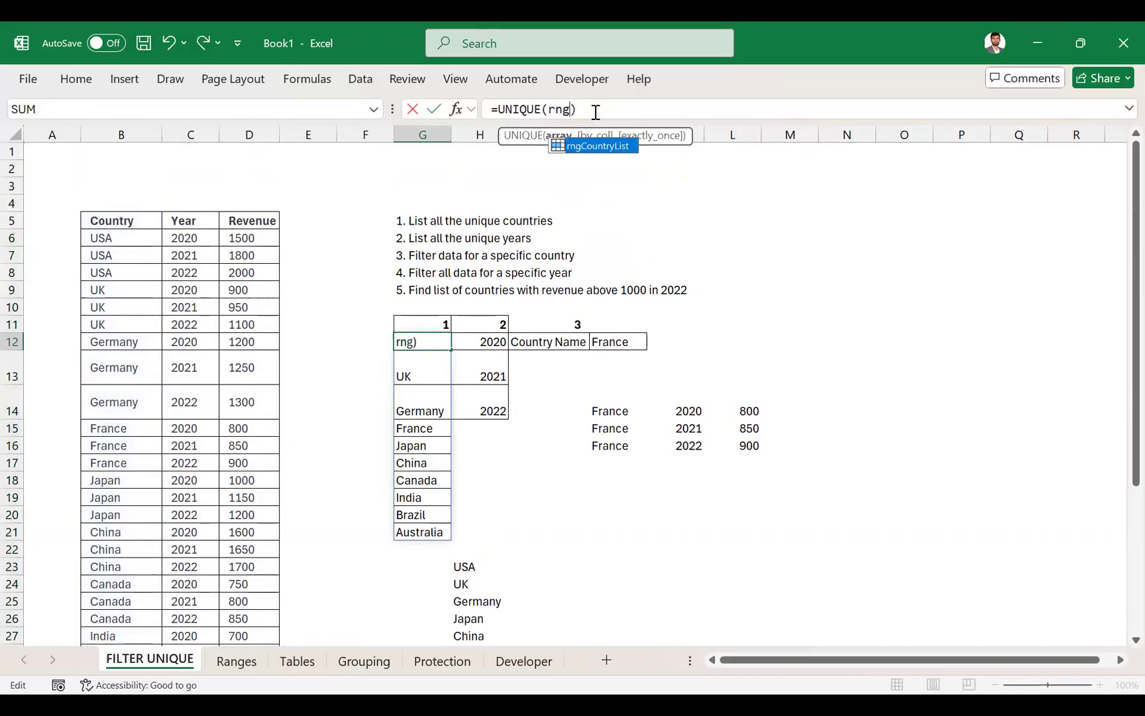
{"action": "key", "text": "Tab"}
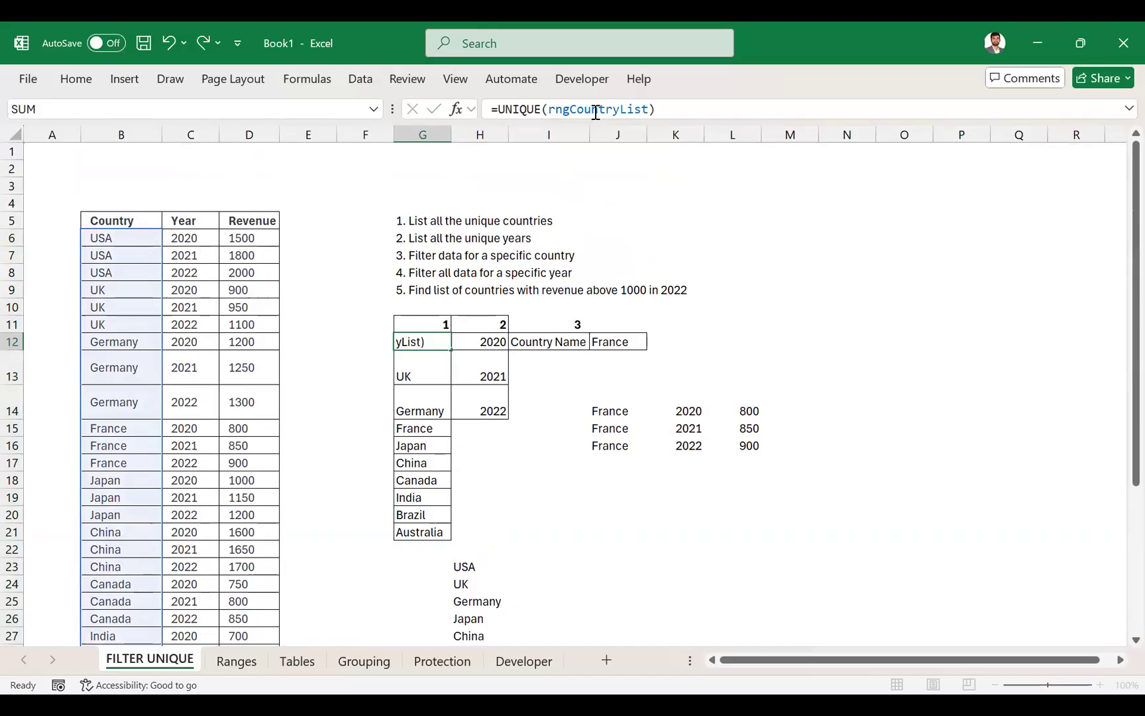
{"action": "key", "text": "Return"}
{"action": "key", "text": "Up"}
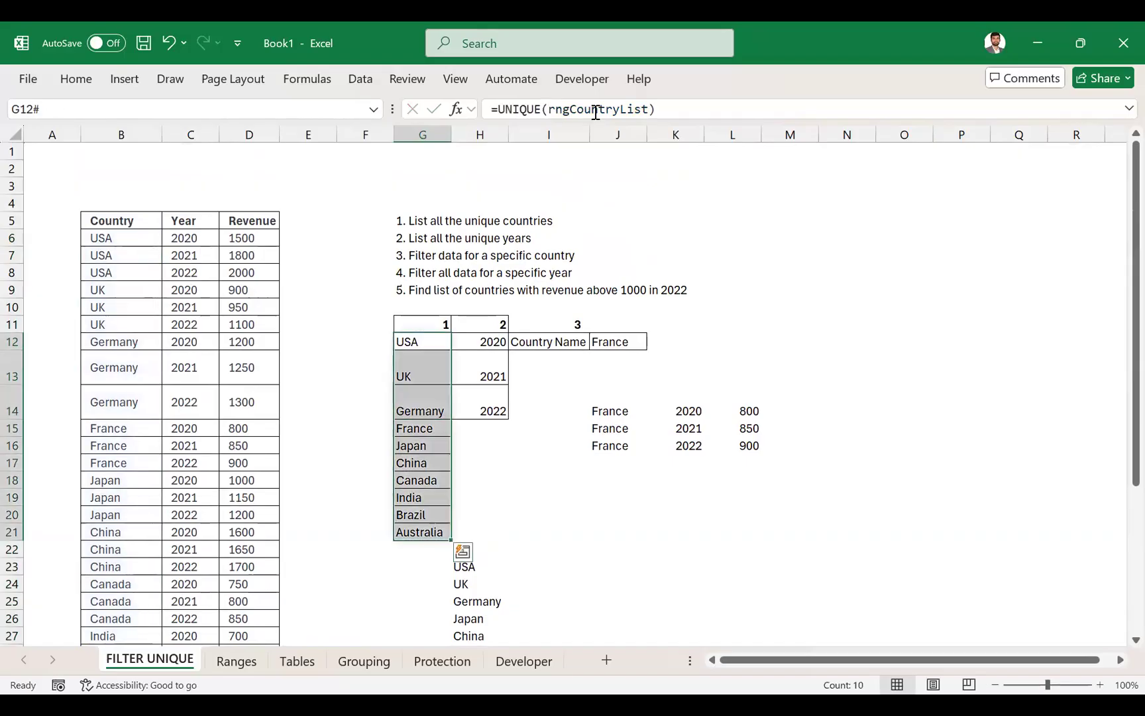
- Change the criteria range in J14 to the named range so it reads =FILTER(B6:D35,rngCountryList=J12)
{"action": "key", "text": "Down"}
{"action": "key", "text": "Right"}
{"action": "key", "text": "Right"}
{"action": "key", "text": "Right"}
{"action": "key", "text": "Down"}
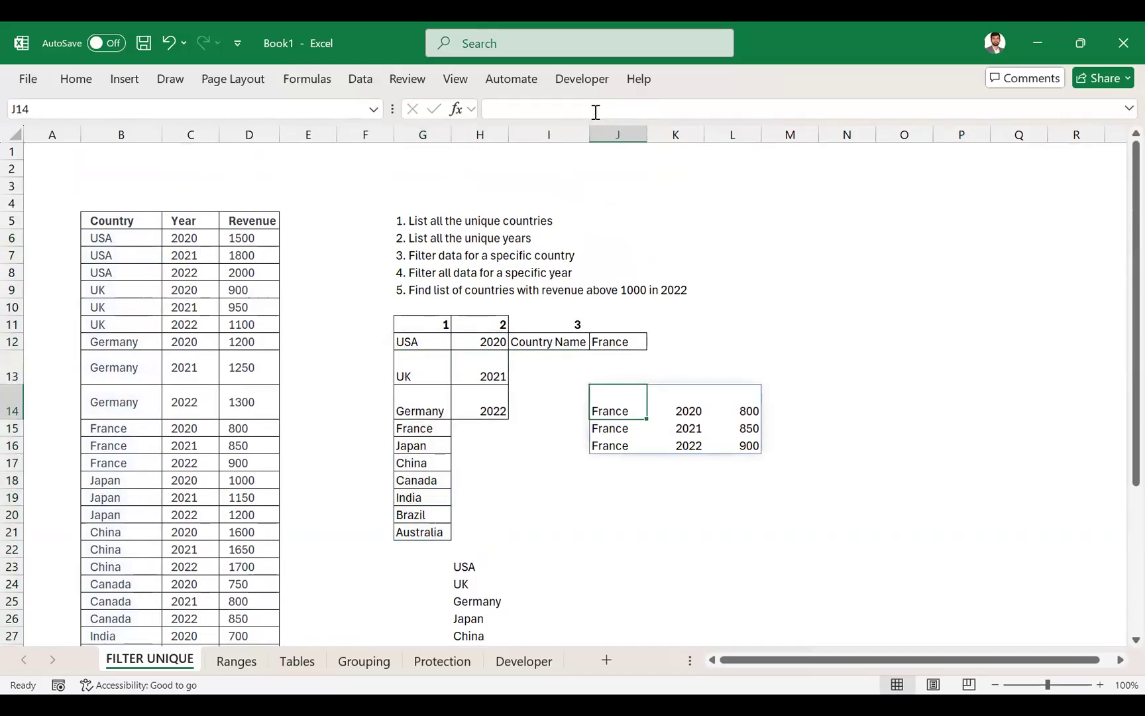
{"action": "key", "text": "F2"}
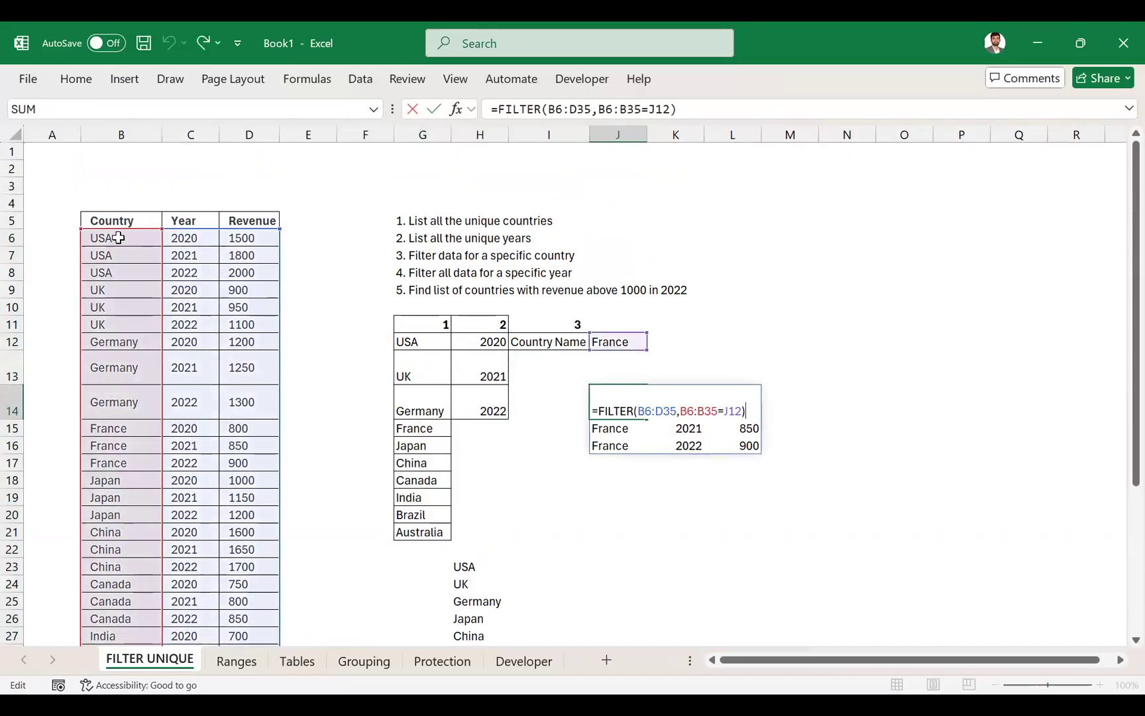
{"action": "left_click", "coordinate": [642, 110]}
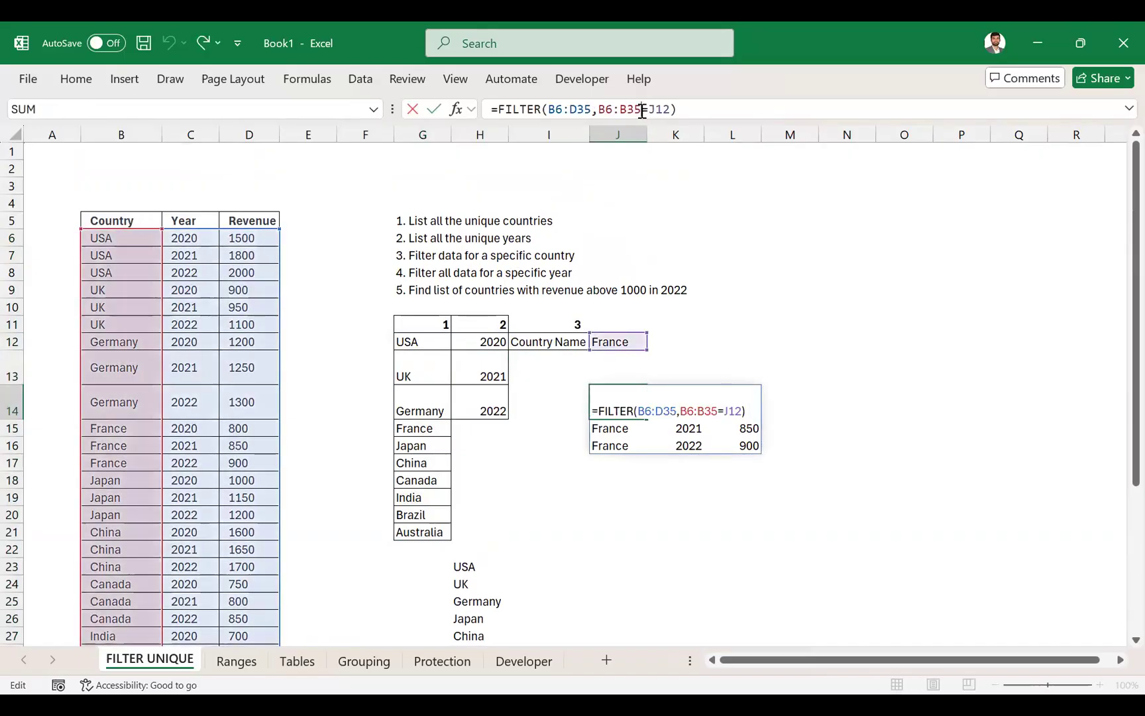
{"action": "key", "text": "BackSpace"}
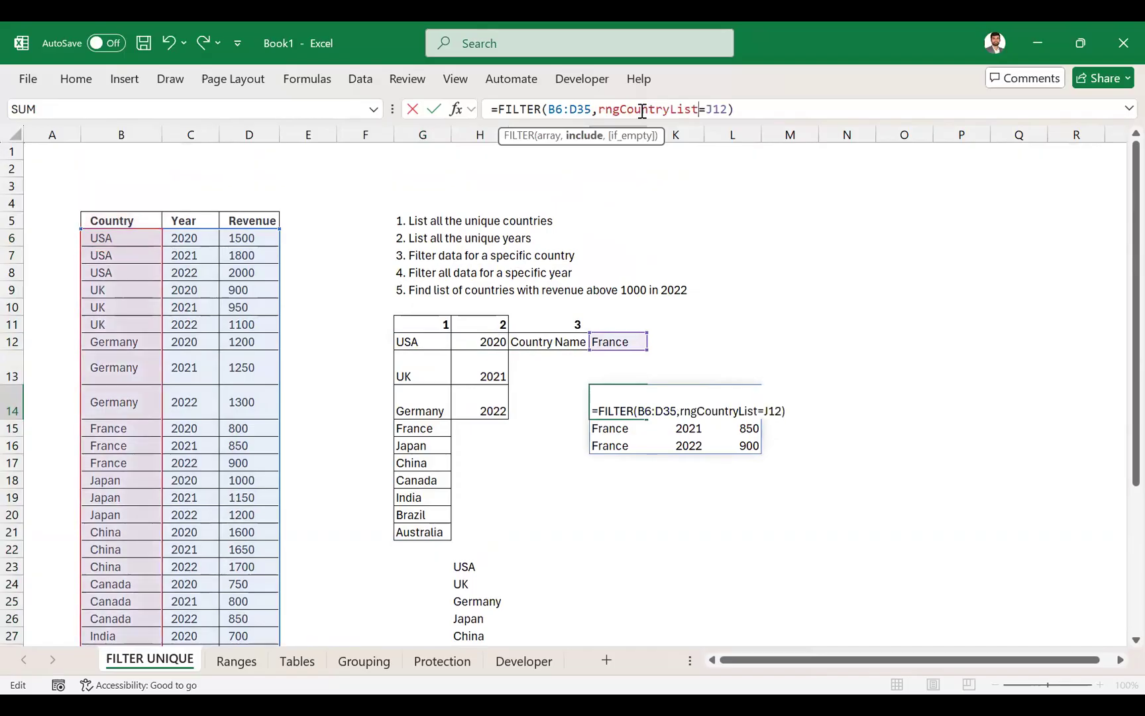
{"action": "key", "text": "ctrl+Return"}
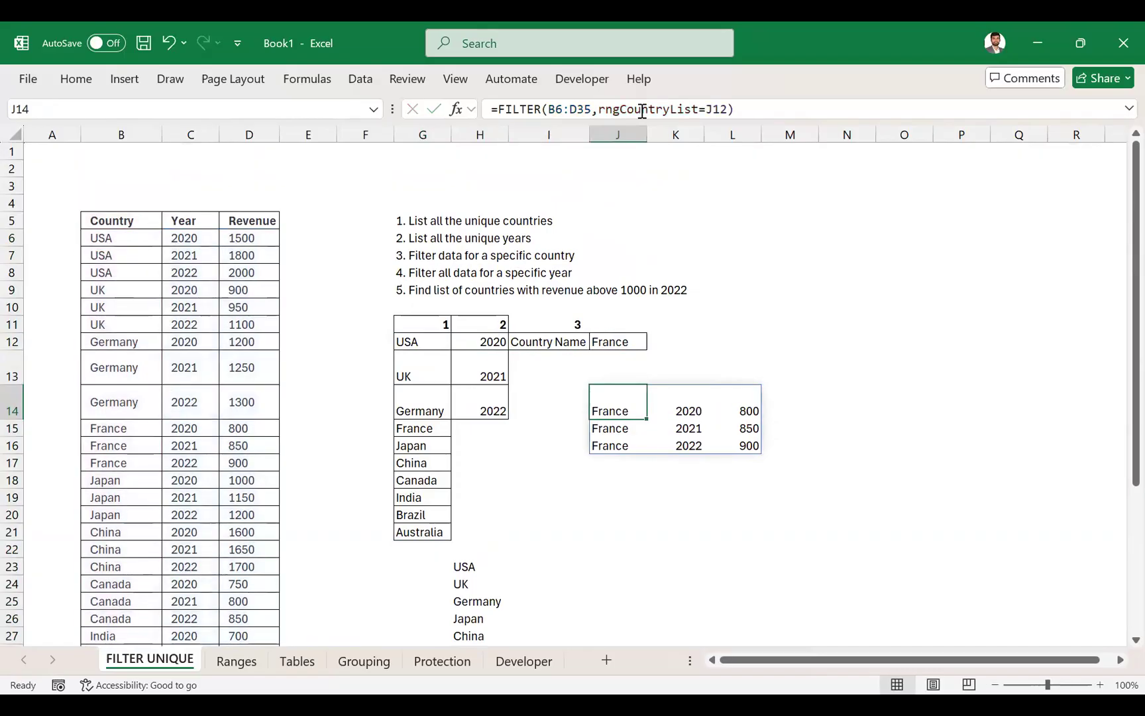
- Reselect the country entries from B6 down to review the extent of their named range
{"action": "left_click", "coordinate": [148, 237]}
{"action": "key", "text": "ctrl+shift+Down"}
{"action": "key", "text": "Up"}
{"action": "key", "text": "Up"}
{"action": "key", "text": "Down"}
{"action": "key", "text": "Down"}
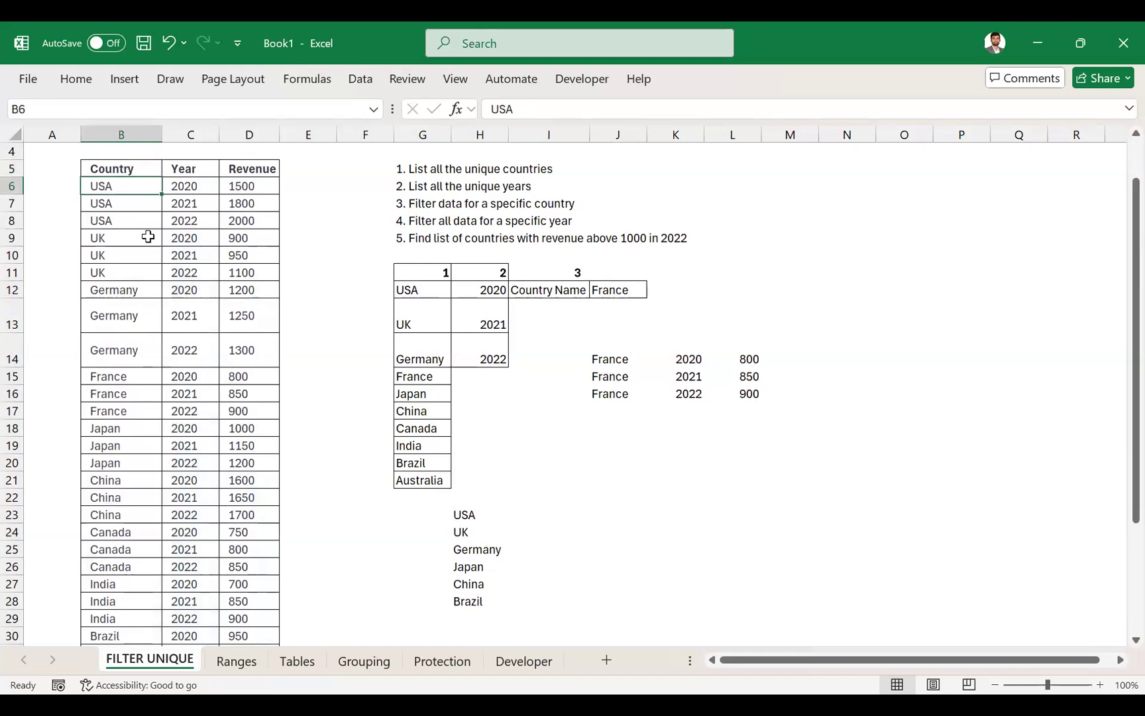
{"action": "scroll", "coordinate": [148, 237], "scroll_direction": "up", "scroll_amount": 1}
- Name the year values C6:C35 rngYears
{"action": "left_click", "coordinate": [195, 238]}
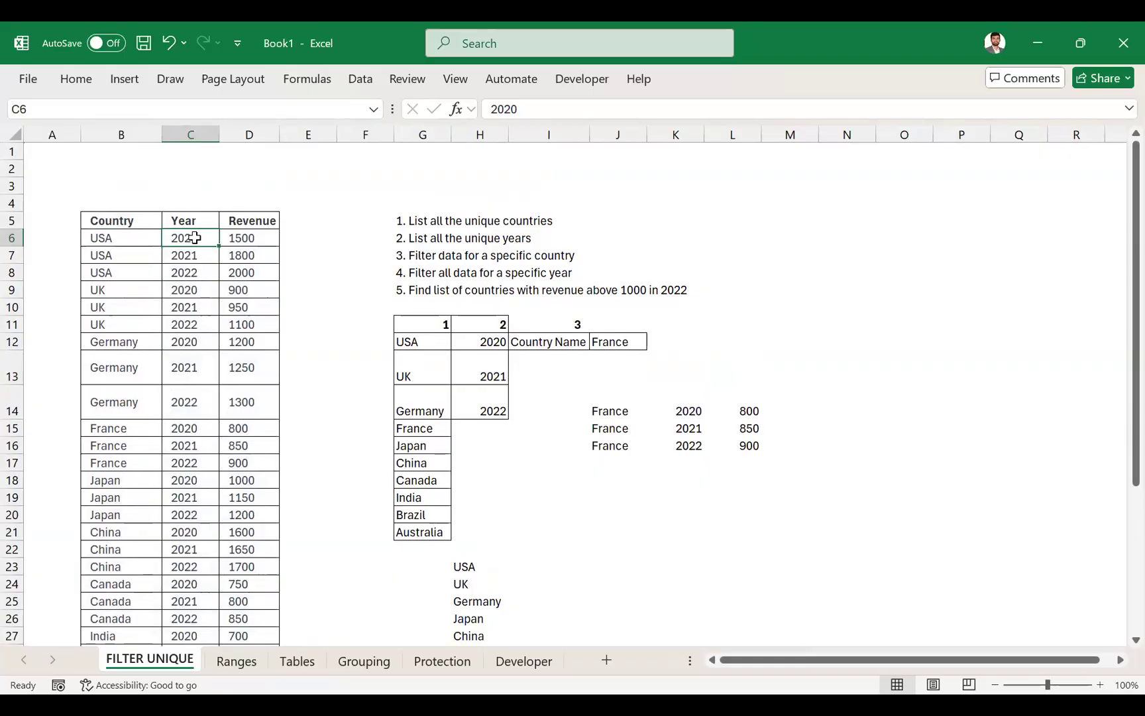
{"action": "key", "text": "Left"}
{"action": "key", "text": "ctrl+shift+Down"}
{"action": "key", "text": "ctrl+Up"}
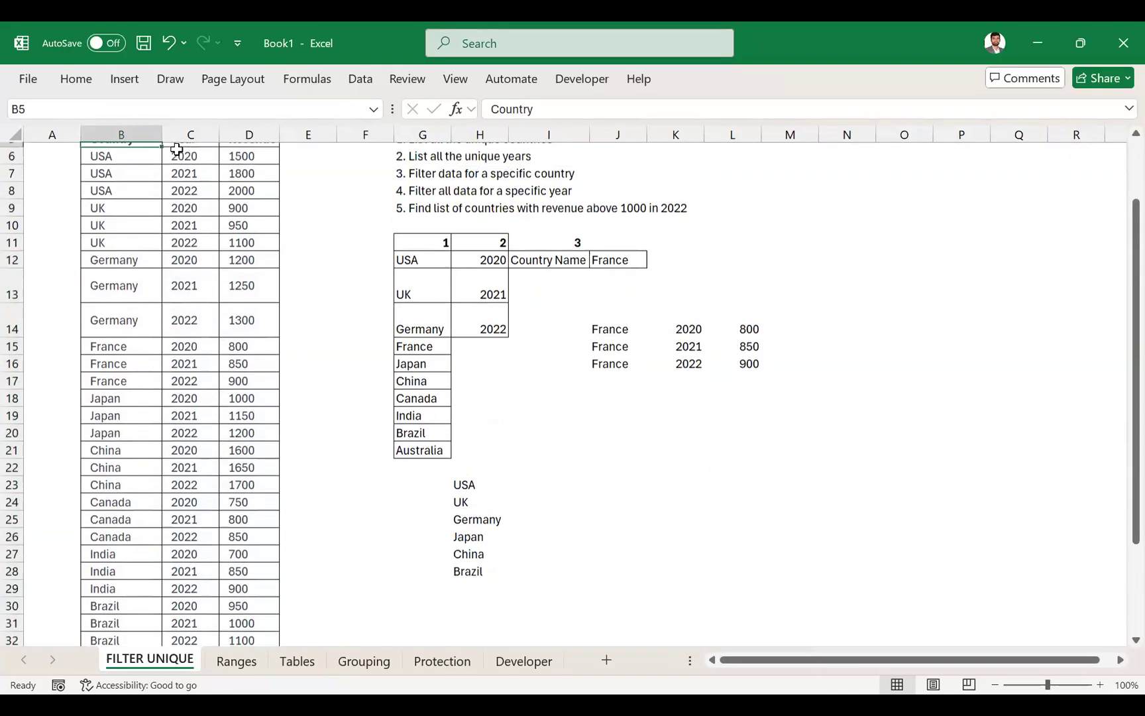
{"action": "key", "text": "Right"}
{"action": "key", "text": "Down"}
{"action": "key", "text": "ctrl+shift+Down"}
{"action": "left_click", "coordinate": [134, 114]}
{"action": "type", "text": "rngYears"}
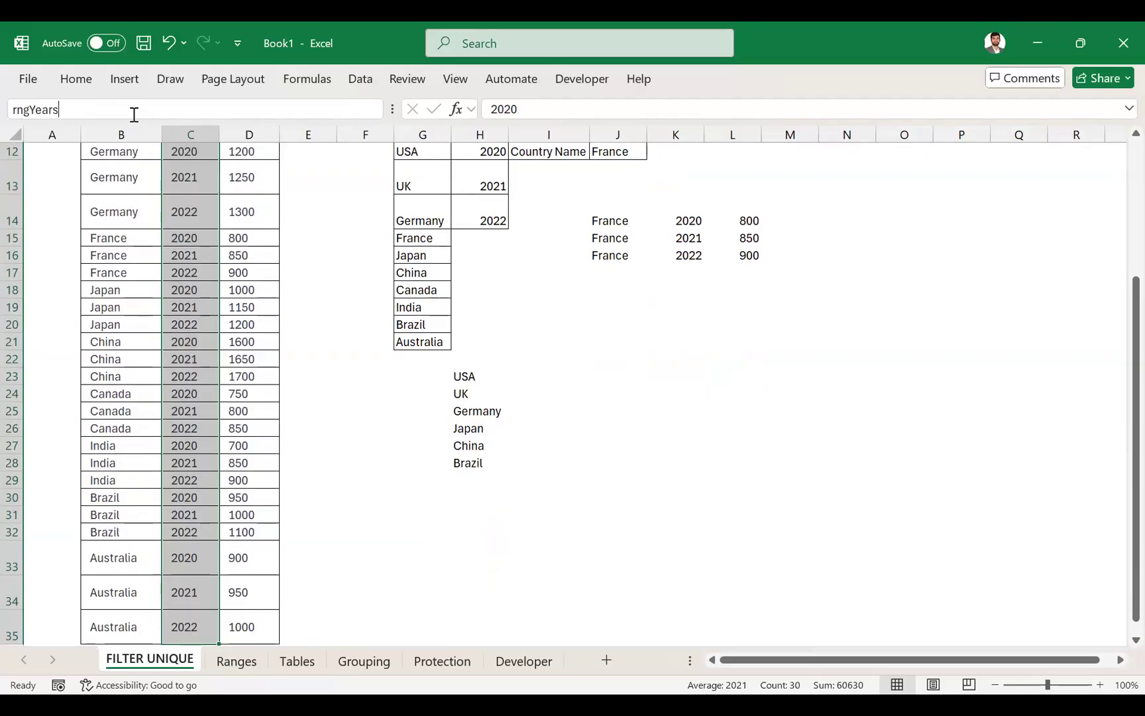
{"action": "key", "text": "Return"}
- Name the revenue values D6:D35 rngRevenue
{"action": "key", "text": "Right"}
{"action": "key", "text": "ctrl+shift+Down"}
{"action": "left_click", "coordinate": [134, 114]}
{"action": "type", "text": "rngRevenue"}
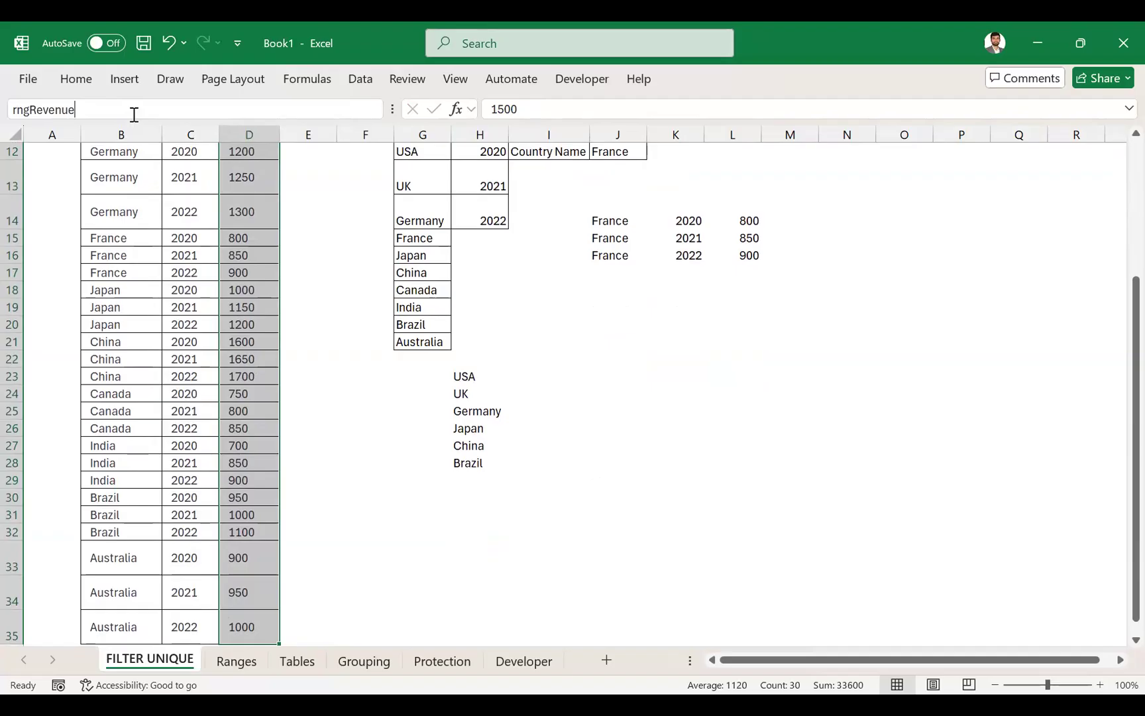
{"action": "key", "text": "Return"}
- Name the whole revenue table including its headers, B5:D35, rngTable1
{"action": "key", "text": "Up"}
{"action": "key", "text": "Left"}
{"action": "key", "text": "Left"}
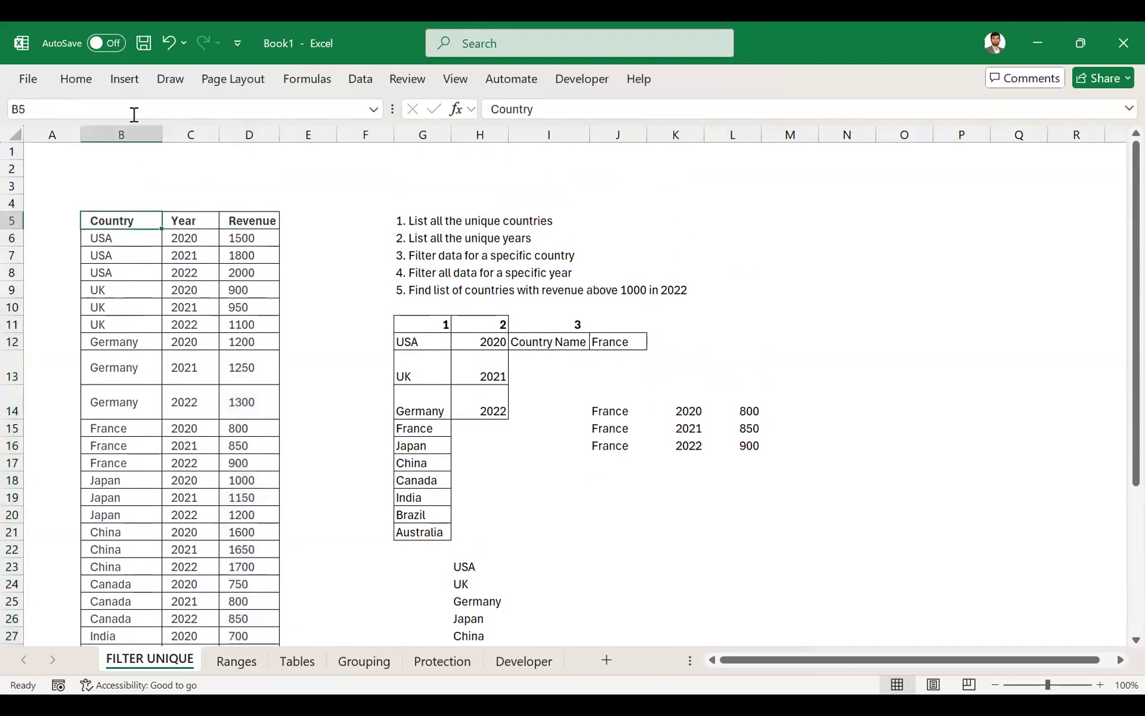
{"action": "key", "text": "shift+Right"}
{"action": "key", "text": "shift+Right"}
{"action": "key", "text": "ctrl+shift+Down"}
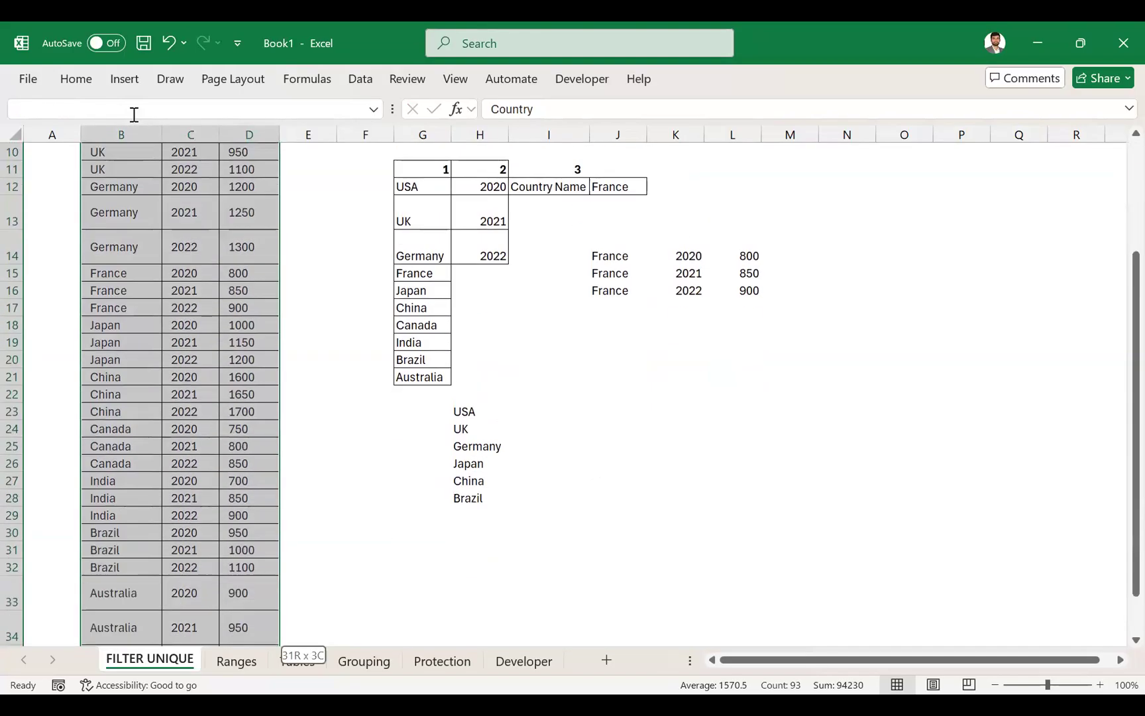
{"action": "scroll", "coordinate": [128, 126], "scroll_direction": "up", "scroll_amount": 4}
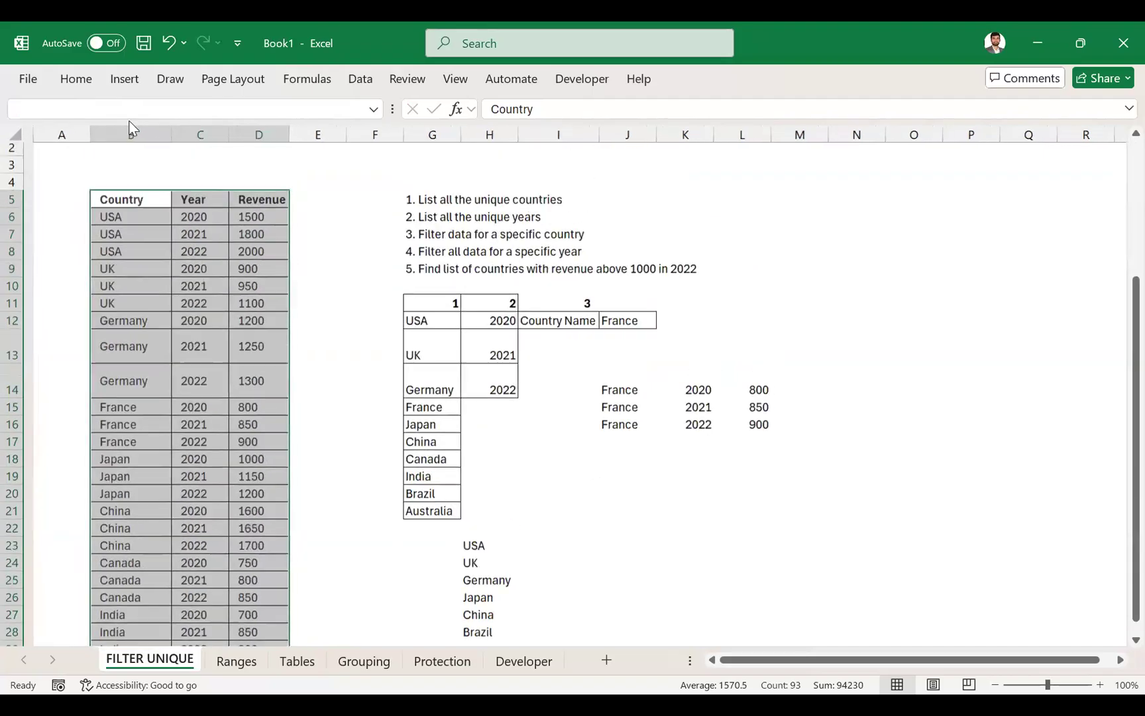
{"action": "type", "text": "rngTable1"}
{"action": "key", "text": "Return"}
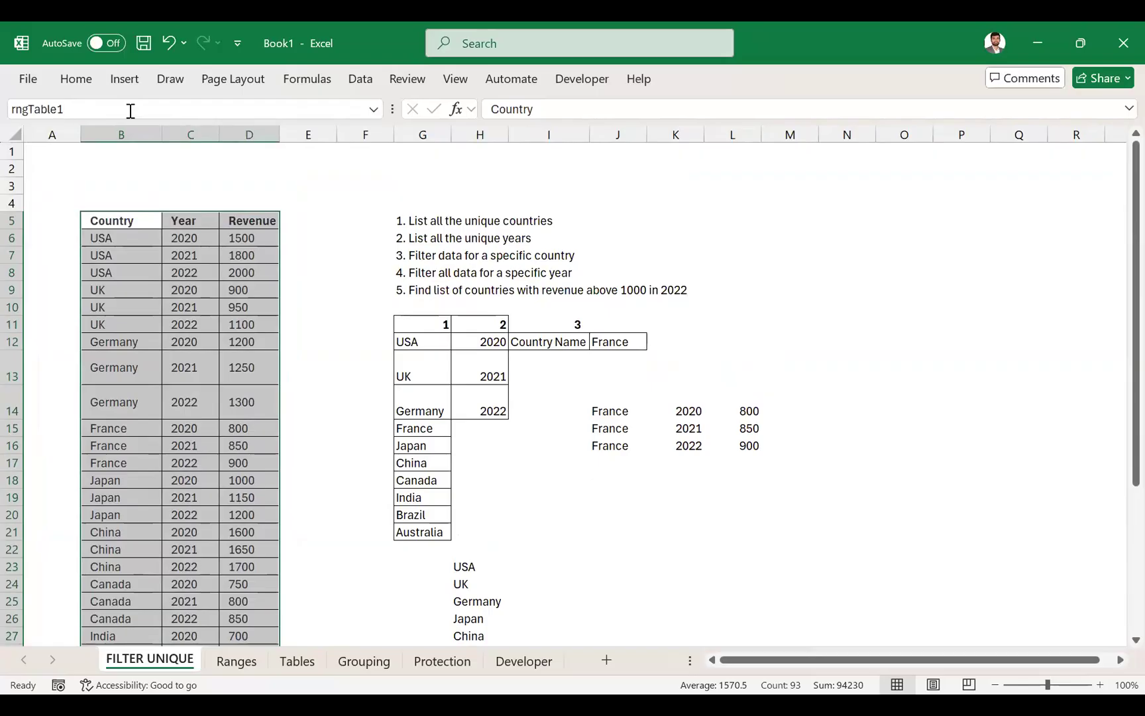
- Reselect the full table from the Country header to check the name assigned to it
{"action": "left_click", "coordinate": [131, 220]}
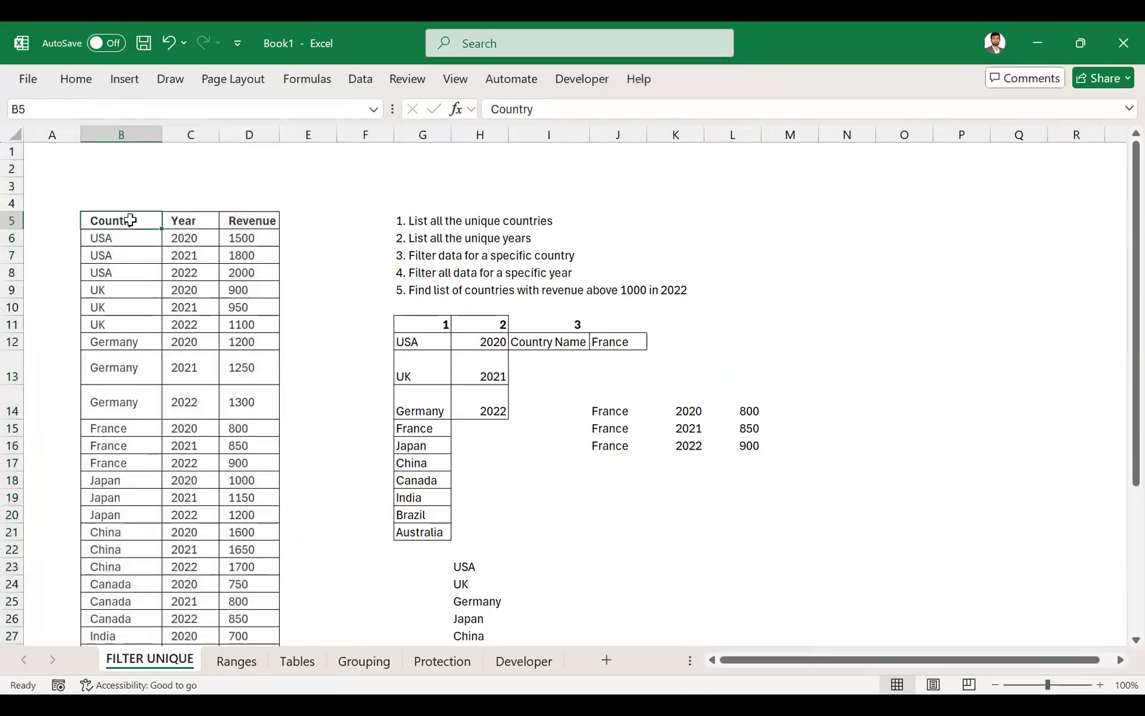
{"action": "key", "text": "ctrl+shift+Right"}
{"action": "key", "text": "ctrl+shift+Down"}
{"action": "scroll", "coordinate": [131, 219], "scroll_direction": "up", "scroll_amount": 4}
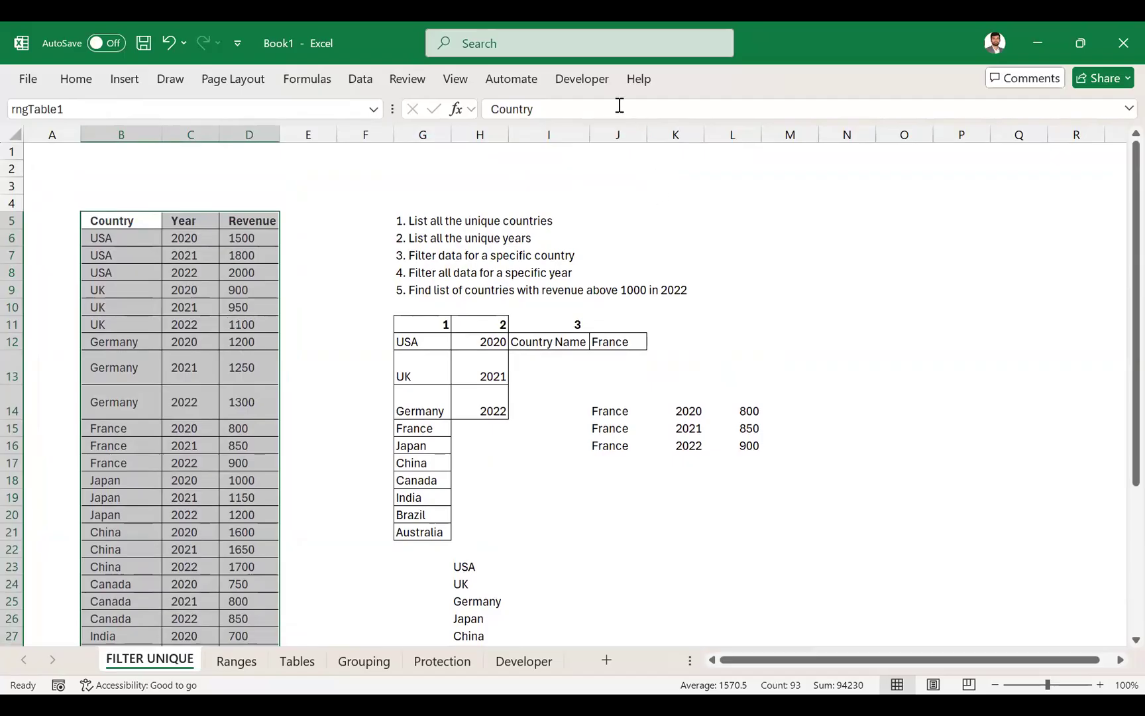
{"action": "key", "text": "alt+Tab"}
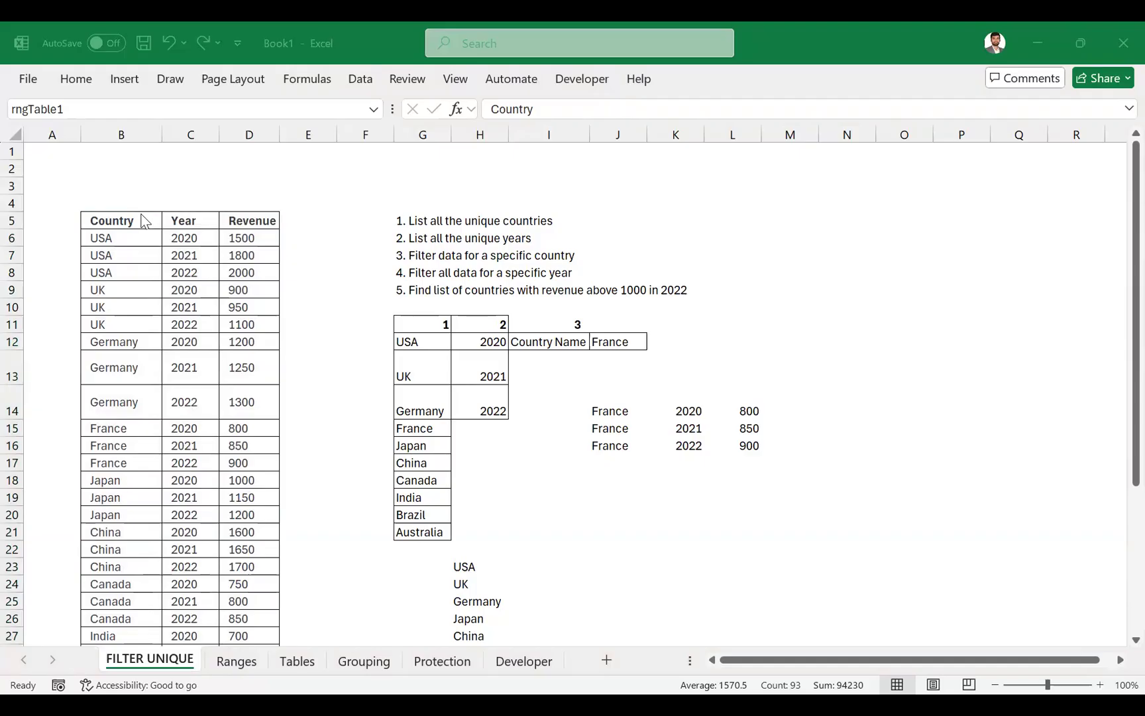
{"action": "key", "text": "alt+Tab"}
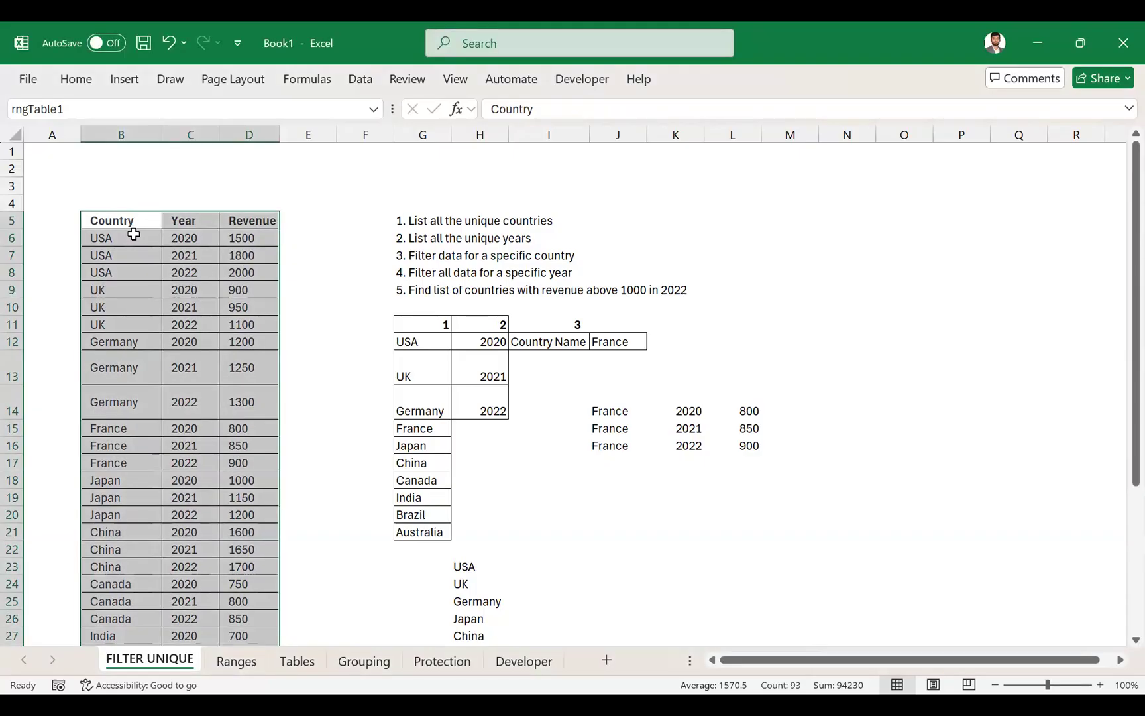
- Reselect the country values from B6 down and check their assigned range name
{"action": "left_click", "coordinate": [133, 234]}
{"action": "key", "text": "ctrl+shift+Down"}
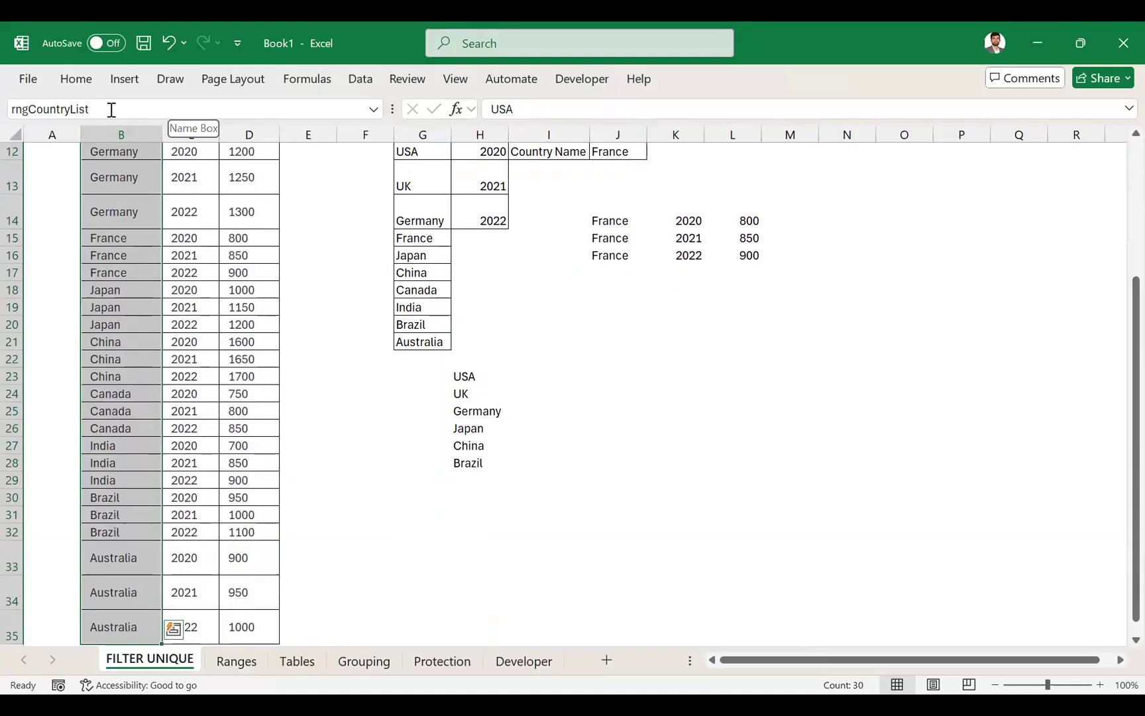
{"action": "left_click", "coordinate": [112, 109]}
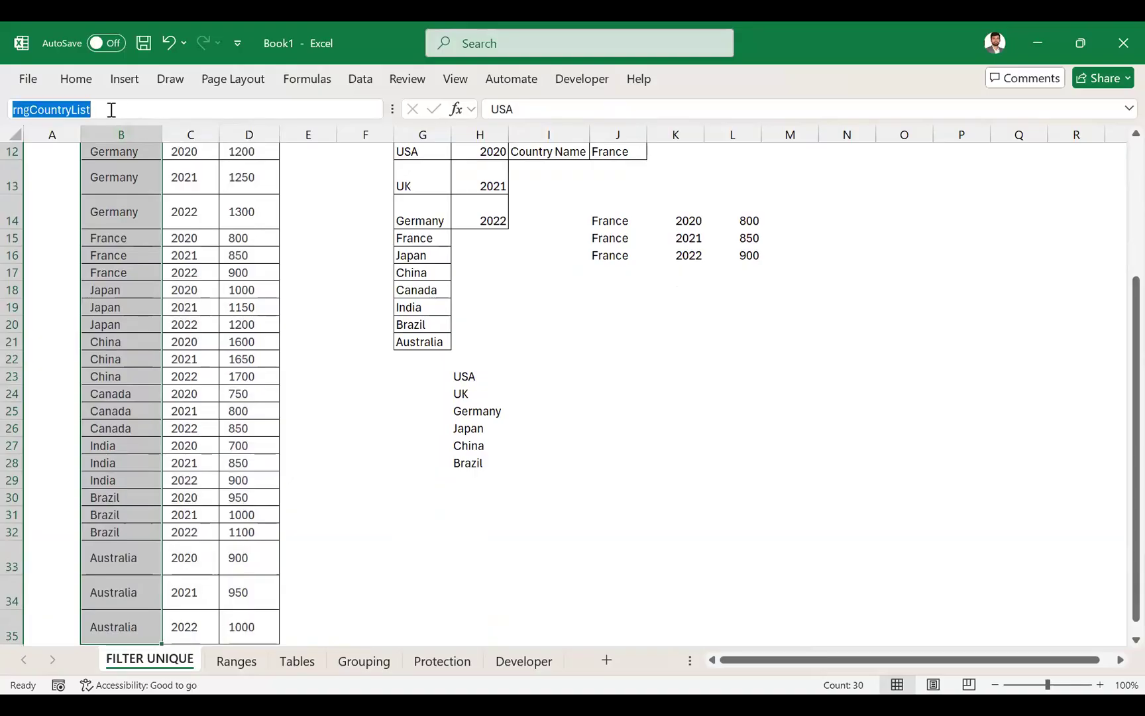
{"action": "key", "text": "Escape"}
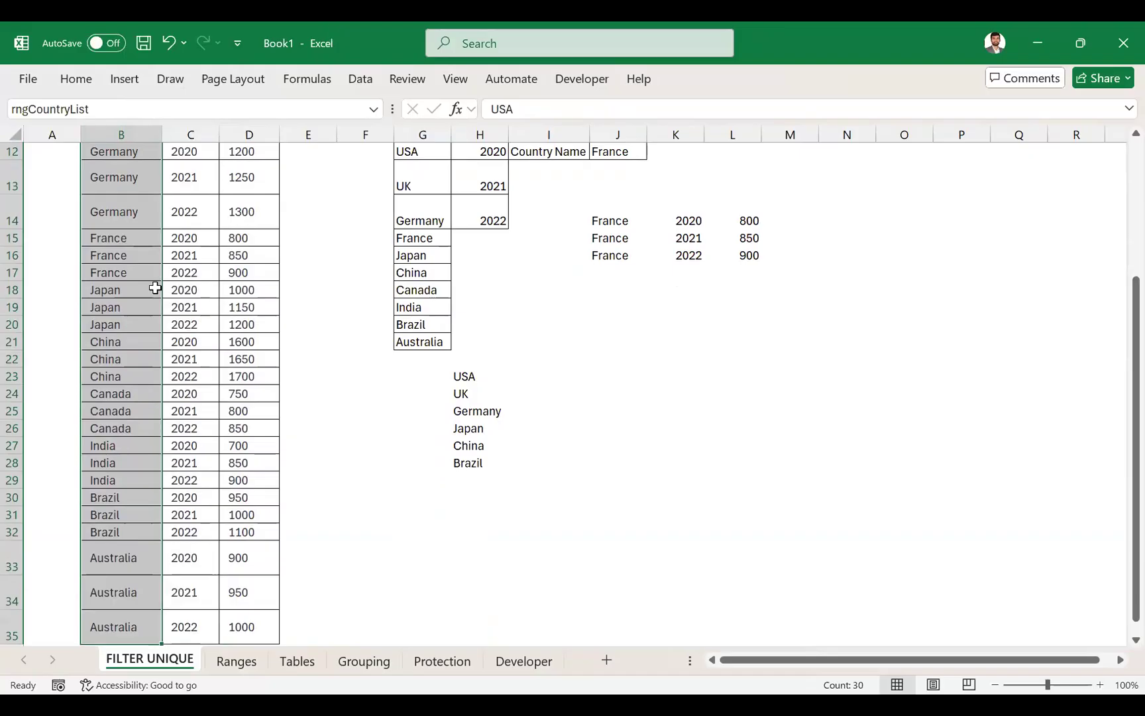
- Start a new workbook-scoped defined name in the Name Manager and call it rngYearRevenue
{"action": "key", "text": "alt"}
{"action": "key", "text": "m"}
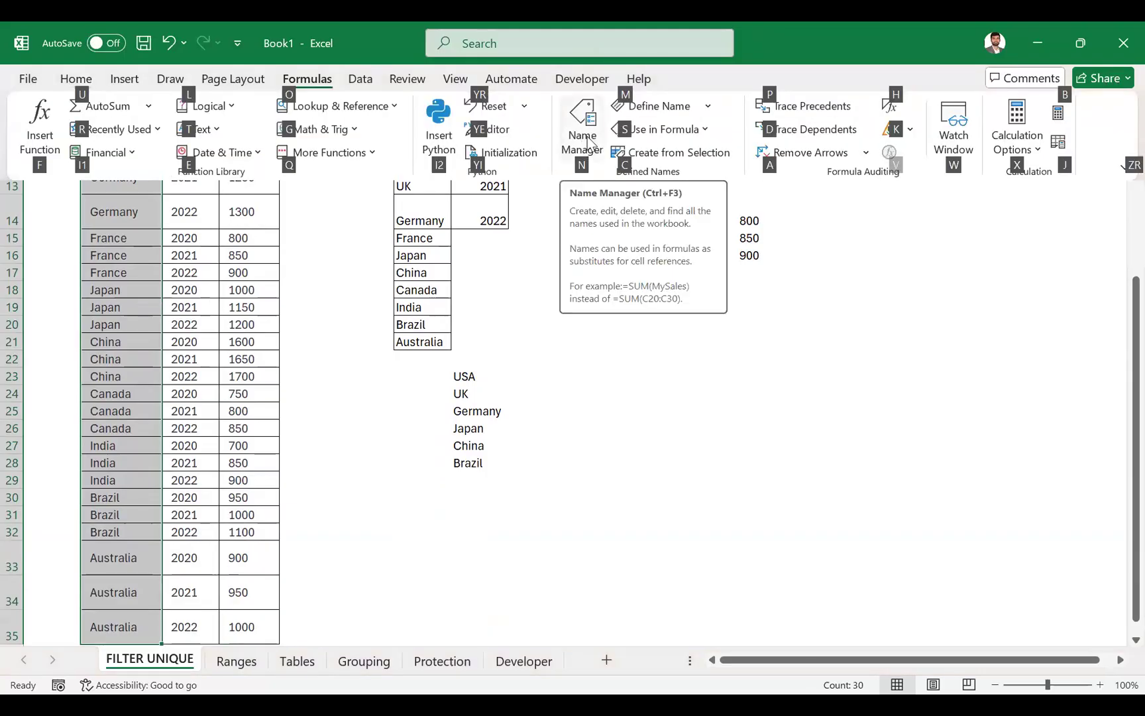
{"action": "key", "text": "n"}
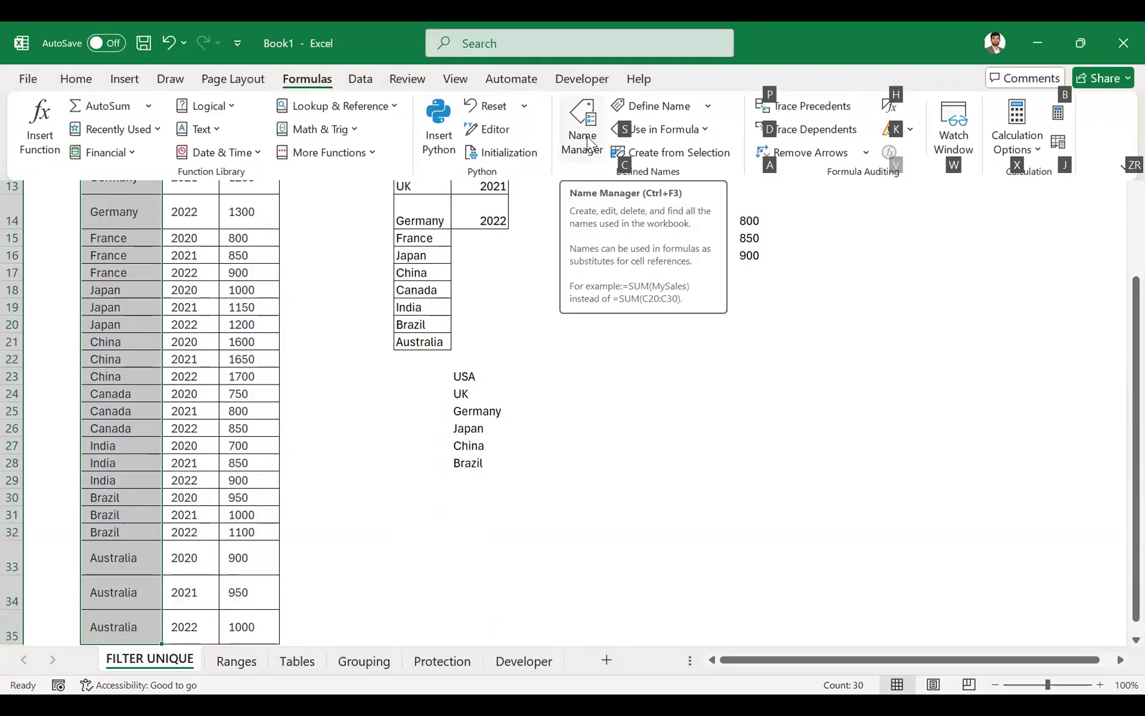
{"action": "left_click", "coordinate": [587, 137]}
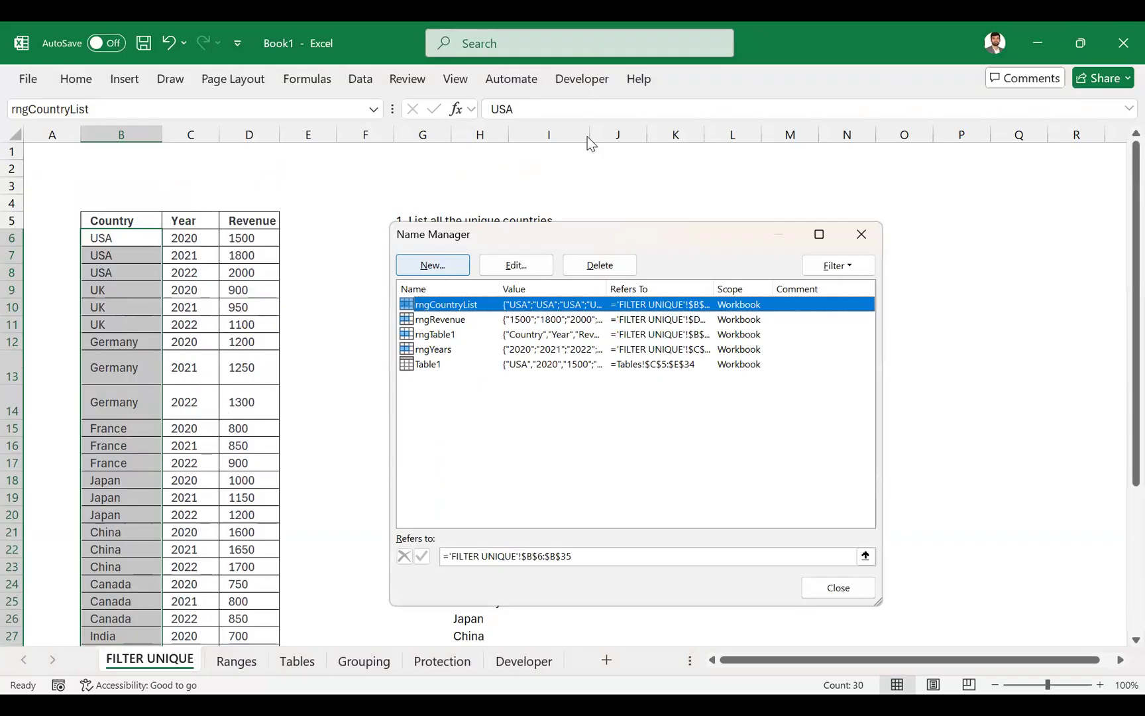
{"action": "key", "text": "alt+n"}
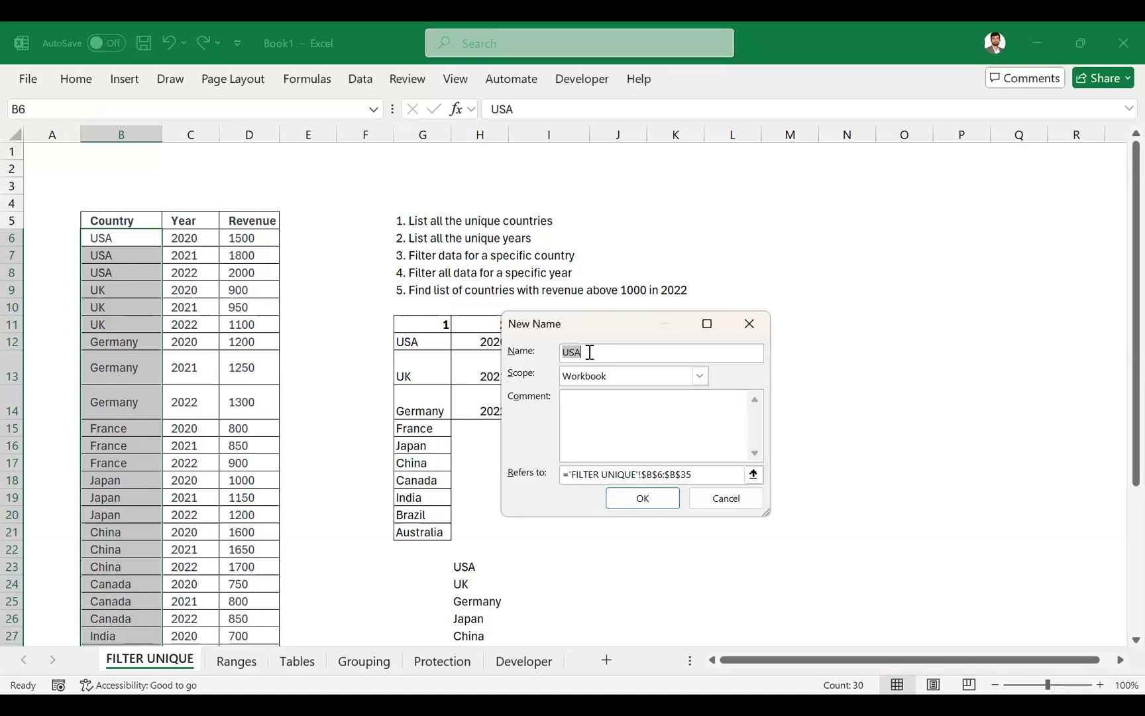
{"action": "key", "text": "BackSpace"}
{"action": "type", "text": "Reven"}
{"action": "key", "text": "BackSpace"}
{"action": "key", "text": "BackSpace"}
{"action": "key", "text": "BackSpace"}
{"action": "key", "text": "BackSpace"}
{"action": "key", "text": "BackSpace"}
{"action": "type", "text": "rnfYar"}
{"action": "key", "text": "BackSpace"}
{"action": "key", "text": "BackSpace"}
{"action": "key", "text": "BackSpace"}
{"action": "key", "text": "BackSpace"}
{"action": "key", "text": "BackSpace"}
{"action": "key", "text": "BackSpace"}
{"action": "type", "text": "n"}
{"action": "key", "text": "BackSpace"}
{"action": "type", "text": "rngYearRevenue"}
- Make the new name refer to the year and revenue values C6:D35, save it and close the Name Manager
{"action": "left_click", "coordinate": [541, 474]}
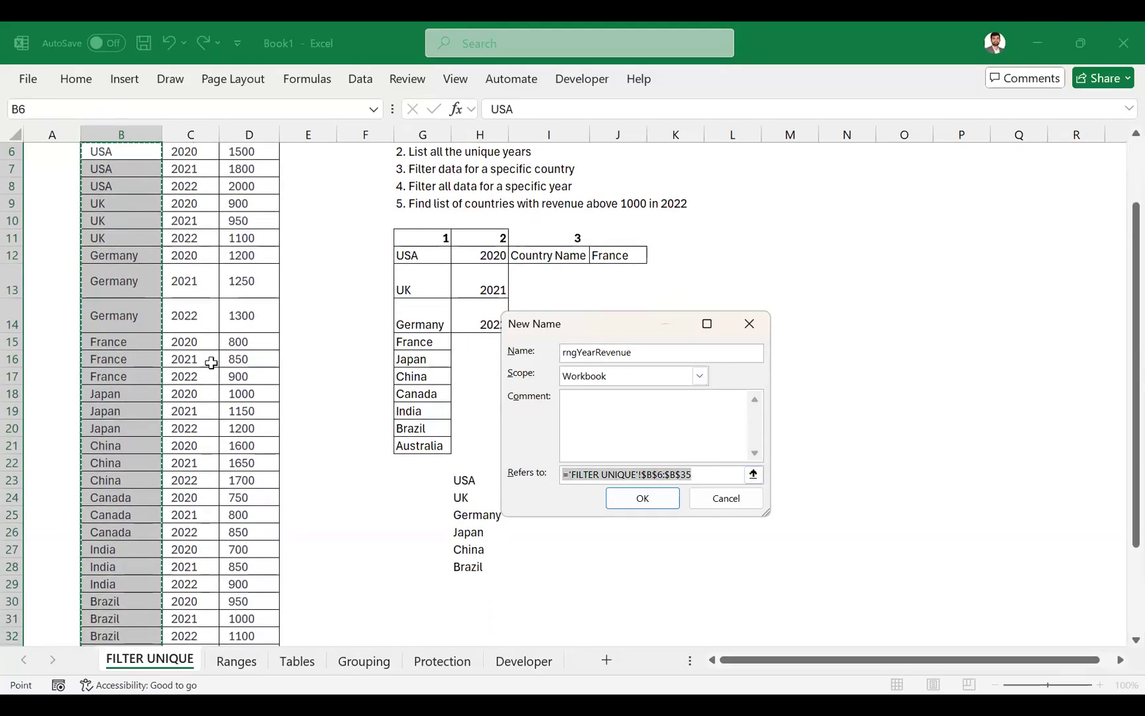
{"action": "scroll", "coordinate": [209, 363], "scroll_direction": "up", "scroll_amount": 2}
{"action": "left_click", "coordinate": [185, 240]}
{"action": "key", "text": "shift+Right"}
{"action": "key", "text": "ctrl+shift+Down"}
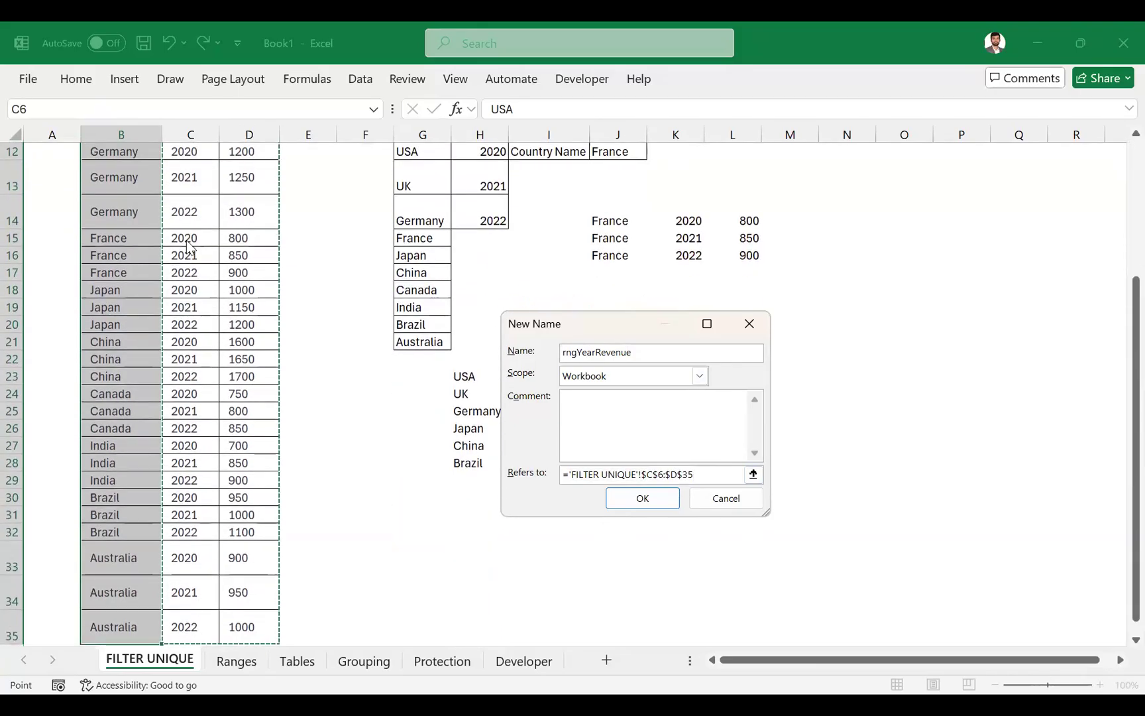
{"action": "key", "text": "Return"}
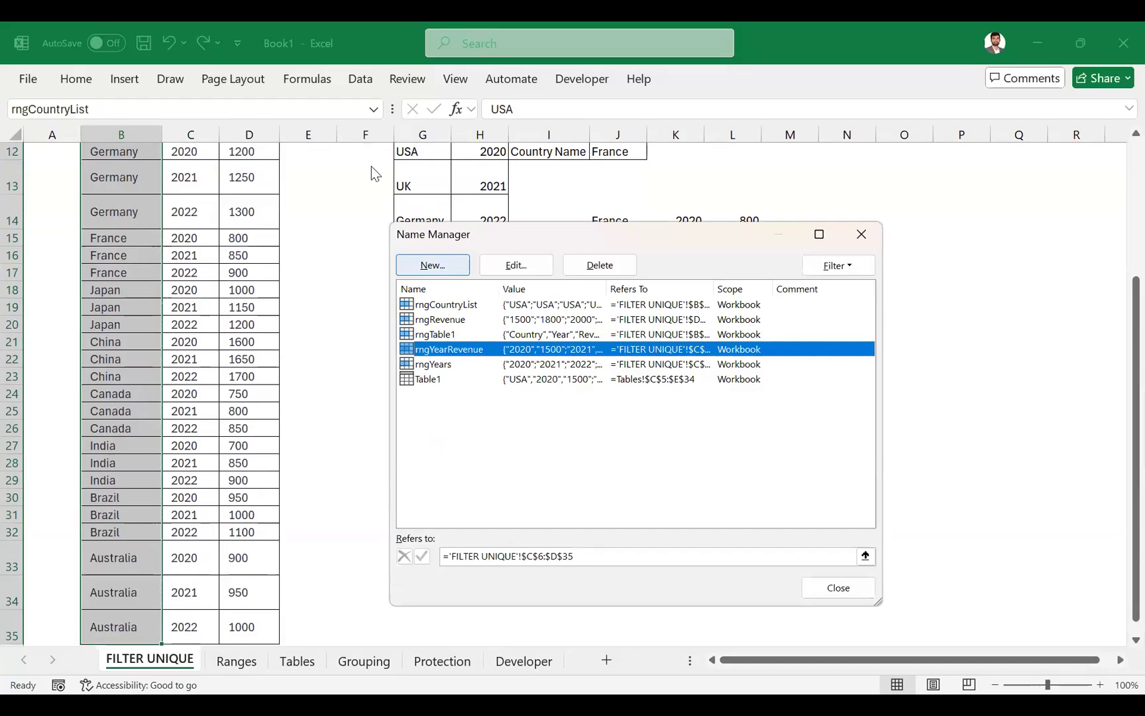
{"action": "key", "text": "Escape"}
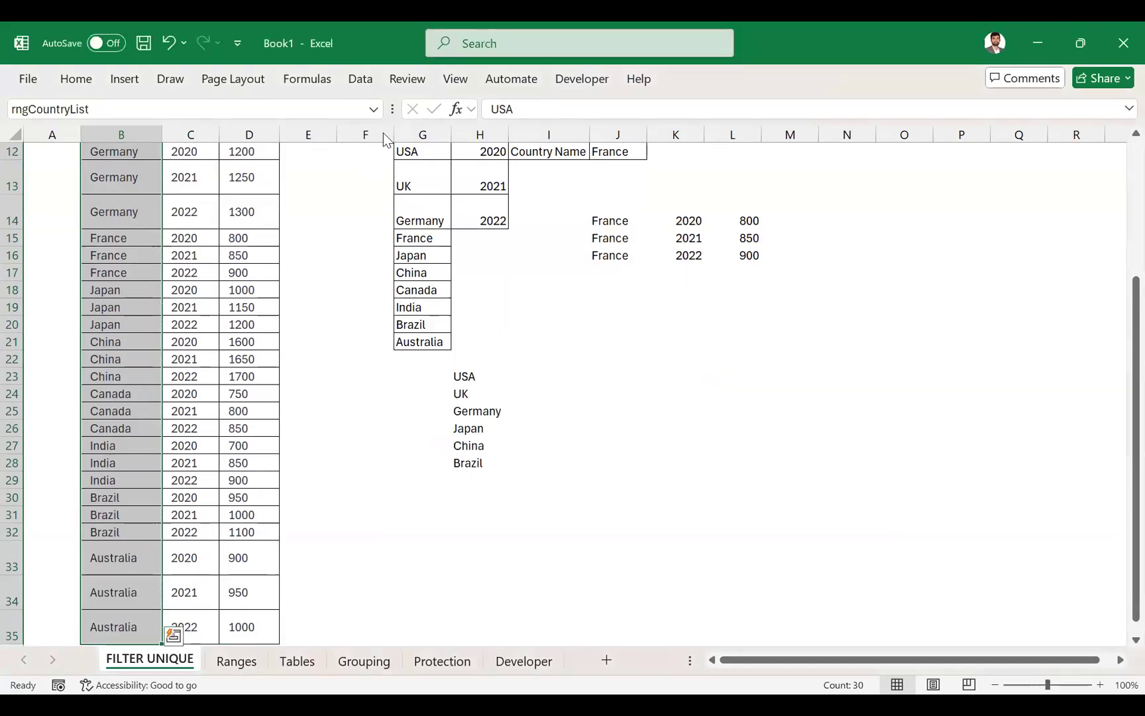
- Change the reference of rngCountryList to ='FILTER UNIQUE'!$B$6:$B$55 in the Name Manager
{"action": "key", "text": "alt+m"}
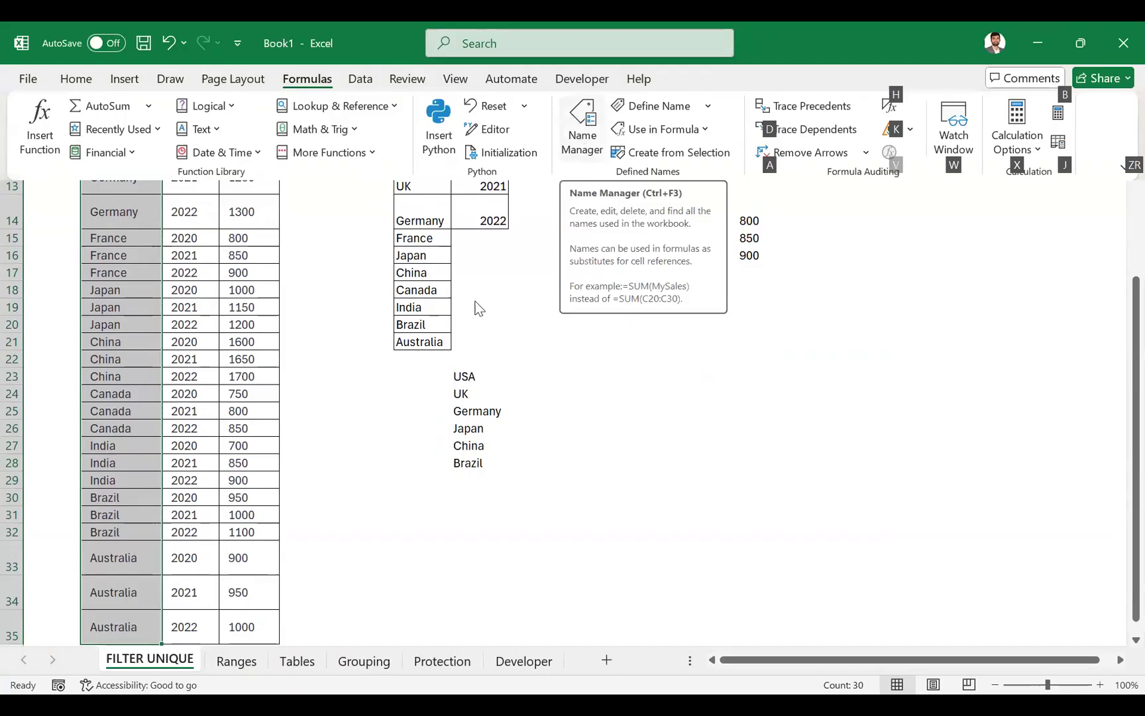
{"action": "key", "text": "ctrl+F3"}
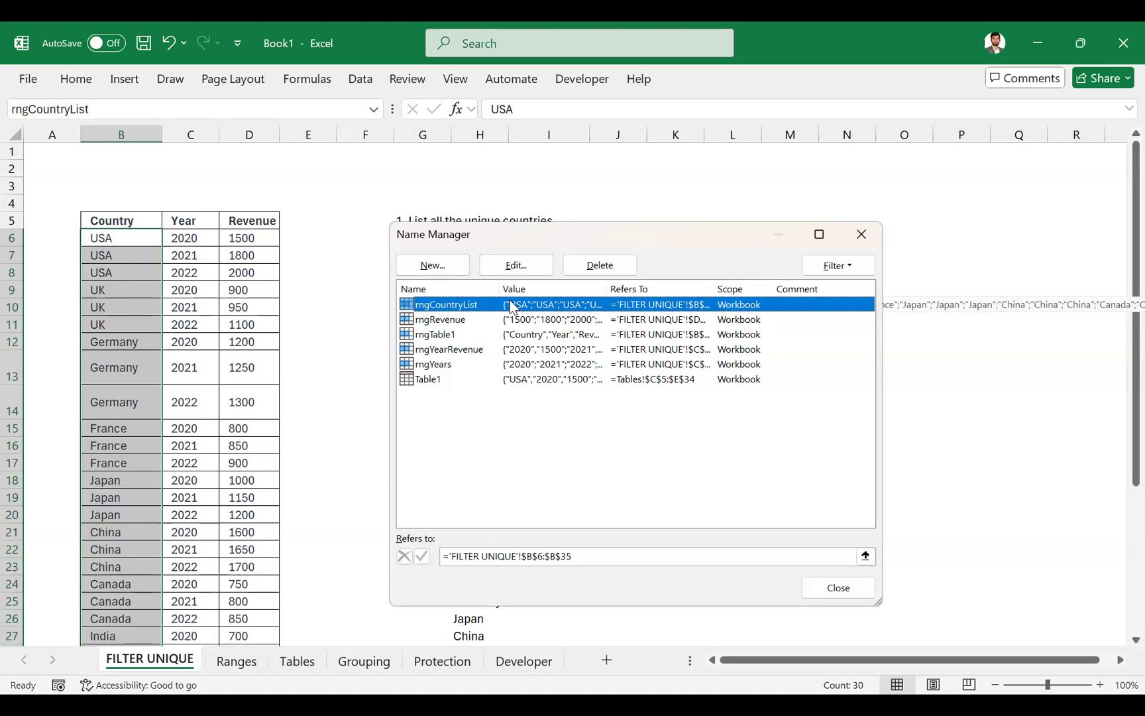
{"action": "left_click", "coordinate": [629, 554]}
{"action": "left_click", "coordinate": [594, 553]}
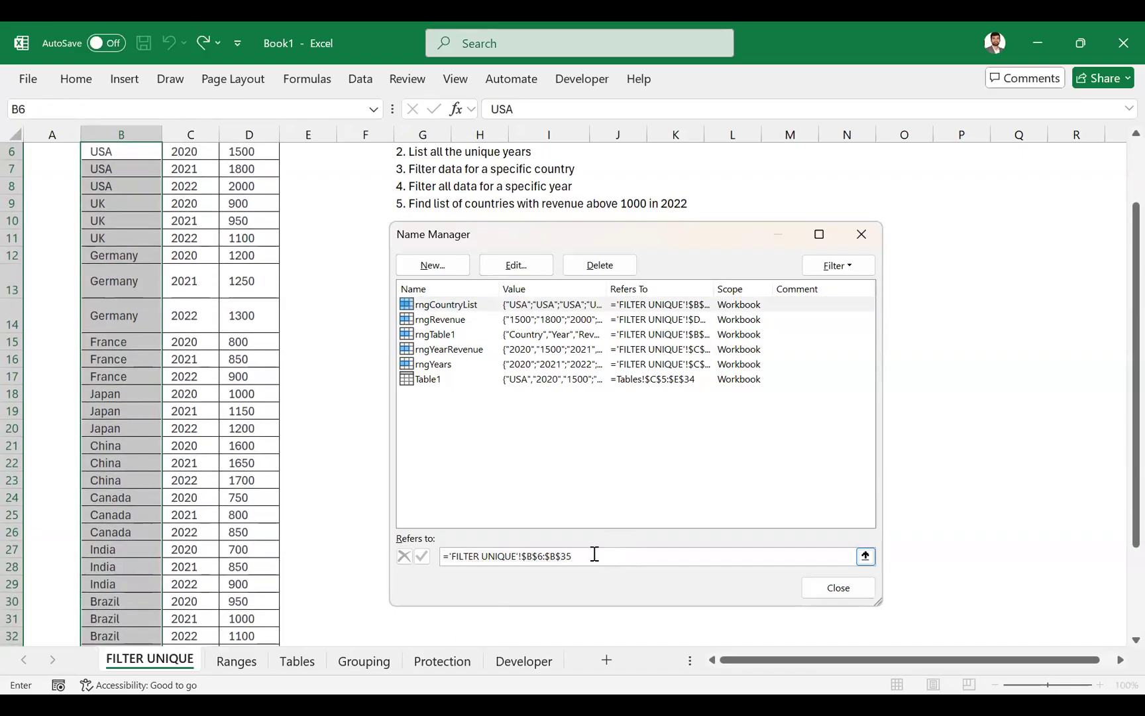
{"action": "key", "text": "BackSpace"}
{"action": "key", "text": "BackSpace"}
{"action": "type", "text": "55"}
{"action": "key", "text": "Return"}
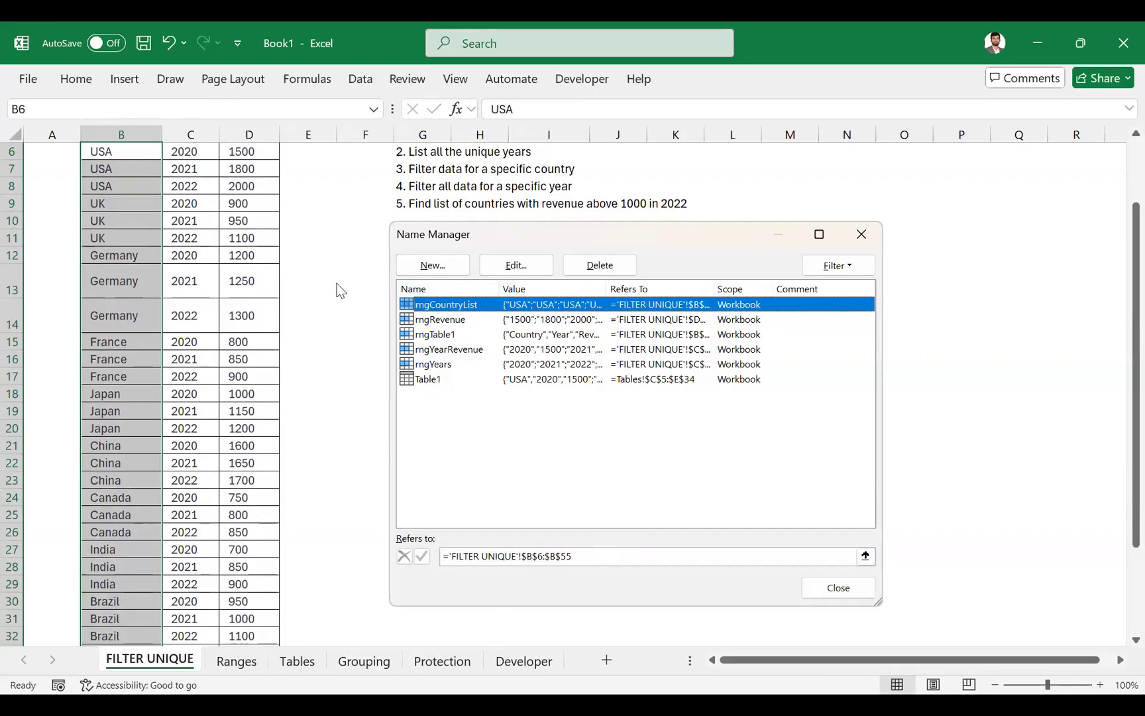
{"action": "key", "text": "Escape"}
- Inspect the UNIQUE formula in G12 to see which cells its named range covers, leaving the formula as is
{"action": "left_click", "coordinate": [427, 333]}
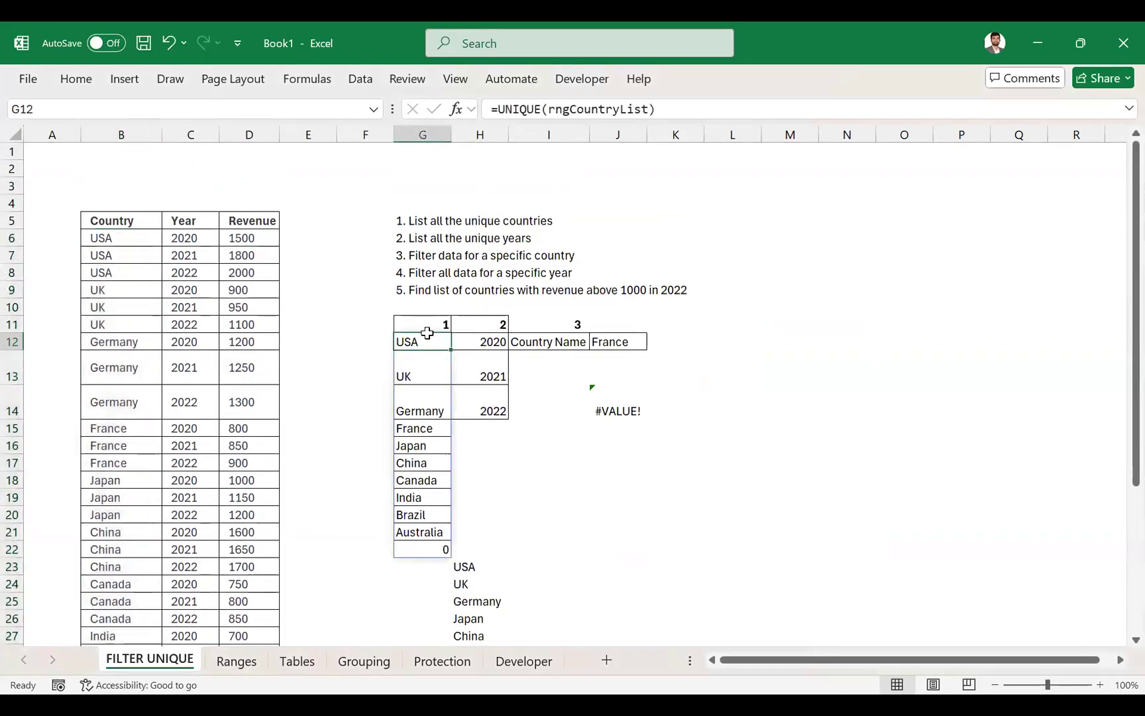
{"action": "left_click", "coordinate": [635, 109]}
{"action": "scroll", "coordinate": [163, 373], "scroll_direction": "down", "scroll_amount": 5}
{"action": "scroll", "coordinate": [164, 373], "scroll_direction": "down", "scroll_amount": 6}
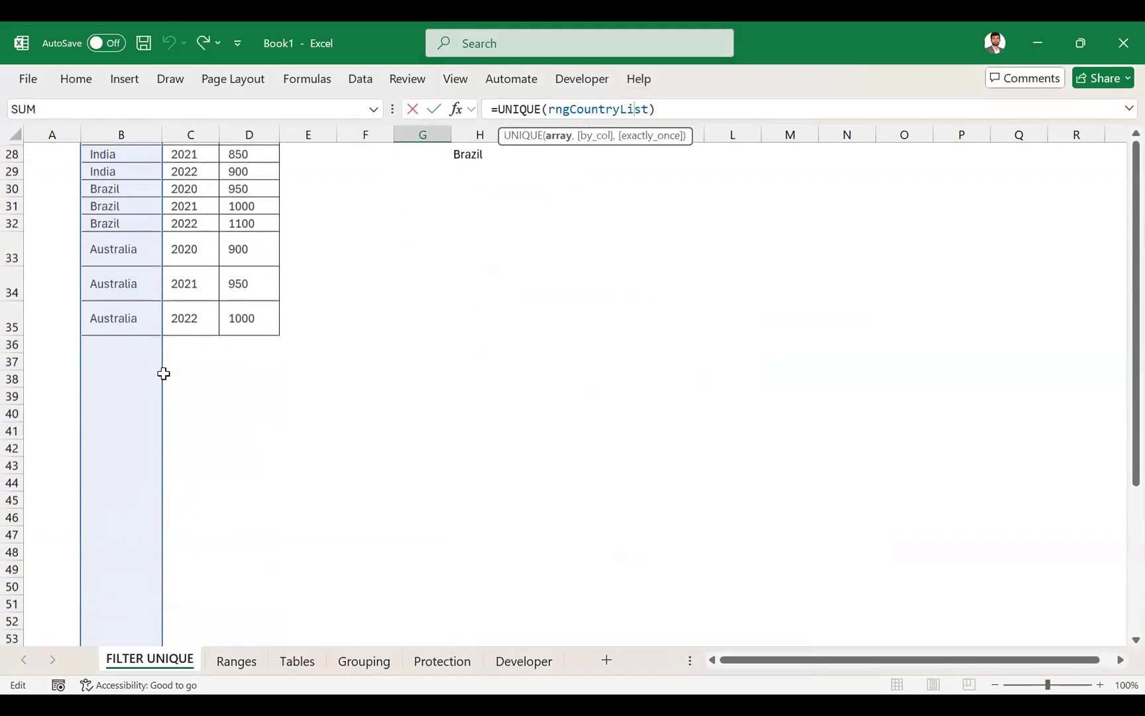
{"action": "scroll", "coordinate": [163, 373], "scroll_direction": "up", "scroll_amount": 6}
{"action": "scroll", "coordinate": [163, 373], "scroll_direction": "up", "scroll_amount": 1}
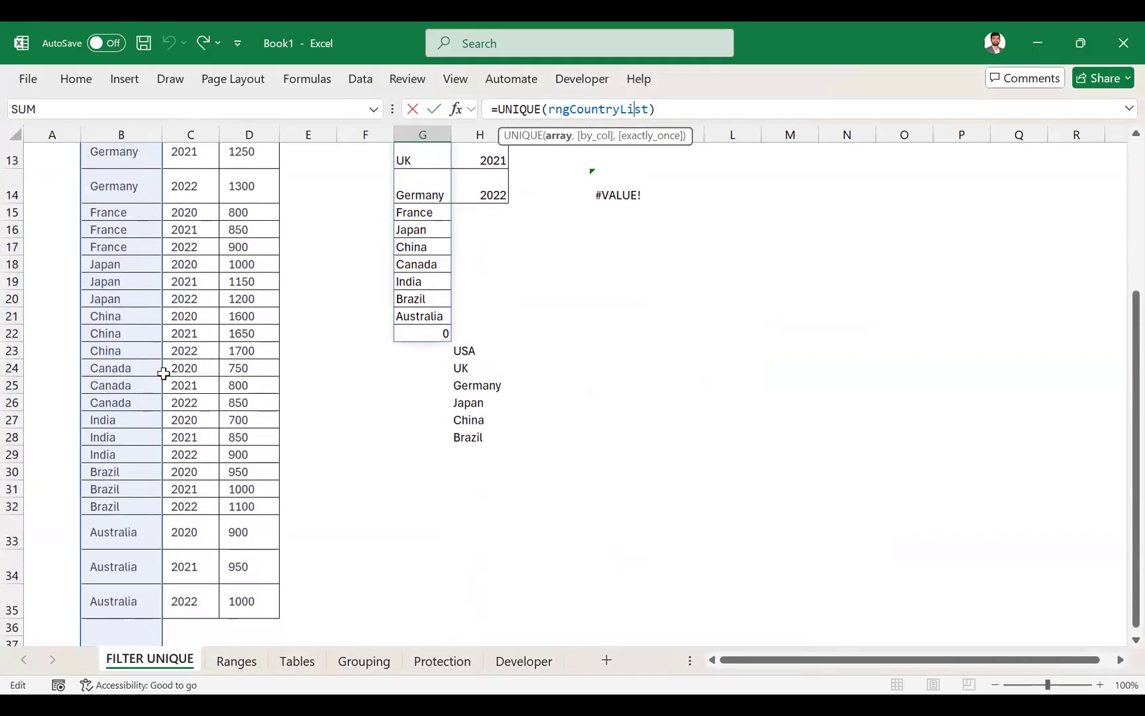
{"action": "key", "text": "Escape"}
{"action": "scroll", "coordinate": [490, 298], "scroll_direction": "up", "scroll_amount": 3}
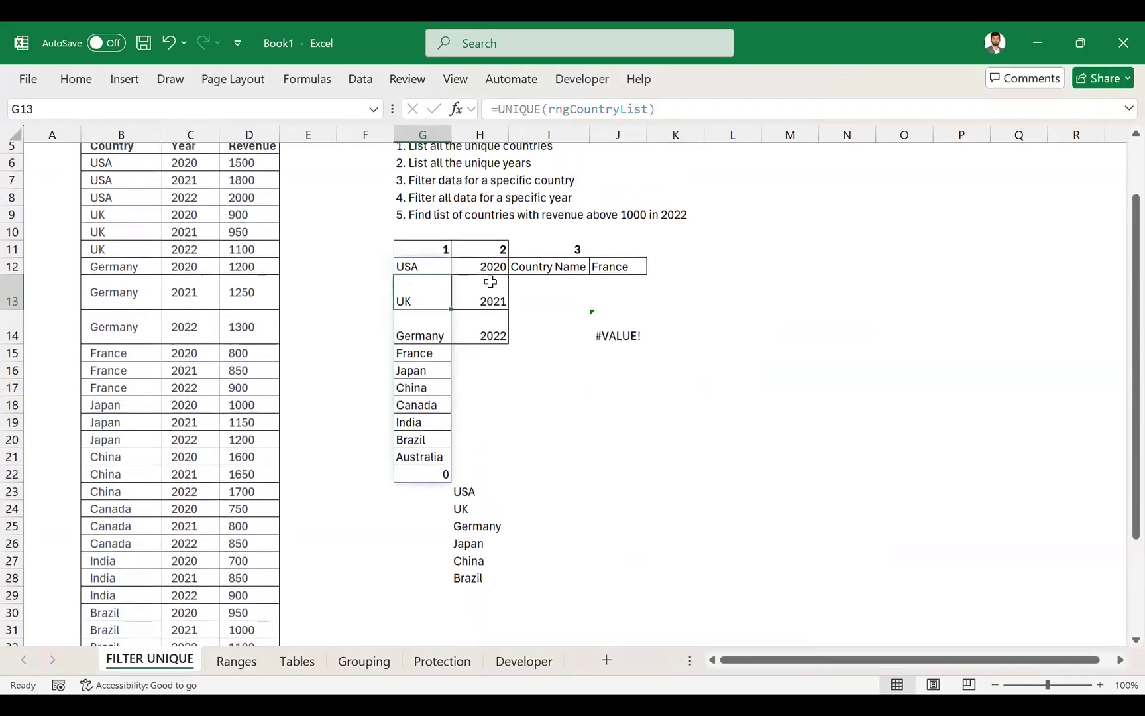
- Highlight the rngCountryList argument of the G12 formula and examine where its range ends below the table
{"action": "key", "text": "ctrl+F3"}
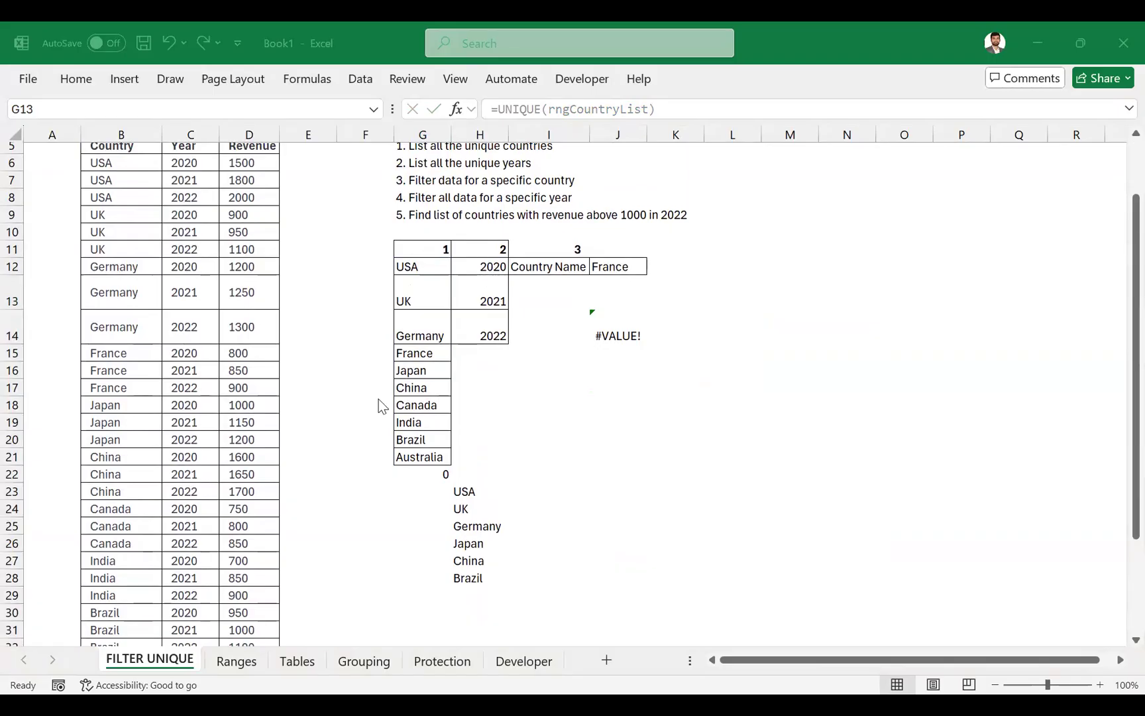
{"action": "scroll", "coordinate": [378, 399], "scroll_direction": "up", "scroll_amount": 2}
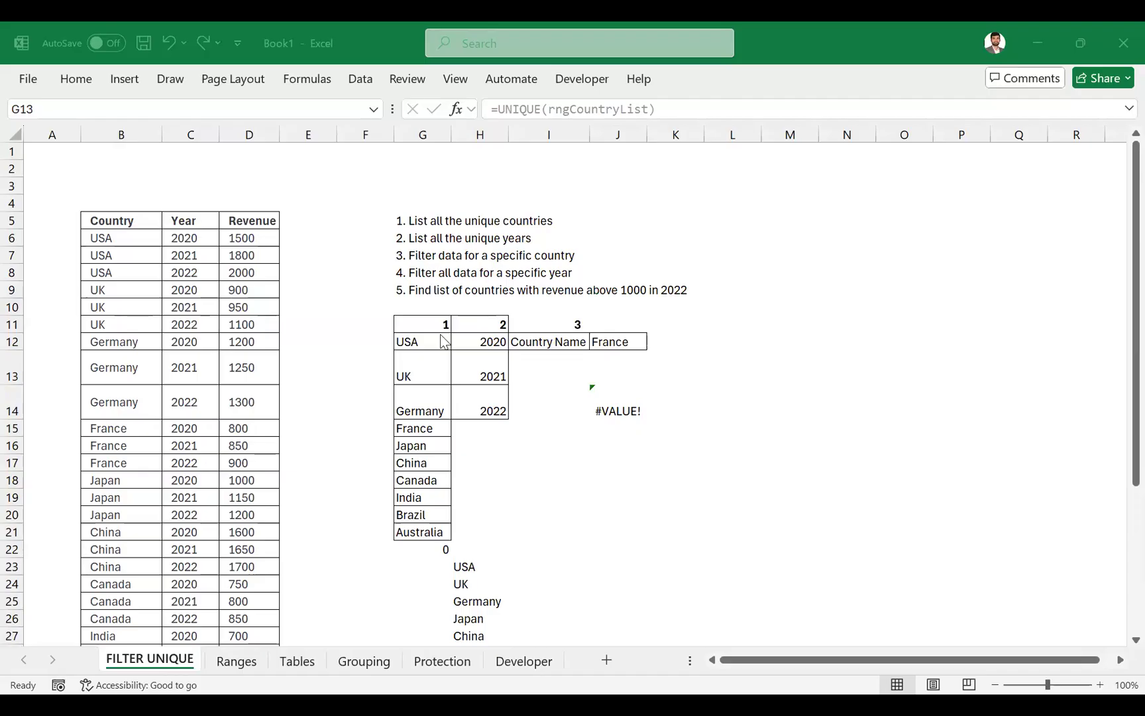
{"action": "left_click", "coordinate": [120, 236]}
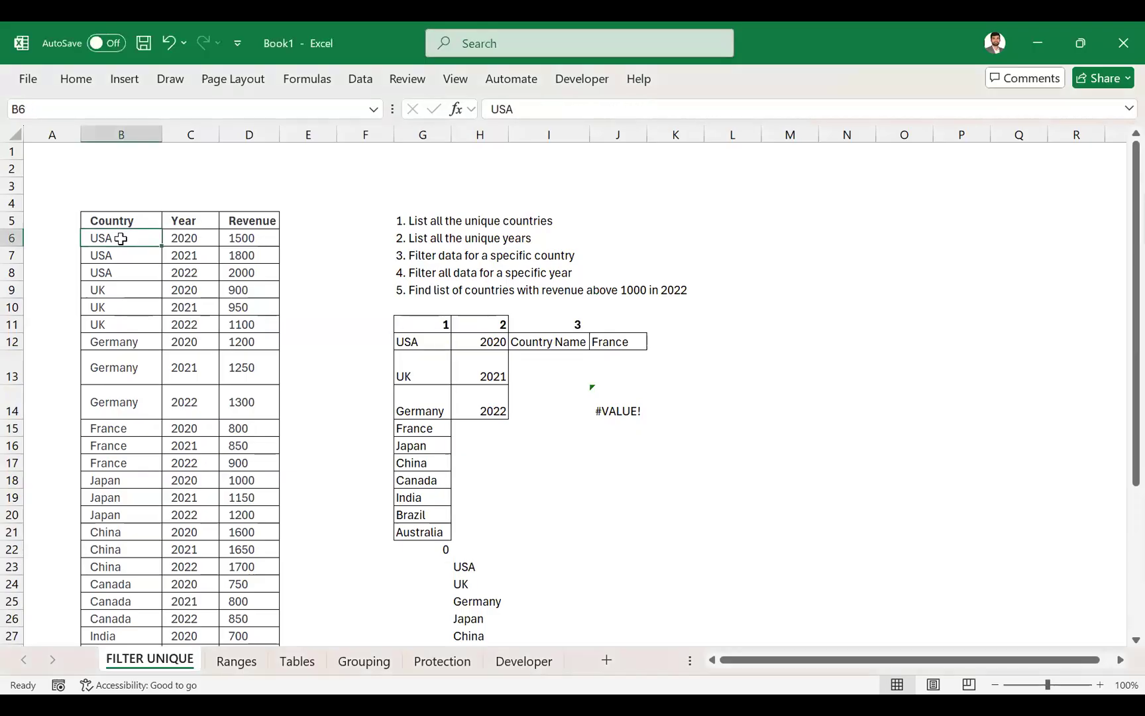
{"action": "left_click", "coordinate": [445, 338]}
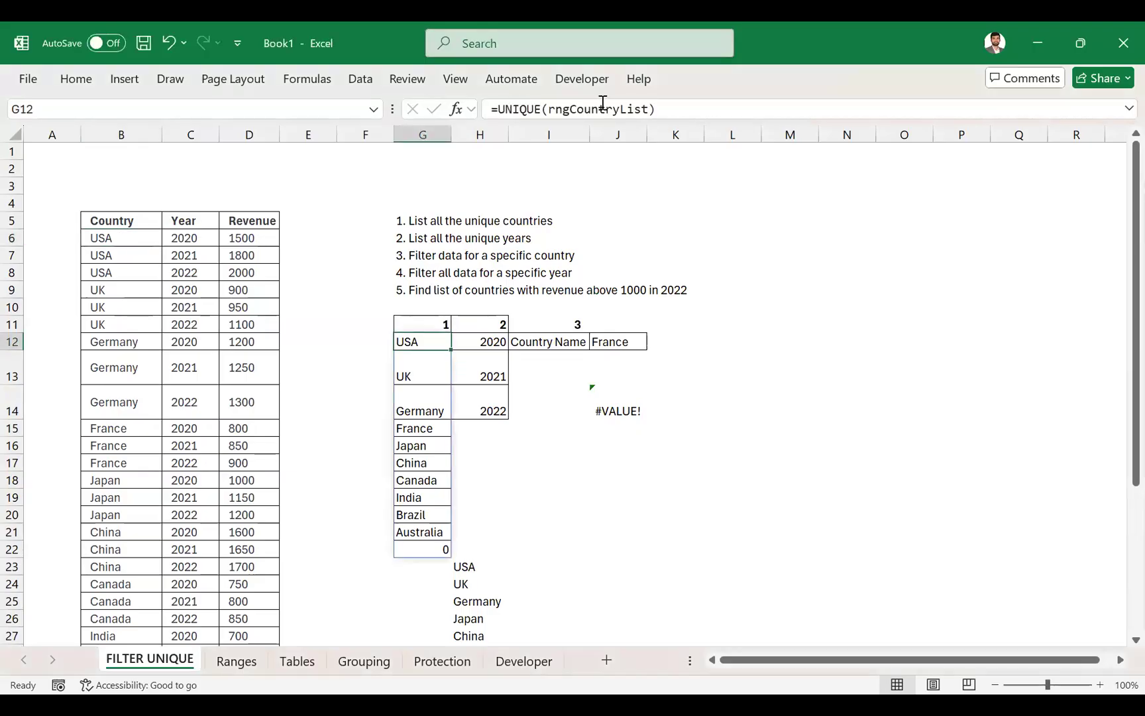
{"action": "double_click", "coordinate": [601, 106]}
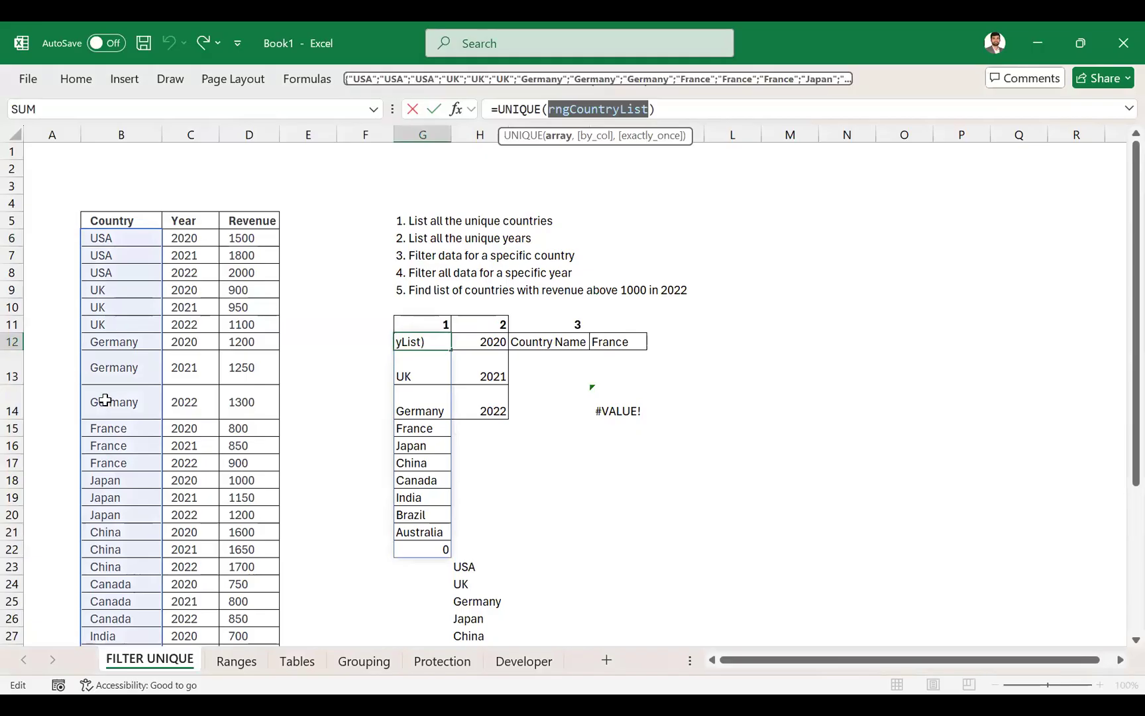
{"action": "scroll", "coordinate": [100, 391], "scroll_direction": "down", "scroll_amount": 6}
{"action": "scroll", "coordinate": [104, 399], "scroll_direction": "down", "scroll_amount": 5}
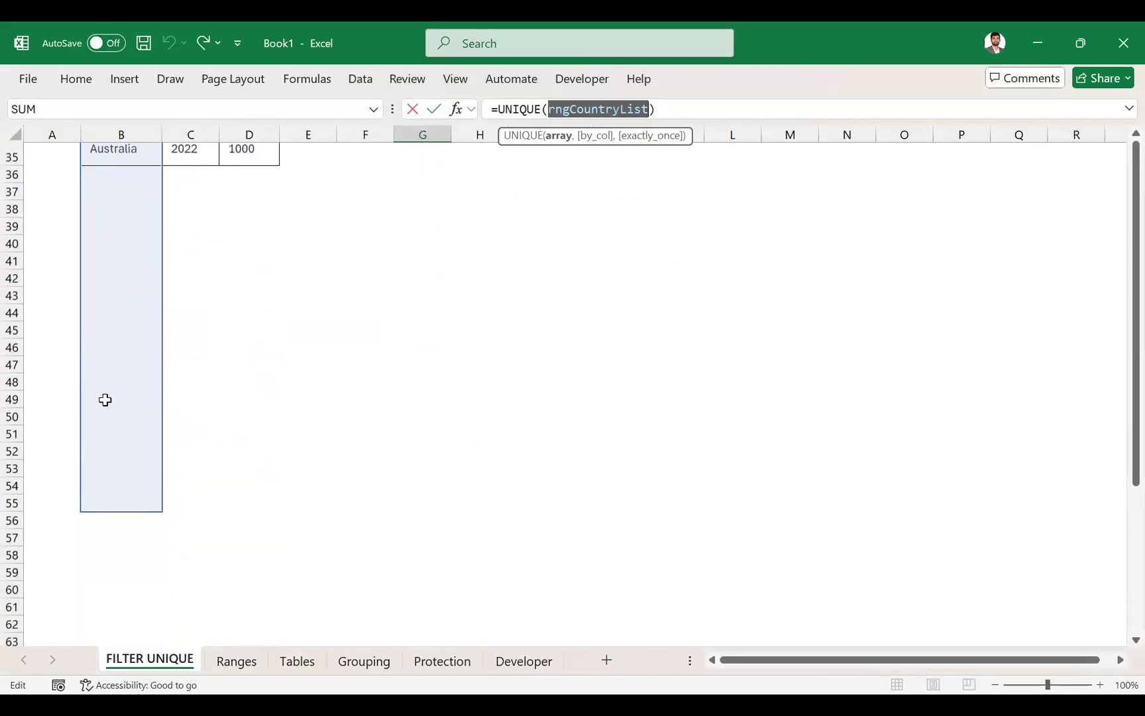
{"action": "scroll", "coordinate": [215, 462], "scroll_direction": "up", "scroll_amount": 11}
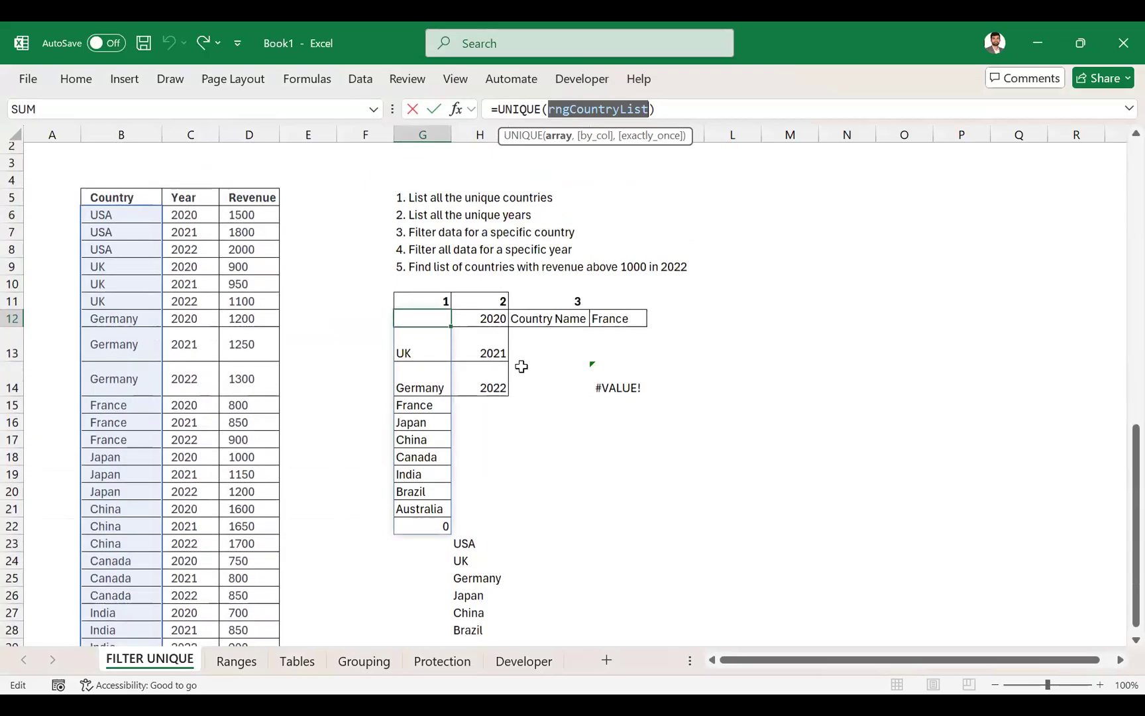
{"action": "scroll", "coordinate": [521, 367], "scroll_direction": "up", "scroll_amount": 1}
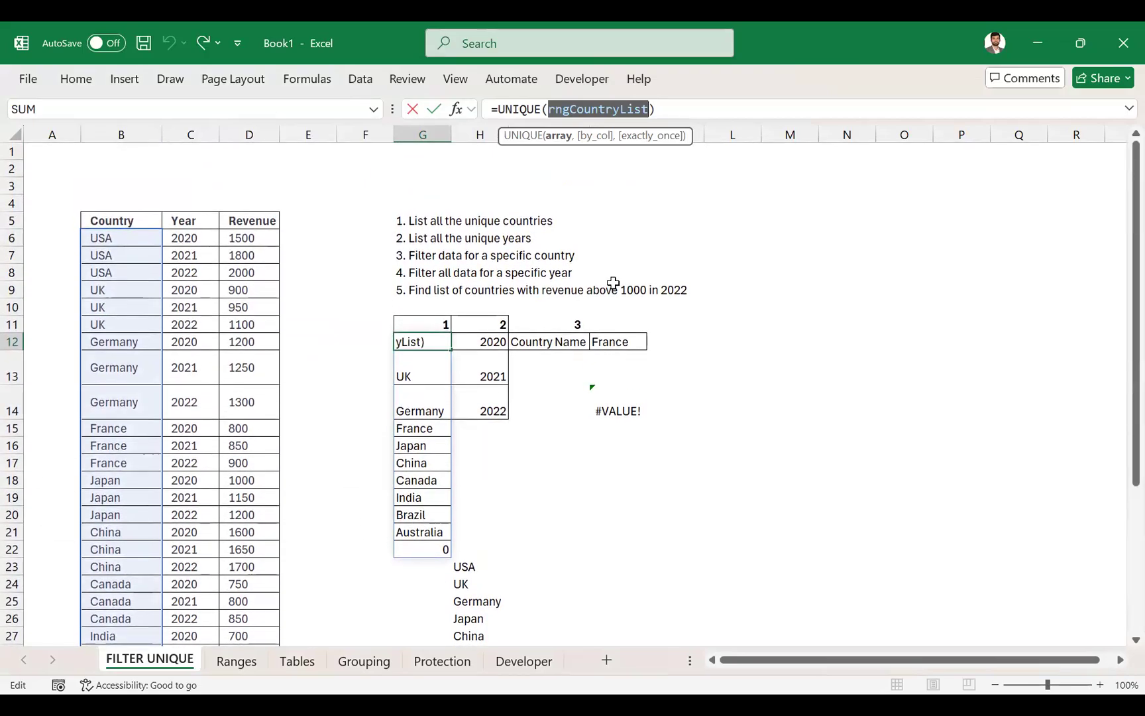
- Leave the G12 formula as is and select the Country values from B6 down to check whether the range carries a name
{"action": "key", "text": "ctrl+Return"}
{"action": "key", "text": "alt"}
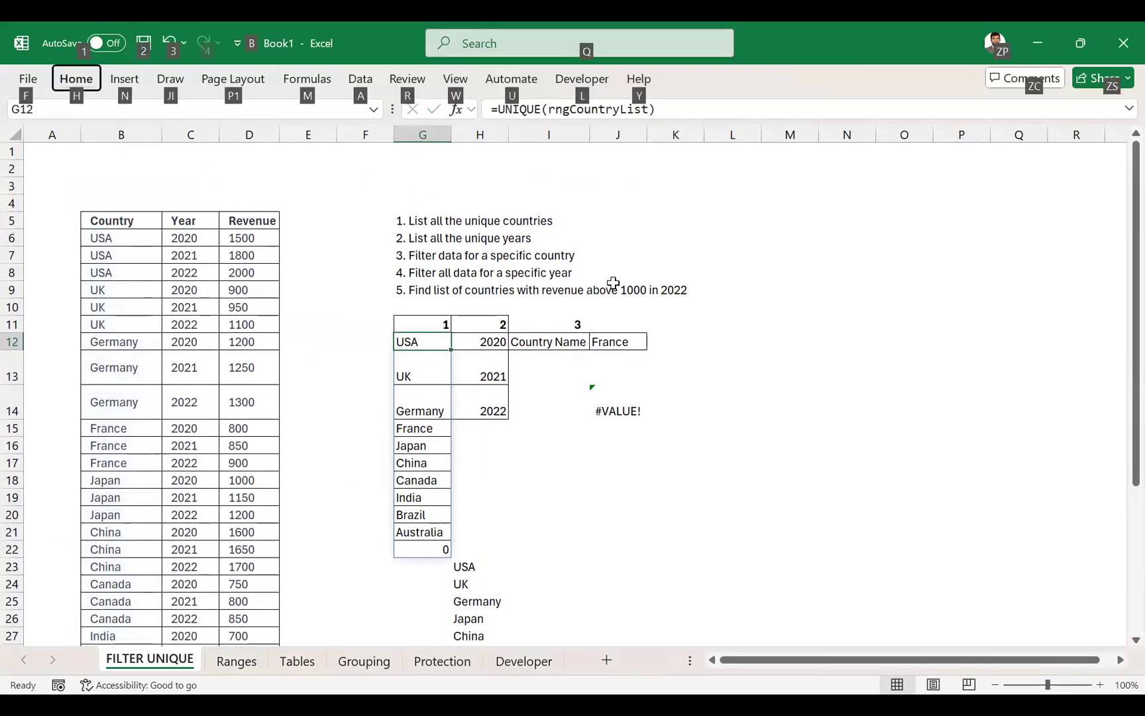
{"action": "key", "text": "alt+Tab"}
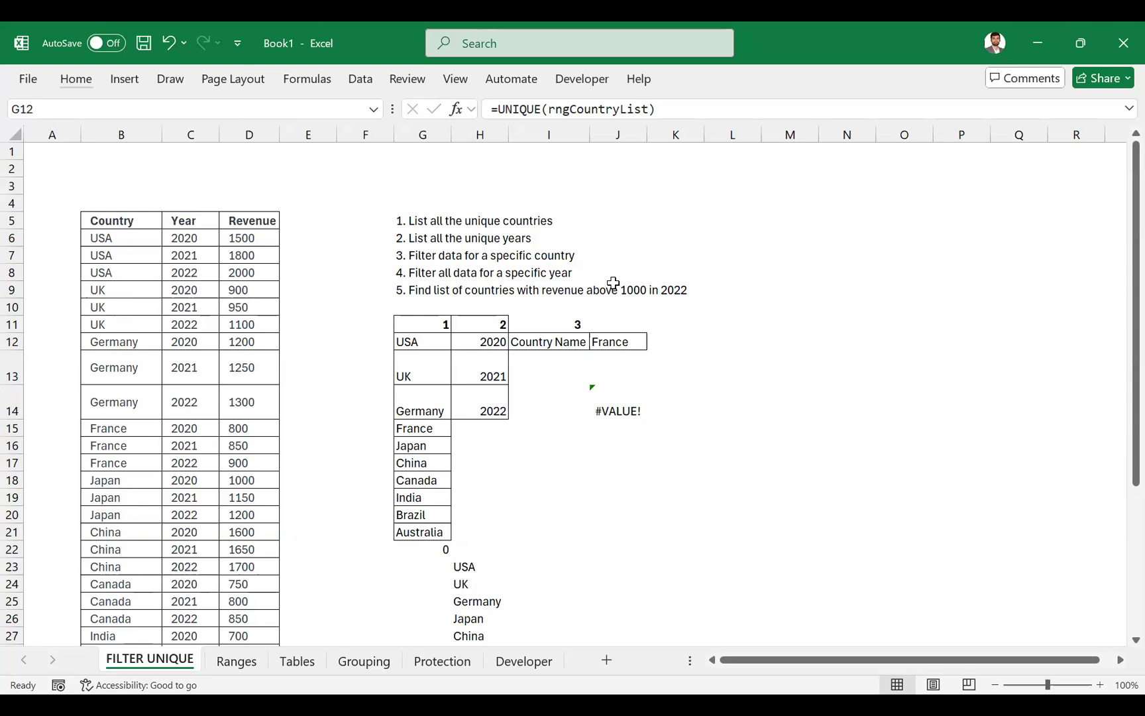
{"action": "left_click", "coordinate": [587, 106]}
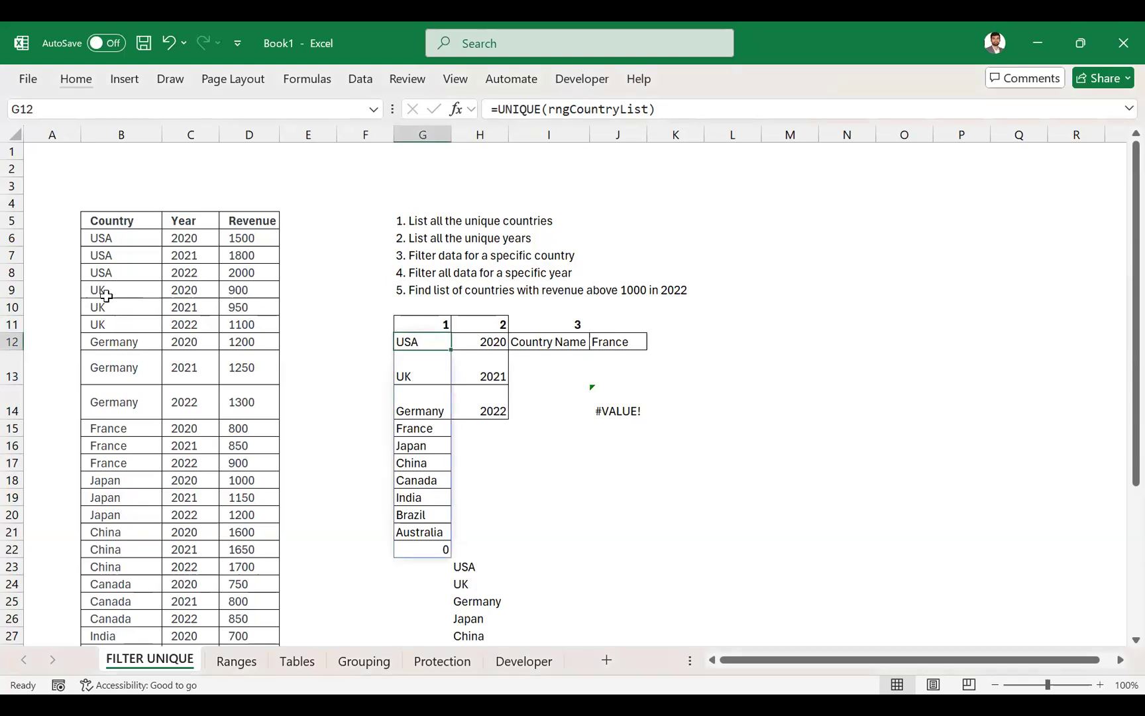
{"action": "left_click", "coordinate": [111, 238]}
{"action": "key", "text": "ctrl+shift+Down"}
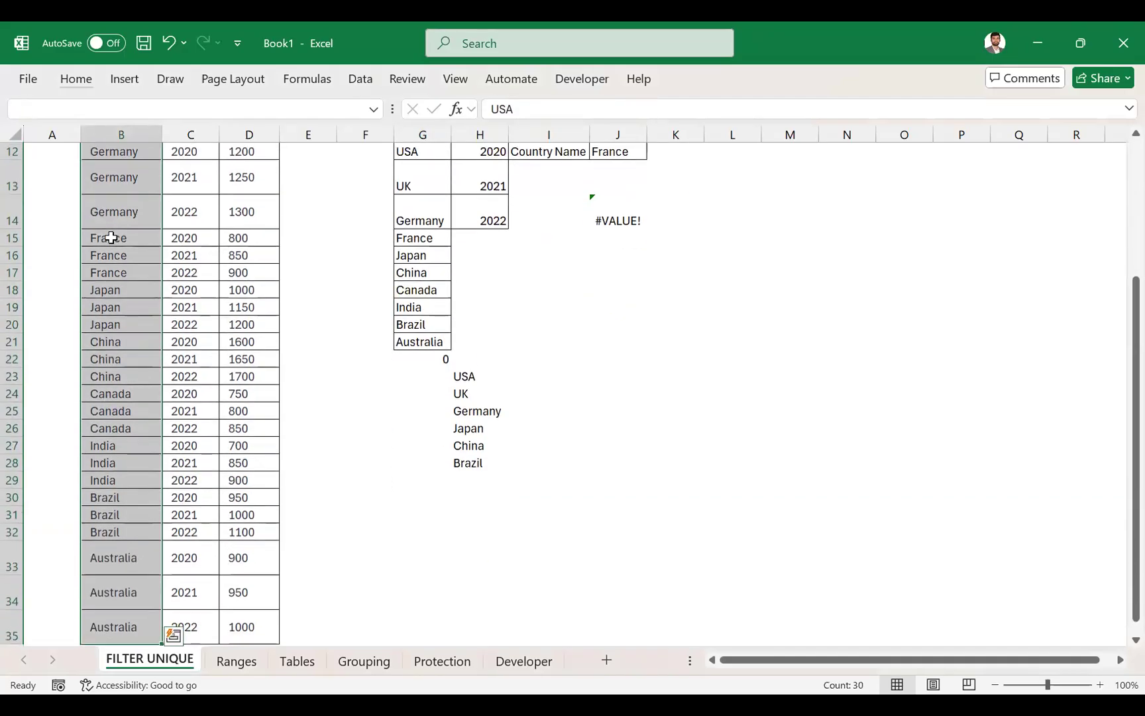
{"action": "scroll", "coordinate": [111, 237], "scroll_direction": "up", "scroll_amount": 4}
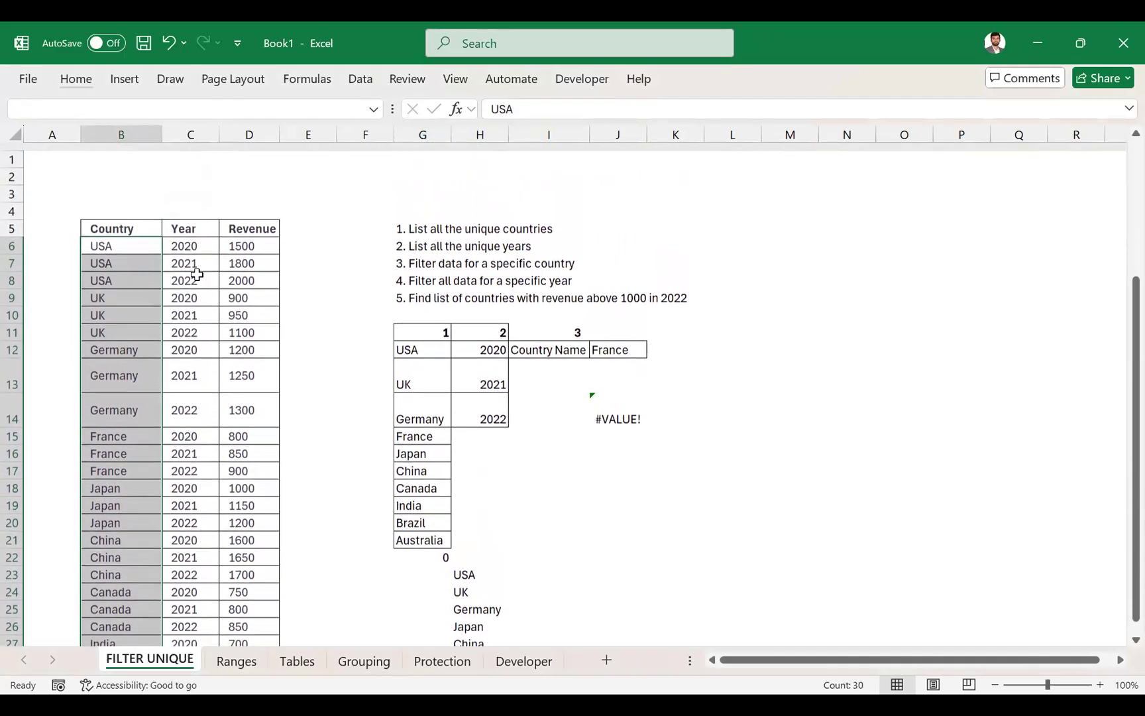
- Select the Year values from C6 down to check which defined name the range carries
{"action": "left_click", "coordinate": [198, 240]}
{"action": "key", "text": "ctrl+shift+Down"}
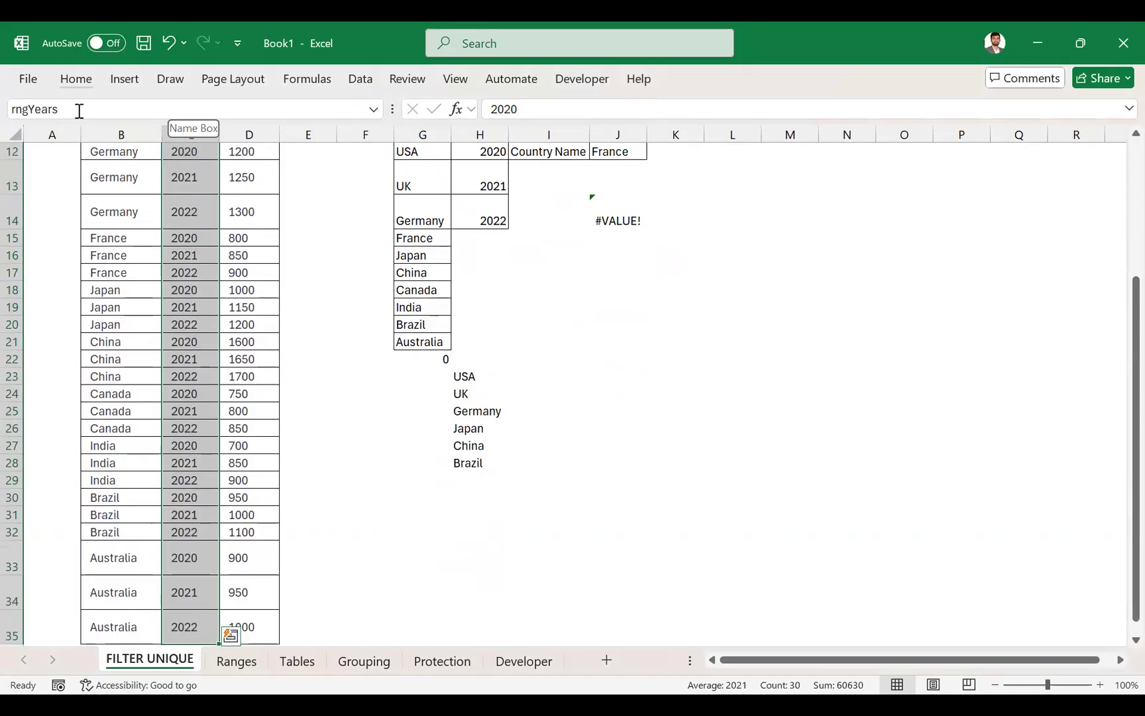
{"action": "scroll", "coordinate": [179, 214], "scroll_direction": "up", "scroll_amount": 3}
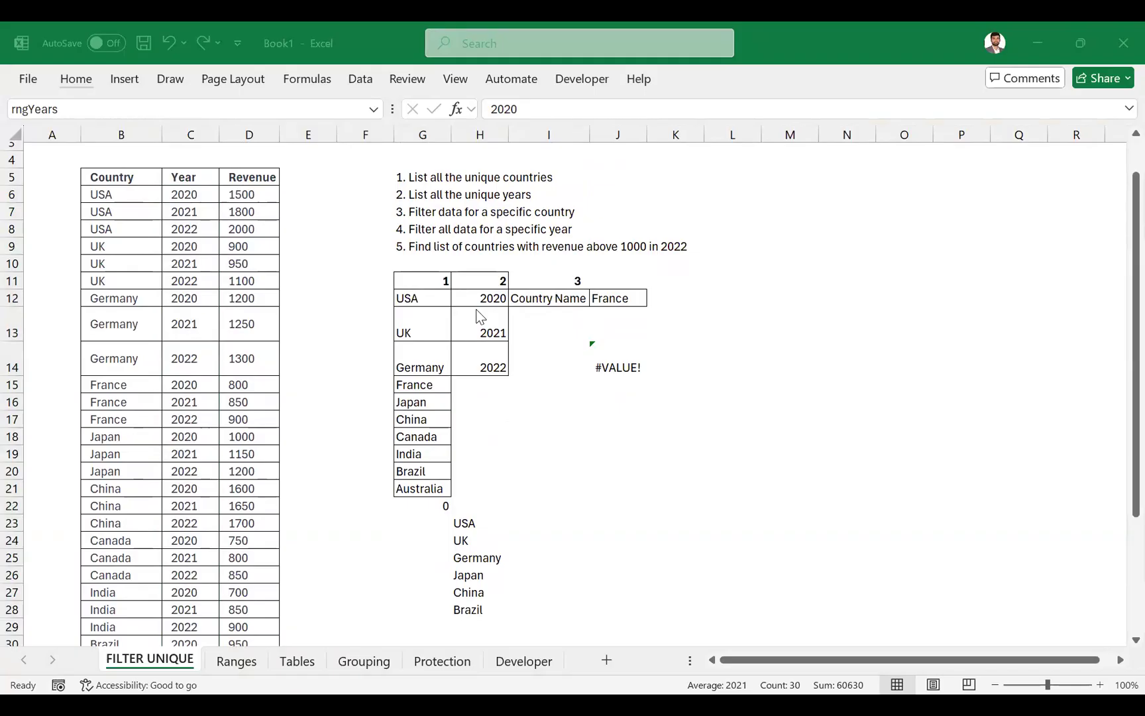
{"action": "left_click", "coordinate": [198, 201]}
{"action": "key", "text": "alt+m"}
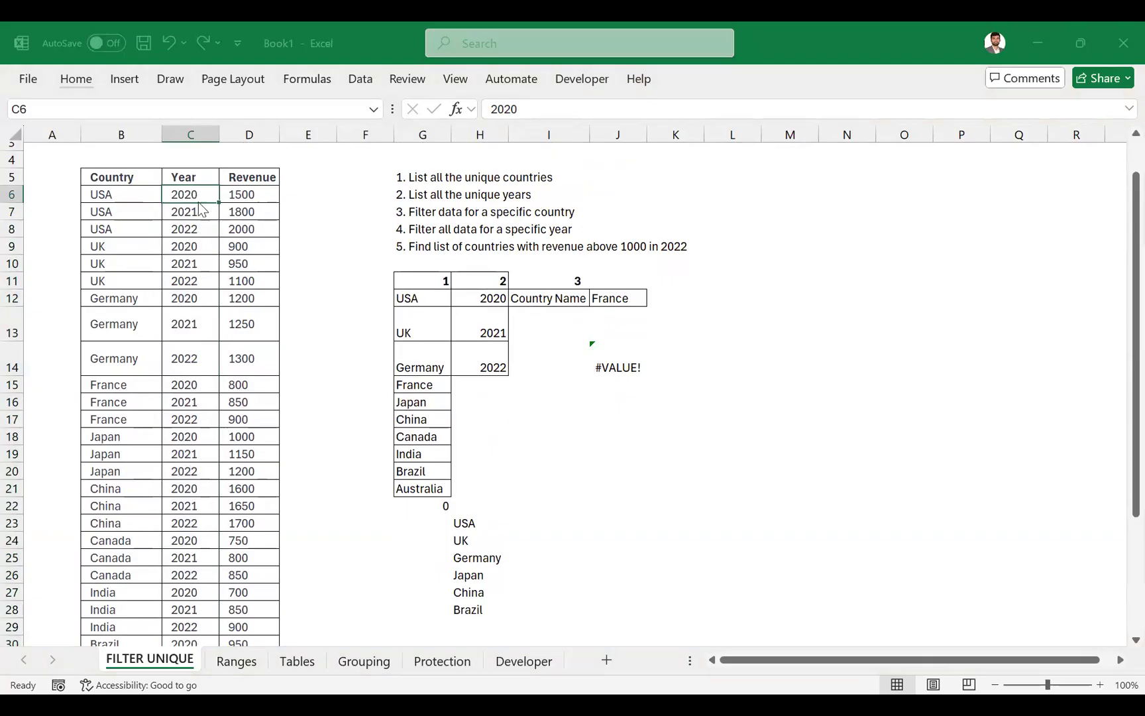
{"action": "key", "text": "Escape"}
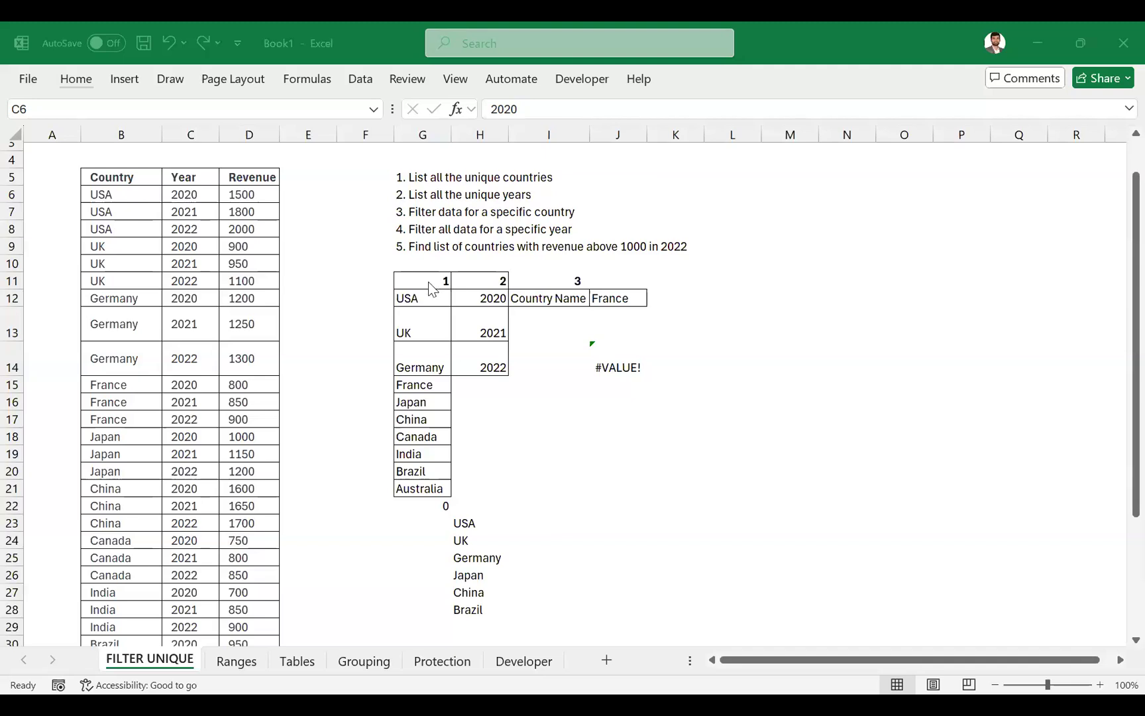
{"action": "left_click", "coordinate": [529, 421]}
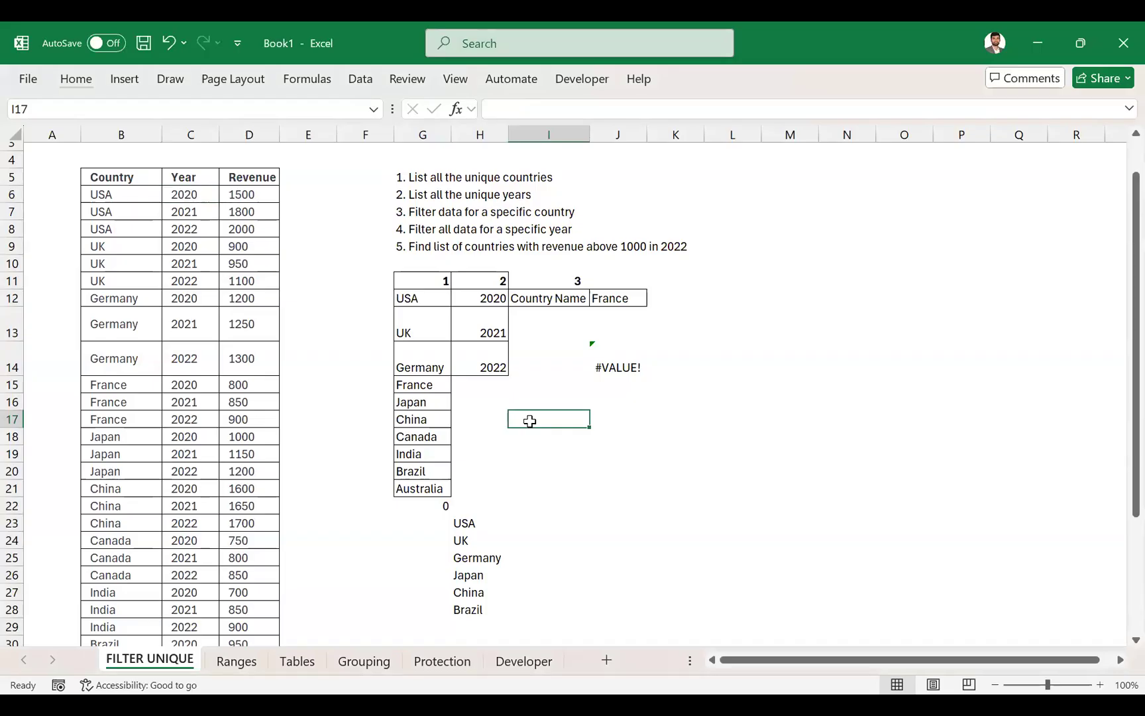
{"action": "key", "text": "alt"}
{"action": "key", "text": "m"}
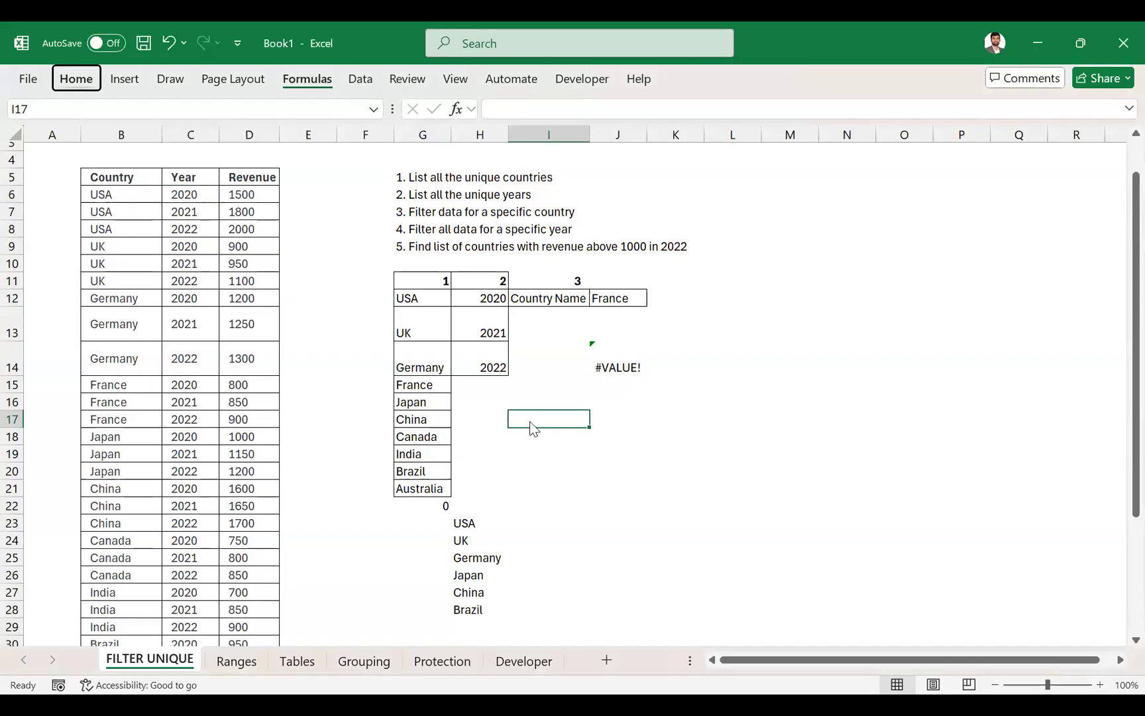
{"action": "key", "text": "Escape"}
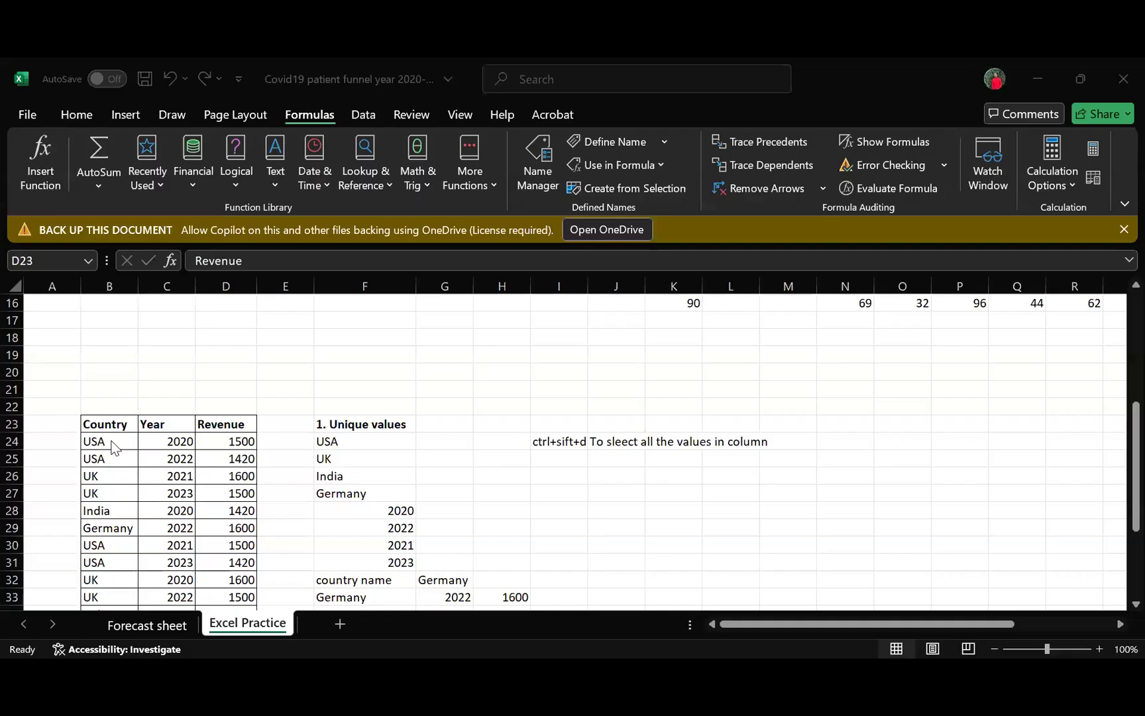
- In the Covid19 patient funnel workbook, select B24, review the defined names in the Name Manager and close it
{"action": "left_click", "coordinate": [55, 258]}
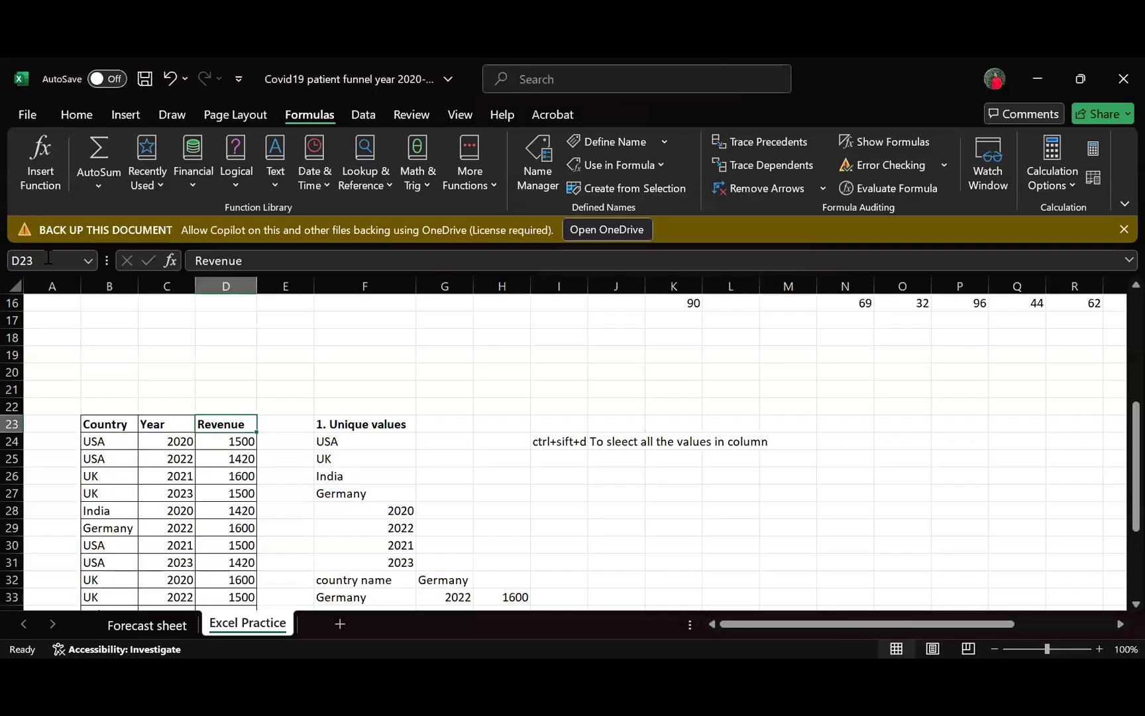
{"action": "left_click", "coordinate": [112, 439]}
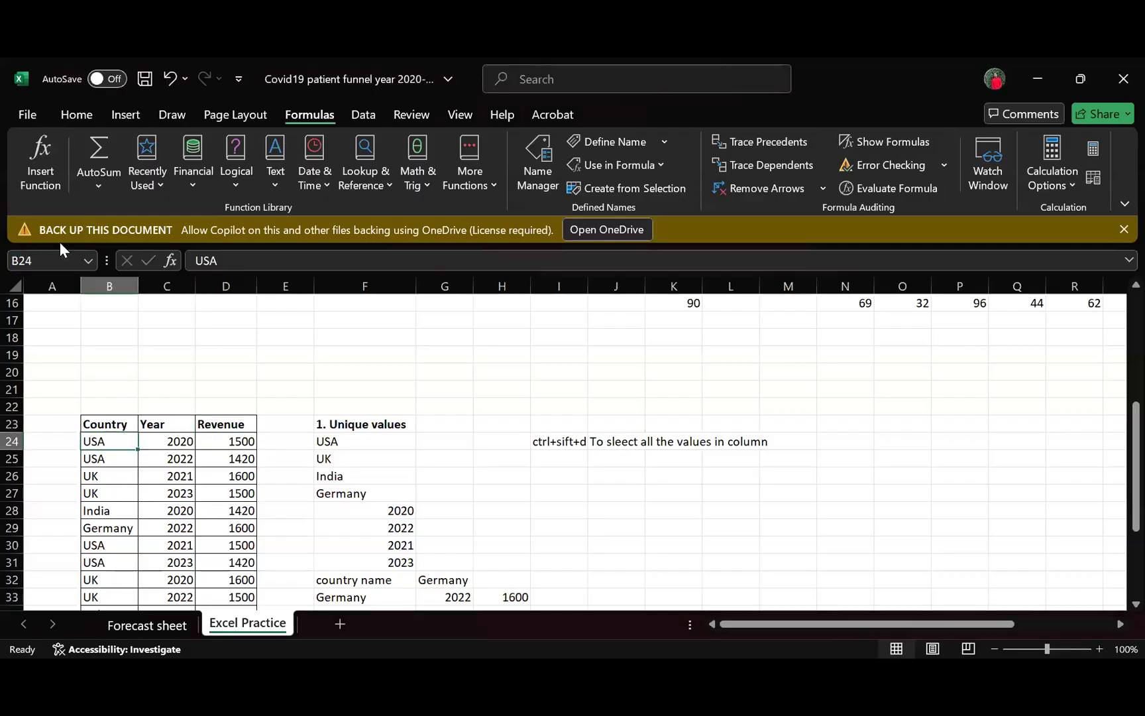
{"action": "left_click", "coordinate": [58, 258]}
{"action": "left_click", "coordinate": [534, 180]}
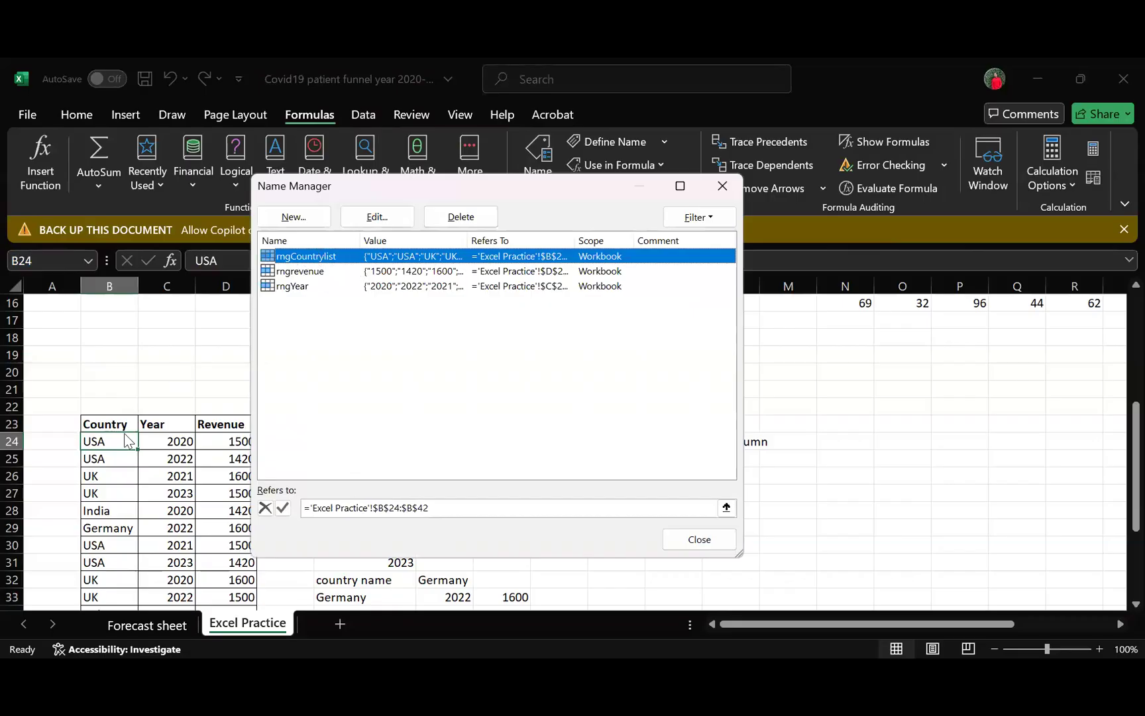
{"action": "left_click", "coordinate": [723, 185]}
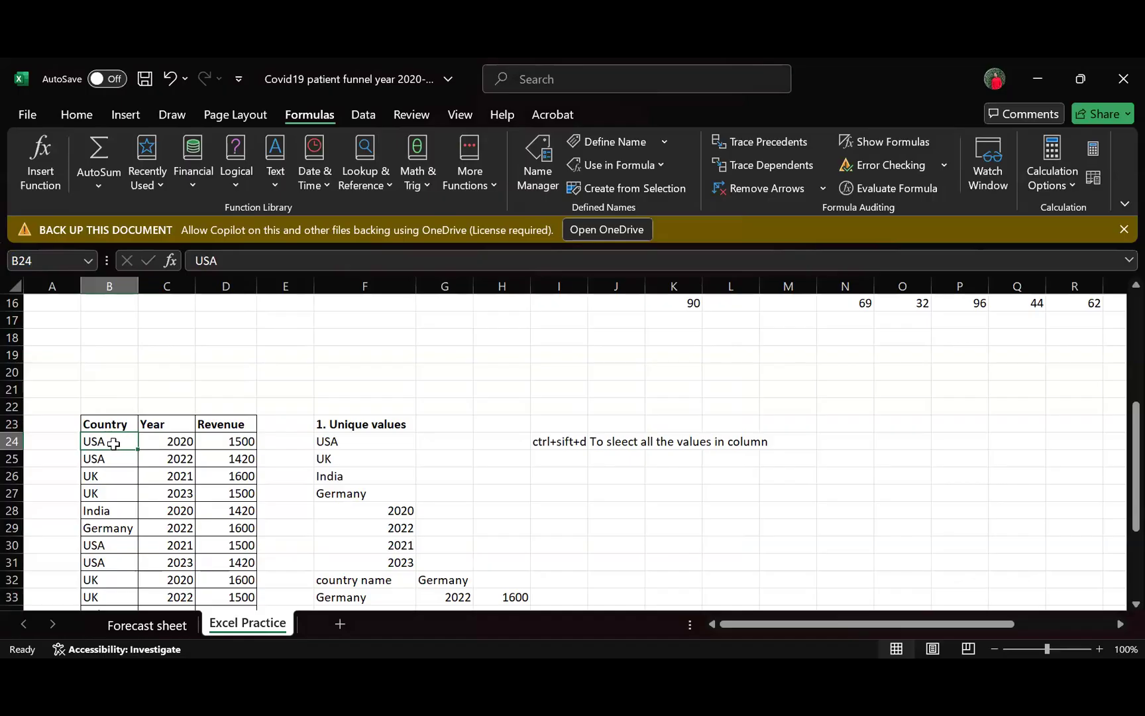
- Select the Country values B24:B42, check the list of defined names for them, and deselect the range
{"action": "key", "text": "ctrl+shift+Down"}
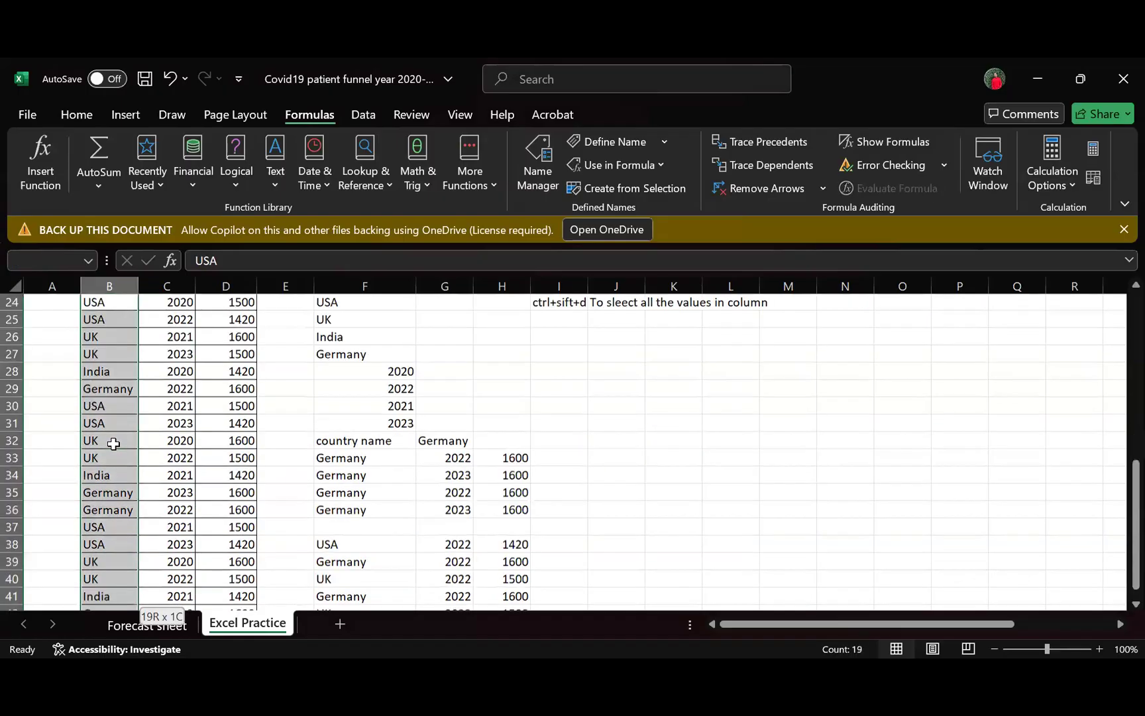
{"action": "left_click", "coordinate": [83, 262]}
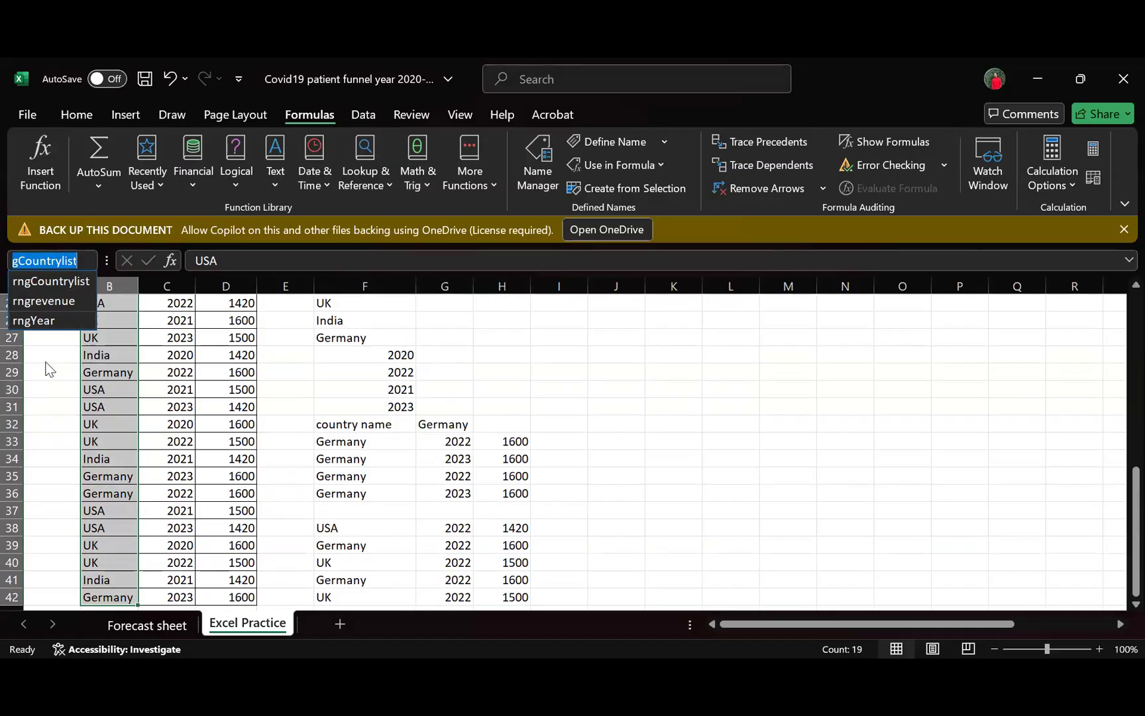
{"action": "key", "text": "Escape"}
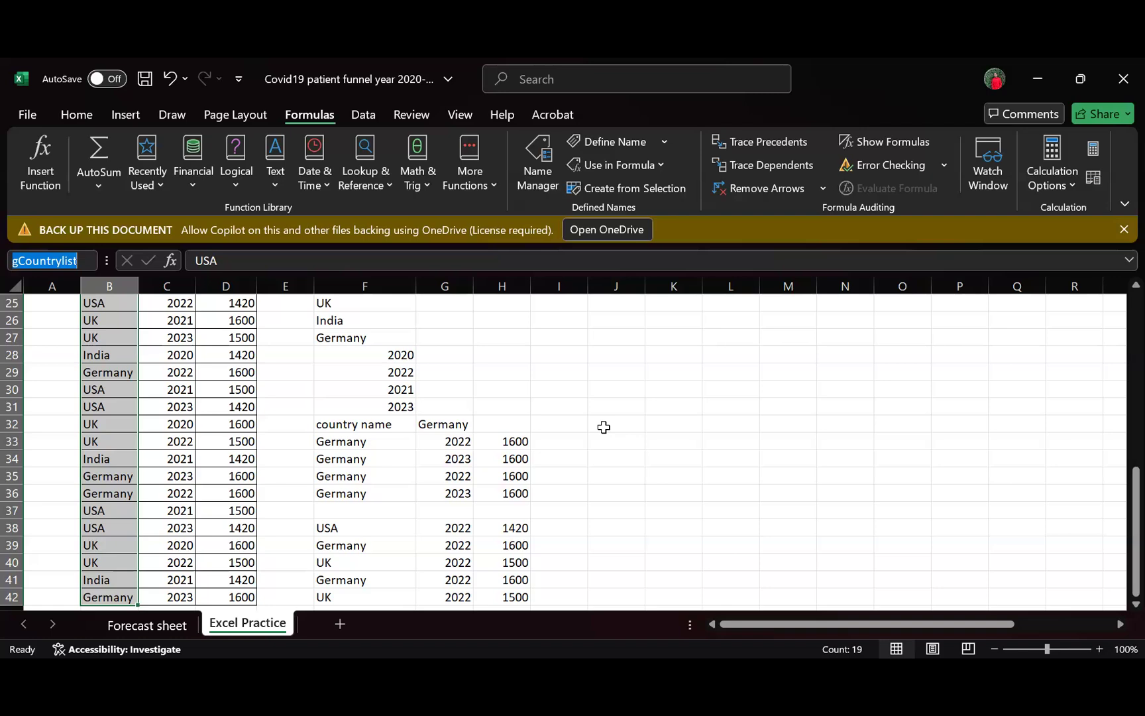
{"action": "left_click", "coordinate": [604, 427]}
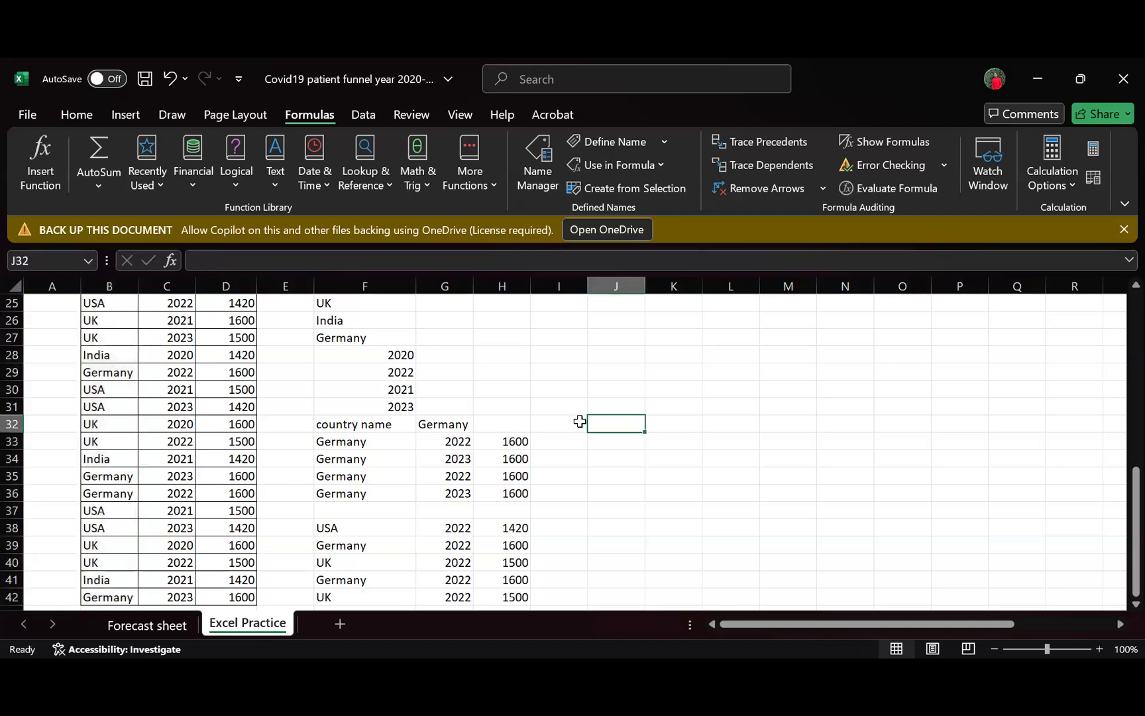
{"action": "scroll", "coordinate": [390, 424], "scroll_direction": "up", "scroll_amount": 4}
{"action": "scroll", "coordinate": [411, 490], "scroll_direction": "up", "scroll_amount": 3}
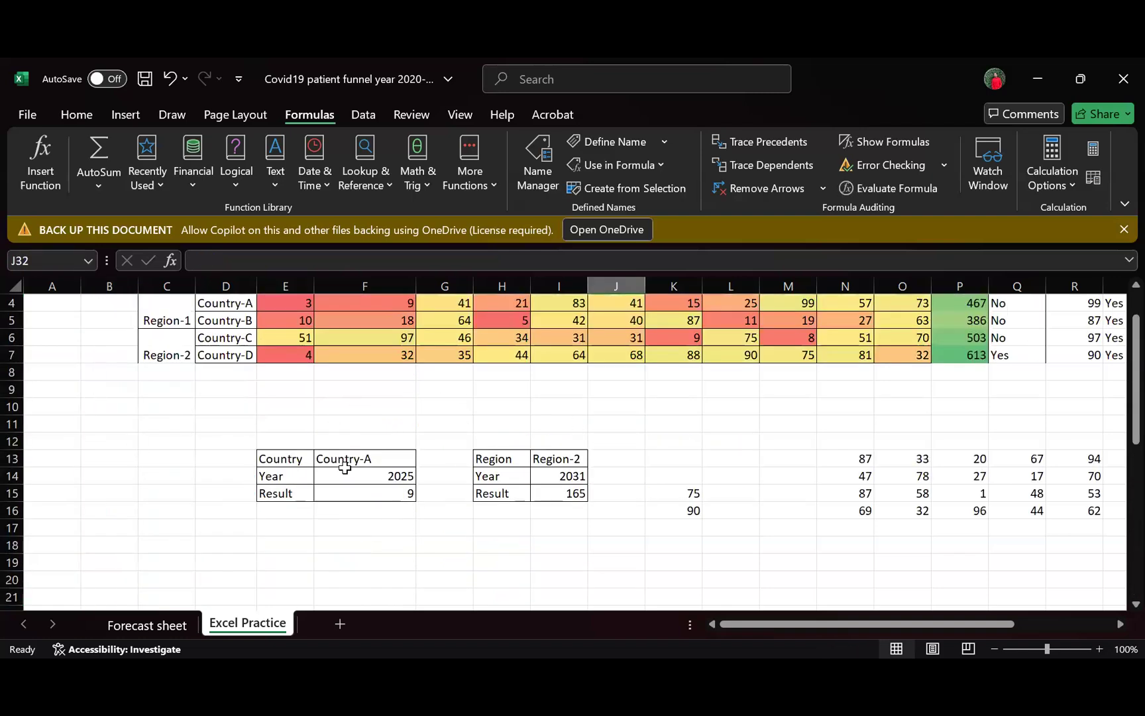
{"action": "scroll", "coordinate": [450, 467], "scroll_direction": "down", "scroll_amount": 4}
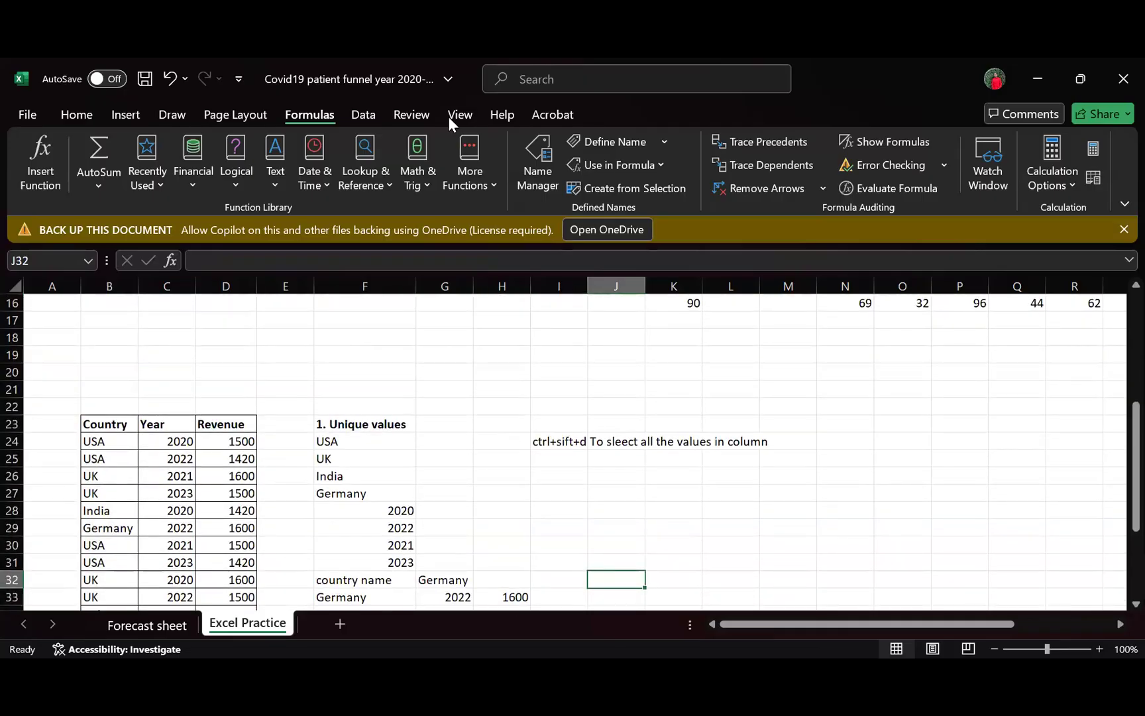
{"action": "left_click", "coordinate": [83, 118]}
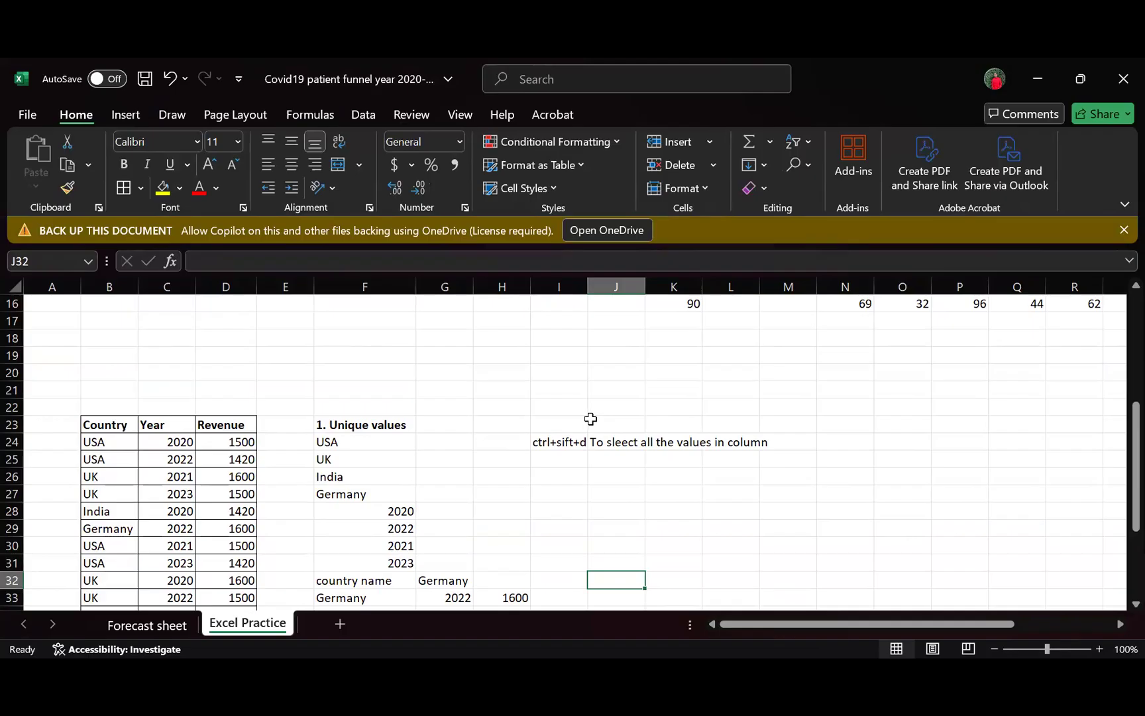
{"action": "scroll", "coordinate": [613, 442], "scroll_direction": "up", "scroll_amount": 4}
{"action": "scroll", "coordinate": [614, 442], "scroll_direction": "down", "scroll_amount": 4}
- Display the access-key hints for the Data commands, follow them to the Data Validation options, and dismiss them without choosing any
{"action": "key", "text": "alt"}
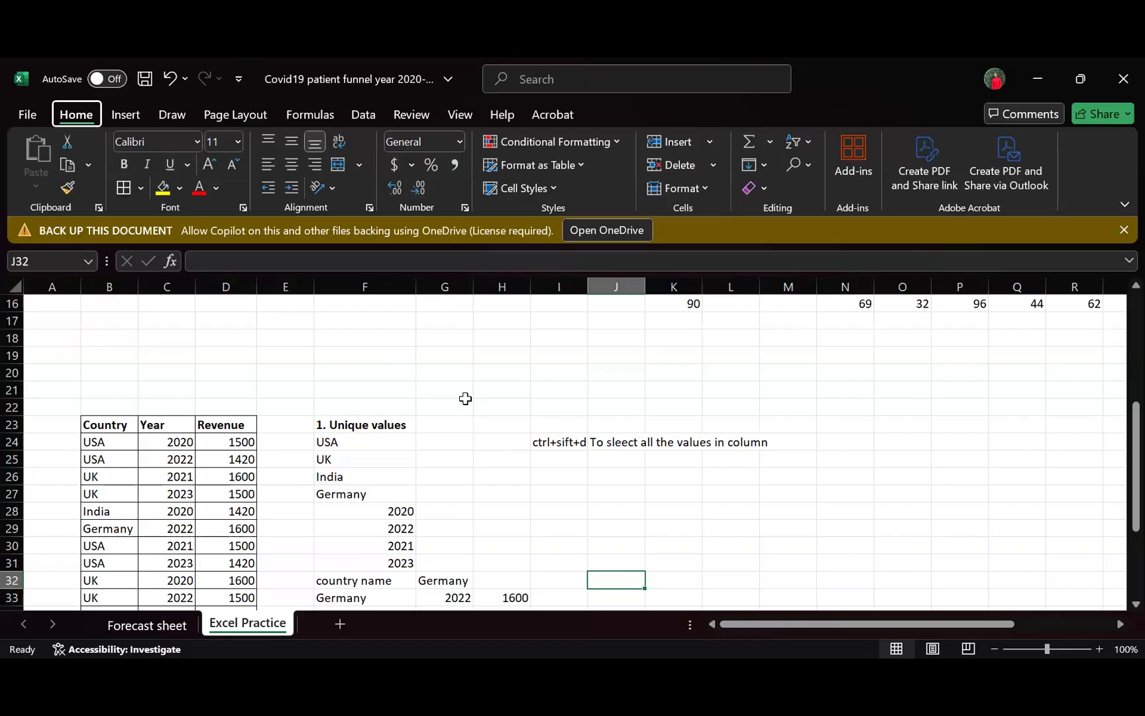
{"action": "key", "text": "alt"}
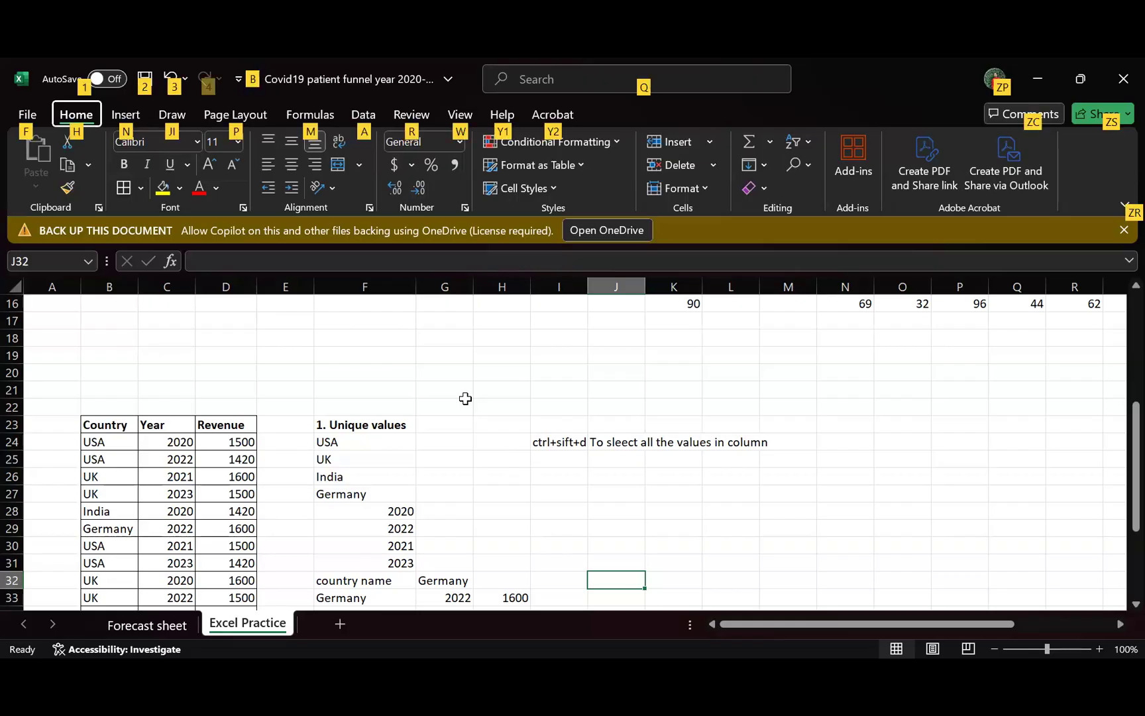
{"action": "key", "text": "a"}
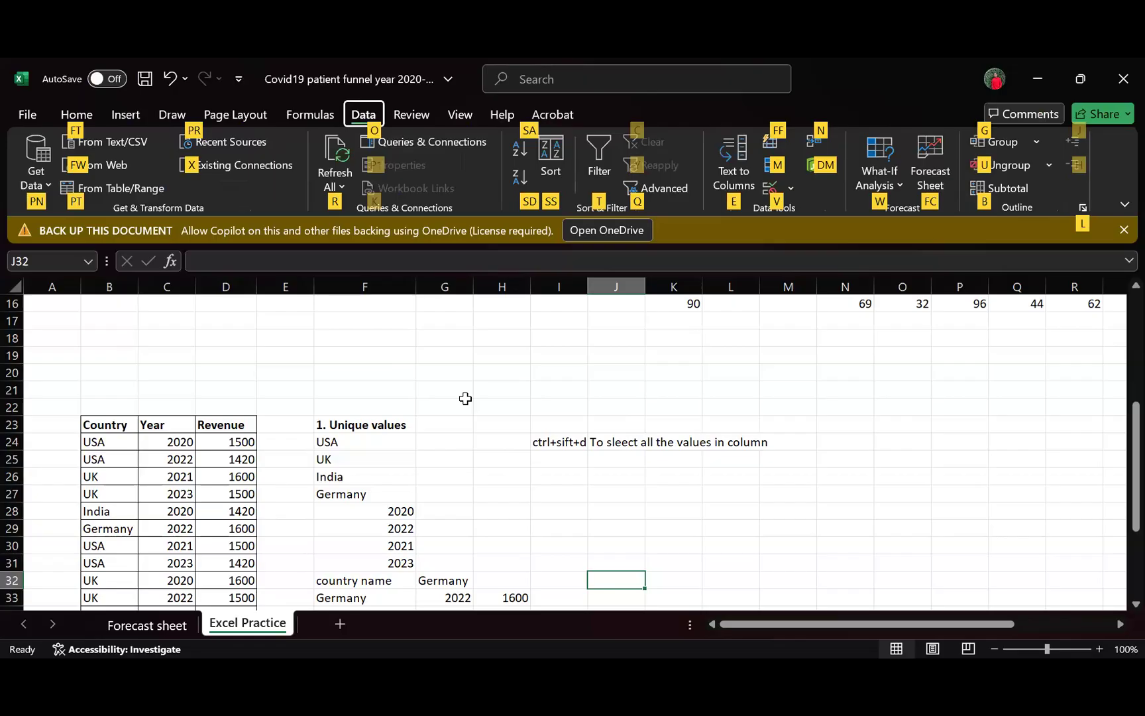
{"action": "key", "text": "m"}
{"action": "key", "text": "v"}
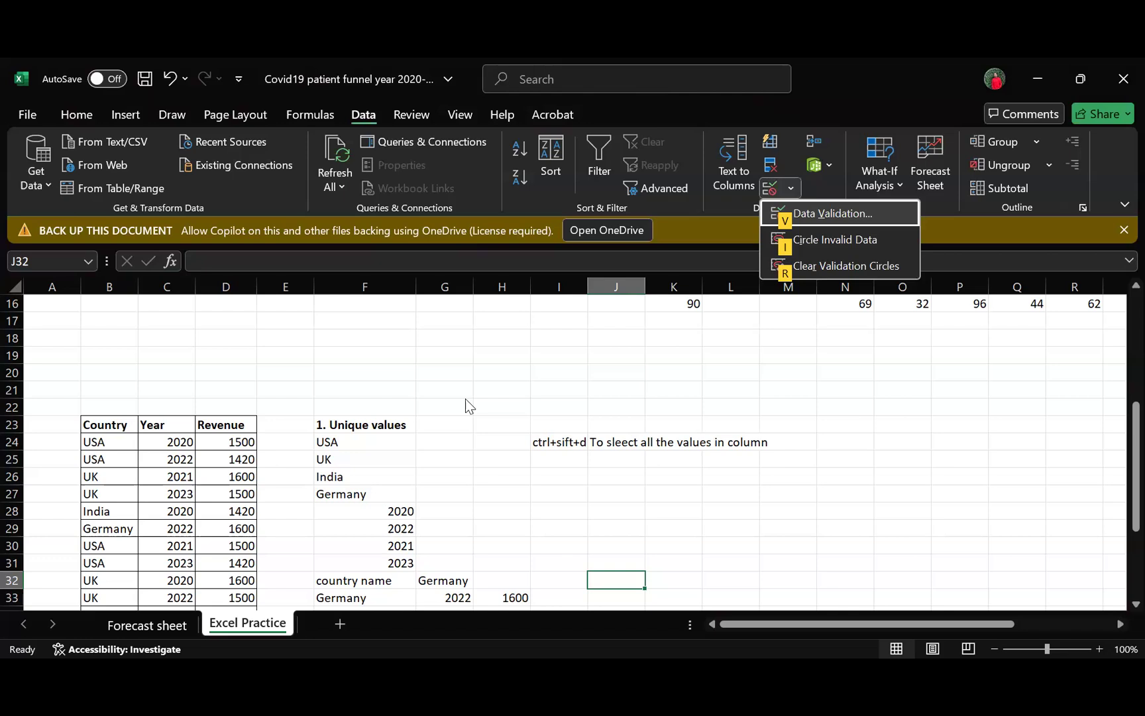
{"action": "key", "text": "Escape"}
{"action": "key", "text": "Escape"}
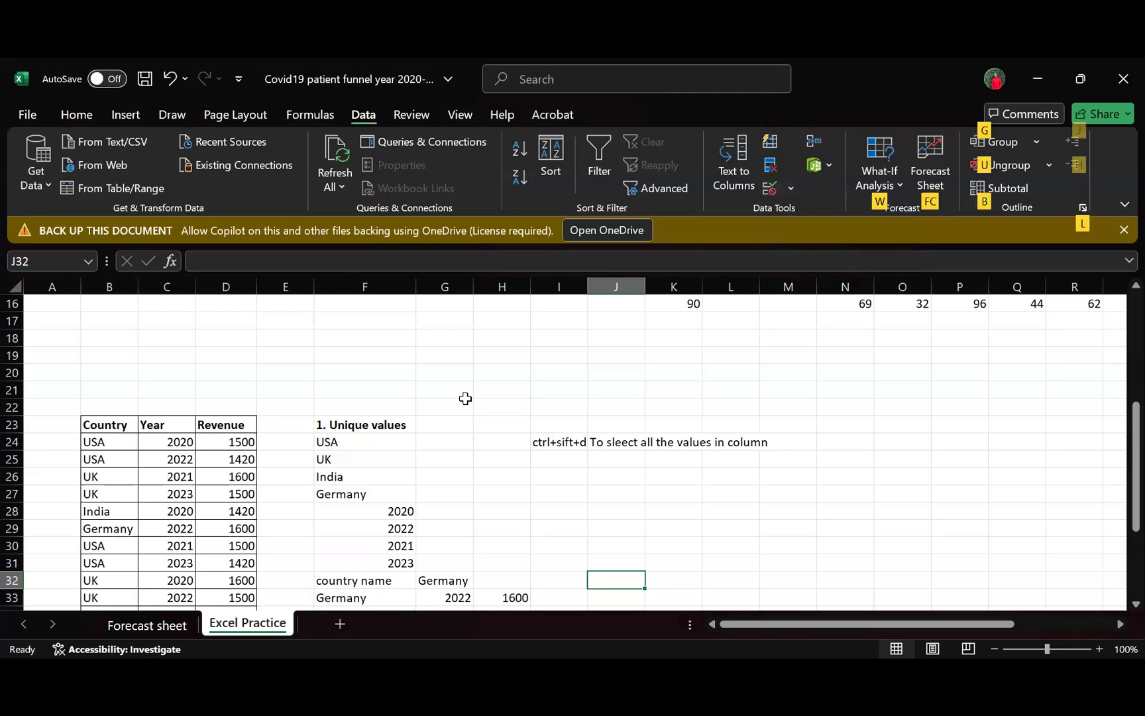
{"action": "key", "text": "Escape"}
{"action": "key", "text": "Escape"}
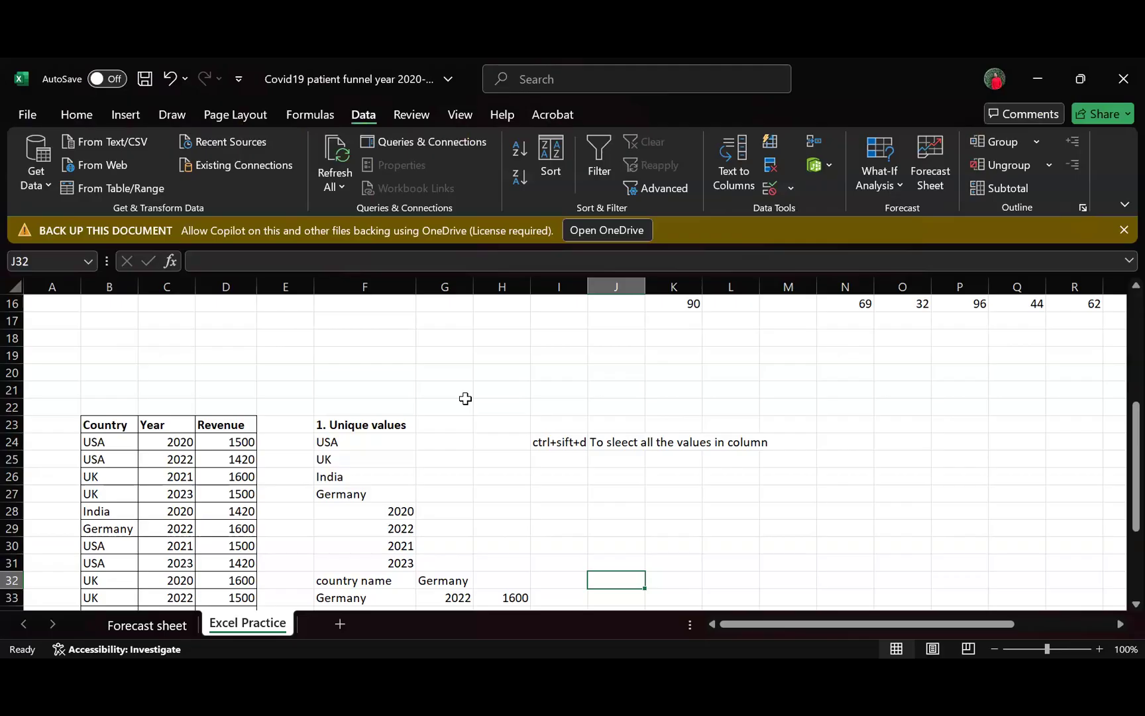
- Display the access-key hints for the Formulas commands and those for the Insert commands, dismissing them without choosing any
{"action": "key", "text": "alt"}
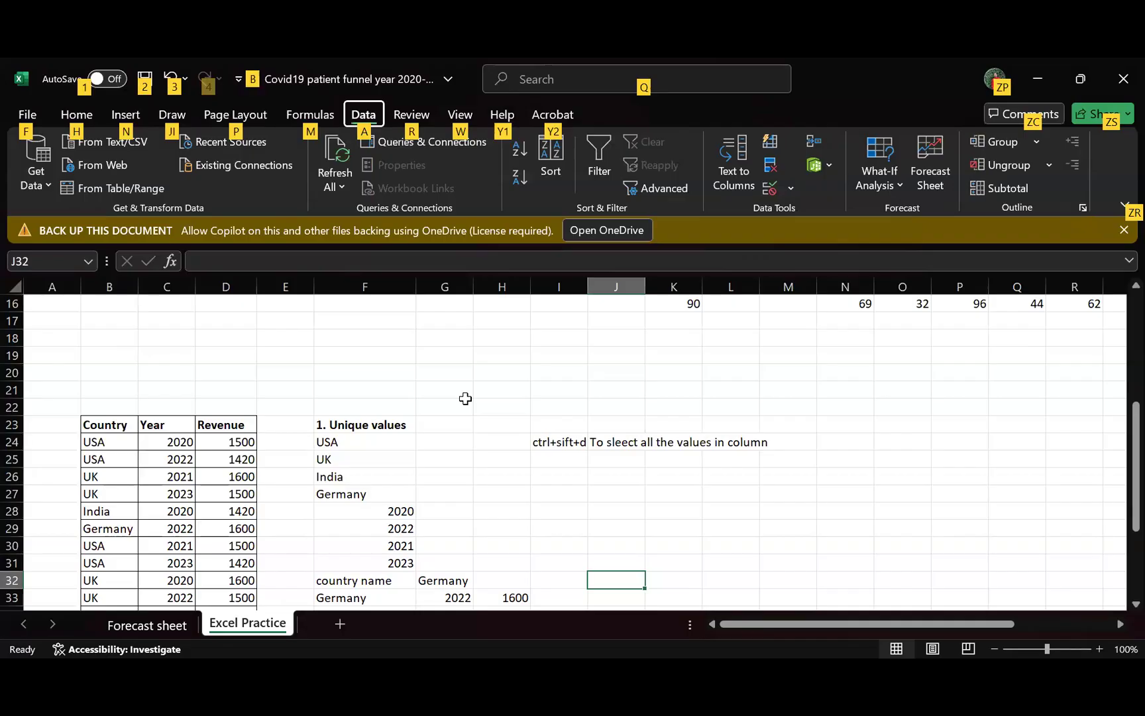
{"action": "key", "text": "m"}
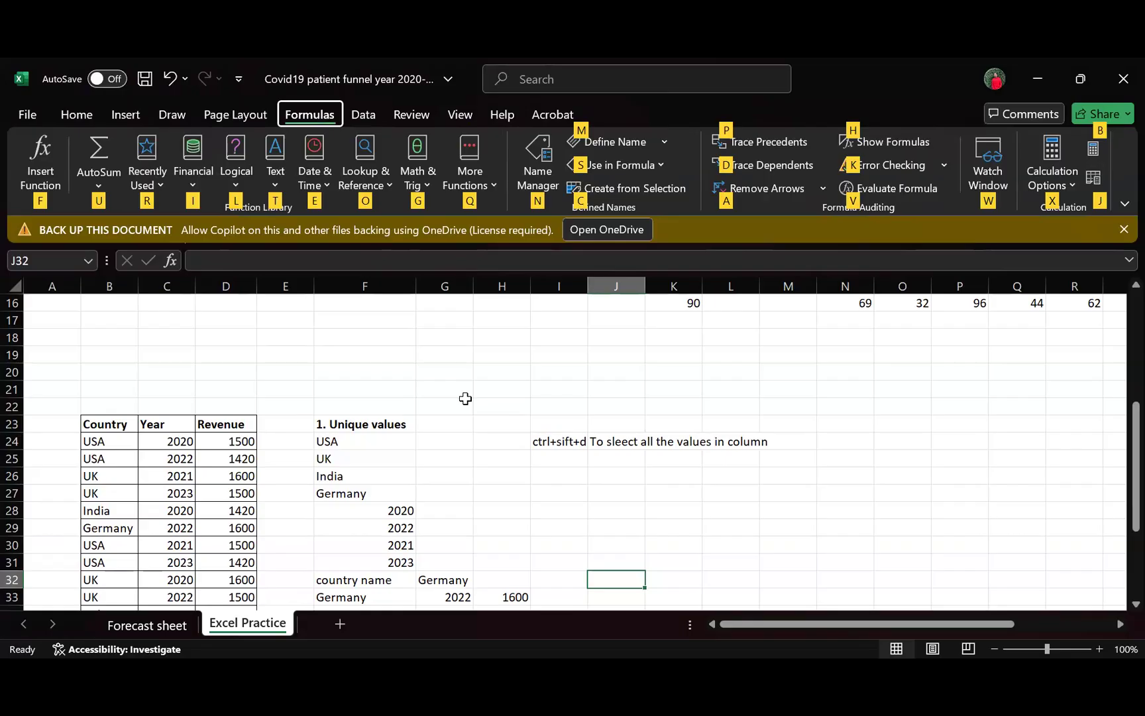
{"action": "key", "text": "Escape"}
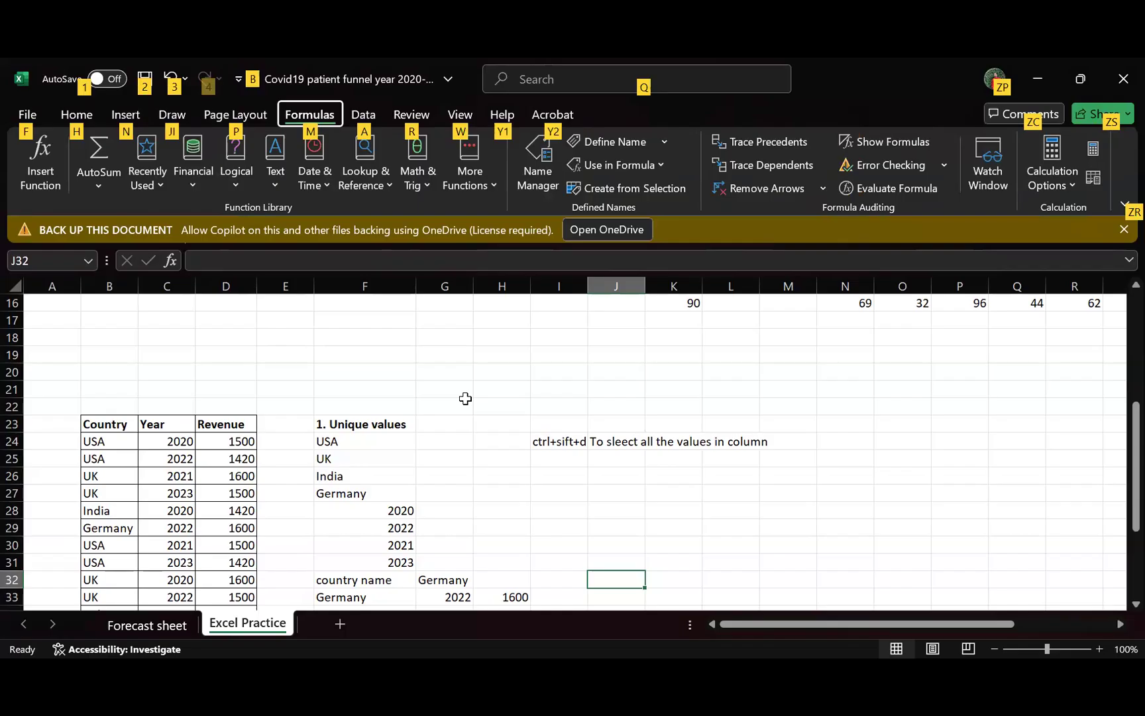
{"action": "key", "text": "n"}
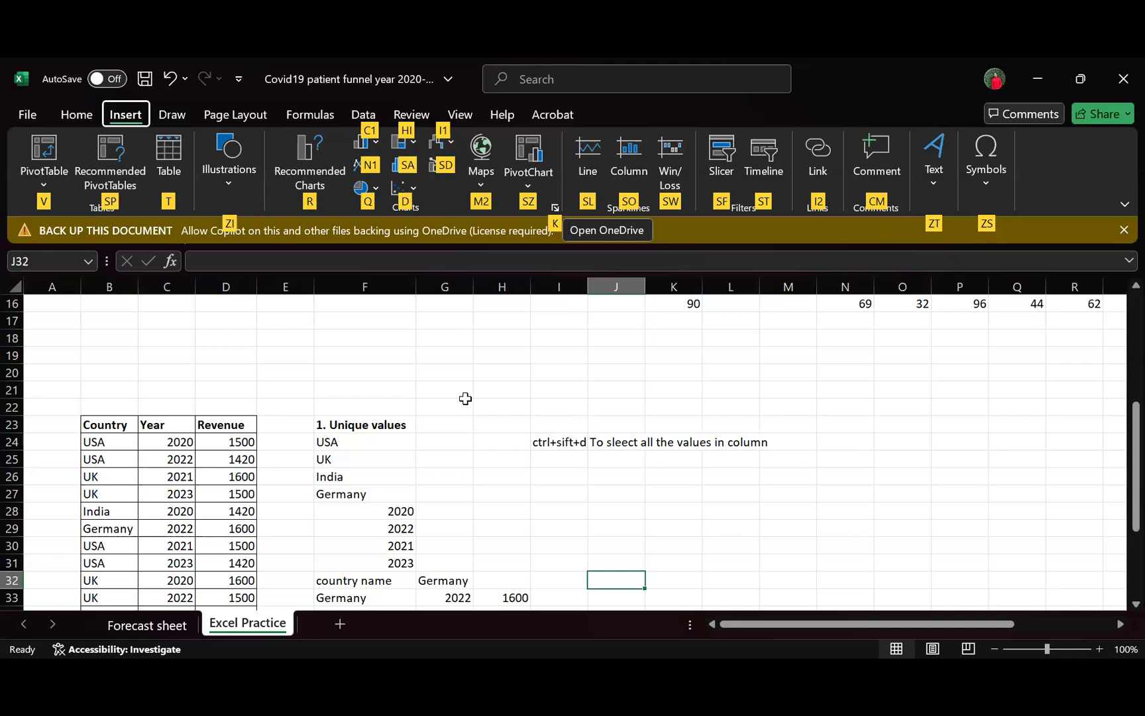
{"action": "key", "text": "Escape"}
{"action": "key", "text": "Escape"}
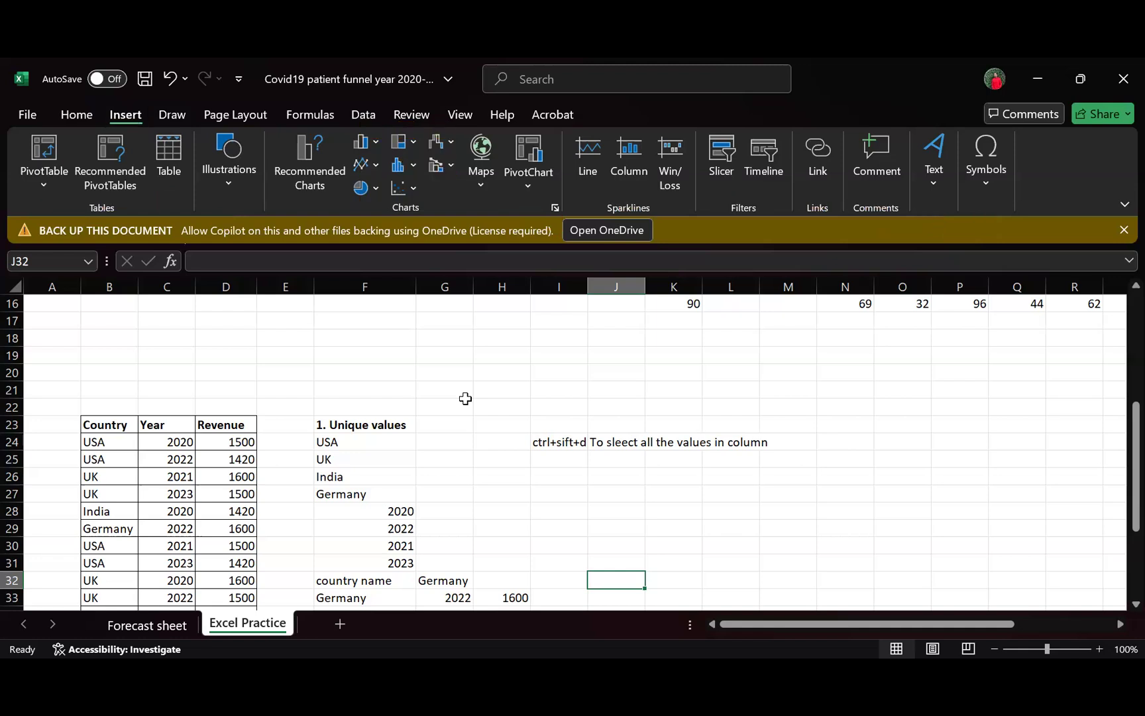
{"action": "key", "text": "alt"}
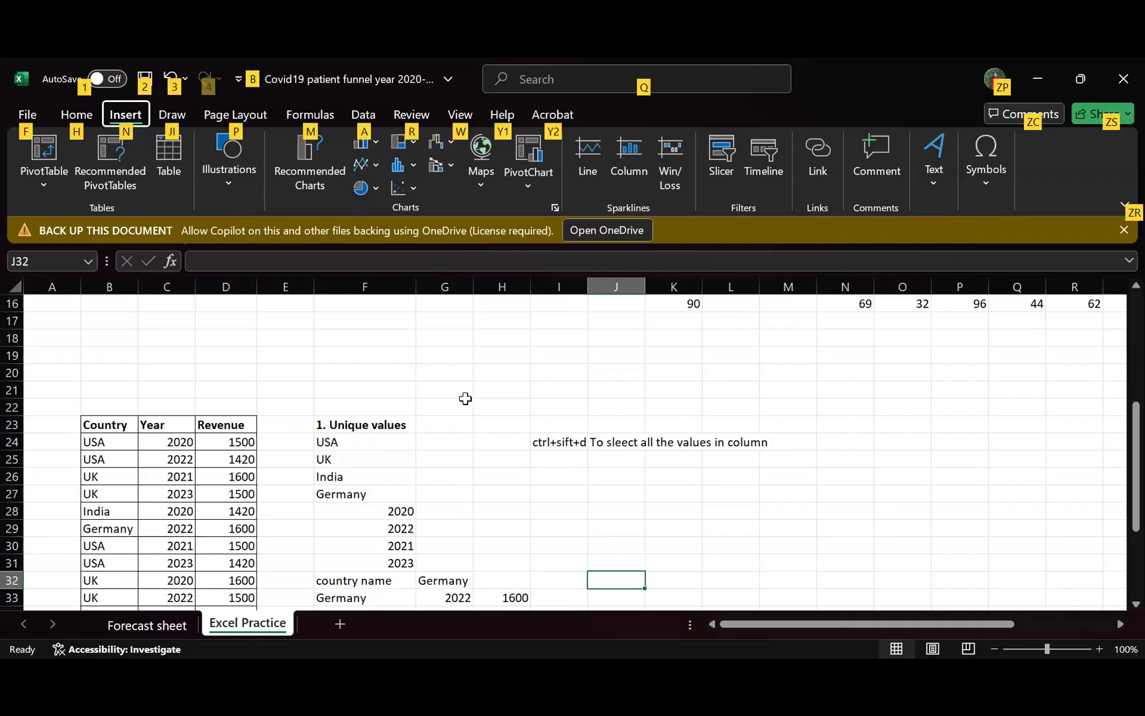
{"action": "key", "text": "Escape"}
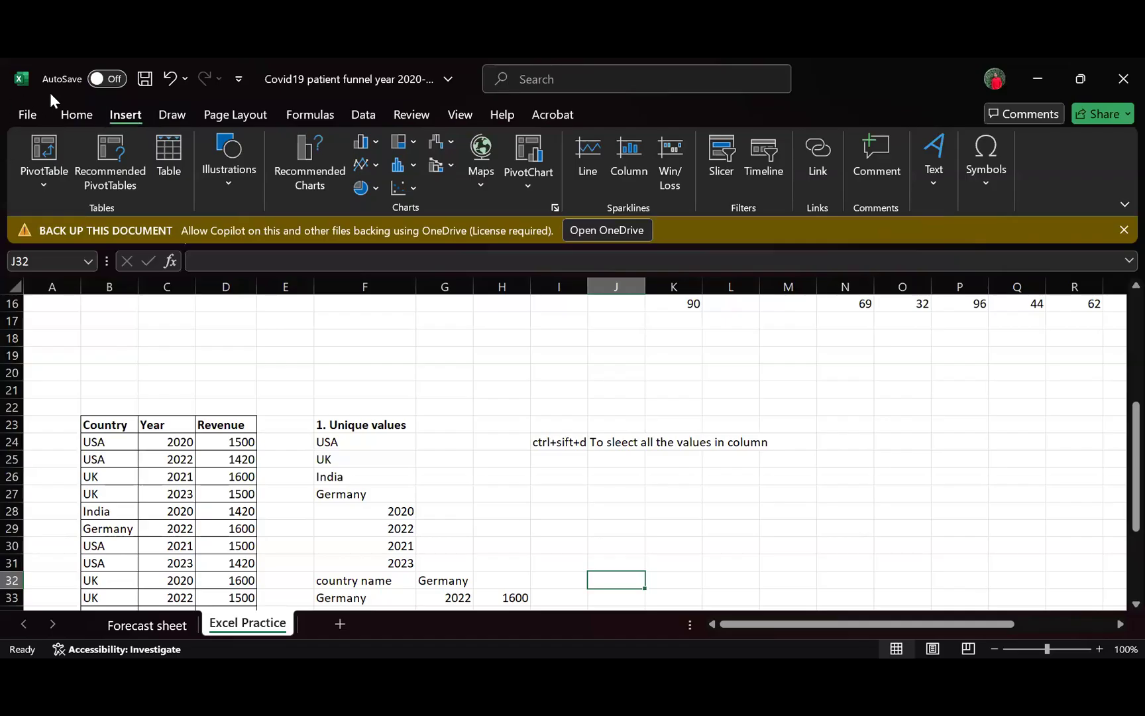
- Follow the access-key hints from the Home commands to Create Names from Selection and close its dialog without creating names
{"action": "left_click", "coordinate": [75, 114]}
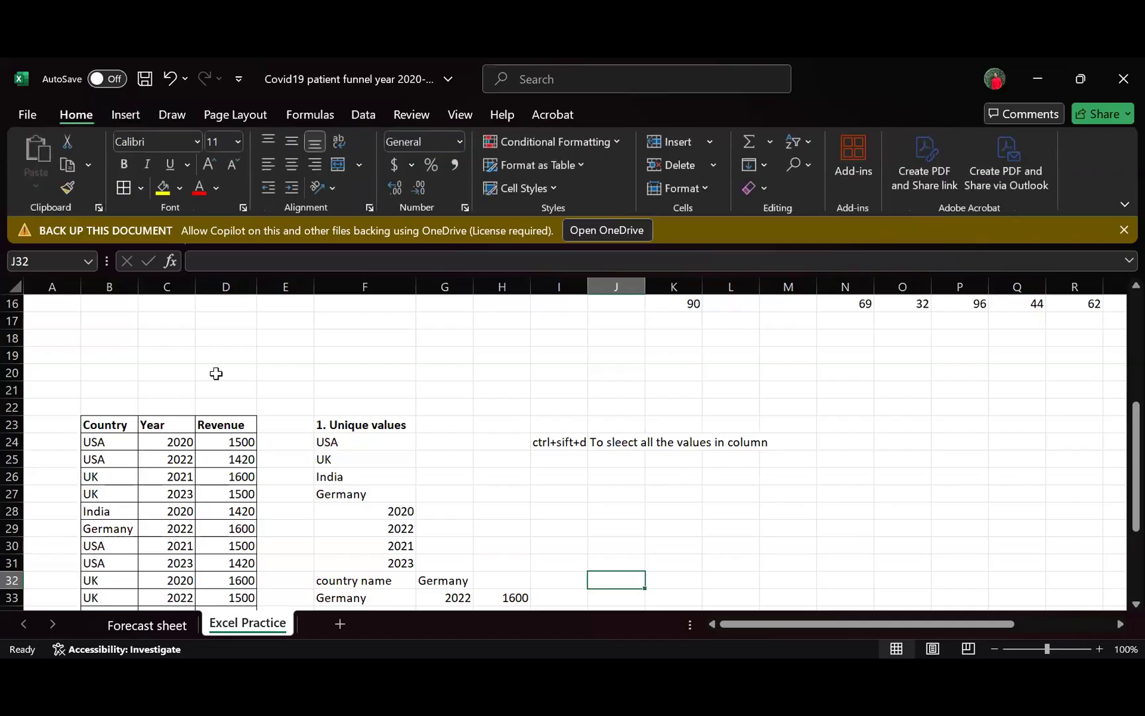
{"action": "key", "text": "alt"}
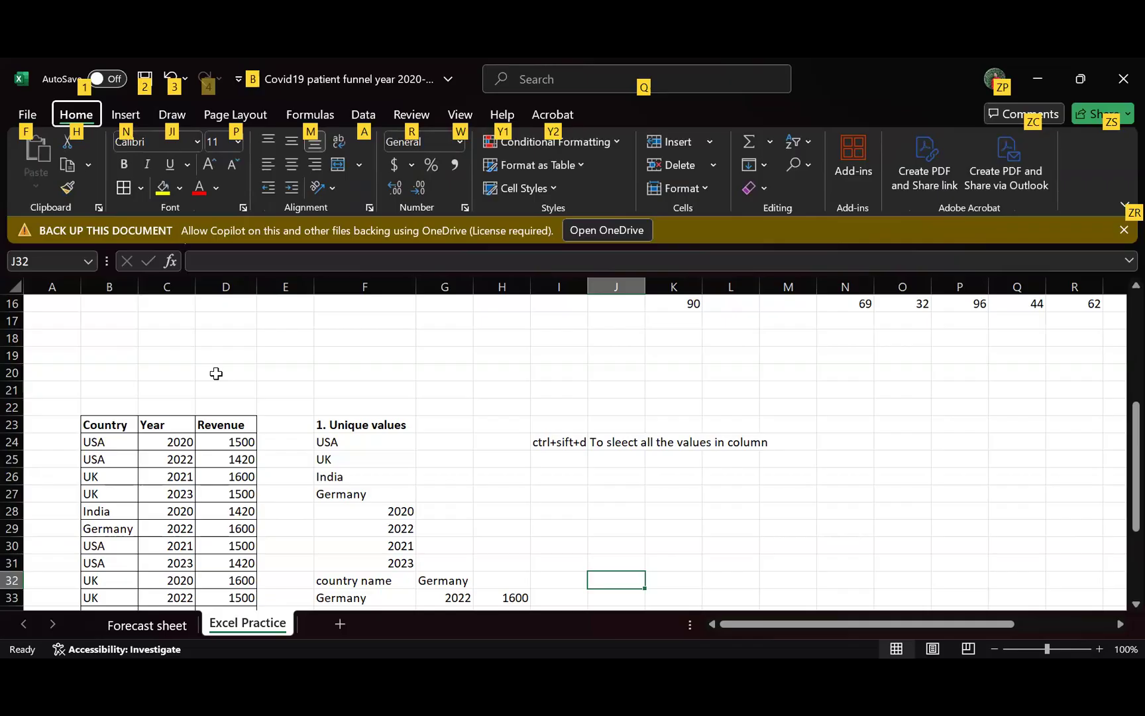
{"action": "key", "text": "m"}
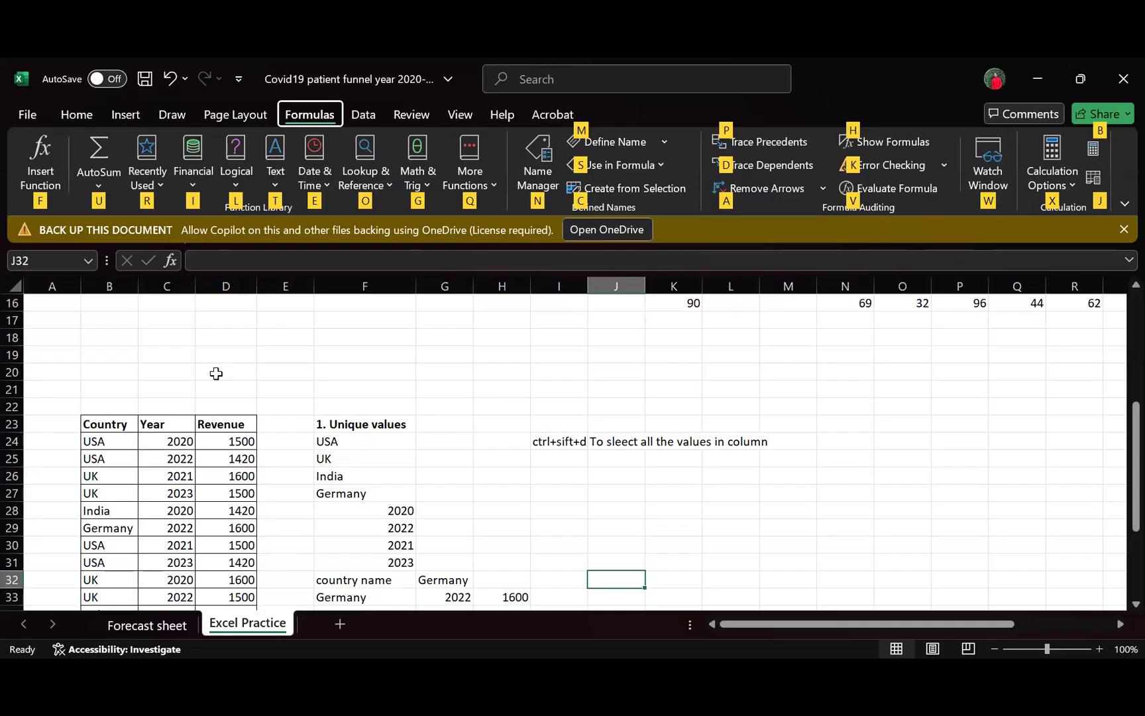
{"action": "key", "text": "c"}
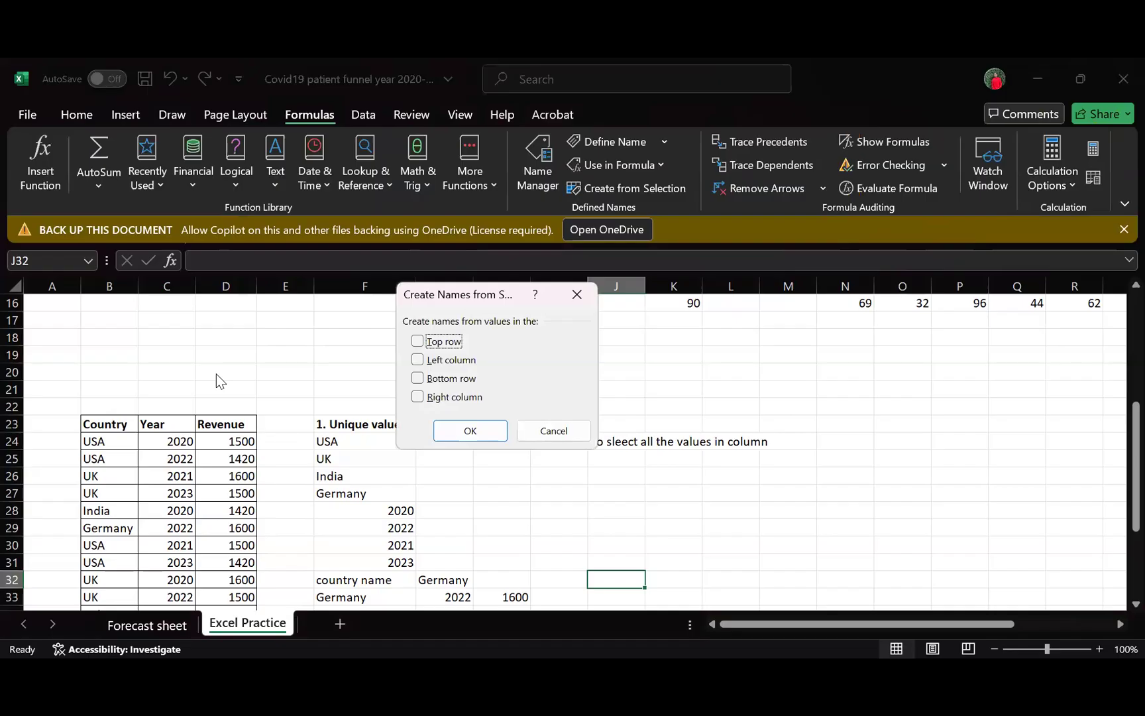
{"action": "left_click", "coordinate": [572, 294]}
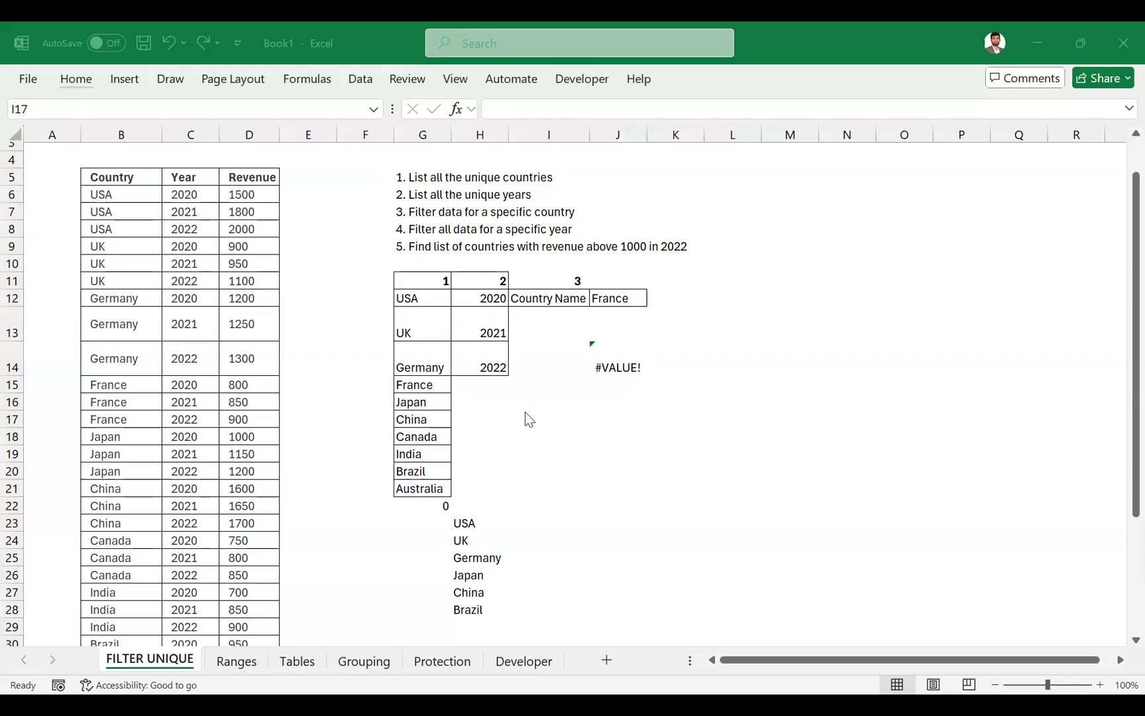
- In the Book1 workbook's FILTER UNIQUE sheet, select J17 and open the Name Manager
{"action": "left_click", "coordinate": [564, 311]}
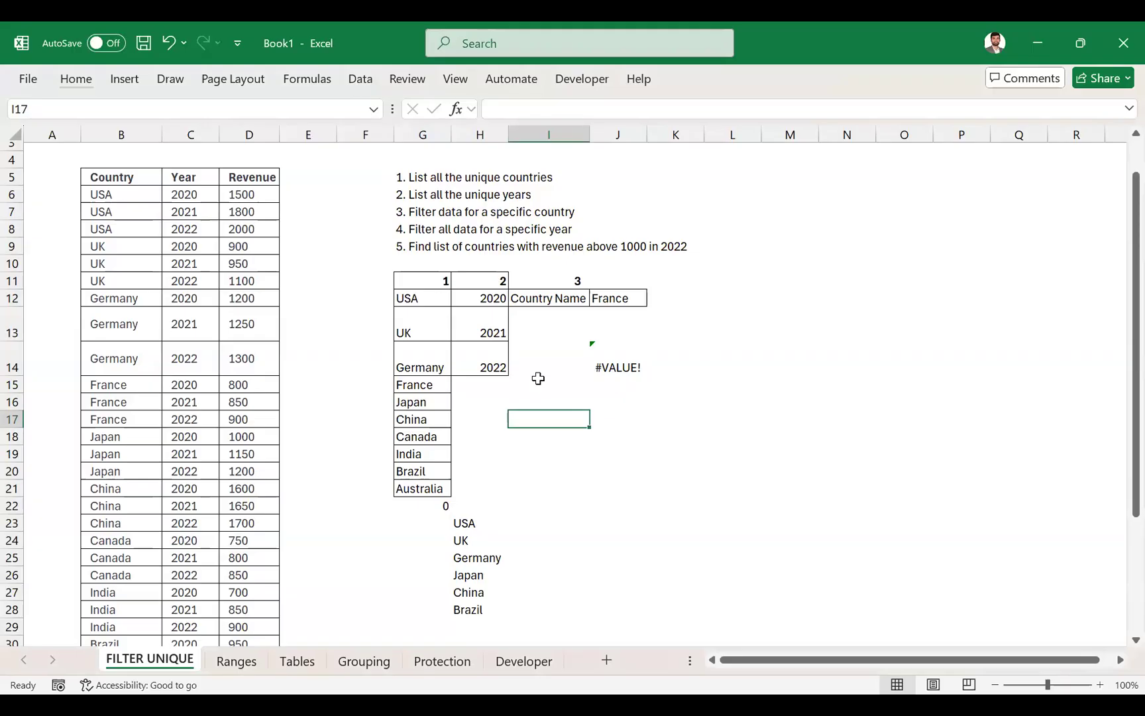
{"action": "left_click", "coordinate": [639, 422]}
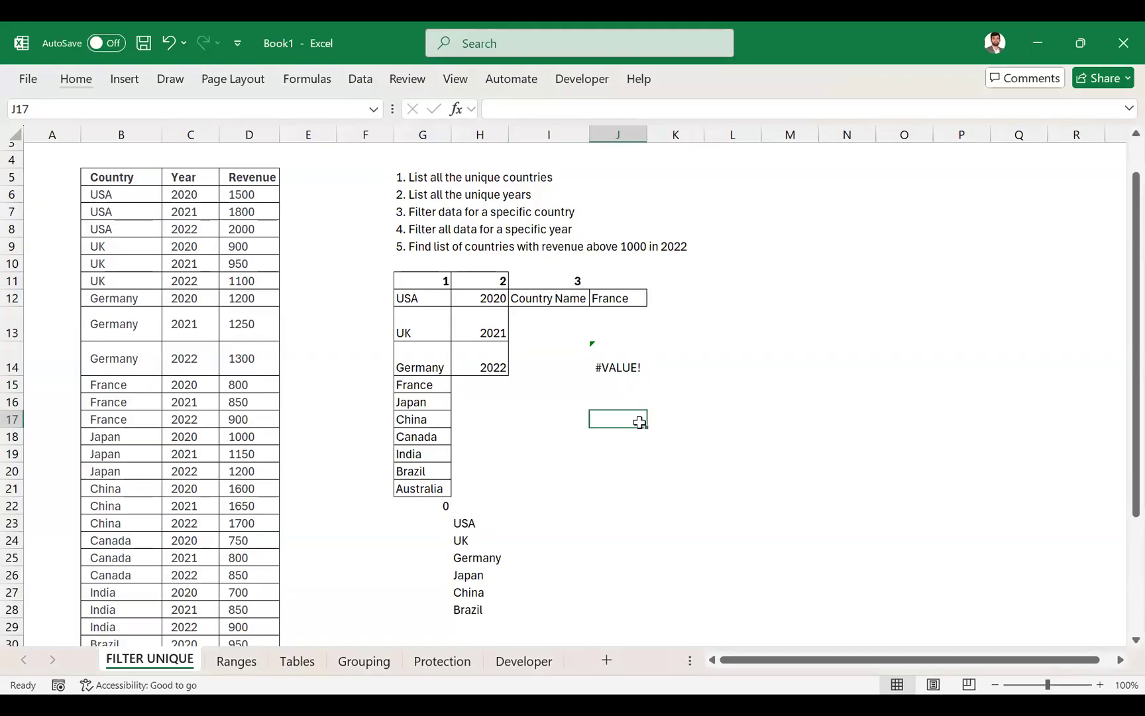
{"action": "key", "text": "alt+m"}
{"action": "key", "text": "n"}
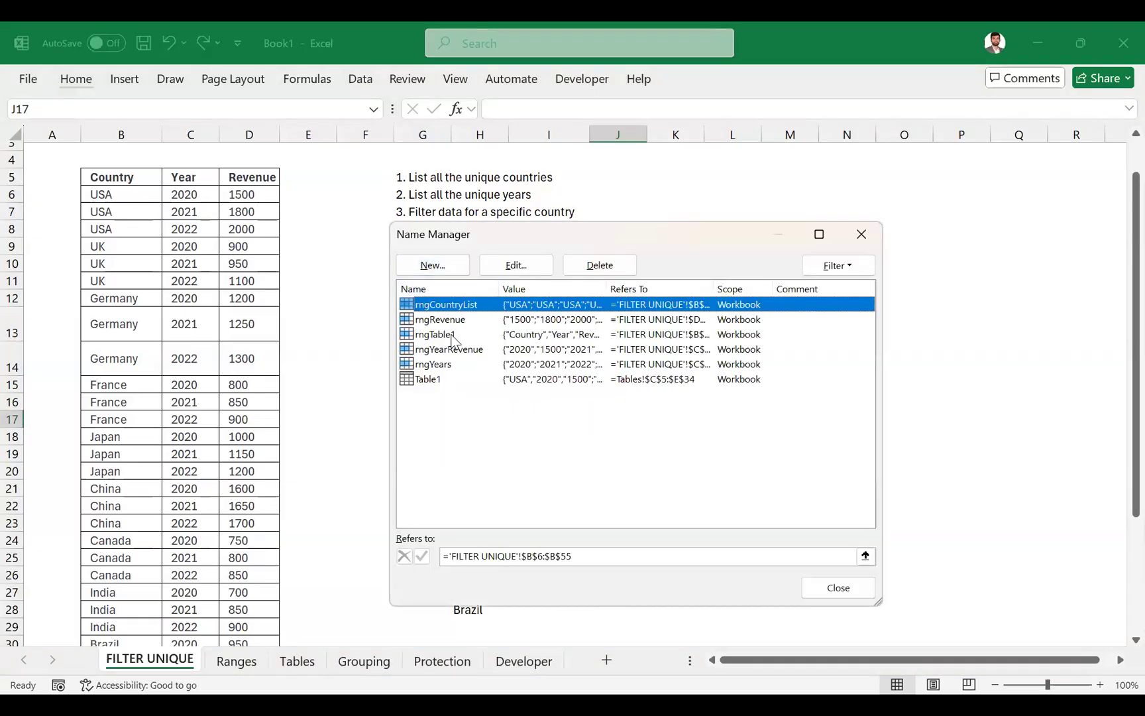
{"action": "left_click", "coordinate": [434, 265]}
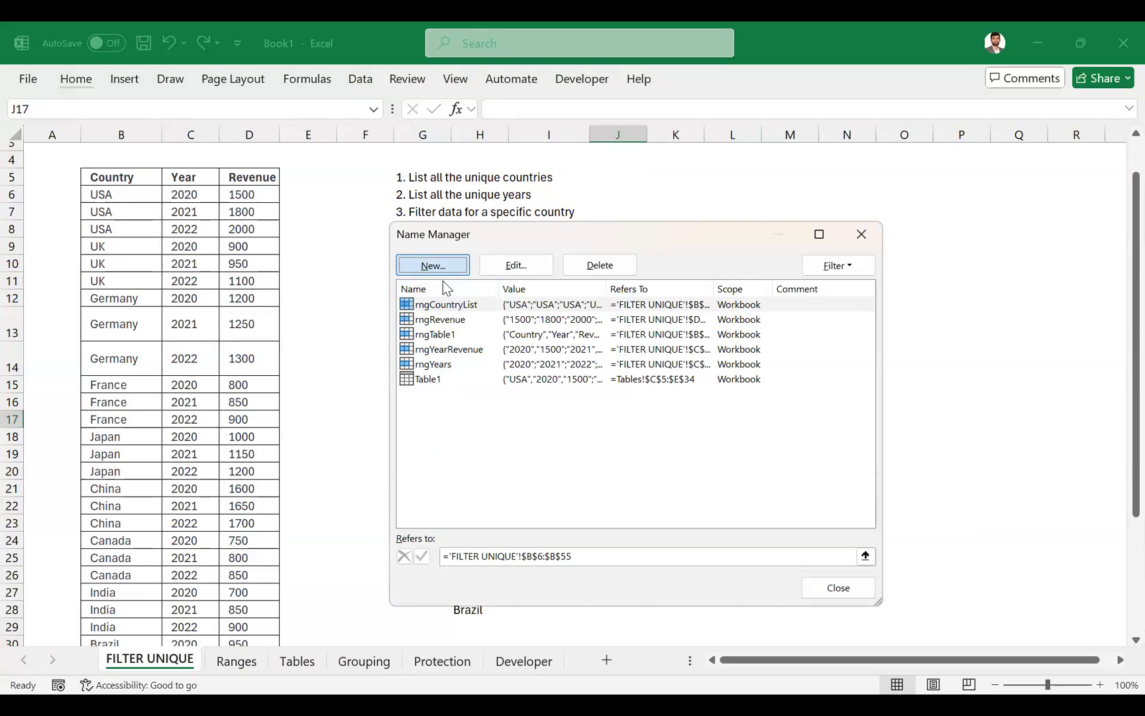
{"action": "type", "text": "Rng"}
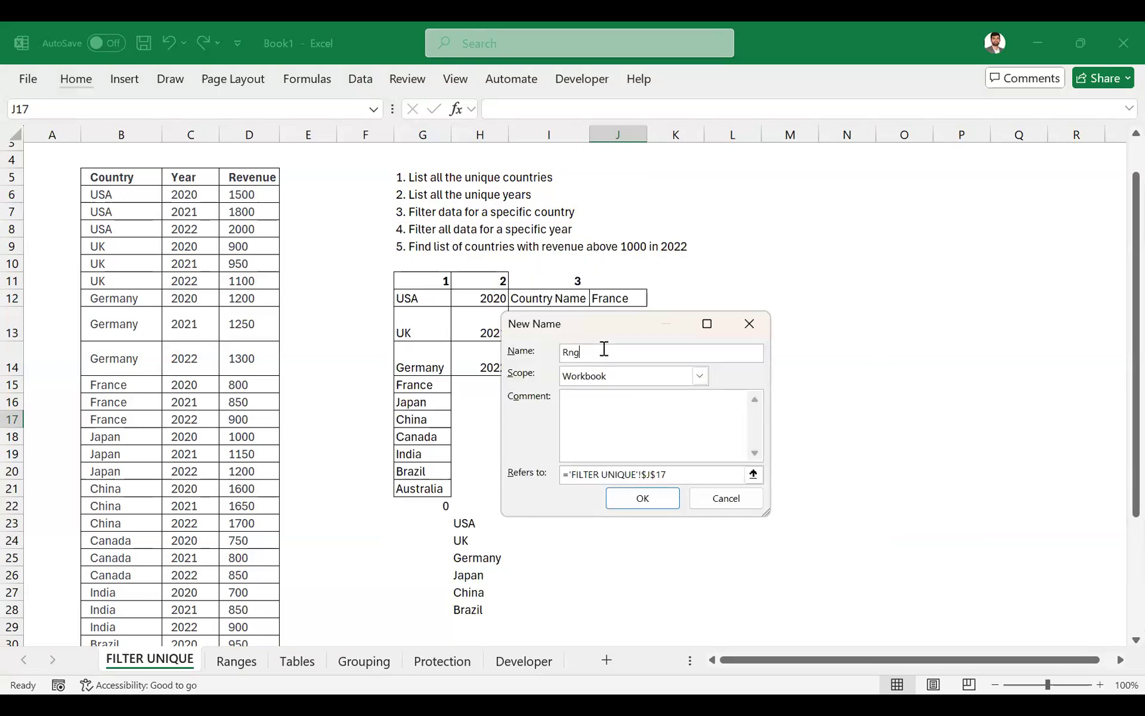
{"action": "type", "text": "User"}
{"action": "left_click", "coordinate": [682, 476]}
{"action": "key", "text": "shift+Home"}
{"action": "key", "text": "BackSpace"}
{"action": "type", "text": "=If"}
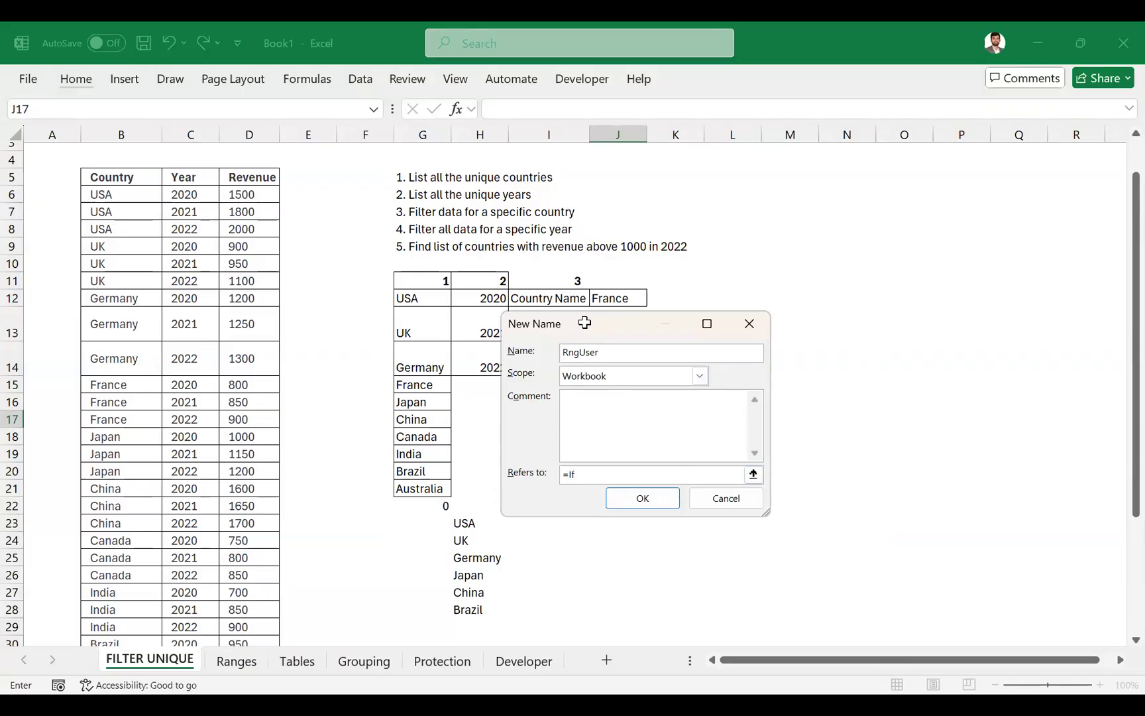
{"action": "left_click_drag", "start_coordinate": [584, 323], "coordinate": [754, 434]}
{"action": "type", "text": "+"}
{"action": "left_click", "coordinate": [726, 345]}
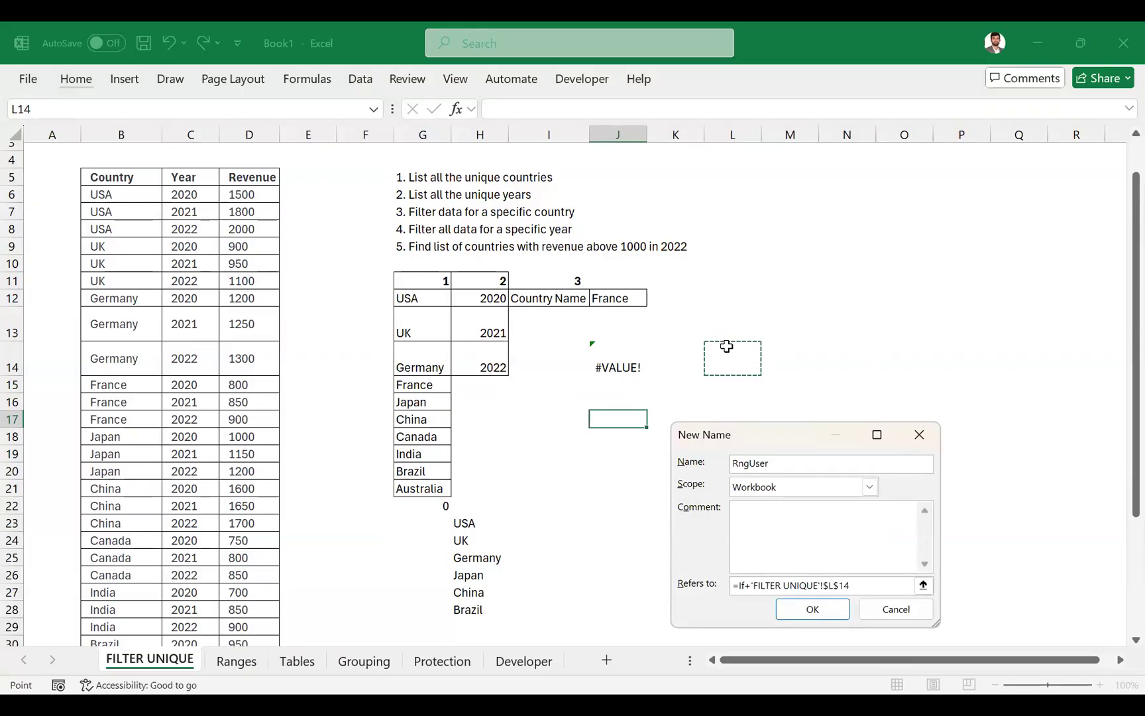
{"action": "left_click", "coordinate": [754, 587]}
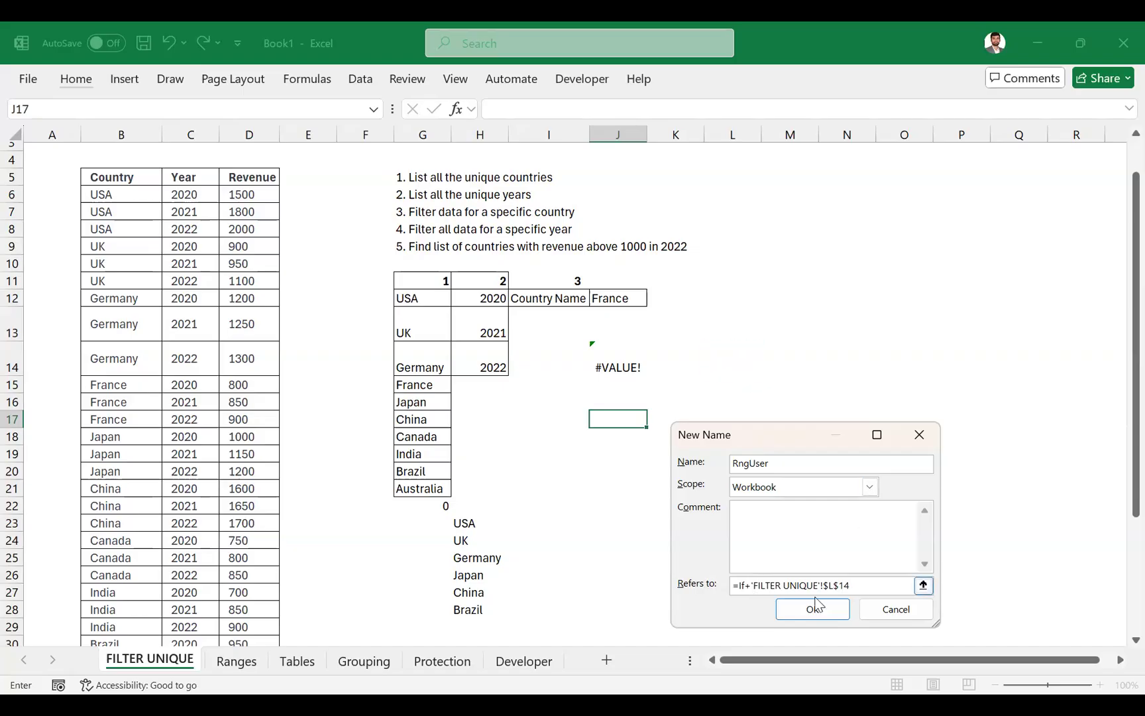
{"action": "key", "text": "F2"}
{"action": "key", "text": "F2"}
{"action": "type", "text": "+"}
{"action": "key", "text": "Left"}
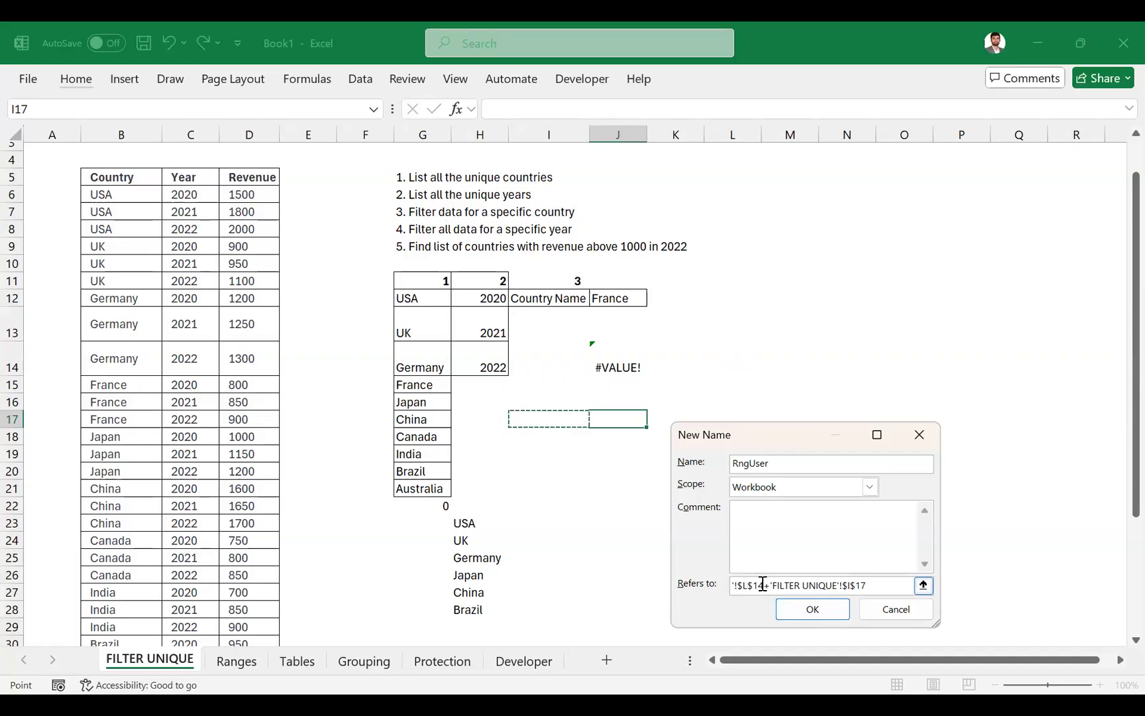
{"action": "key", "text": "Escape"}
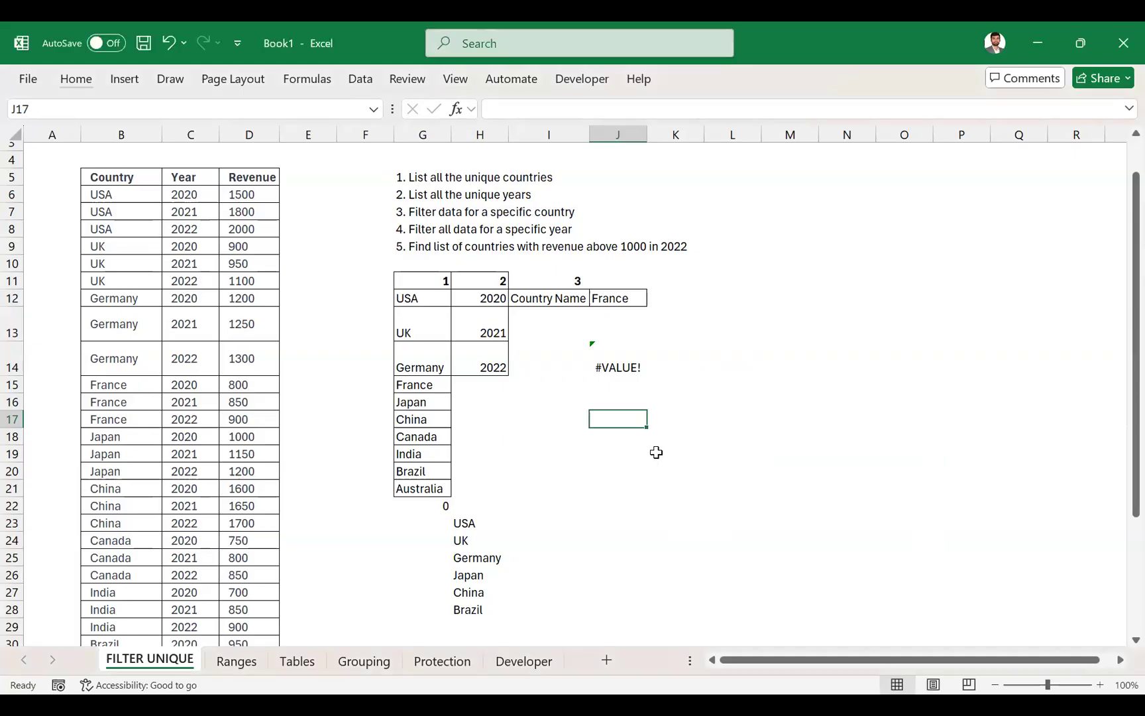
- In the Name Manager, replace rngCountryList's reference with the start of an IF formula testing whether I21 equals the Year header in C5
{"action": "key", "text": "ctrl+F3"}
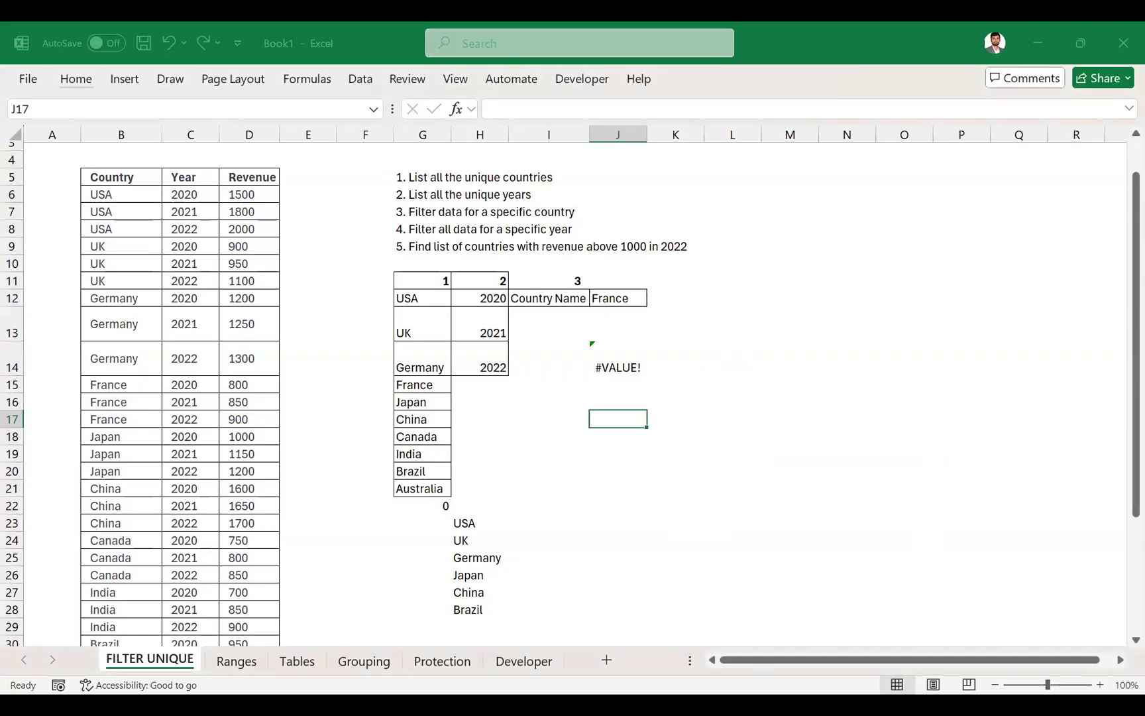
{"action": "left_click", "coordinate": [762, 636]}
{"action": "left_click_drag", "start_coordinate": [682, 621], "coordinate": [611, 611]}
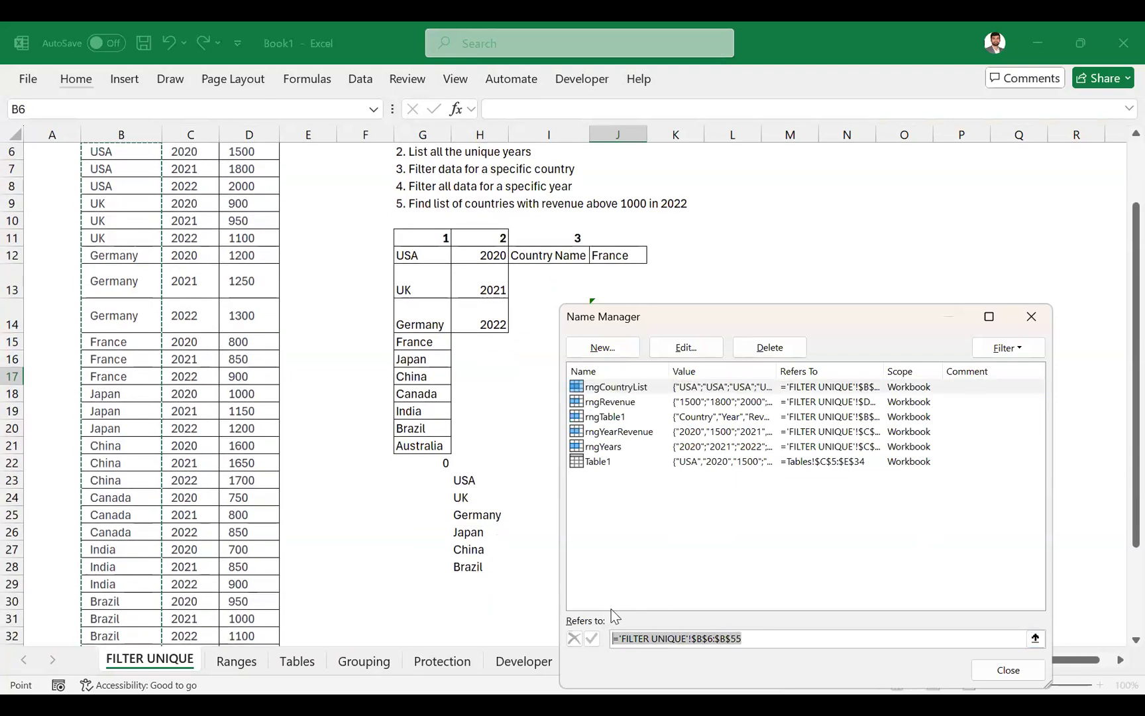
{"action": "type", "text": "=if"}
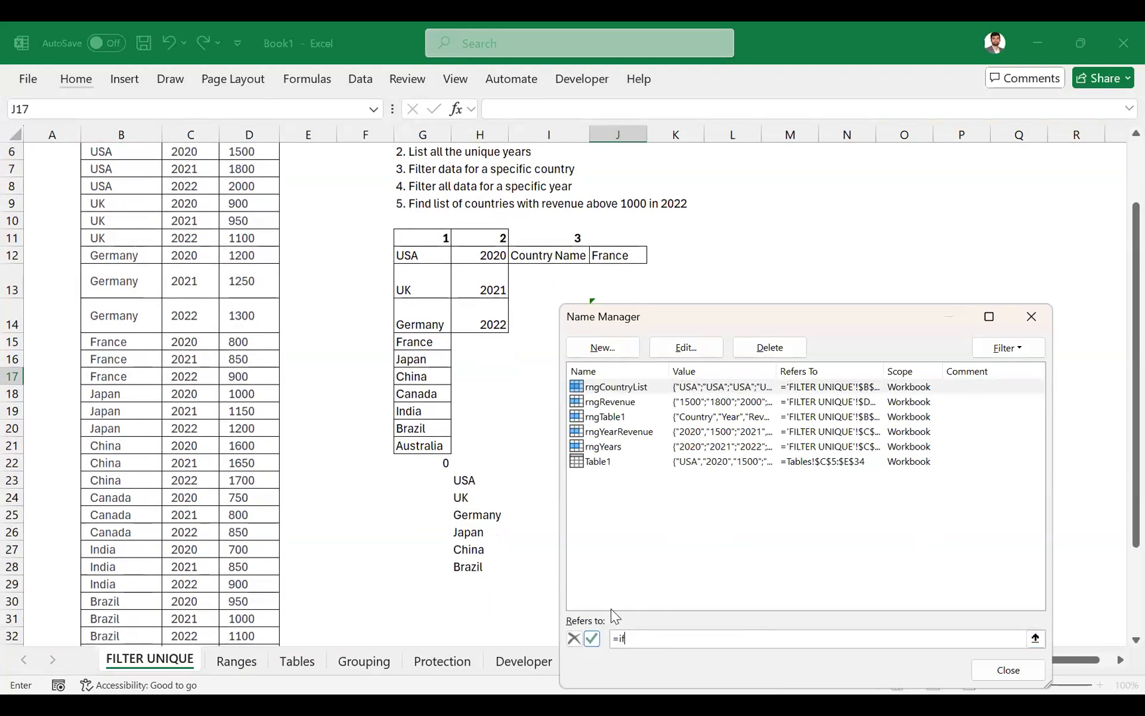
{"action": "type", "text": "("}
{"action": "left_click", "coordinate": [539, 447]}
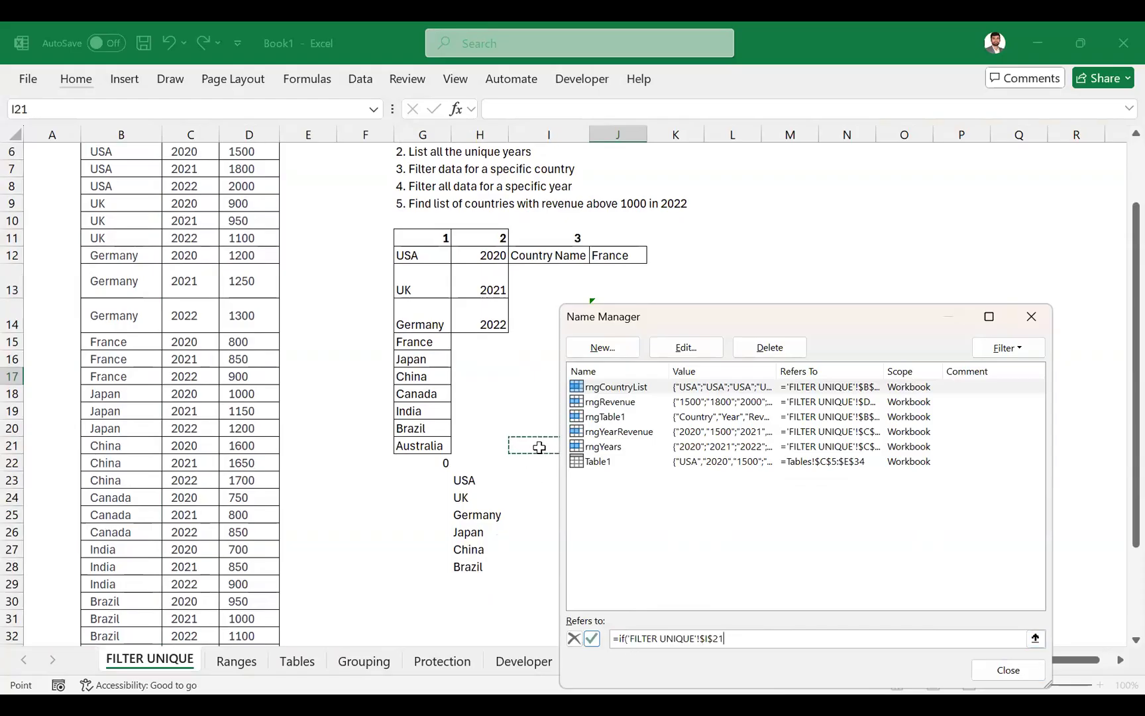
{"action": "type", "text": "="}
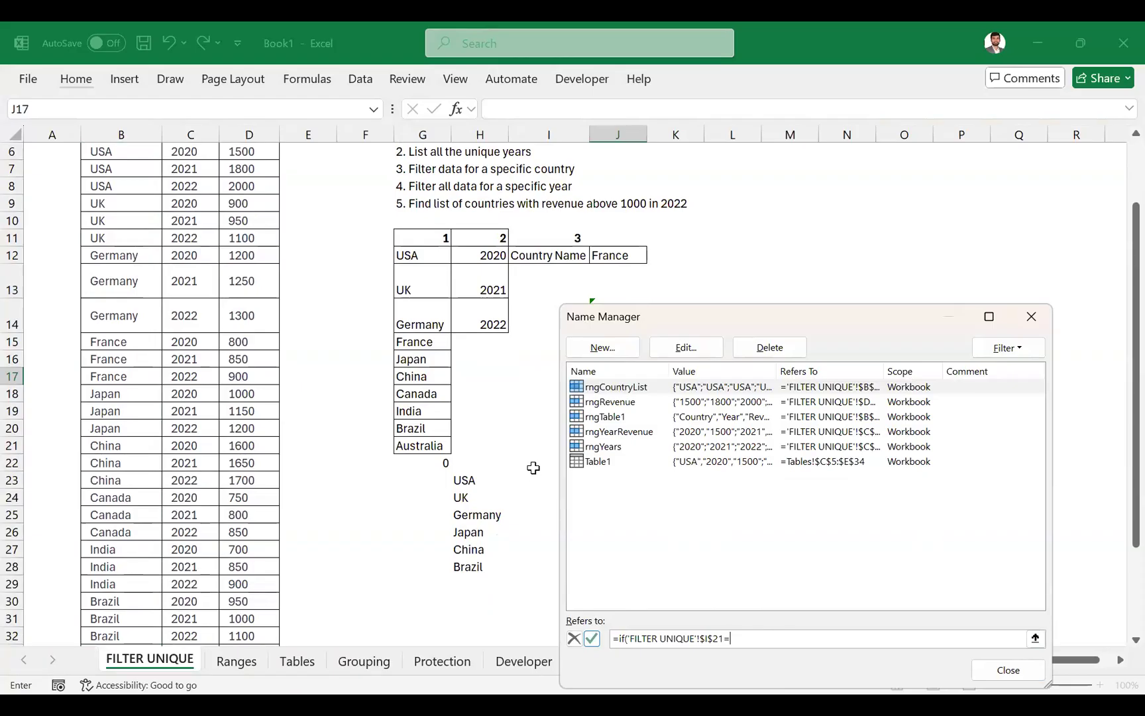
{"action": "scroll", "coordinate": [358, 292], "scroll_direction": "up", "scroll_amount": 2}
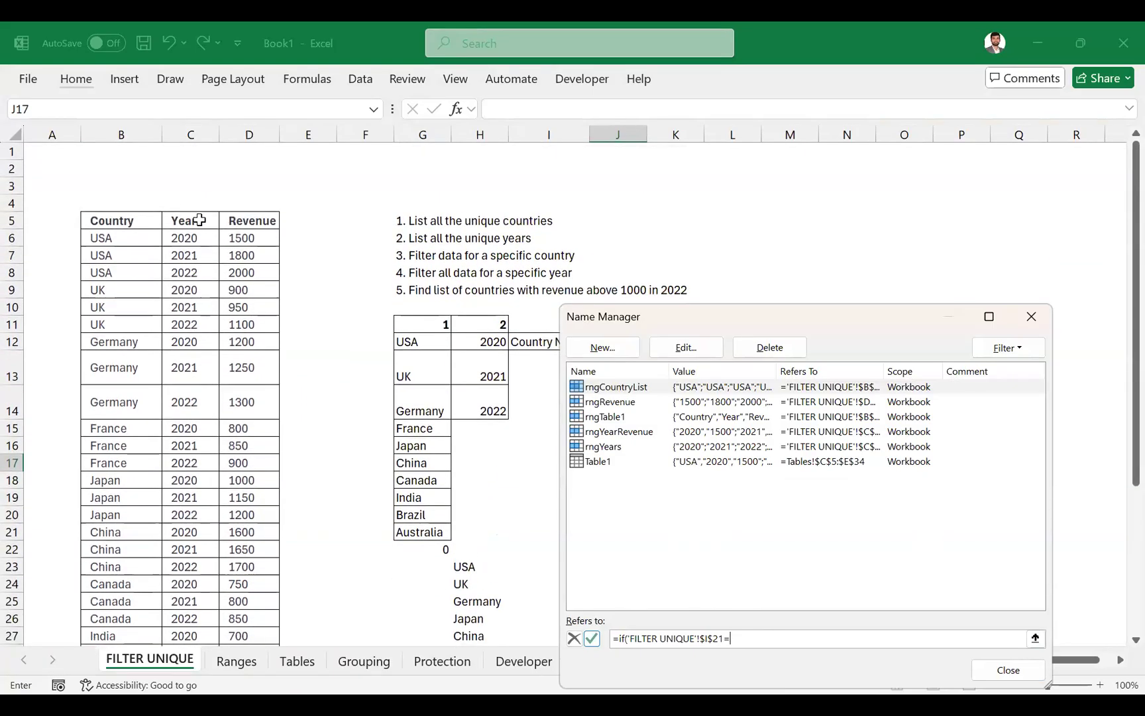
{"action": "left_click", "coordinate": [198, 219]}
{"action": "type", "text": ","}
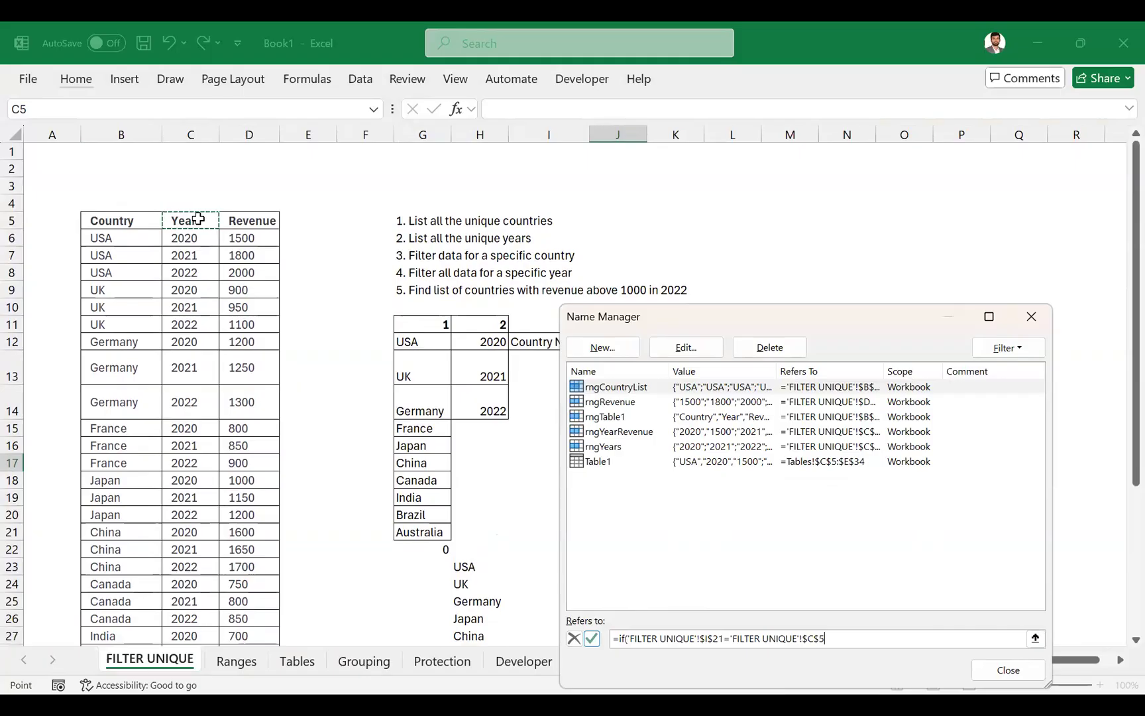
- Complete rngCountryList's IF formula with C6:C35 as the true result and D6:D35 as the false result, and commit it
{"action": "left_click", "coordinate": [182, 237]}
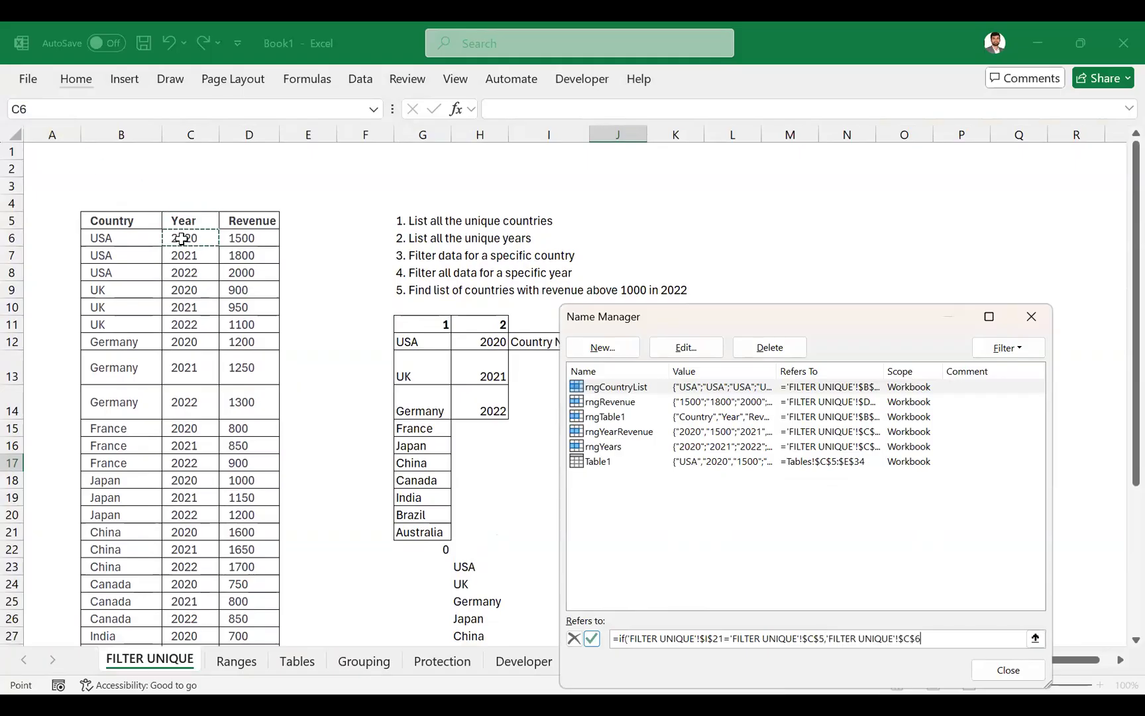
{"action": "key", "text": "ctrl+shift+Down"}
{"action": "type", "text": ","}
{"action": "scroll", "coordinate": [218, 242], "scroll_direction": "up", "scroll_amount": 4}
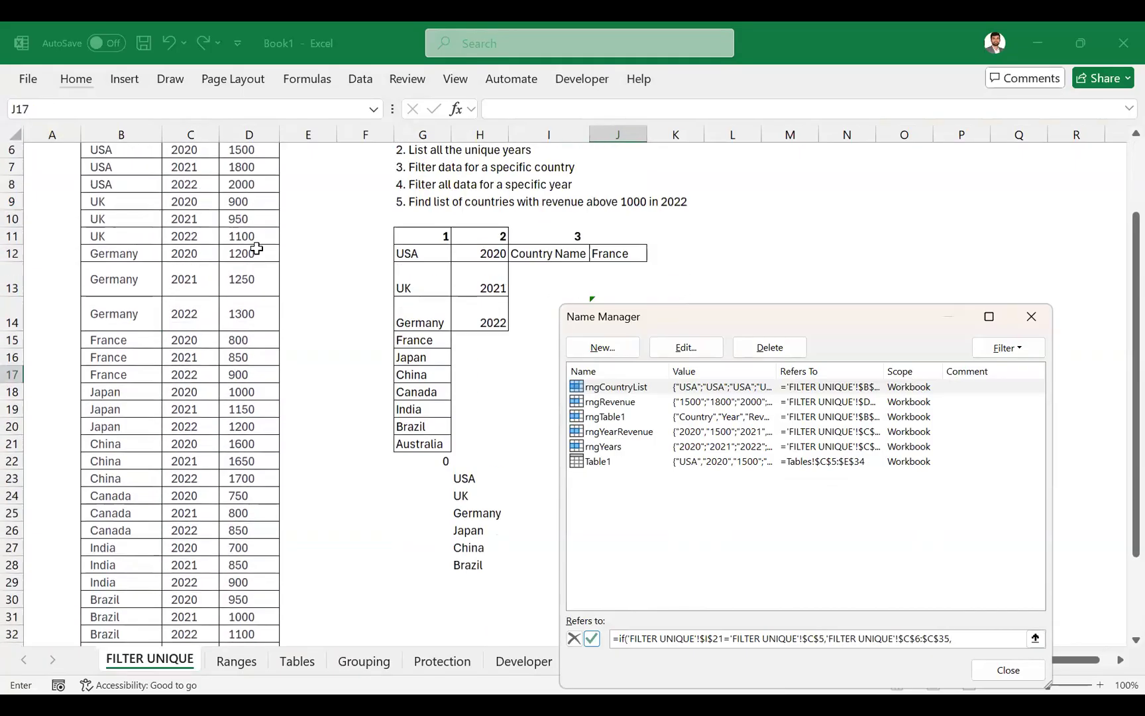
{"action": "left_click", "coordinate": [264, 217]}
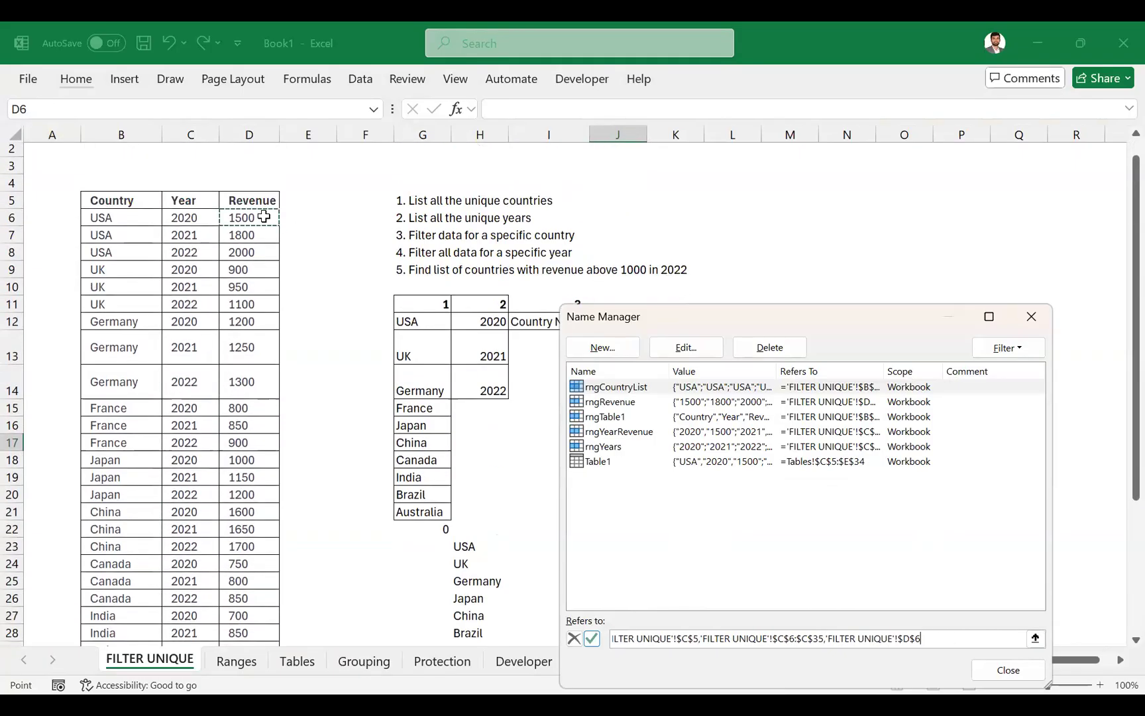
{"action": "key", "text": "ctrl+shift+Down"}
{"action": "type", "text": ")"}
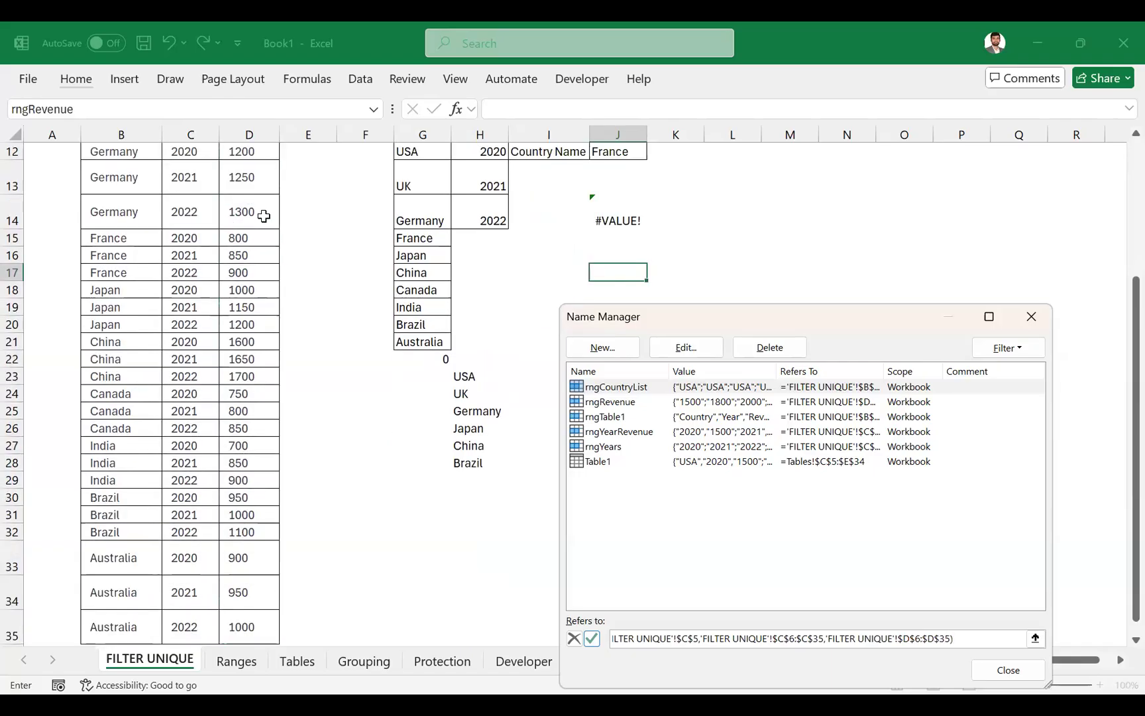
{"action": "key", "text": "Return"}
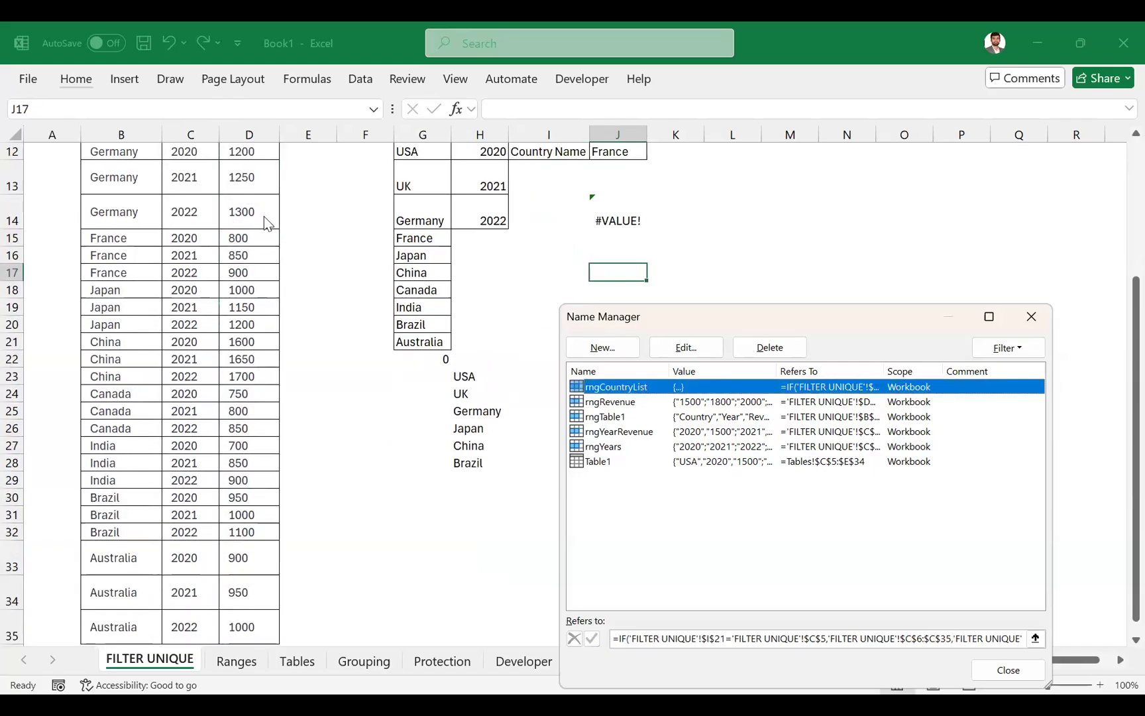
- Confirm rngCountryList's existing definition in the Name Manager and name cell I21 Years
{"action": "key", "text": "alt+e"}
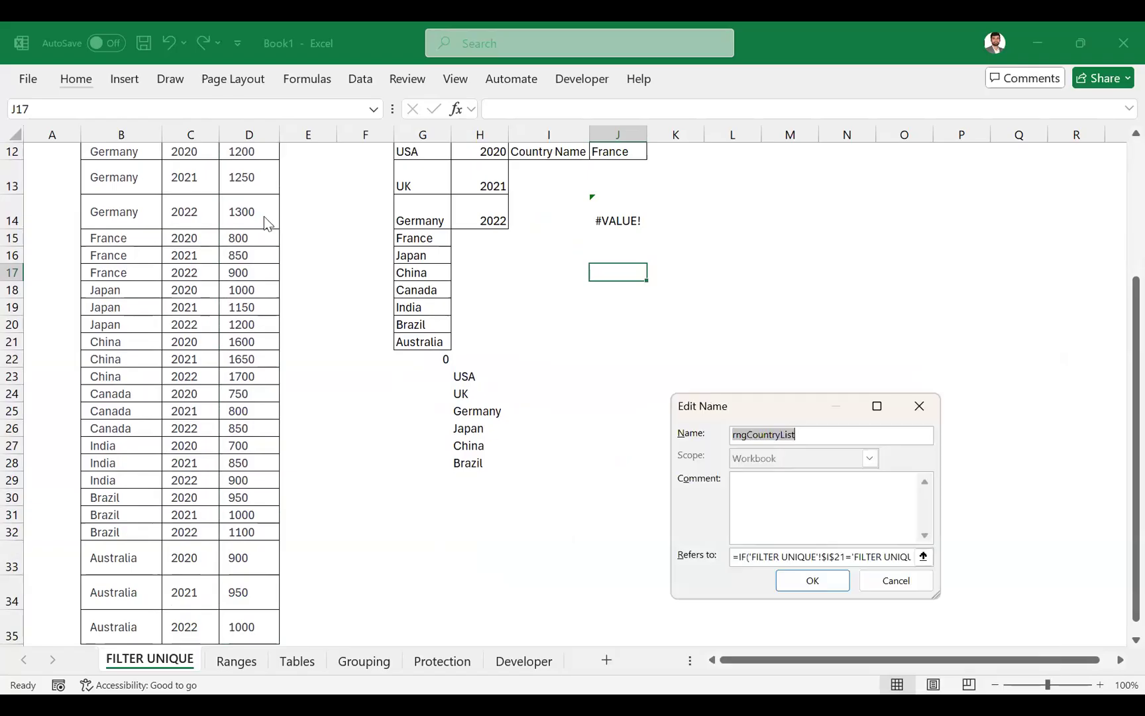
{"action": "key", "text": "Return"}
{"action": "left_click", "coordinate": [592, 361]}
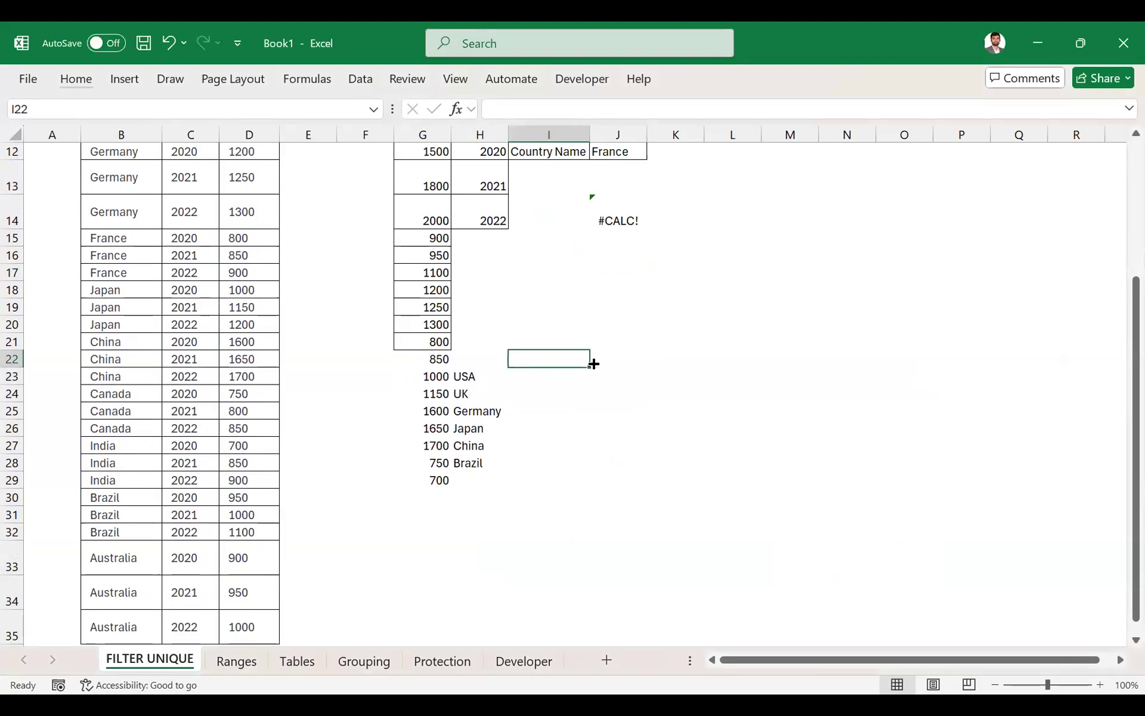
{"action": "key", "text": "Up"}
{"action": "left_click", "coordinate": [261, 105]}
{"action": "type", "text": "Years"}
{"action": "key", "text": "Return"}
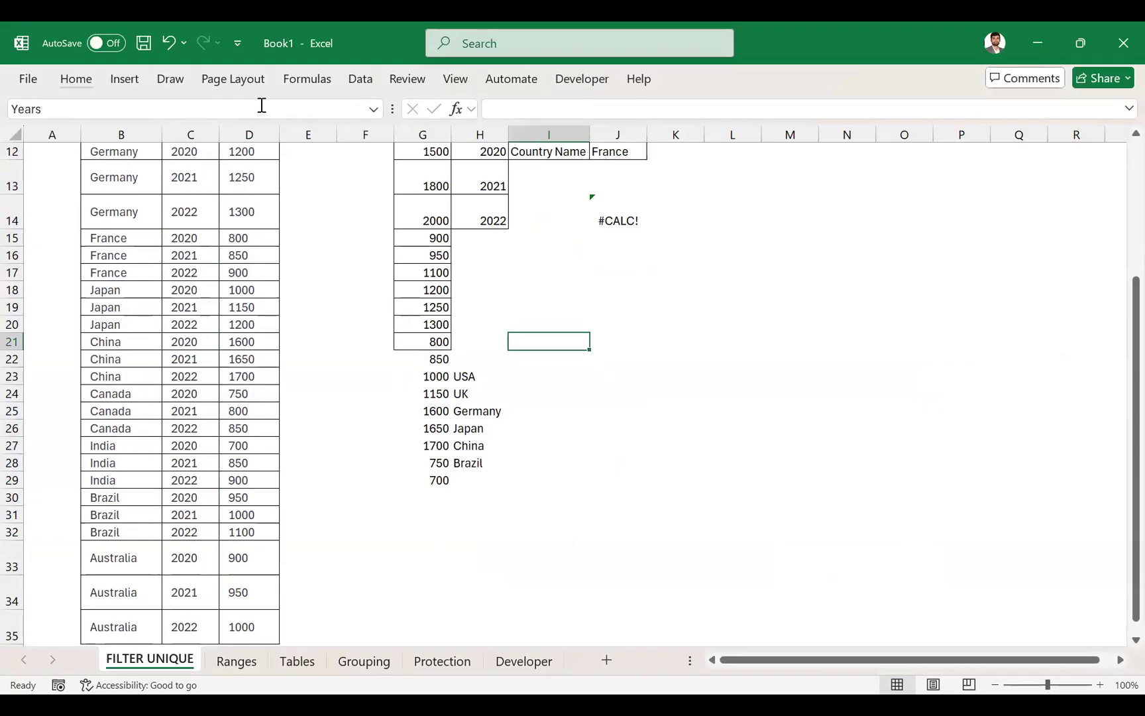
- Review rngCountryList's reference formula in the Name Manager against the sheet's ranges, and close it without changes
{"action": "key", "text": "Down"}
{"action": "key", "text": "Up"}
{"action": "key", "text": "Right"}
{"action": "key", "text": "Down"}
{"action": "key", "text": "alt+m"}
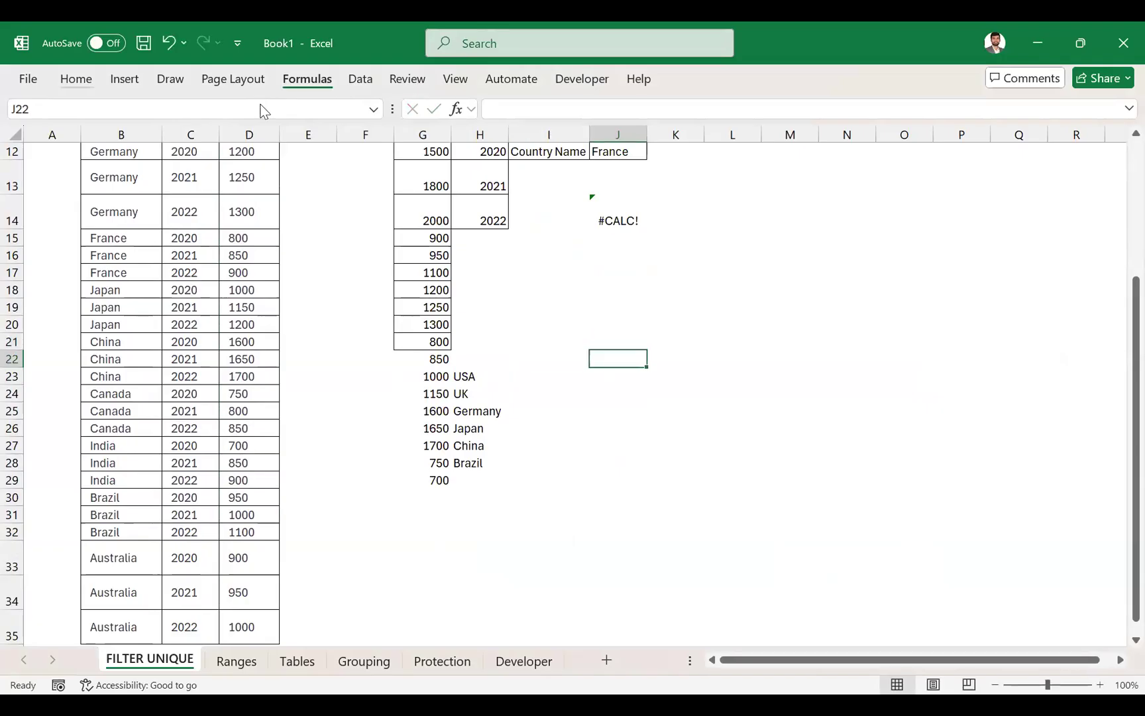
{"action": "key", "text": "n"}
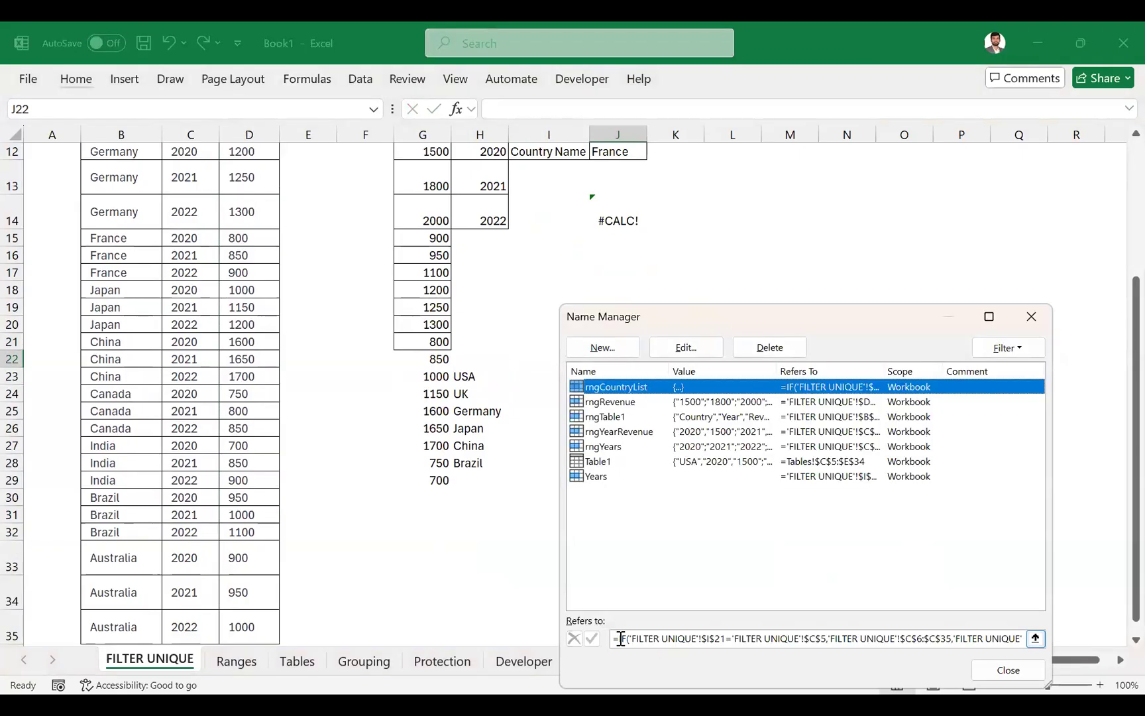
{"action": "left_click_drag", "start_coordinate": [620, 638], "coordinate": [725, 641]}
{"action": "scroll", "coordinate": [377, 498], "scroll_direction": "right", "scroll_amount": 2}
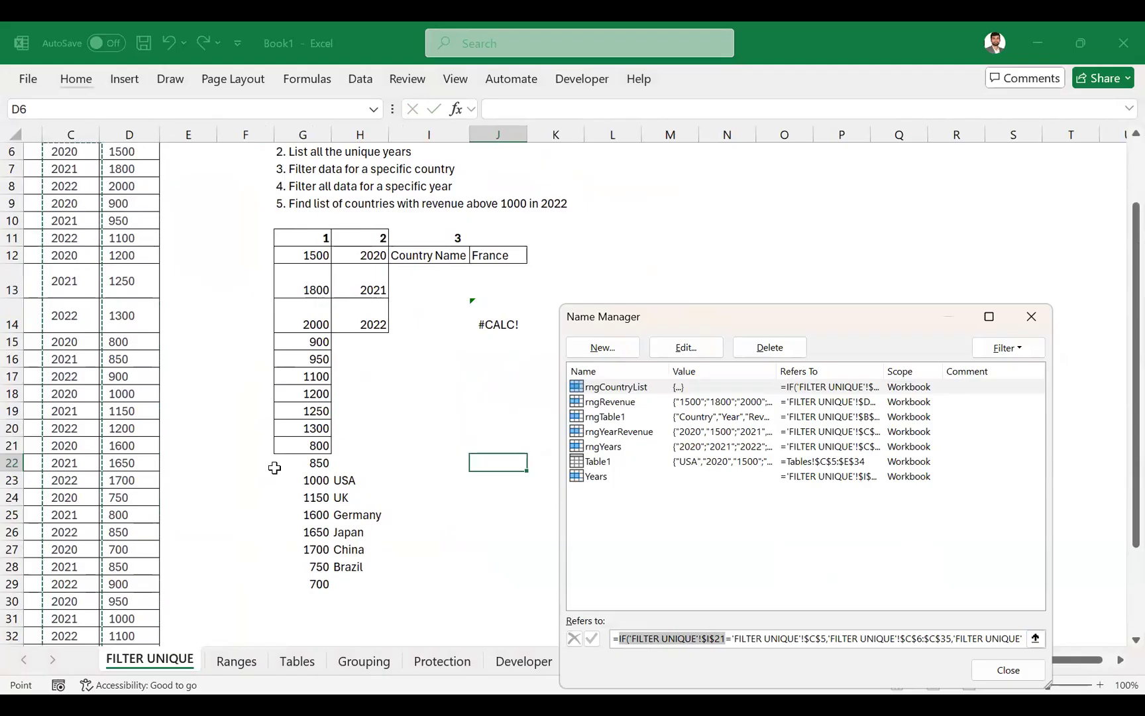
{"action": "scroll", "coordinate": [243, 391], "scroll_direction": "up", "scroll_amount": 2}
{"action": "scroll", "coordinate": [242, 391], "scroll_direction": "left", "scroll_amount": 2}
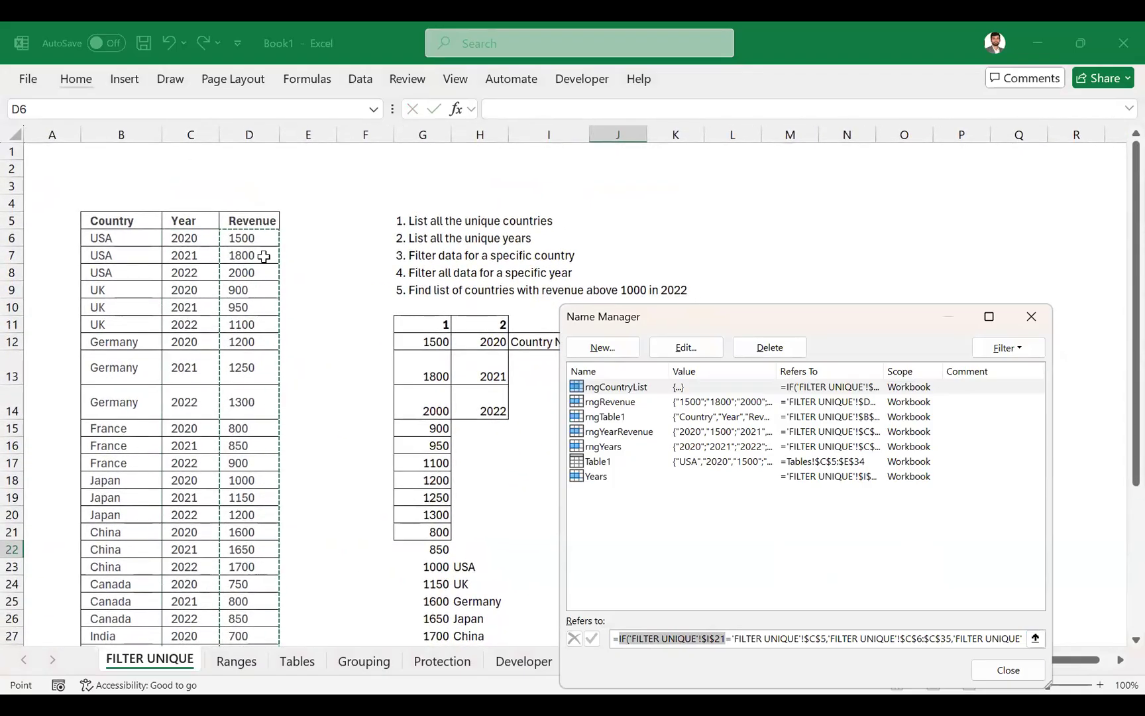
{"action": "key", "text": "Escape"}
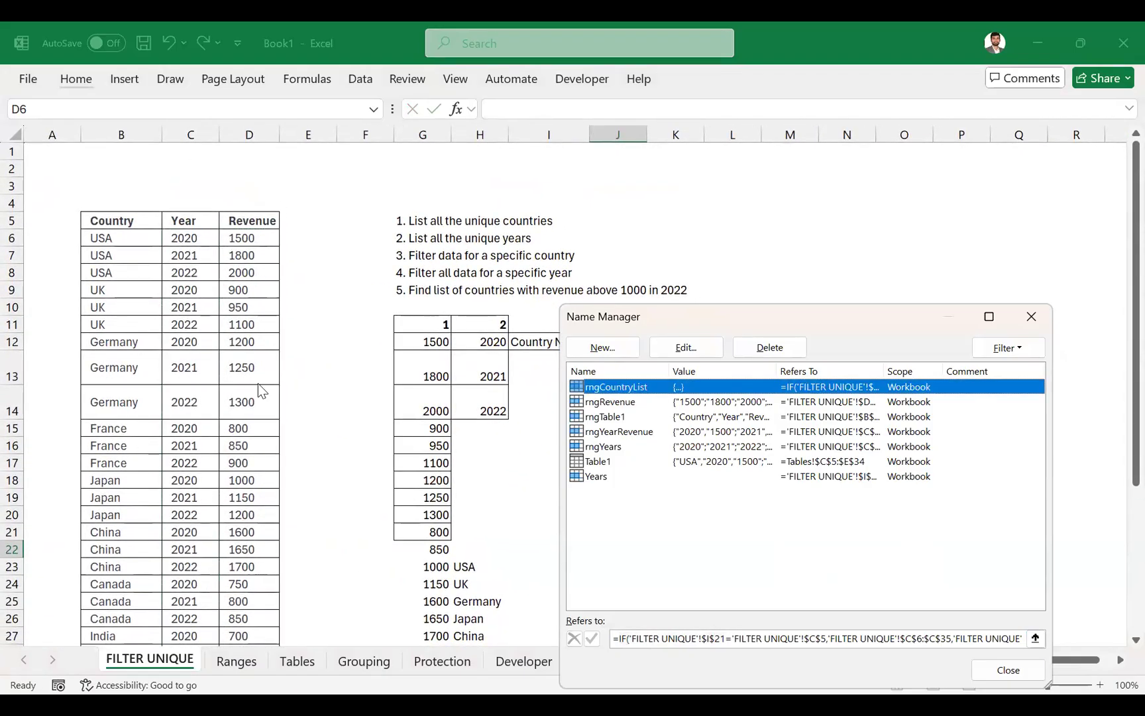
{"action": "key", "text": "Escape"}
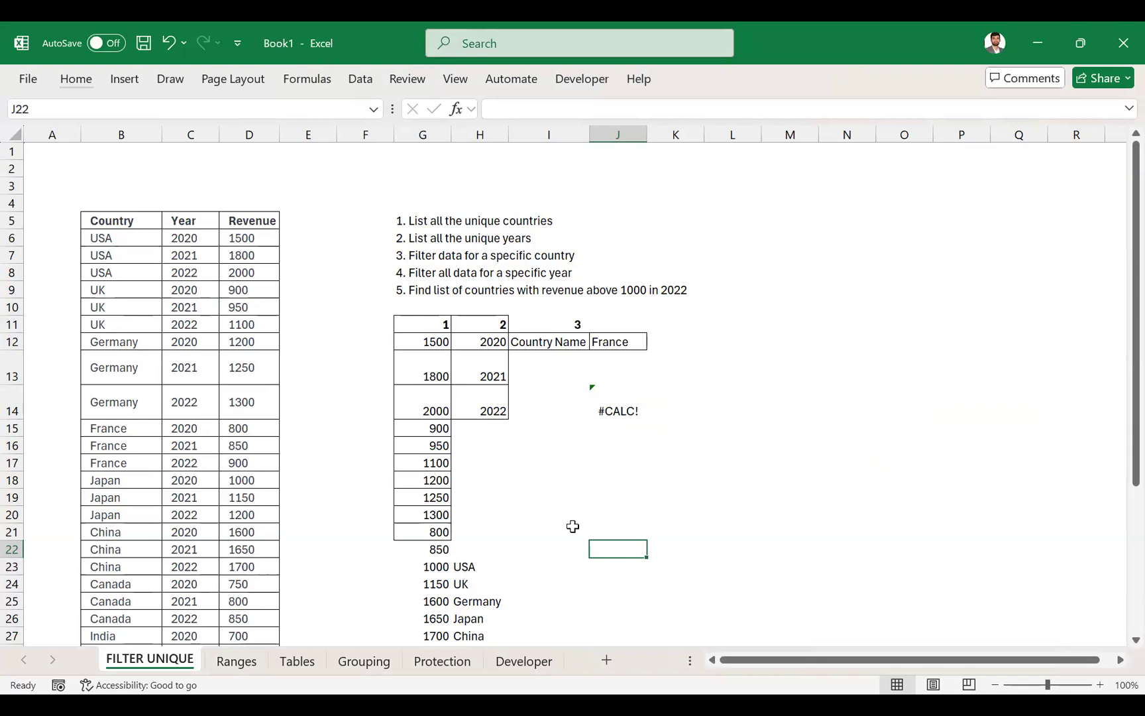
- View the data on the Tables sheet and return to an empty cell on the FILTER UNIQUE sheet
{"action": "left_click", "coordinate": [294, 661]}
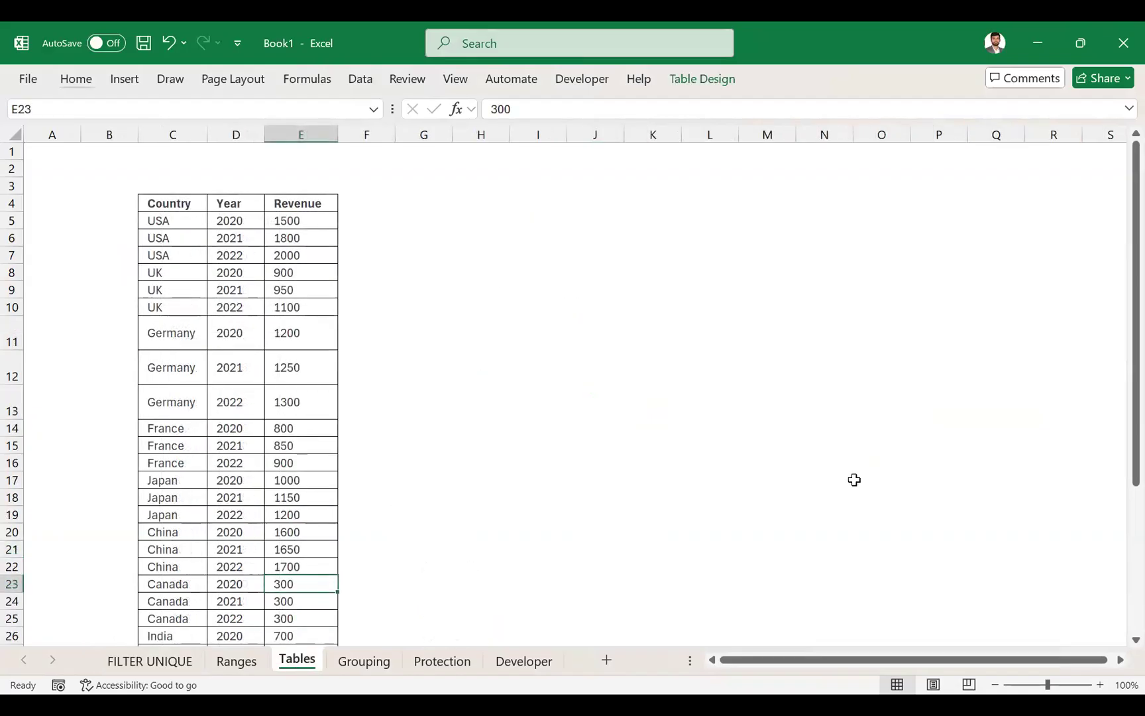
{"action": "left_click", "coordinate": [181, 665]}
{"action": "left_click", "coordinate": [617, 530]}
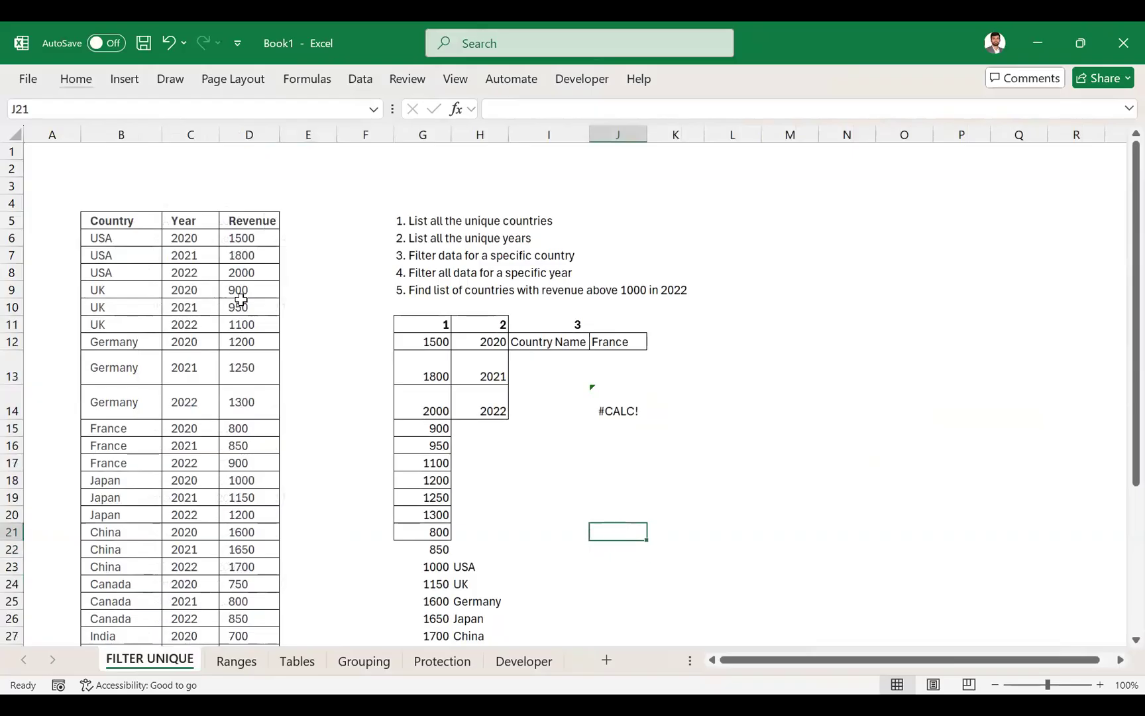
{"action": "left_click", "coordinate": [343, 183]}
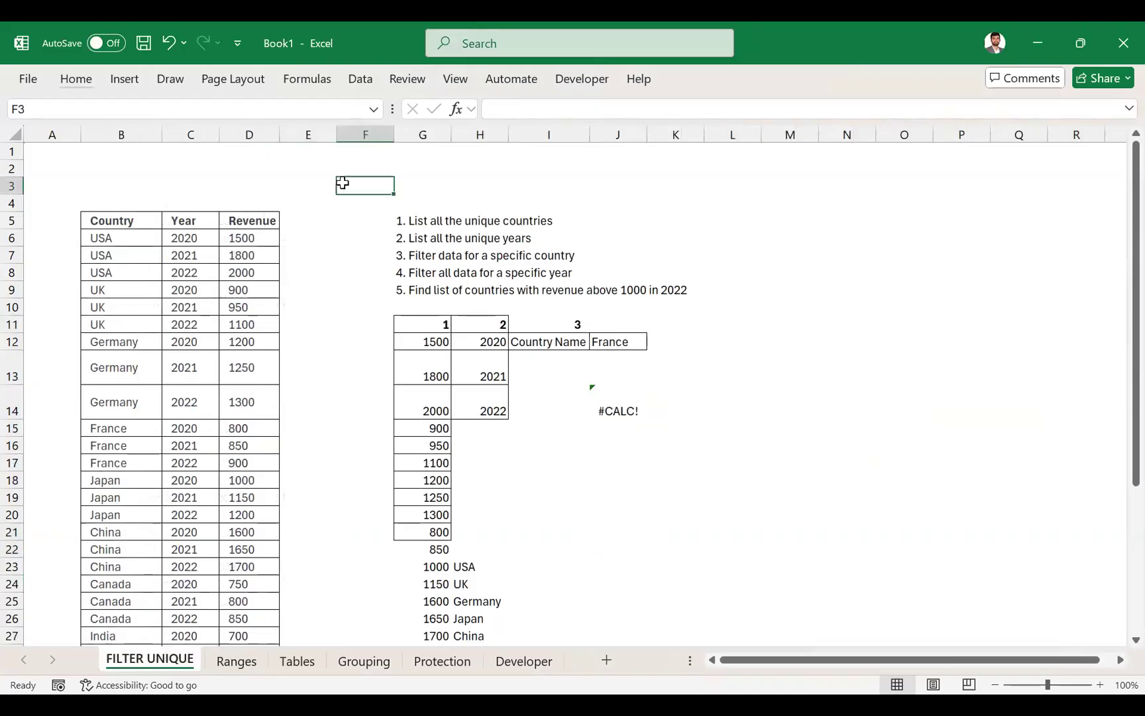
{"action": "type", "text": "="}
{"action": "key", "text": "Escape"}
{"action": "key", "text": "Left"}
{"action": "key", "text": "Down"}
{"action": "key", "text": "Down"}
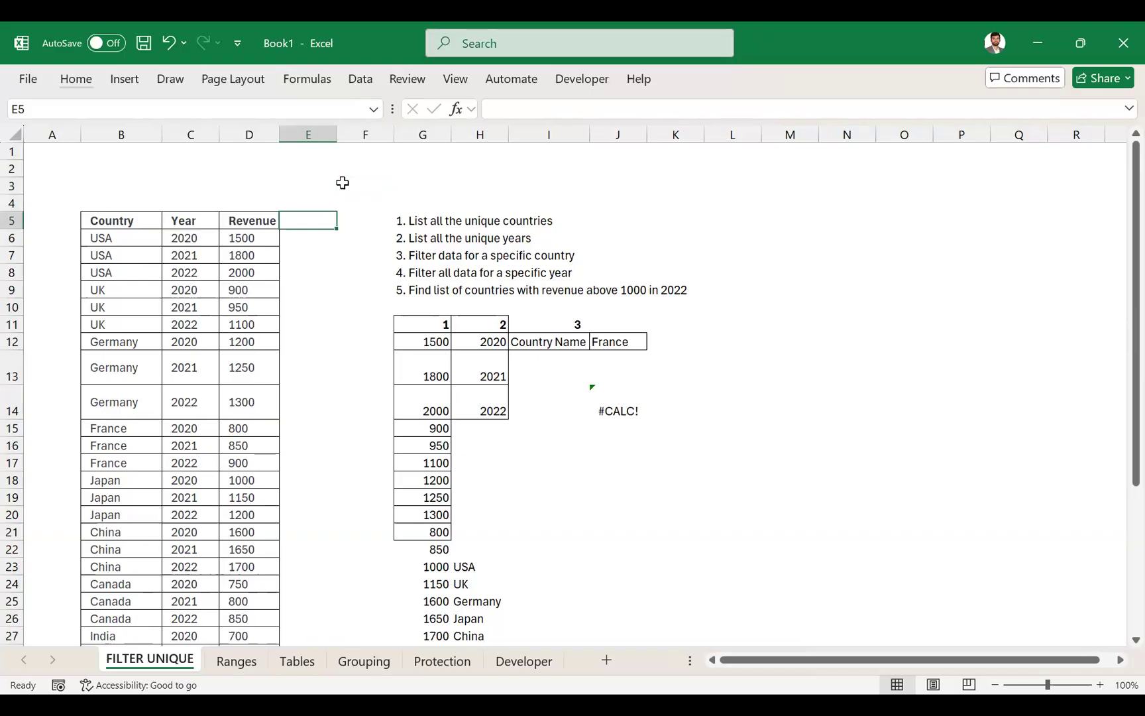
{"action": "type", "text": "="}
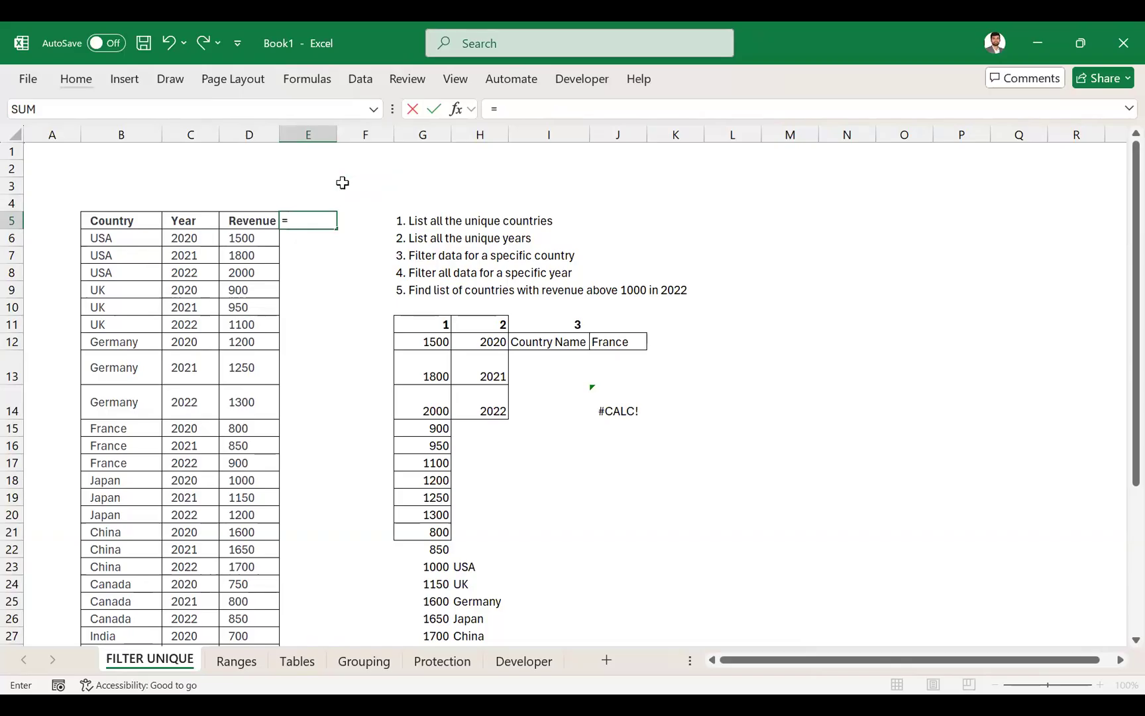
{"action": "key", "text": "BackSpace"}
{"action": "key", "text": "Return"}
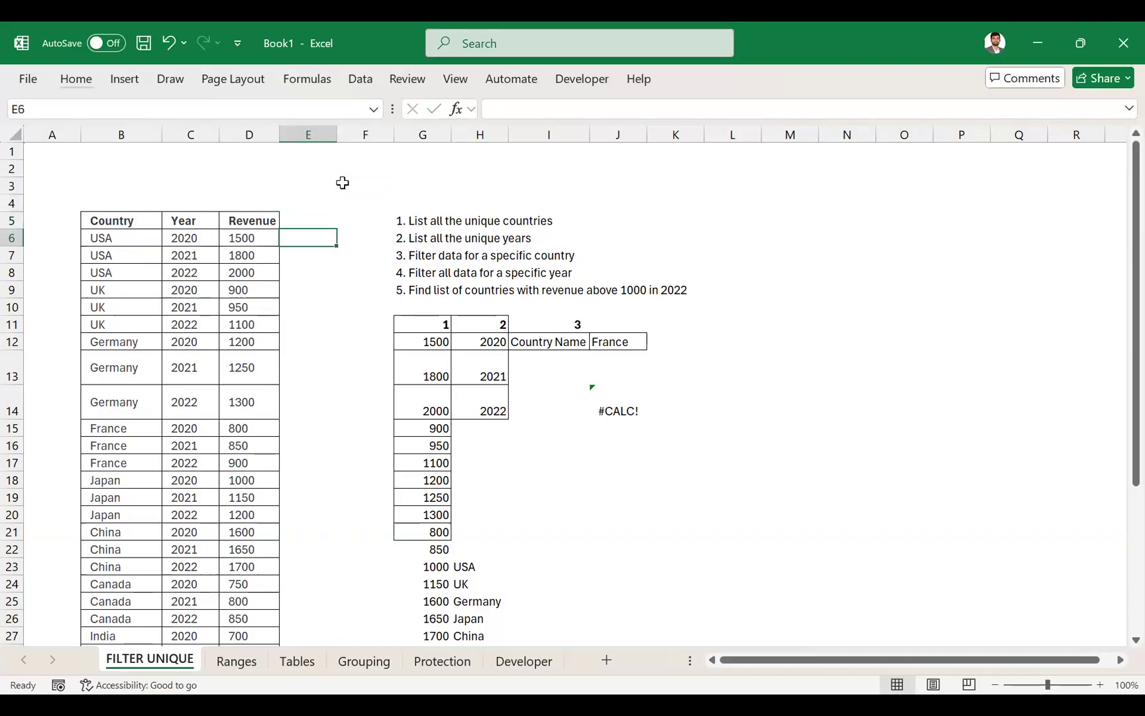
{"action": "type", "text": "="}
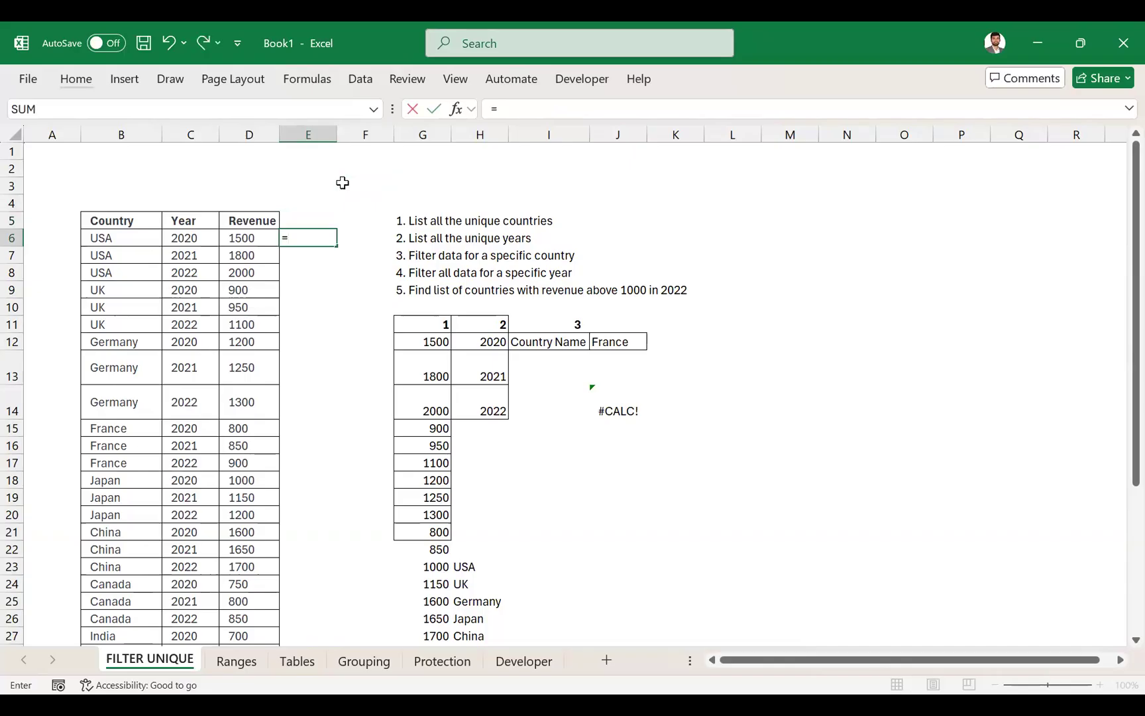
{"action": "type", "text": "s"}
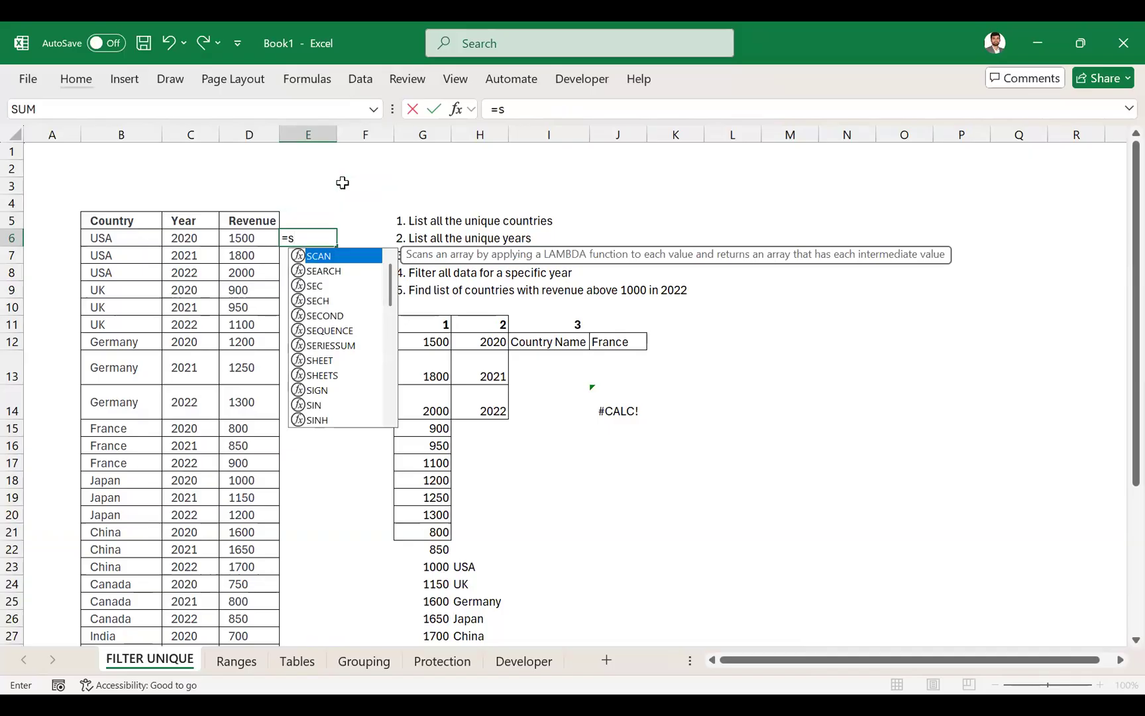
{"action": "key", "text": "Escape"}
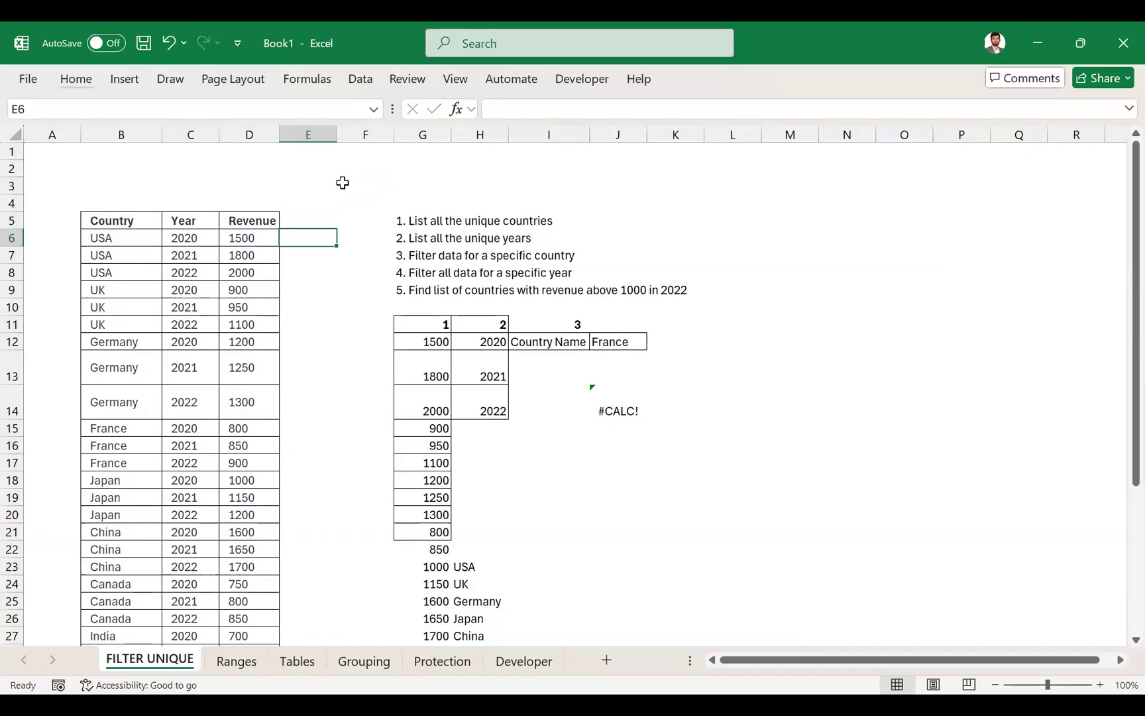
- Start an INDEX formula in E6 with the country values in B6:B35 as its array
{"action": "type", "text": "="}
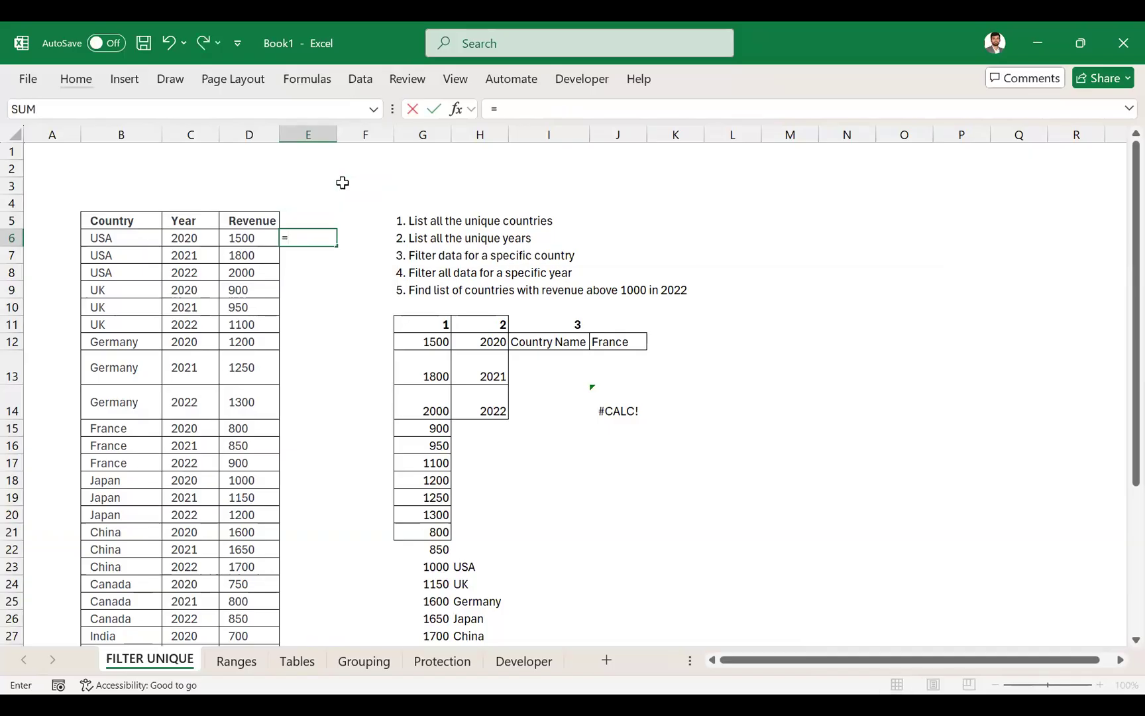
{"action": "type", "text": "INDEX("}
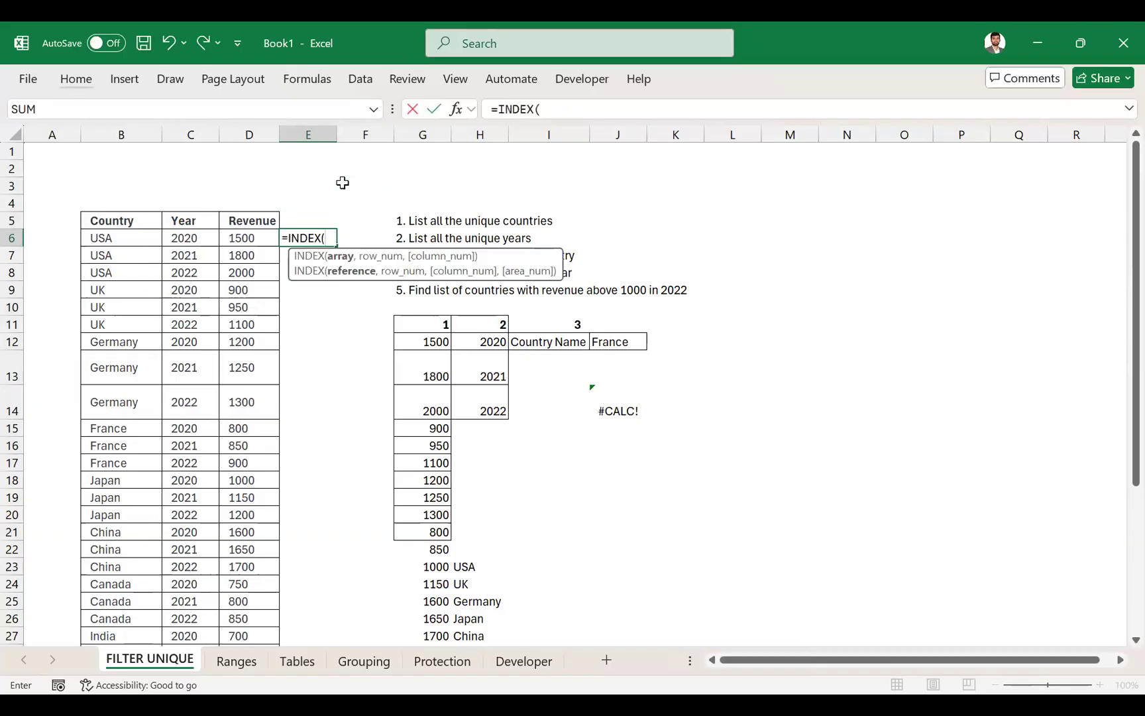
{"action": "key", "text": "Left"}
{"action": "key", "text": "Left"}
{"action": "key", "text": "Left"}
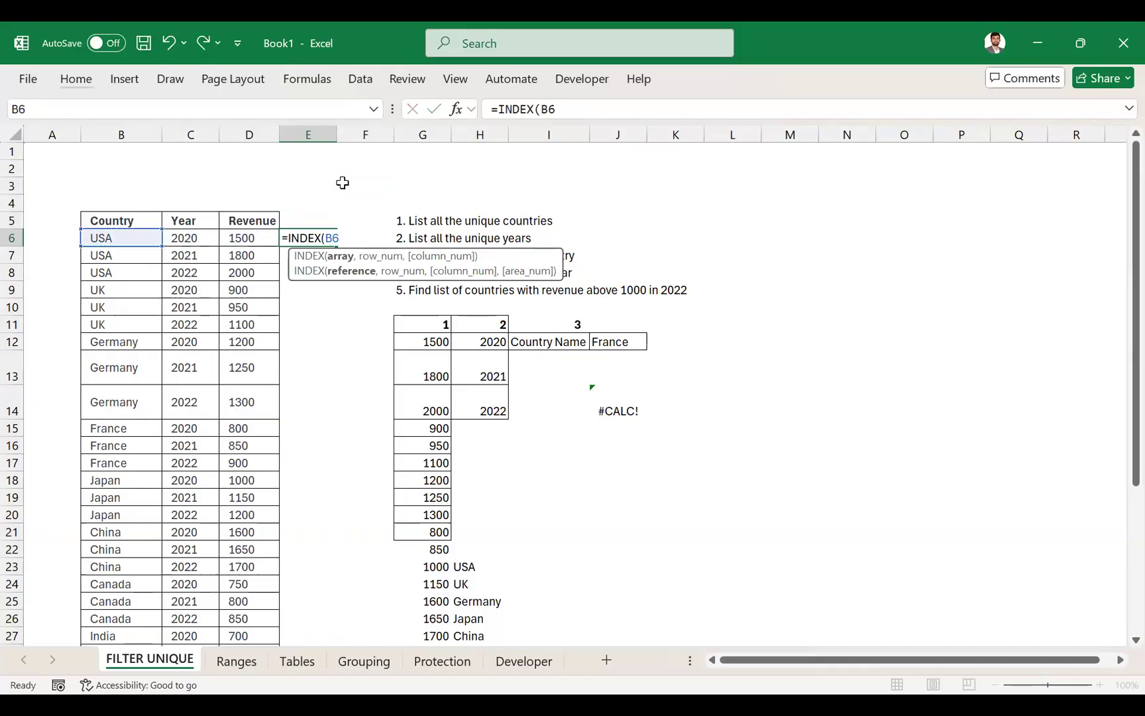
{"action": "key", "text": "BackSpace"}
{"action": "key", "text": "BackSpace"}
{"action": "key", "text": "BackSpace"}
{"action": "key", "text": "BackSpace"}
{"action": "key", "text": "BackSpace"}
{"action": "key", "text": "BackSpace"}
{"action": "key", "text": "BackSpace"}
{"action": "key", "text": "BackSpace"}
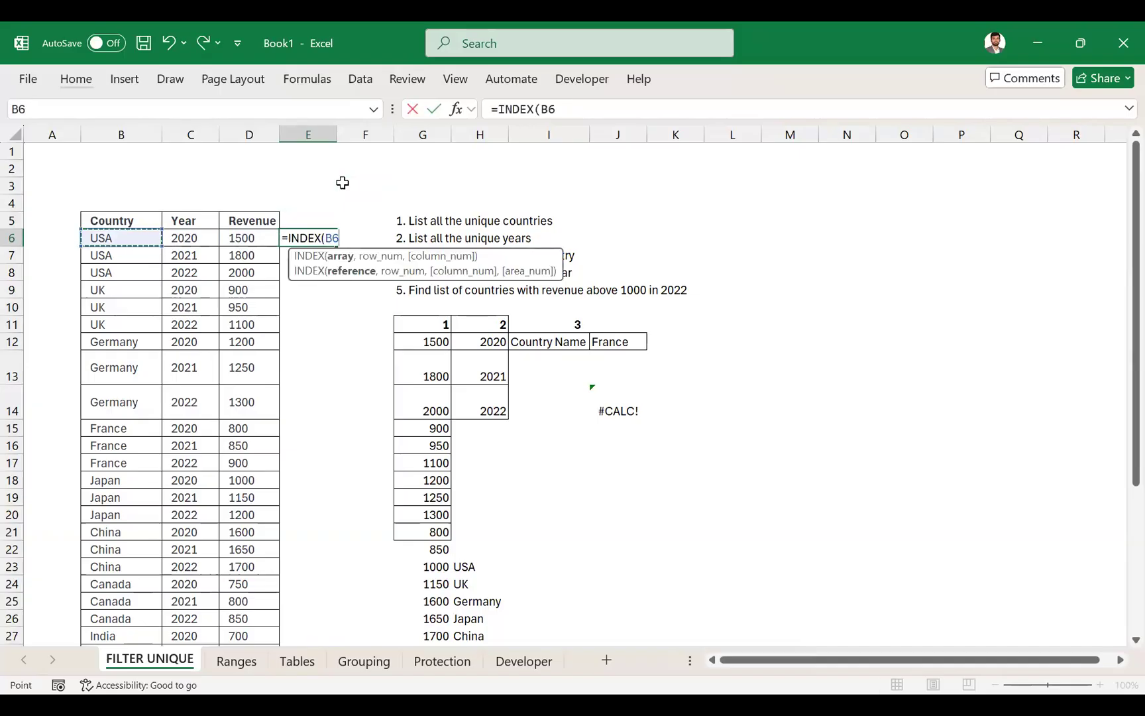
{"action": "key", "text": "shift+Down"}
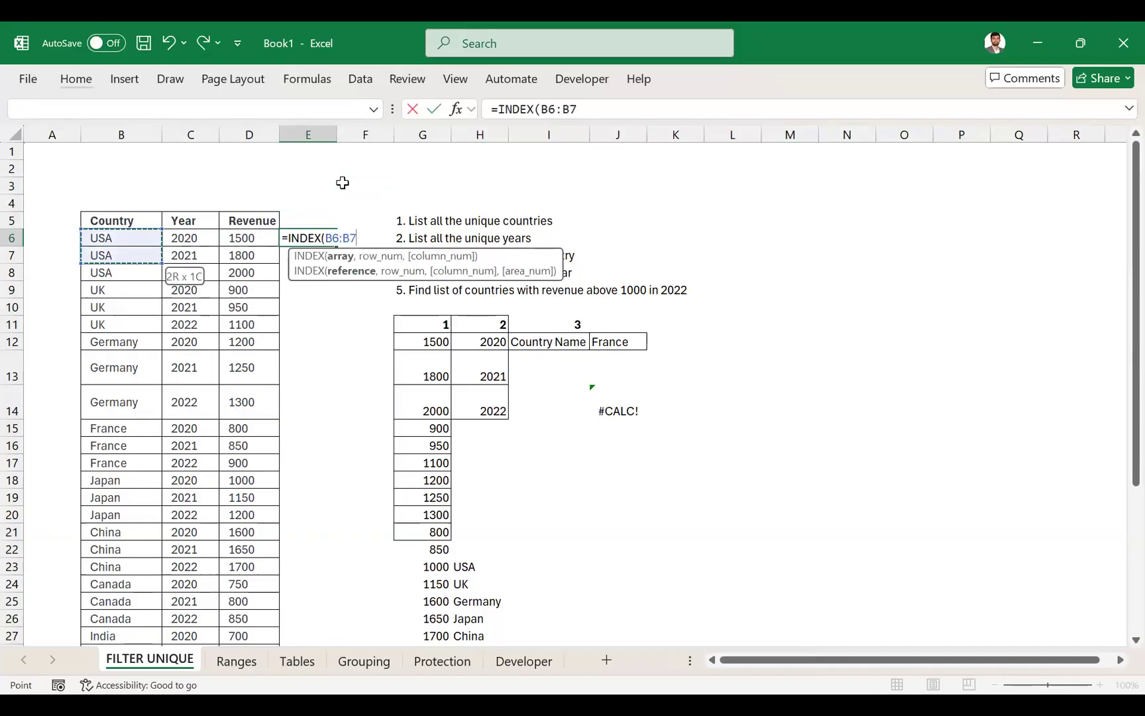
{"action": "key", "text": "ctrl+shift+Down"}
{"action": "scroll", "coordinate": [343, 182], "scroll_direction": "up", "scroll_amount": 4}
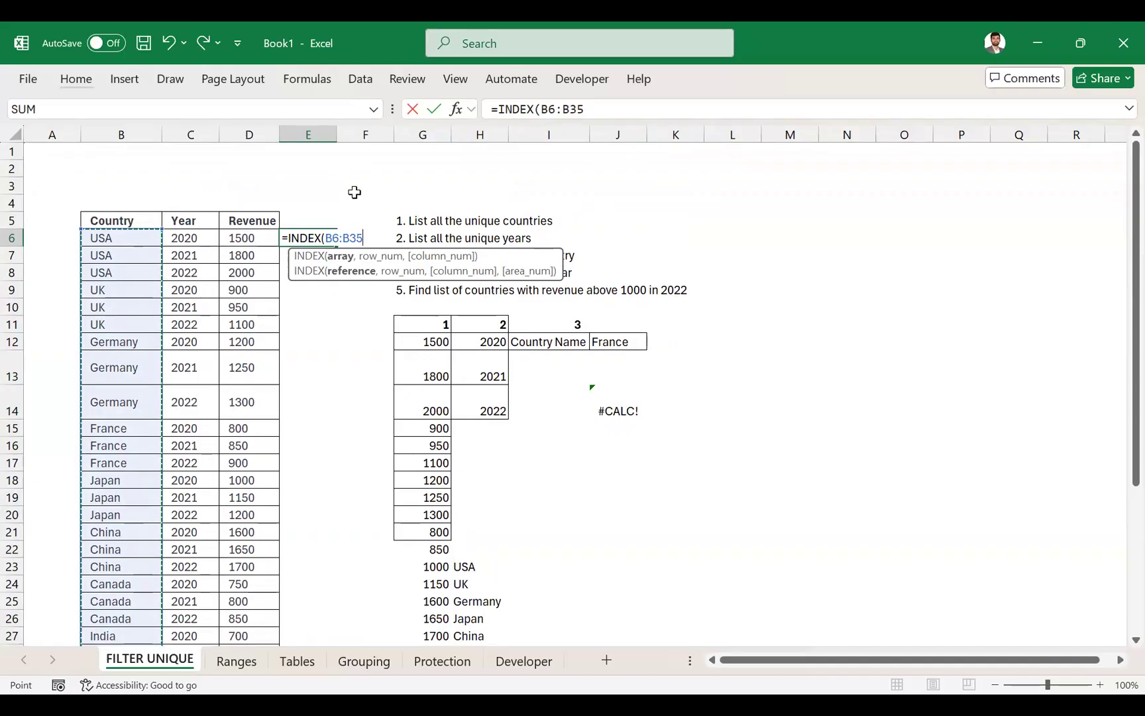
- Make the INDEX array reference absolute and complete E6's formula with row 1 and column 1
{"action": "key", "text": "F4"}
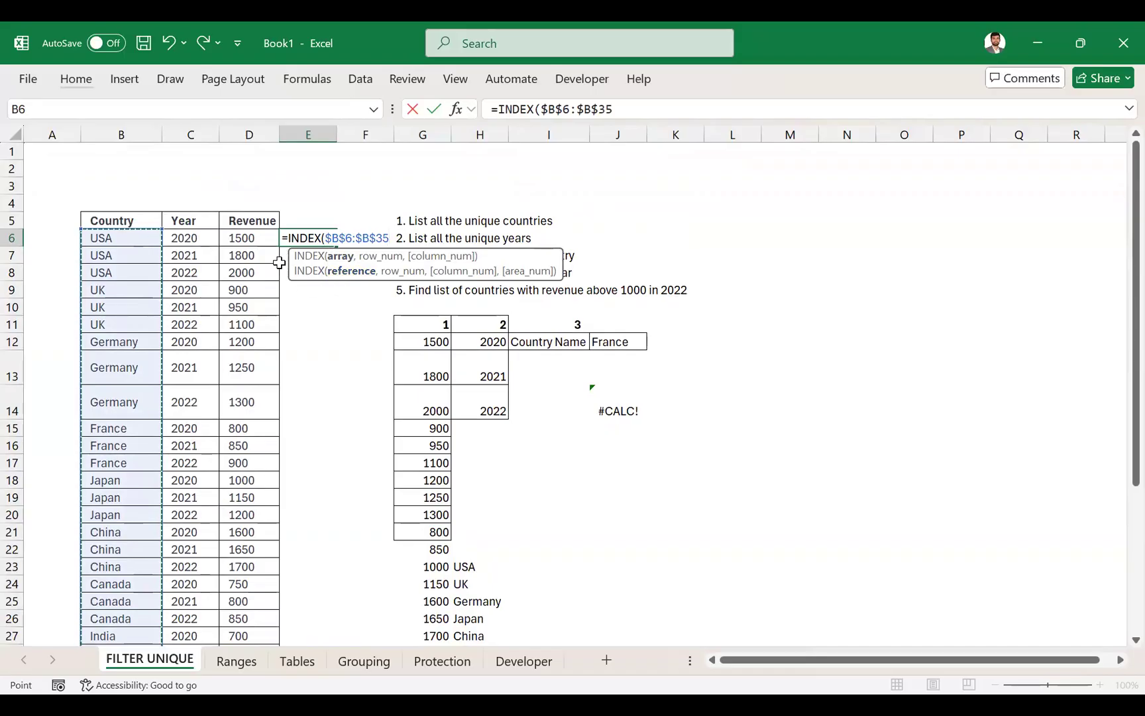
{"action": "type", "text": ",1,1"}
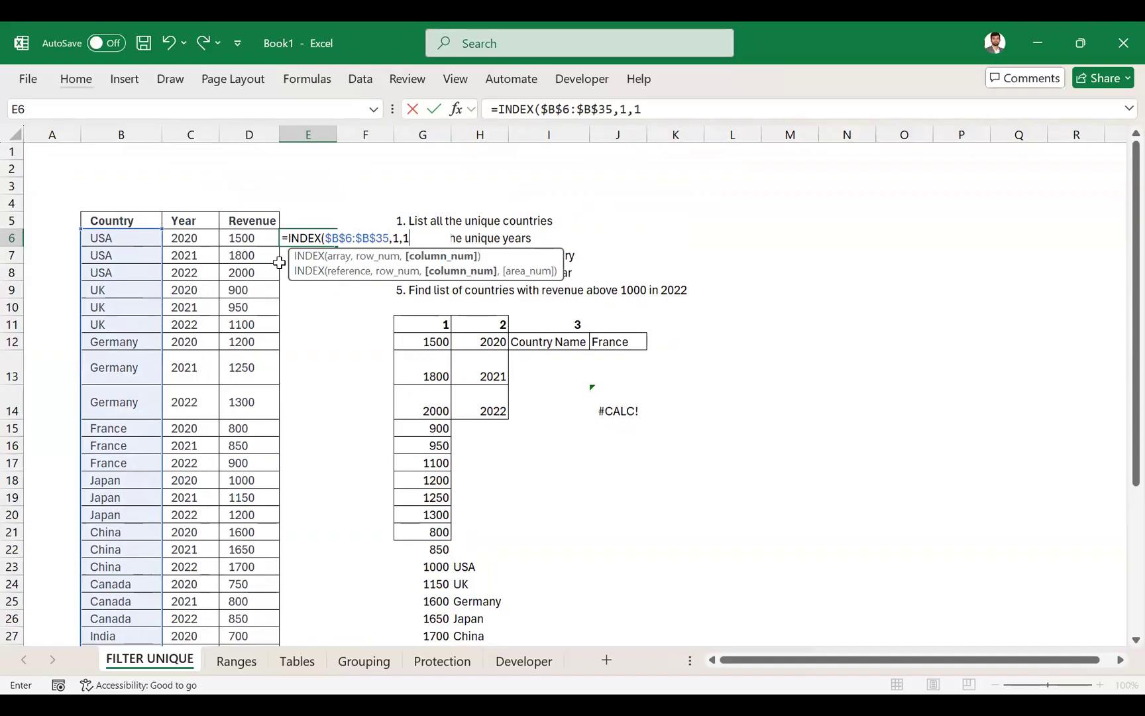
{"action": "key", "text": "ctrl+Return"}
- Copy E6's INDEX formula to E8 and inspect the pasted formula's references
{"action": "key", "text": "ctrl+c"}
{"action": "left_click", "coordinate": [285, 272]}
{"action": "key", "text": "ctrl+v"}
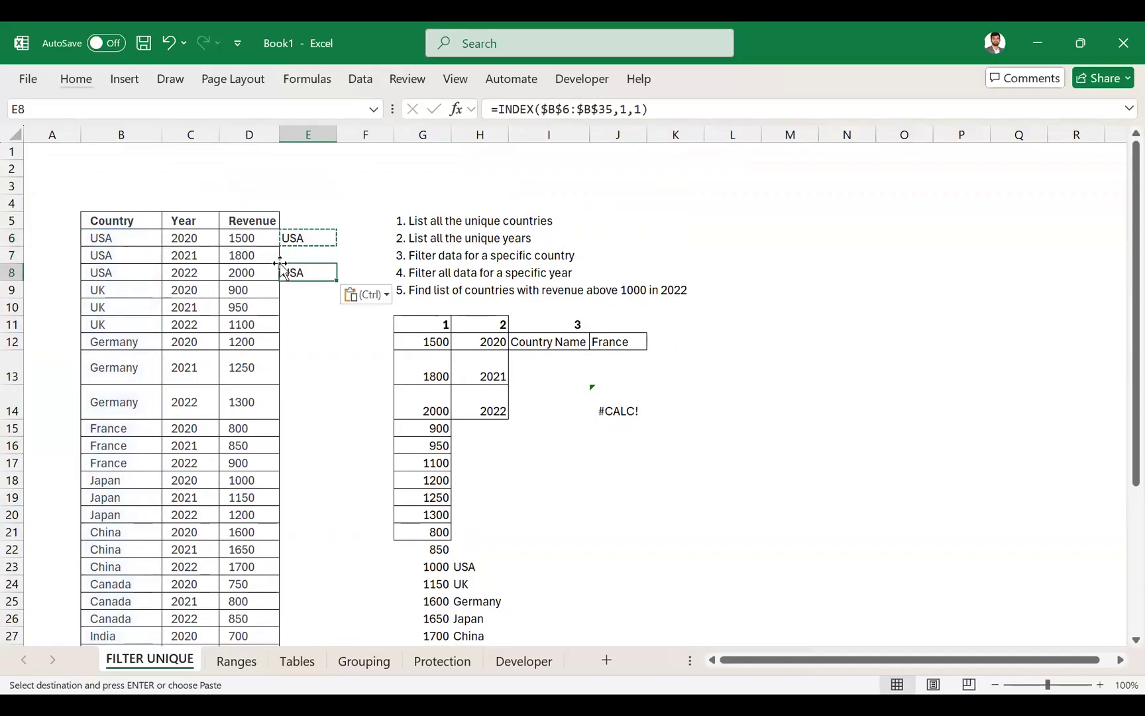
{"action": "key", "text": "F2"}
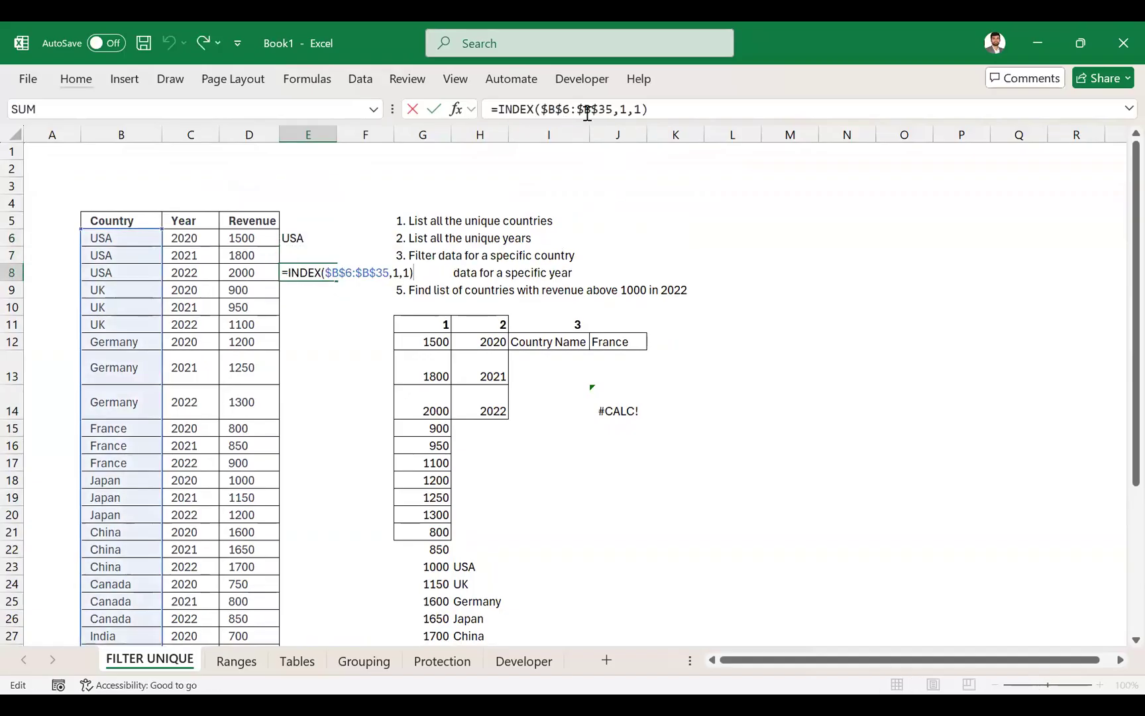
{"action": "key", "text": "ctrl+Return"}
- Copy E8's INDEX formula to M4 and check which range it references
{"action": "key", "text": "ctrl+c"}
{"action": "left_click", "coordinate": [787, 195]}
{"action": "key", "text": "ctrl+v"}
{"action": "key", "text": "F2"}
{"action": "key", "text": "Escape"}
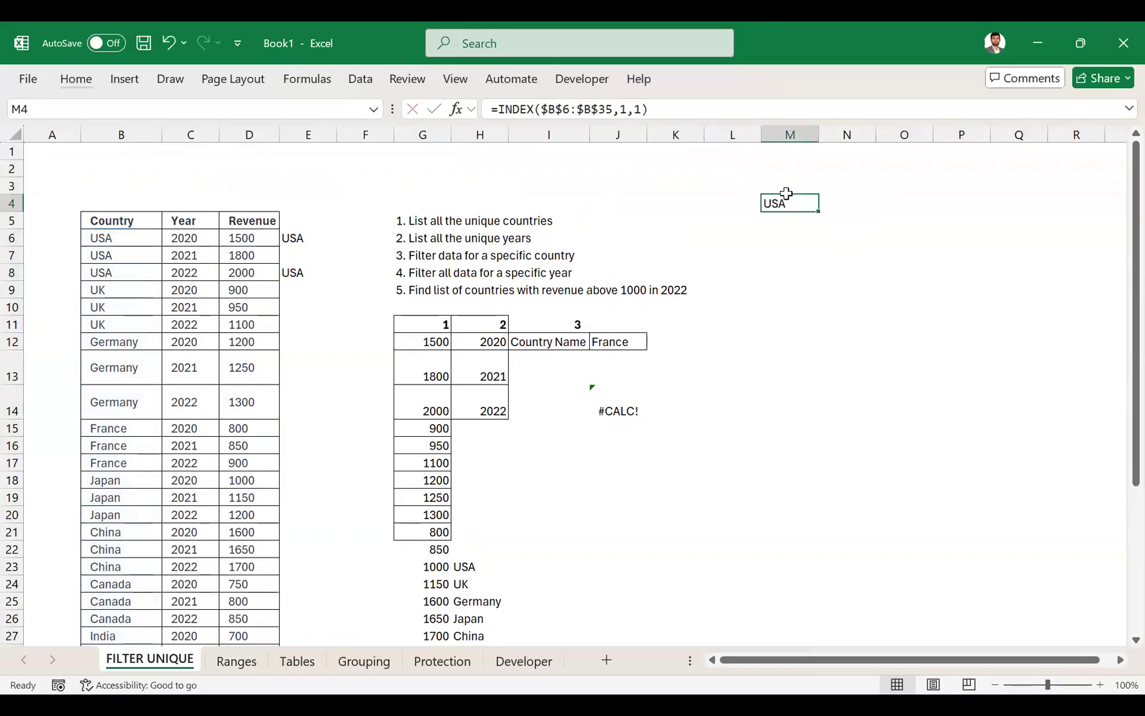
- Copy M4's INDEX formula to P4 and examine the absolute array reference in the pasted formula
{"action": "key", "text": "ctrl+c"}
{"action": "key", "text": "Right"}
{"action": "key", "text": "Right"}
{"action": "key", "text": "Right"}
{"action": "key", "text": "ctrl+v"}
{"action": "key", "text": "F2"}
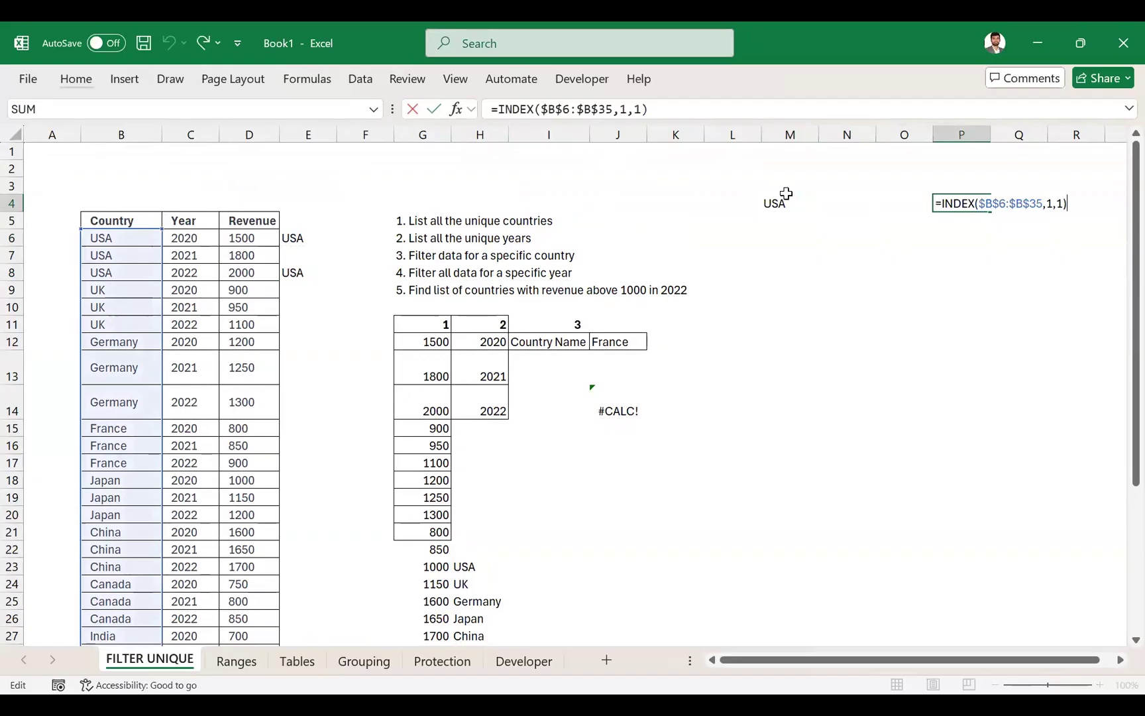
{"action": "left_click_drag", "start_coordinate": [613, 109], "coordinate": [527, 111]}
- Change the INDEX array in E6 to $B6:$B35 so that only the column references stay locked
{"action": "left_click", "coordinate": [308, 238]}
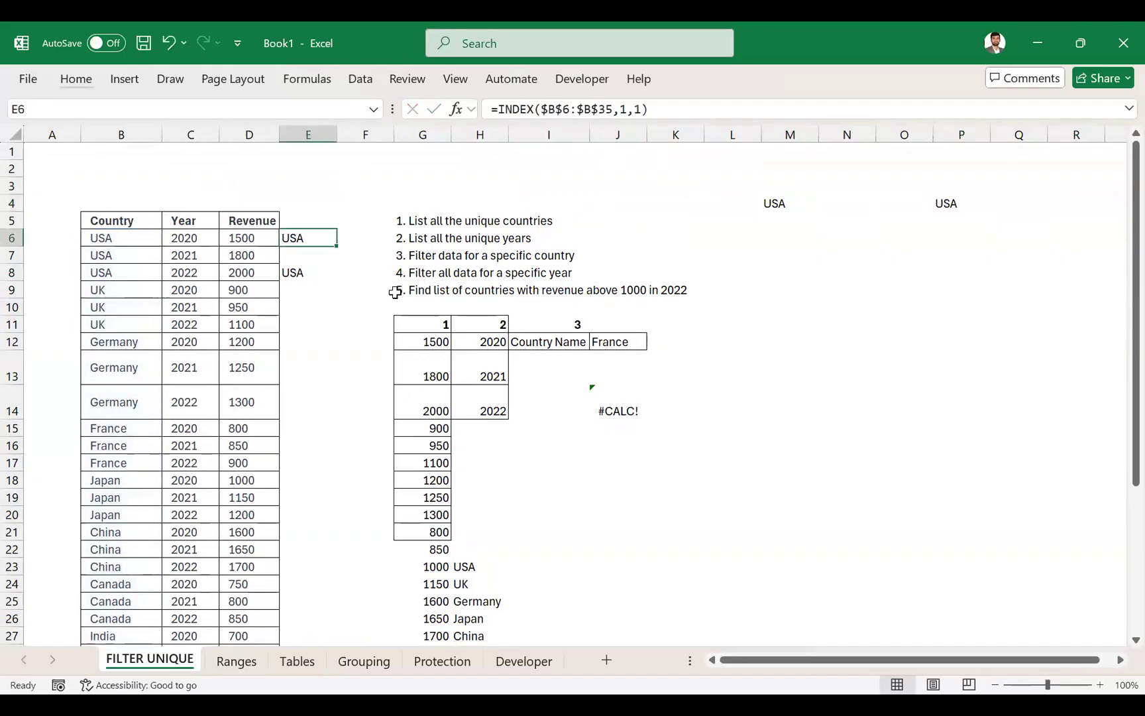
{"action": "key", "text": "F2"}
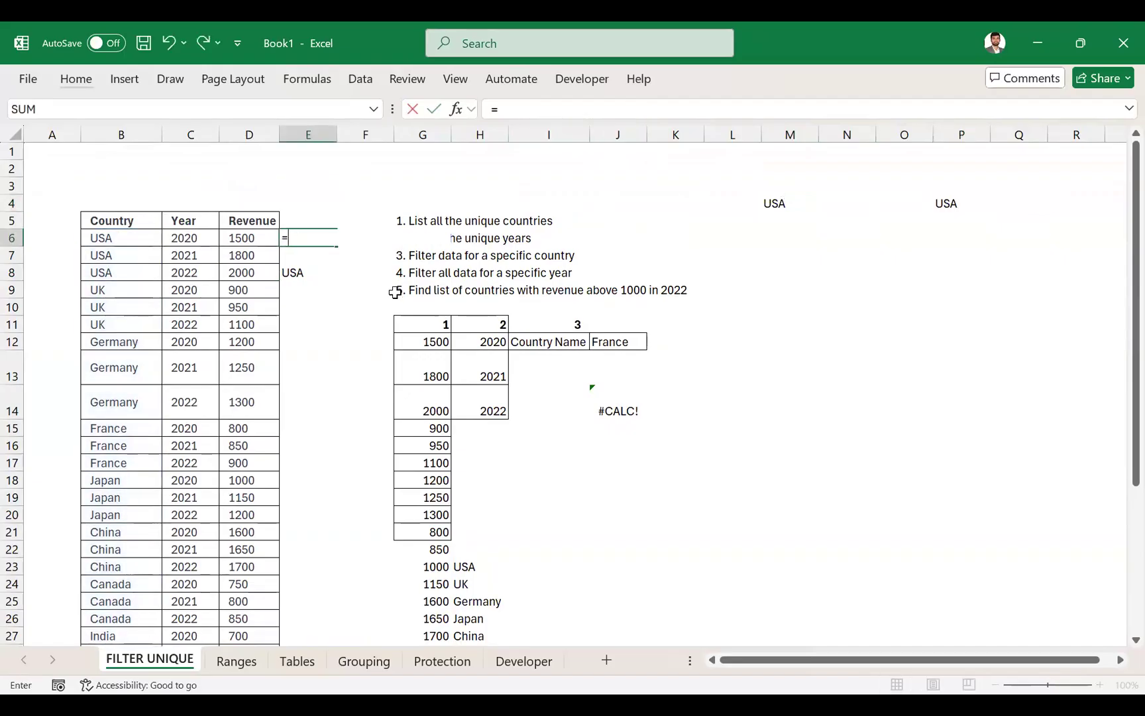
{"action": "left_click", "coordinate": [563, 108]}
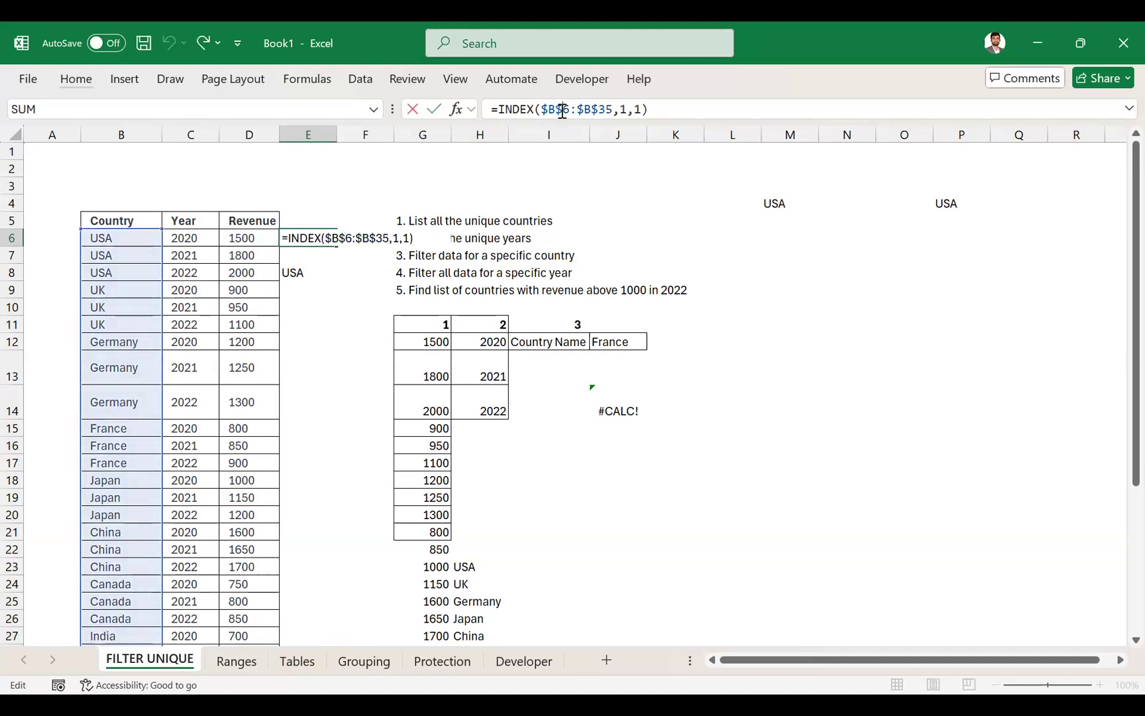
{"action": "key", "text": "BackSpace"}
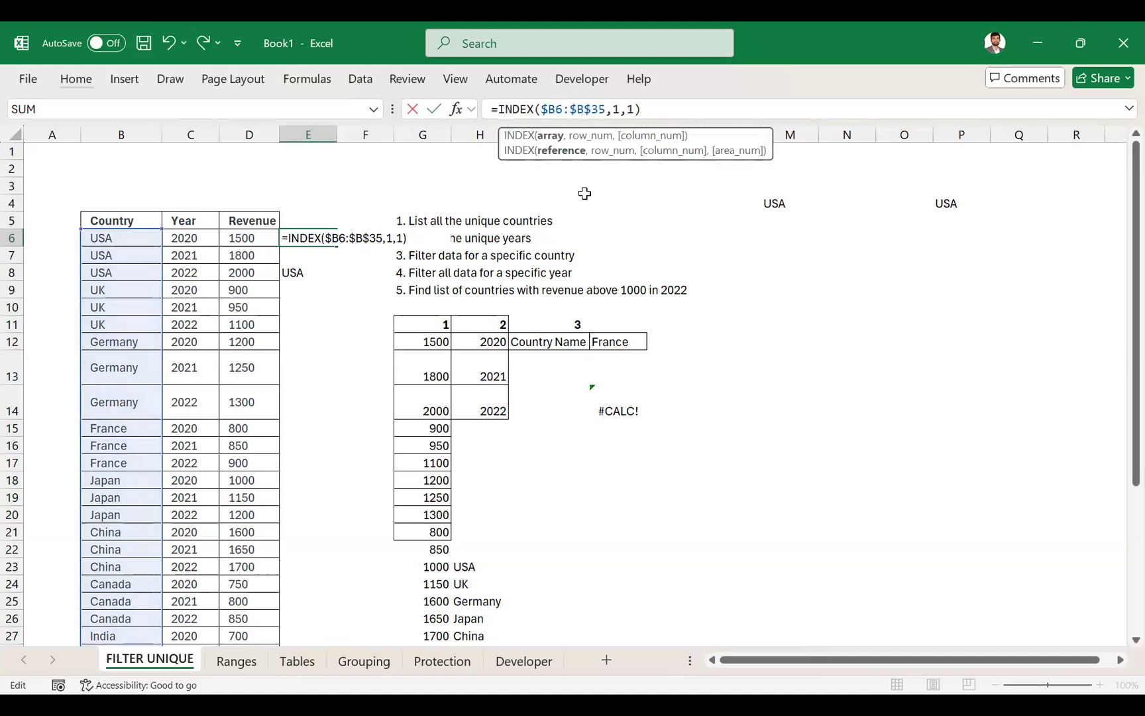
{"action": "left_click", "coordinate": [588, 109]}
{"action": "key", "text": "BackSpace"}
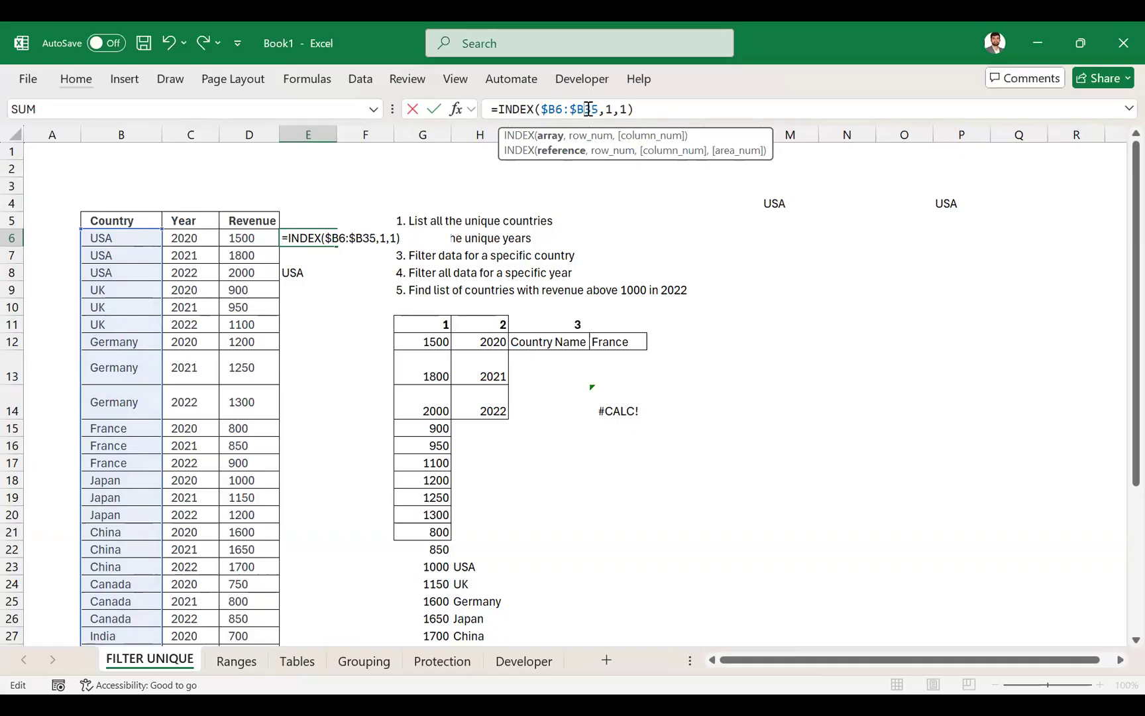
{"action": "key", "text": "ctrl+Return"}
- Copy E6's INDEX formula to E12 and check which rows the pasted array references
{"action": "key", "text": "ctrl+c"}
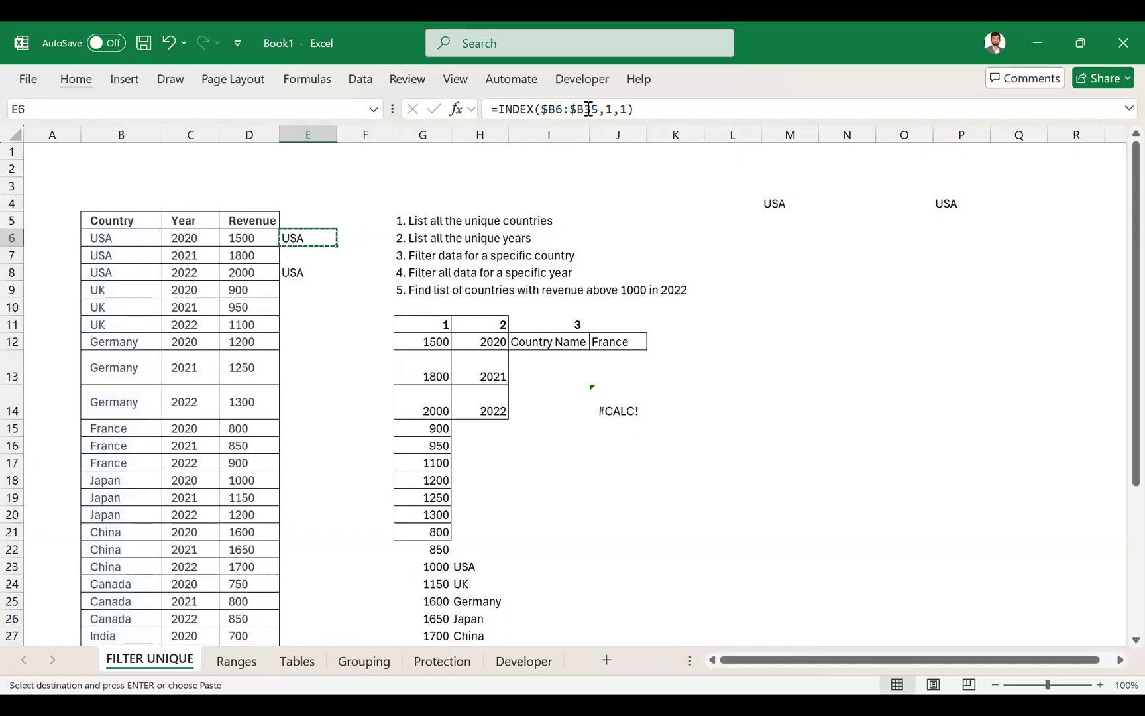
{"action": "key", "text": "Down"}
{"action": "key", "text": "Down"}
{"action": "key", "text": "Down"}
{"action": "key", "text": "Down"}
{"action": "key", "text": "Down"}
{"action": "key", "text": "Down"}
{"action": "key", "text": "ctrl+v"}
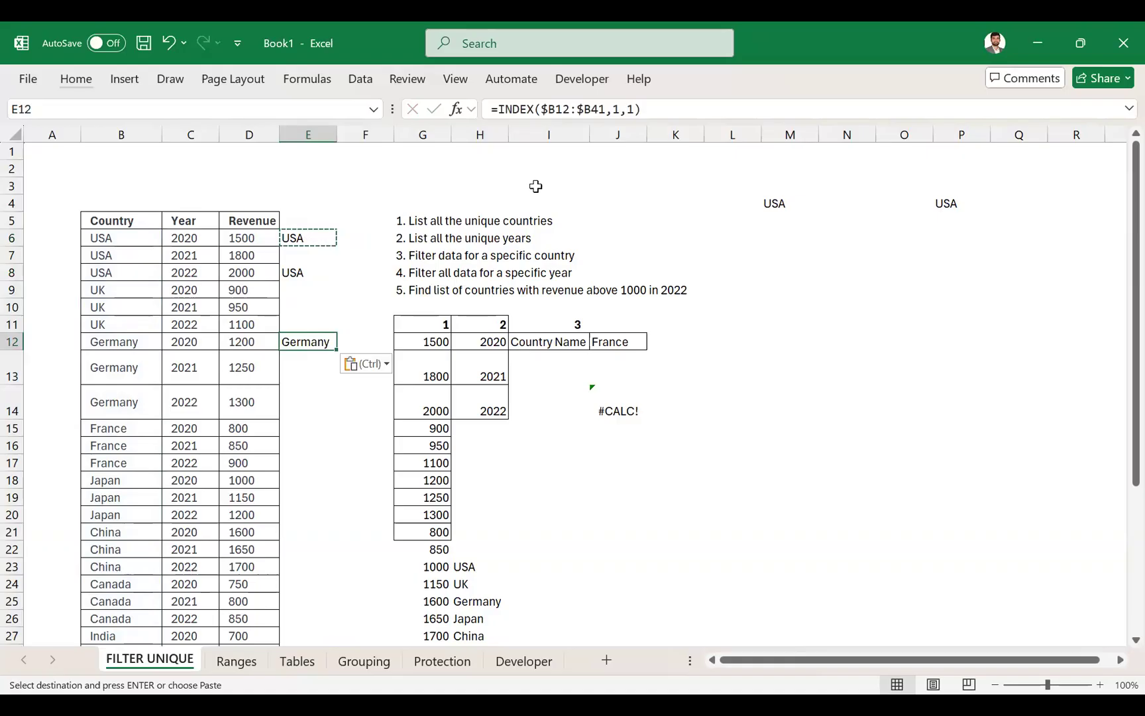
{"action": "key", "text": "F2"}
{"action": "scroll", "coordinate": [236, 382], "scroll_direction": "down", "scroll_amount": 2}
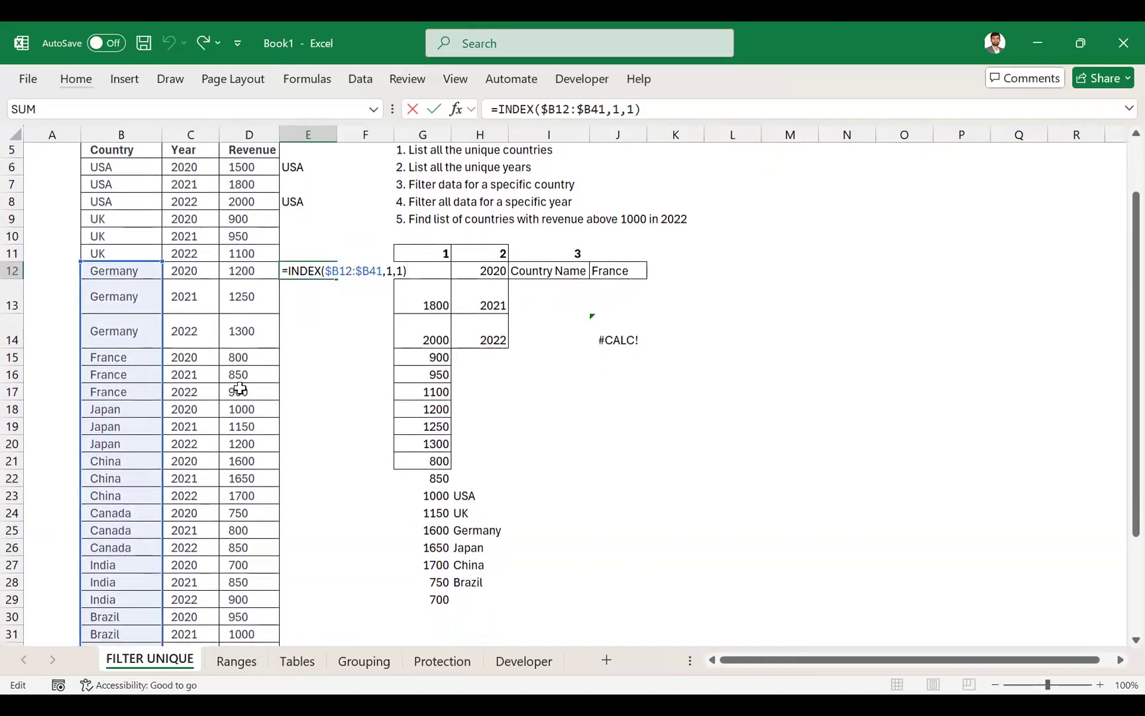
{"action": "key", "text": "ctrl+Return"}
- Copy E12's INDEX formula to E20 and examine the range referenced by the pasted formula
{"action": "key", "text": "ctrl+c"}
{"action": "scroll", "coordinate": [278, 388], "scroll_direction": "down", "scroll_amount": 2}
{"action": "left_click", "coordinate": [314, 384]}
{"action": "key", "text": "ctrl+v"}
{"action": "key", "text": "Escape"}
{"action": "left_click", "coordinate": [309, 532]}
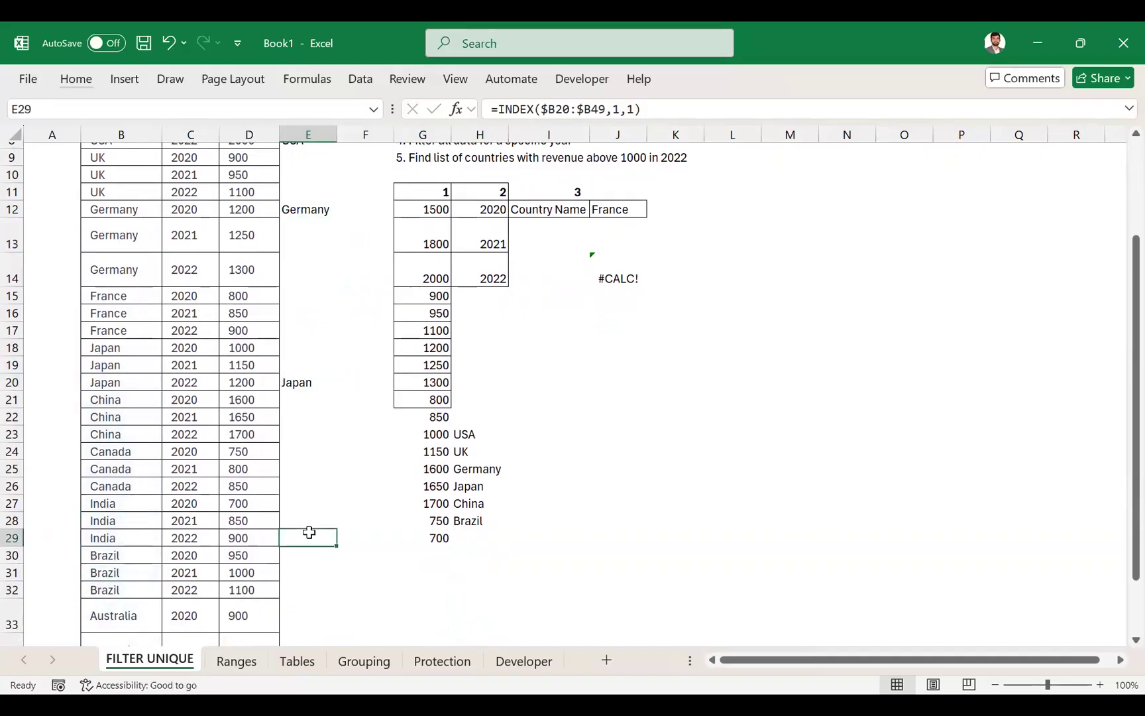
{"action": "left_click", "coordinate": [306, 387]}
{"action": "key", "text": "F2"}
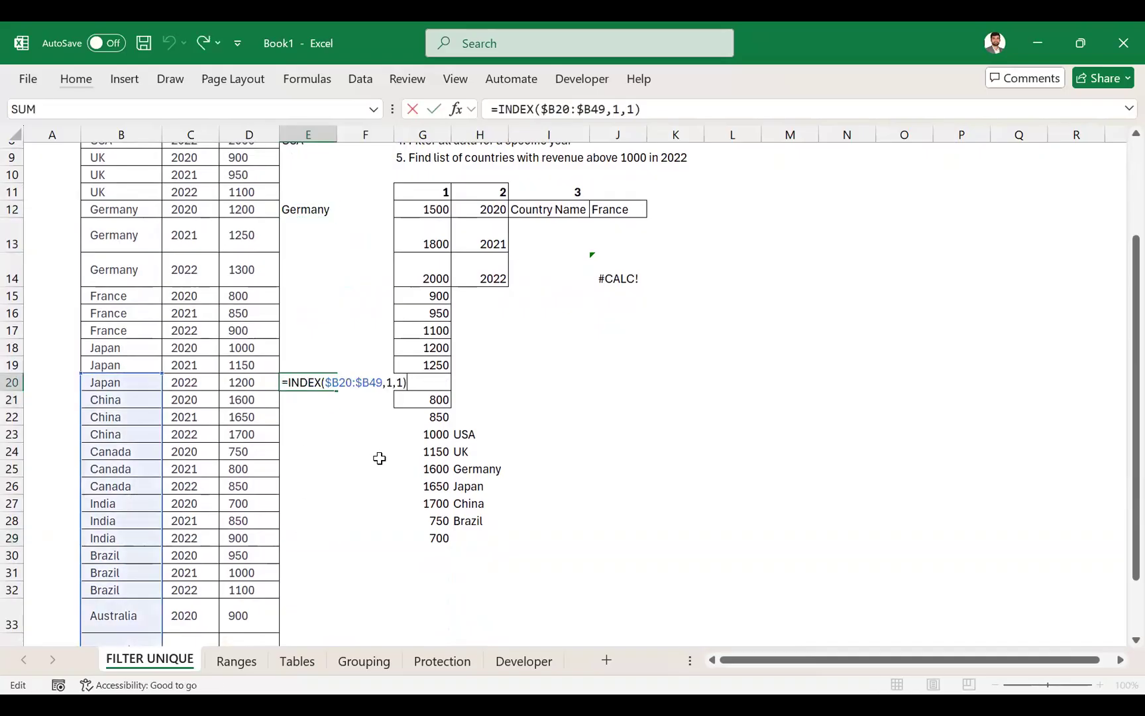
{"action": "scroll", "coordinate": [379, 457], "scroll_direction": "down", "scroll_amount": 2}
{"action": "scroll", "coordinate": [379, 458], "scroll_direction": "up", "scroll_amount": 4}
{"action": "scroll", "coordinate": [379, 458], "scroll_direction": "up", "scroll_amount": 1}
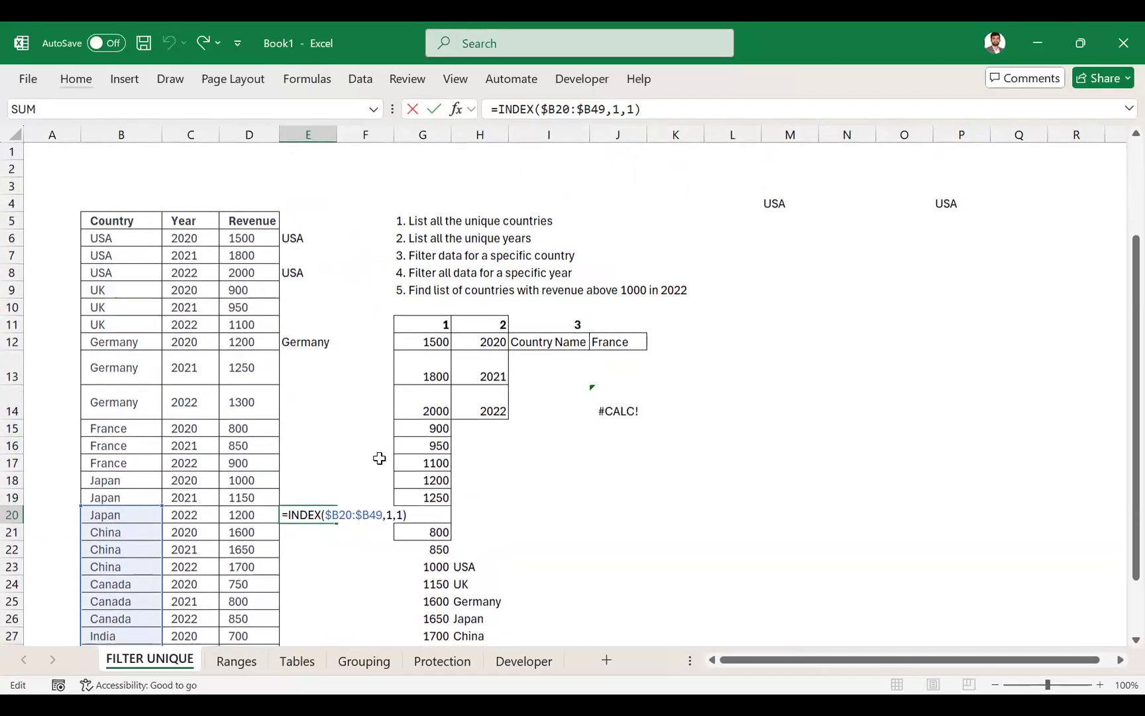
{"action": "key", "text": "ctrl+Return"}
- Change the first array reference in E6's INDEX formula to B$6, keeping the end reference as $B35
{"action": "left_click", "coordinate": [306, 341]}
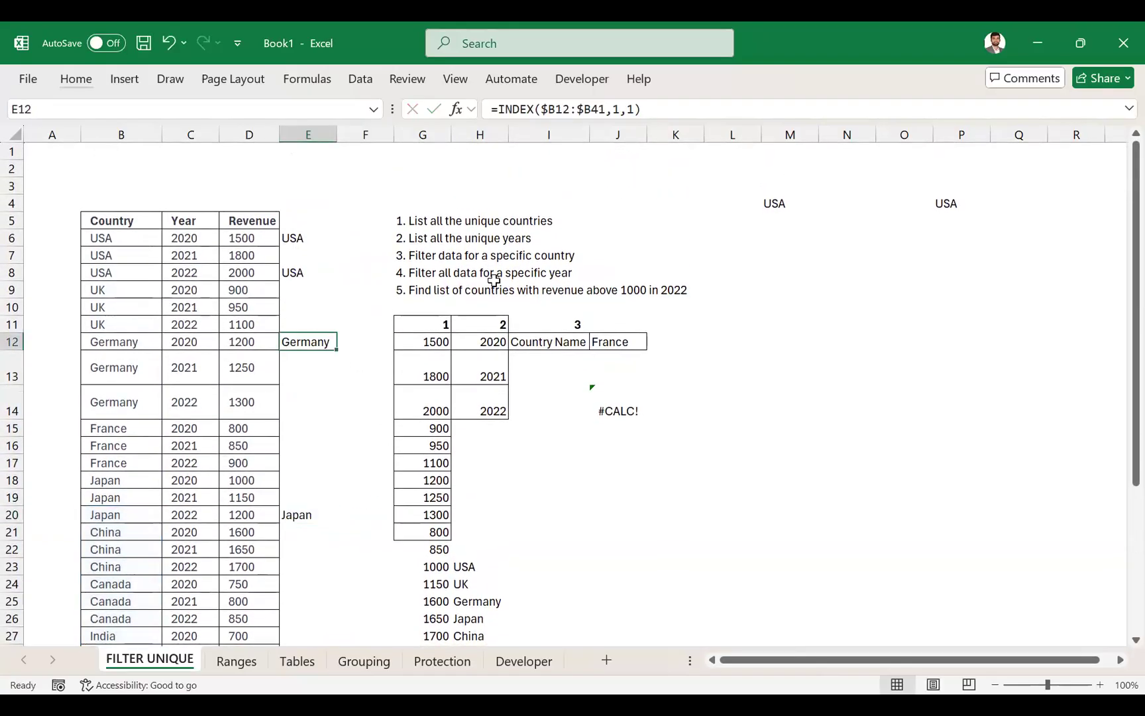
{"action": "left_click", "coordinate": [294, 237]}
{"action": "left_click", "coordinate": [556, 109]}
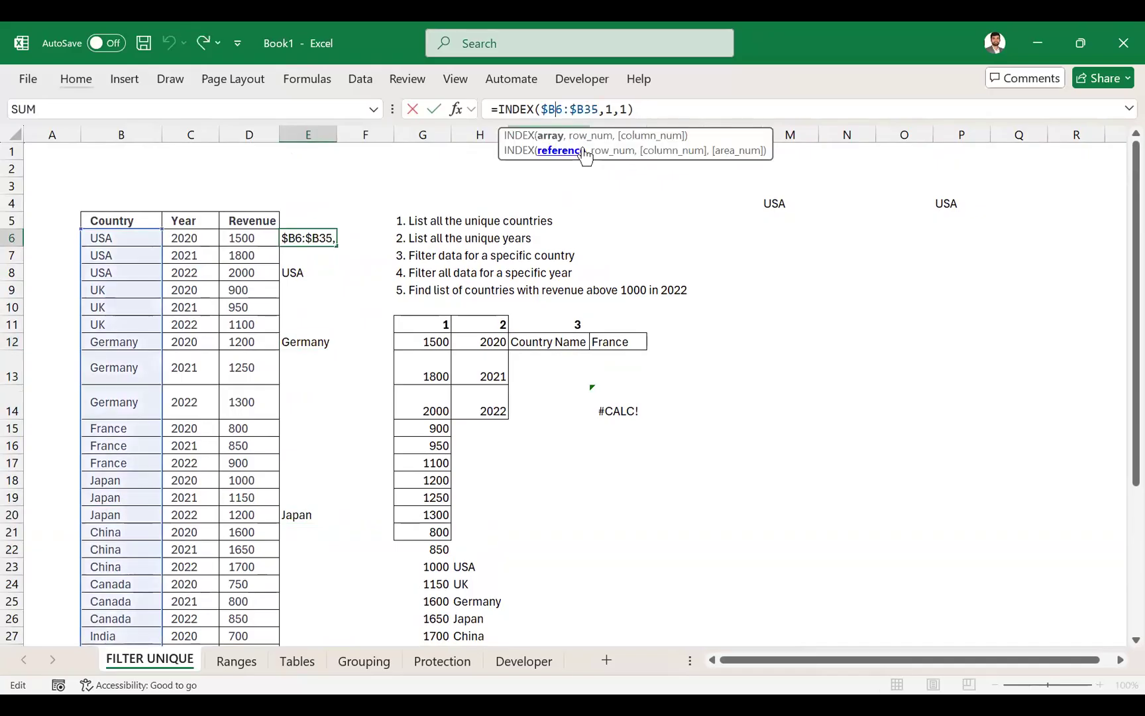
{"action": "key", "text": "F4"}
{"action": "key", "text": "F4"}
{"action": "key", "text": "F4"}
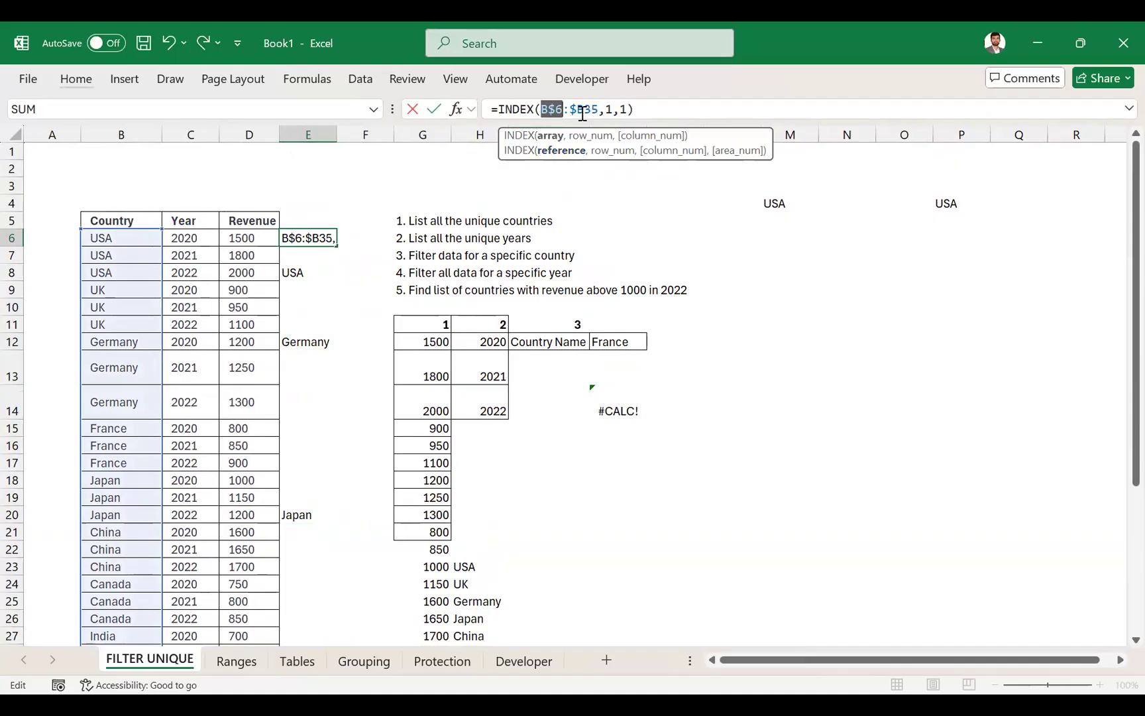
{"action": "left_click", "coordinate": [583, 110]}
{"action": "key", "text": "F4"}
{"action": "key", "text": "F4"}
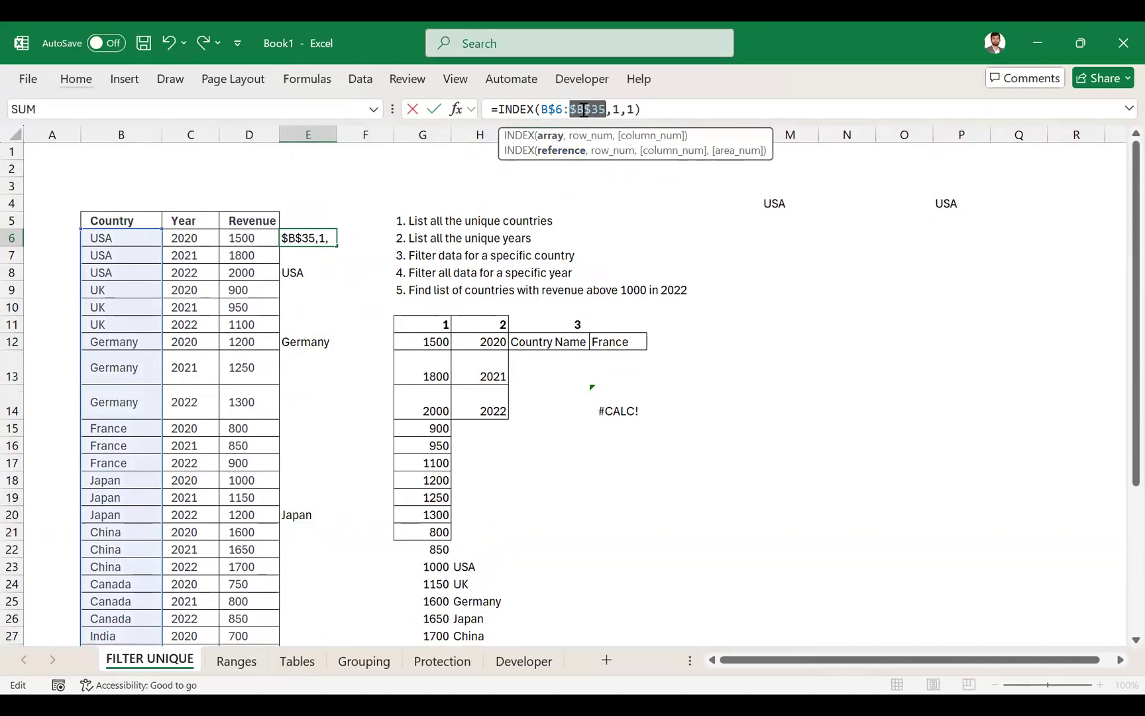
{"action": "key", "text": "F4"}
{"action": "key", "text": "F4"}
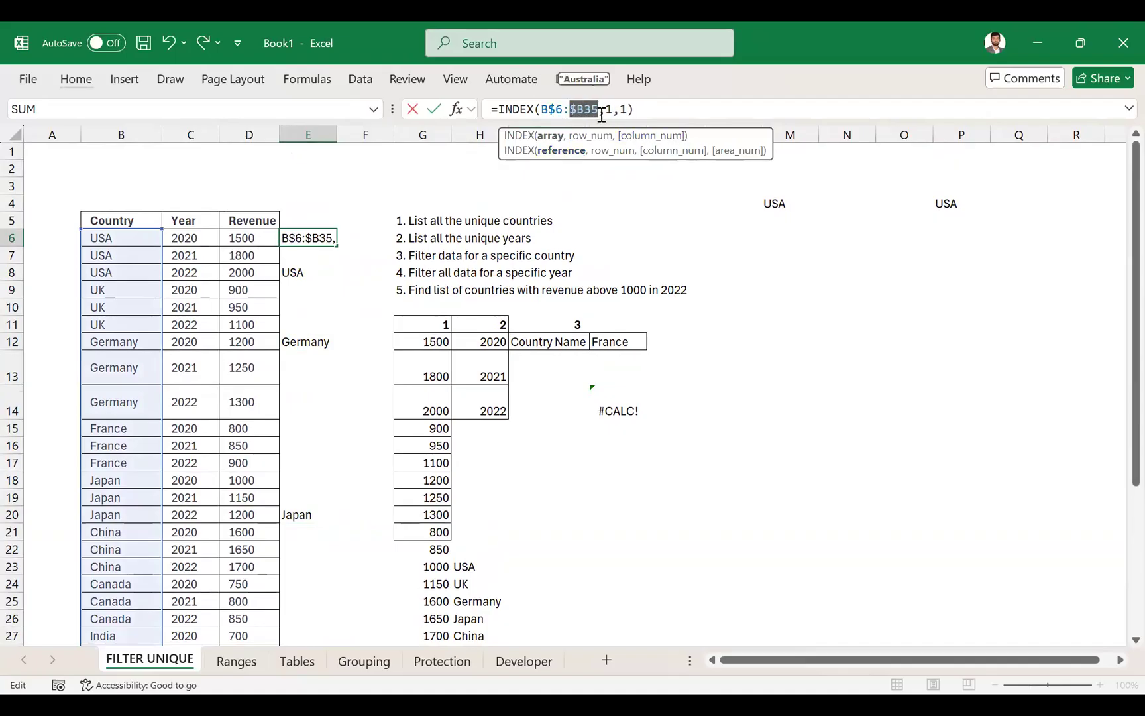
{"action": "key", "text": "Return"}
- Copy E6's mixed-reference INDEX formula to K6 and inspect the pasted formula's array range
{"action": "key", "text": "Up"}
{"action": "key", "text": "ctrl+c"}
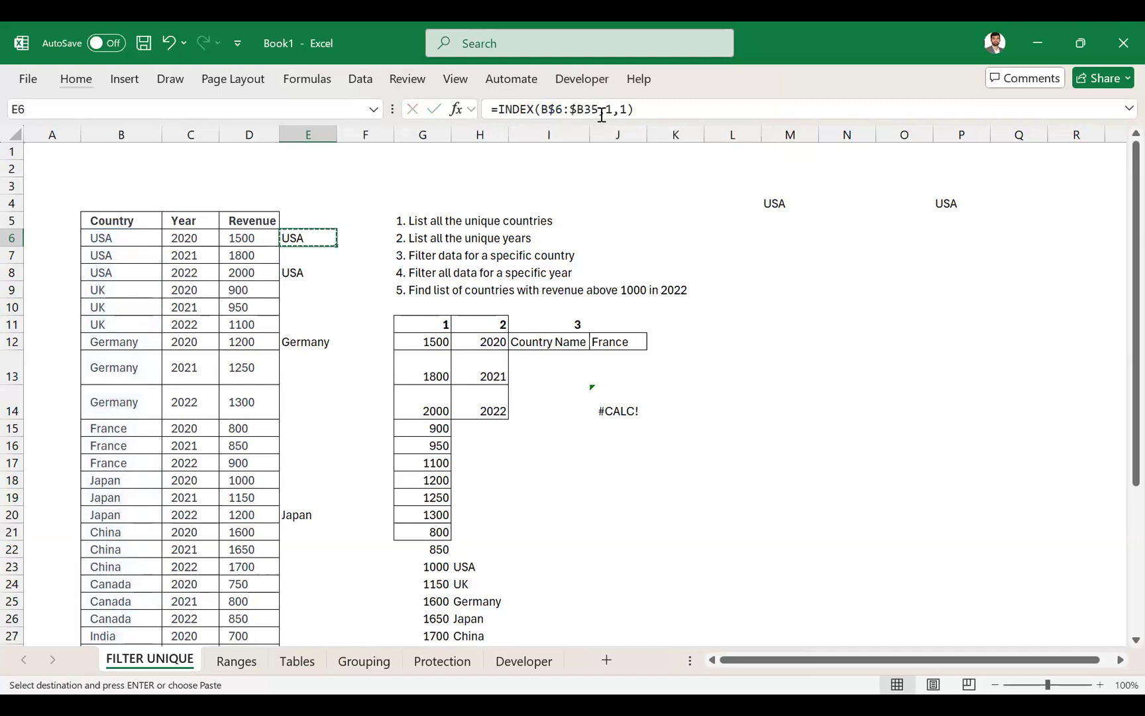
{"action": "key", "text": "Right"}
{"action": "key", "text": "Right"}
{"action": "key", "text": "Right"}
{"action": "key", "text": "Right"}
{"action": "key", "text": "Right"}
{"action": "key", "text": "Down"}
{"action": "key", "text": "Right"}
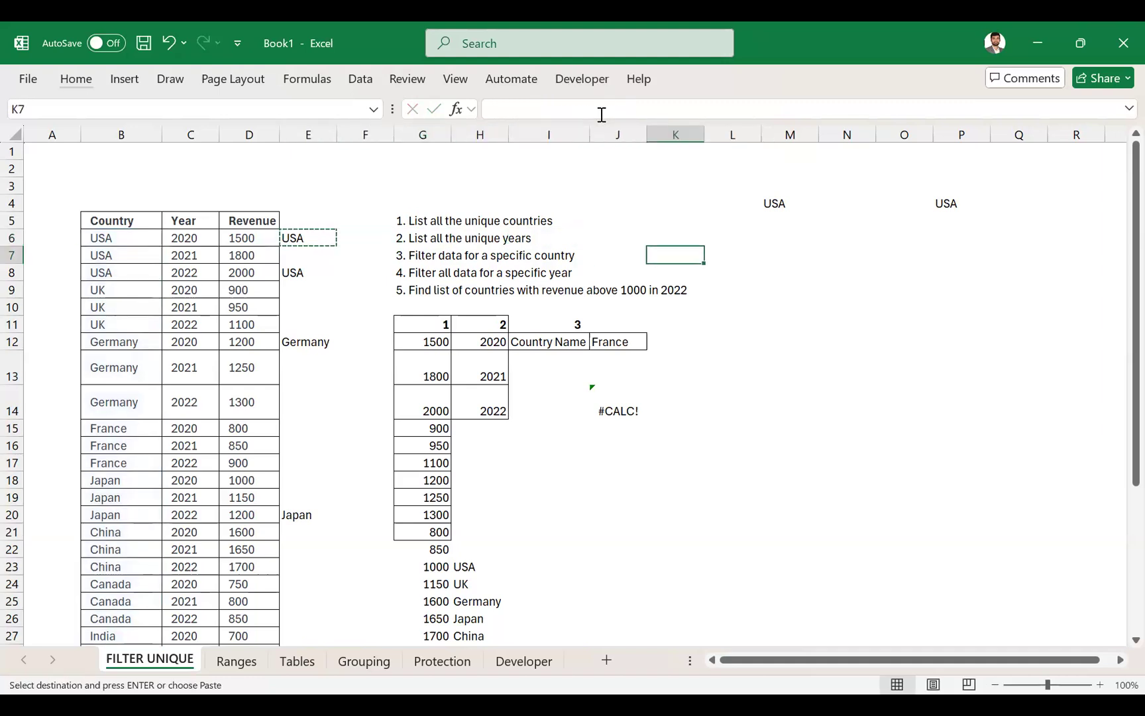
{"action": "key", "text": "Up"}
{"action": "key", "text": "ctrl+v"}
{"action": "key", "text": "F2"}
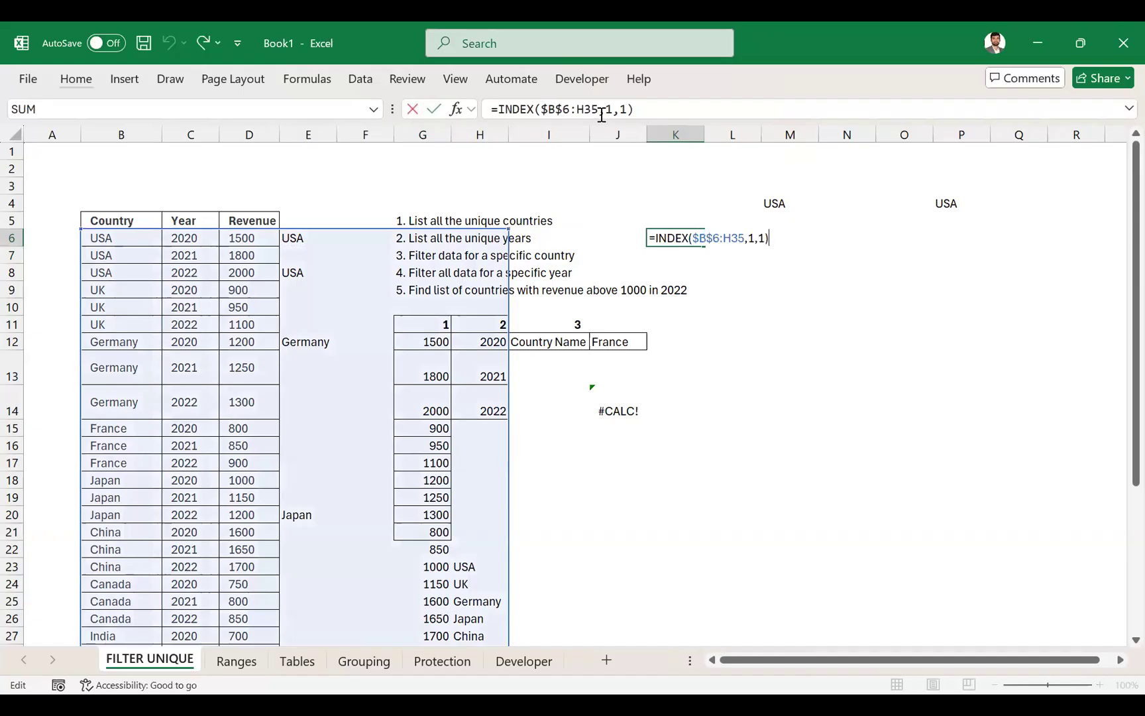
{"action": "key", "text": "Escape"}
{"action": "key", "text": "ctrl+c"}
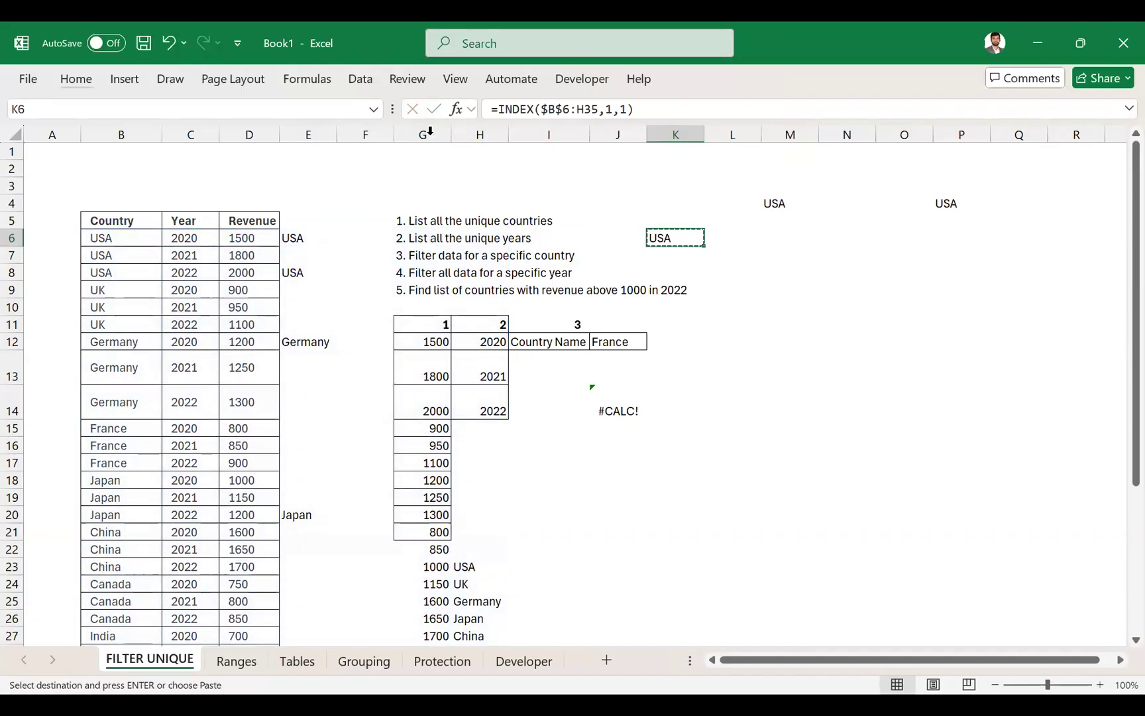
{"action": "key", "text": "F2"}
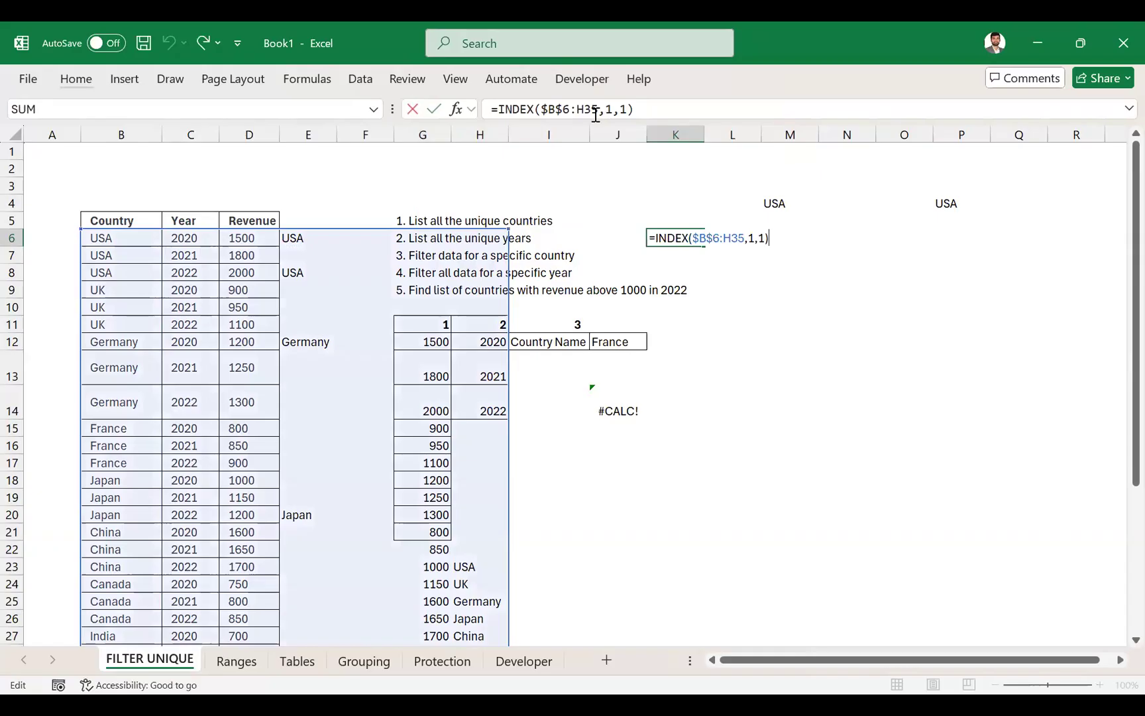
{"action": "key", "text": "Escape"}
- Set the first array reference in E6's INDEX formula to $B6, locking only the column
{"action": "left_click", "coordinate": [310, 239]}
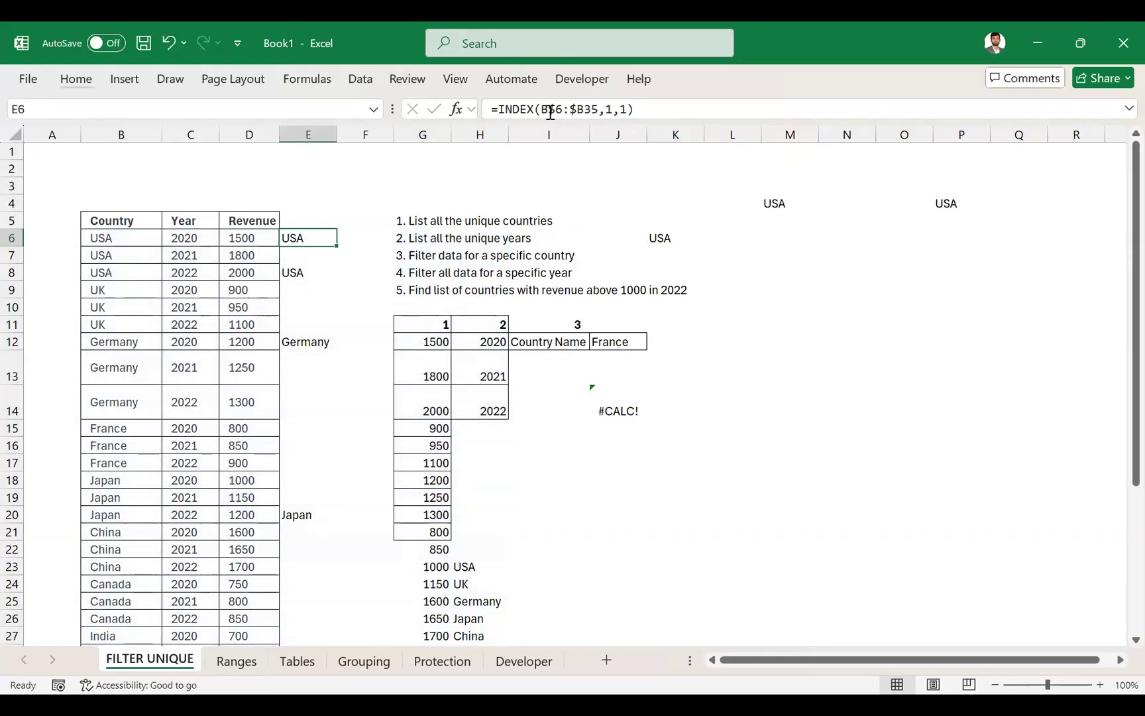
{"action": "left_click", "coordinate": [544, 110]}
{"action": "type", "text": "$"}
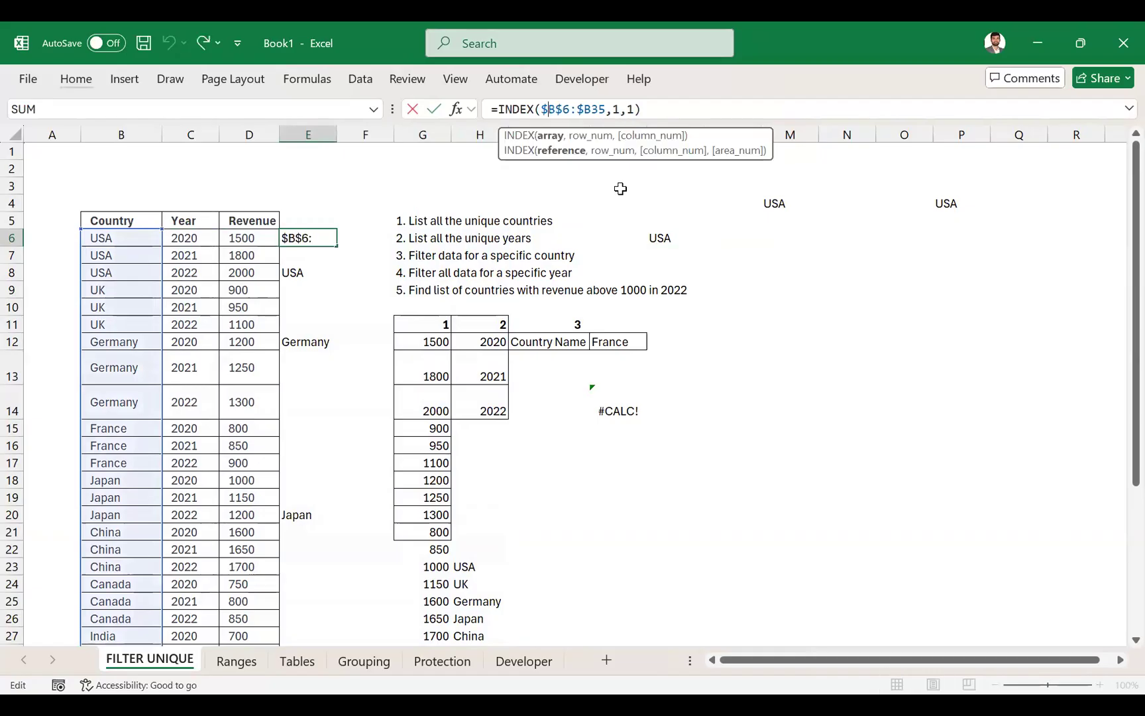
{"action": "key", "text": "BackSpace"}
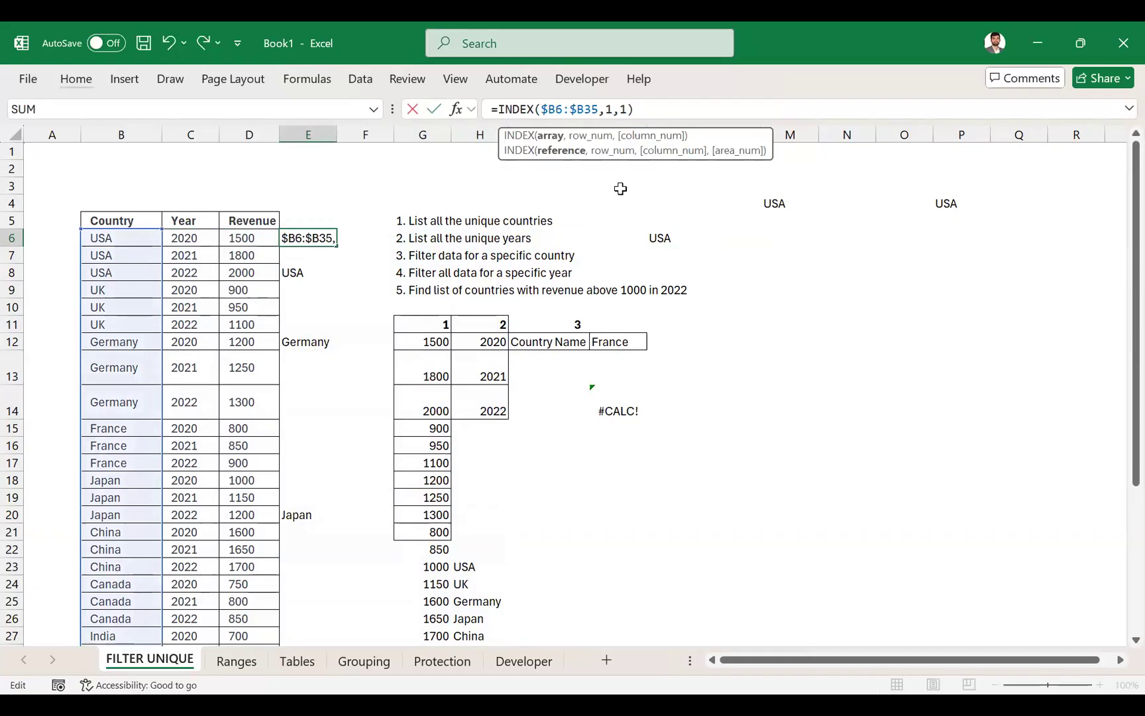
{"action": "key", "text": "ctrl+Return"}
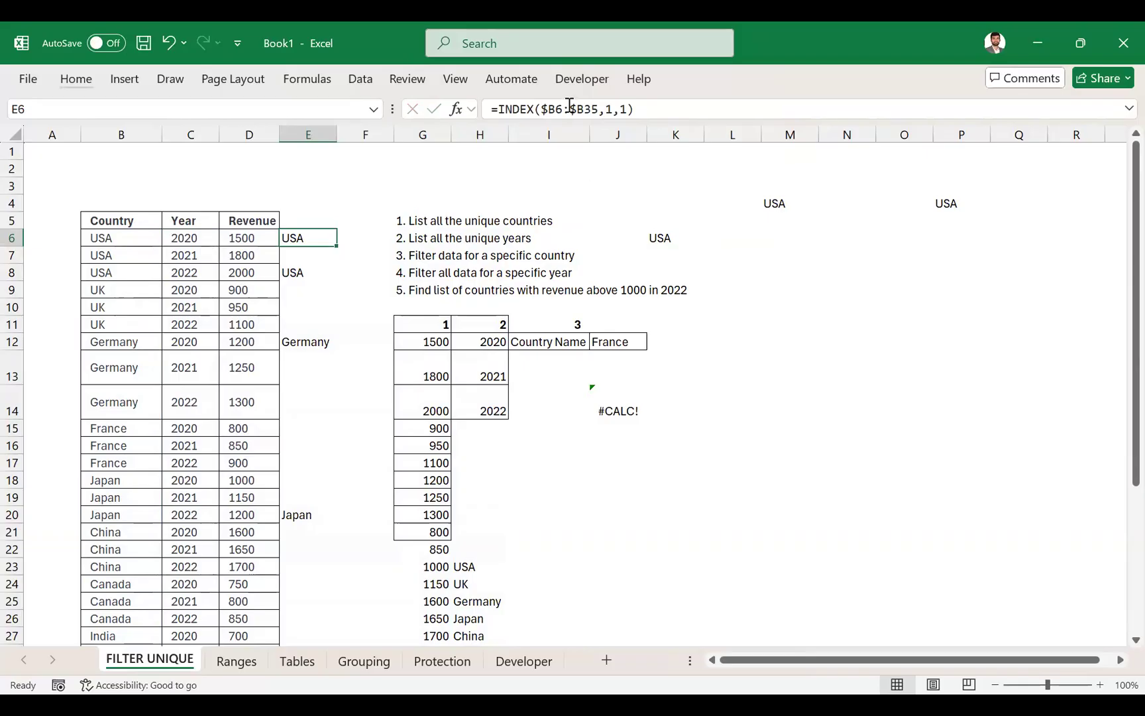
- Set the start of E6's INDEX array to B$6, locking only the row
{"action": "left_click", "coordinate": [548, 108]}
{"action": "key", "text": "BackSpace"}
{"action": "key", "text": "Right"}
{"action": "type", "text": "$"}
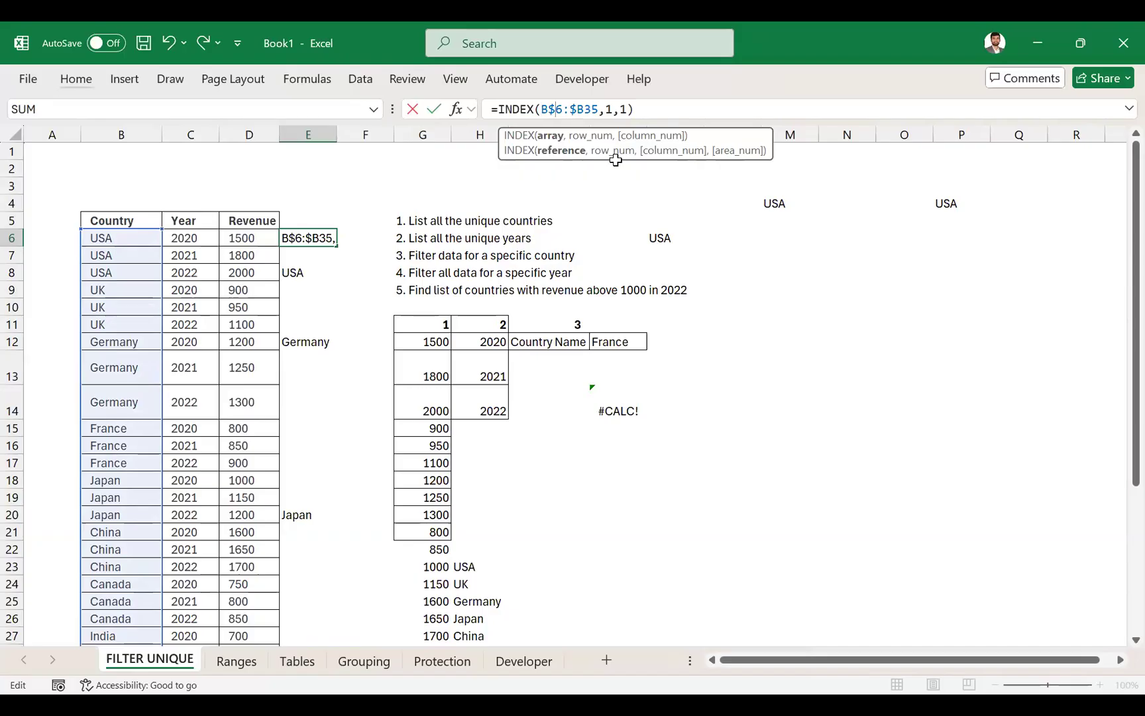
{"action": "key", "text": "Return"}
- Open the Tables sheet, select its data range C4:E34 and look at the available insert options
{"action": "left_click", "coordinate": [305, 660]}
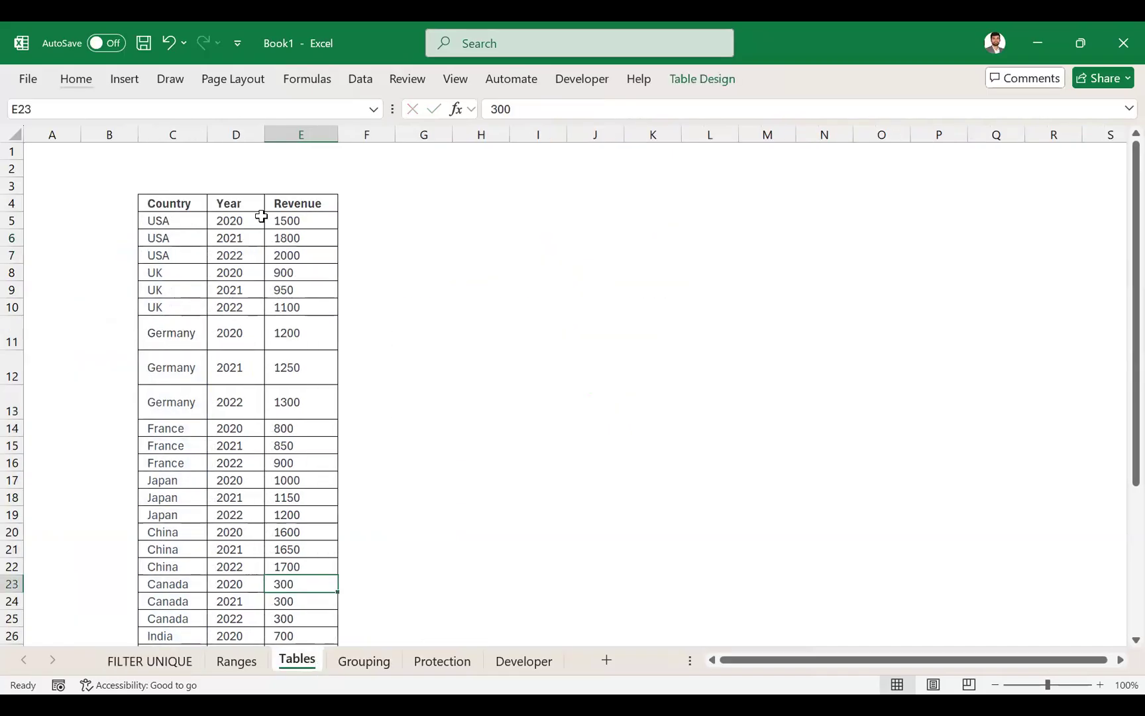
{"action": "left_click", "coordinate": [183, 211]}
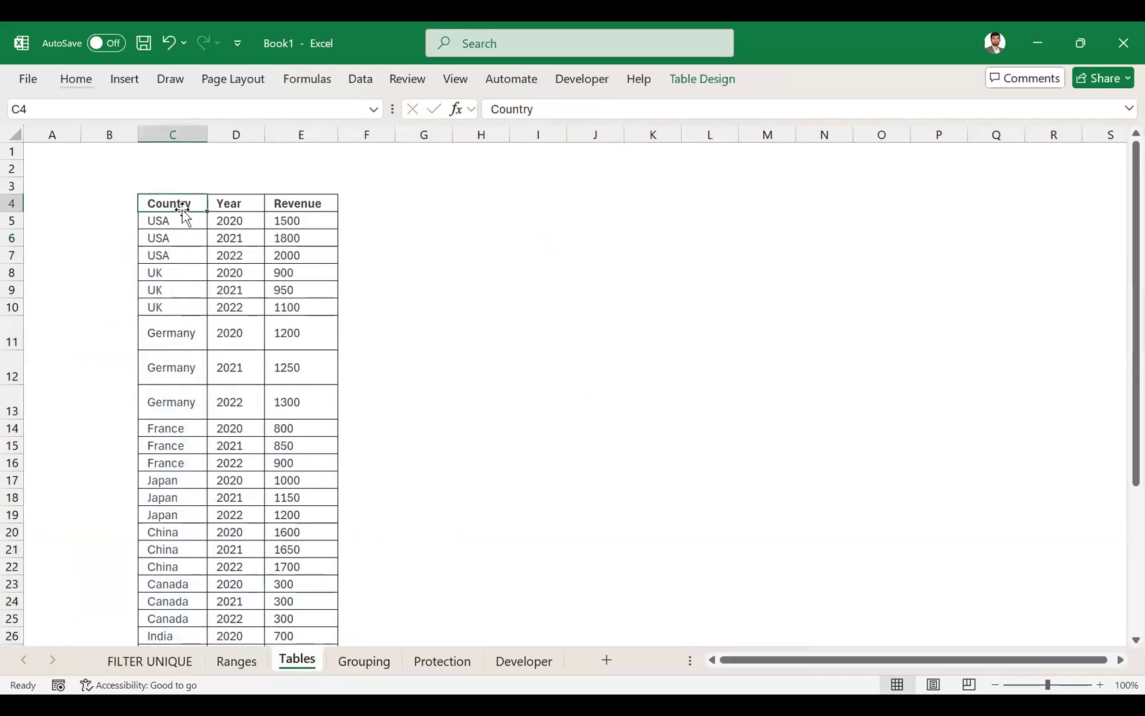
{"action": "key", "text": "ctrl+shift+Right"}
{"action": "key", "text": "ctrl+shift+Down"}
{"action": "scroll", "coordinate": [182, 209], "scroll_direction": "up", "scroll_amount": 1}
{"action": "scroll", "coordinate": [181, 209], "scroll_direction": "up", "scroll_amount": 3}
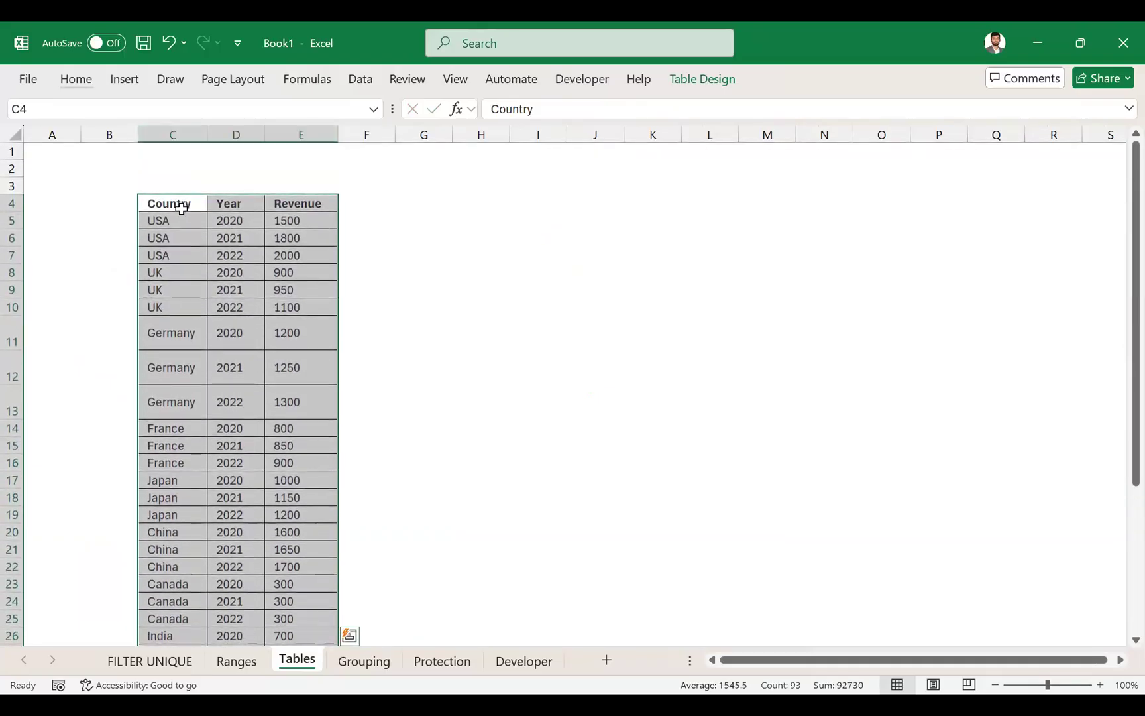
{"action": "key", "text": "alt"}
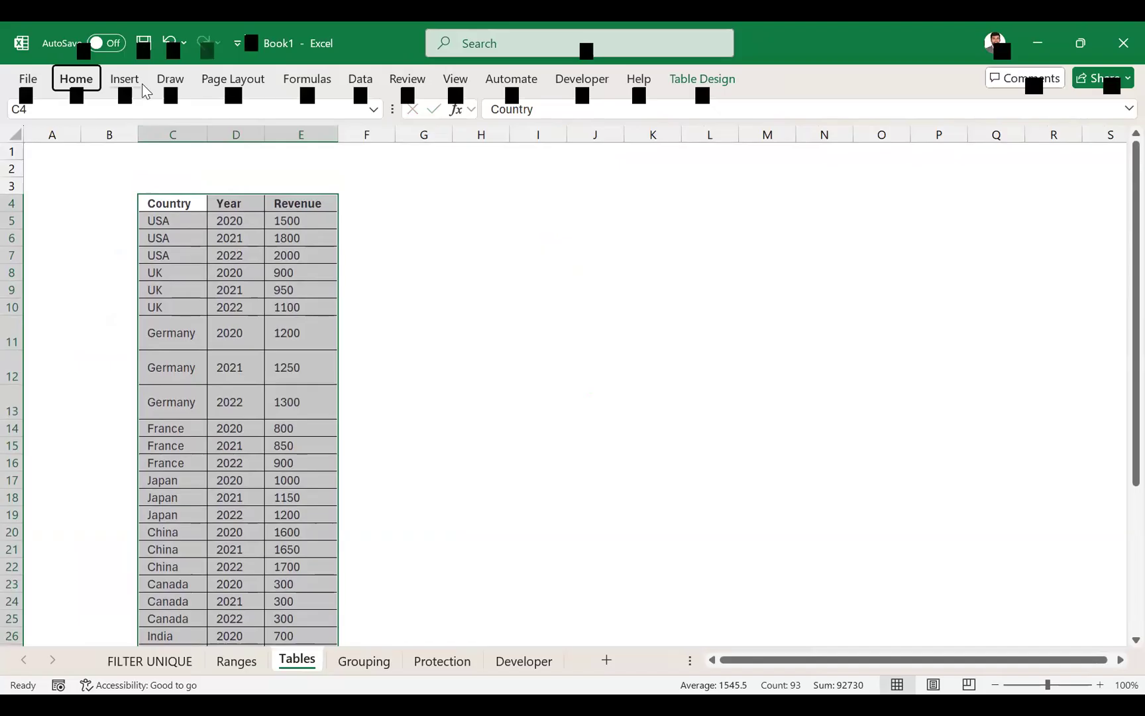
{"action": "left_click", "coordinate": [133, 90]}
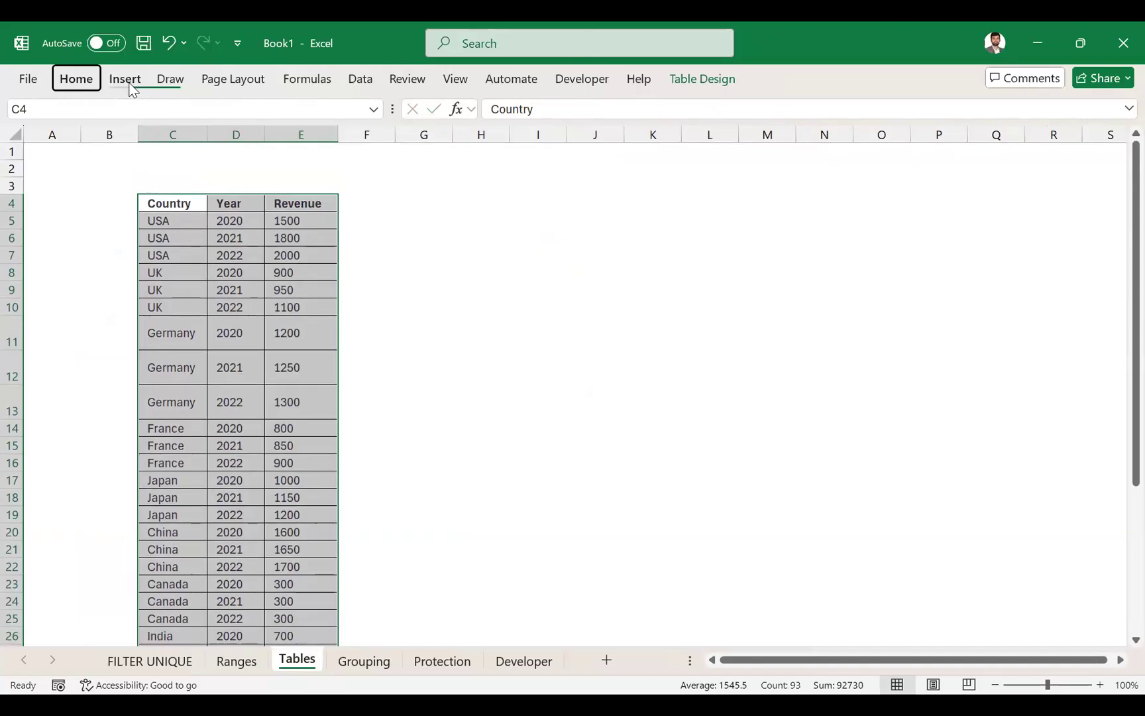
{"action": "left_click", "coordinate": [132, 89]}
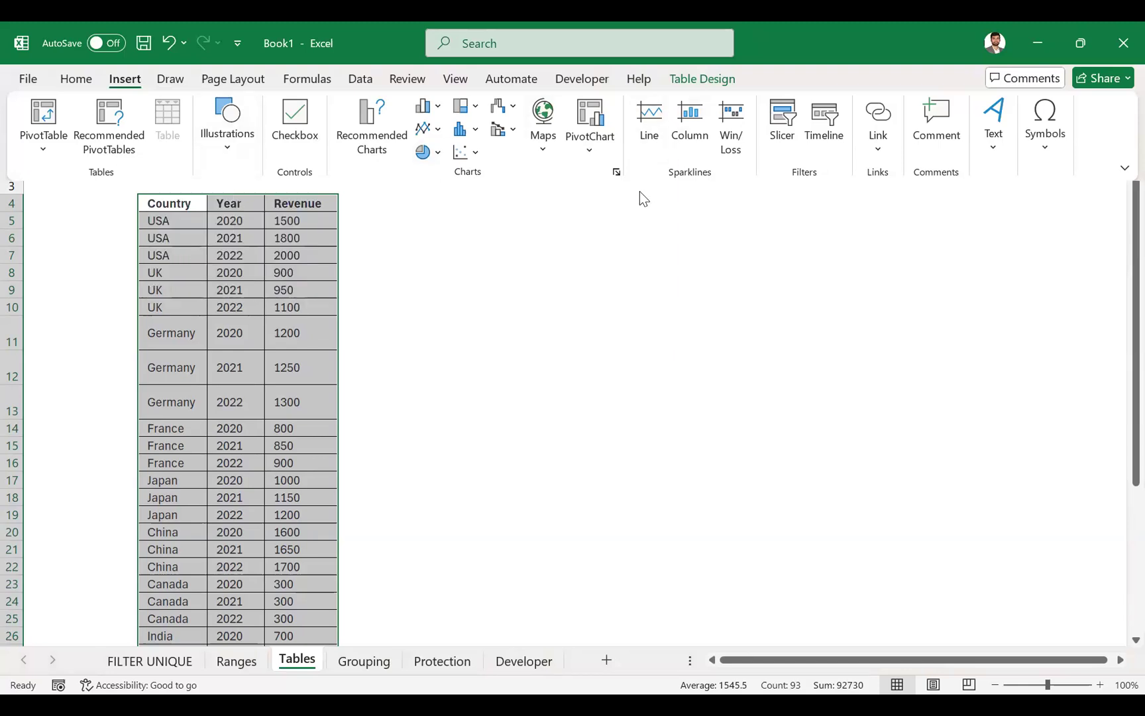
{"action": "left_click", "coordinate": [481, 290]}
{"action": "left_click", "coordinate": [185, 206]}
{"action": "key", "text": "ctrl+shift+Right"}
{"action": "key", "text": "ctrl+shift+Down"}
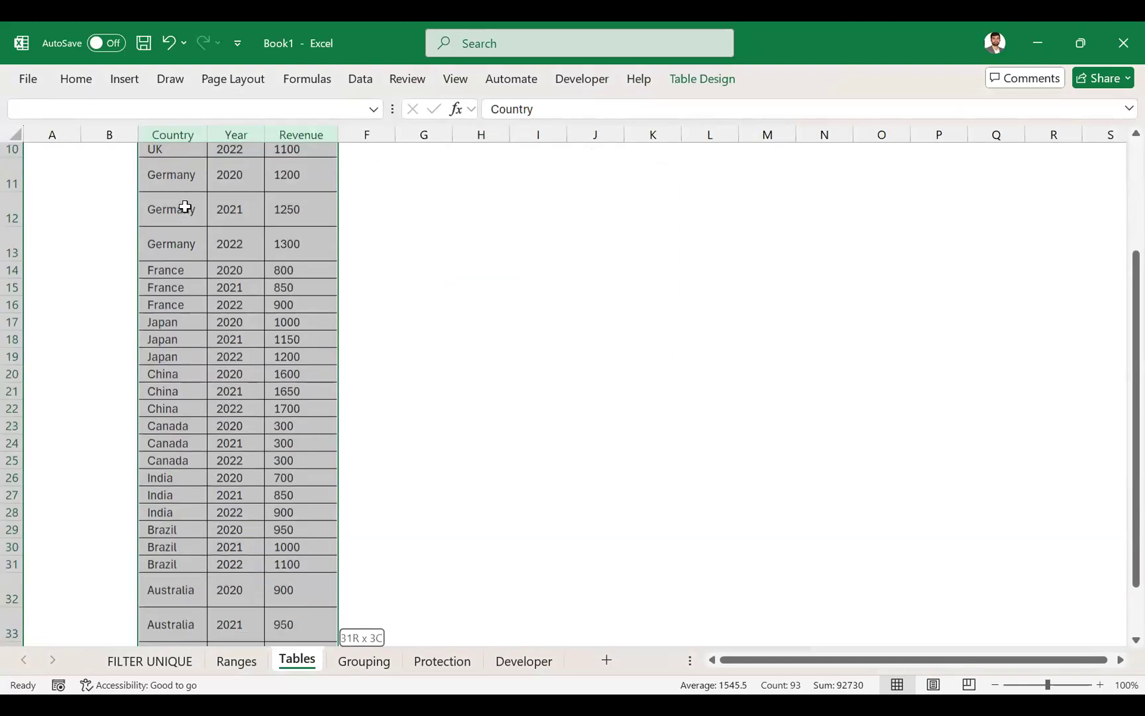
{"action": "left_click", "coordinate": [125, 77]}
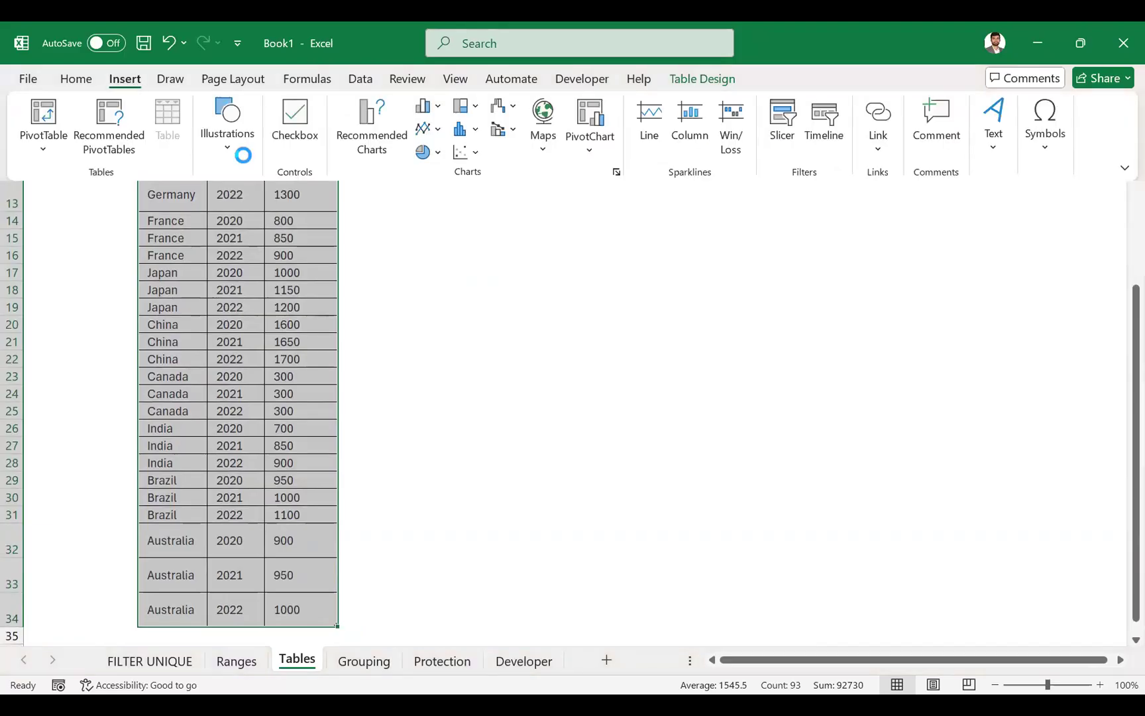
{"action": "key", "text": "ctrl+c"}
{"action": "key", "text": "Up"}
{"action": "key", "text": "Right"}
{"action": "key", "text": "Down"}
{"action": "key", "text": "Right"}
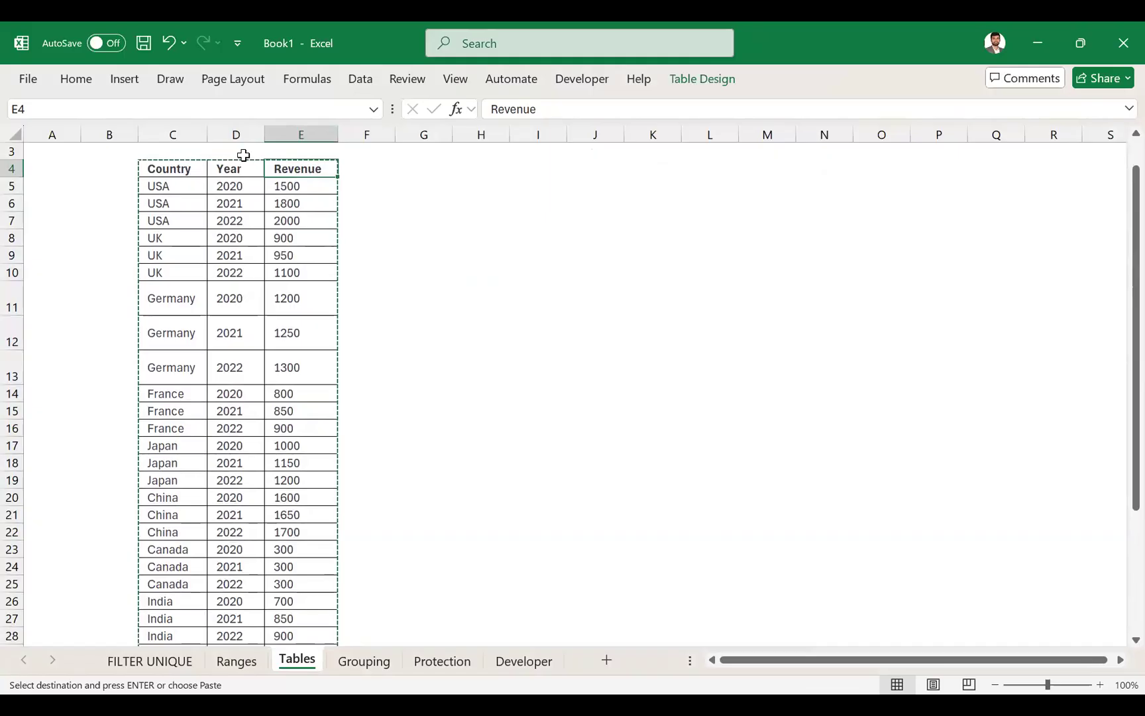
{"action": "key", "text": "alt"}
{"action": "key", "text": "d"}
{"action": "key", "text": "Escape"}
{"action": "key", "text": "Escape"}
{"action": "type", "text": "hds"}
{"action": "key", "text": "Escape"}
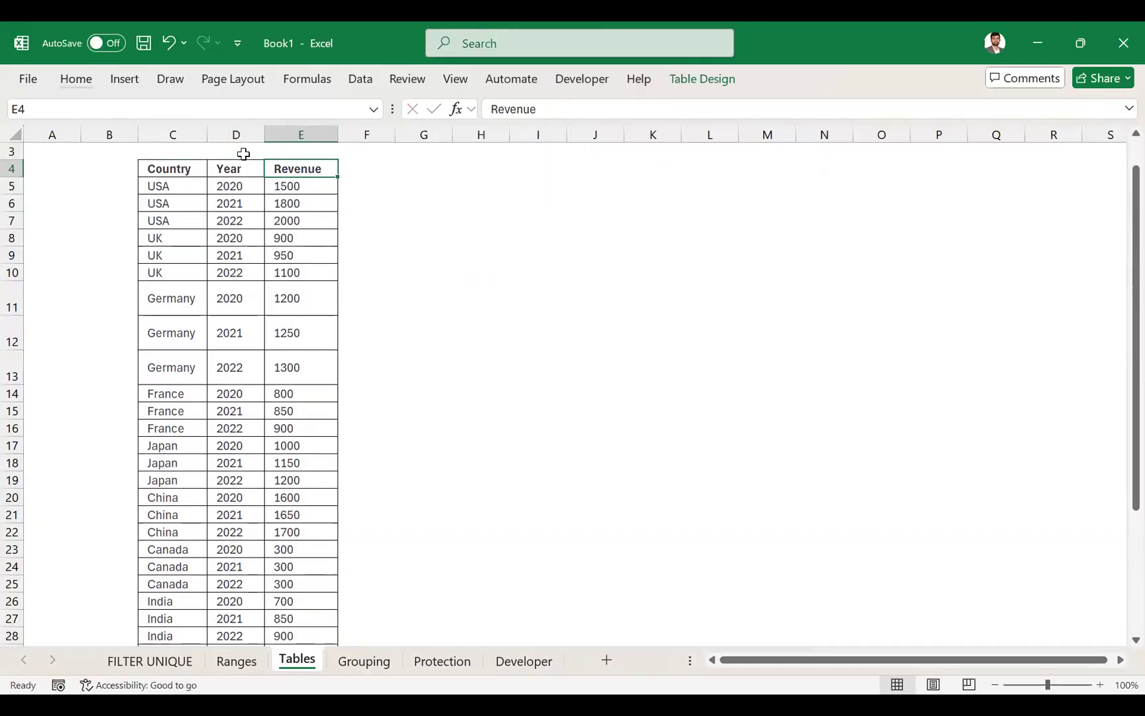
- Convert the data range B5:D35 on the FILTER UNIQUE sheet into a table with headers
{"action": "key", "text": "ctrl+Page_Up"}
{"action": "key", "text": "ctrl+Page_Up"}
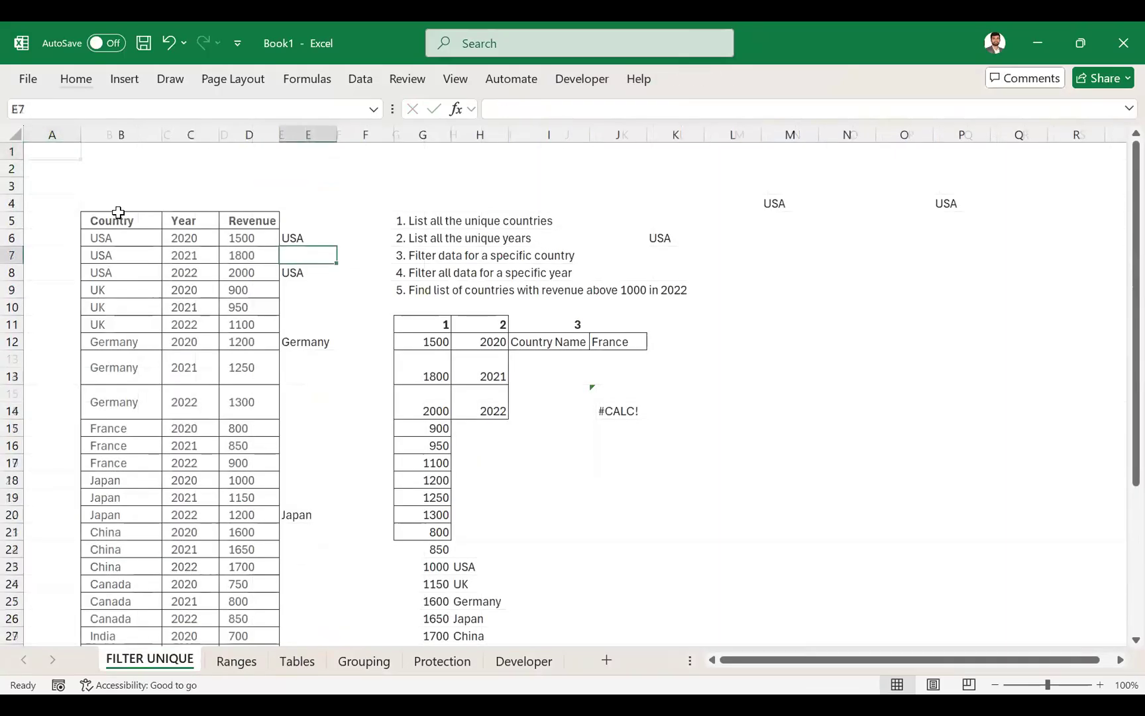
{"action": "key", "text": "ctrl+shift+Right"}
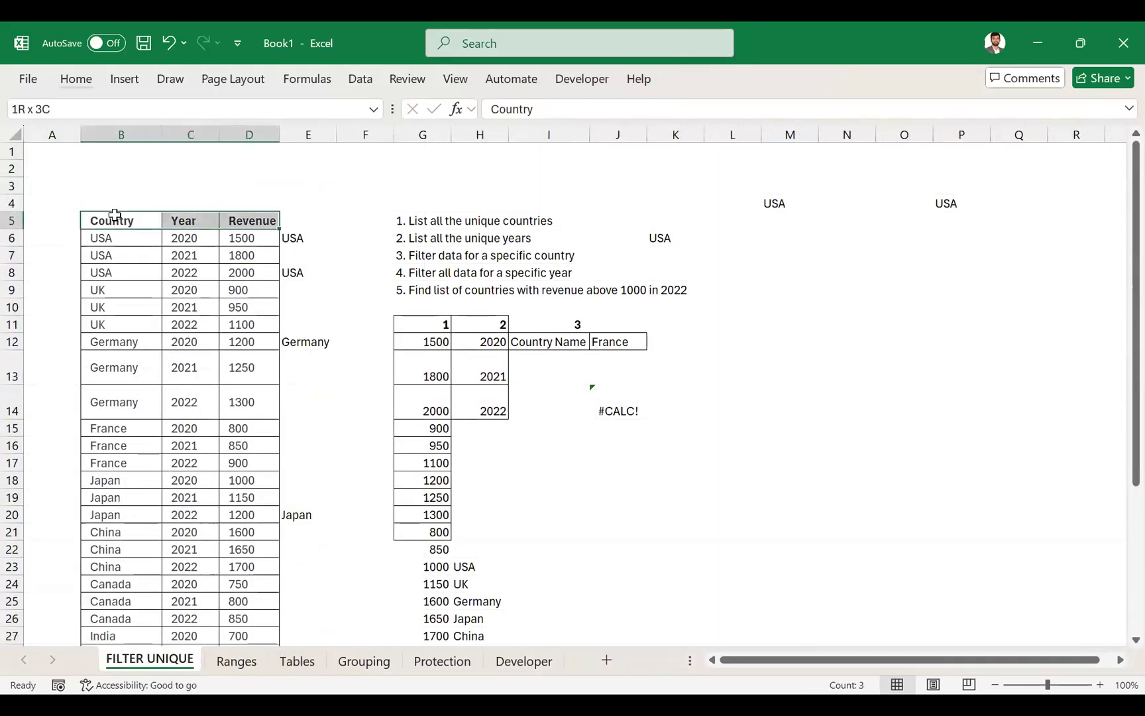
{"action": "key", "text": "ctrl+shift+Down"}
{"action": "left_click", "coordinate": [130, 74]}
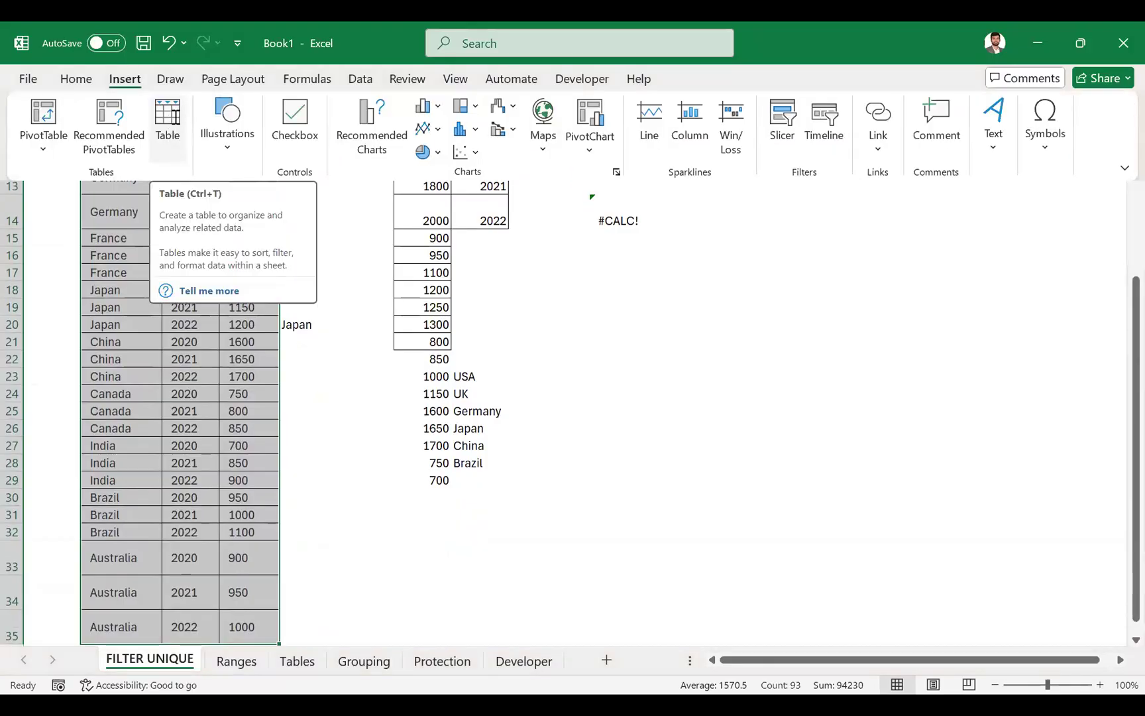
{"action": "left_click", "coordinate": [175, 119]}
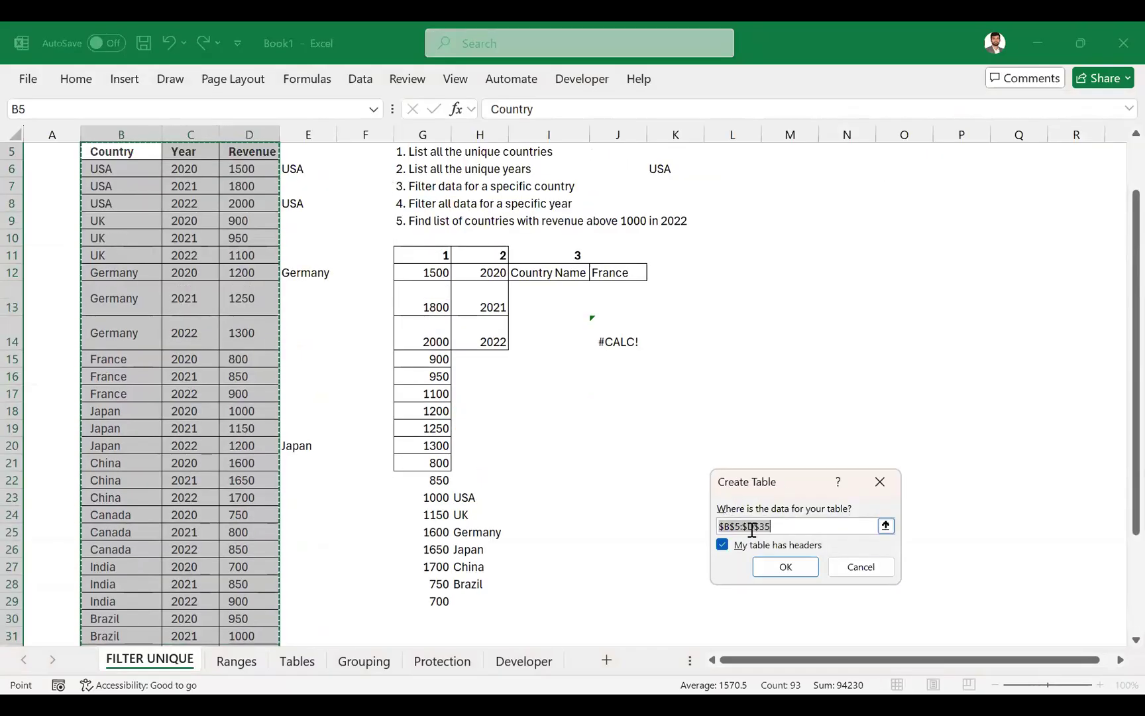
{"action": "scroll", "coordinate": [235, 331], "scroll_direction": "up", "scroll_amount": 1}
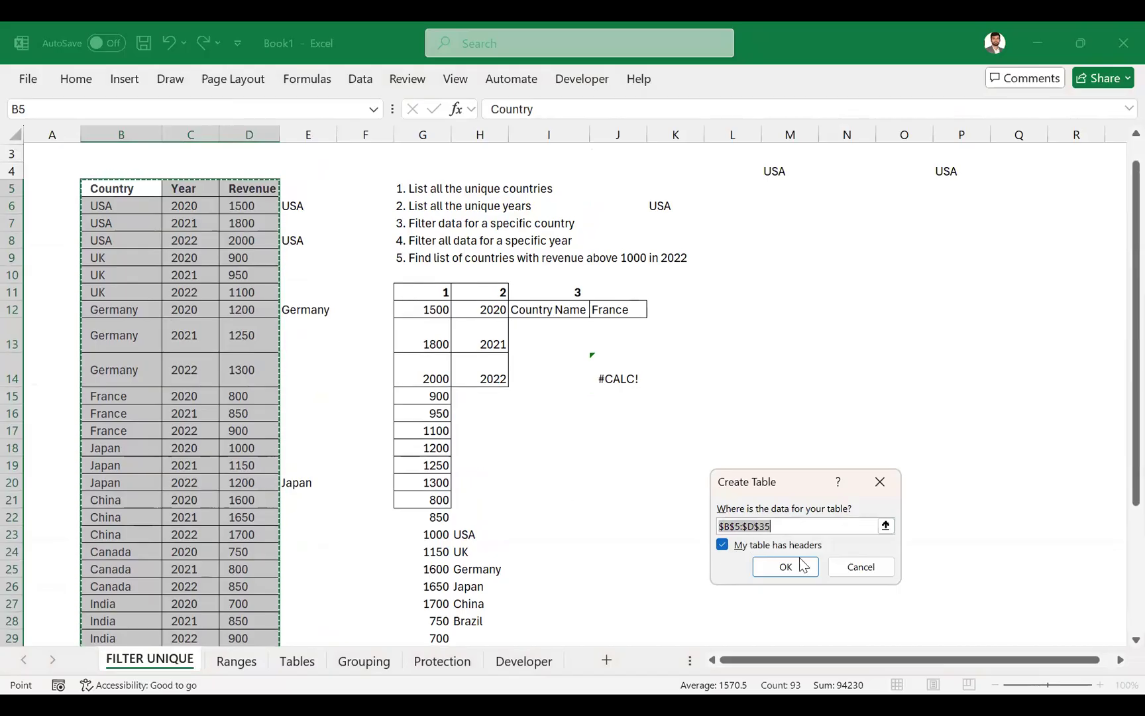
{"action": "left_click", "coordinate": [721, 544]}
{"action": "left_click", "coordinate": [722, 546]}
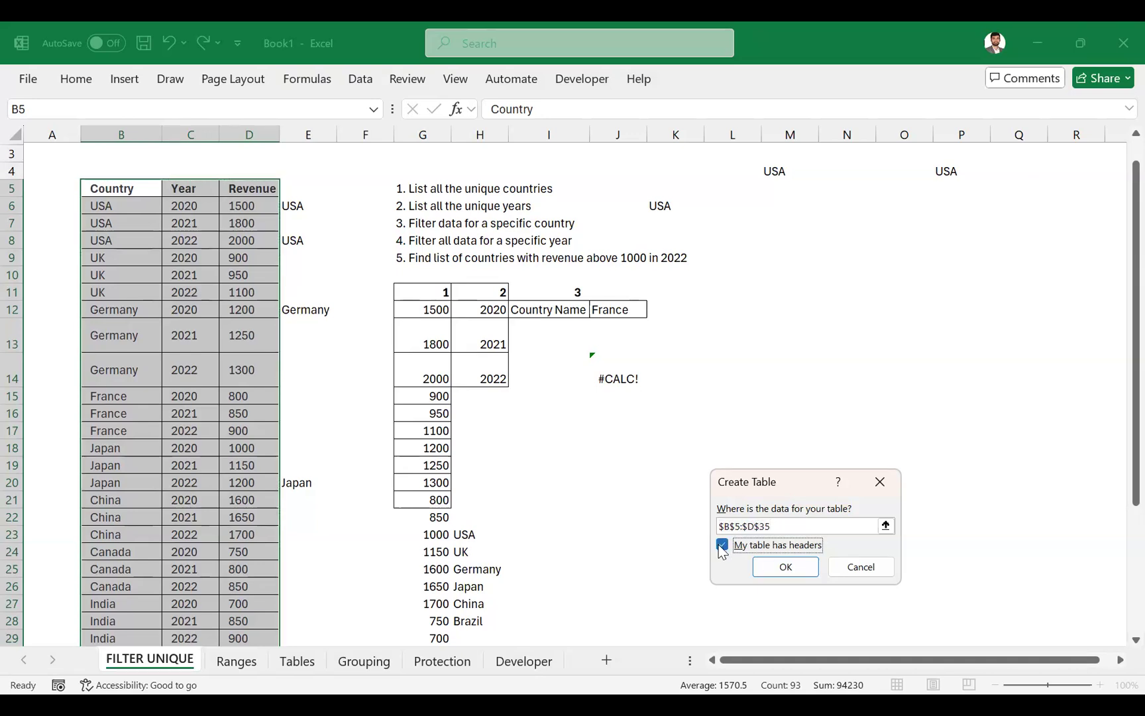
{"action": "left_click", "coordinate": [773, 570]}
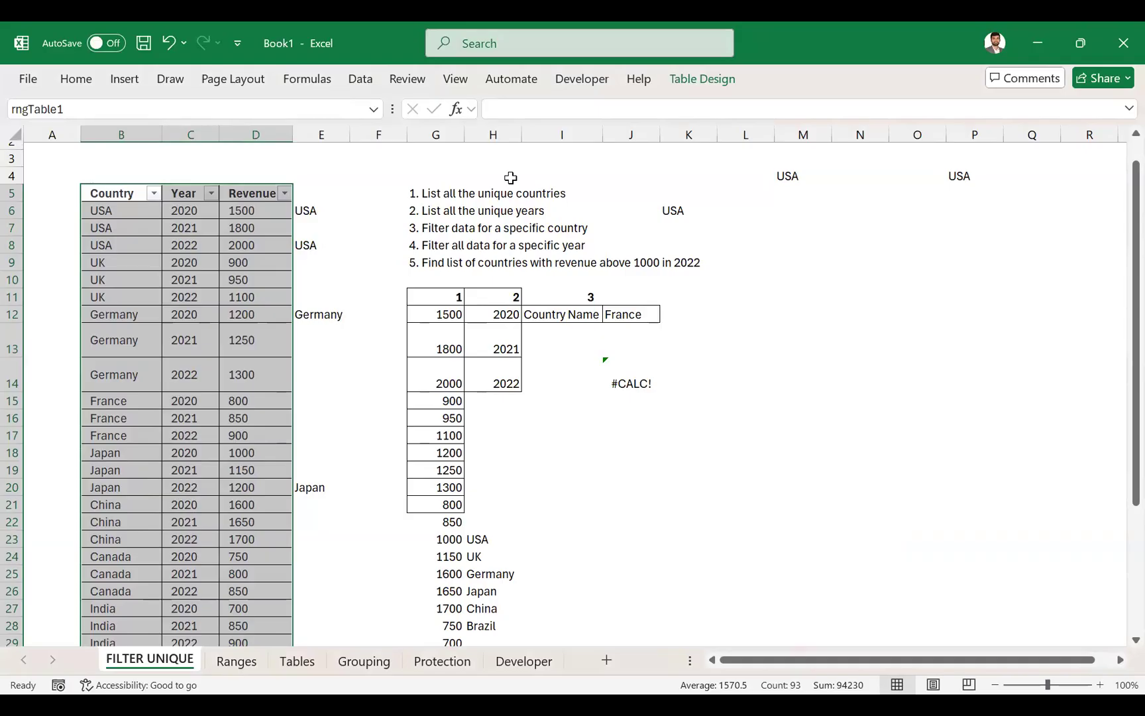
- Insert a slicer for the Country field of the new table on the FILTER UNIQUE sheet
{"action": "key", "text": "alt+Tab"}
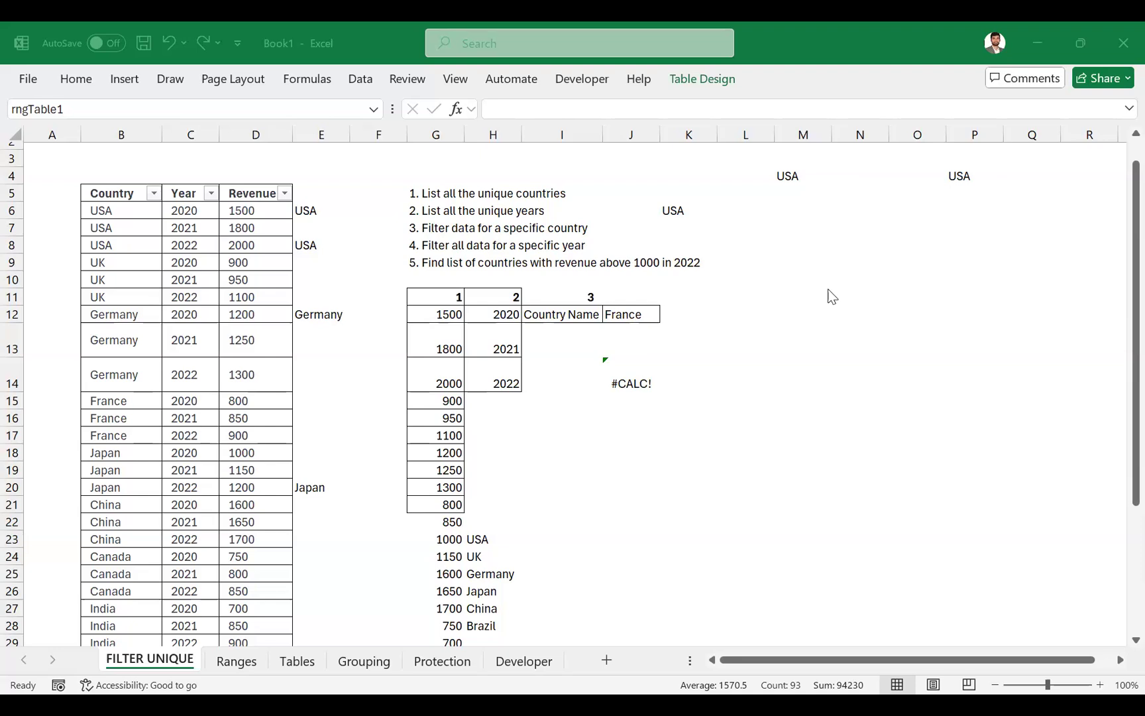
{"action": "left_click", "coordinate": [132, 224]}
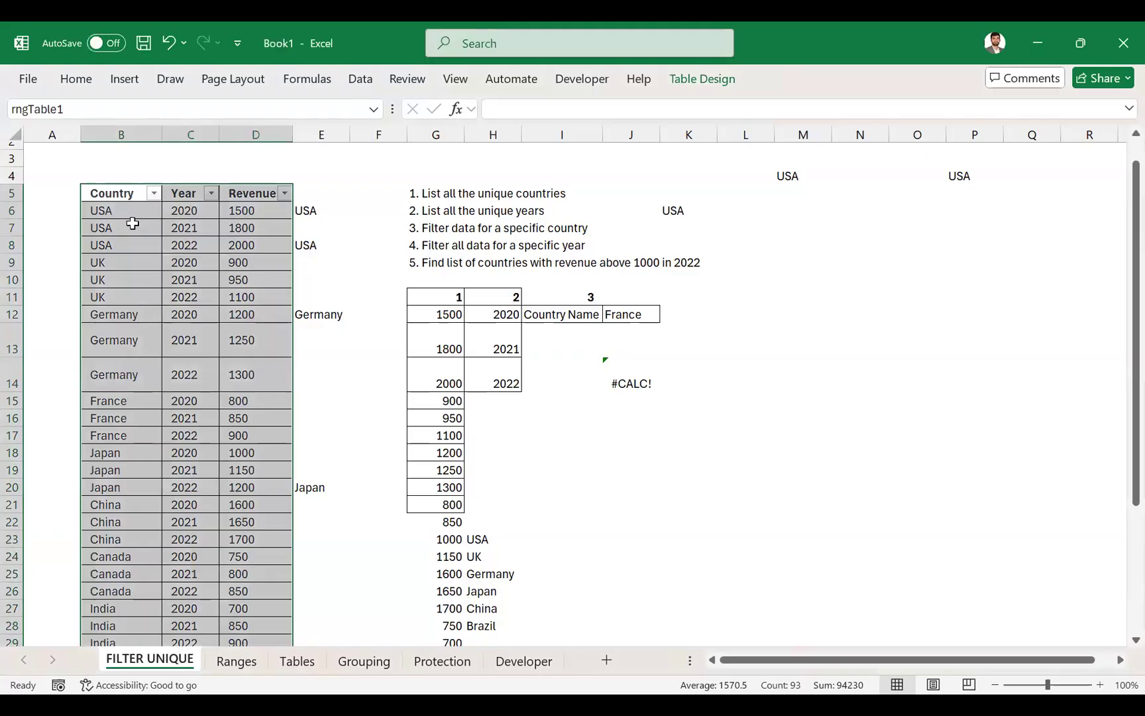
{"action": "left_click", "coordinate": [733, 77]}
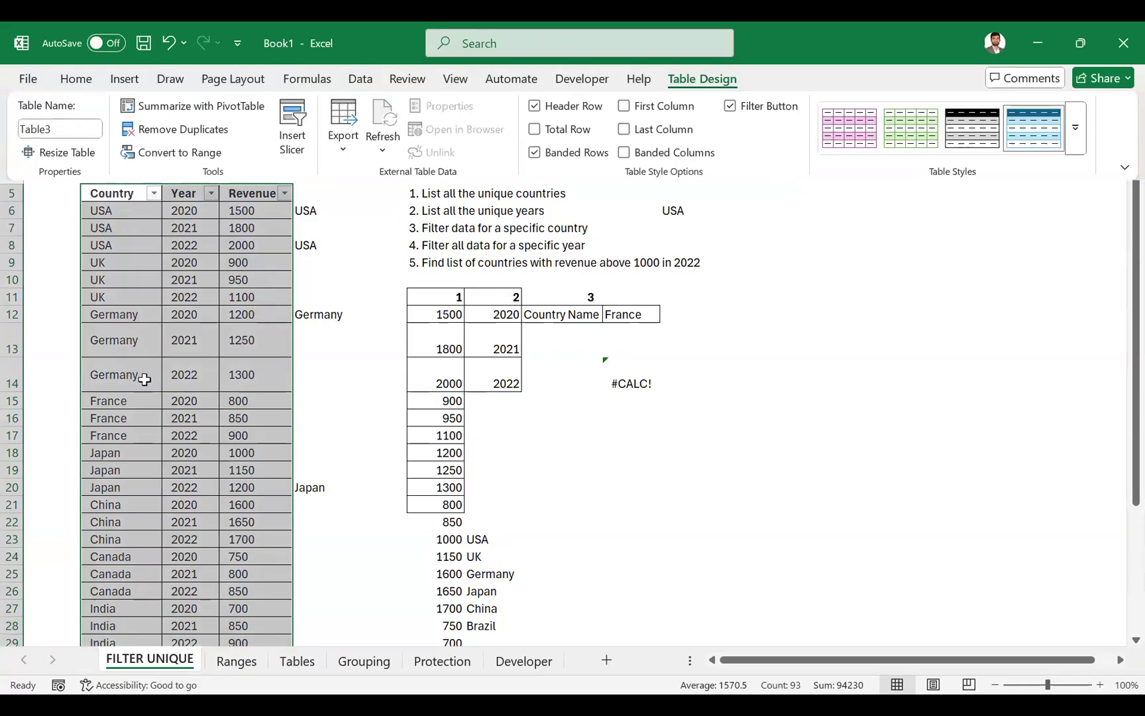
{"action": "left_click", "coordinate": [718, 82]}
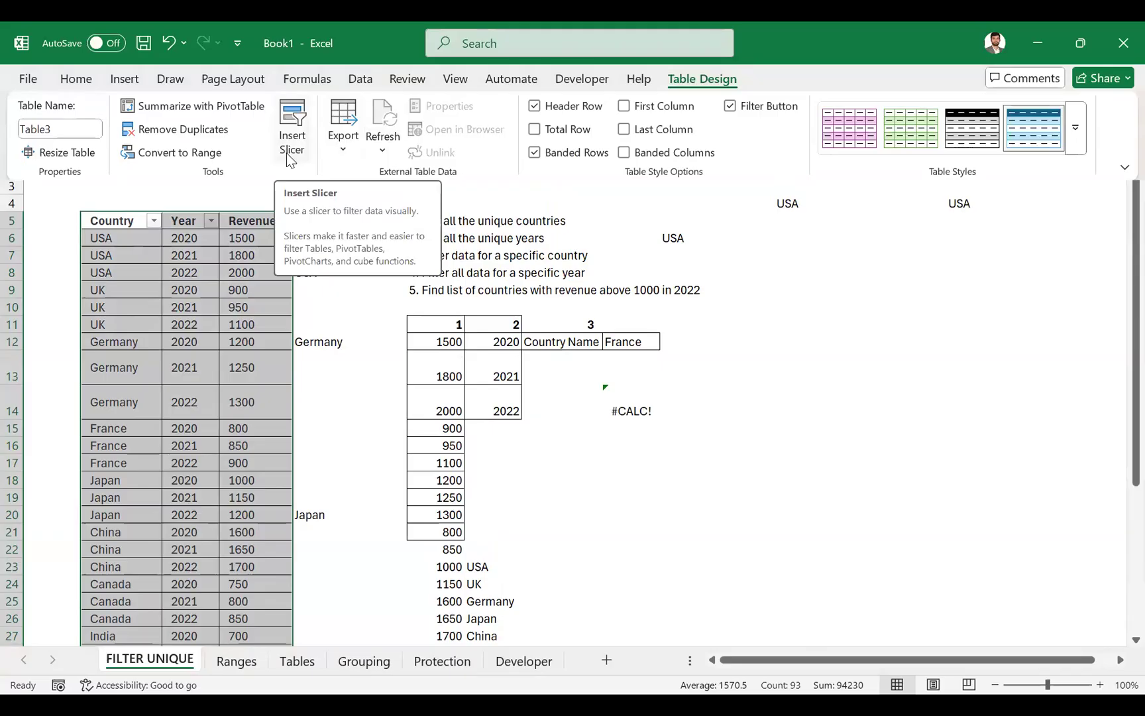
{"action": "left_click", "coordinate": [290, 159]}
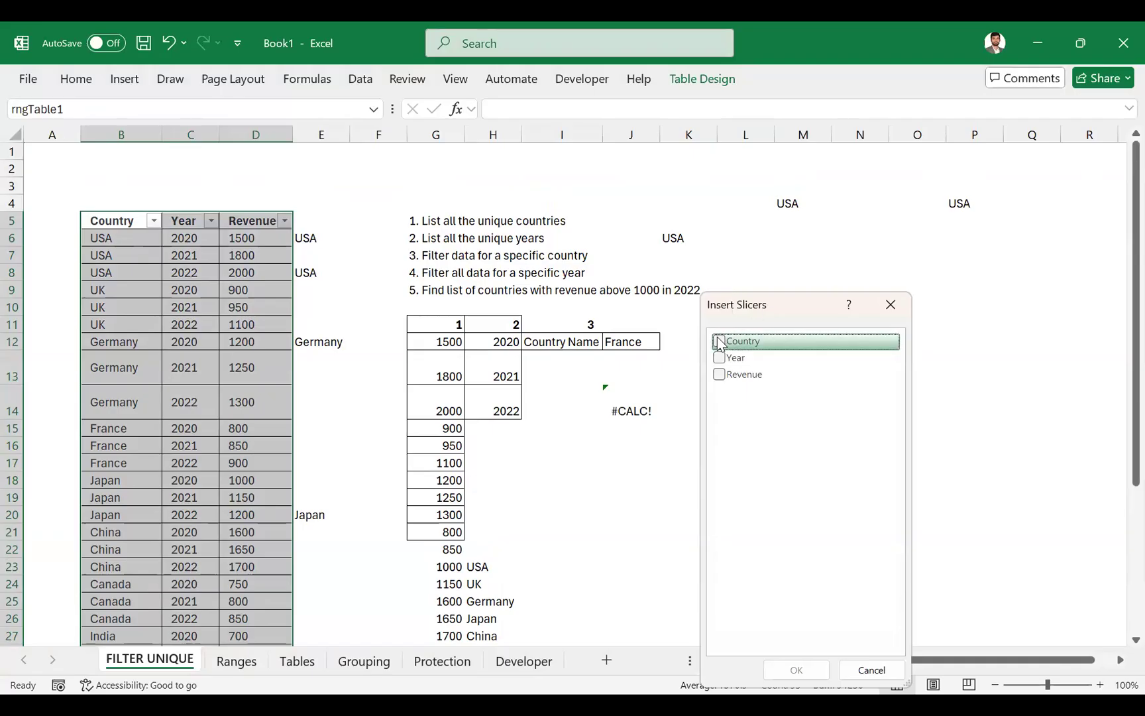
{"action": "left_click", "coordinate": [718, 341]}
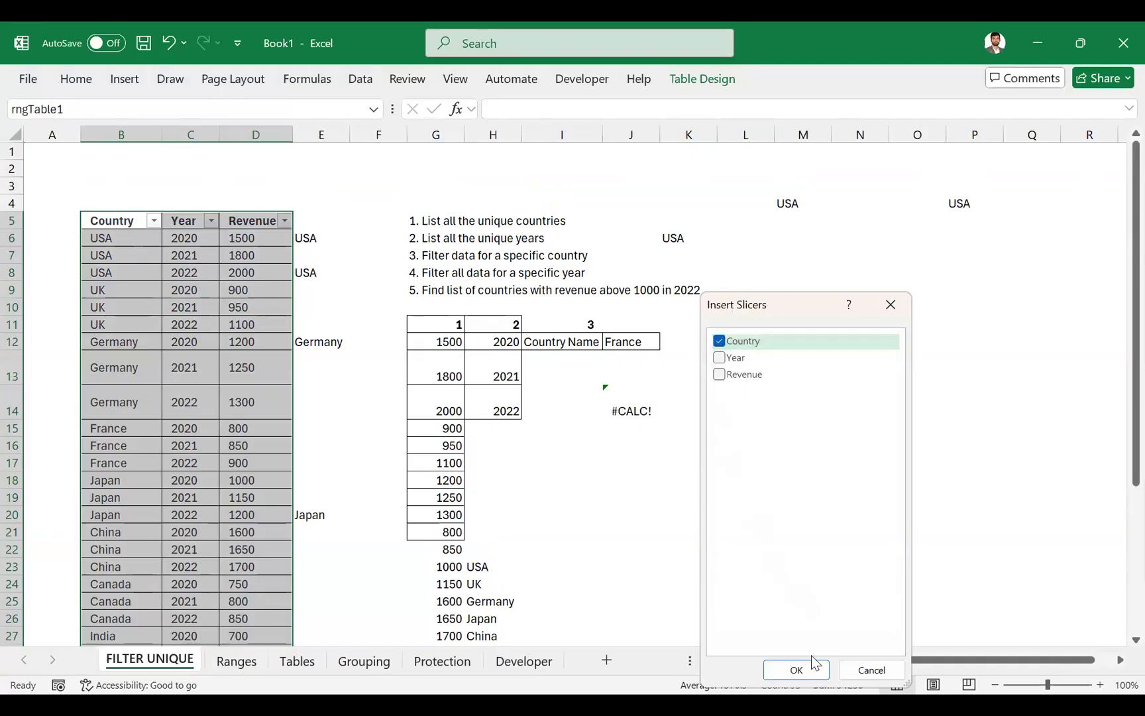
{"action": "left_click", "coordinate": [795, 670]}
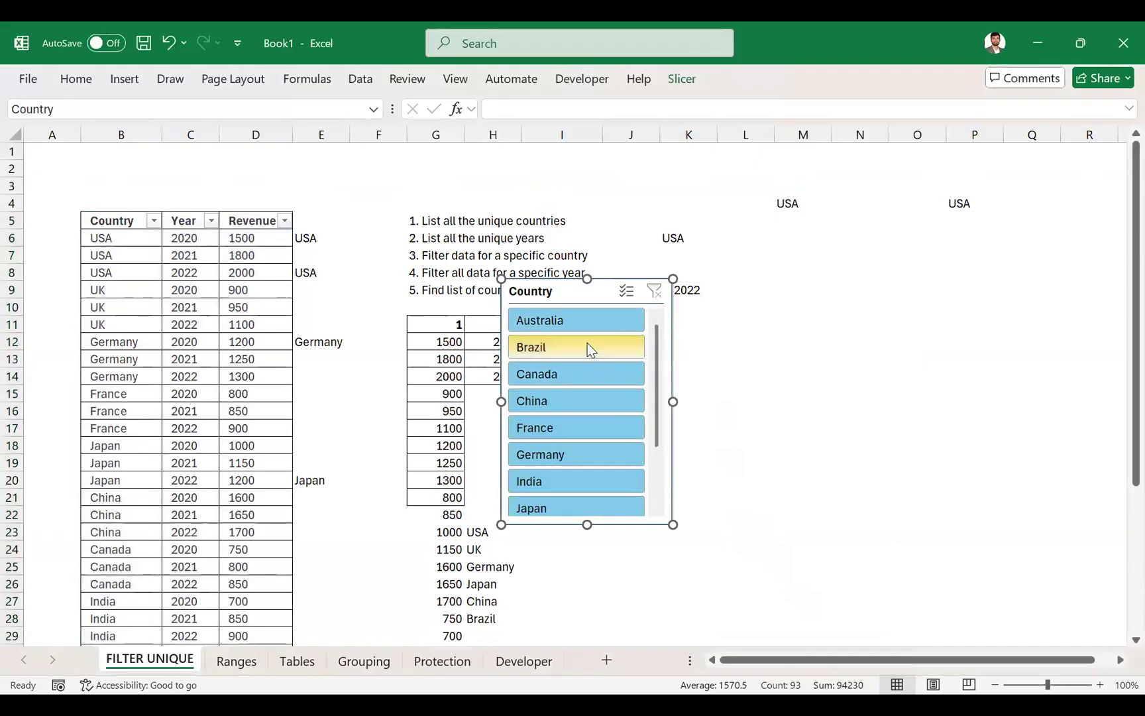
- Filter the table with the Country slicer by Australia, Brazil and Canada, one country at a time
{"action": "left_click", "coordinate": [606, 316]}
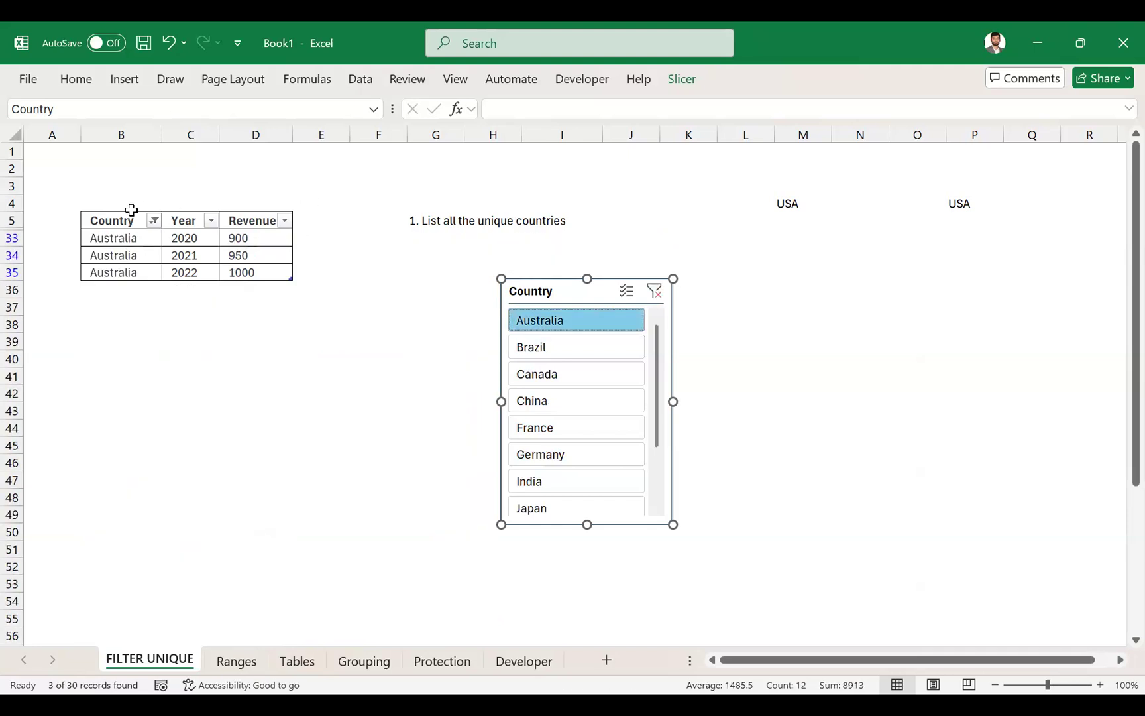
{"action": "left_click", "coordinate": [585, 347]}
{"action": "left_click", "coordinate": [546, 373]}
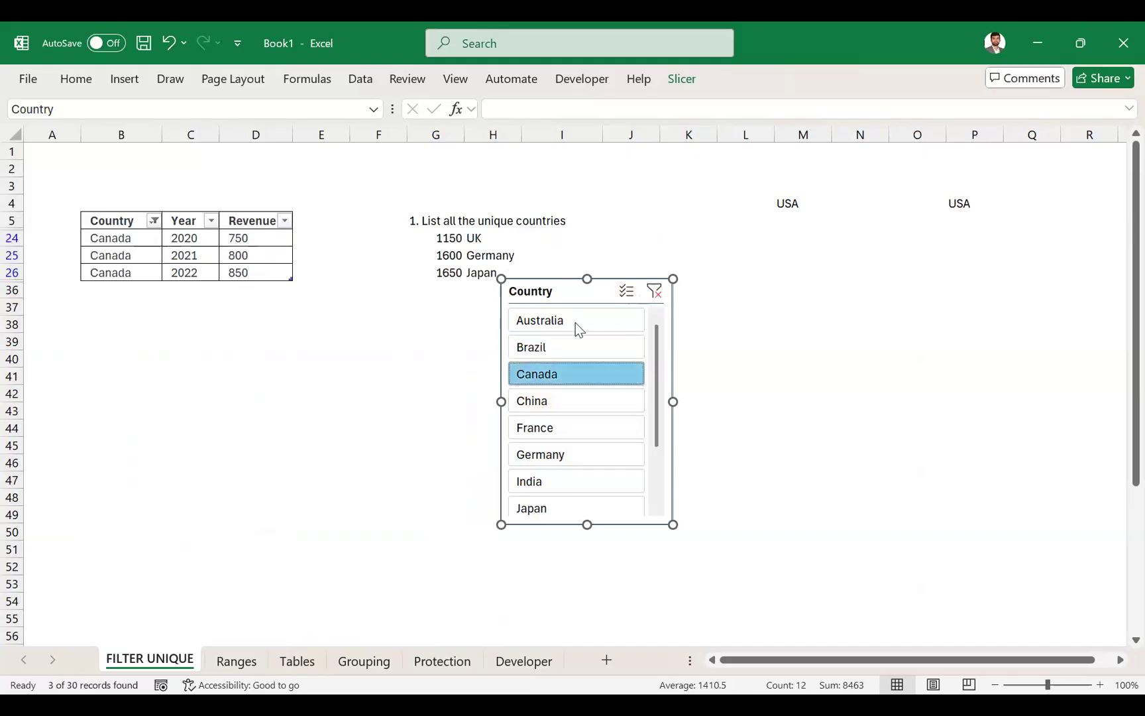
- Turn on multi-select in the Country slicer, add Brazil, China and France to the filter, and clear it again
{"action": "left_click", "coordinate": [625, 292]}
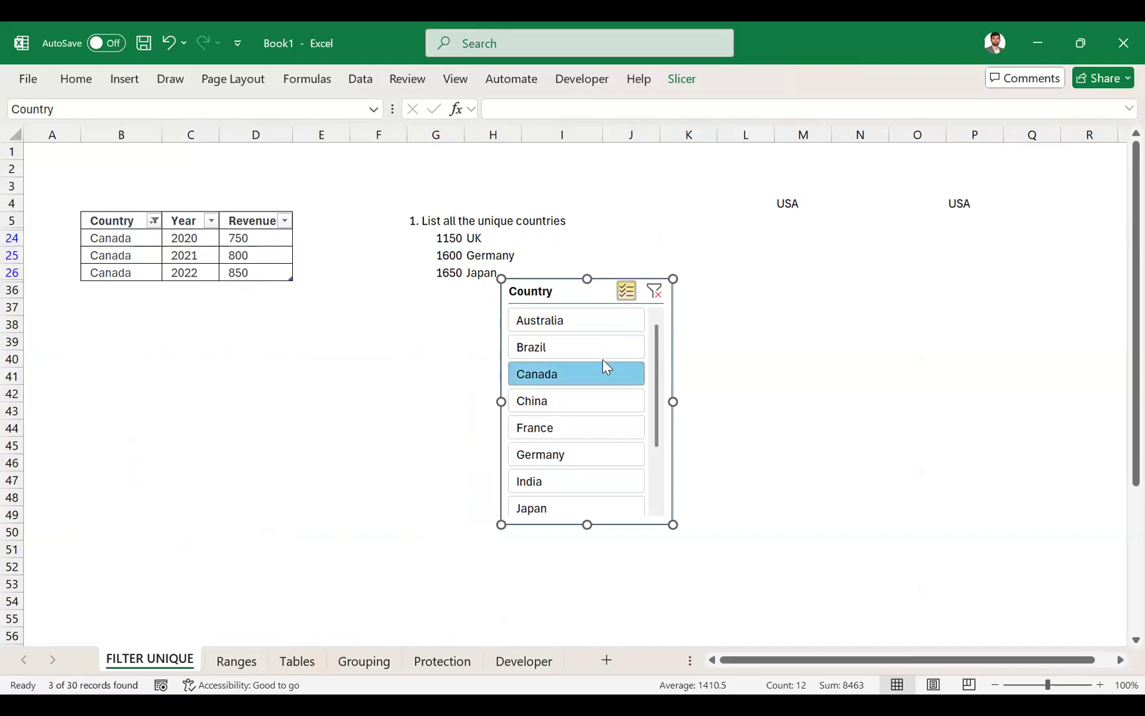
{"action": "left_click", "coordinate": [583, 351]}
{"action": "left_click", "coordinate": [580, 403]}
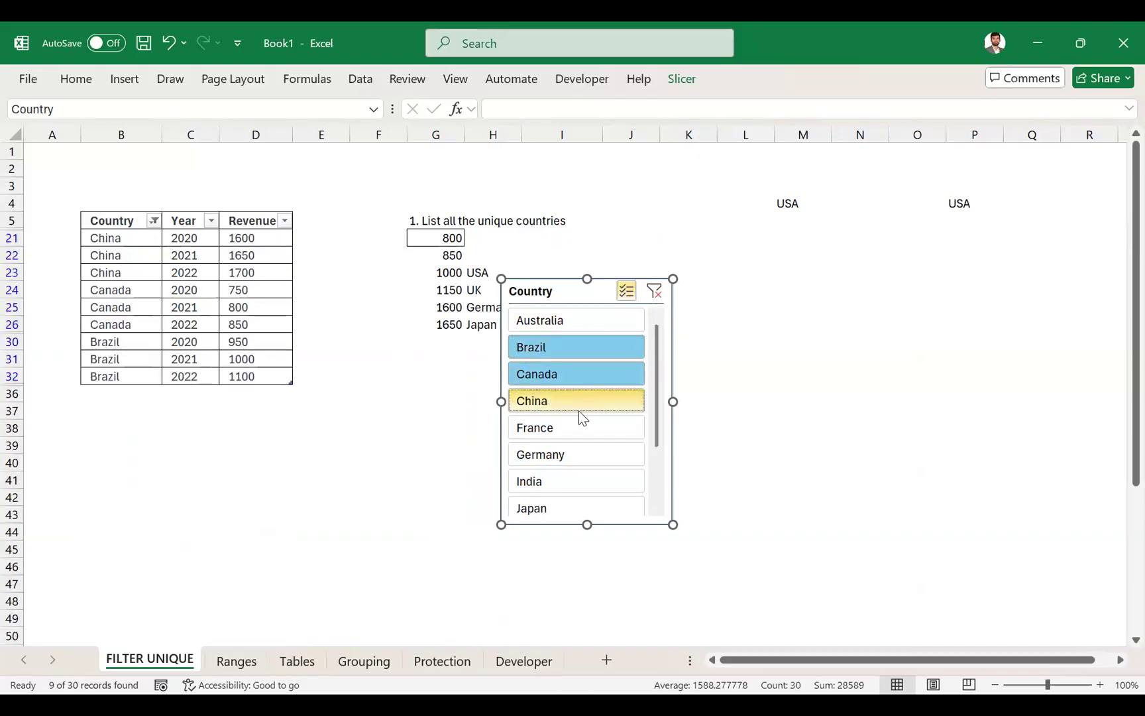
{"action": "left_click", "coordinate": [574, 418]}
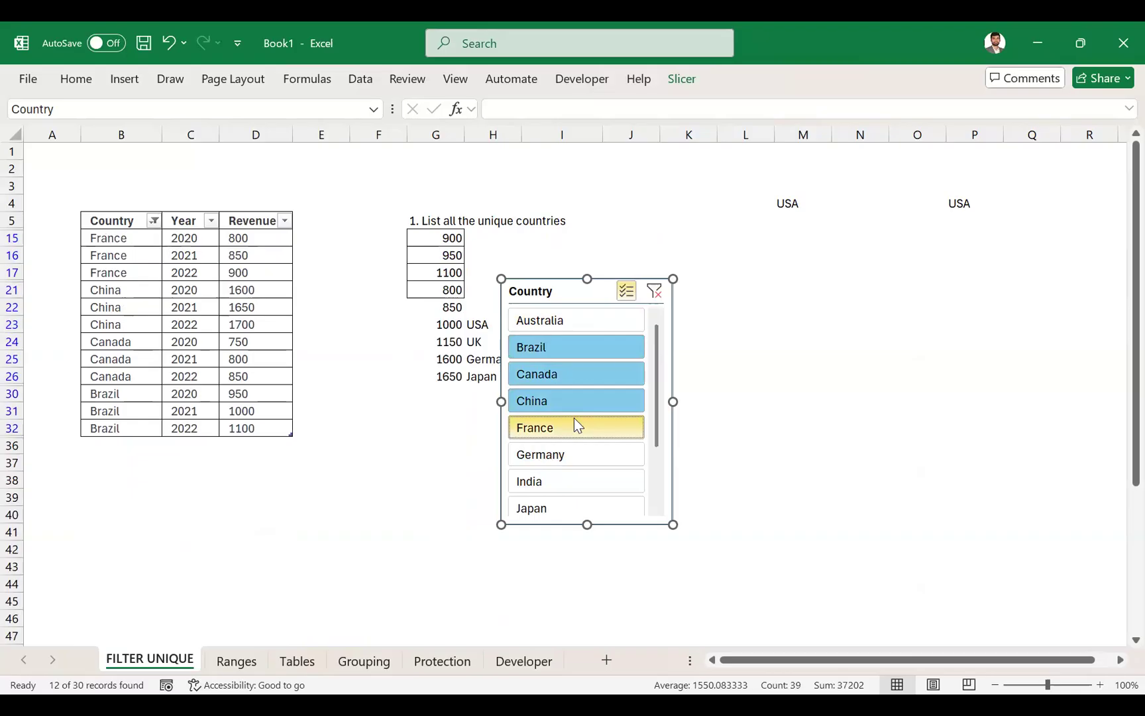
{"action": "left_click", "coordinate": [655, 296]}
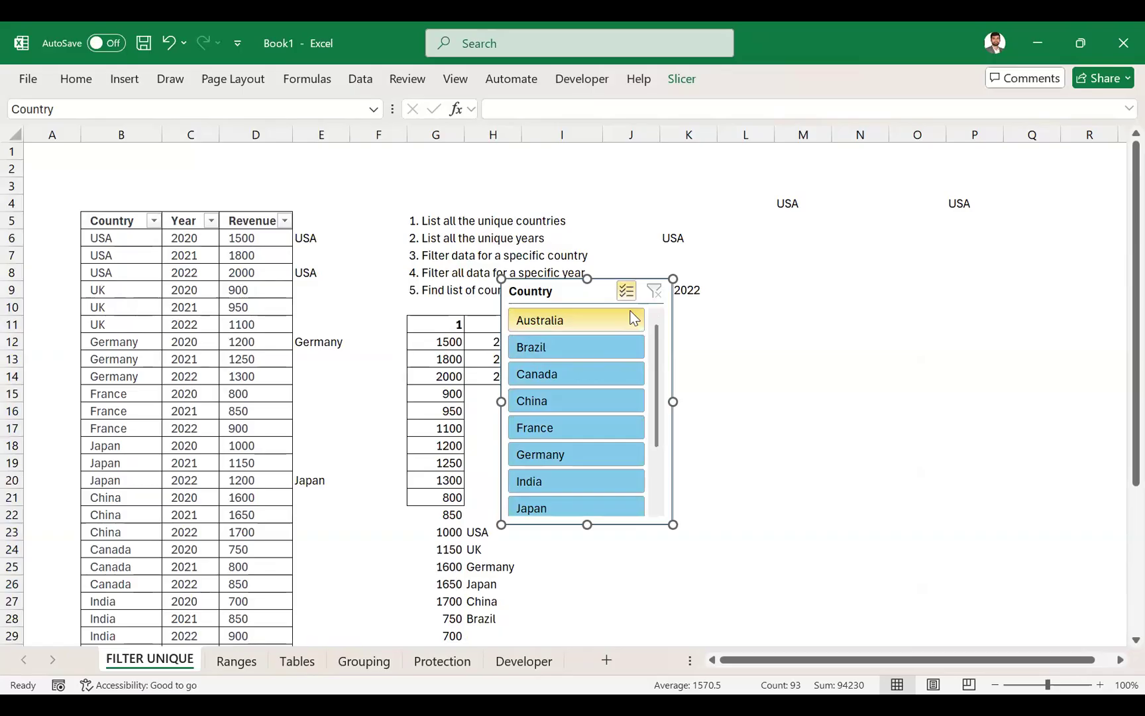
- Insert Year and Revenue slicers for the table and place them side by side next to the Country slicer
{"action": "left_click", "coordinate": [205, 289]}
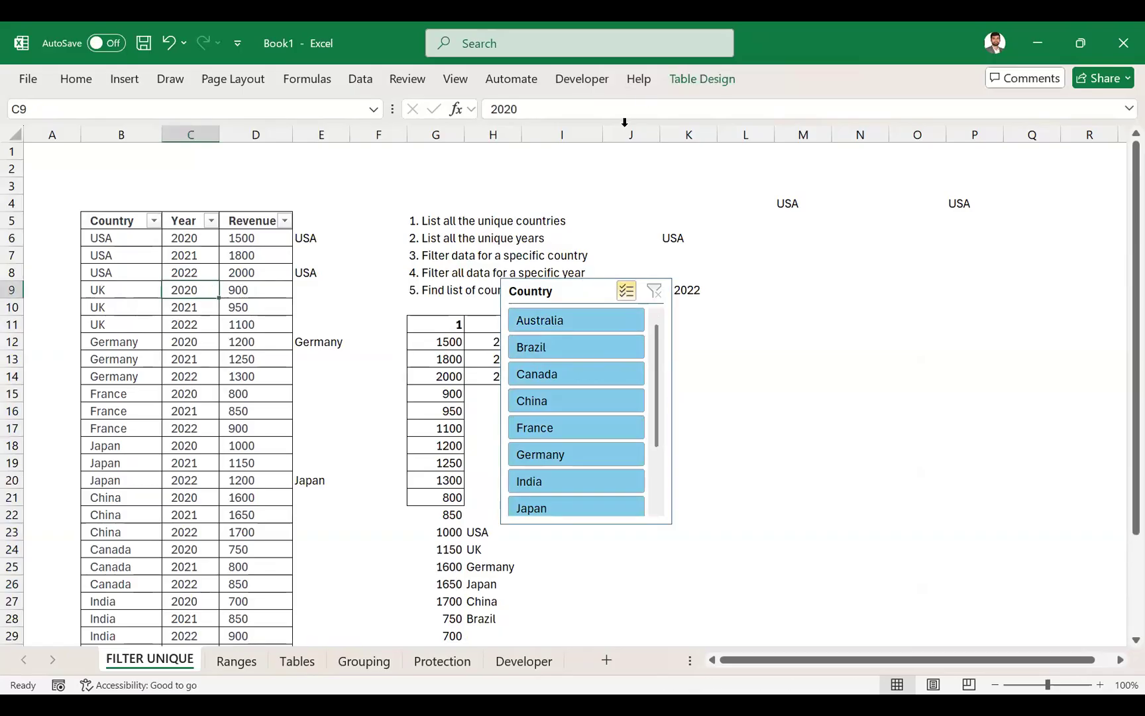
{"action": "left_click", "coordinate": [683, 81]}
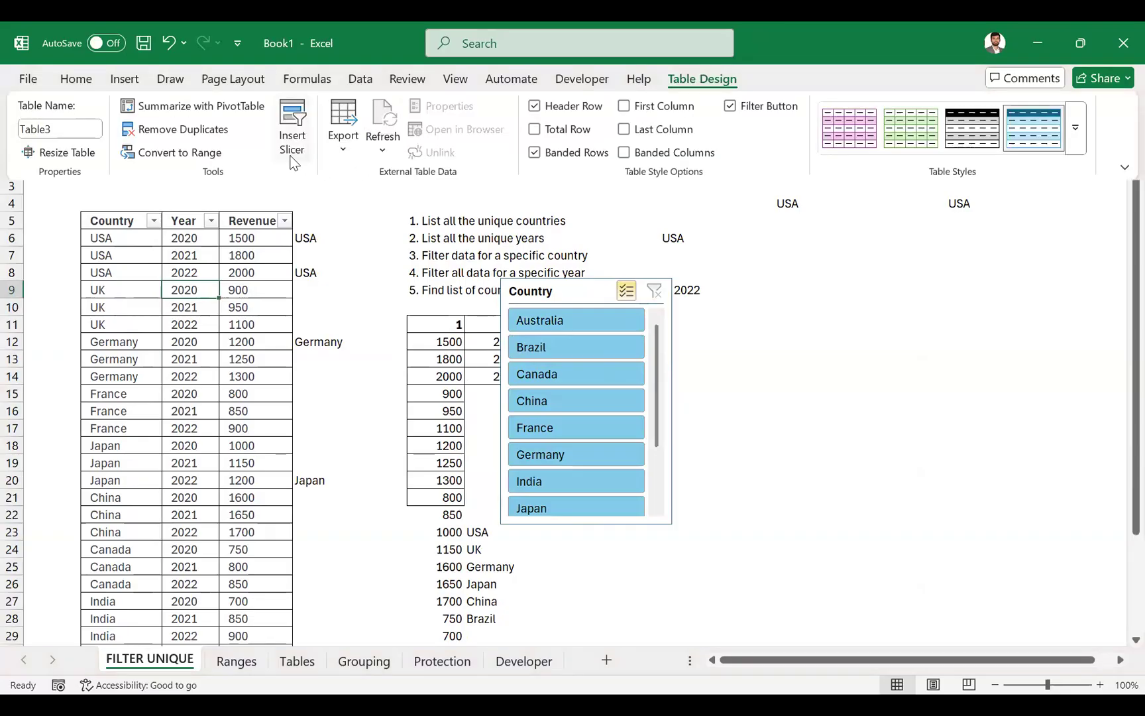
{"action": "left_click", "coordinate": [293, 159]}
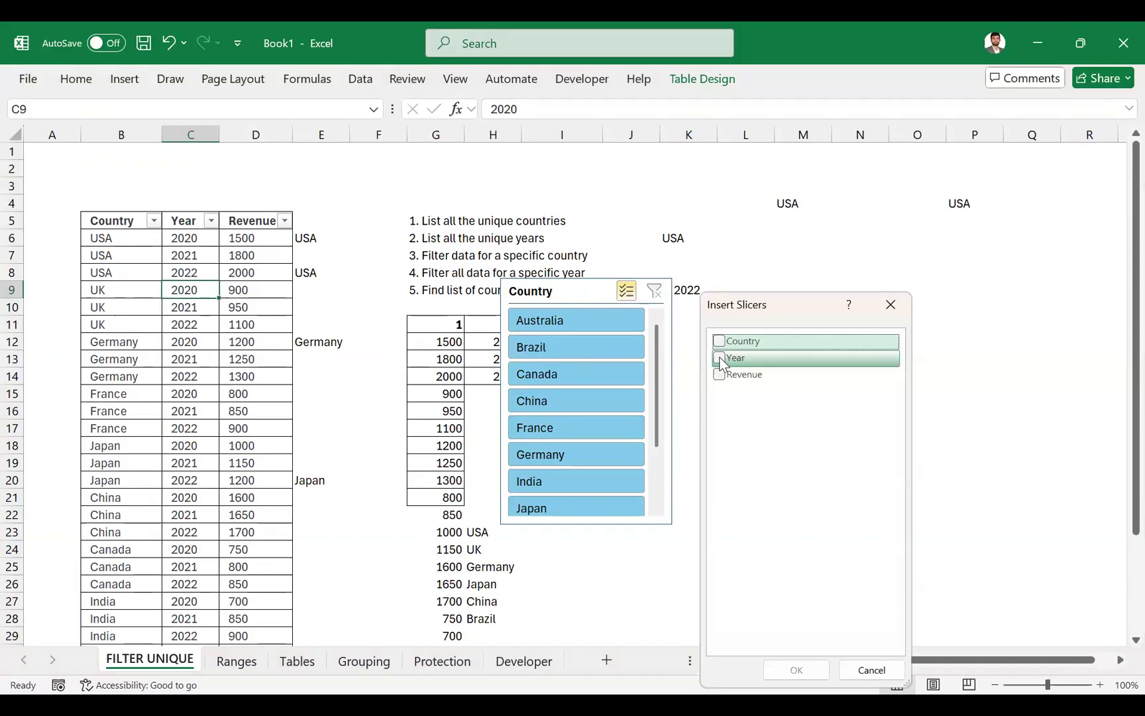
{"action": "left_click", "coordinate": [721, 360]}
{"action": "left_click", "coordinate": [721, 375]}
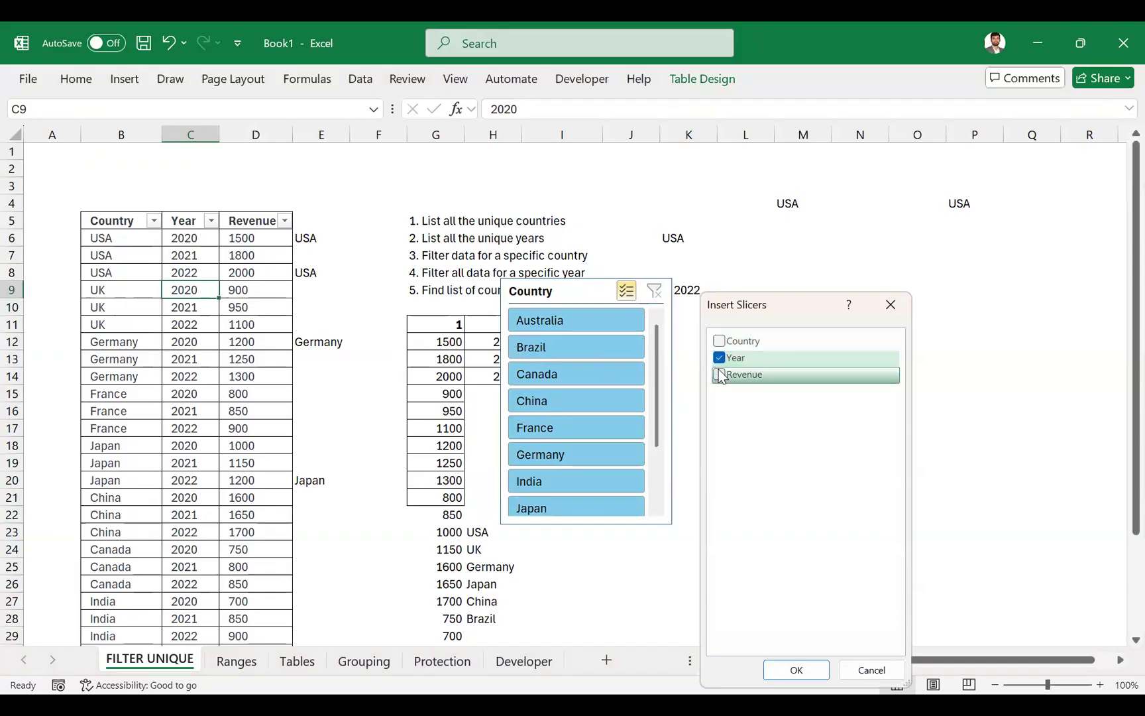
{"action": "left_click", "coordinate": [796, 670]}
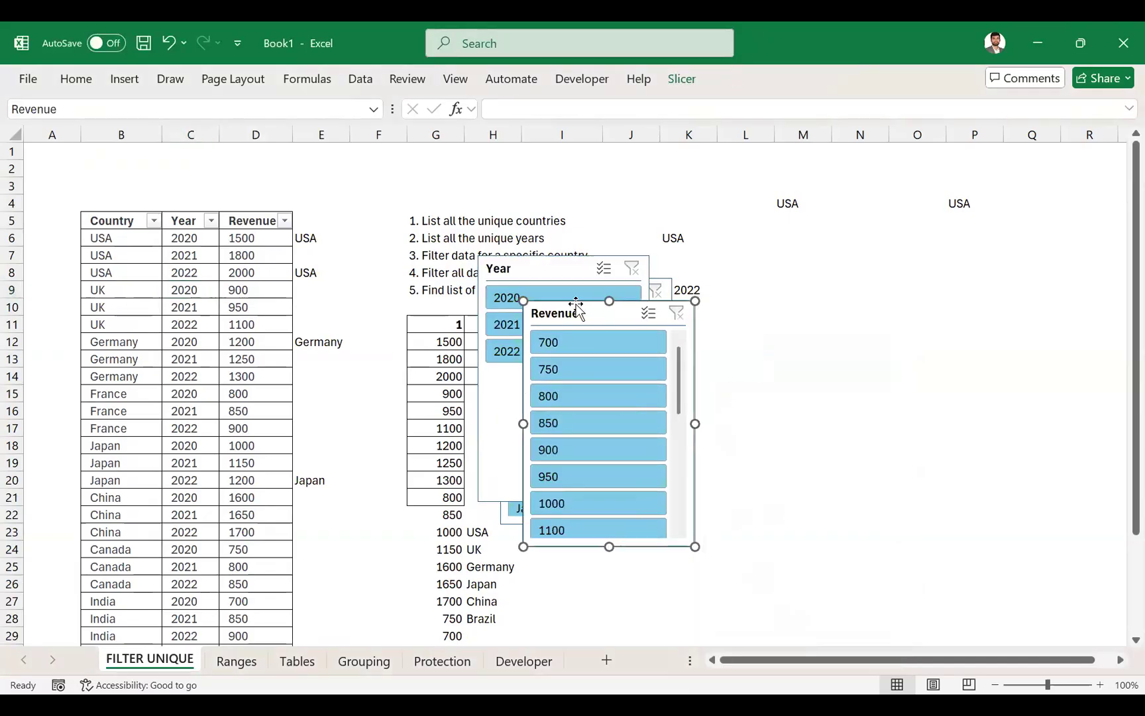
{"action": "left_click_drag", "start_coordinate": [554, 304], "coordinate": [756, 282]}
{"action": "left_click_drag", "start_coordinate": [534, 263], "coordinate": [966, 289]}
- Filter the table to the year 2020 and exclude Australia using the slicers
{"action": "left_click", "coordinate": [952, 329]}
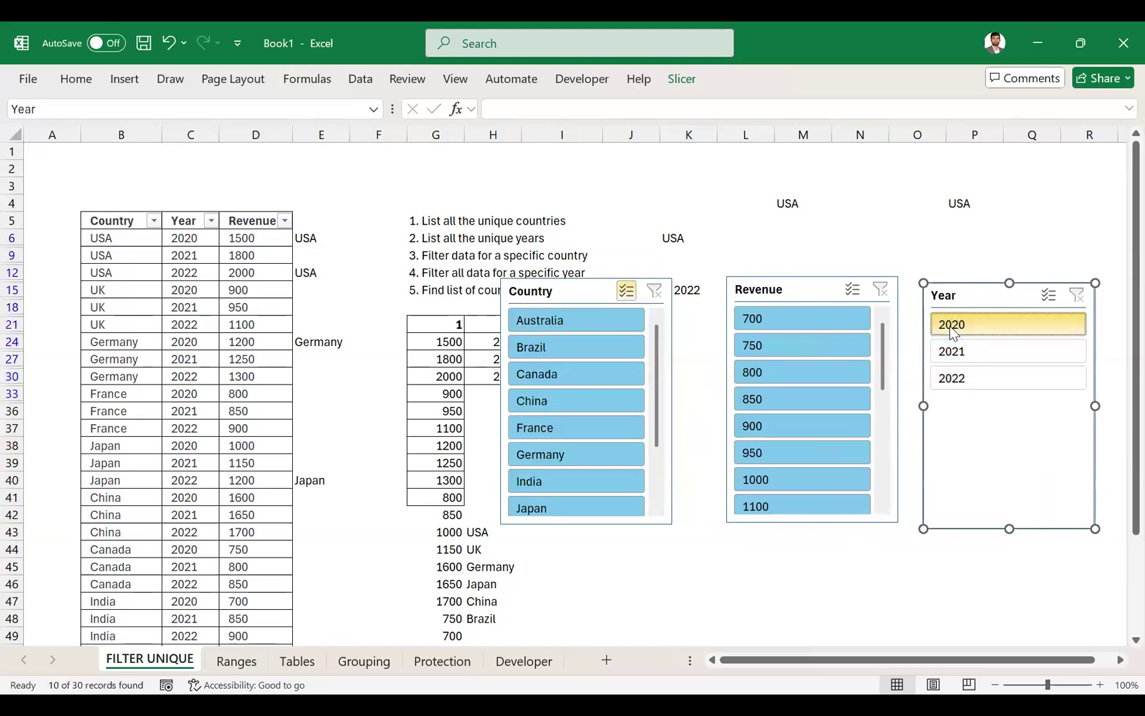
{"action": "left_click", "coordinate": [579, 321]}
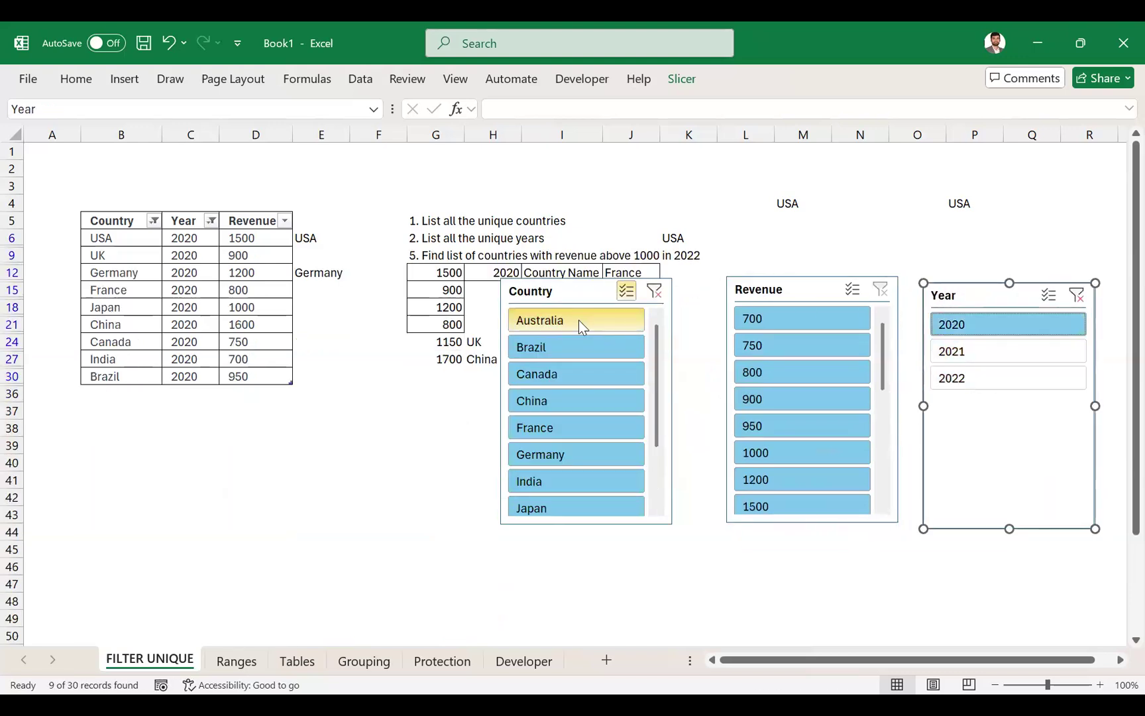
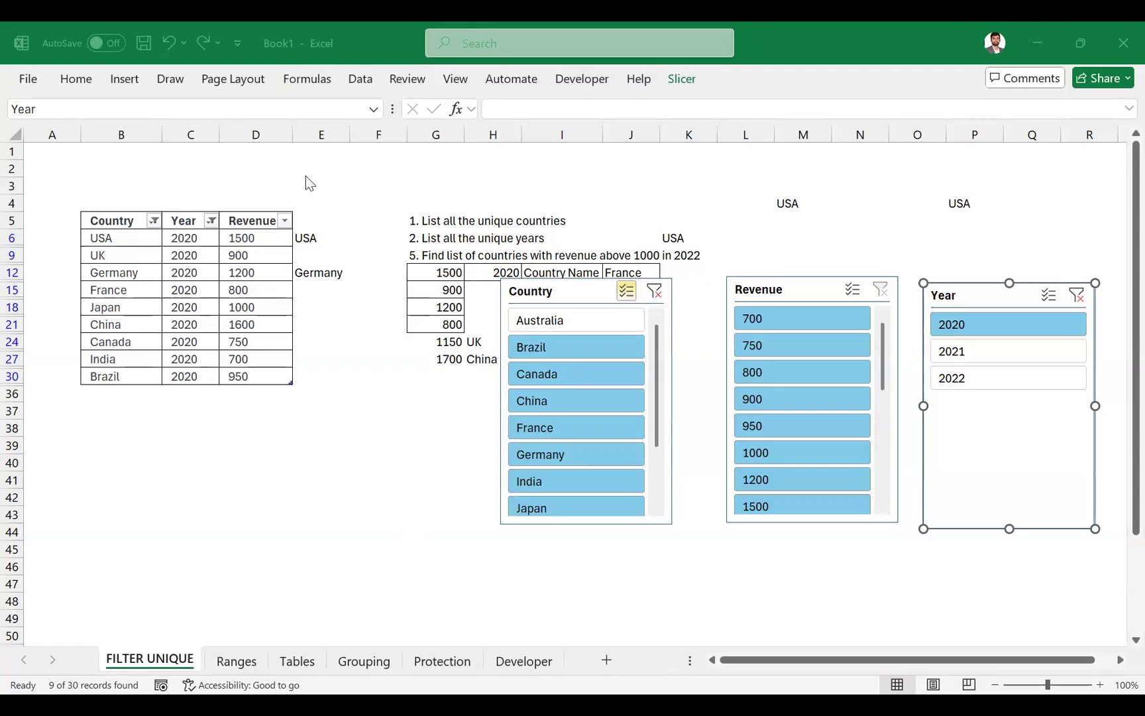
- Select the whole Country, Year and Revenue table and clear all its filters
{"action": "left_click", "coordinate": [124, 86]}
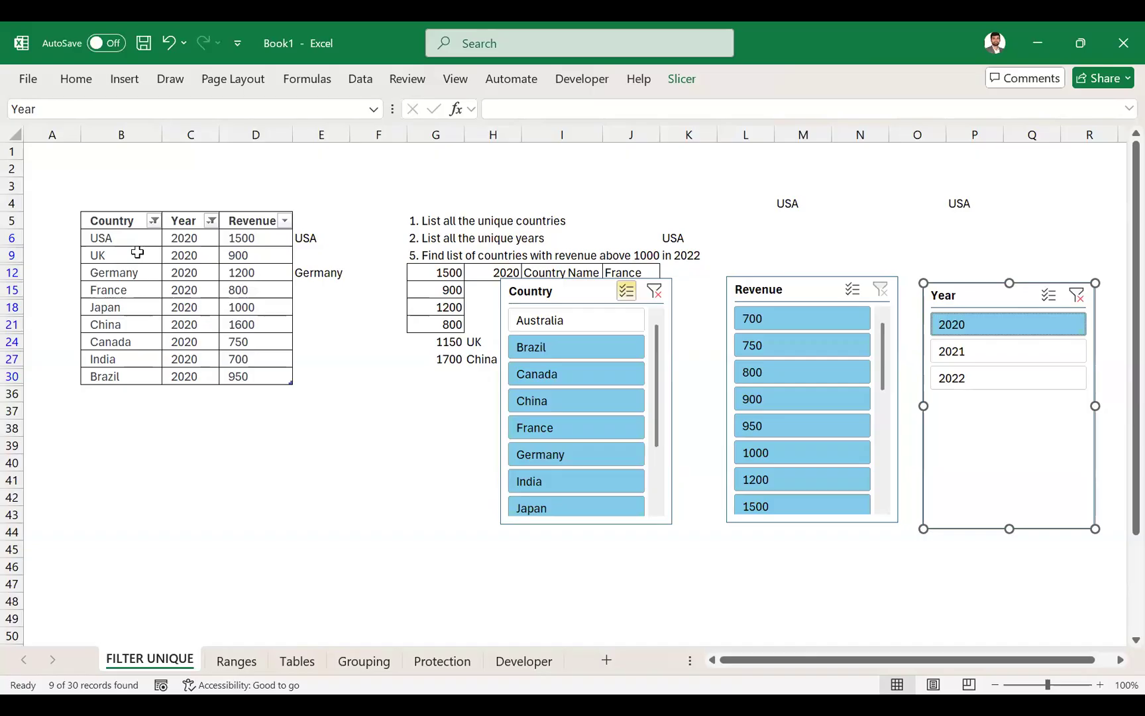
{"action": "left_click", "coordinate": [204, 155]}
{"action": "left_click", "coordinate": [201, 134]}
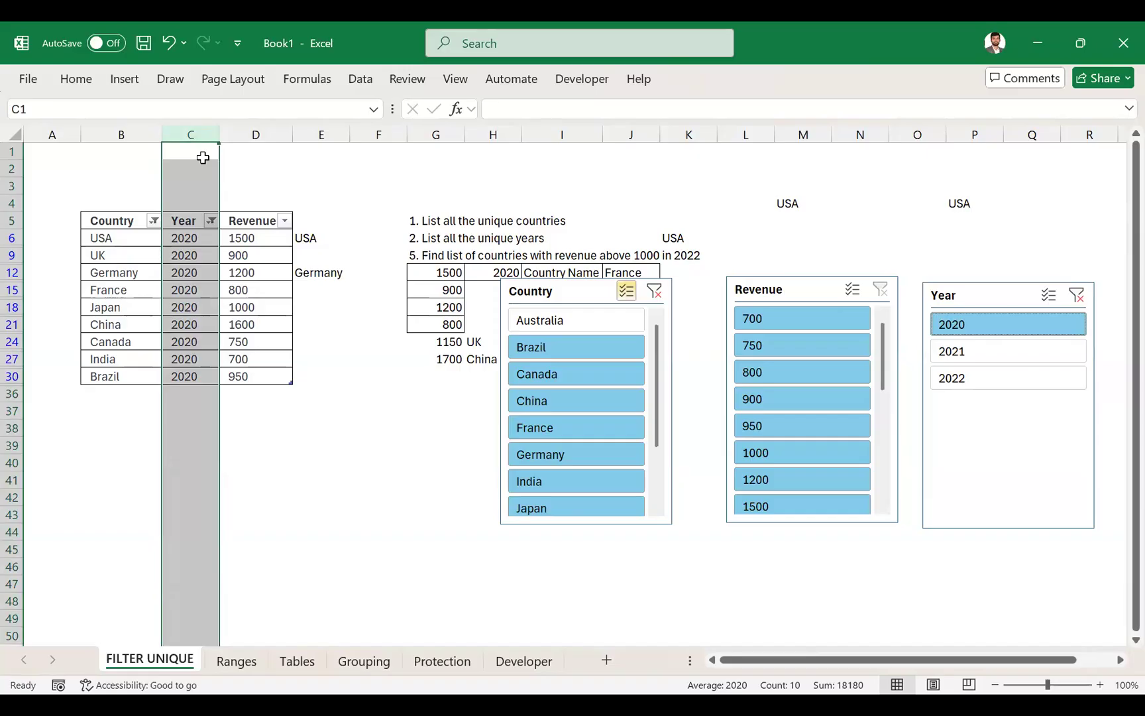
{"action": "key", "text": "Down"}
{"action": "key", "text": "Down"}
{"action": "key", "text": "Left"}
{"action": "key", "text": "Down"}
{"action": "key", "text": "Down"}
{"action": "key", "text": "Left"}
{"action": "key", "text": "Right"}
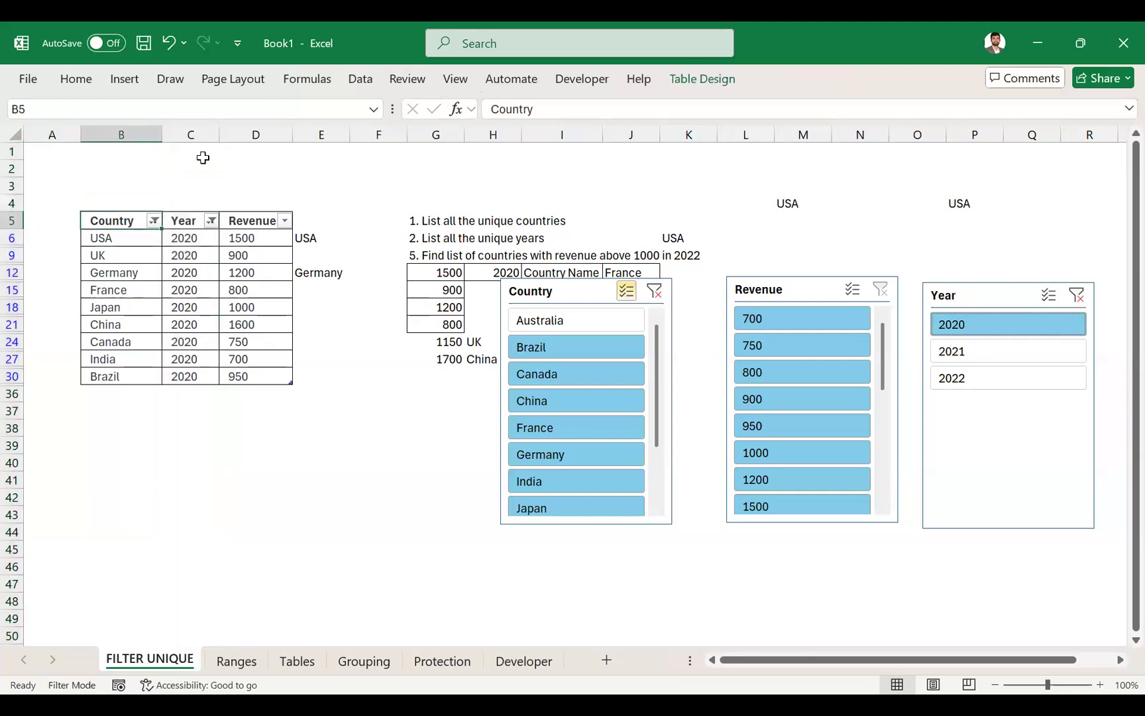
{"action": "key", "text": "ctrl+a"}
{"action": "key", "text": "alt"}
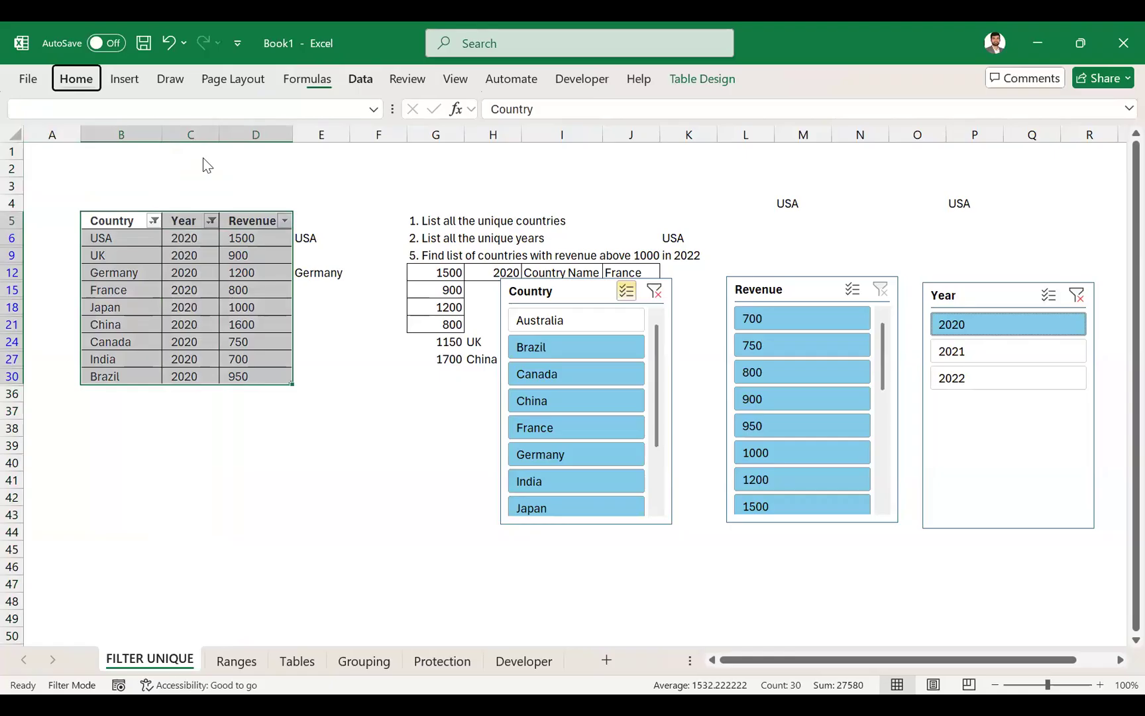
{"action": "key", "text": "a"}
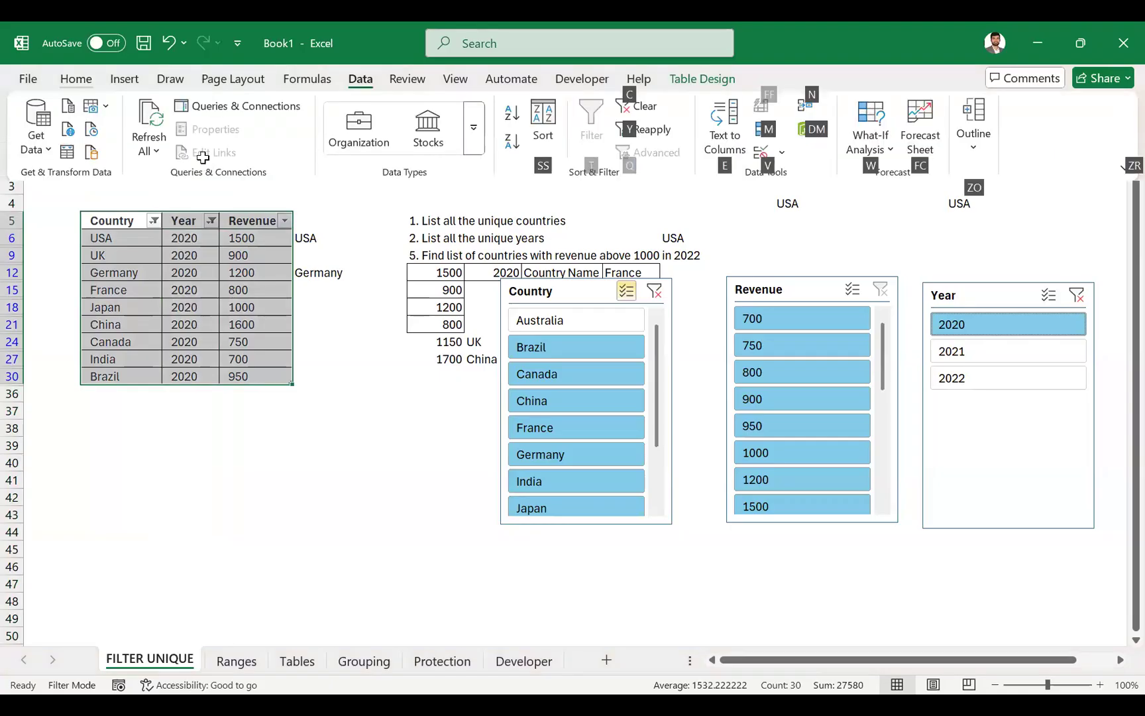
{"action": "key", "text": "c"}
{"action": "key", "text": "alt"}
{"action": "key", "text": "a"}
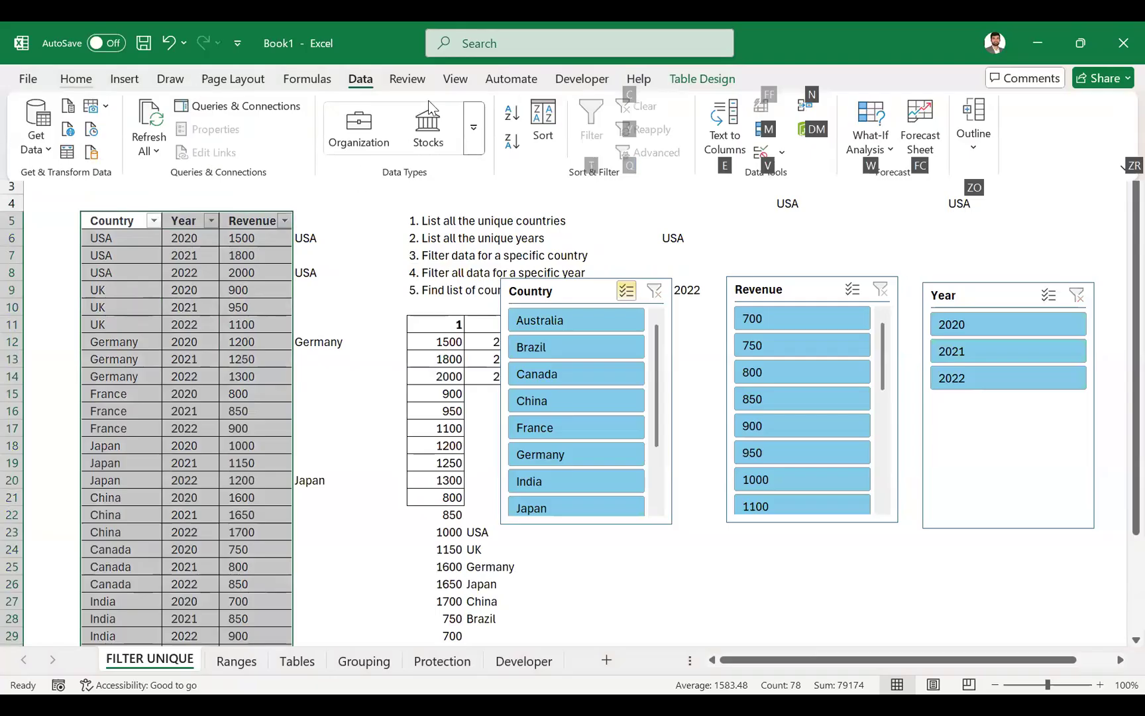
{"action": "key", "text": "Escape"}
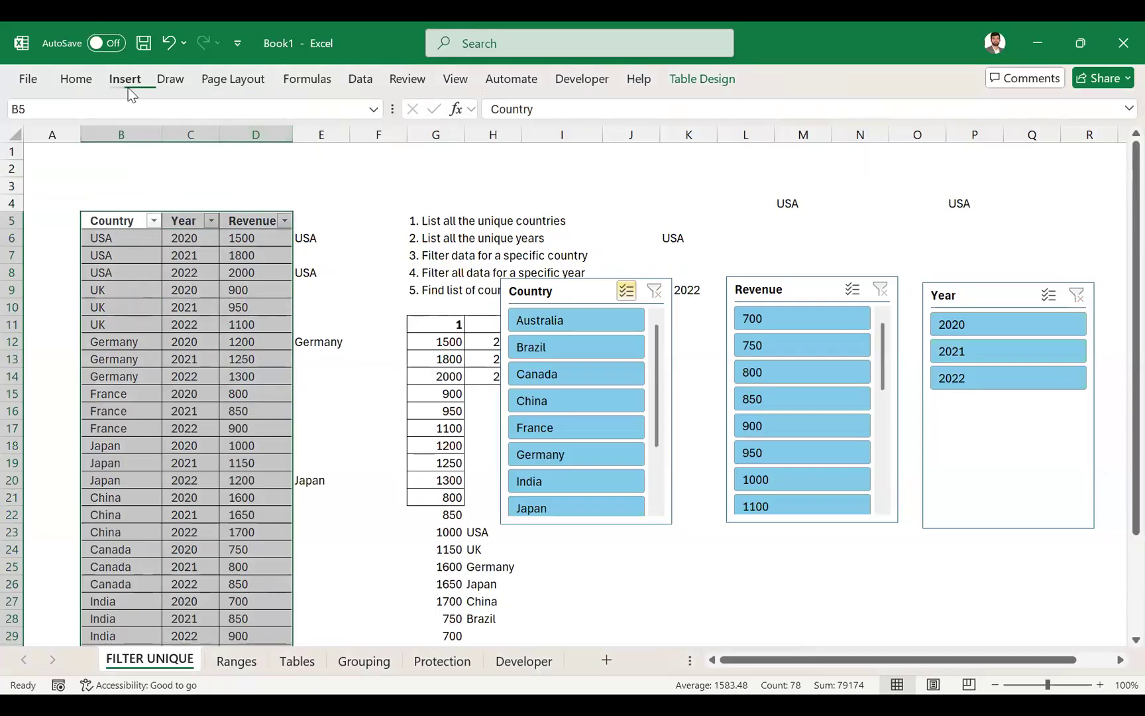
- Create a PivotTable from the table on a new worksheet
{"action": "left_click", "coordinate": [127, 79]}
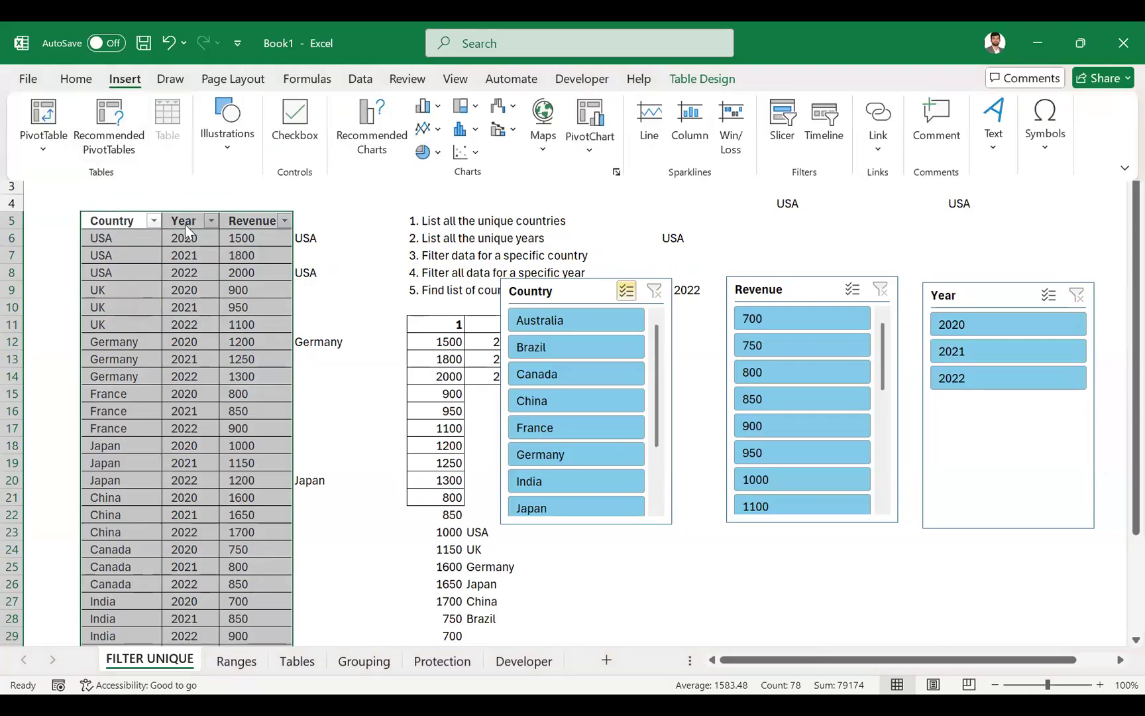
{"action": "left_click", "coordinate": [41, 148]}
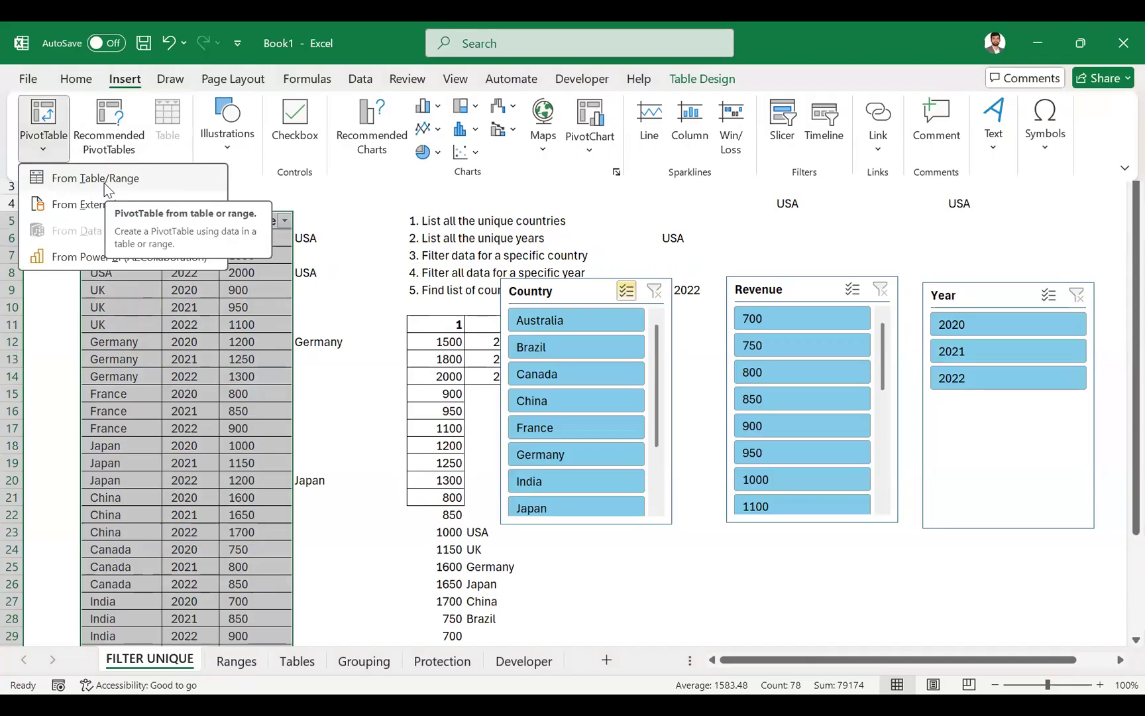
{"action": "left_click", "coordinate": [101, 179]}
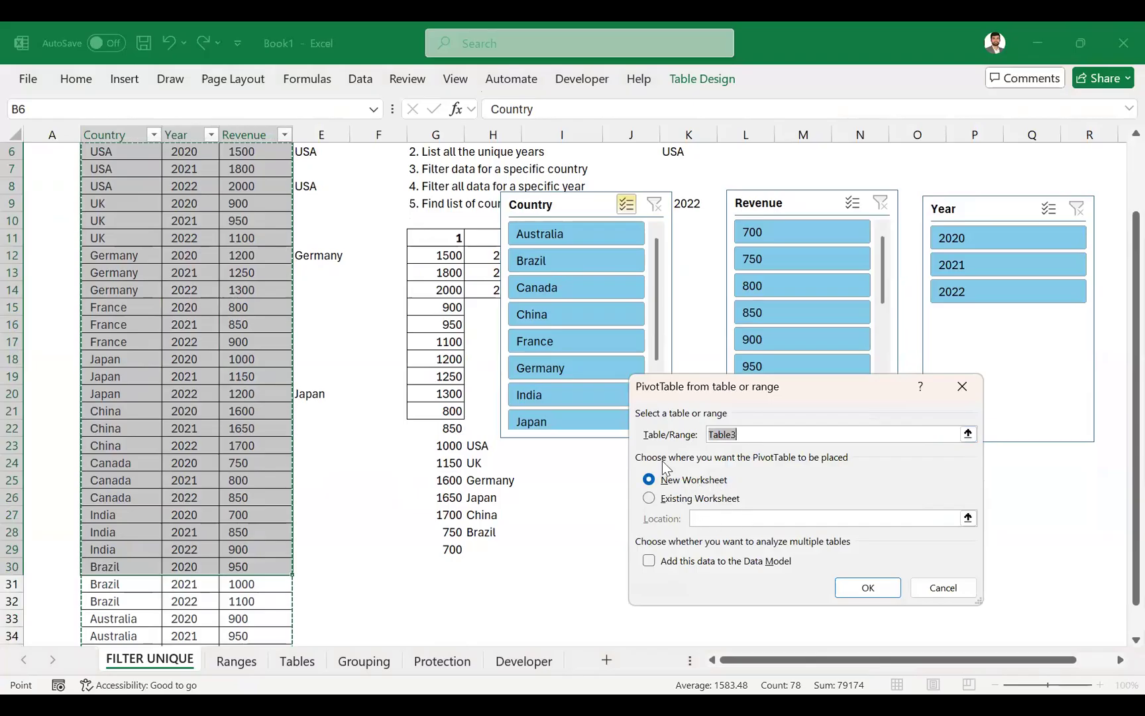
{"action": "left_click", "coordinate": [868, 588]}
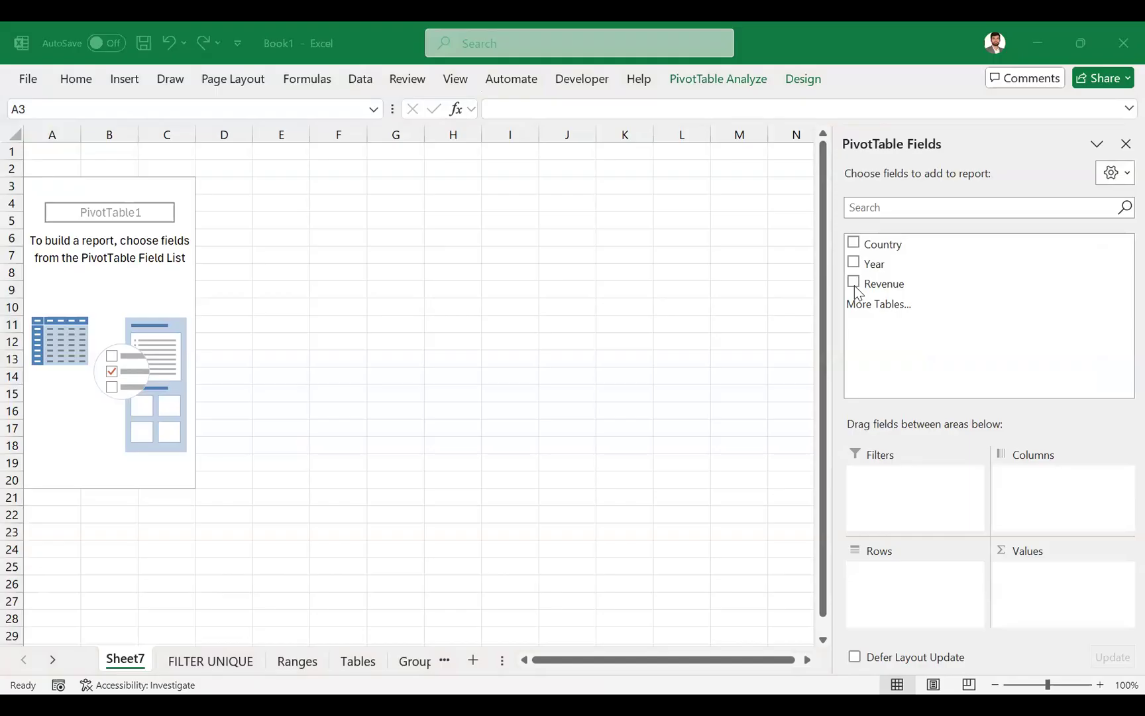
- Build the PivotTable with Revenue summed as values, Year in the columns and Country in the rows
{"action": "left_click", "coordinate": [853, 281]}
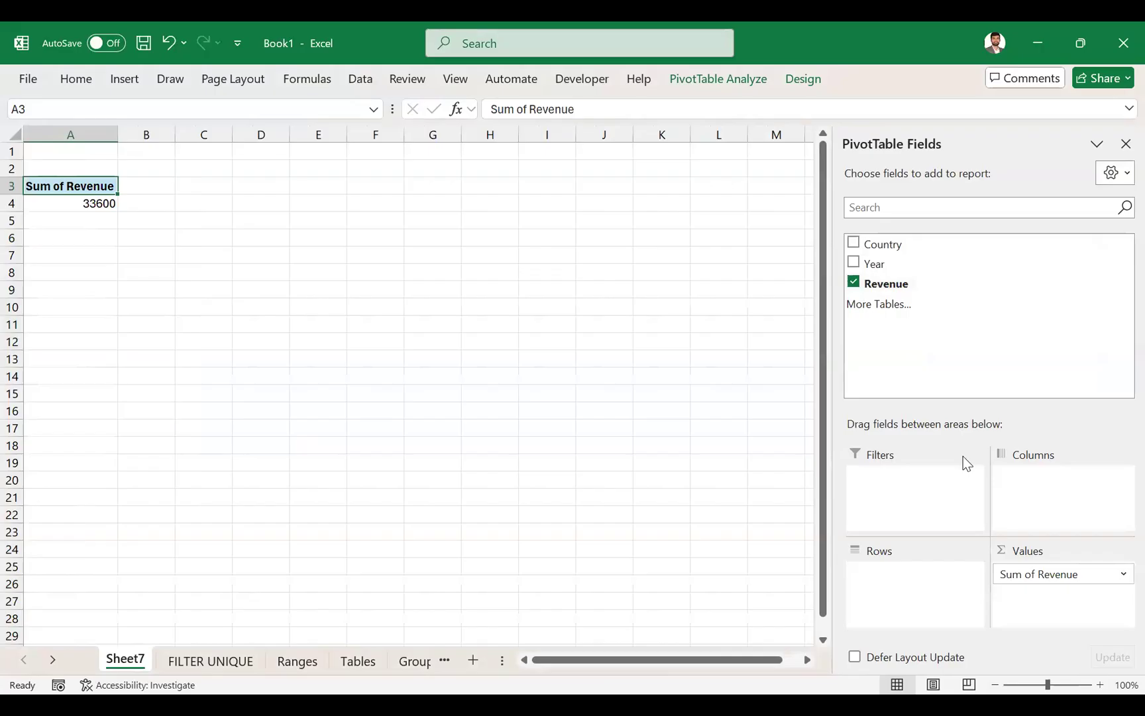
{"action": "left_click_drag", "start_coordinate": [856, 267], "coordinate": [1061, 490]}
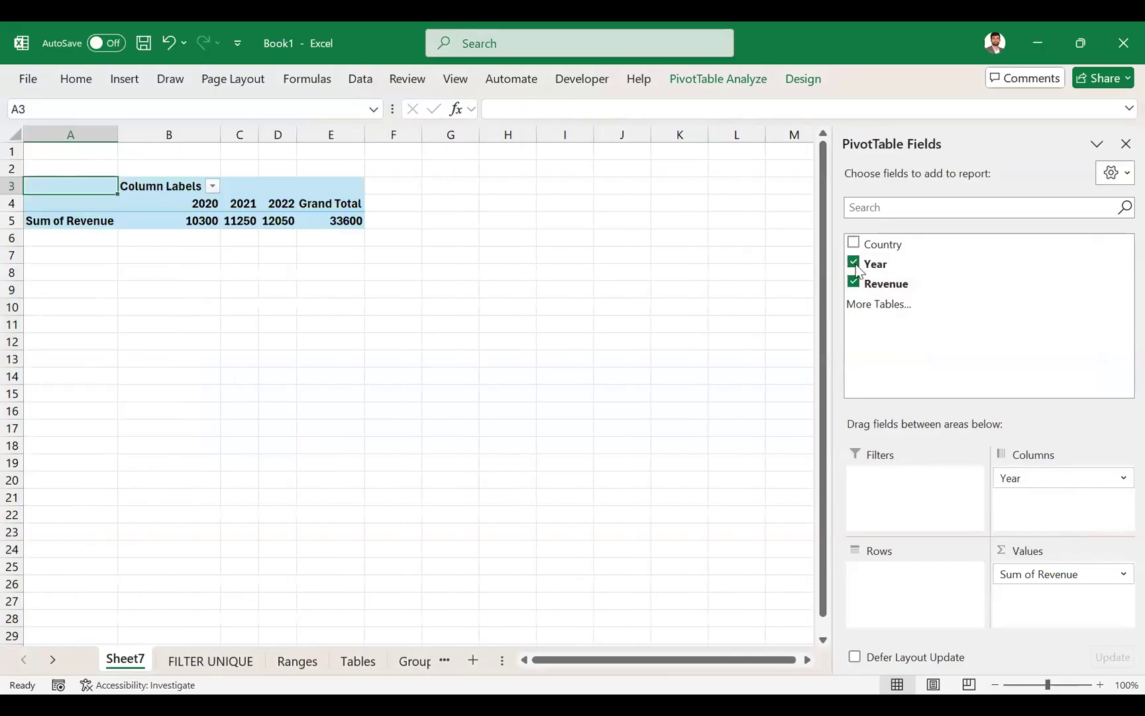
{"action": "left_click_drag", "start_coordinate": [854, 254], "coordinate": [896, 591]}
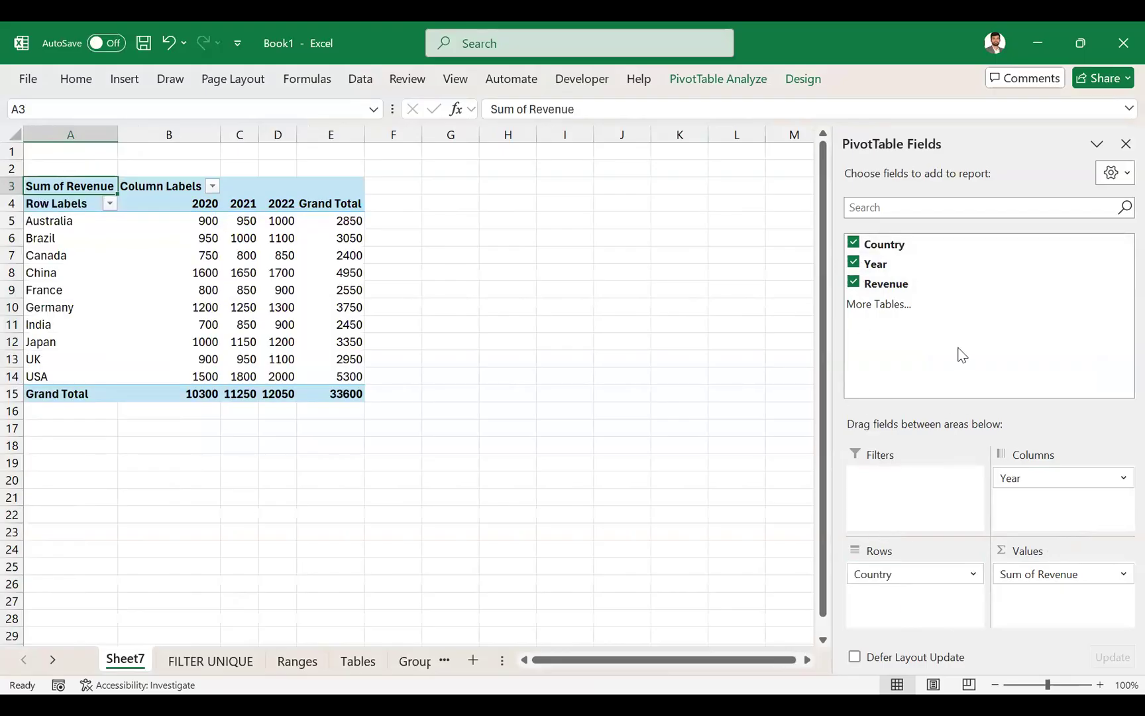
- Try Country as a report filter in the PivotTable, remove it, and add it back to the rows
{"action": "left_click_drag", "start_coordinate": [888, 245], "coordinate": [923, 483]}
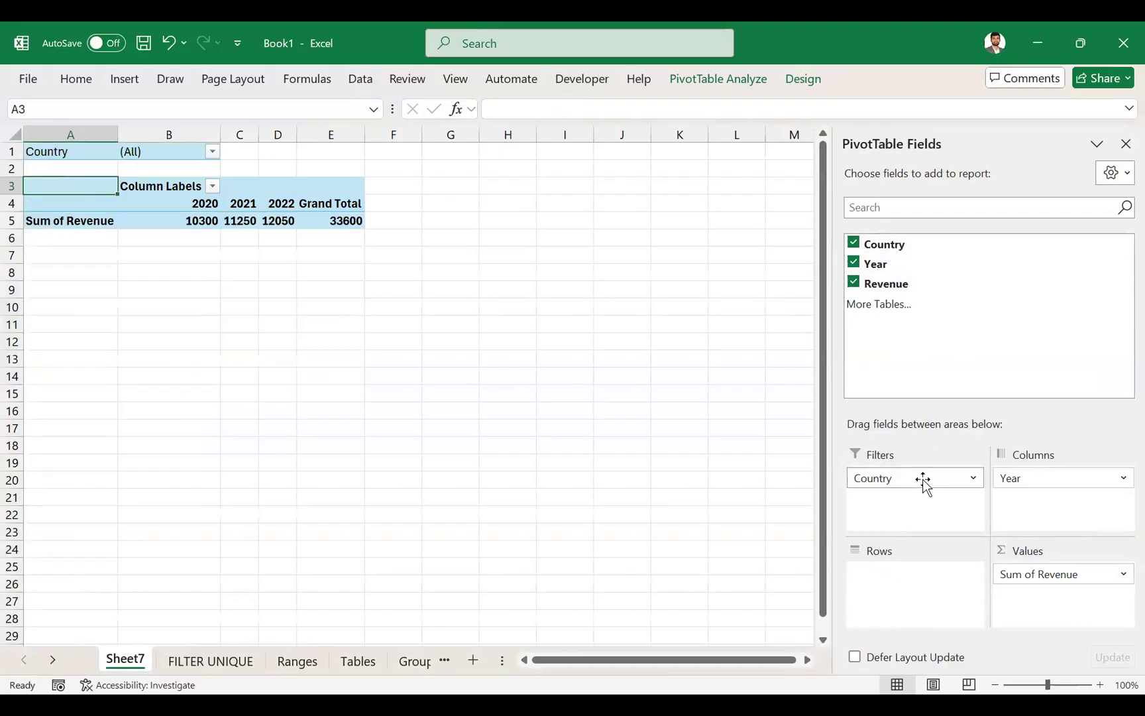
{"action": "left_click_drag", "start_coordinate": [907, 472], "coordinate": [892, 251]}
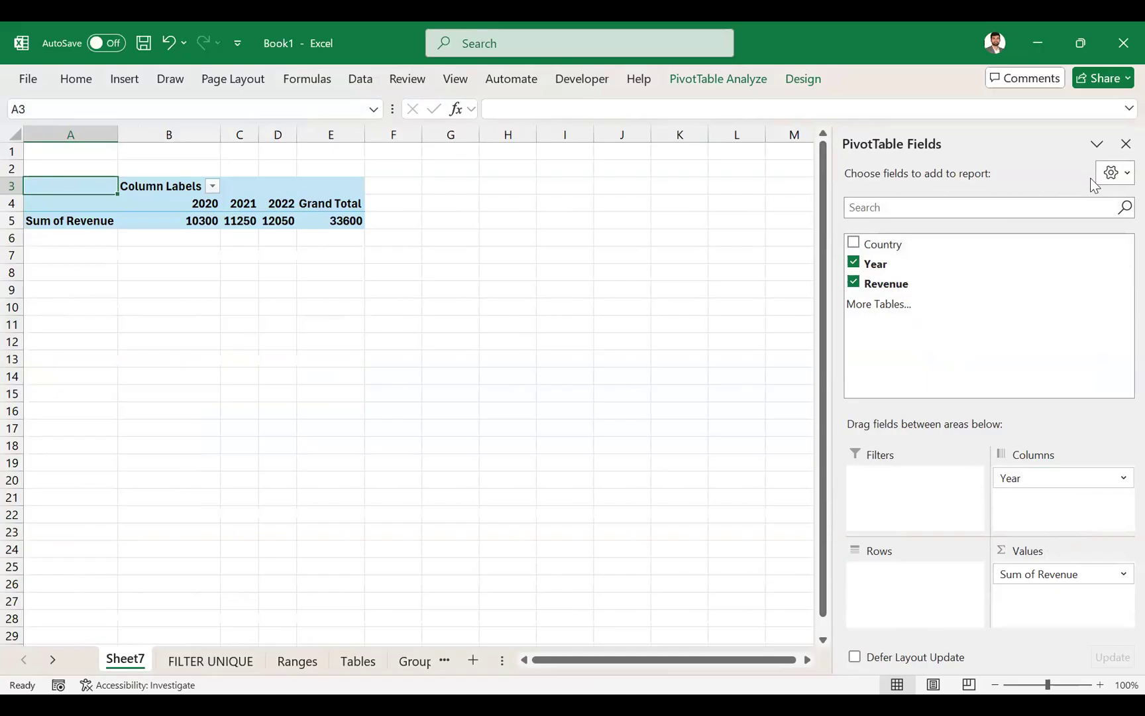
{"action": "left_click", "coordinate": [854, 249]}
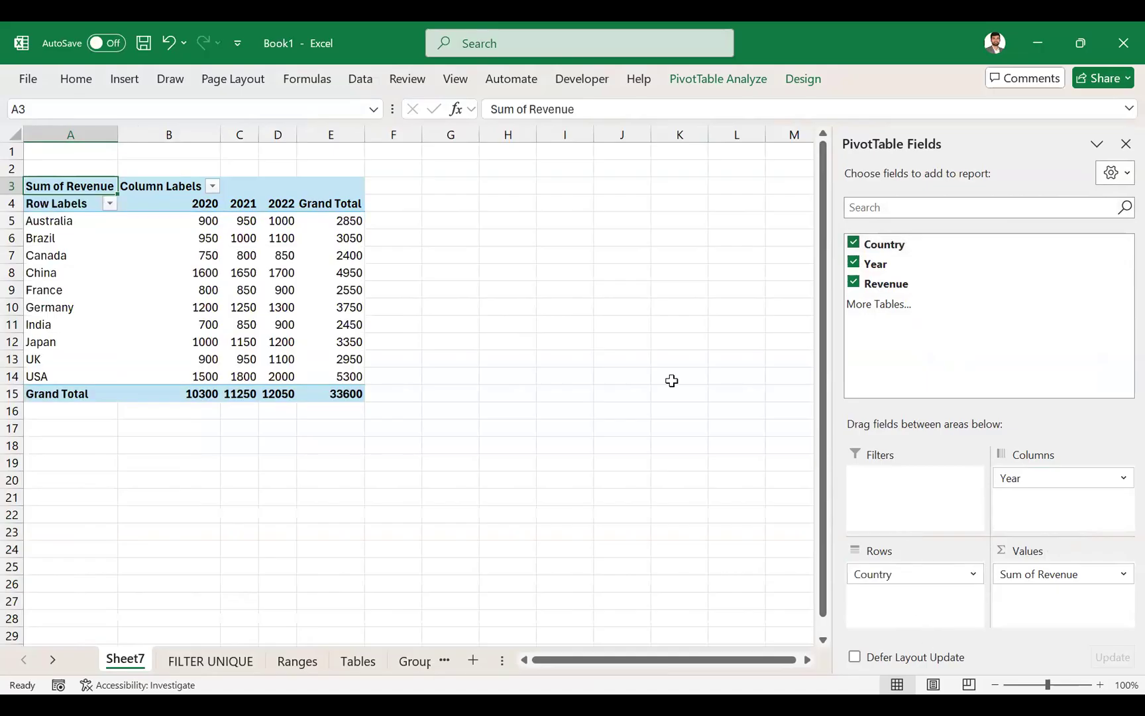
- Compare the source data on the FILTER UNIQUE sheet with the PivotTable's country rows and yearly revenue columns
{"action": "left_click", "coordinate": [211, 661]}
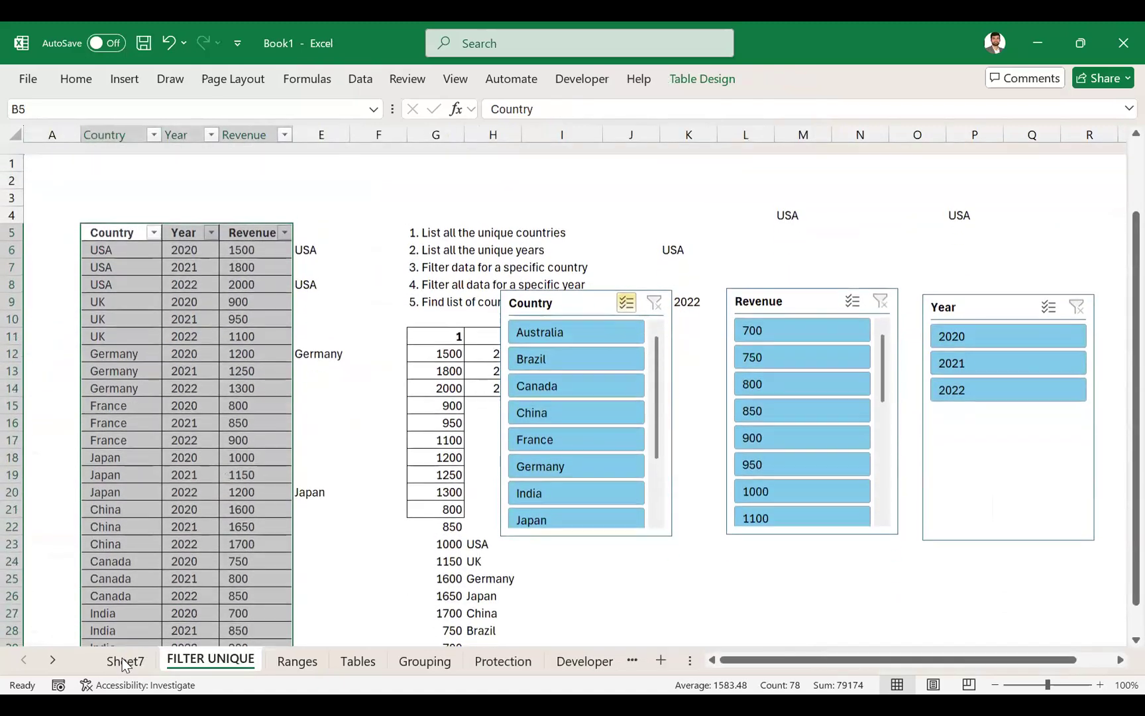
{"action": "left_click", "coordinate": [125, 661]}
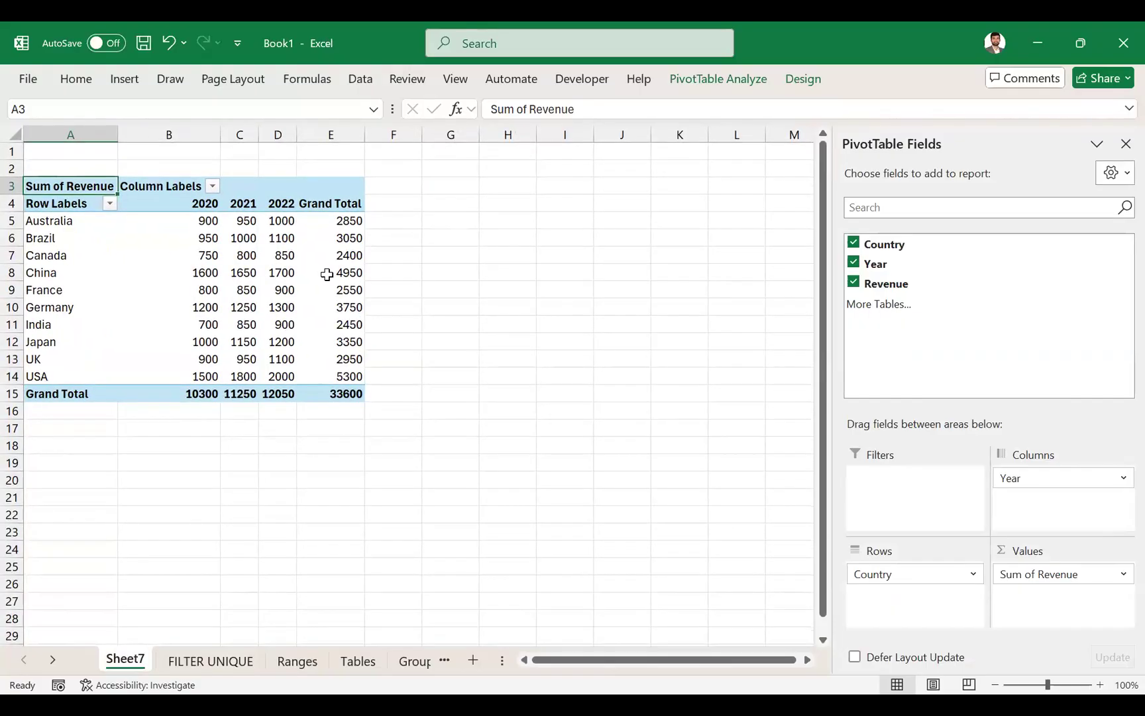
{"action": "left_click_drag", "start_coordinate": [53, 221], "coordinate": [40, 375]}
{"action": "left_click_drag", "start_coordinate": [152, 203], "coordinate": [282, 375]}
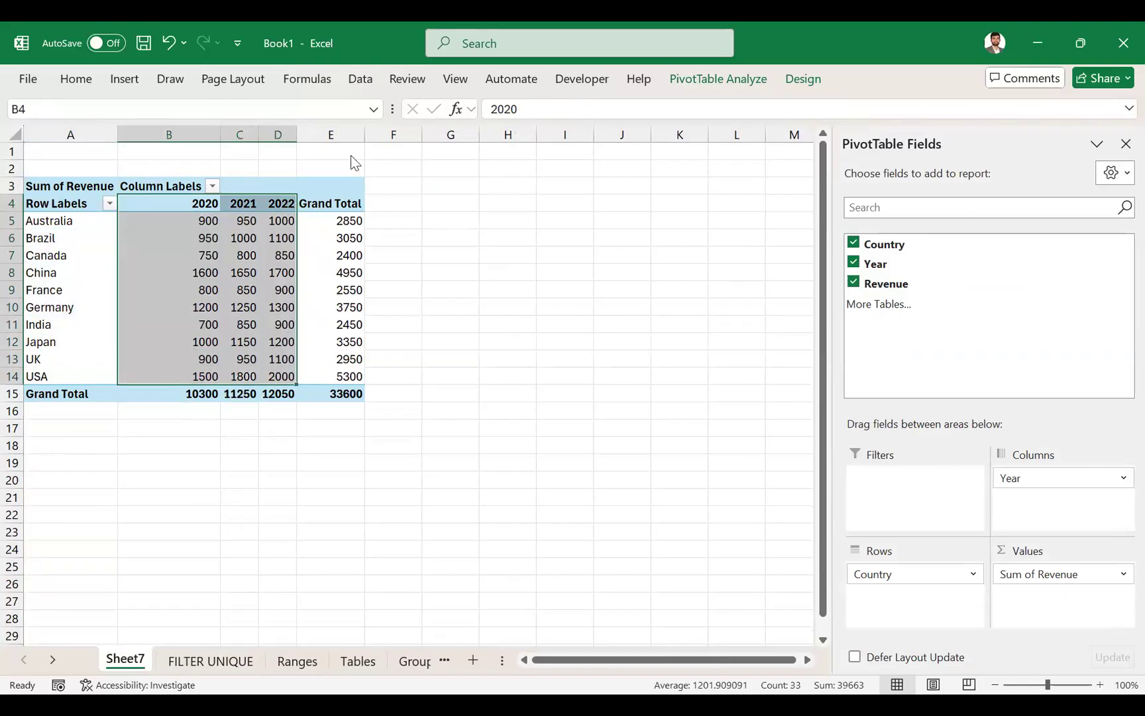
- Swap the PivotTable fields so that Year is in the rows and Country is in the columns
{"action": "left_click", "coordinate": [996, 478]}
{"action": "left_click_drag", "start_coordinate": [1029, 487], "coordinate": [1065, 479]}
{"action": "left_click", "coordinate": [61, 214]}
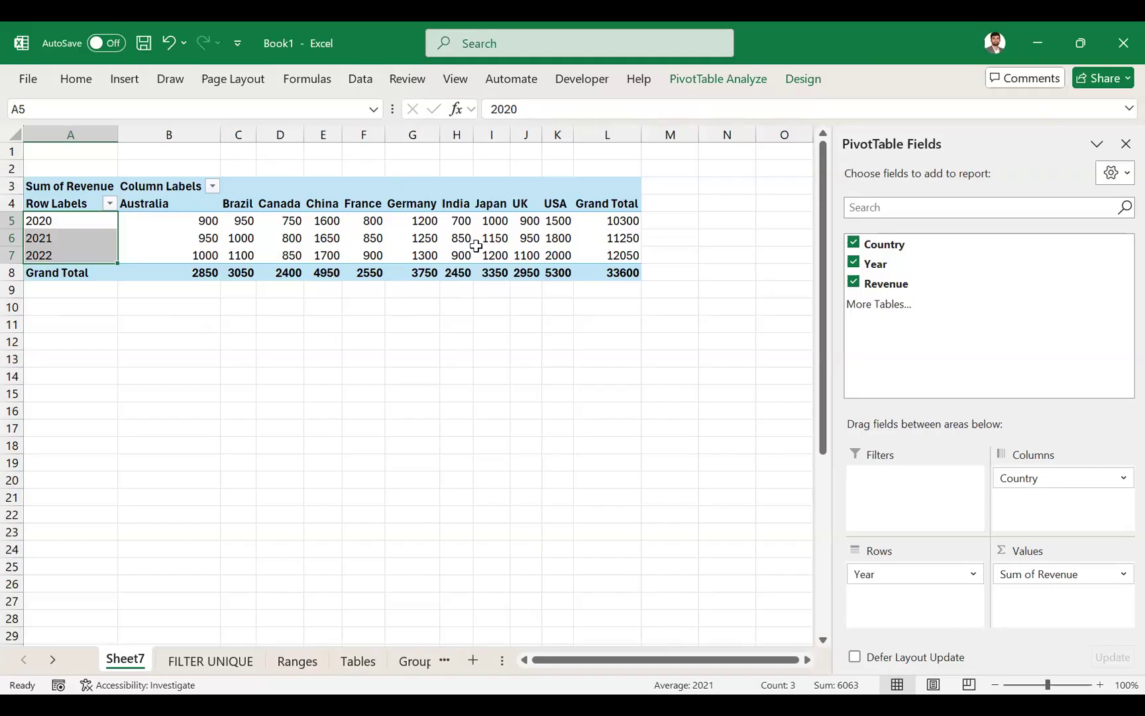
{"action": "mouse_move", "coordinate": [496, 222]}
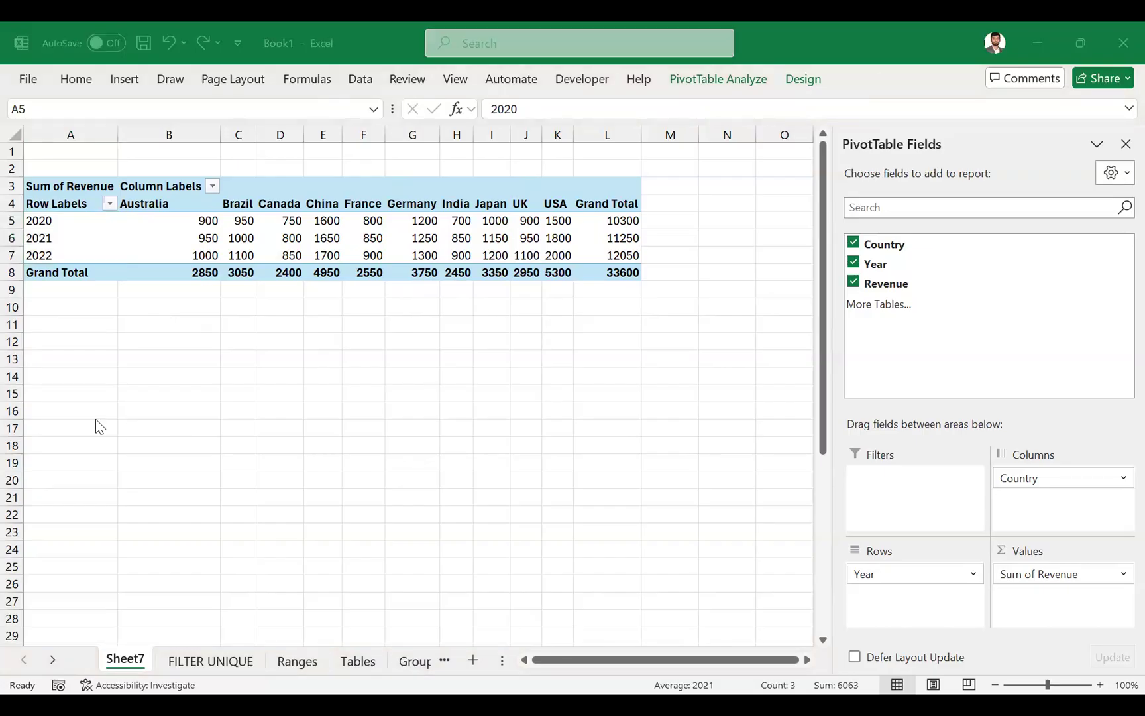
{"action": "left_click", "coordinate": [131, 73]}
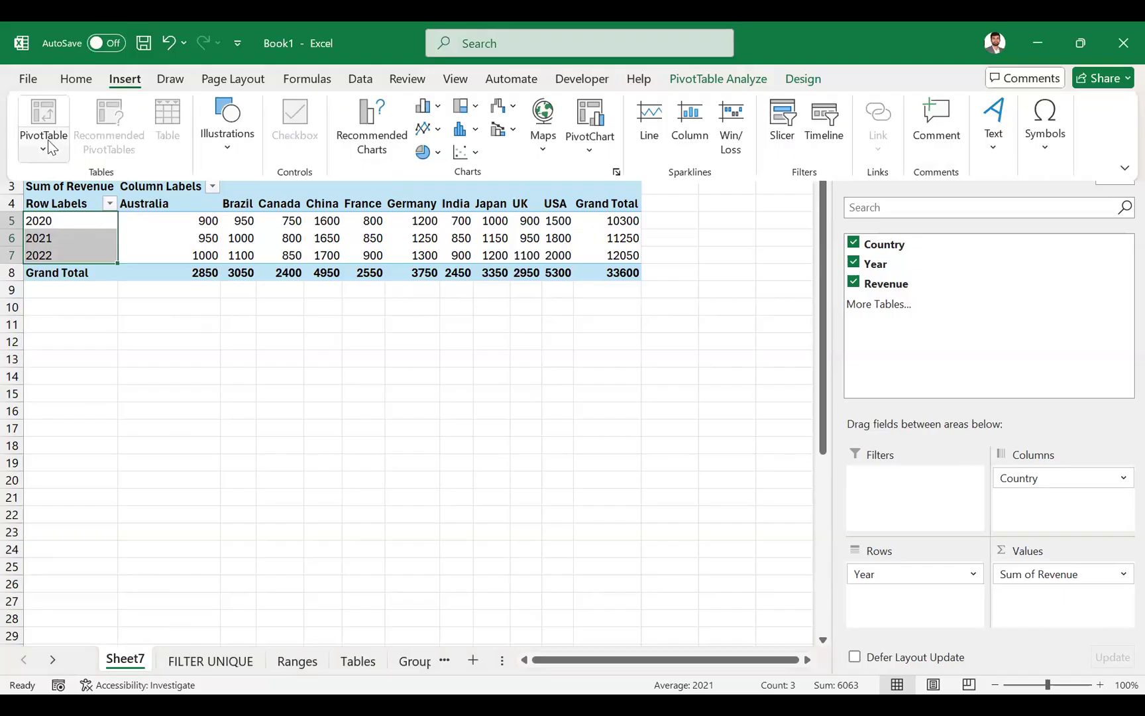
{"action": "key", "text": "Escape"}
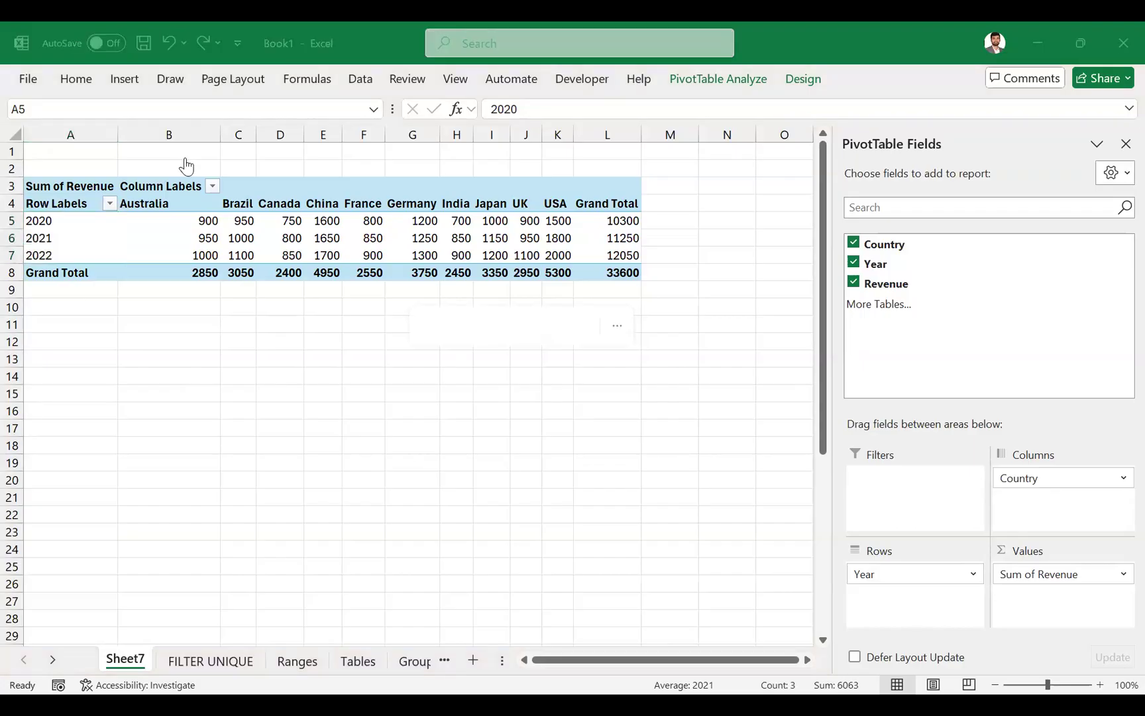
{"action": "left_click", "coordinate": [116, 650]}
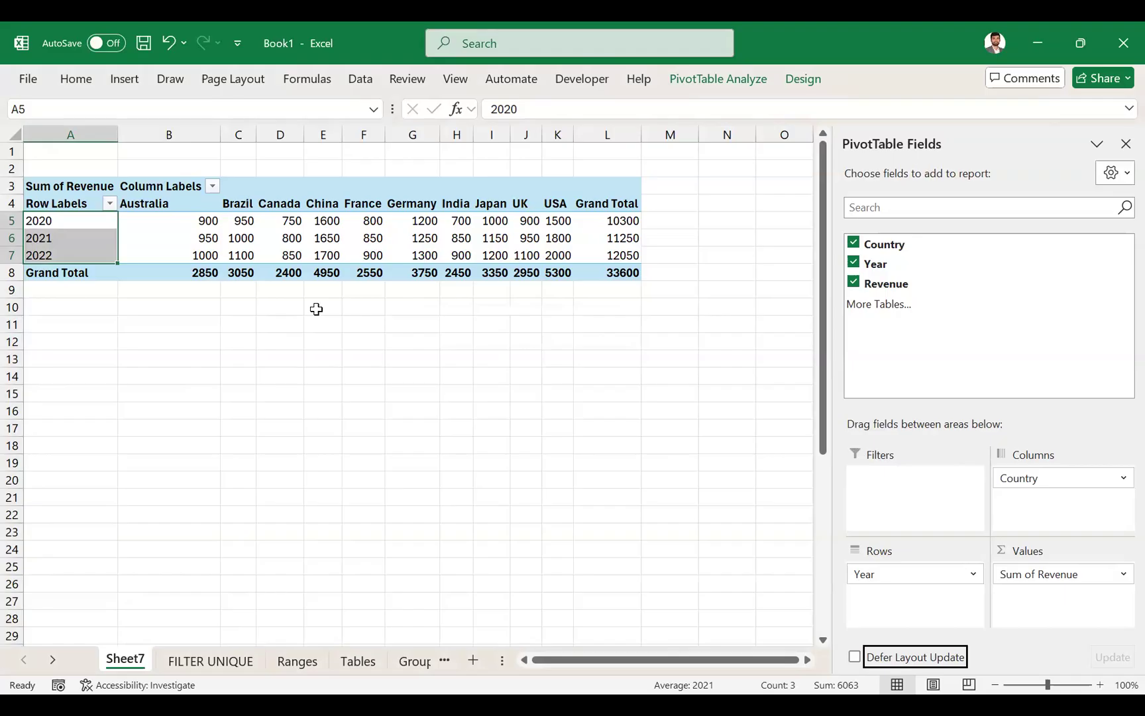
- Examine how the PivotTable's year rows and country headings correspond to the fields placed in Rows and Columns
{"action": "left_click", "coordinate": [80, 218]}
{"action": "left_click_drag", "start_coordinate": [77, 218], "coordinate": [74, 255]}
{"action": "left_click_drag", "start_coordinate": [158, 201], "coordinate": [580, 202]}
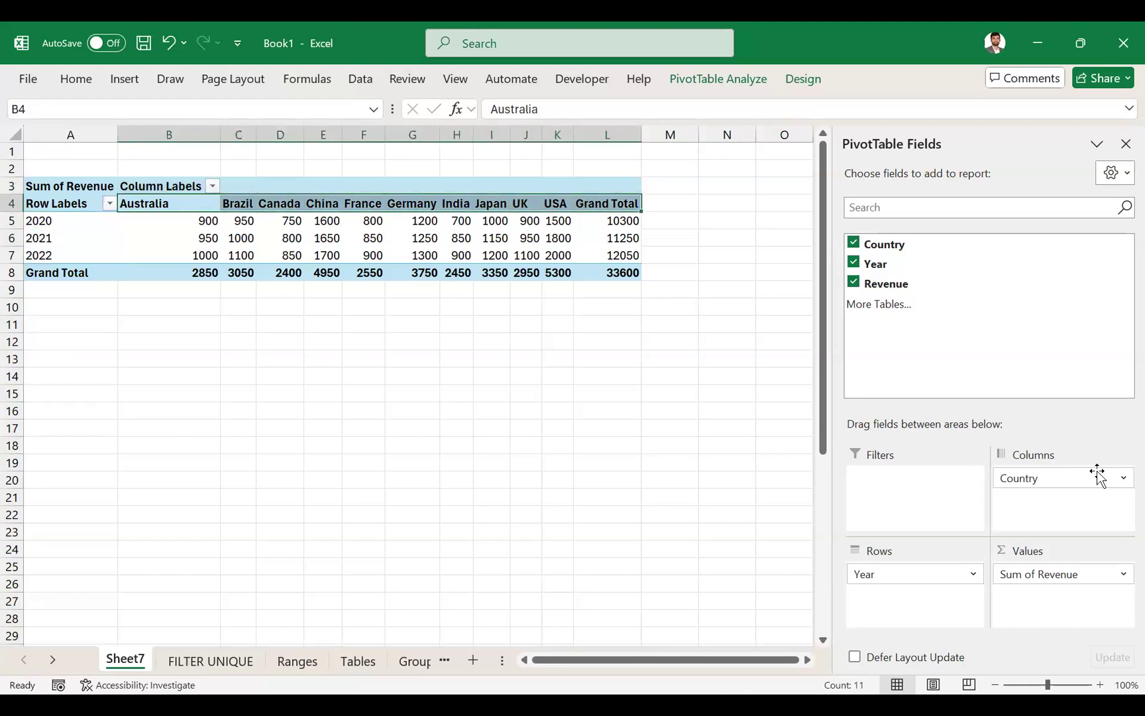
{"action": "left_click", "coordinate": [1044, 480]}
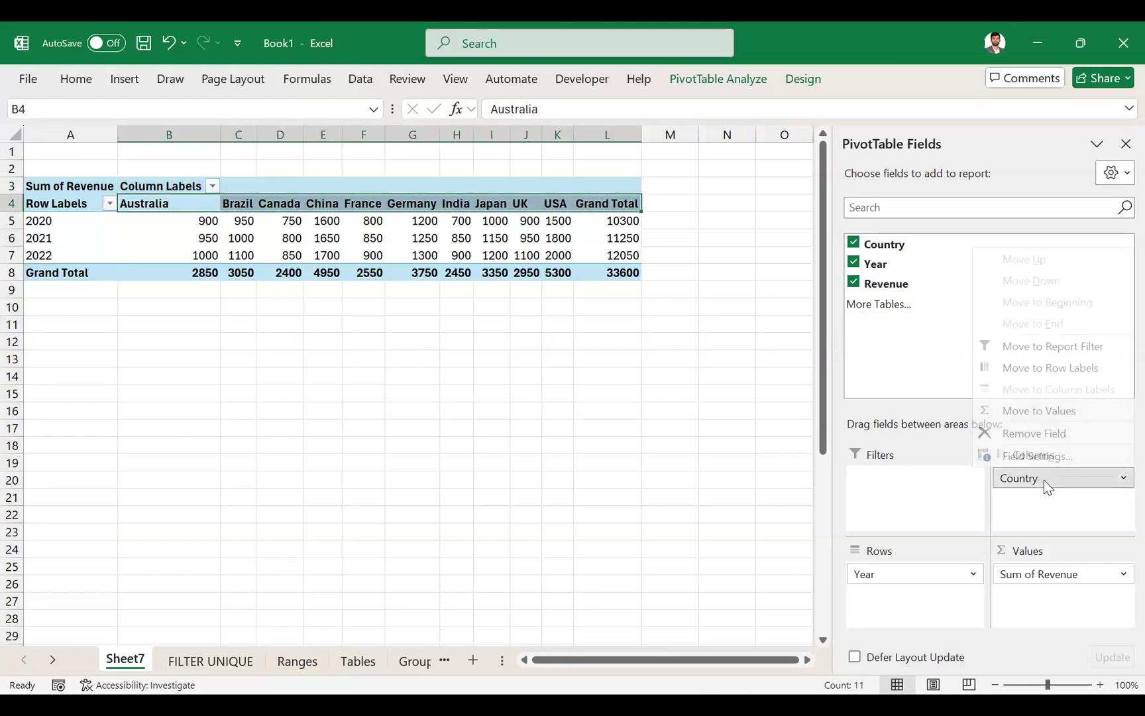
{"action": "left_click", "coordinate": [1020, 508]}
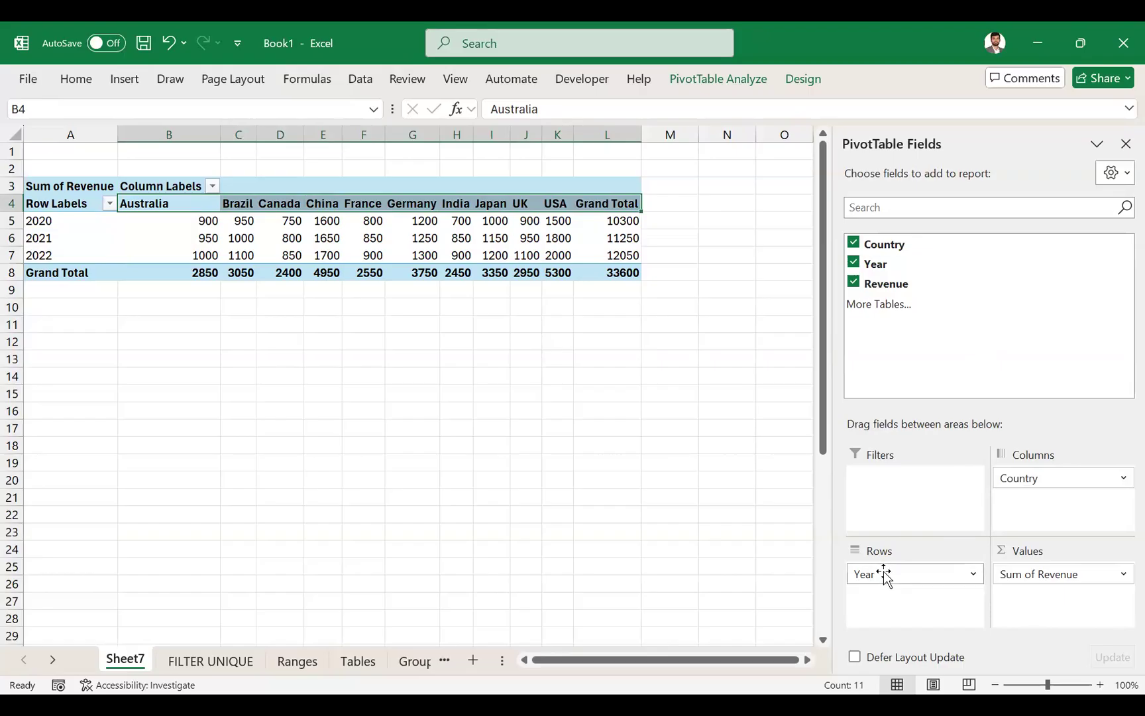
{"action": "left_click_drag", "start_coordinate": [63, 338], "coordinate": [66, 495]}
{"action": "left_click_drag", "start_coordinate": [163, 321], "coordinate": [615, 331]}
{"action": "left_click", "coordinate": [29, 237]}
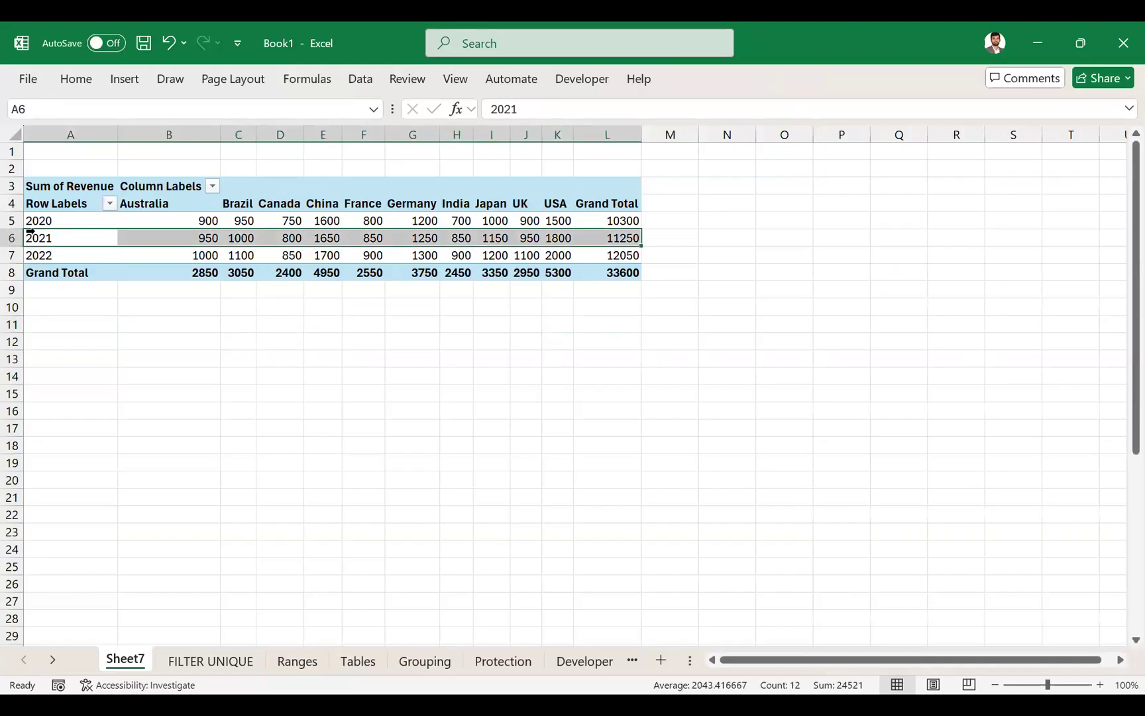
- Swap the PivotTable fields back to Country in the rows and Year in the columns, and check the resulting headings
{"action": "left_click_drag", "start_coordinate": [949, 571], "coordinate": [908, 580]}
{"action": "left_click_drag", "start_coordinate": [58, 220], "coordinate": [69, 365]}
{"action": "left_click_drag", "start_coordinate": [199, 203], "coordinate": [364, 219]}
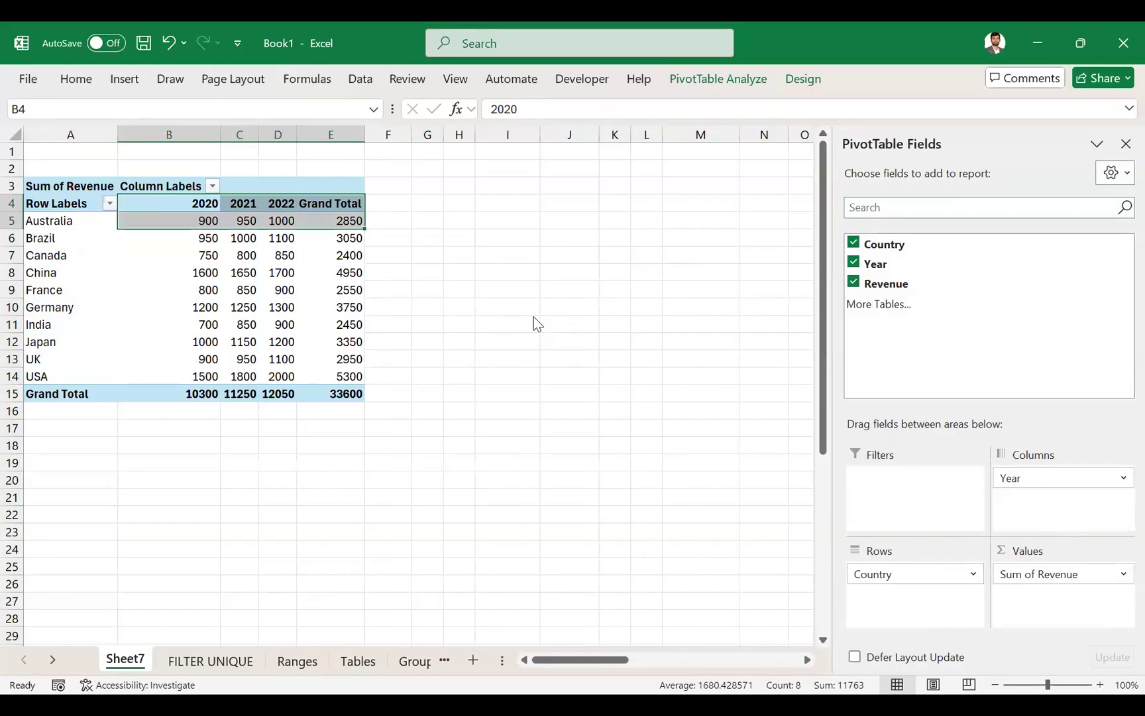
- Create a query from the Country, Year and Revenue table on the FILTER UNIQUE sheet and maximize the Power Query Editor
{"action": "key", "text": "alt+Tab"}
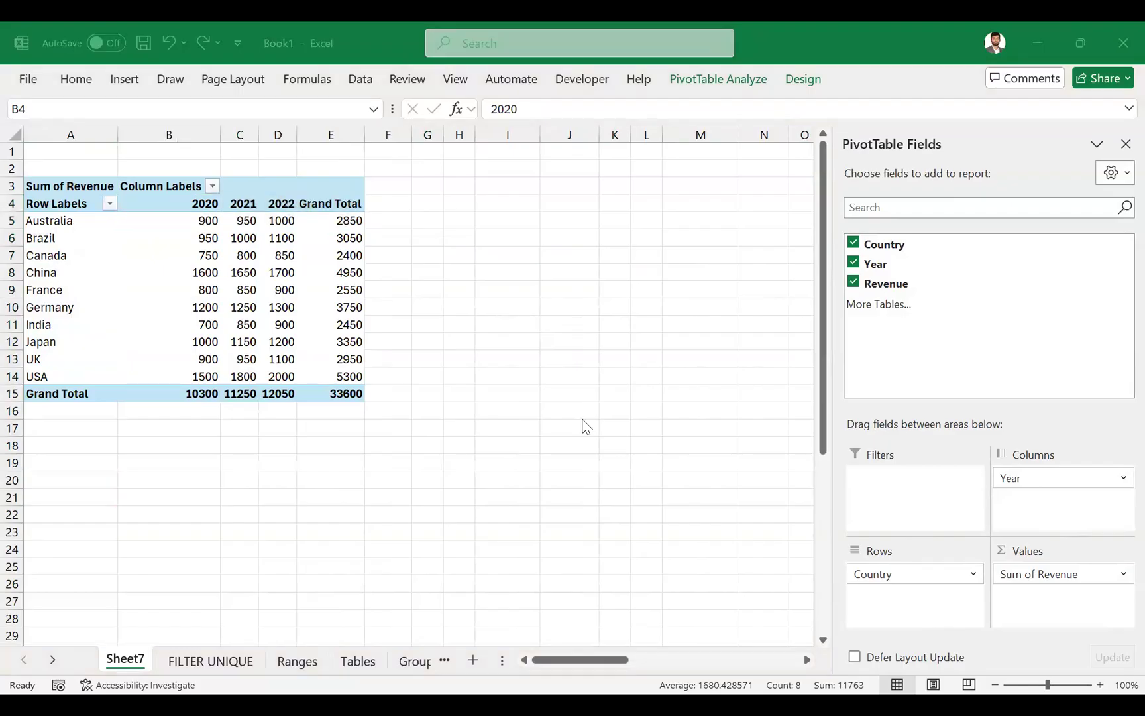
{"action": "left_click", "coordinate": [243, 661]}
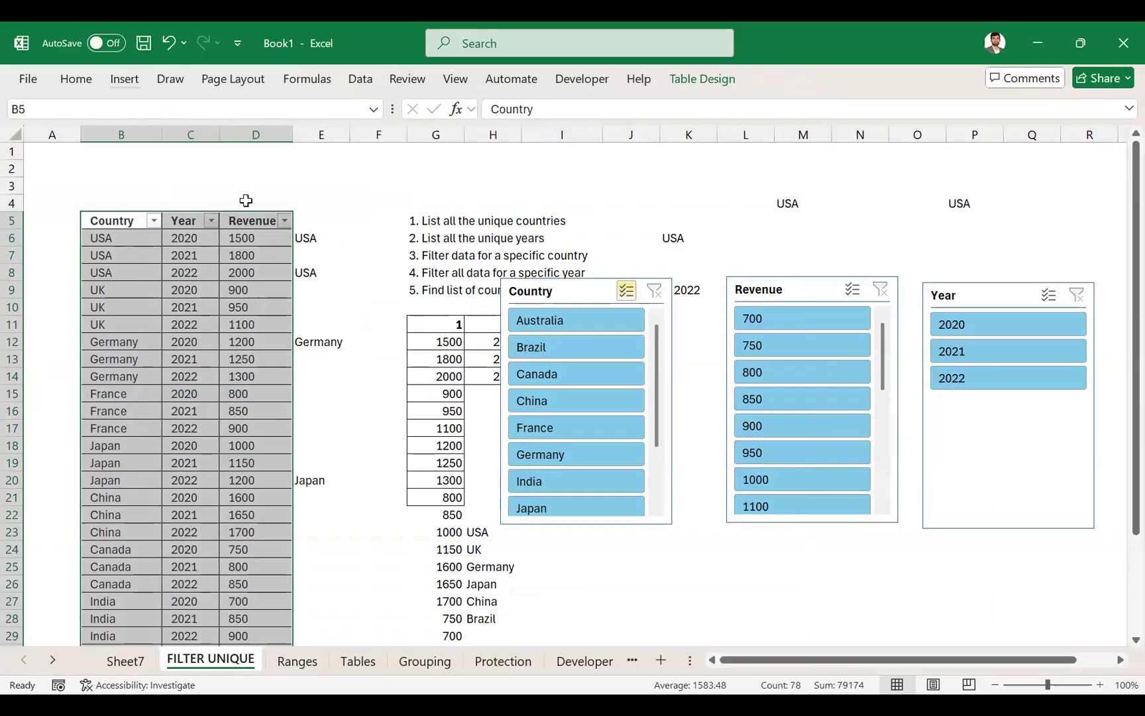
{"action": "left_click", "coordinate": [360, 79]}
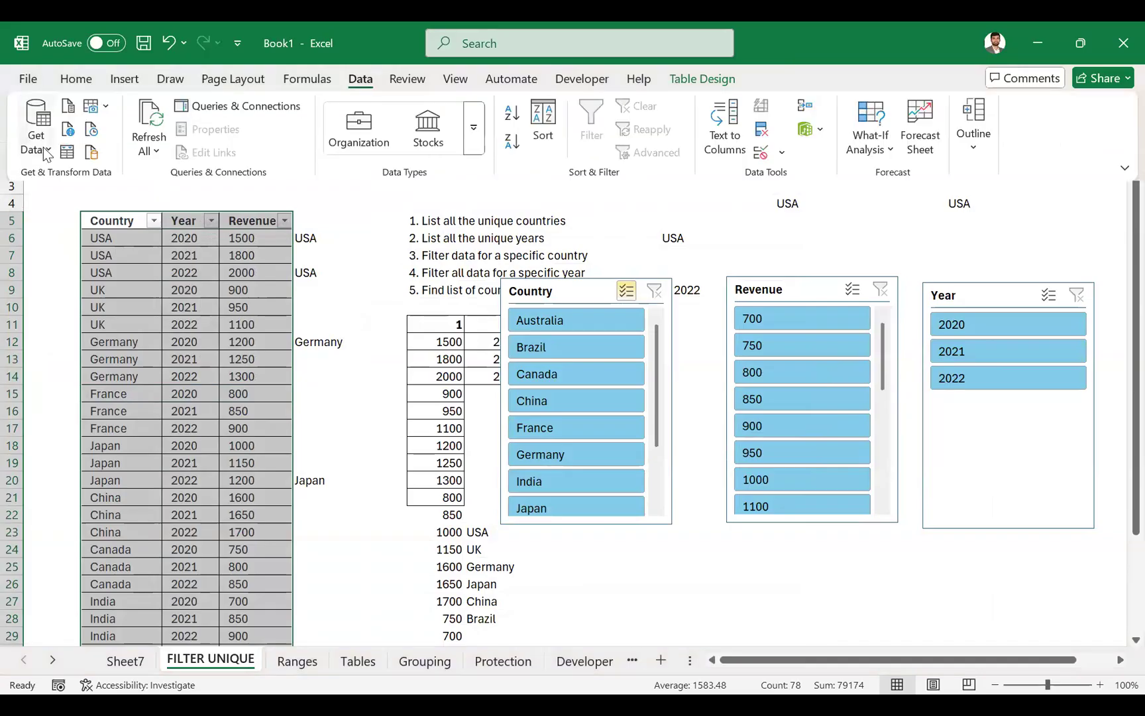
{"action": "left_click", "coordinate": [45, 153]}
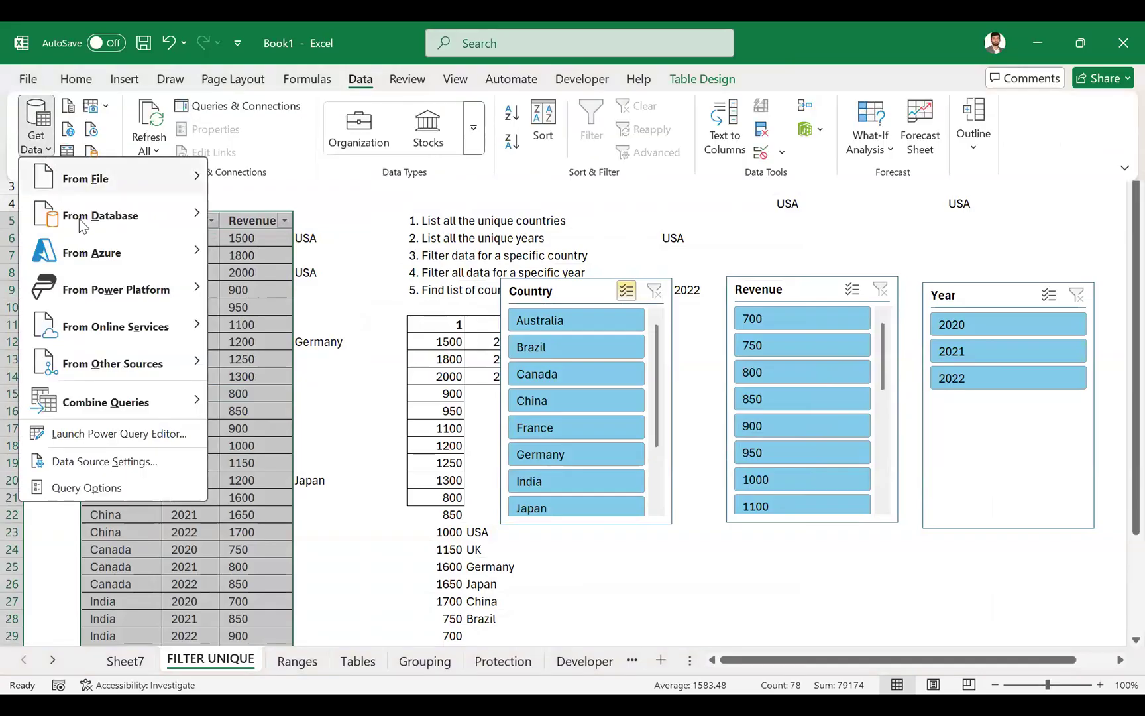
{"action": "mouse_move", "coordinate": [146, 336]}
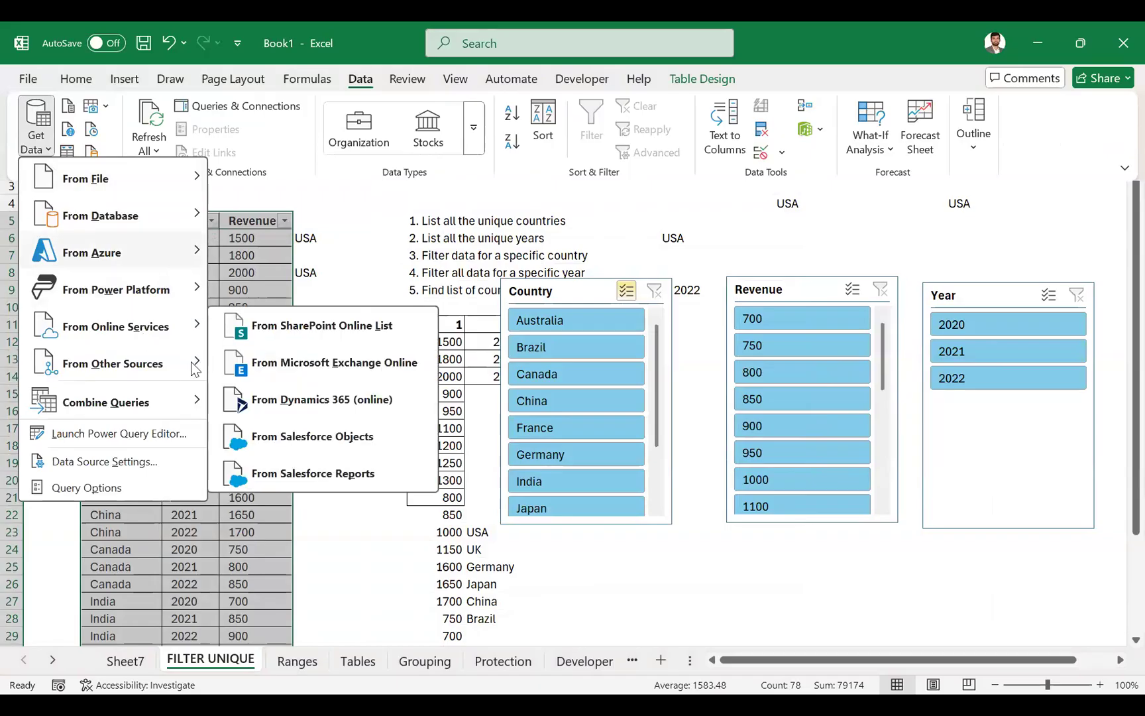
{"action": "mouse_move", "coordinate": [180, 372]}
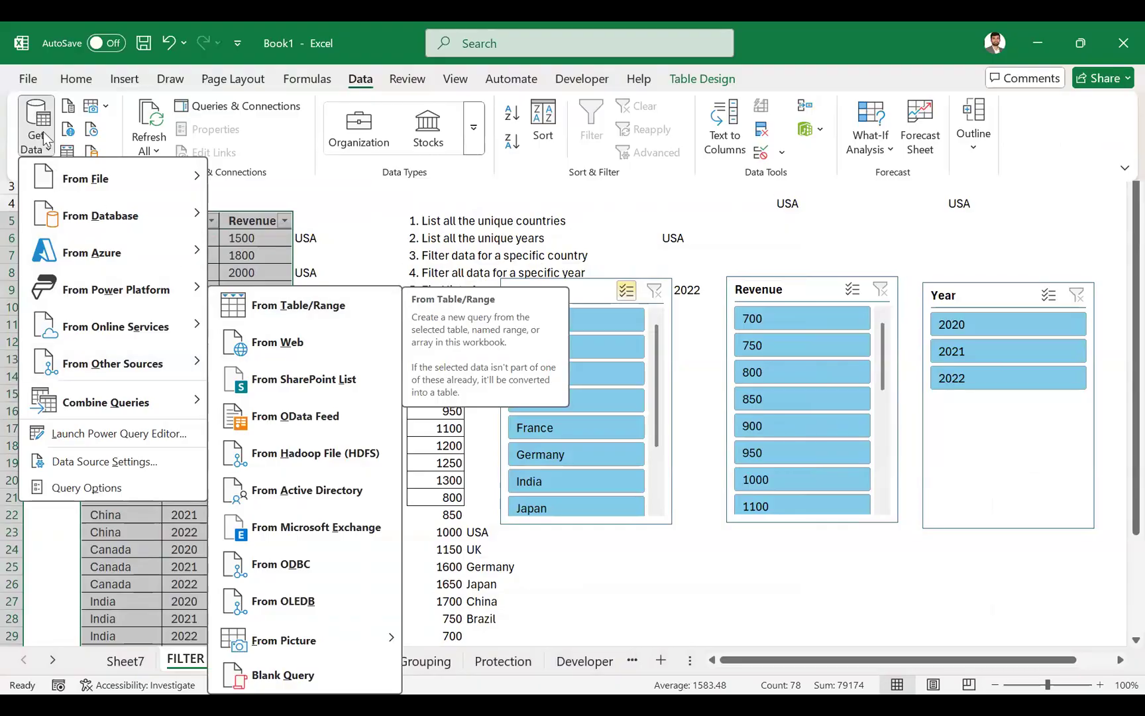
{"action": "mouse_move", "coordinate": [164, 297]}
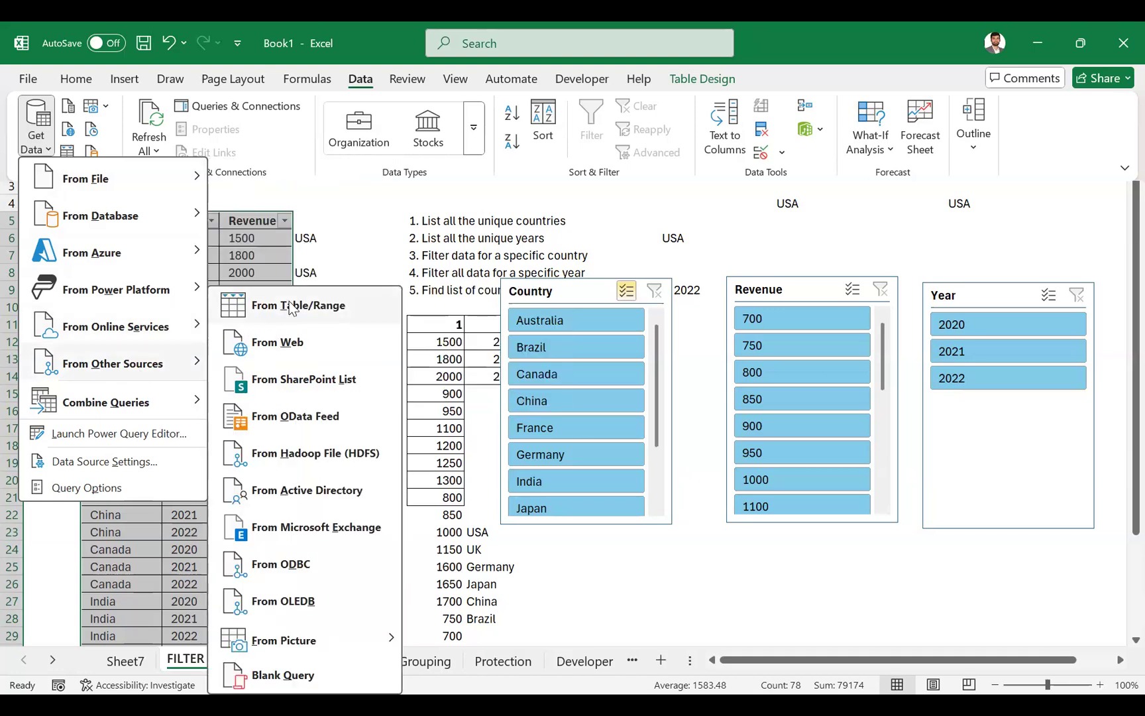
{"action": "left_click", "coordinate": [291, 308]}
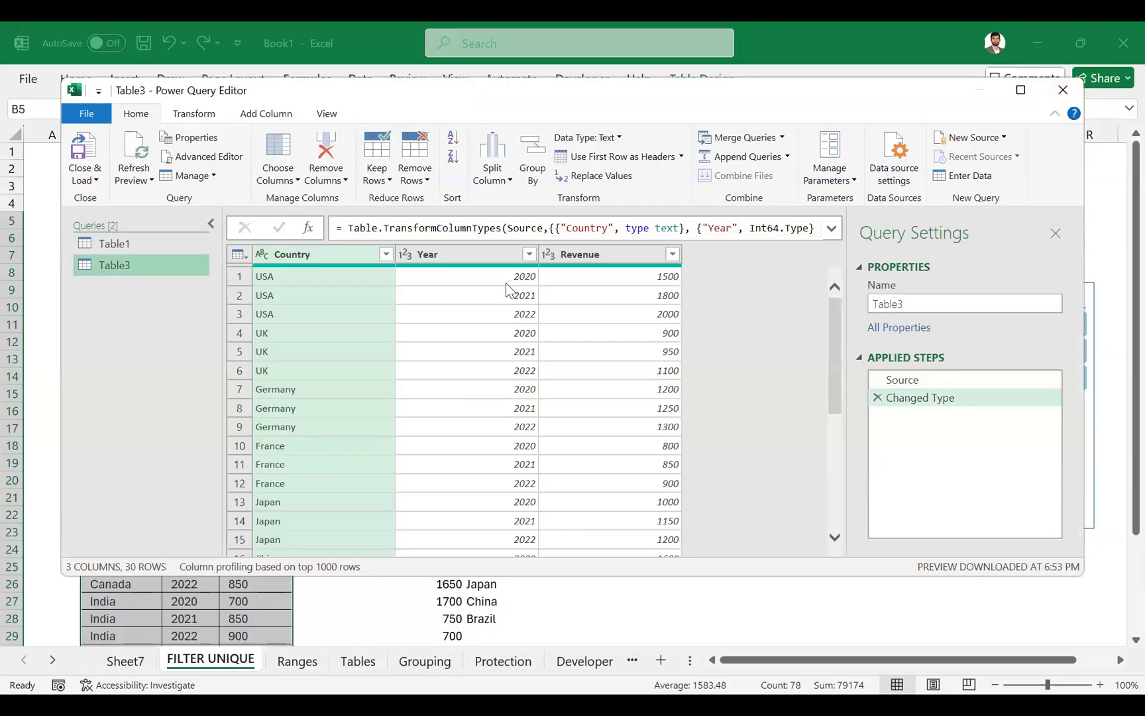
{"action": "left_click", "coordinate": [1020, 93]}
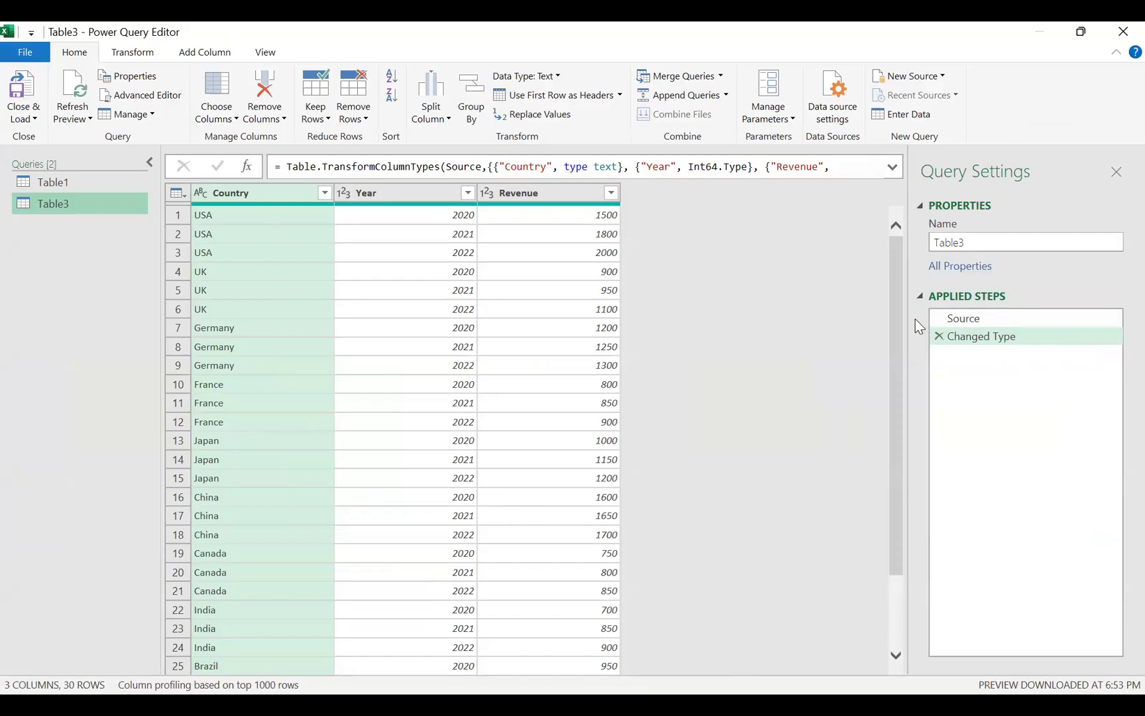
- Filter the query's Country column to show only Australia
{"action": "left_click", "coordinate": [325, 193]}
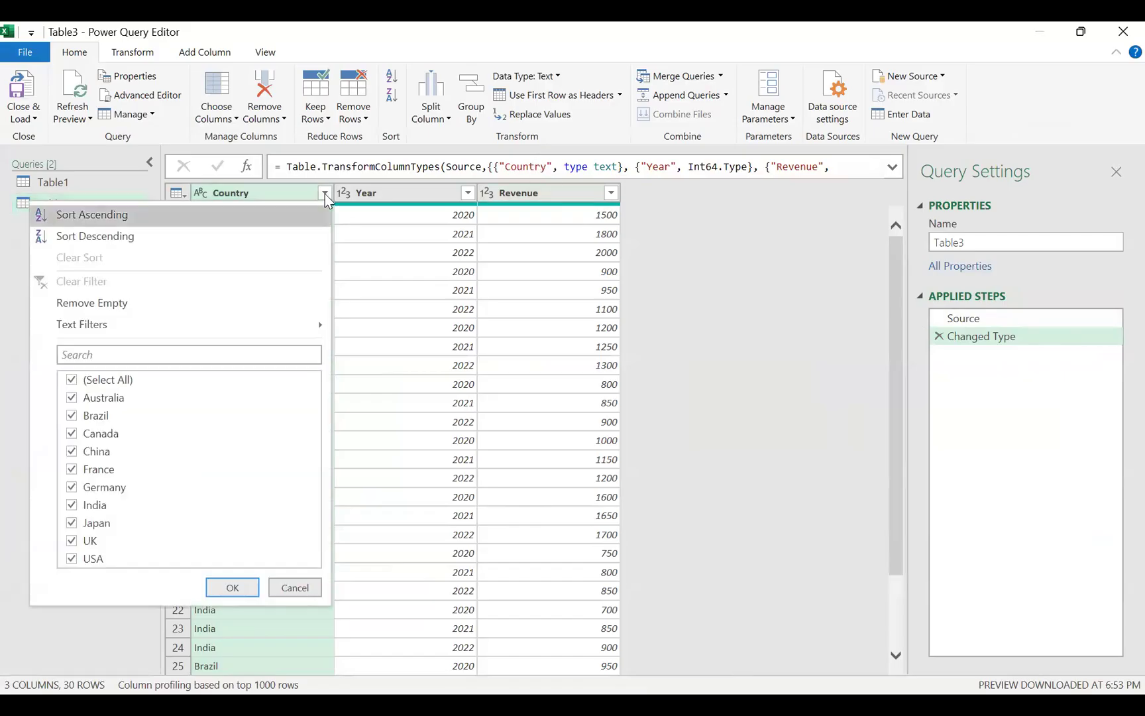
{"action": "left_click", "coordinate": [72, 381]}
{"action": "left_click", "coordinate": [72, 399]}
{"action": "left_click", "coordinate": [230, 590]}
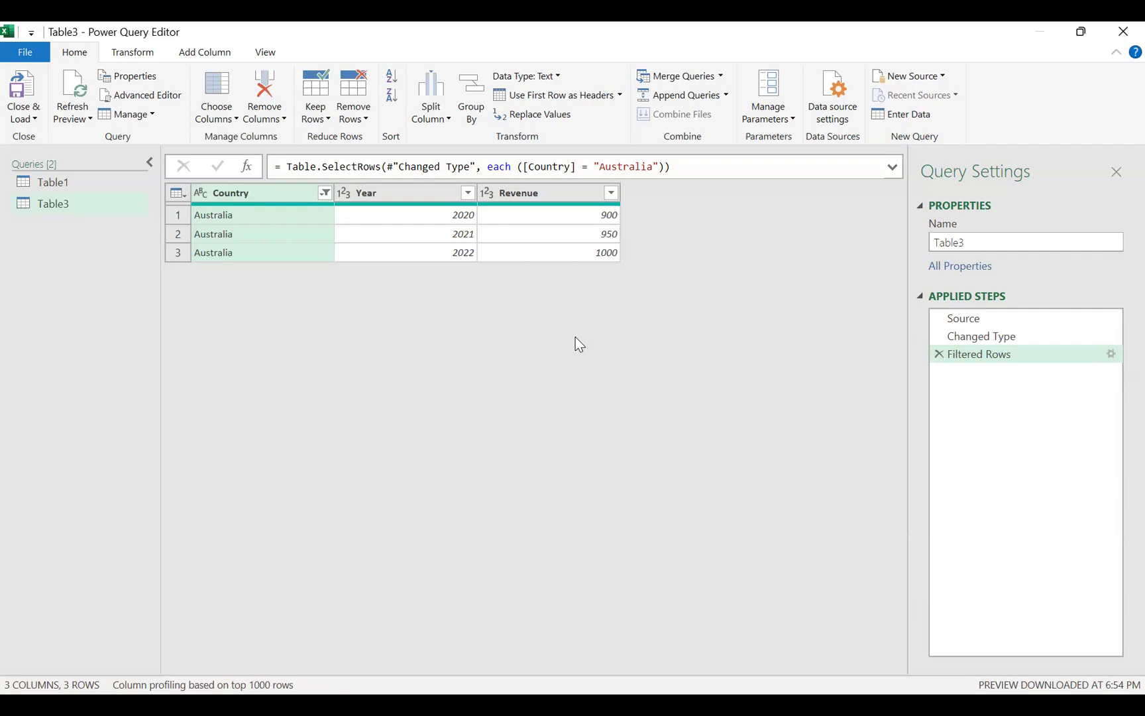
- Filter the query's Year column to keep only 2021
{"action": "left_click", "coordinate": [466, 195]}
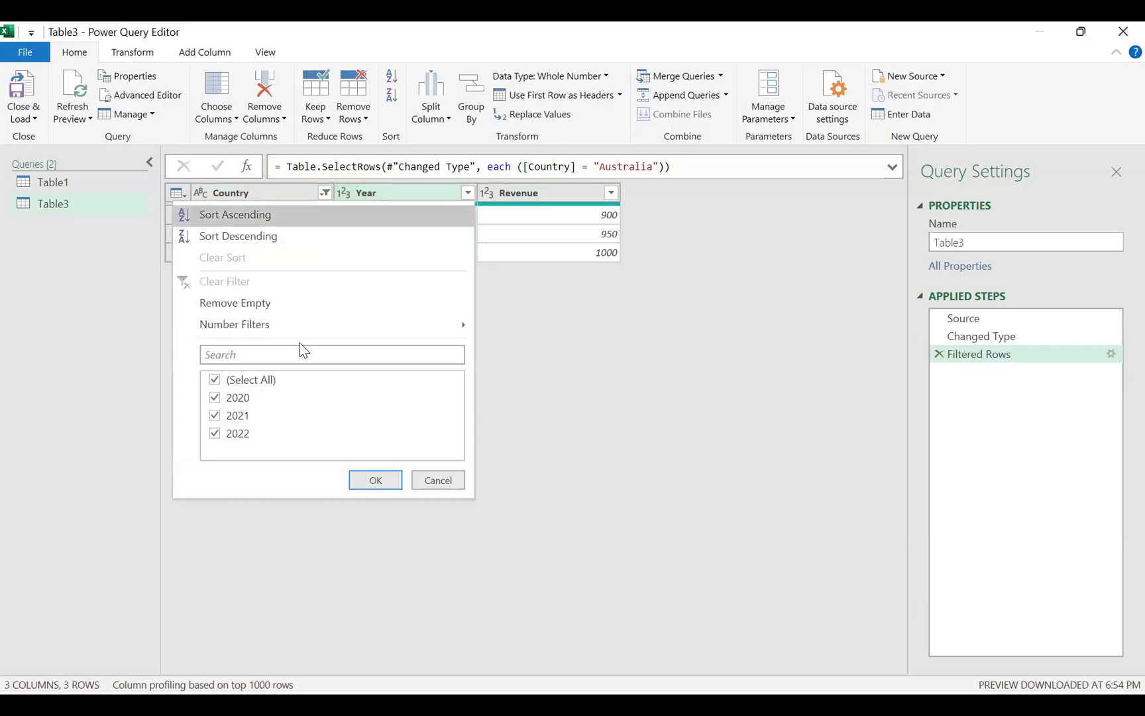
{"action": "left_click", "coordinate": [216, 382]}
{"action": "left_click", "coordinate": [215, 417]}
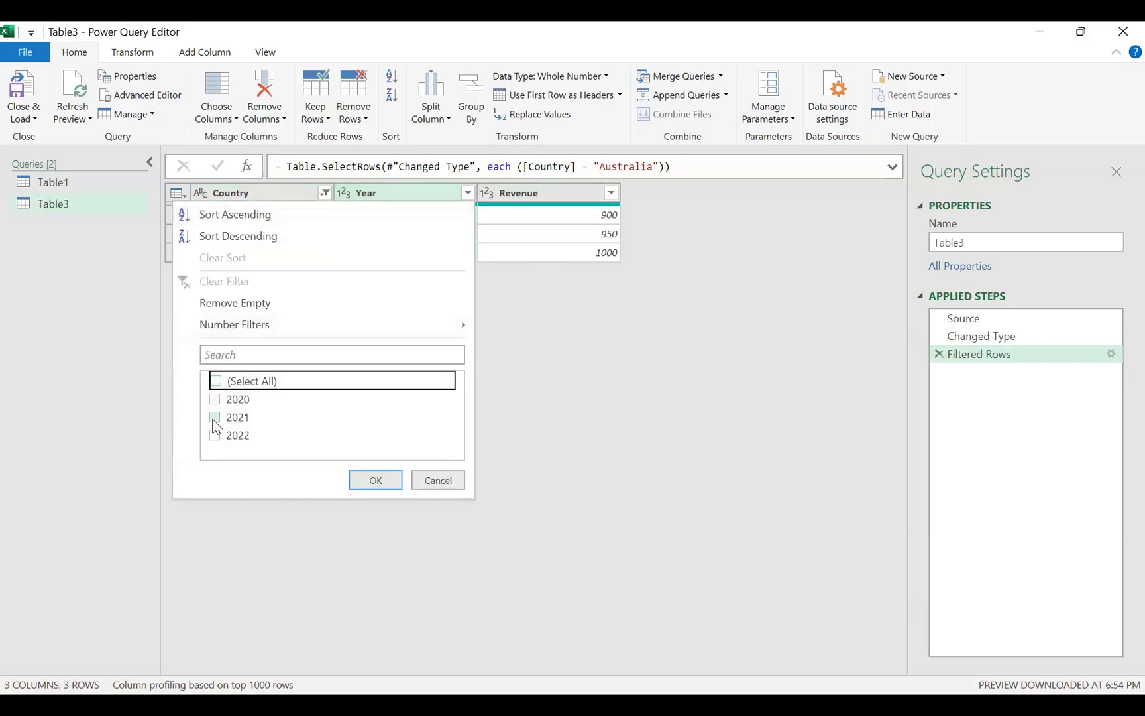
{"action": "left_click", "coordinate": [374, 486]}
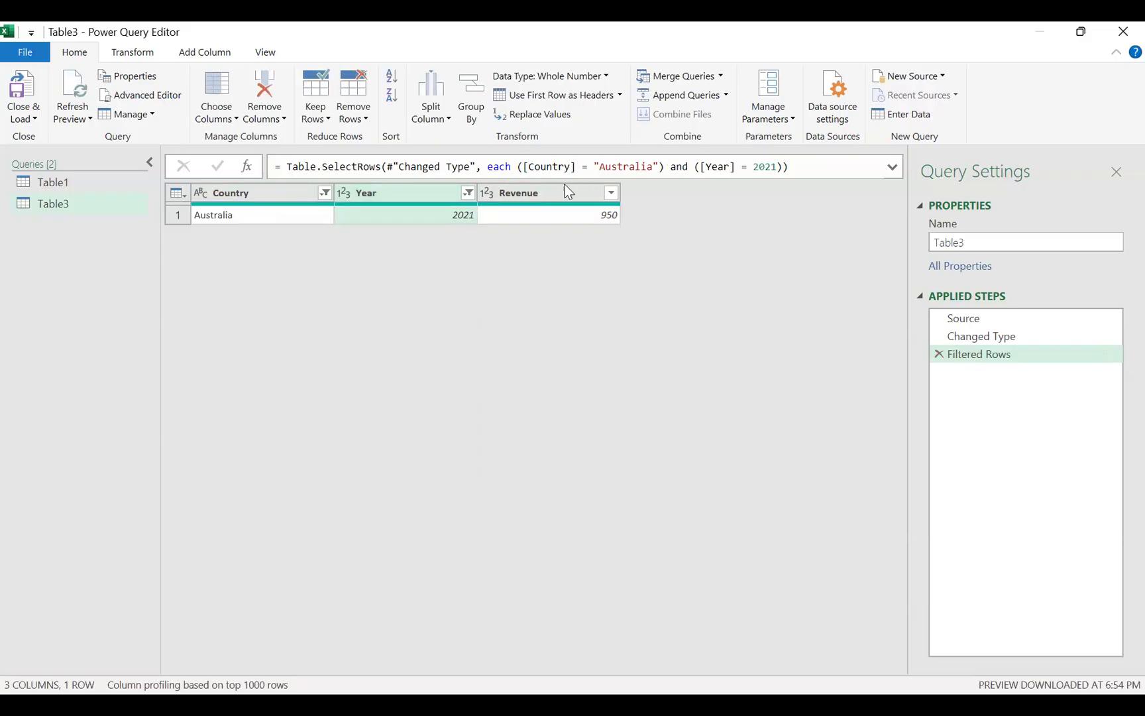
- Move the Revenue column ahead of Year, then close and load the query to a worksheet and check the loaded row
{"action": "left_click_drag", "start_coordinate": [567, 193], "coordinate": [430, 190]}
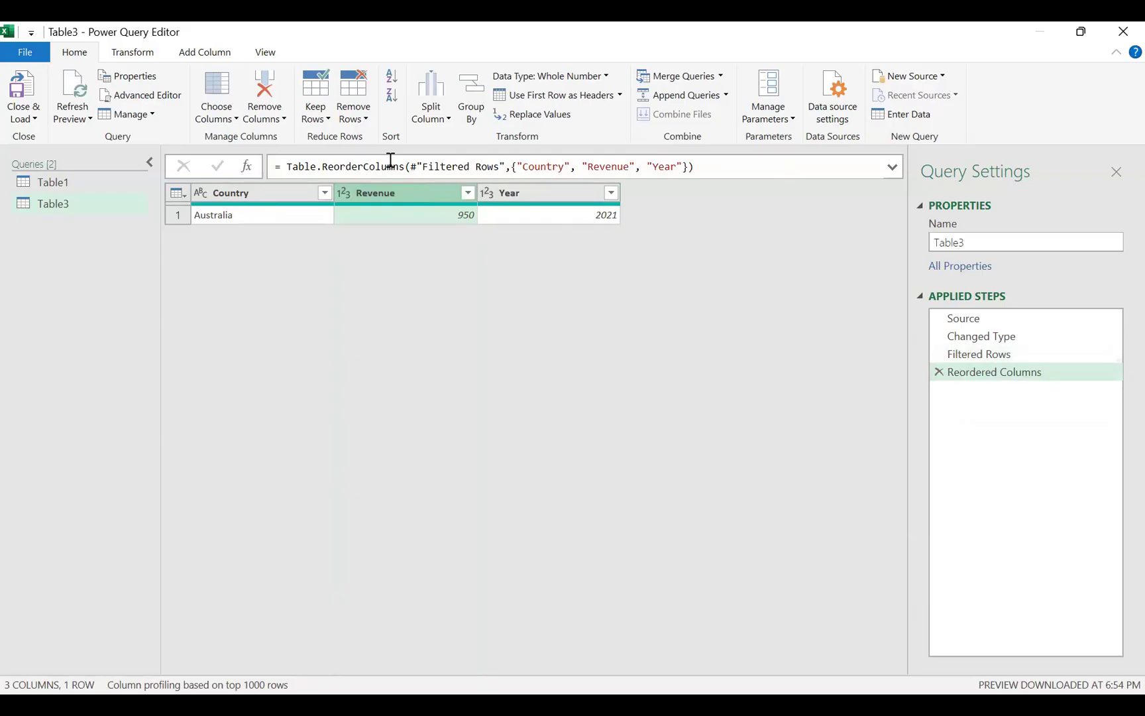
{"action": "left_click", "coordinate": [32, 119]}
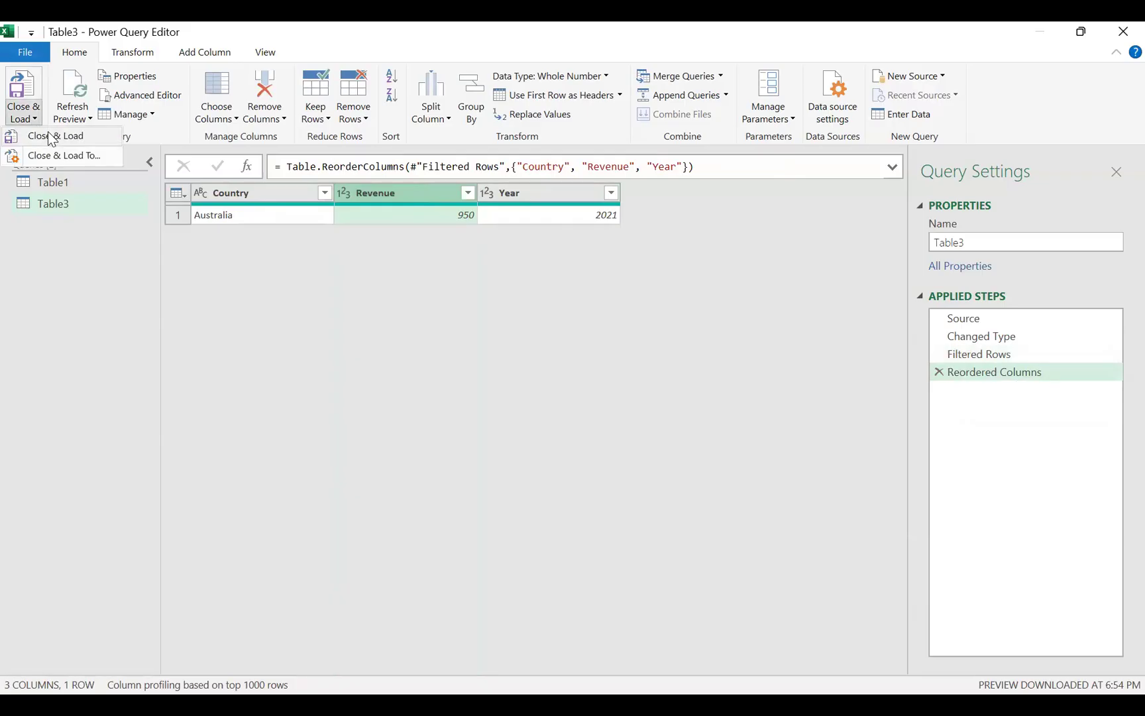
{"action": "left_click", "coordinate": [53, 136]}
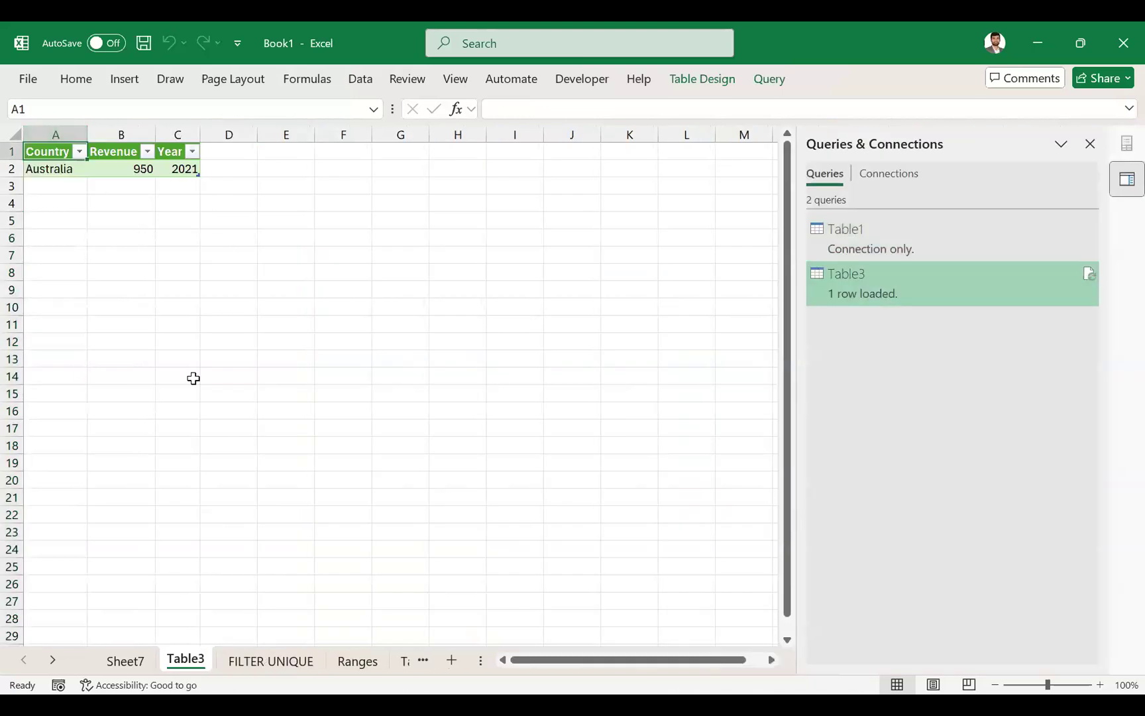
{"action": "left_click", "coordinate": [70, 167]}
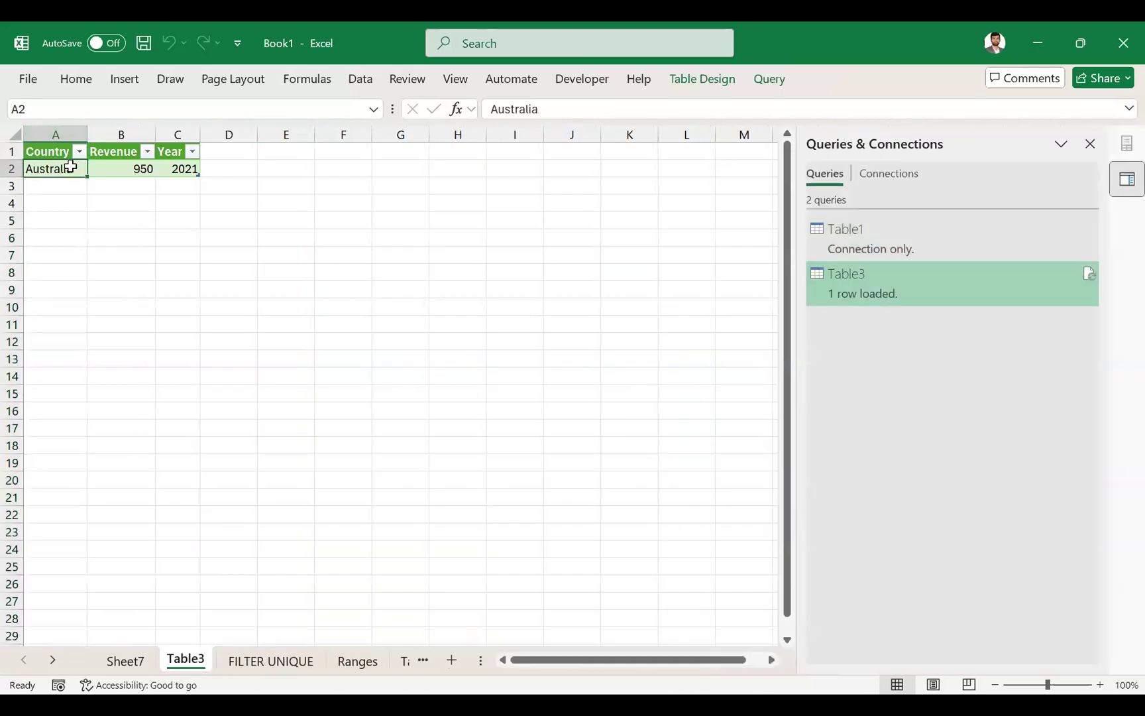
{"action": "left_click", "coordinate": [181, 171]}
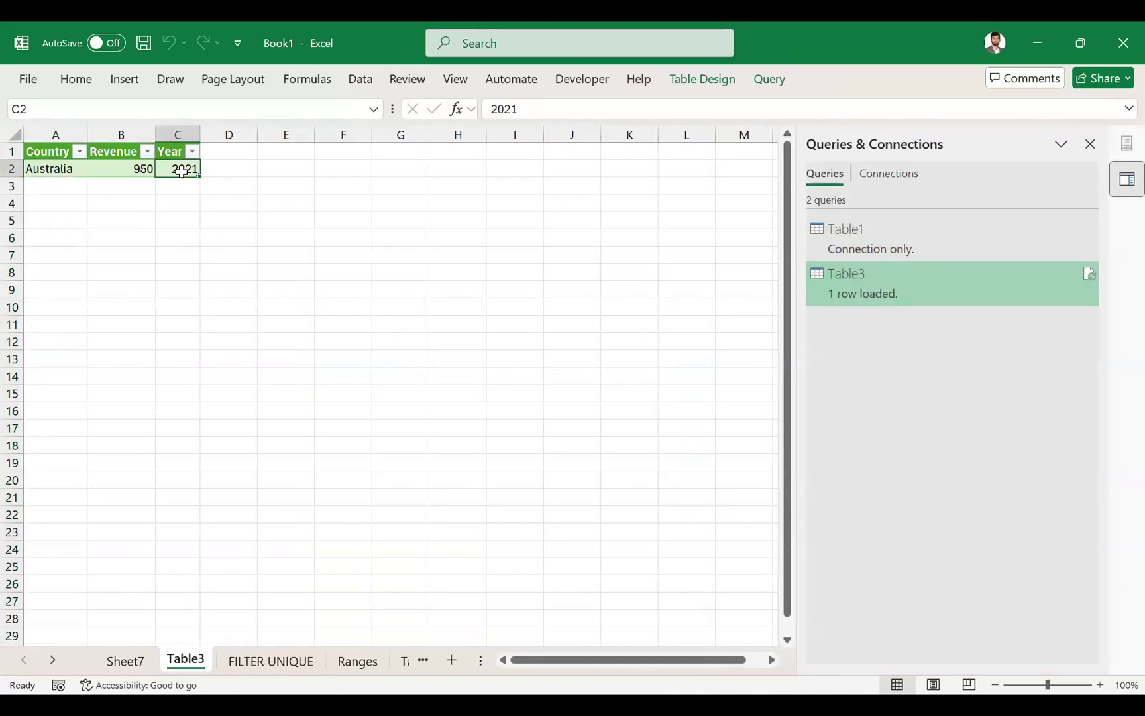
- Set all three Australia revenue values in the FILTER UNIQUE source table to 10000000
{"action": "left_click", "coordinate": [270, 659]}
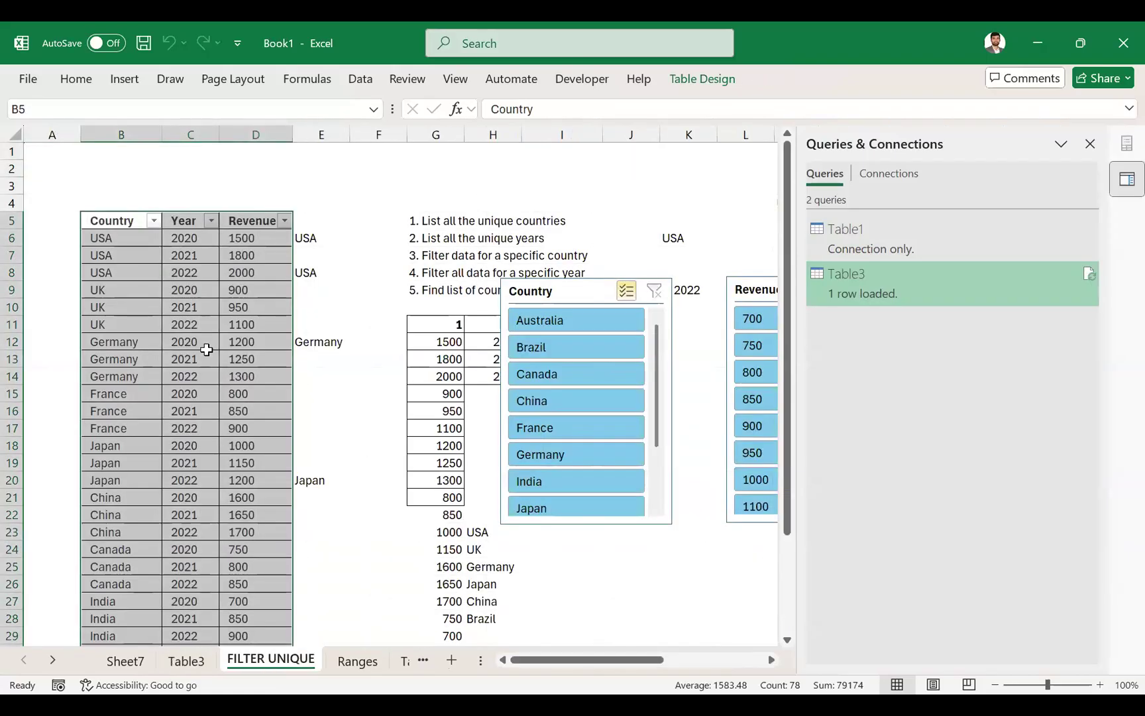
{"action": "scroll", "coordinate": [258, 502], "scroll_direction": "down", "scroll_amount": 4}
{"action": "left_click_drag", "start_coordinate": [259, 478], "coordinate": [259, 515]}
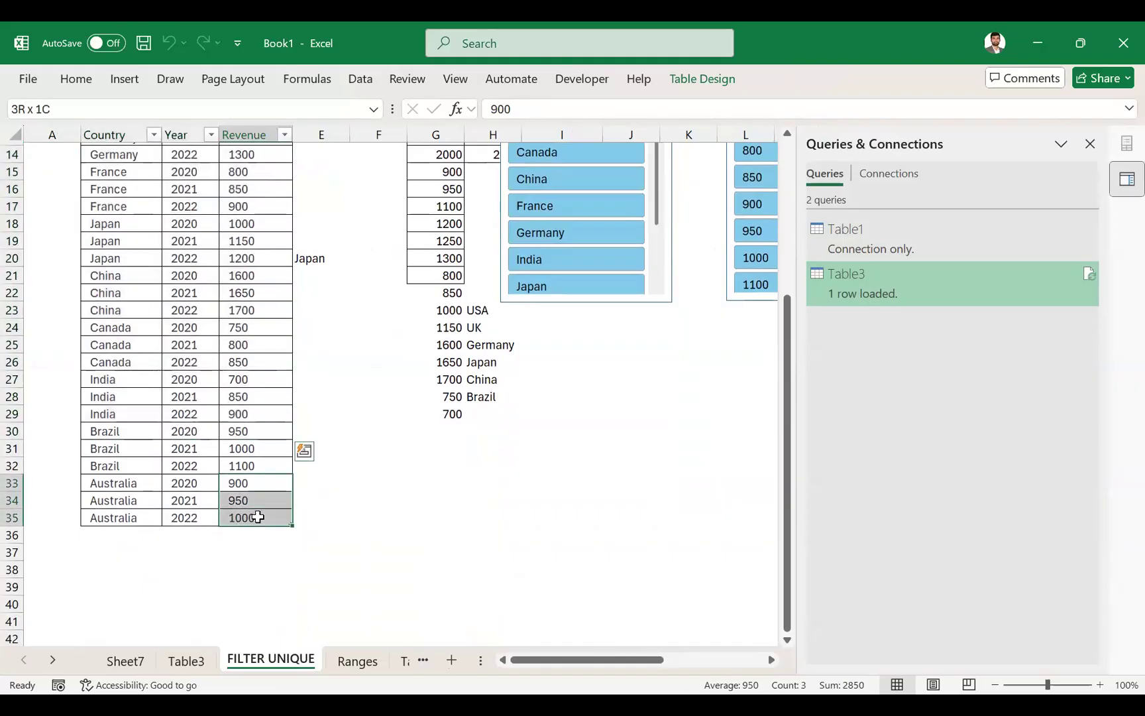
{"action": "type", "text": "10000000"}
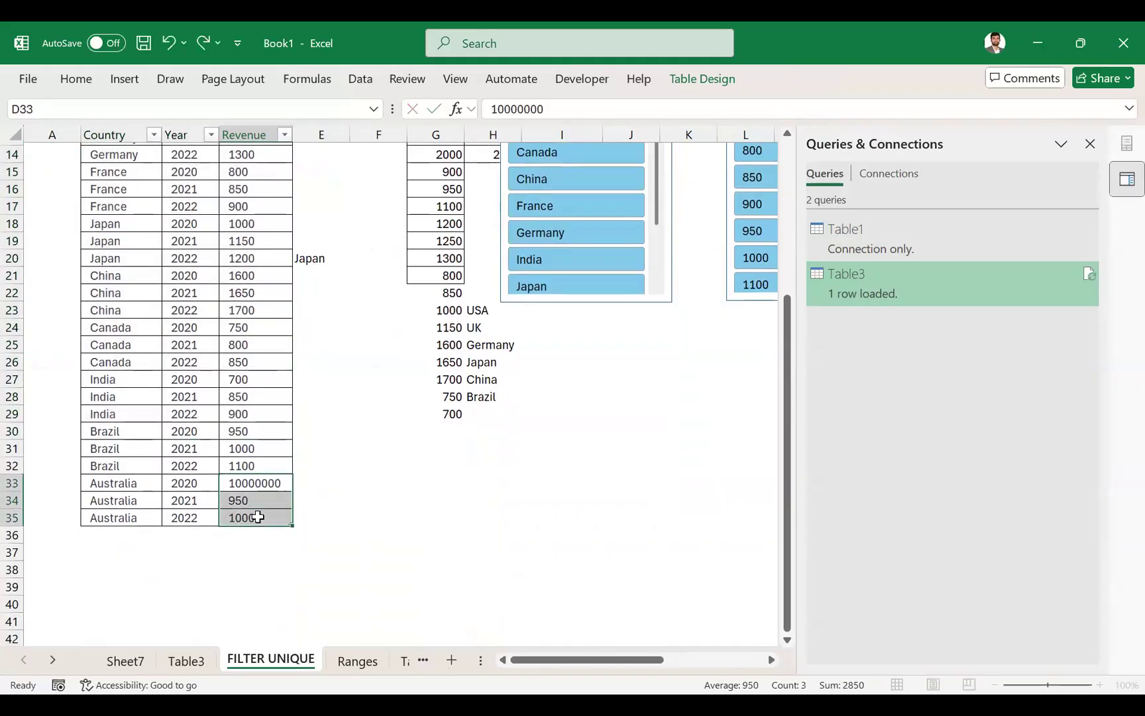
{"action": "key", "text": "ctrl+Return"}
- Refresh the loaded query table on the Table3 sheet and check its Revenue cell
{"action": "left_click", "coordinate": [191, 662]}
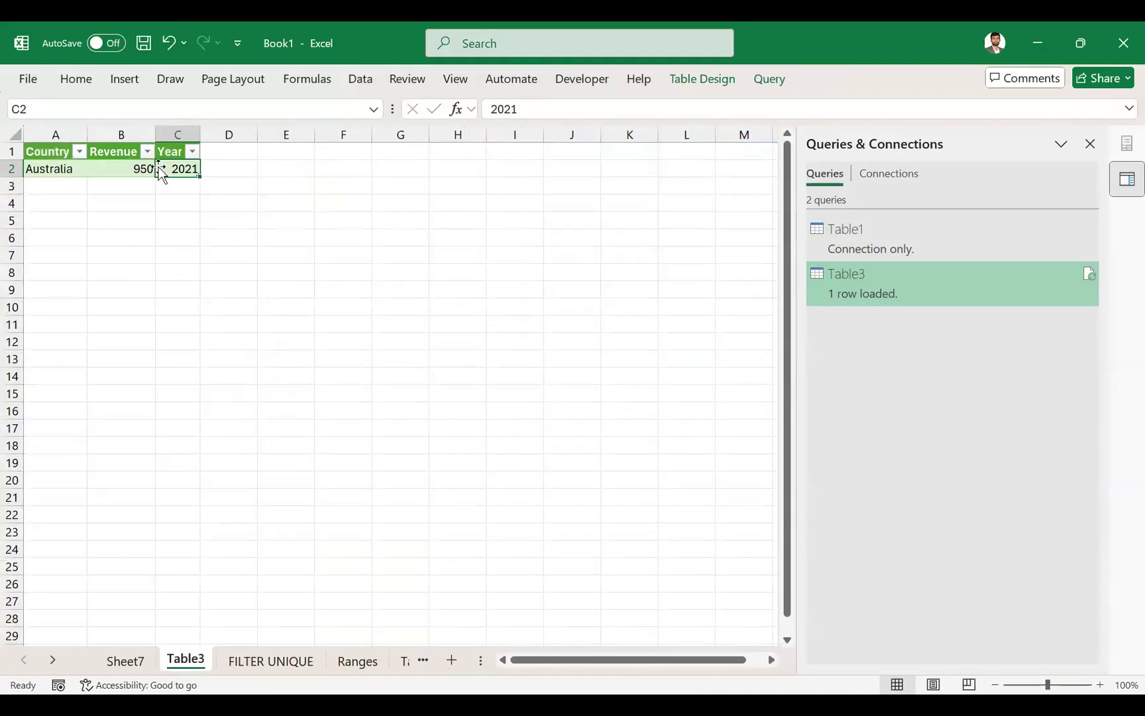
{"action": "left_click_drag", "start_coordinate": [66, 156], "coordinate": [187, 169]}
{"action": "left_click", "coordinate": [763, 72]}
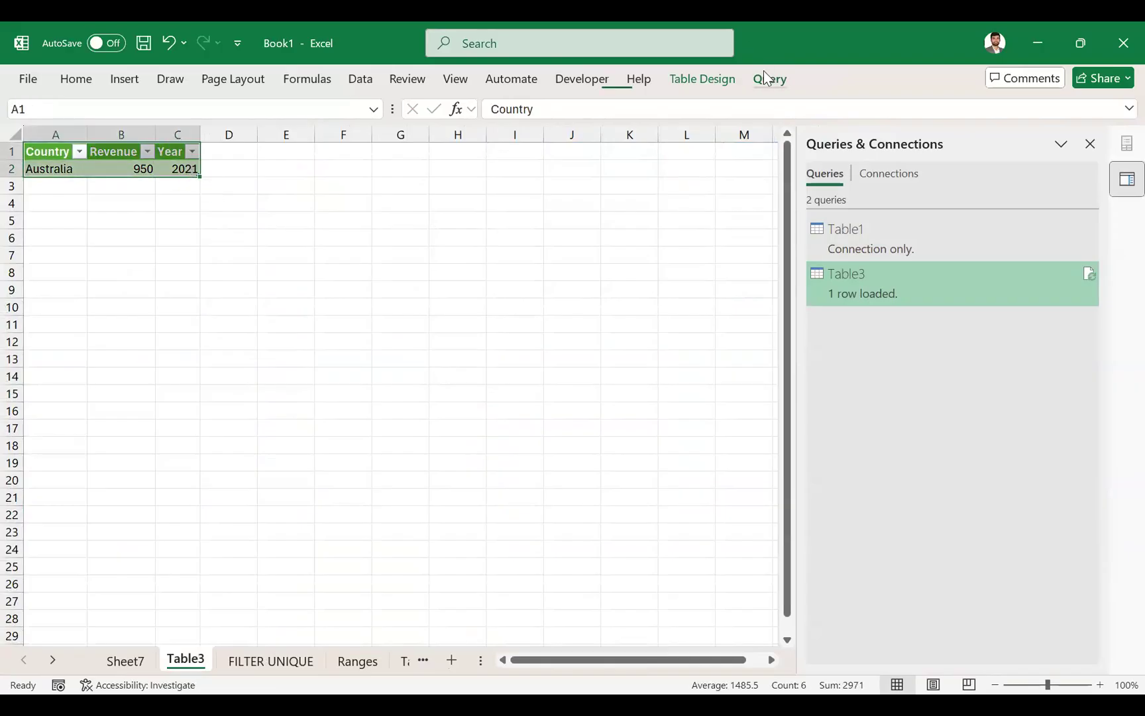
{"action": "left_click", "coordinate": [179, 126]}
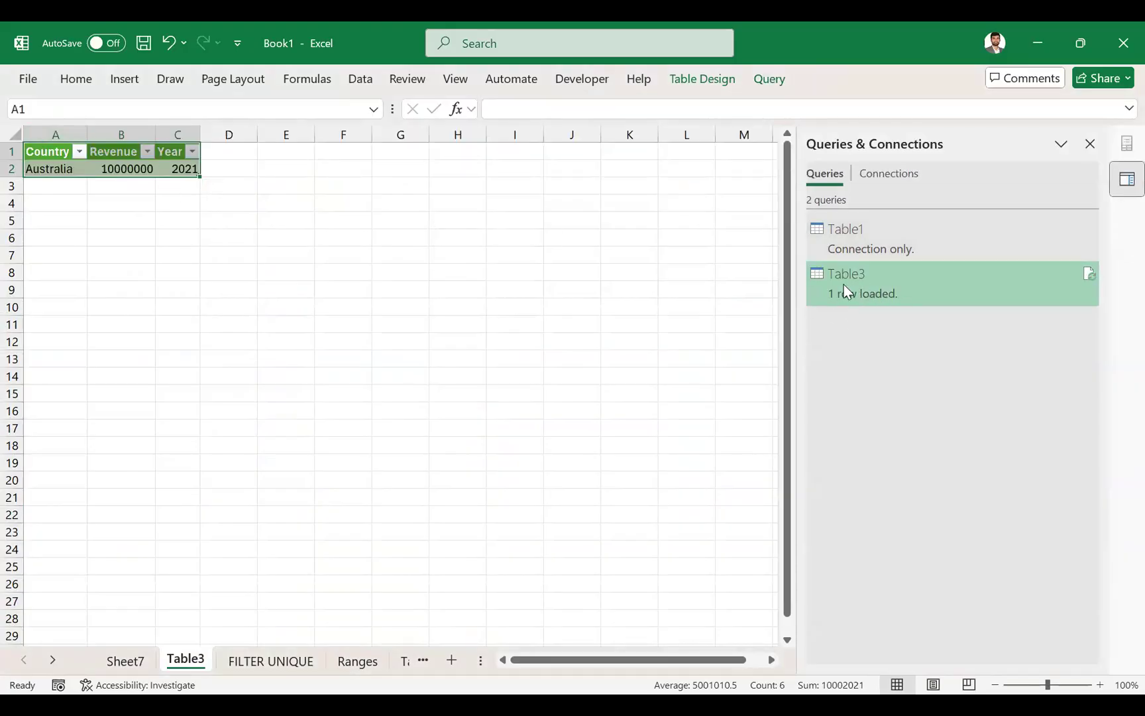
{"action": "left_click", "coordinate": [118, 168]}
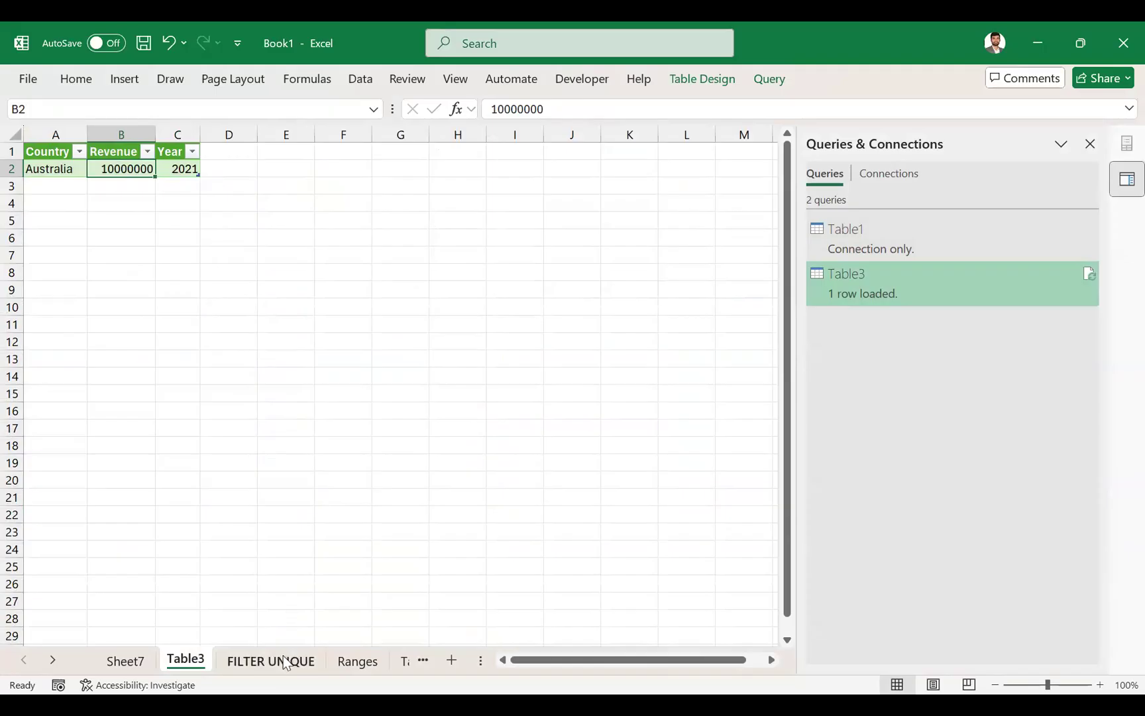
- Compare the revenue data across the FILTER UNIQUE source table, the Table3 query output and the PivotTable on Sheet7
{"action": "left_click", "coordinate": [136, 661]}
{"action": "left_click", "coordinate": [244, 663]}
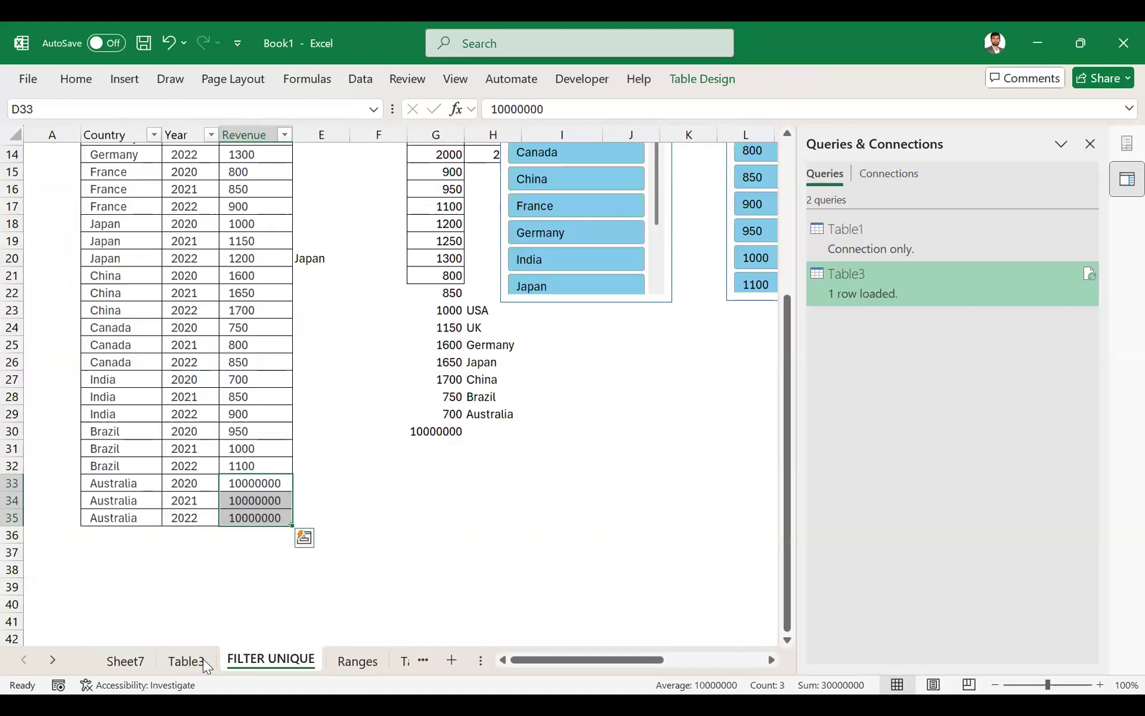
{"action": "left_click", "coordinate": [200, 658]}
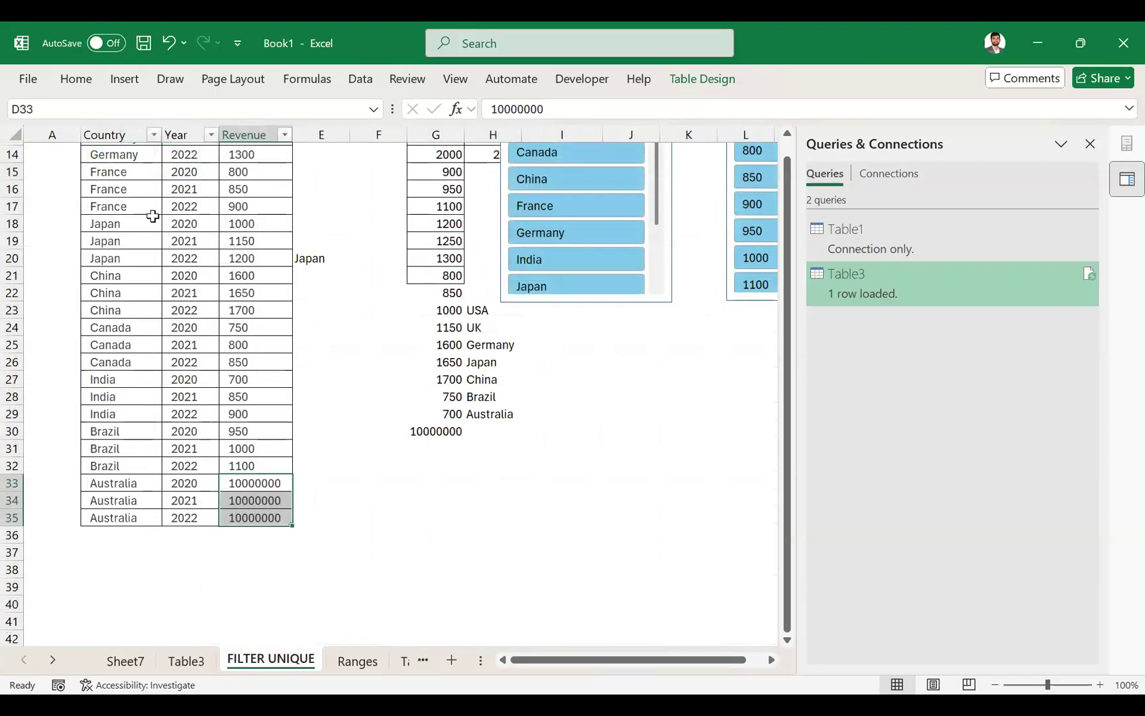
{"action": "scroll", "coordinate": [115, 225], "scroll_direction": "up", "scroll_amount": 4}
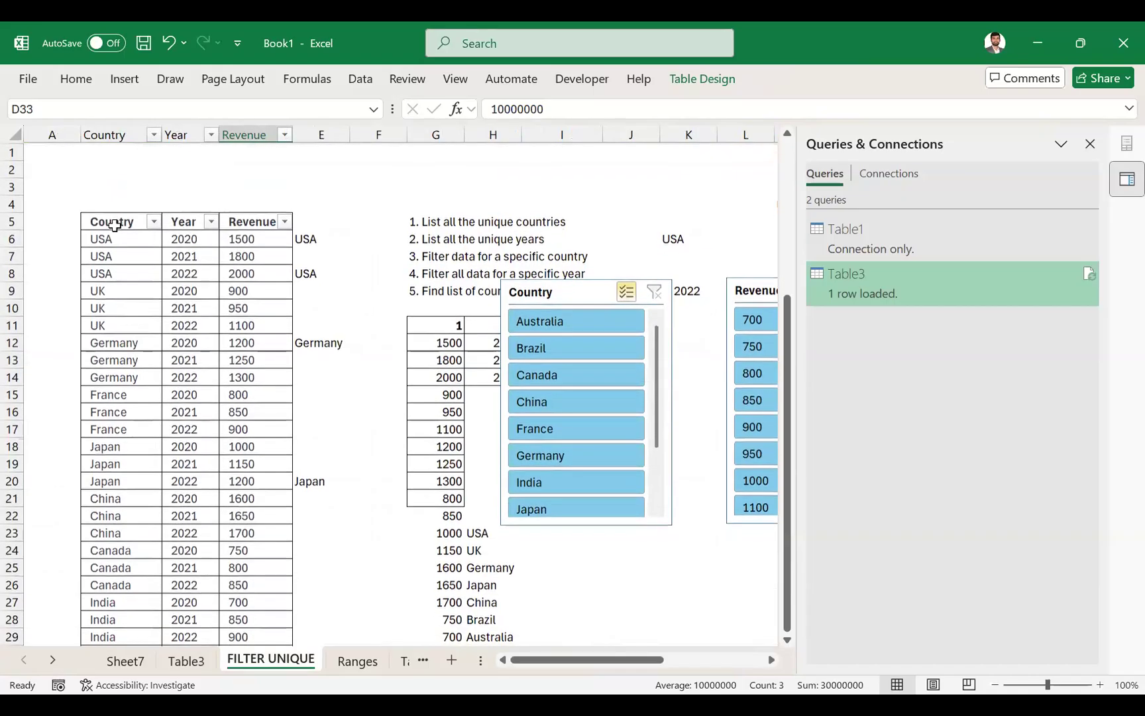
{"action": "left_click_drag", "start_coordinate": [106, 446], "coordinate": [115, 223]}
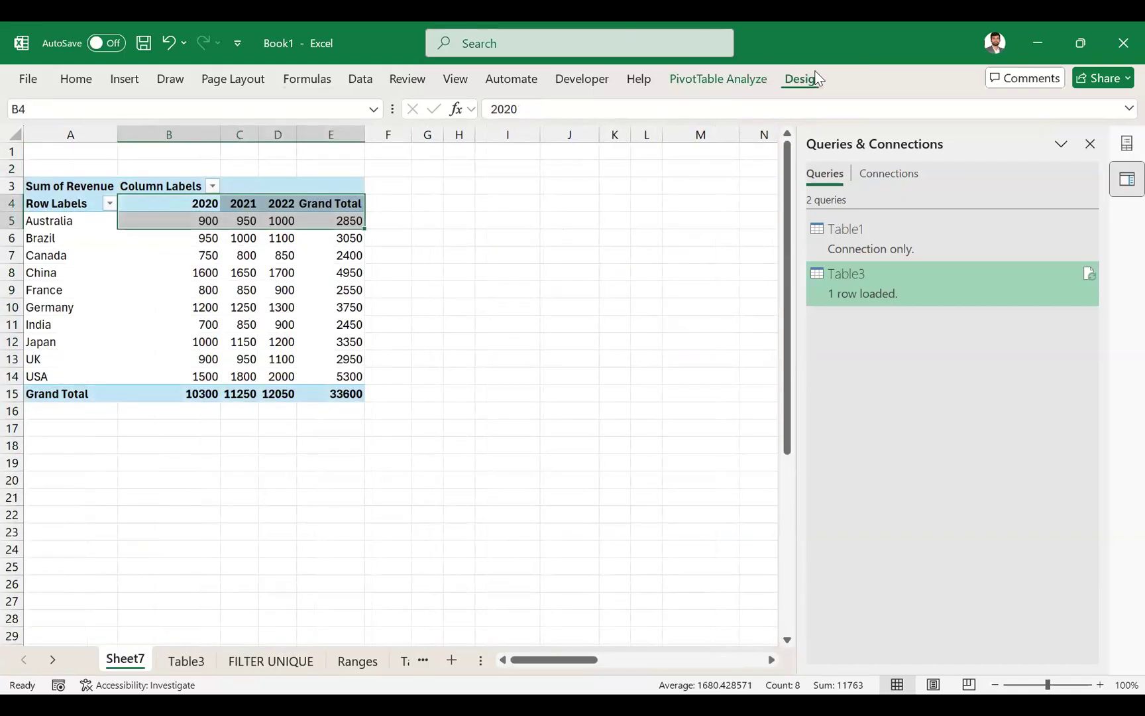
{"action": "left_click", "coordinate": [819, 78]}
{"action": "left_click", "coordinate": [151, 302]}
- Go back to the Table3 sheet and open its query for editing in the Power Query Editor
{"action": "left_click", "coordinate": [185, 660]}
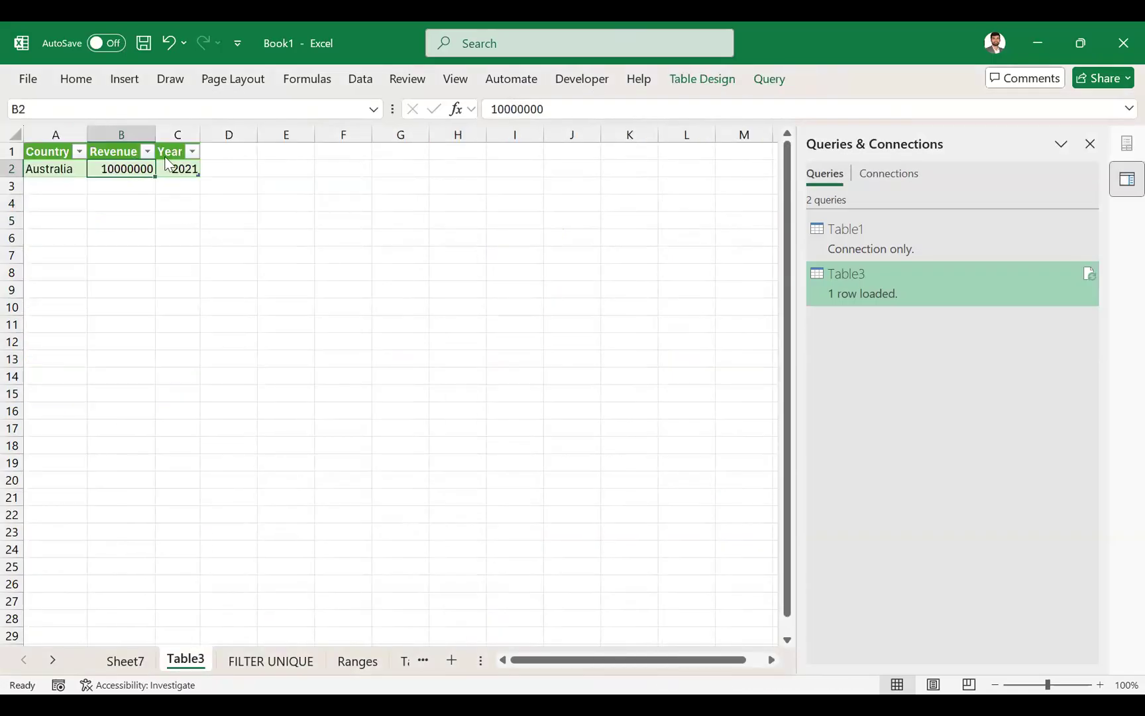
{"action": "left_click", "coordinate": [771, 80]}
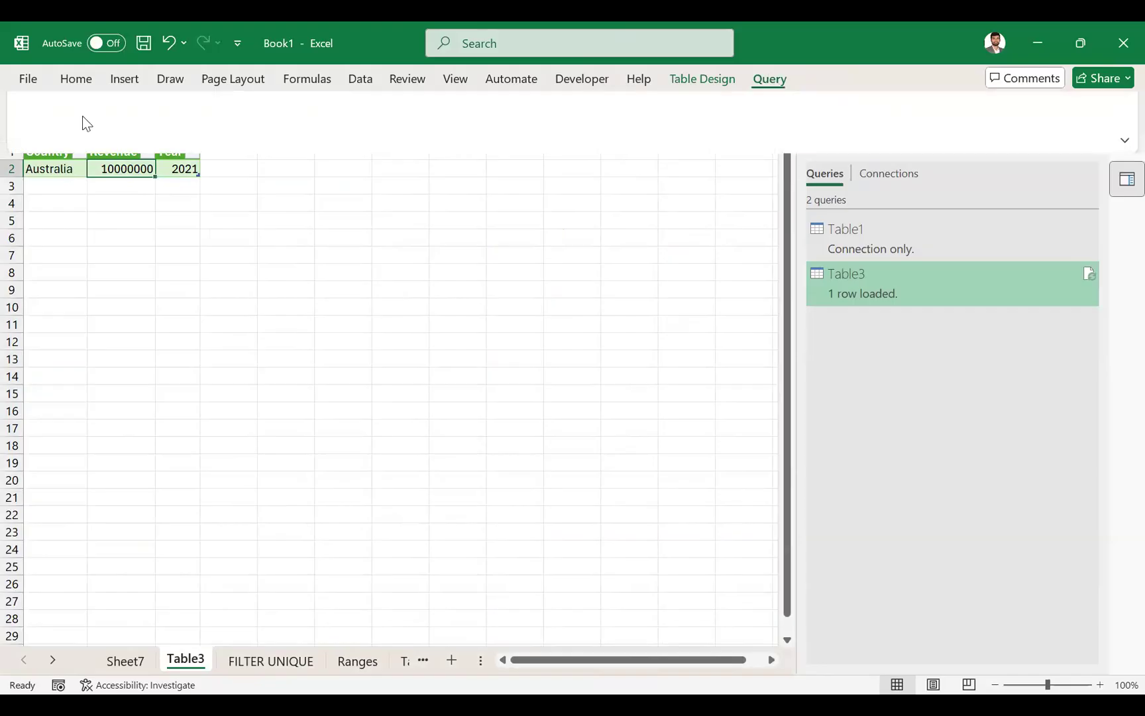
{"action": "double_click", "coordinate": [926, 301]}
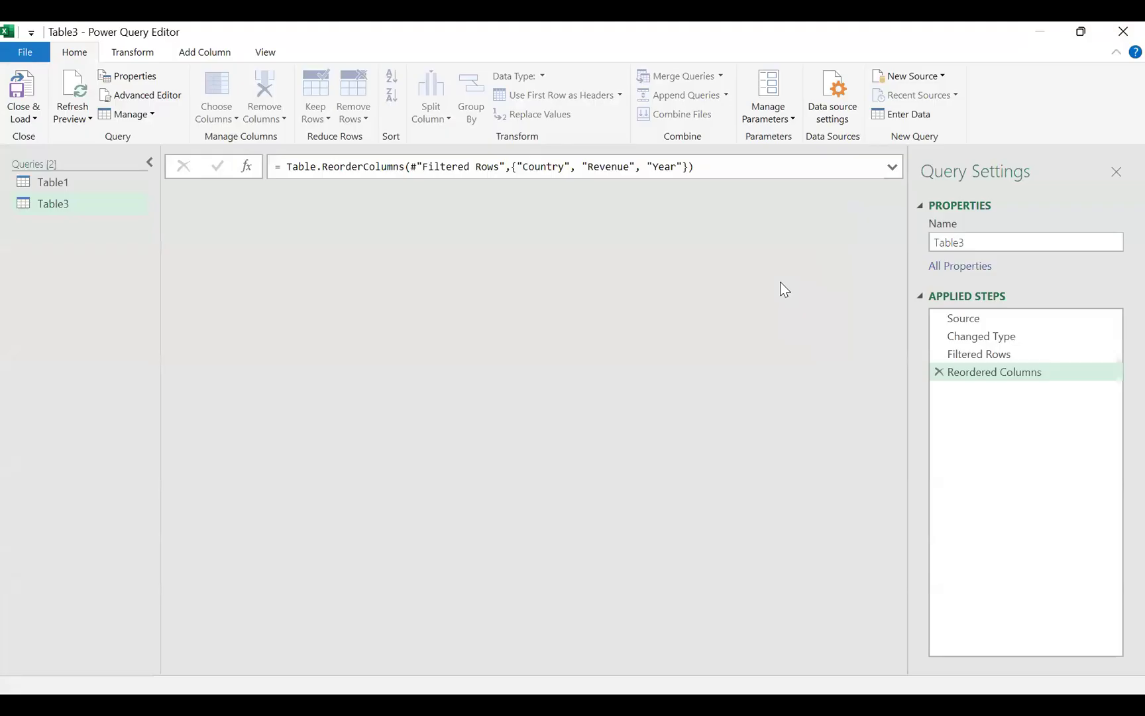
- Filter the query's Revenue column to keep only rows where the value is greater than 1000
{"action": "key", "text": "alt+Down"}
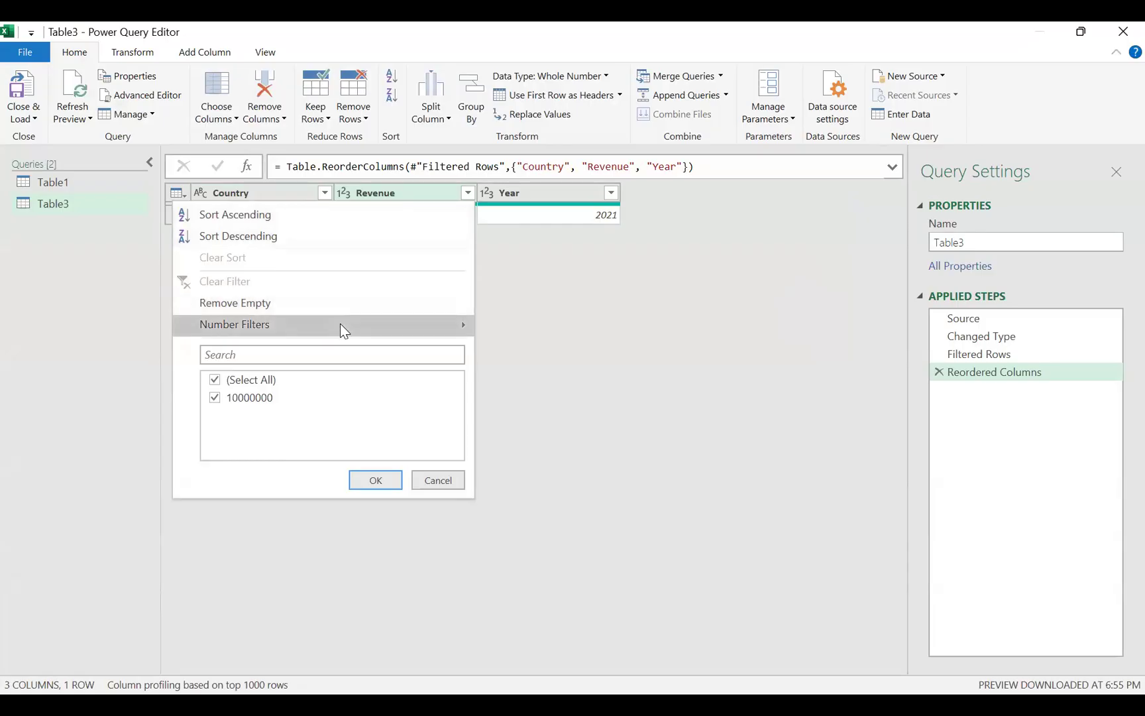
{"action": "mouse_move", "coordinate": [344, 330]}
{"action": "left_click", "coordinate": [568, 372]}
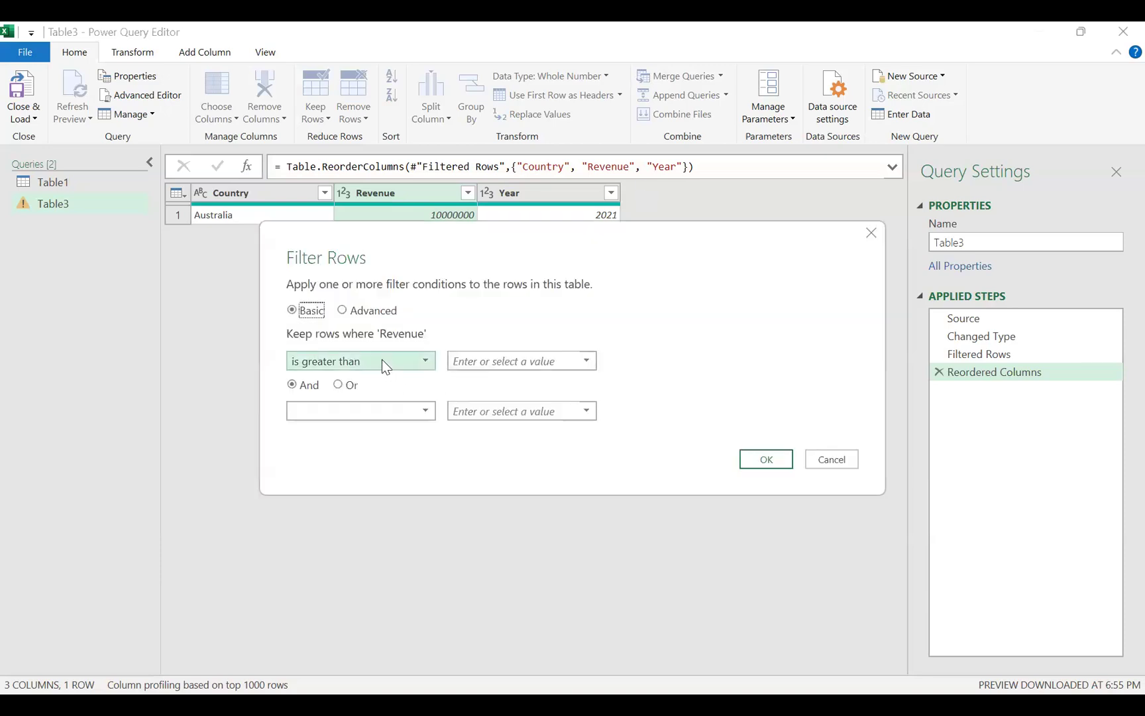
{"action": "left_click", "coordinate": [527, 366]}
{"action": "type", "text": "1000"}
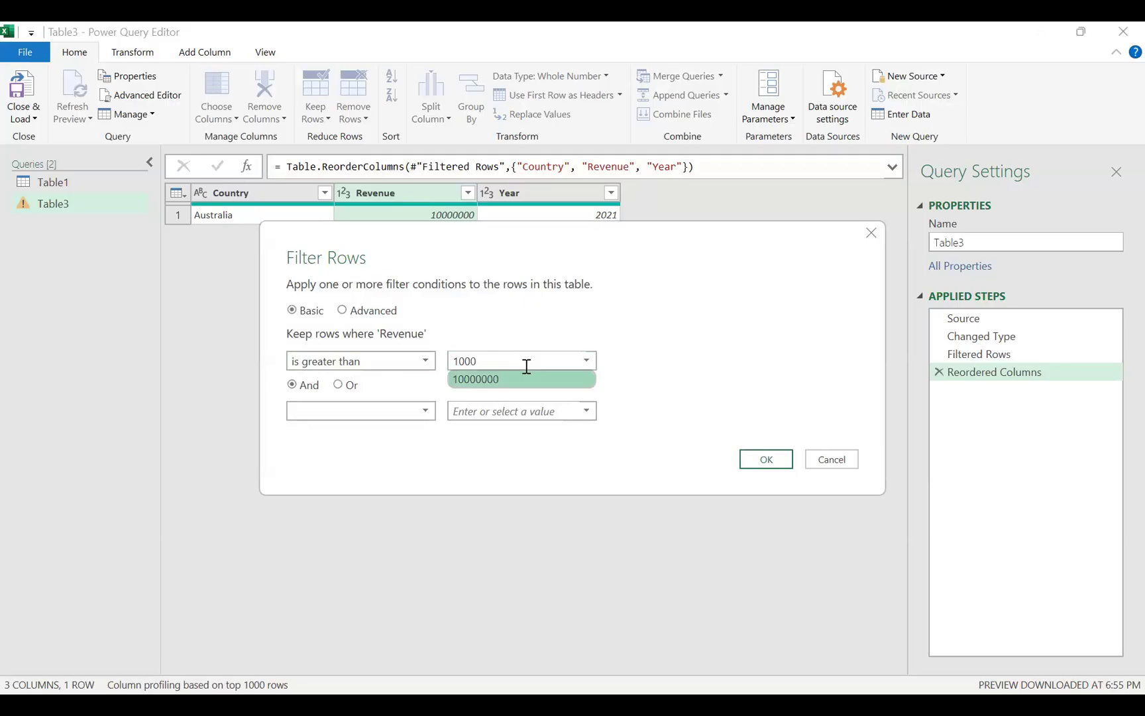
{"action": "key", "text": "Return"}
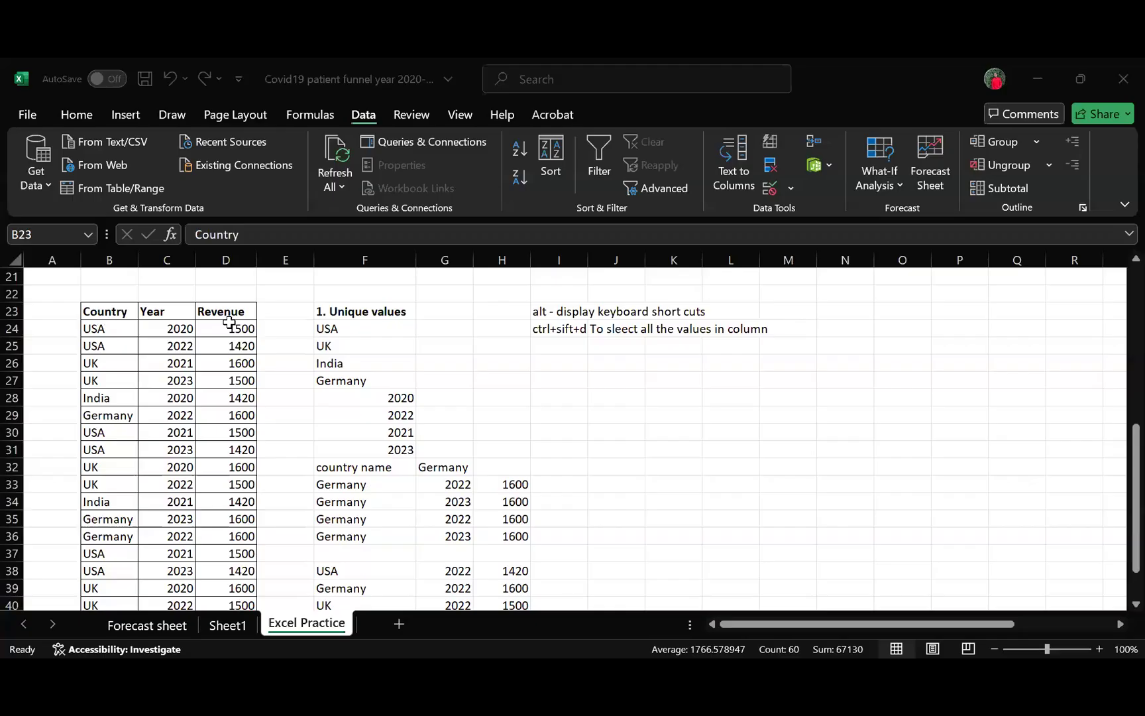
- Load the Country, Year and Revenue range on the Excel Practice sheet into Power Query as a table and review its rows
{"action": "left_click", "coordinate": [38, 175]}
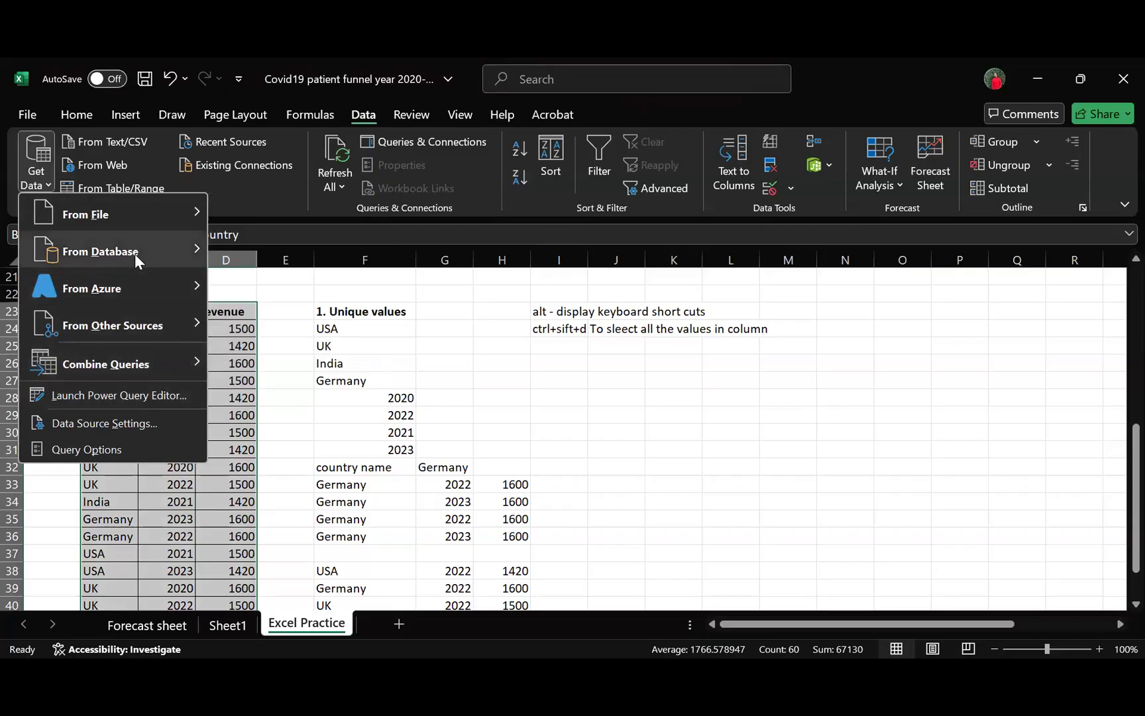
{"action": "left_click", "coordinate": [140, 325]}
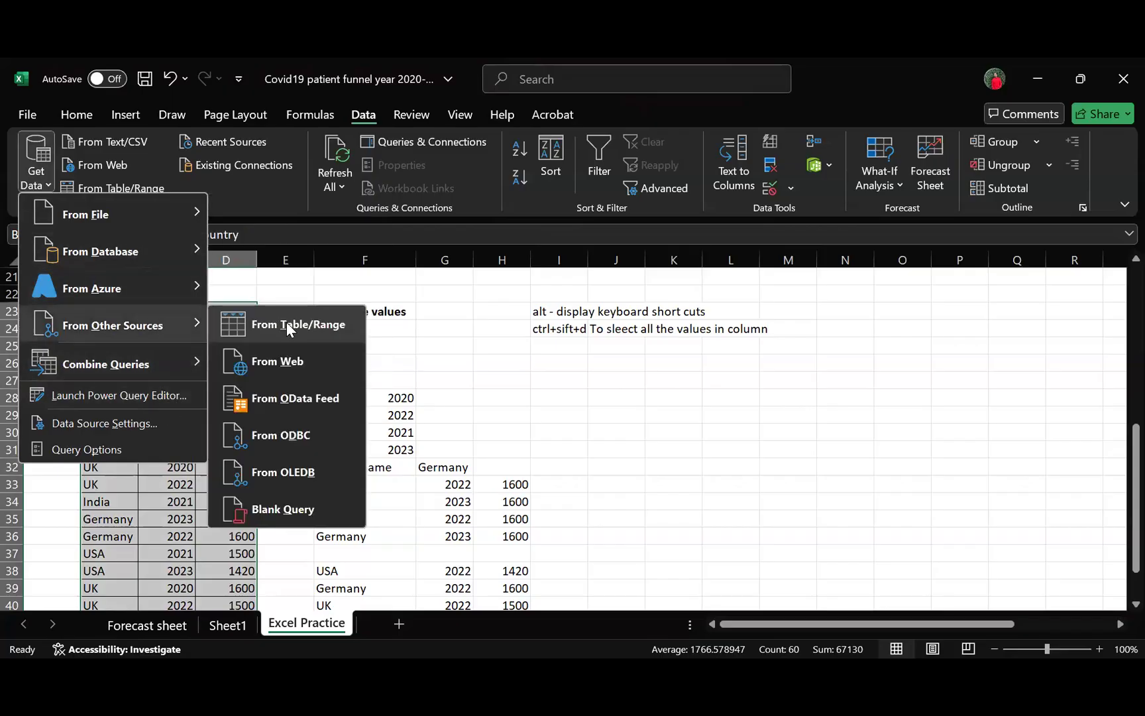
{"action": "left_click", "coordinate": [287, 322]}
{"action": "left_click", "coordinate": [478, 436]}
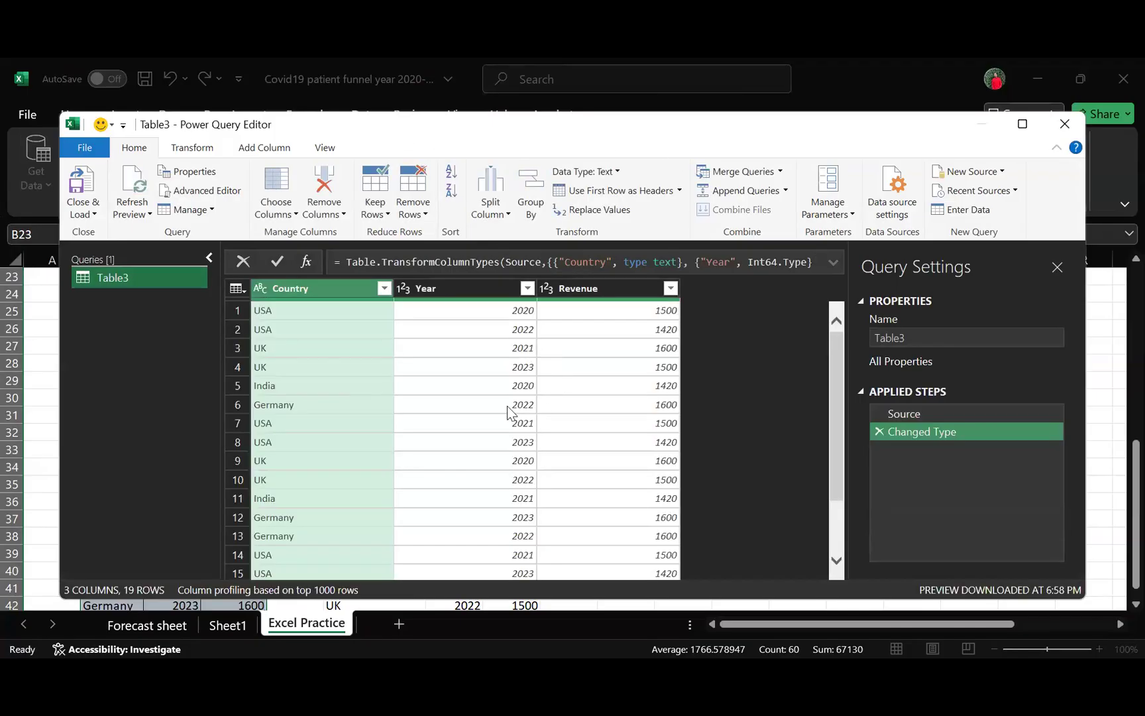
{"action": "scroll", "coordinate": [492, 417], "scroll_direction": "down", "scroll_amount": 2}
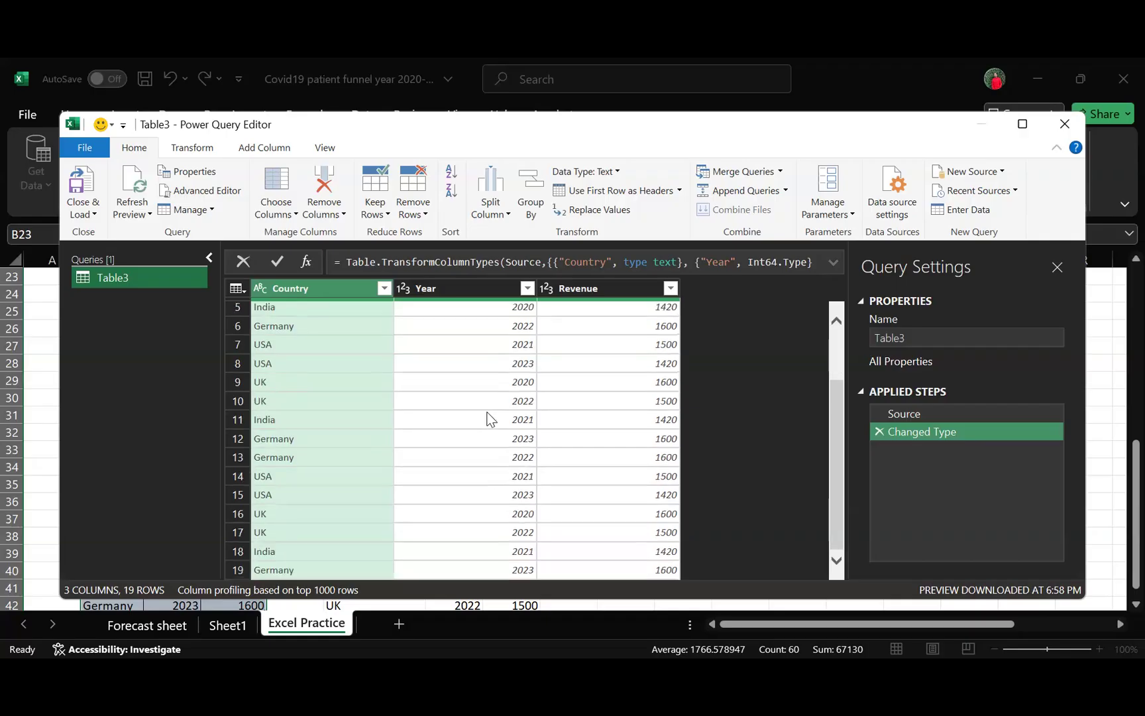
{"action": "scroll", "coordinate": [487, 419], "scroll_direction": "up", "scroll_amount": 2}
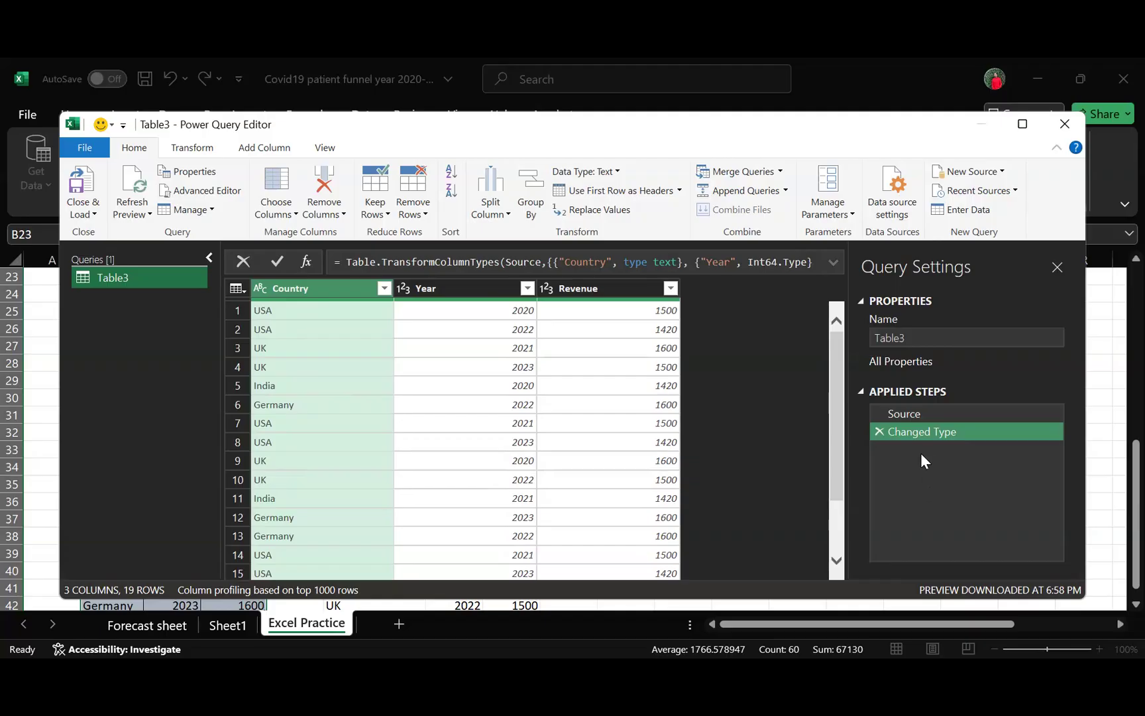
- Filter the Revenue column to exclude the value 1420
{"action": "left_click", "coordinate": [600, 312]}
{"action": "left_click", "coordinate": [670, 288]}
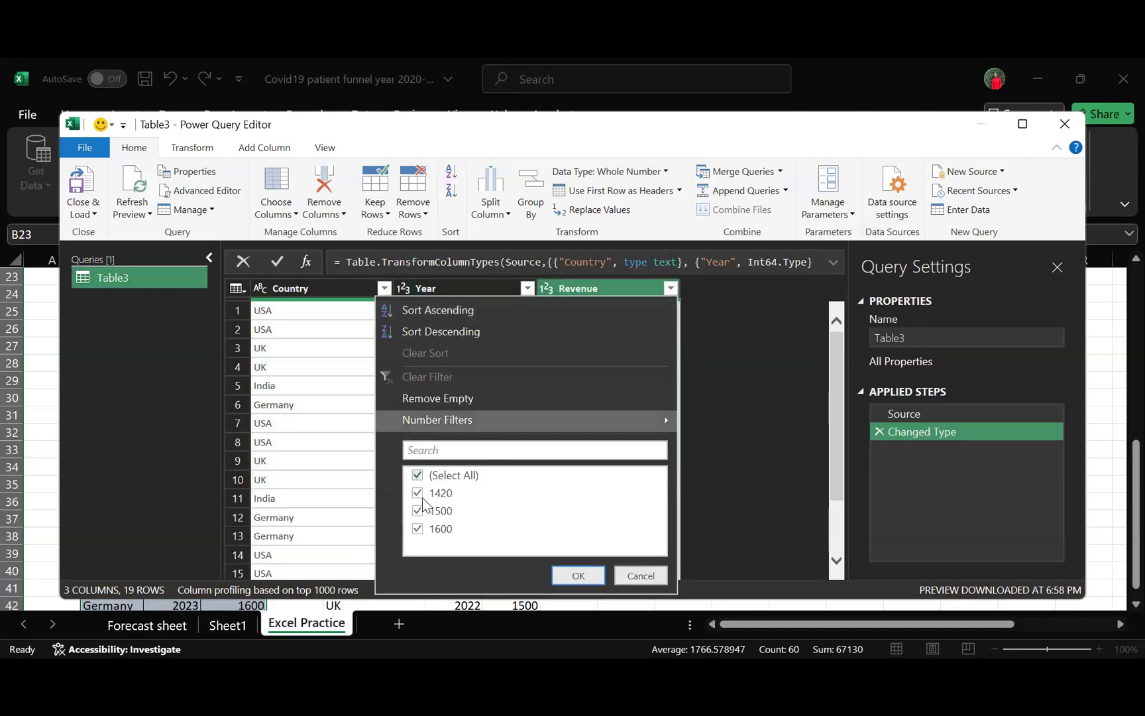
{"action": "left_click", "coordinate": [426, 495]}
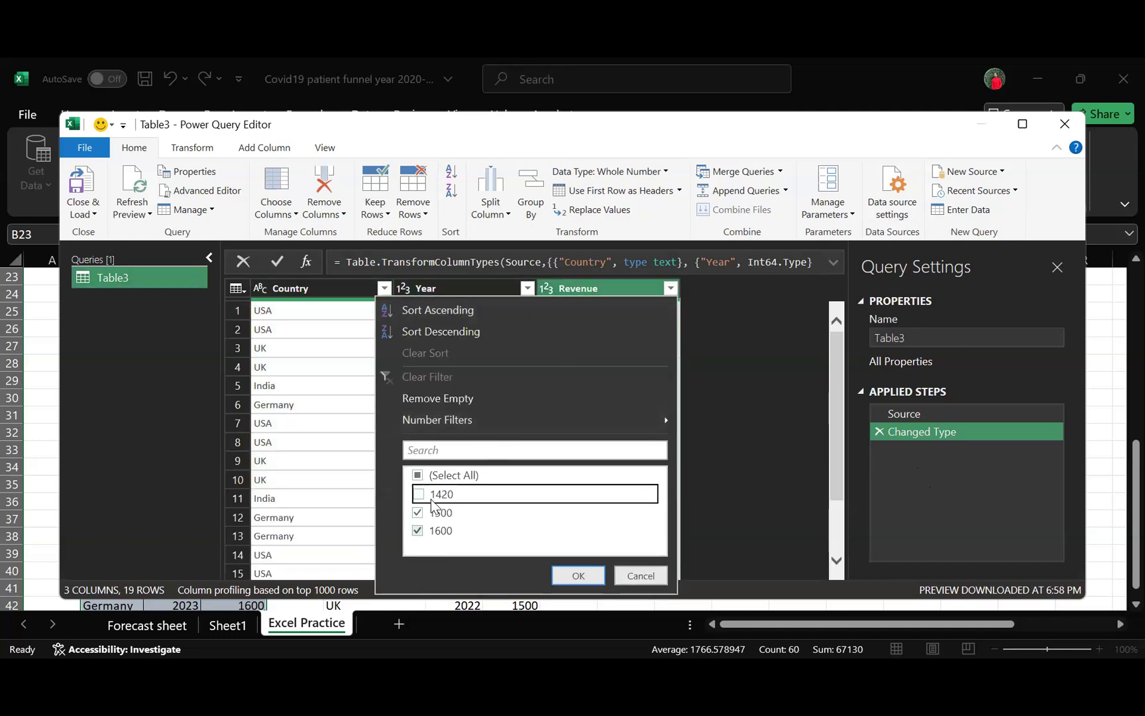
{"action": "key", "text": "Return"}
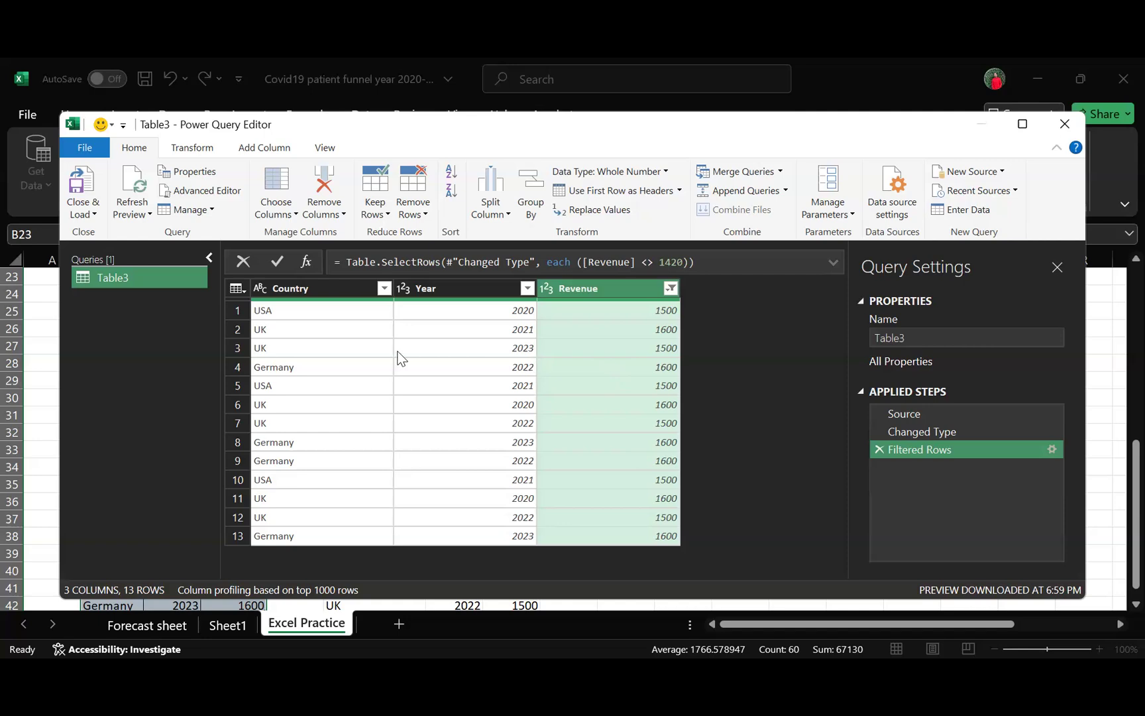
- Try to exclude Germany in the Country column's filter
{"action": "left_click", "coordinate": [384, 289]}
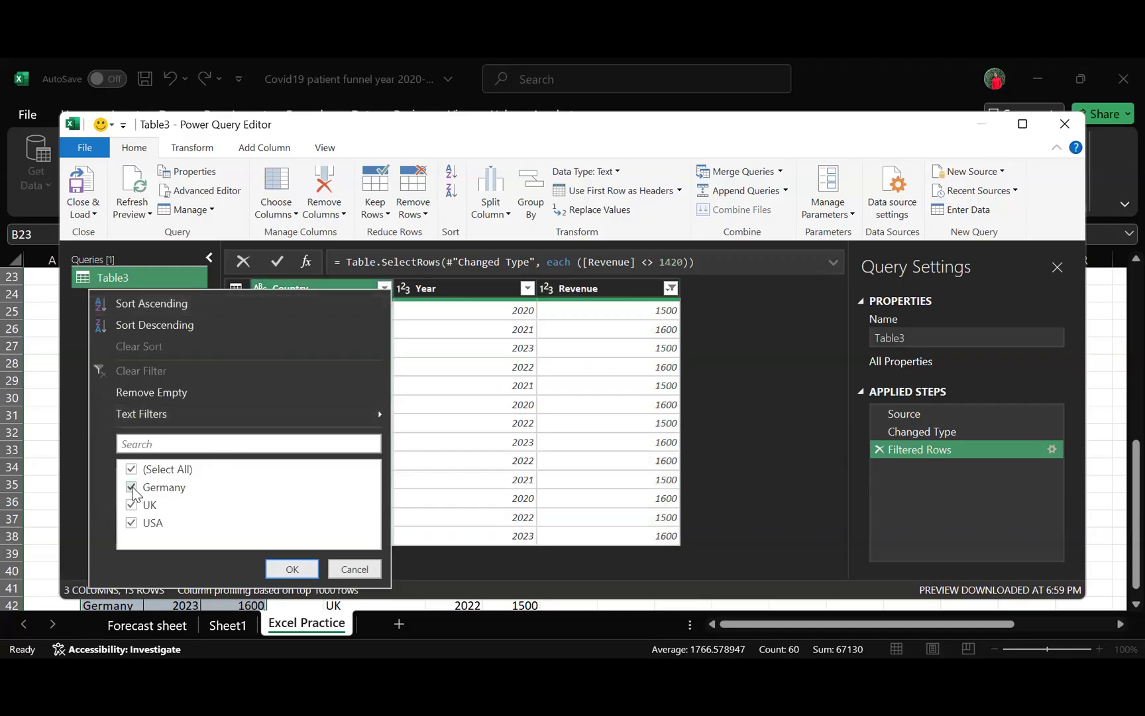
{"action": "left_click", "coordinate": [133, 488]}
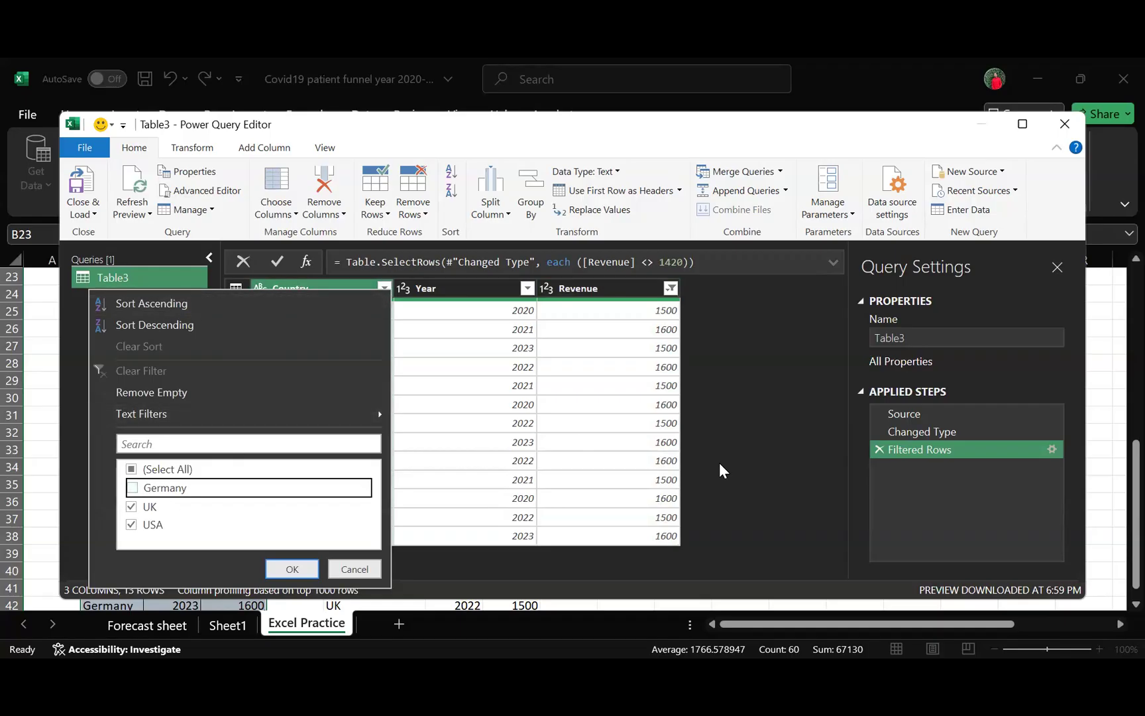
{"action": "left_click", "coordinate": [769, 469]}
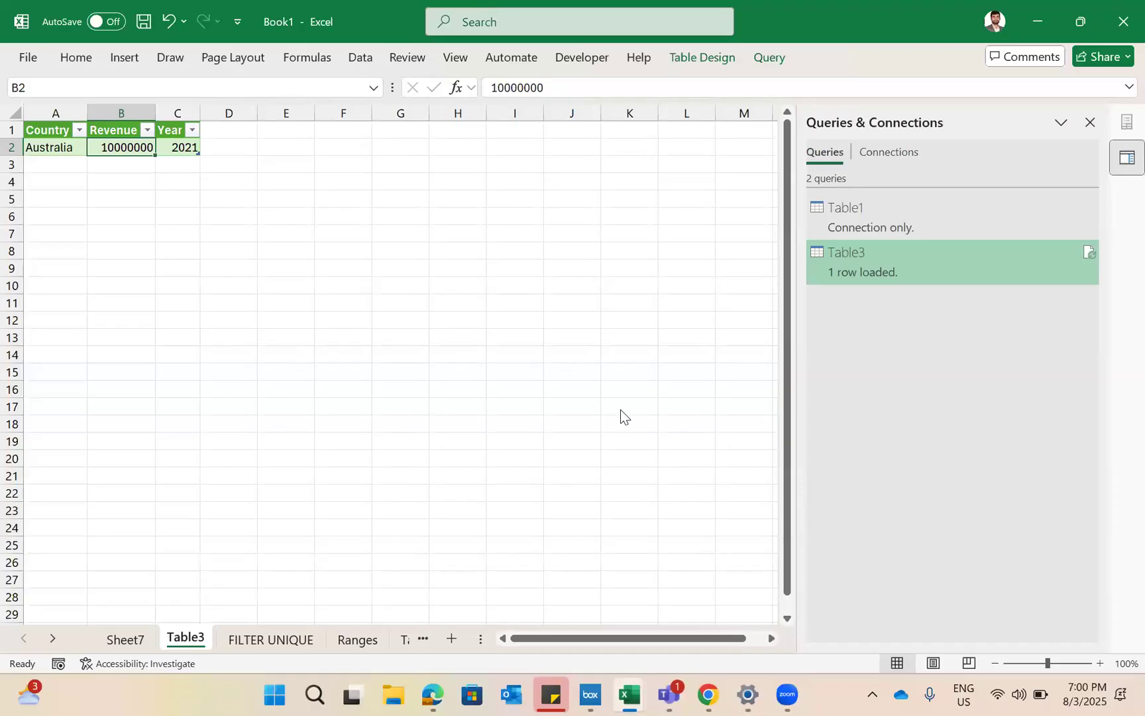
- Switch to the 07282025_Kunlun Forecast Model workbook and go from the Control sheet back to the Input sheet
{"action": "key", "text": "alt+Tab"}
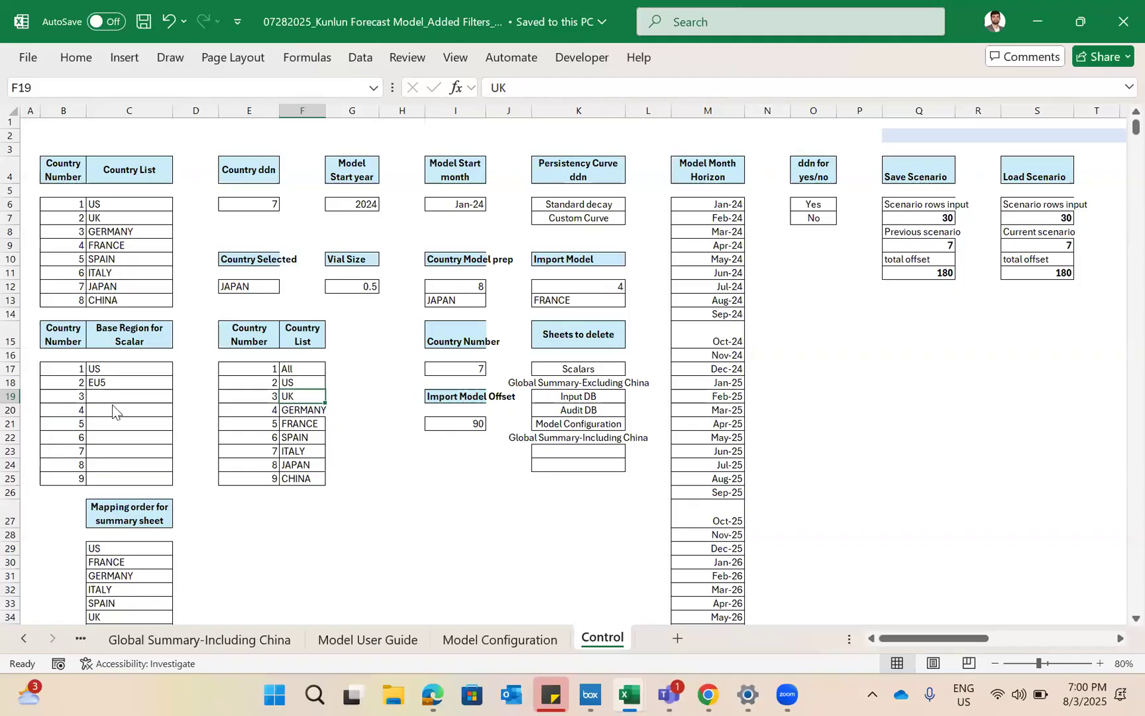
{"action": "left_click", "coordinate": [69, 558]}
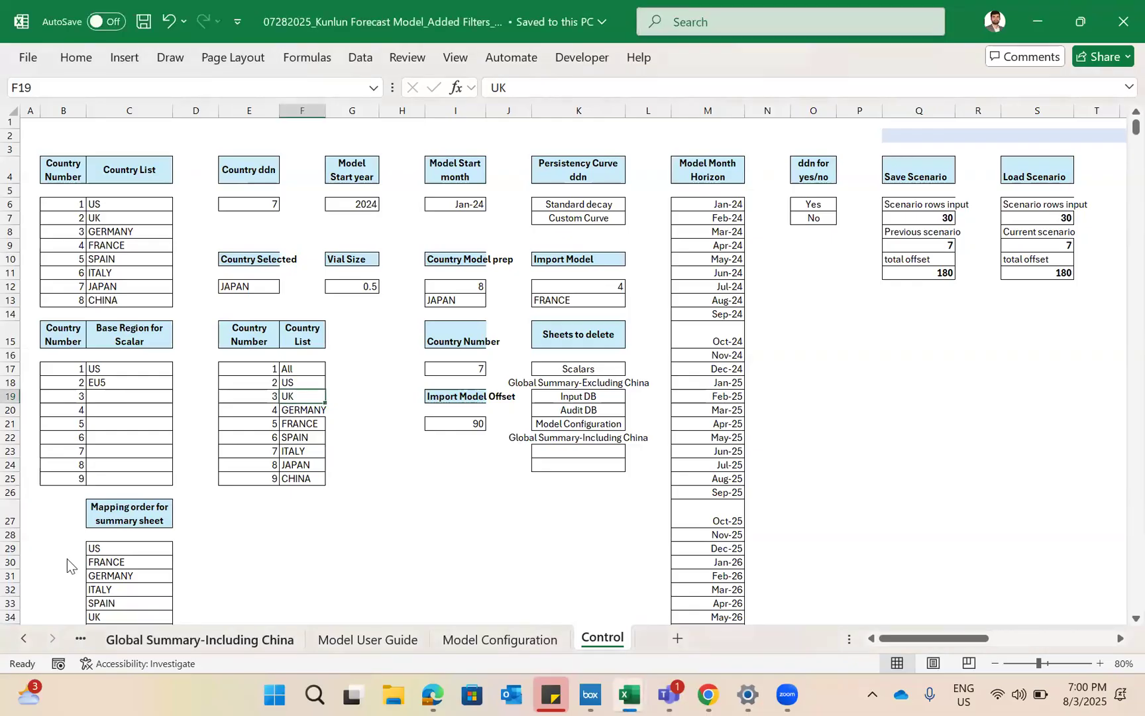
{"action": "key", "text": "ctrl+Page_Up"}
{"action": "key", "text": "ctrl+Page_Up"}
{"action": "key", "text": "ctrl+Page_Up"}
{"action": "key", "text": "ctrl+Page_Up"}
{"action": "key", "text": "ctrl+Page_Up"}
{"action": "key", "text": "ctrl+Page_Up"}
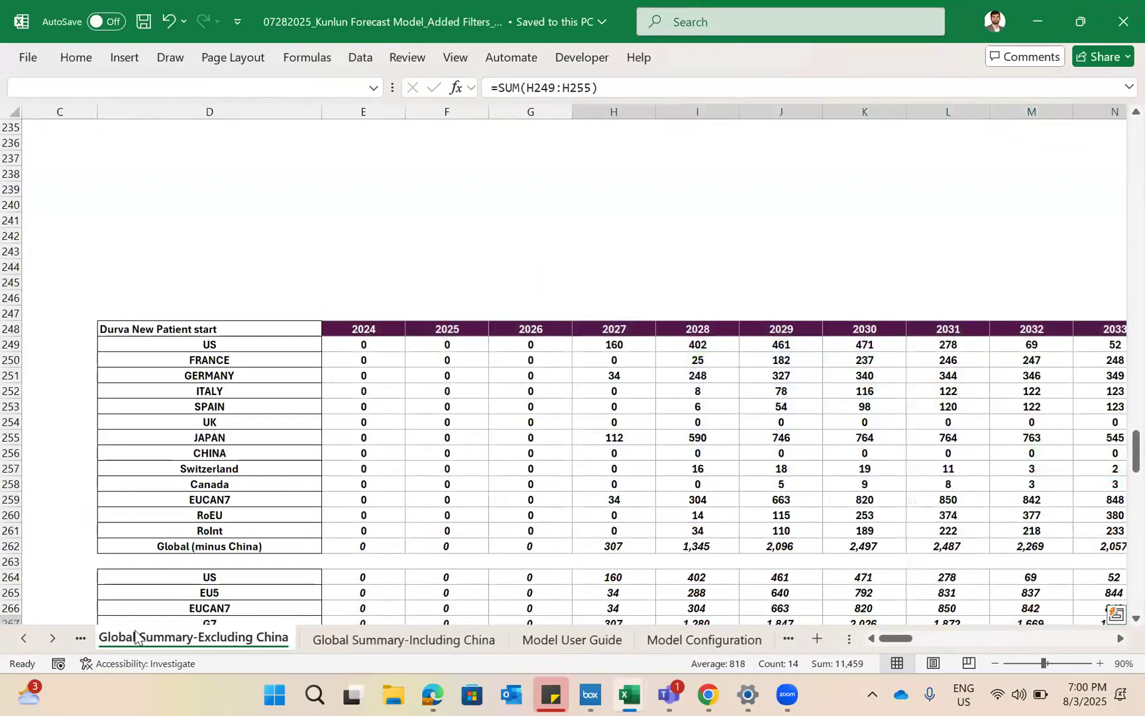
{"action": "key", "text": "ctrl+Page_Up"}
{"action": "key", "text": "ctrl+Page_Up"}
{"action": "key", "text": "ctrl+Page_Up"}
{"action": "key", "text": "ctrl+Page_Up"}
{"action": "key", "text": "ctrl+Page_Up"}
{"action": "key", "text": "ctrl+Page_Up"}
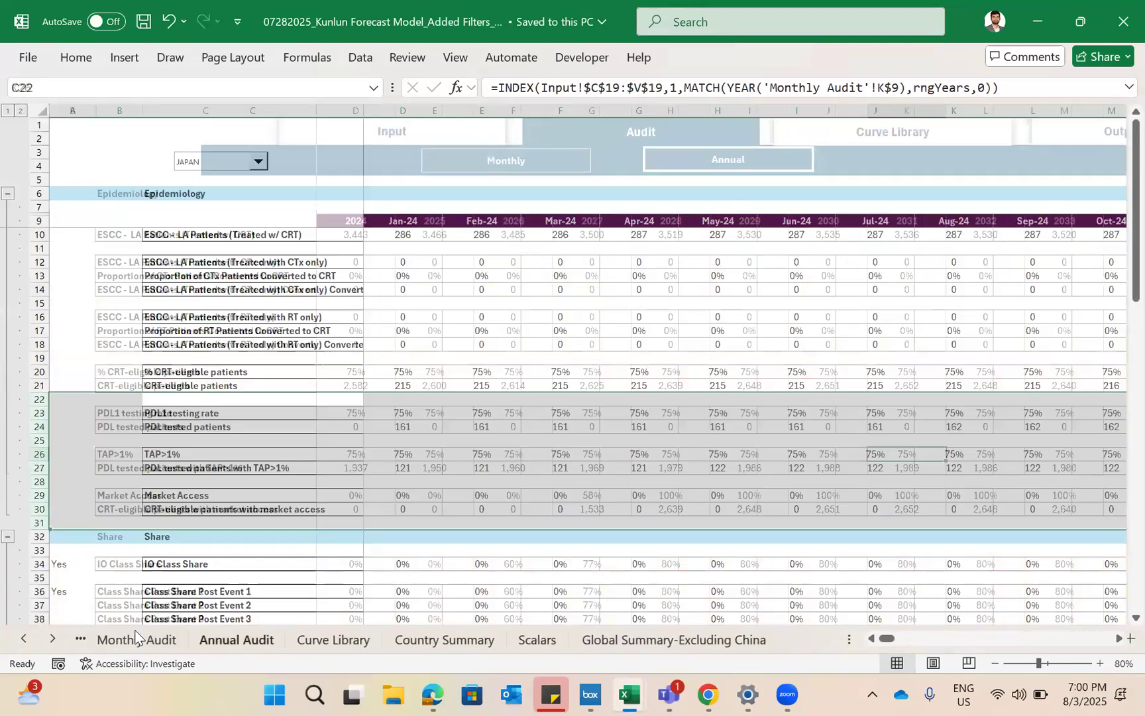
{"action": "key", "text": "ctrl+Page_Down"}
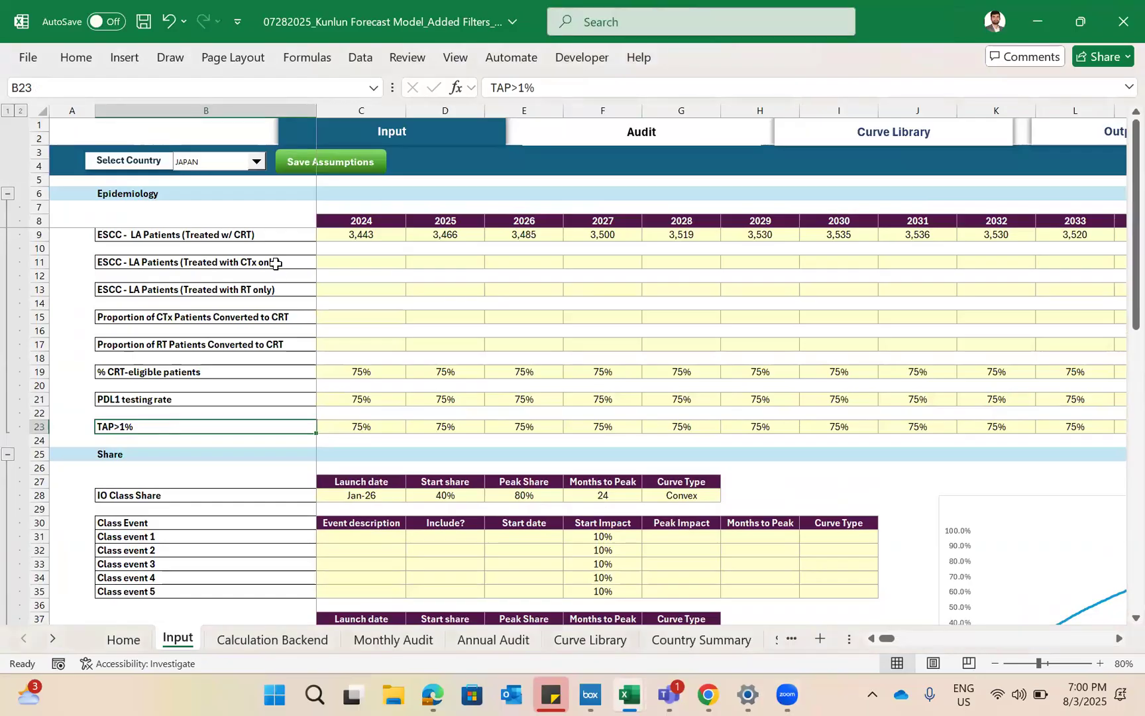
- Examine the row labels and inputs in the Epidemiology, Share and Conversion sections of the Input sheet
{"action": "left_click_drag", "start_coordinate": [197, 247], "coordinate": [192, 427]}
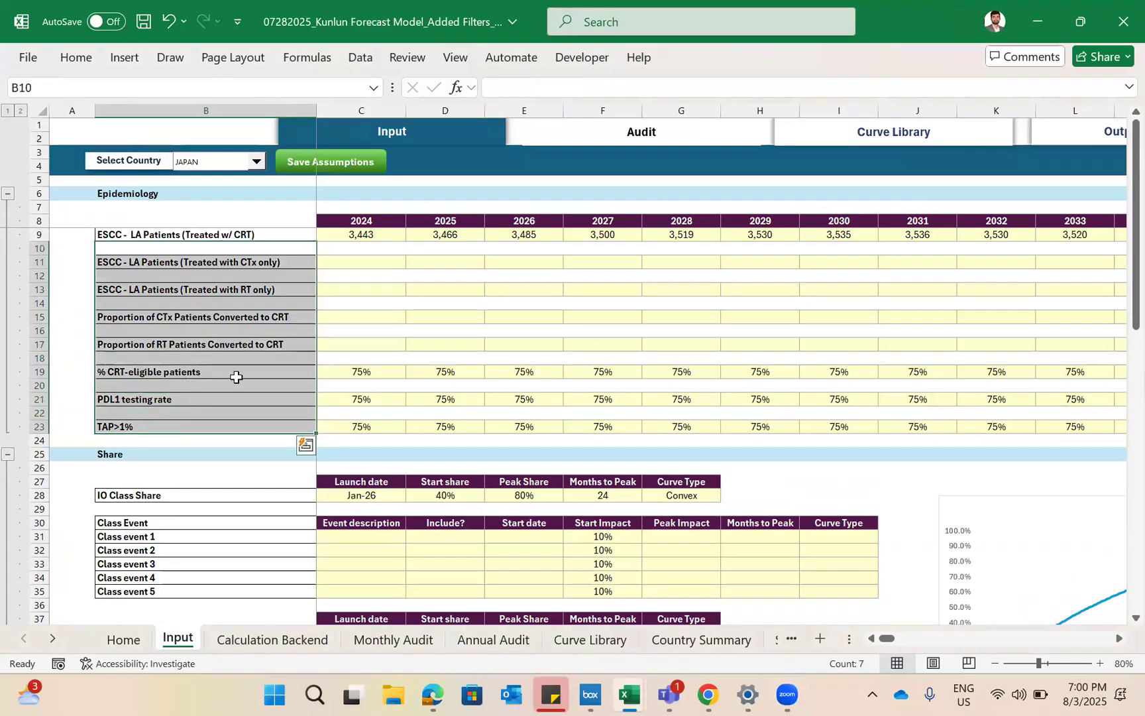
{"action": "scroll", "coordinate": [142, 350], "scroll_direction": "down", "scroll_amount": 3}
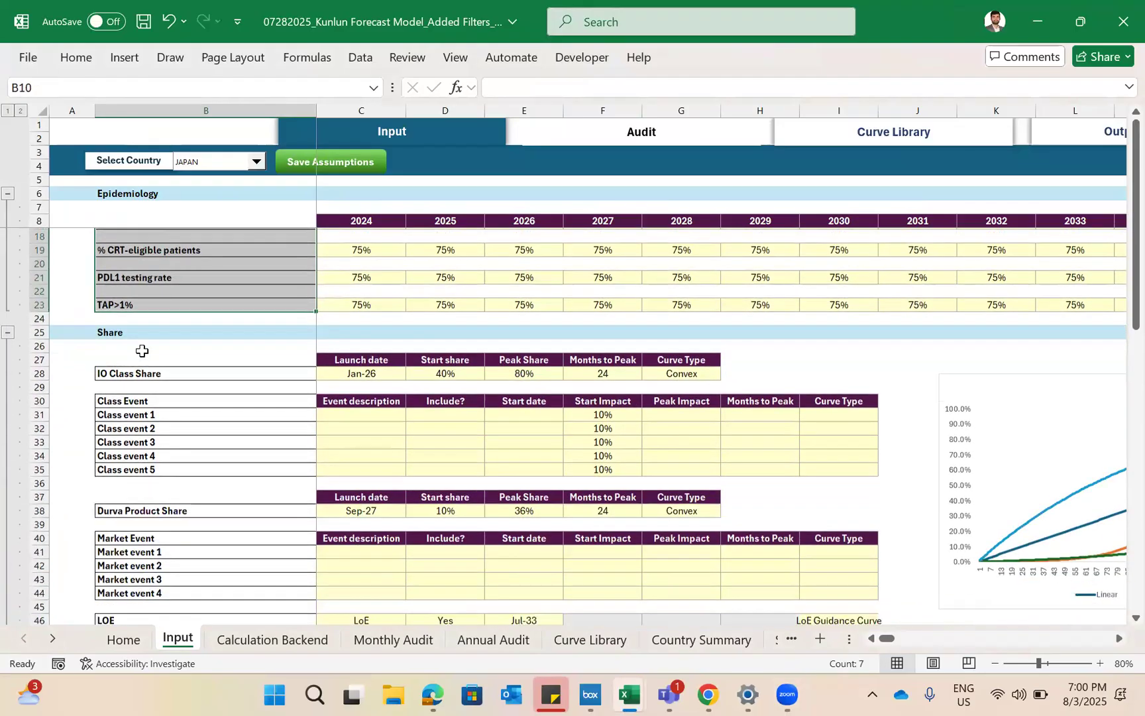
{"action": "left_click_drag", "start_coordinate": [199, 370], "coordinate": [217, 547]}
{"action": "scroll", "coordinate": [217, 547], "scroll_direction": "down", "scroll_amount": 5}
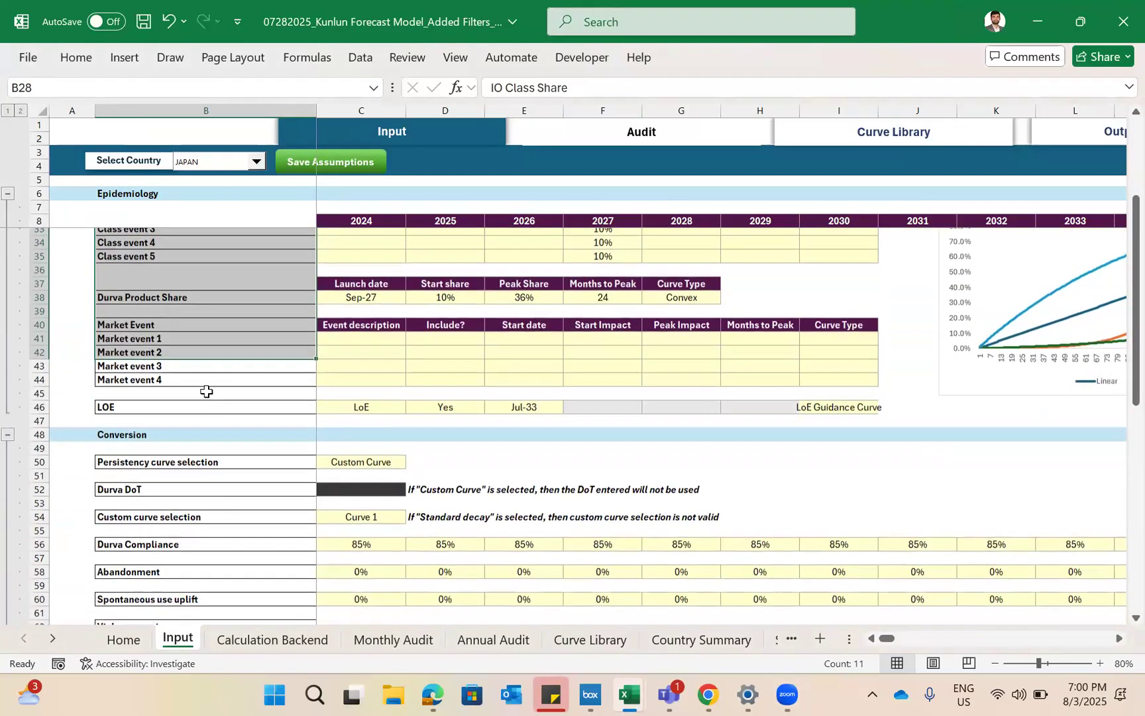
{"action": "scroll", "coordinate": [203, 335], "scroll_direction": "down", "scroll_amount": 3}
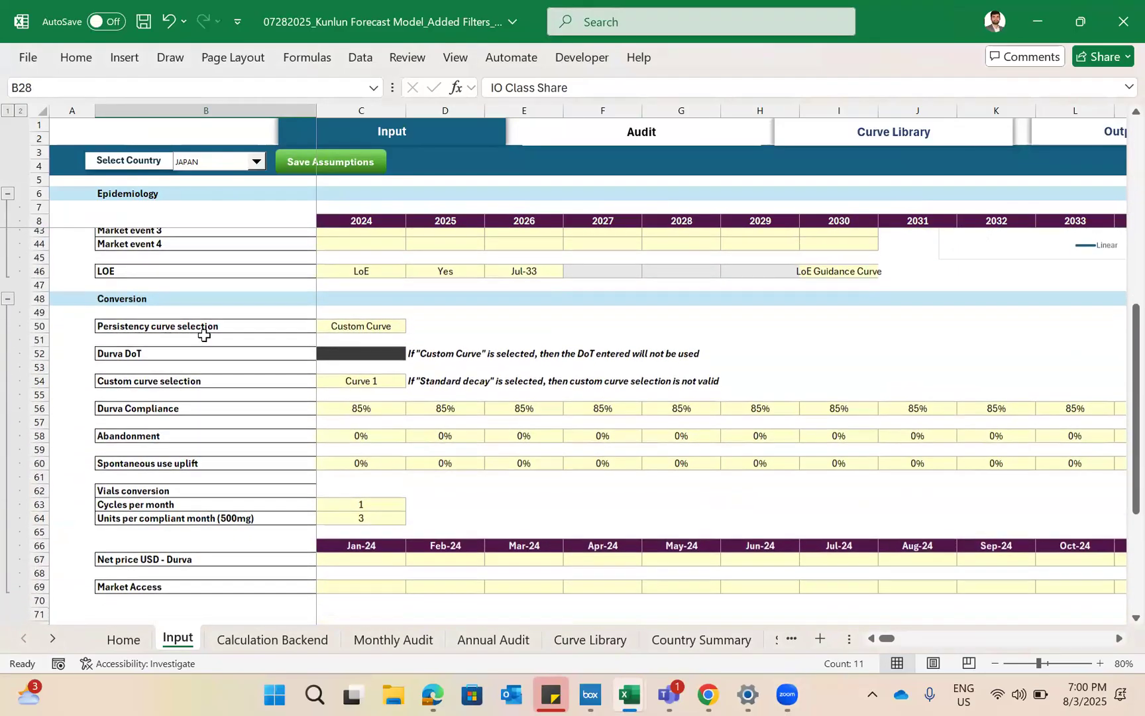
{"action": "scroll", "coordinate": [204, 334], "scroll_direction": "down", "scroll_amount": 2}
{"action": "scroll", "coordinate": [215, 405], "scroll_direction": "up", "scroll_amount": 15}
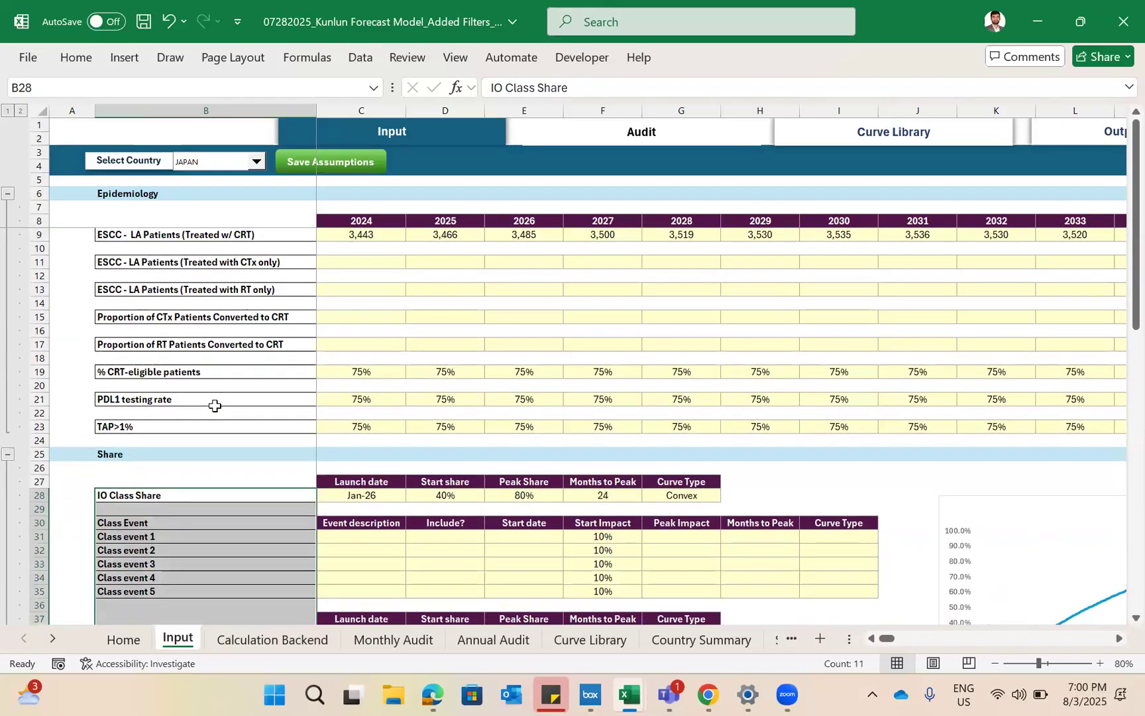
{"action": "scroll", "coordinate": [215, 406], "scroll_direction": "down", "scroll_amount": 6}
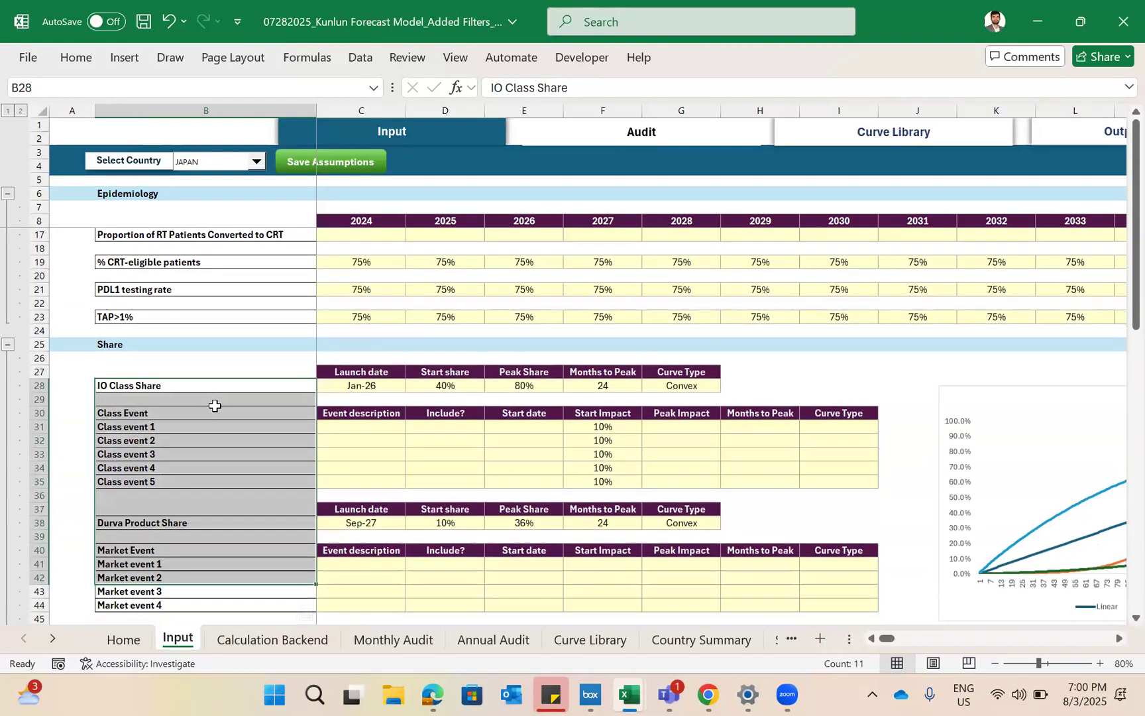
{"action": "scroll", "coordinate": [215, 405], "scroll_direction": "down", "scroll_amount": 5}
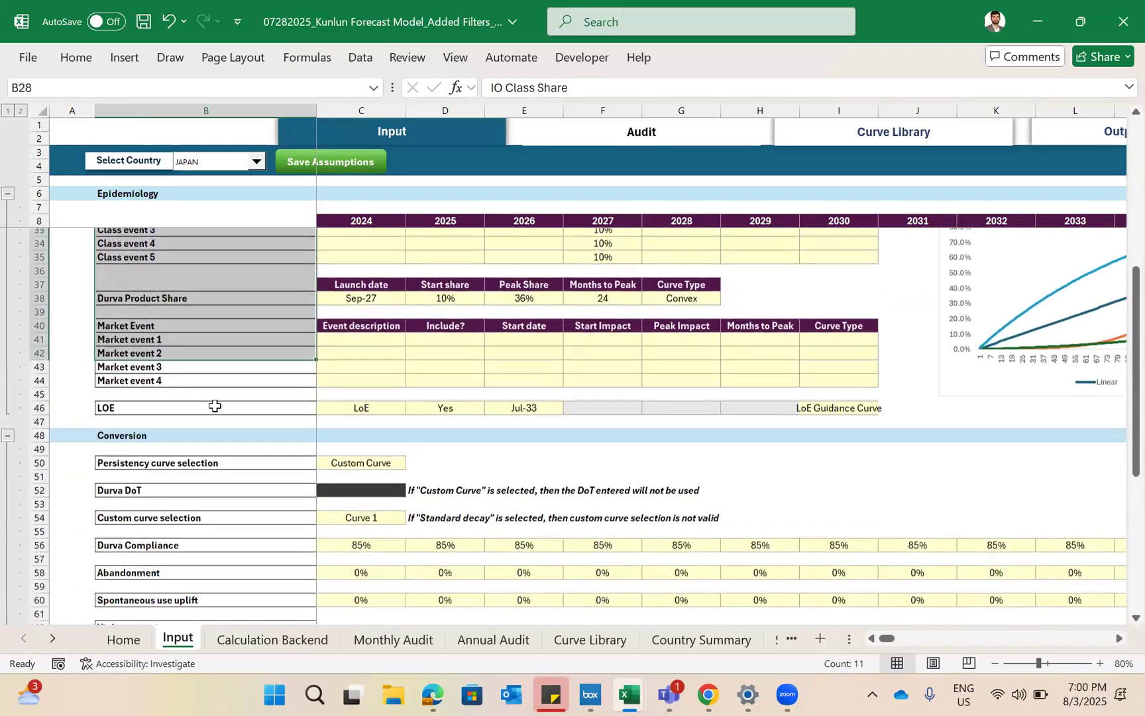
{"action": "scroll", "coordinate": [254, 391], "scroll_direction": "down", "scroll_amount": 4}
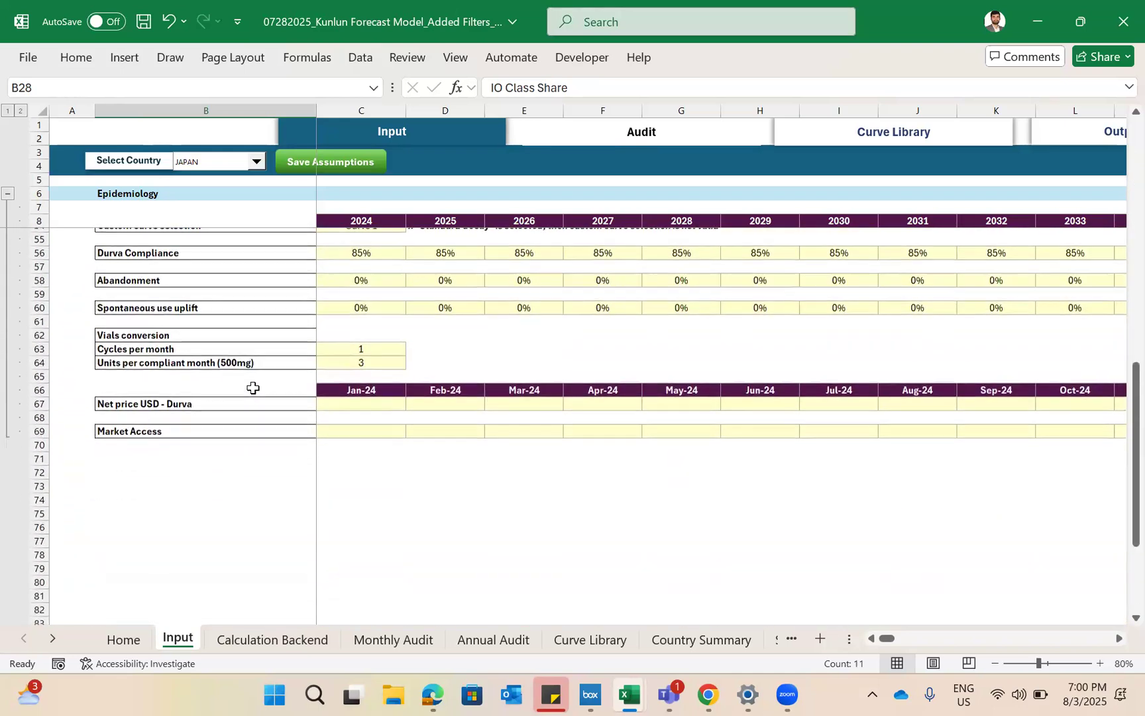
{"action": "scroll", "coordinate": [253, 389], "scroll_direction": "up", "scroll_amount": 2}
{"action": "left_click", "coordinate": [252, 388]}
{"action": "scroll", "coordinate": [252, 388], "scroll_direction": "up", "scroll_amount": 10}
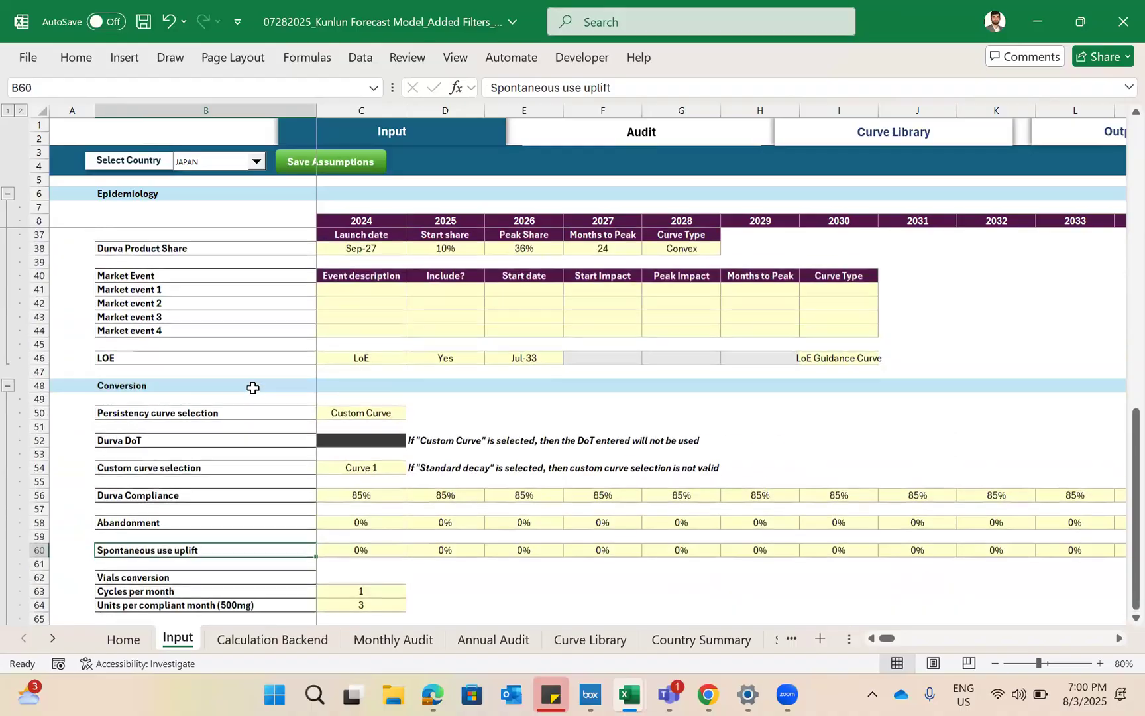
{"action": "scroll", "coordinate": [252, 388], "scroll_direction": "up", "scroll_amount": 4}
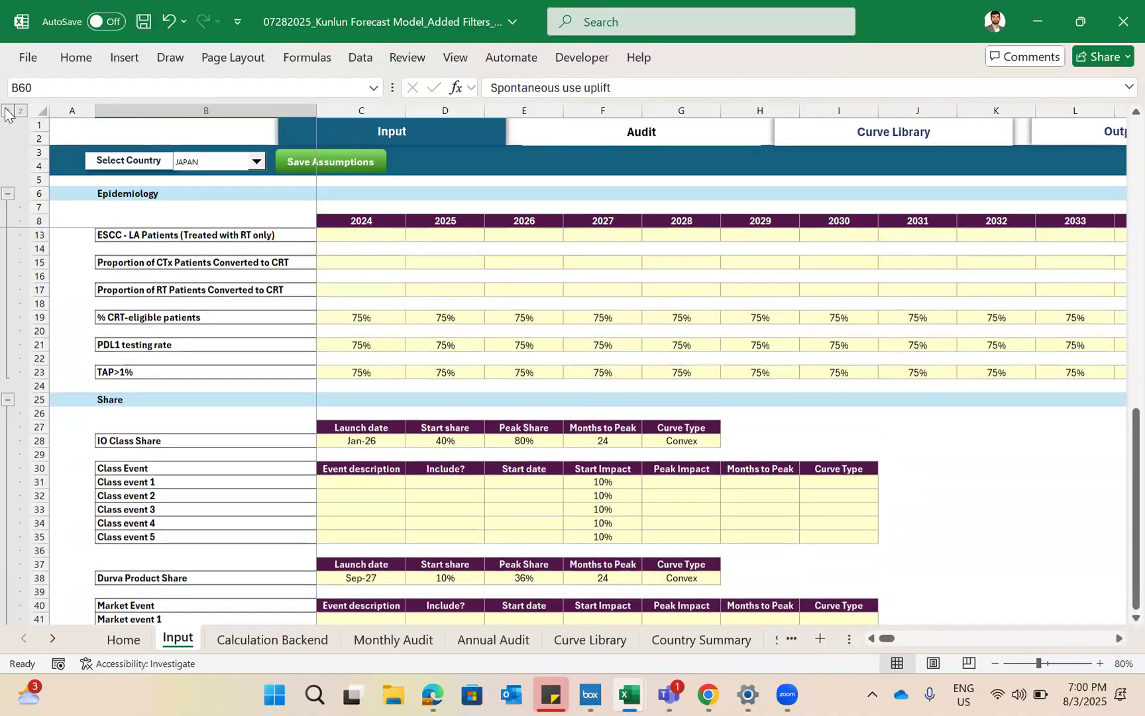
- Collapse all row groups on the Input sheet and select the Epidemiology, Share and Conversion headings in column B
{"action": "left_click", "coordinate": [8, 110]}
{"action": "left_click", "coordinate": [161, 371]}
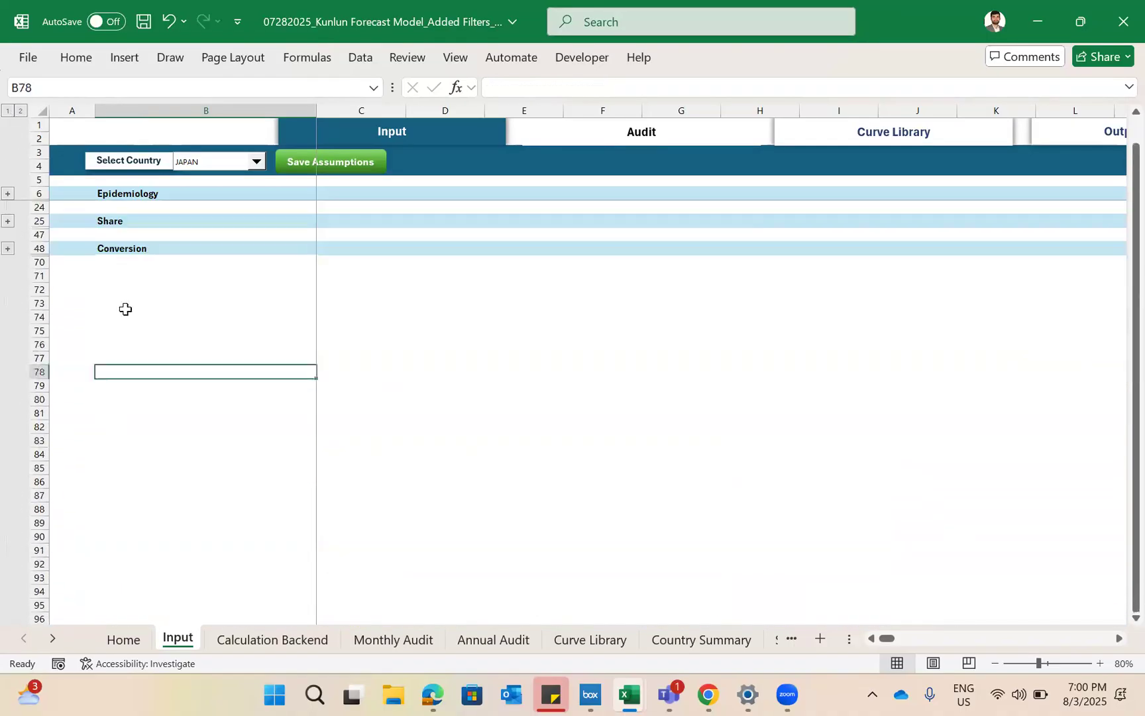
{"action": "left_click_drag", "start_coordinate": [123, 189], "coordinate": [129, 265]}
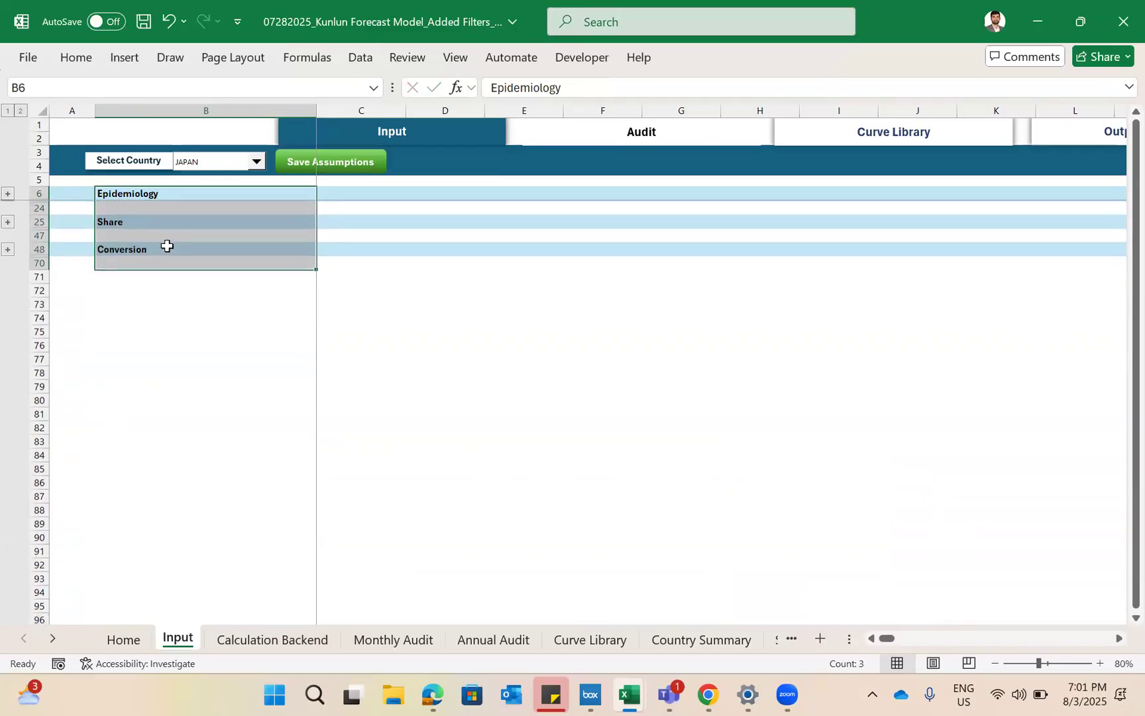
- Expand and collapse the Conversion and Epidemiology row groups on the Input sheet to examine how grouping hides their rows
{"action": "left_click", "coordinate": [146, 301]}
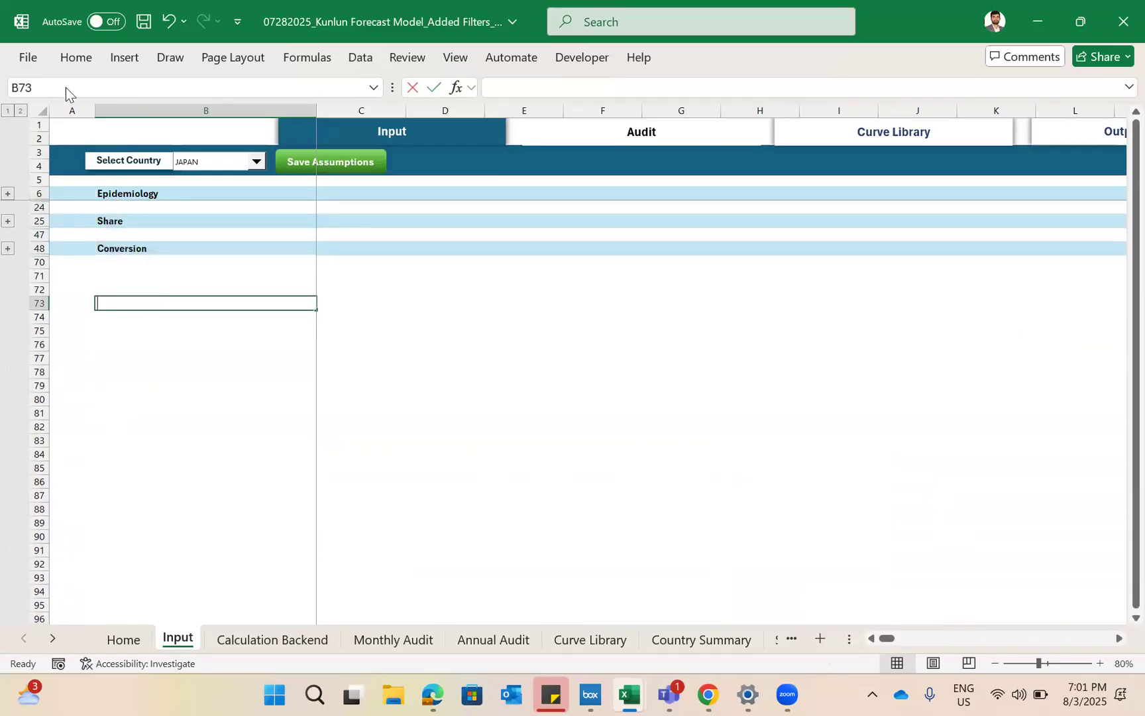
{"action": "left_click", "coordinate": [118, 233]}
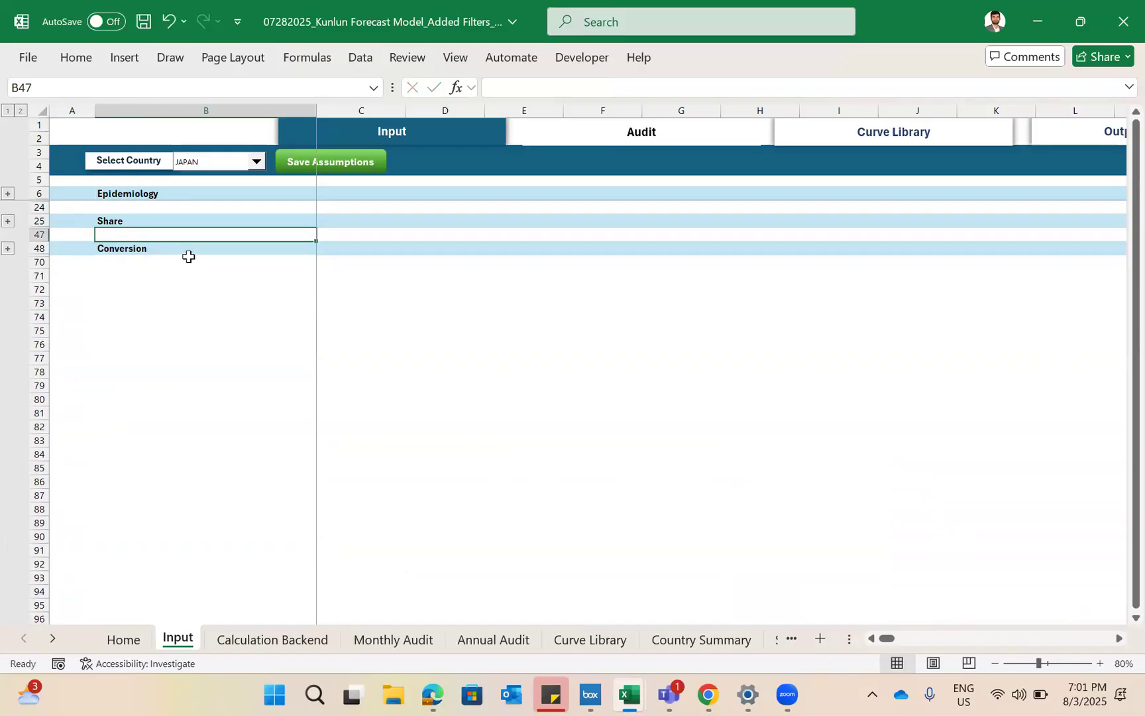
{"action": "left_click", "coordinate": [7, 250]}
{"action": "left_click", "coordinate": [7, 249]}
{"action": "left_click", "coordinate": [8, 249]}
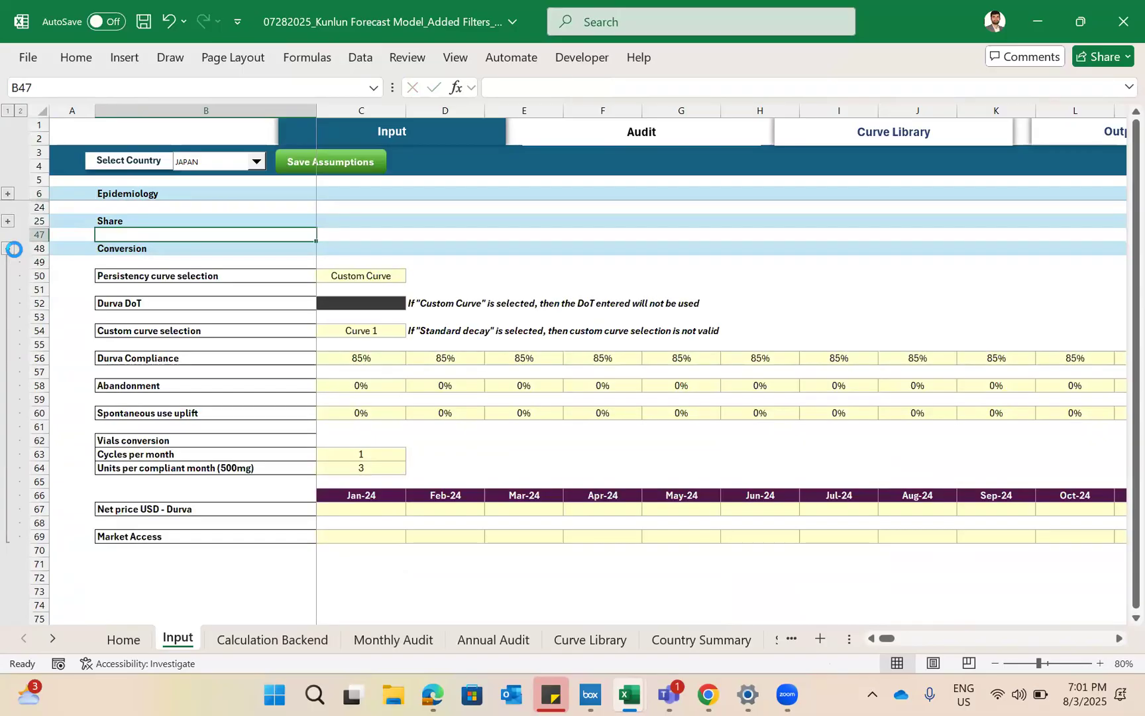
{"action": "left_click", "coordinate": [9, 250]}
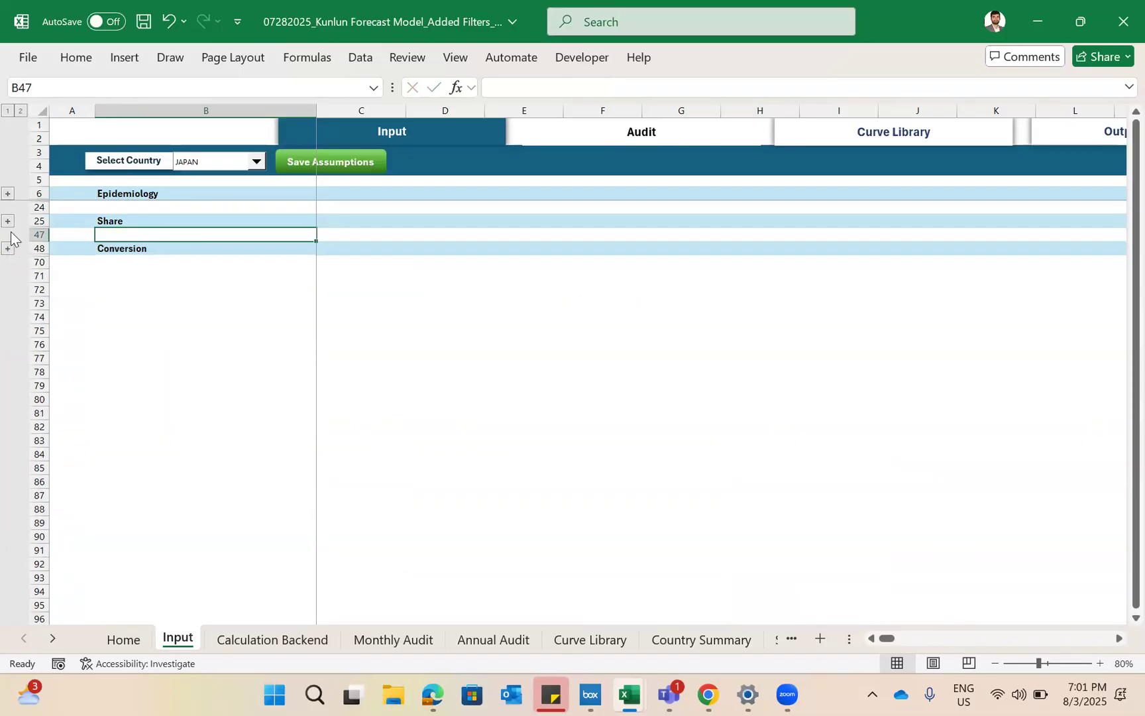
{"action": "left_click", "coordinate": [7, 194]}
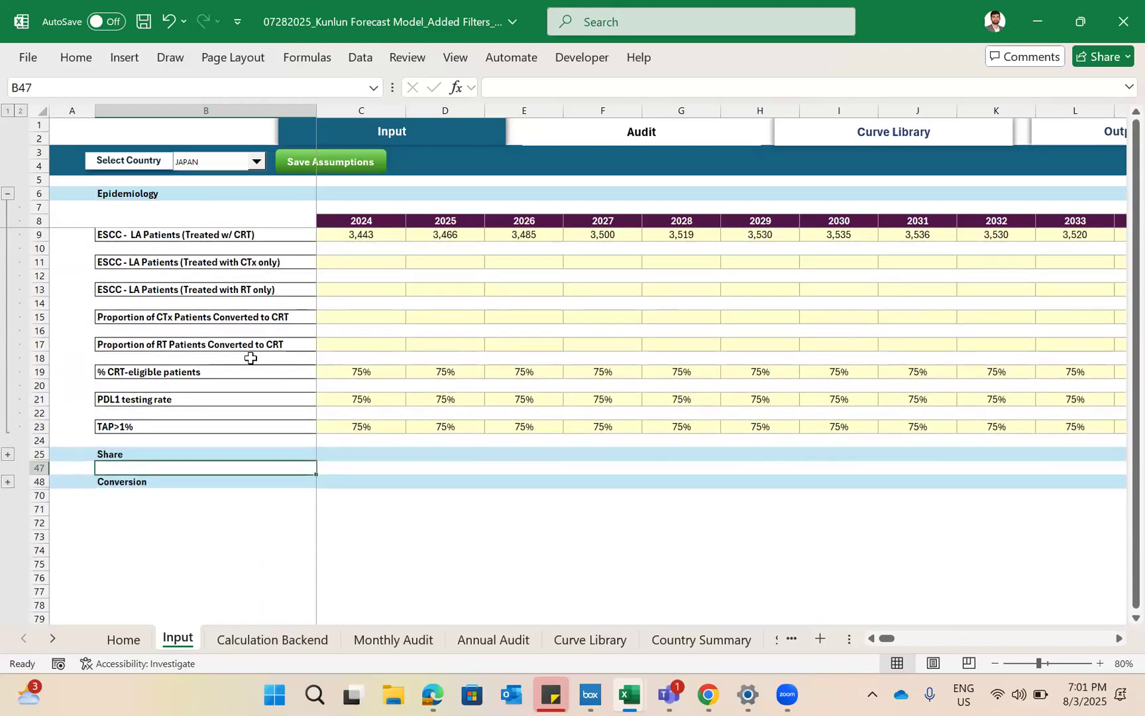
{"action": "left_click", "coordinate": [8, 194]}
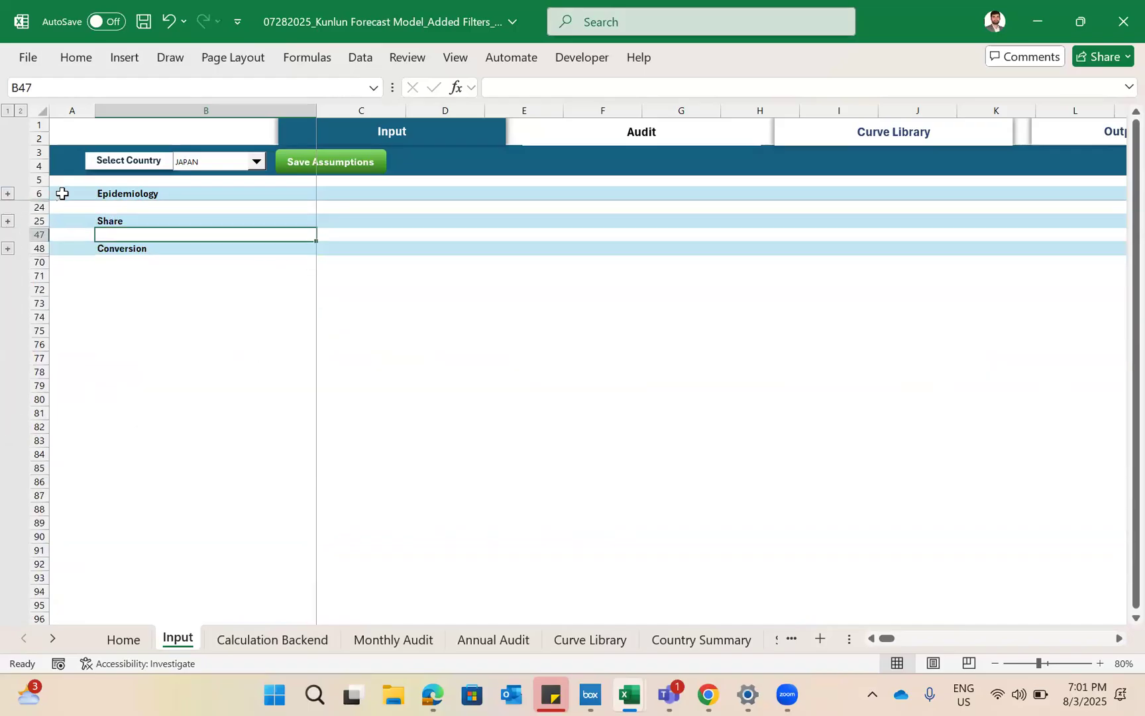
- Expand all row groups and ungroup the rows from the Epidemiology heading in row 6 down through the sheet's sections
{"action": "left_click", "coordinate": [21, 110]}
{"action": "left_click", "coordinate": [88, 196]}
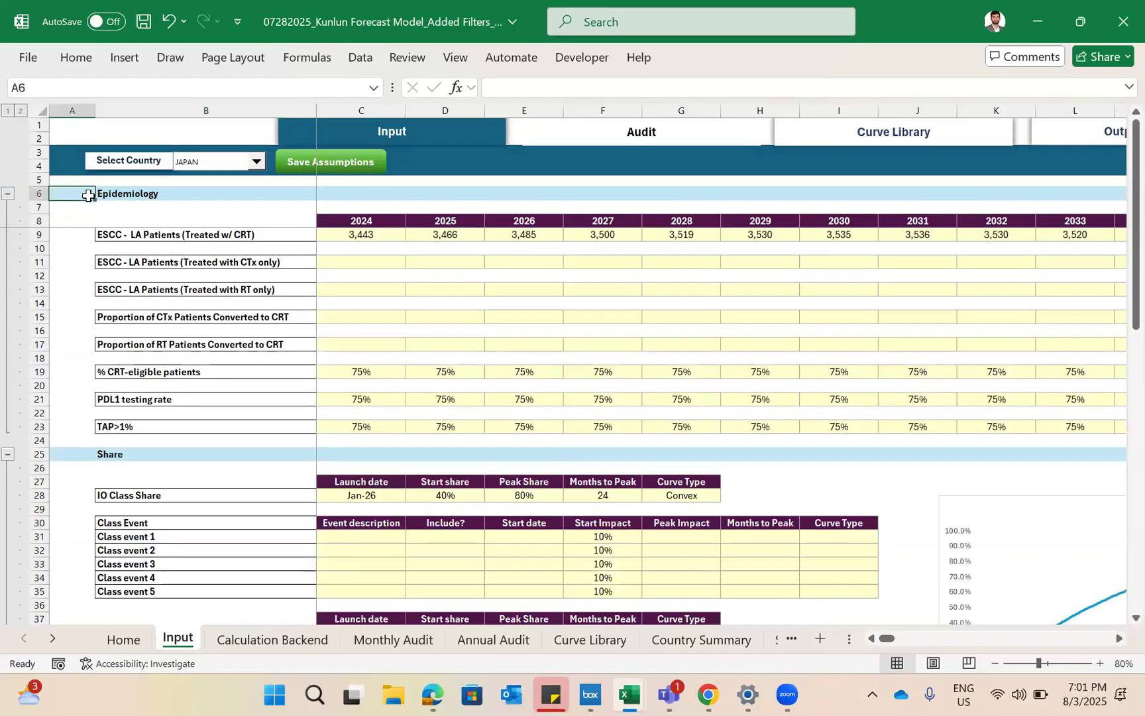
{"action": "key", "text": "ctrl+shift+Down"}
{"action": "key", "text": "alt"}
{"action": "key", "text": "a"}
{"action": "key", "text": "u"}
{"action": "key", "text": "u"}
{"action": "key", "text": "Return"}
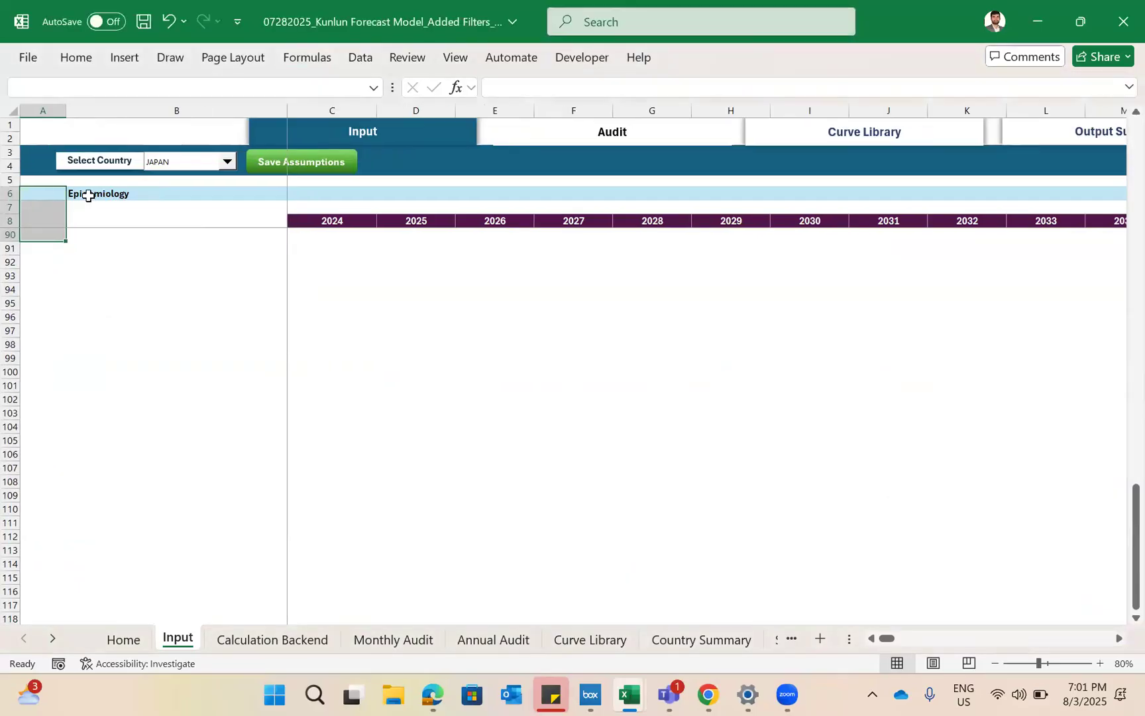
- Group rows 7 to 23 beneath the Epidemiology heading on the Input sheet, using the Rows option
{"action": "scroll", "coordinate": [89, 196], "scroll_direction": "up", "scroll_amount": 12}
{"action": "scroll", "coordinate": [89, 196], "scroll_direction": "up", "scroll_amount": 15}
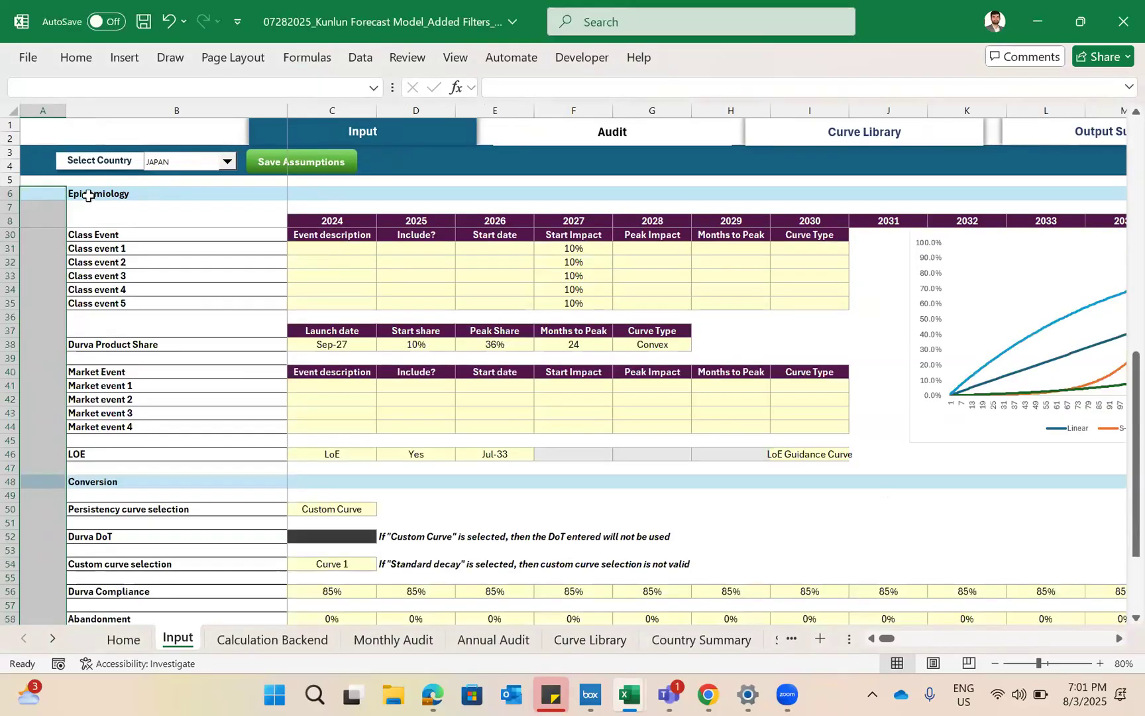
{"action": "left_click", "coordinate": [85, 205]}
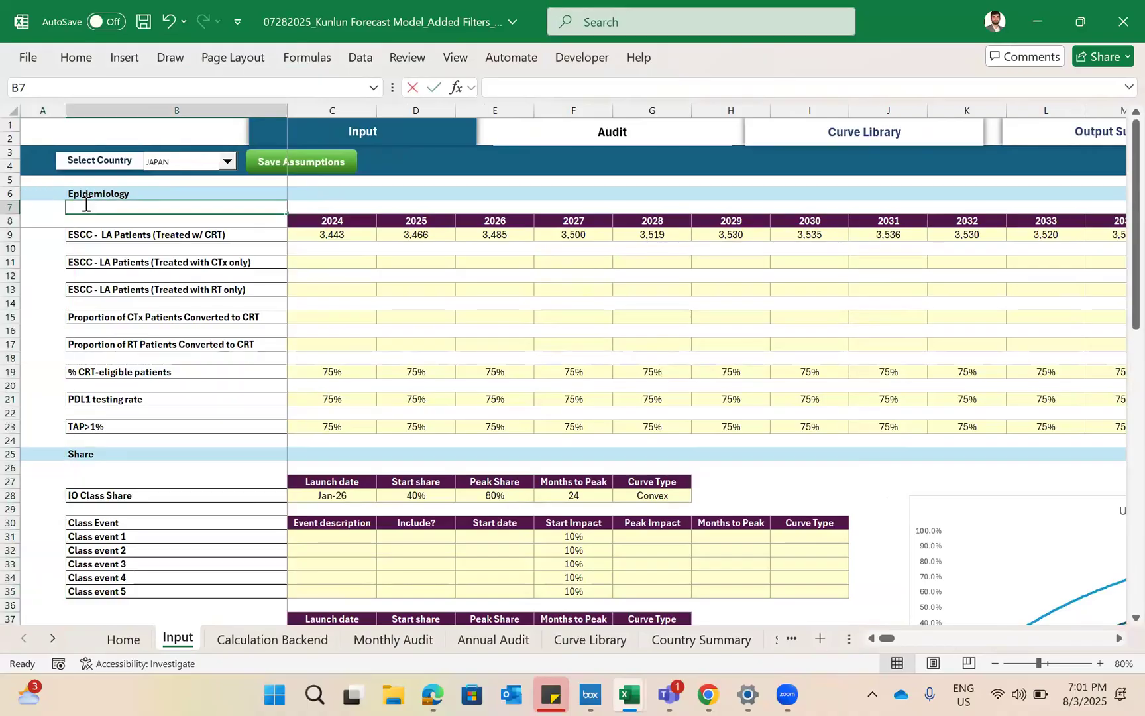
{"action": "key", "text": "shift+Down"}
{"action": "key", "text": "shift+Down"}
{"action": "key", "text": "shift+Down"}
{"action": "key", "text": "shift+Down"}
{"action": "key", "text": "shift+Down"}
{"action": "key", "text": "shift+Down"}
{"action": "key", "text": "shift+Down"}
{"action": "key", "text": "shift+Down"}
{"action": "key", "text": "shift+Down"}
{"action": "key", "text": "shift+Down"}
{"action": "key", "text": "shift+Down"}
{"action": "key", "text": "shift+Down"}
{"action": "key", "text": "shift+Down"}
{"action": "key", "text": "shift+Down"}
{"action": "key", "text": "shift+Down"}
{"action": "key", "text": "shift+Down"}
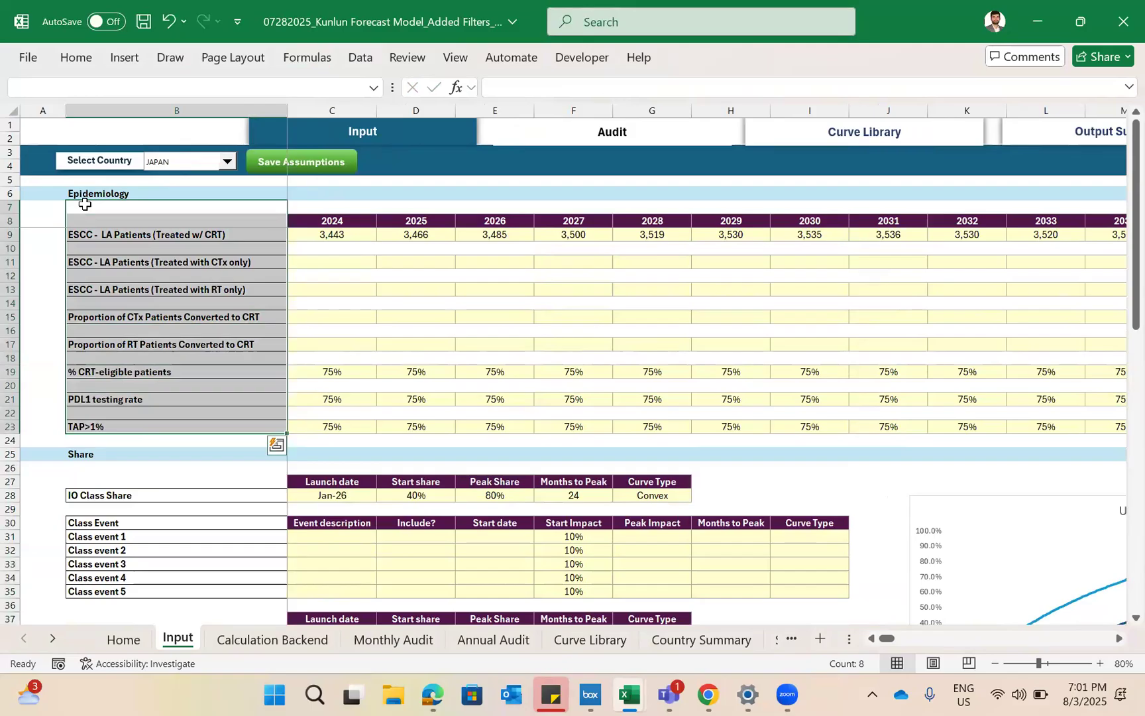
{"action": "key", "text": "alt"}
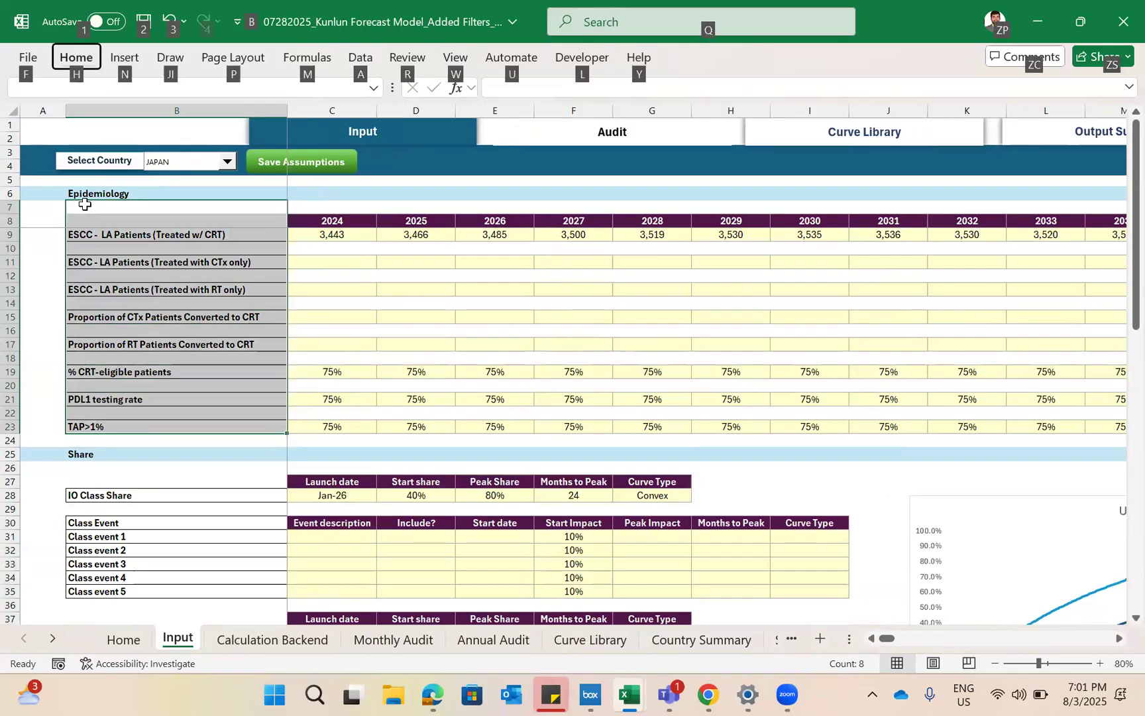
{"action": "key", "text": "a"}
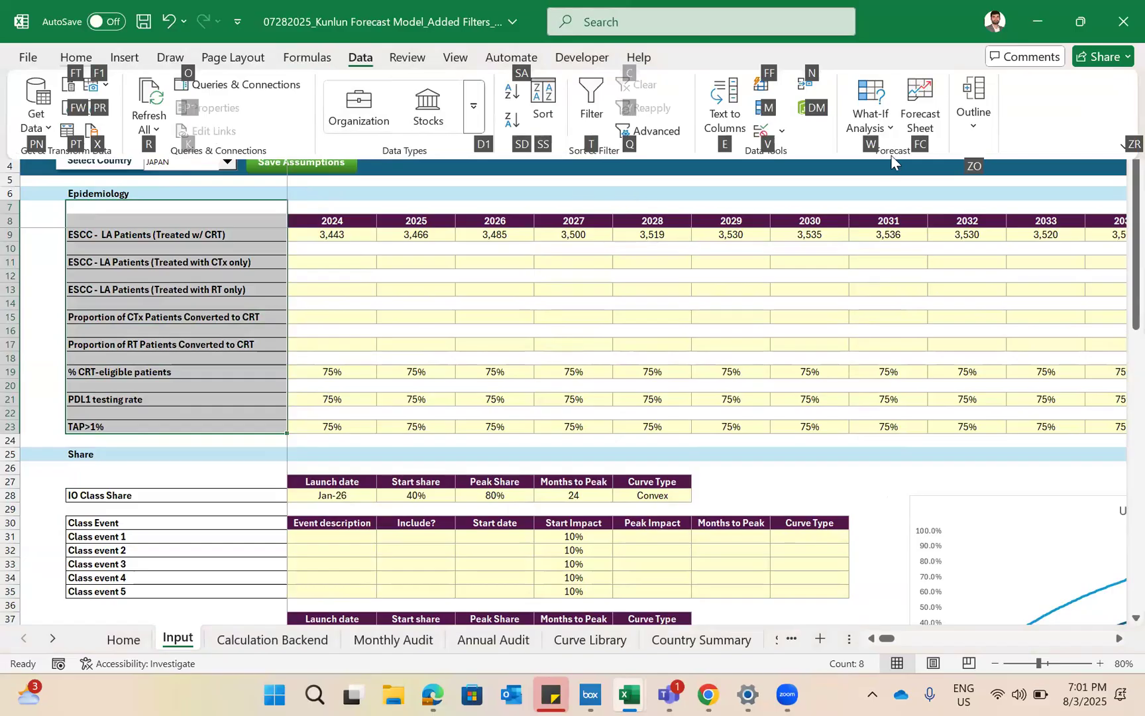
{"action": "key", "text": "Escape"}
{"action": "key", "text": "alt"}
{"action": "key", "text": "a"}
{"action": "key", "text": "j"}
{"action": "key", "text": "g"}
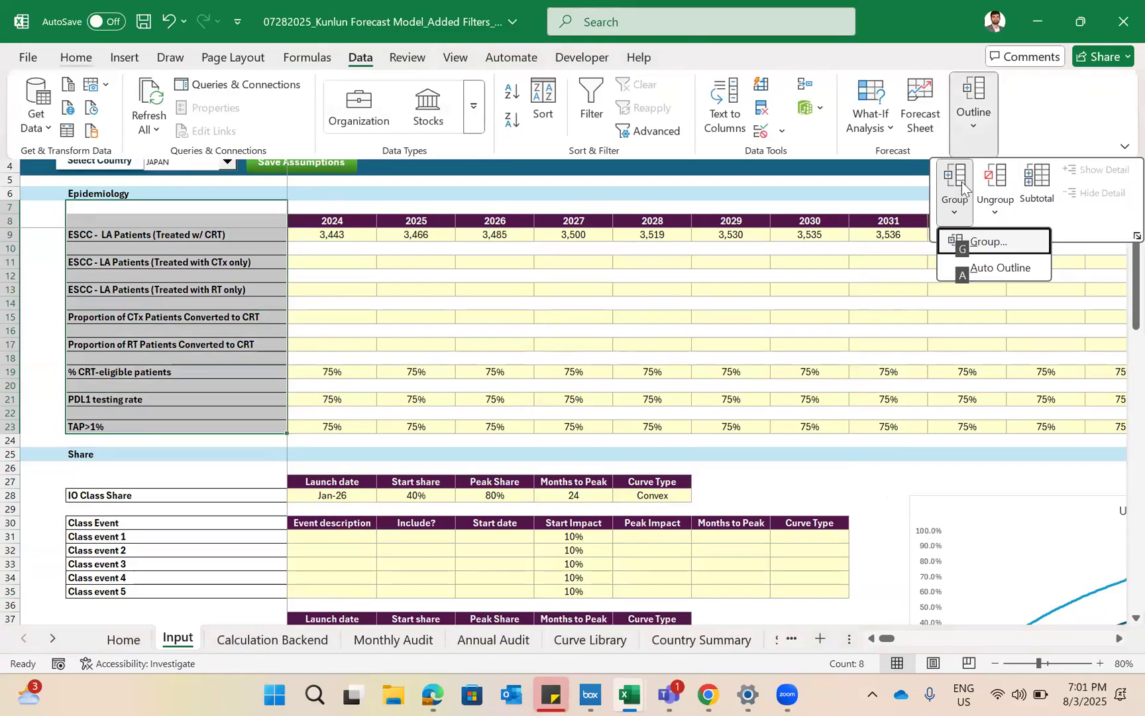
{"action": "left_click", "coordinate": [972, 249]}
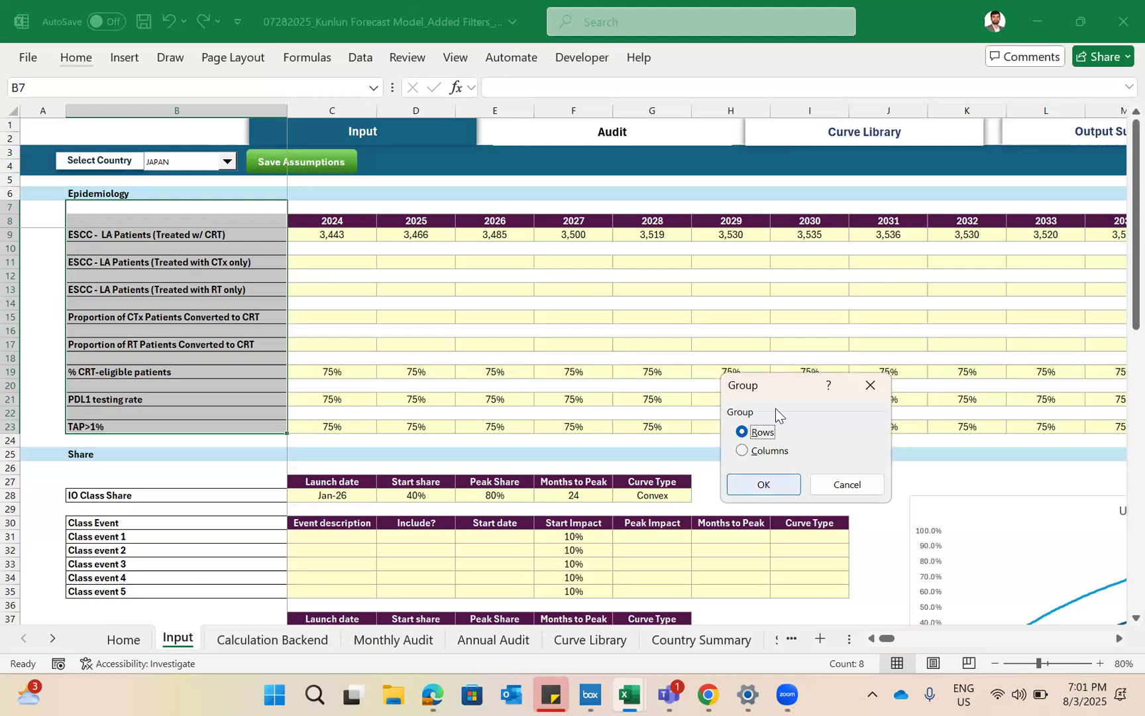
{"action": "key", "text": "Return"}
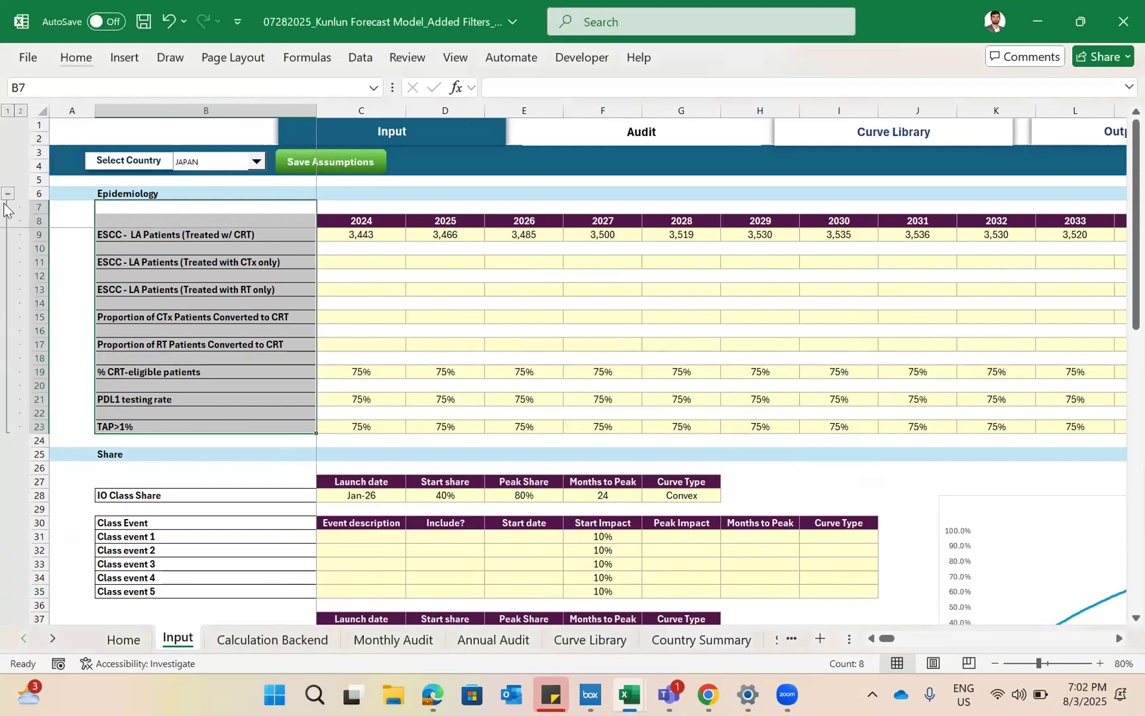
- Test the Epidemiology row group by collapsing and expanding it several times, ending with it collapsed
{"action": "left_click", "coordinate": [7, 194]}
{"action": "left_click", "coordinate": [7, 195]}
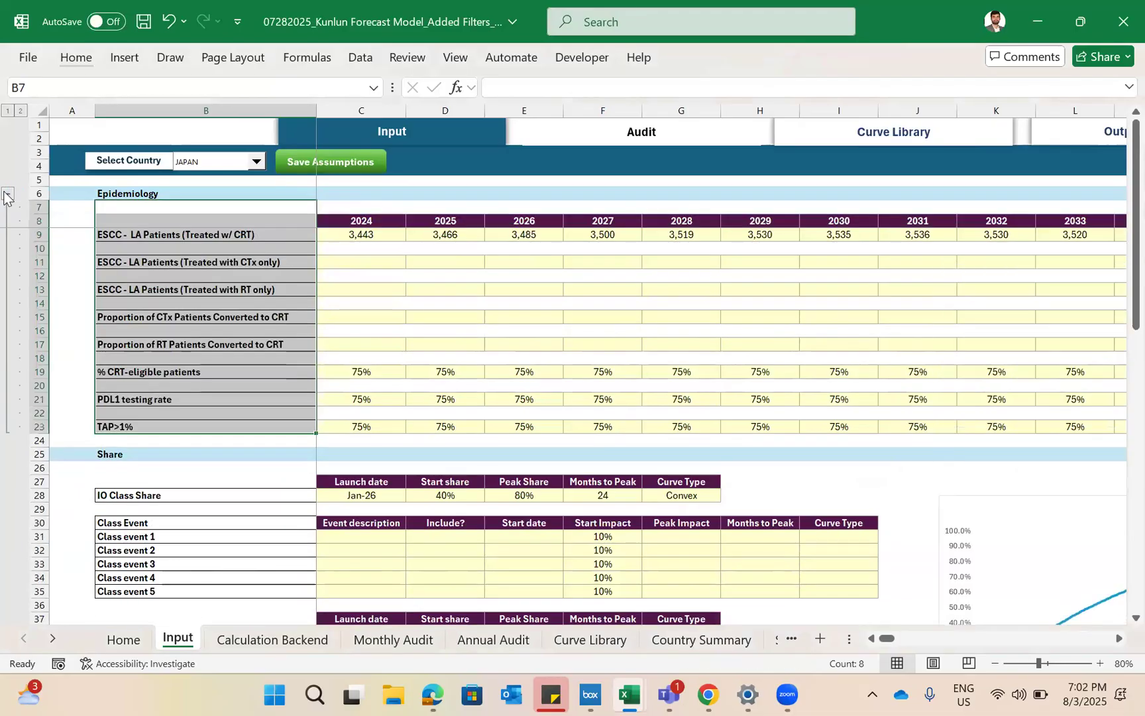
{"action": "left_click", "coordinate": [6, 195]}
{"action": "left_click", "coordinate": [6, 195]}
{"action": "left_click", "coordinate": [7, 194]}
- Group rows 26 to 46 beneath the Share heading and collapse the group
{"action": "left_click_drag", "start_coordinate": [147, 238], "coordinate": [151, 509]}
{"action": "key", "text": "shift+alt+Right"}
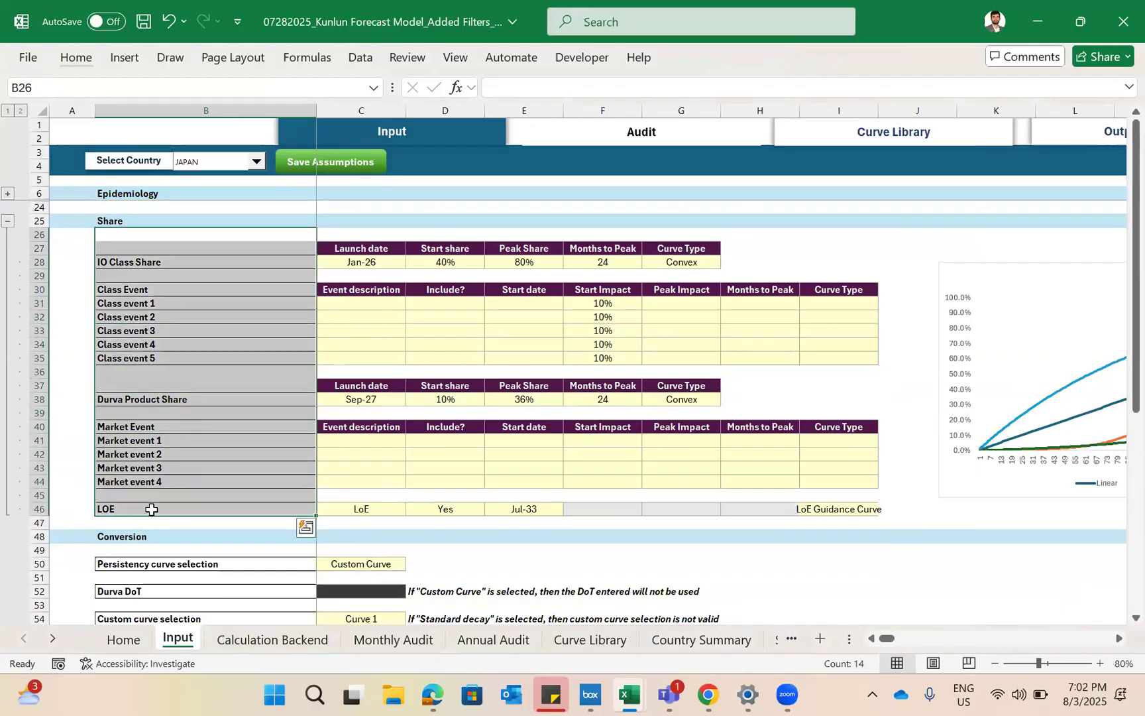
{"action": "left_click", "coordinate": [7, 221]}
{"action": "left_click", "coordinate": [8, 221]}
{"action": "left_click", "coordinate": [7, 221]}
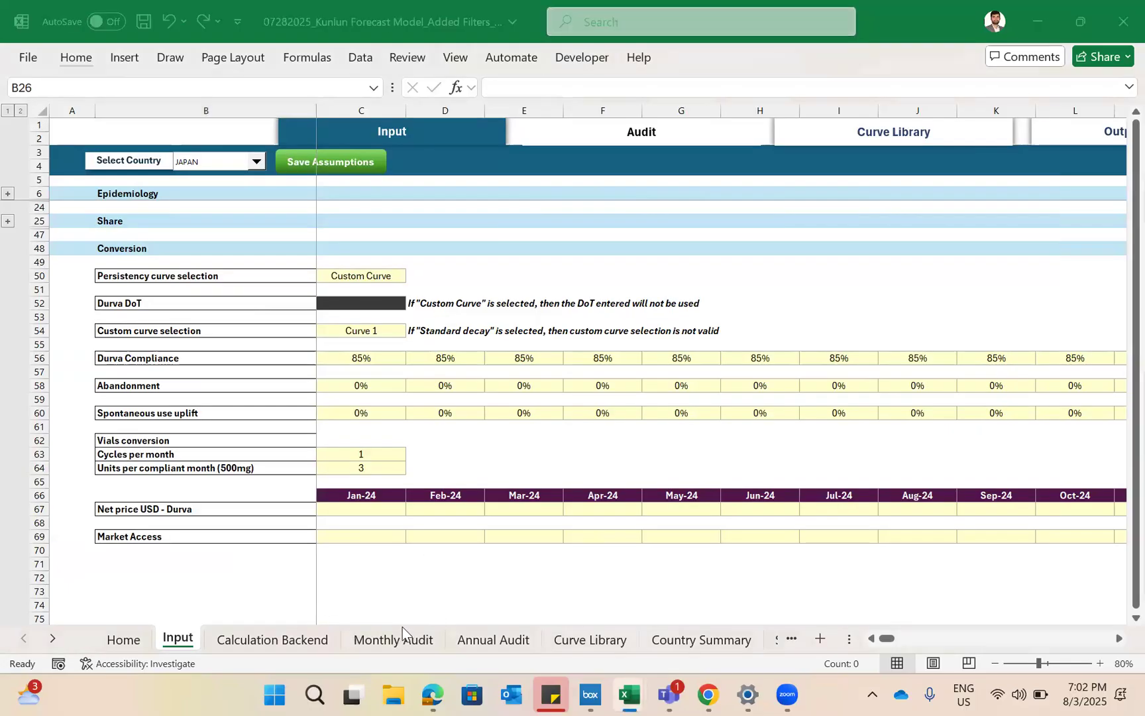
- Switch to Book1, go through its sheets to Protection, and return to the Kunlun Forecast Model workbook
{"action": "key", "text": "alt+Tab"}
{"action": "key", "text": "Tab"}
{"action": "key", "text": "ctrl+Page_Down"}
{"action": "key", "text": "ctrl+Page_Down"}
{"action": "key", "text": "ctrl+Page_Down"}
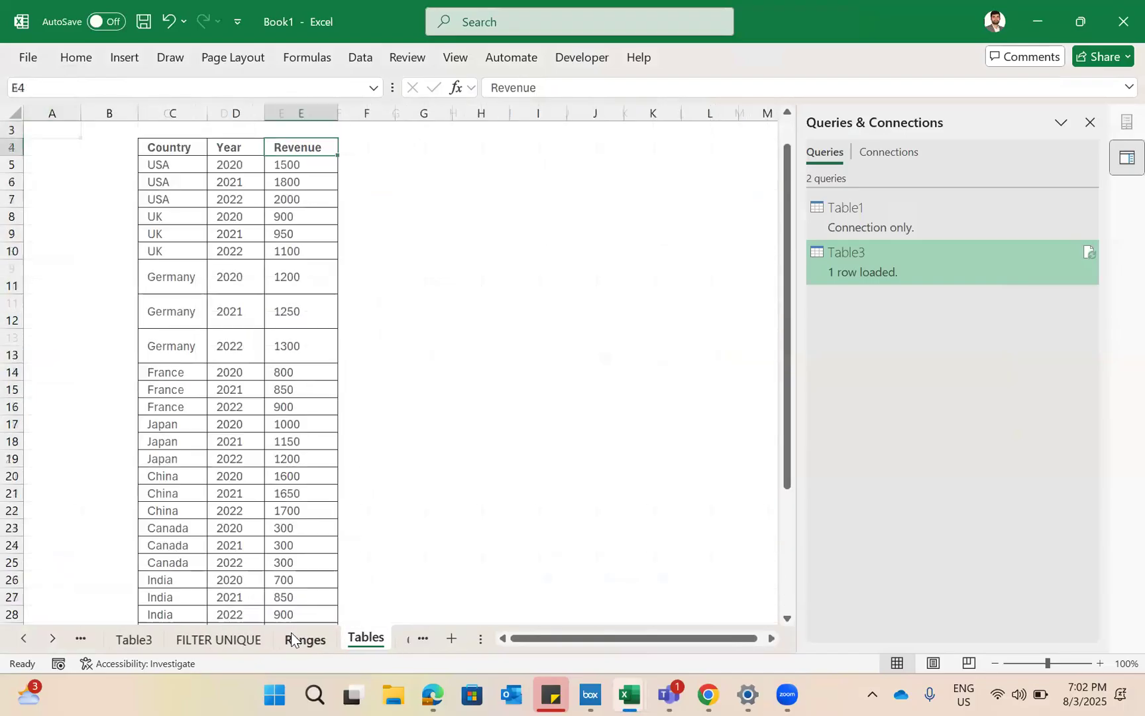
{"action": "key", "text": "ctrl+Page_Down"}
{"action": "key", "text": "ctrl+Page_Down"}
{"action": "key", "text": "alt+Tab"}
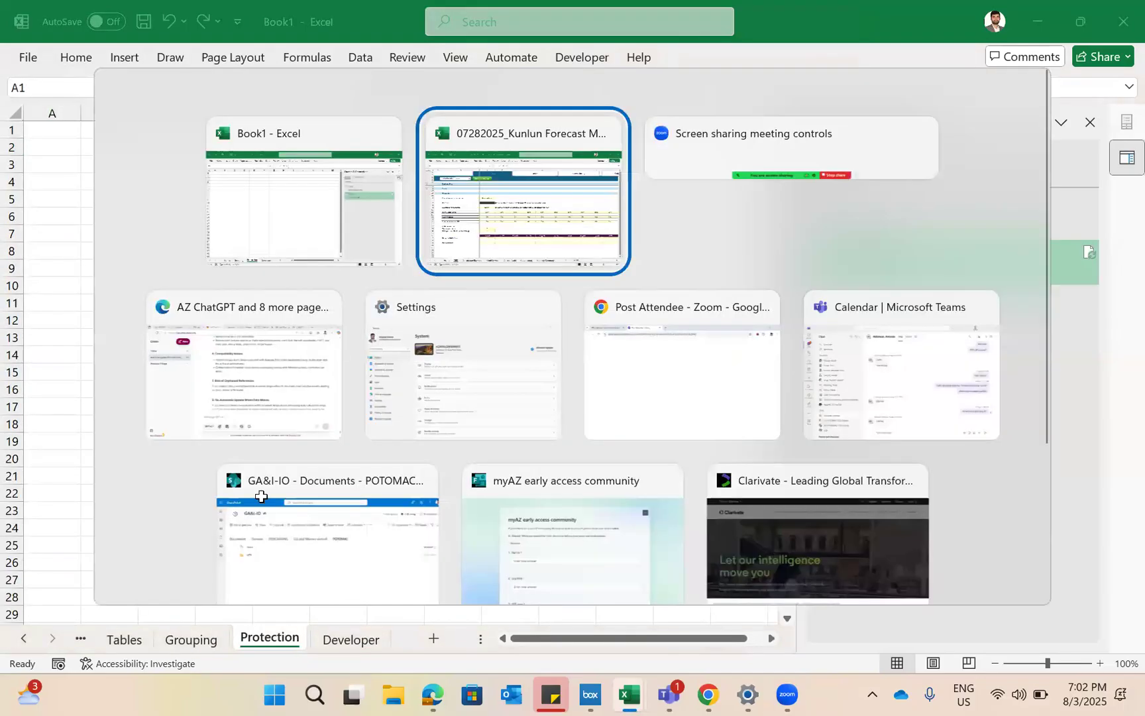
- Expand all row groups on the Input sheet and go over the Epidemiology labels in B9:B17
{"action": "left_click", "coordinate": [20, 111]}
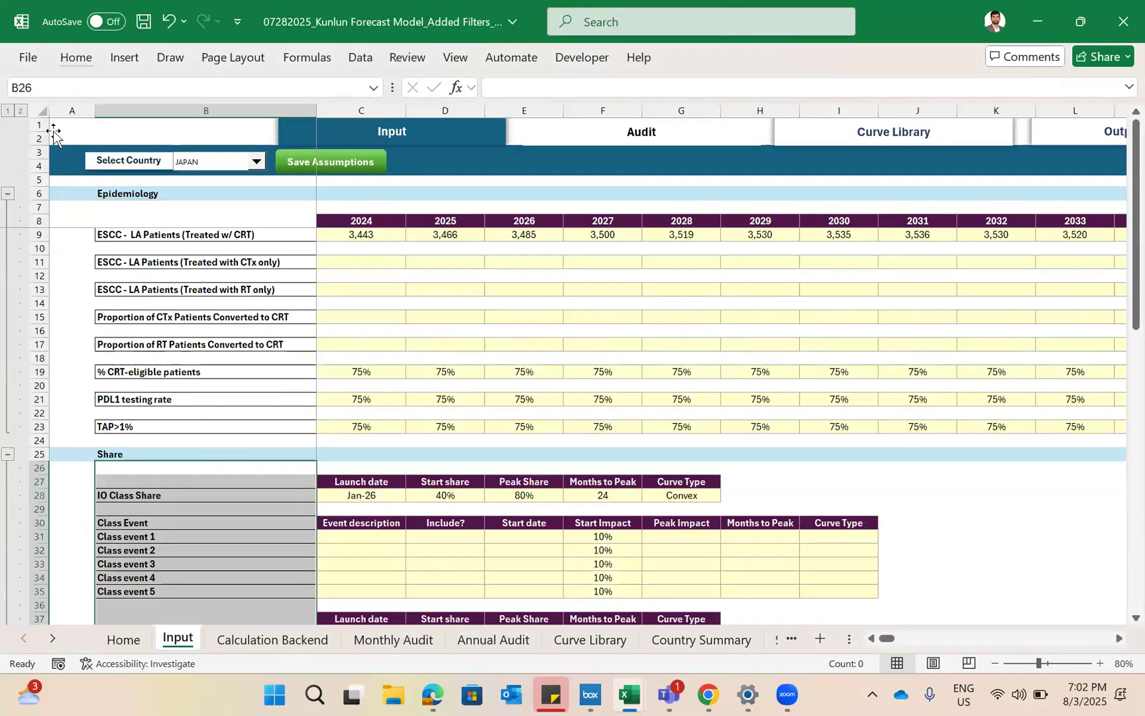
{"action": "left_click_drag", "start_coordinate": [206, 235], "coordinate": [233, 344]}
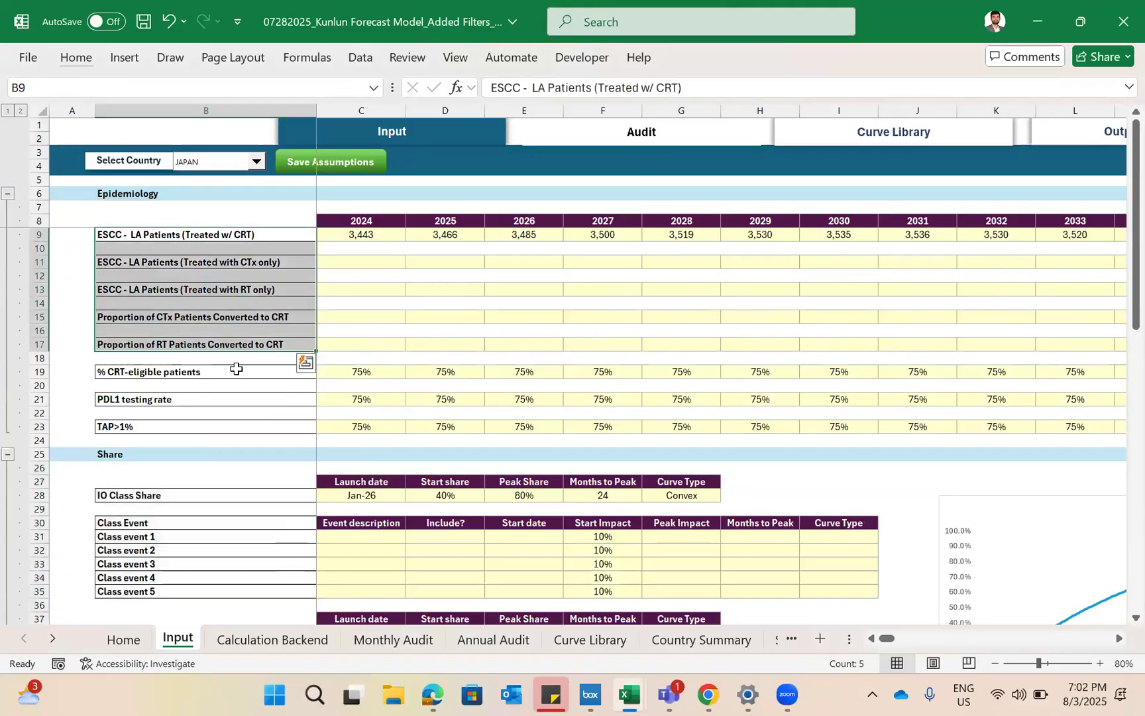
{"action": "left_click", "coordinate": [285, 236]}
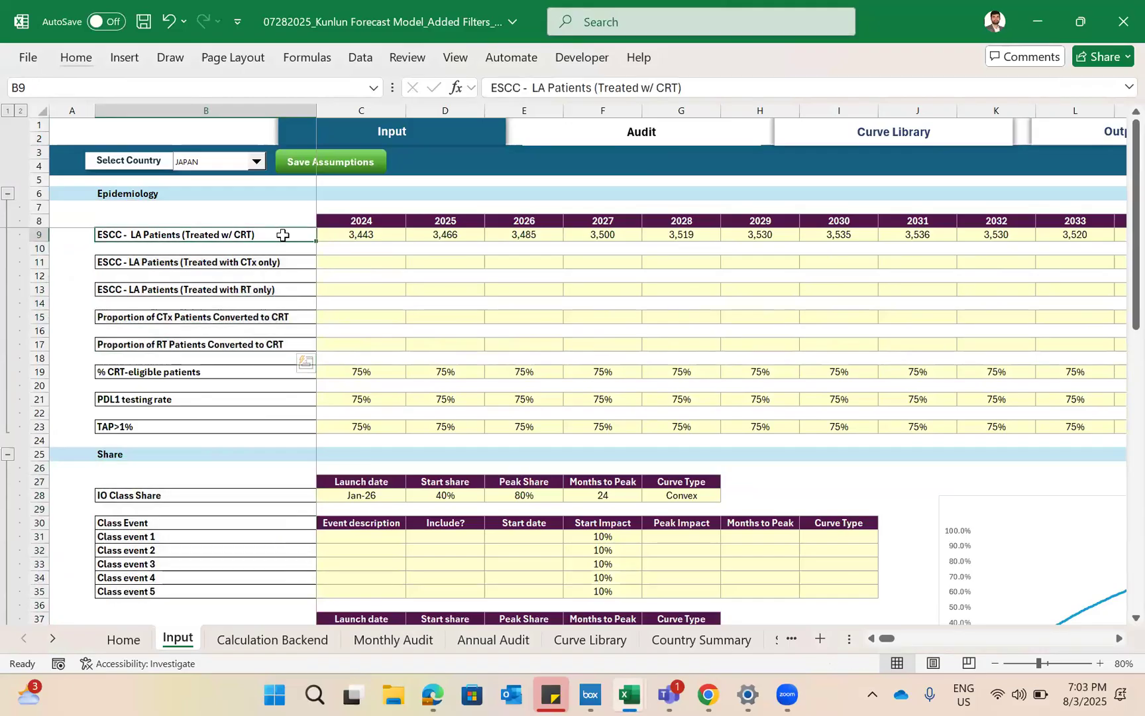
- Overwrite the first year header in C8 with "sldfnsdl" and select the dependent block D8:H22
{"action": "left_click", "coordinate": [357, 220]}
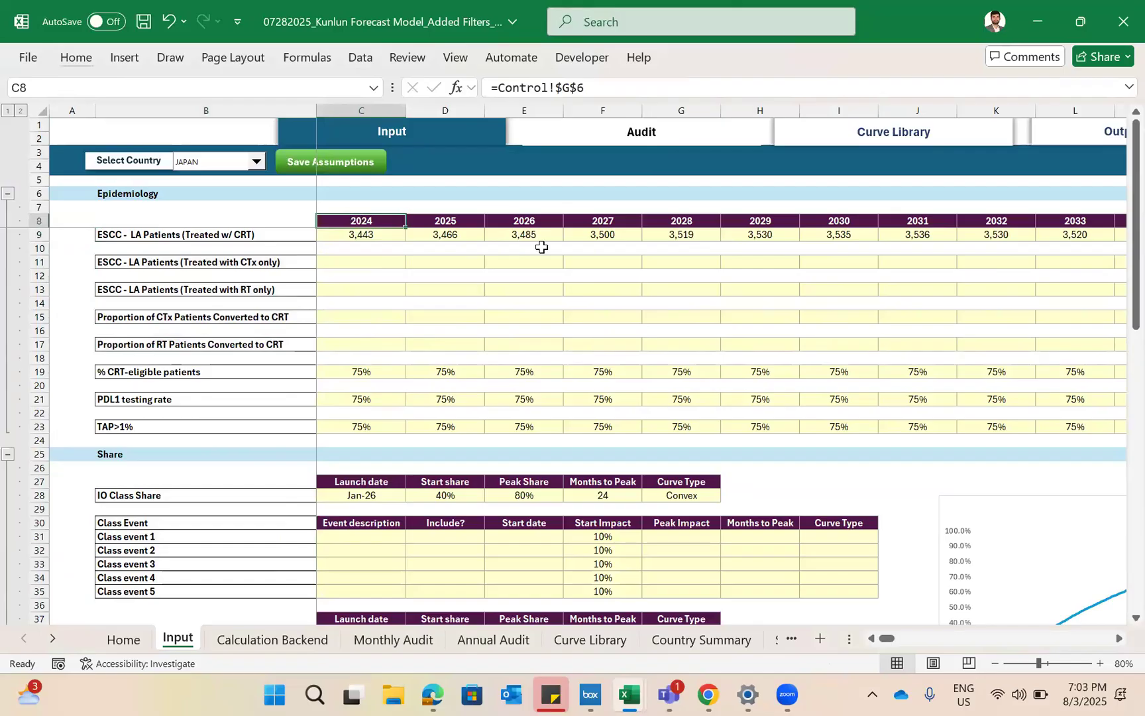
{"action": "type", "text": "sldfnsdl"}
{"action": "key", "text": "Return"}
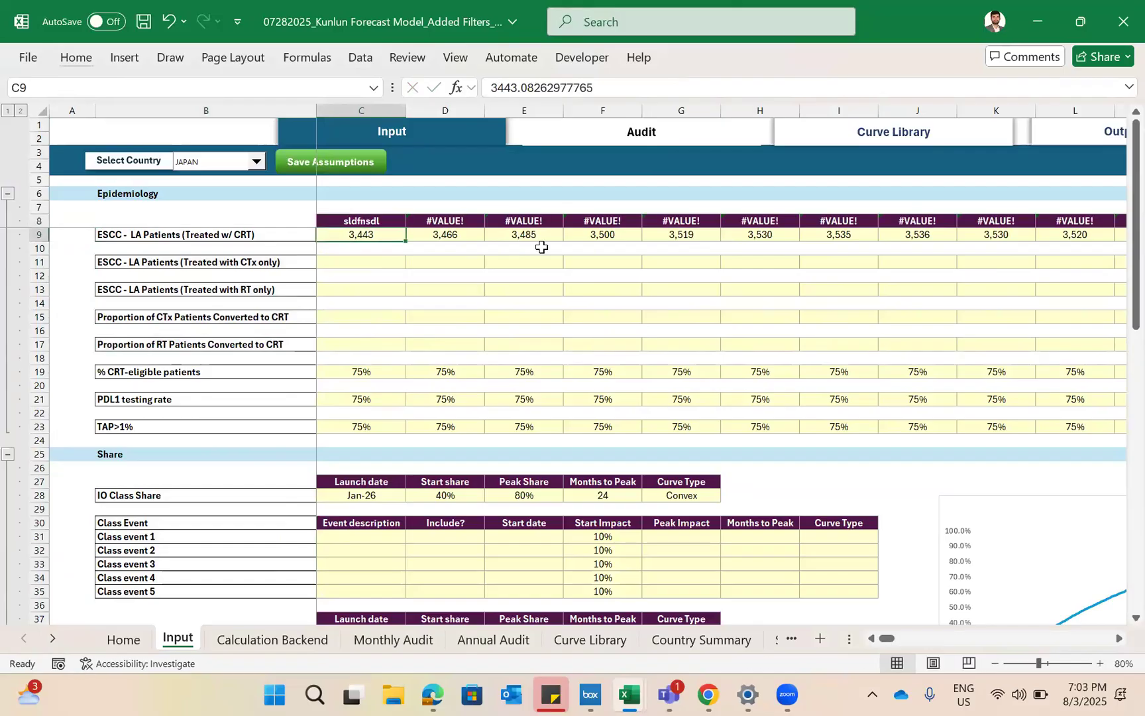
{"action": "left_click_drag", "start_coordinate": [444, 220], "coordinate": [767, 406]}
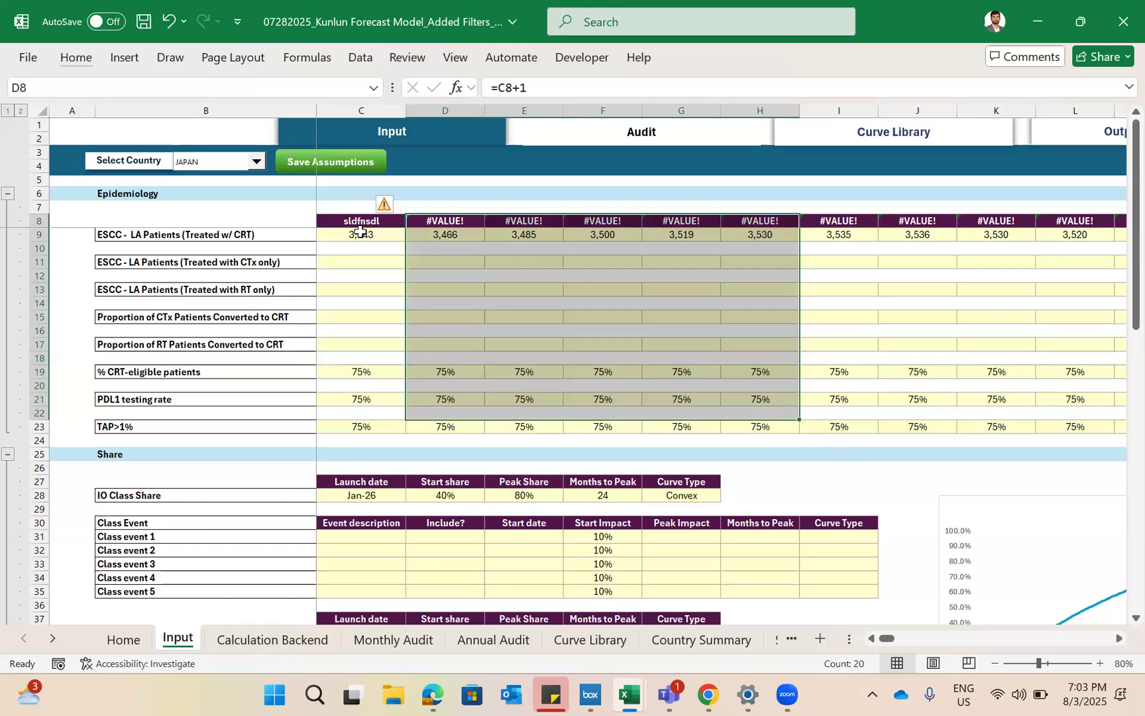
- Replace the header text in C8 with "Start year" and inspect the dependent formula in D8
{"action": "left_click", "coordinate": [360, 220]}
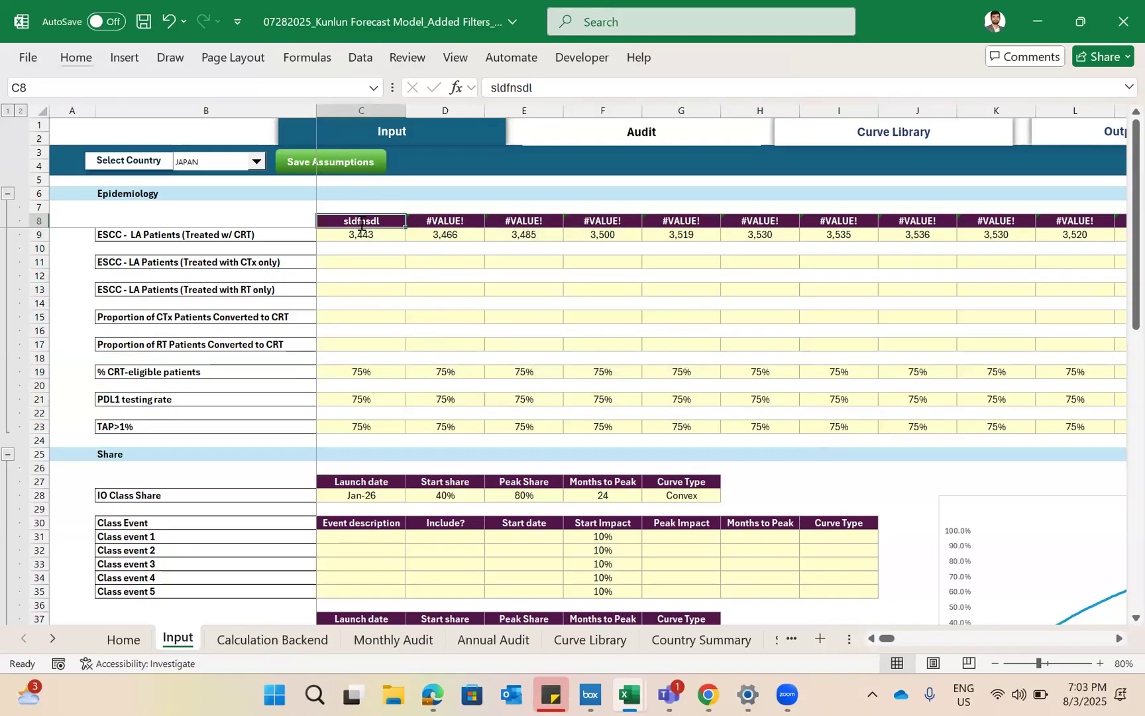
{"action": "type", "text": "Start year"}
{"action": "key", "text": "Return"}
{"action": "left_click", "coordinate": [462, 223]}
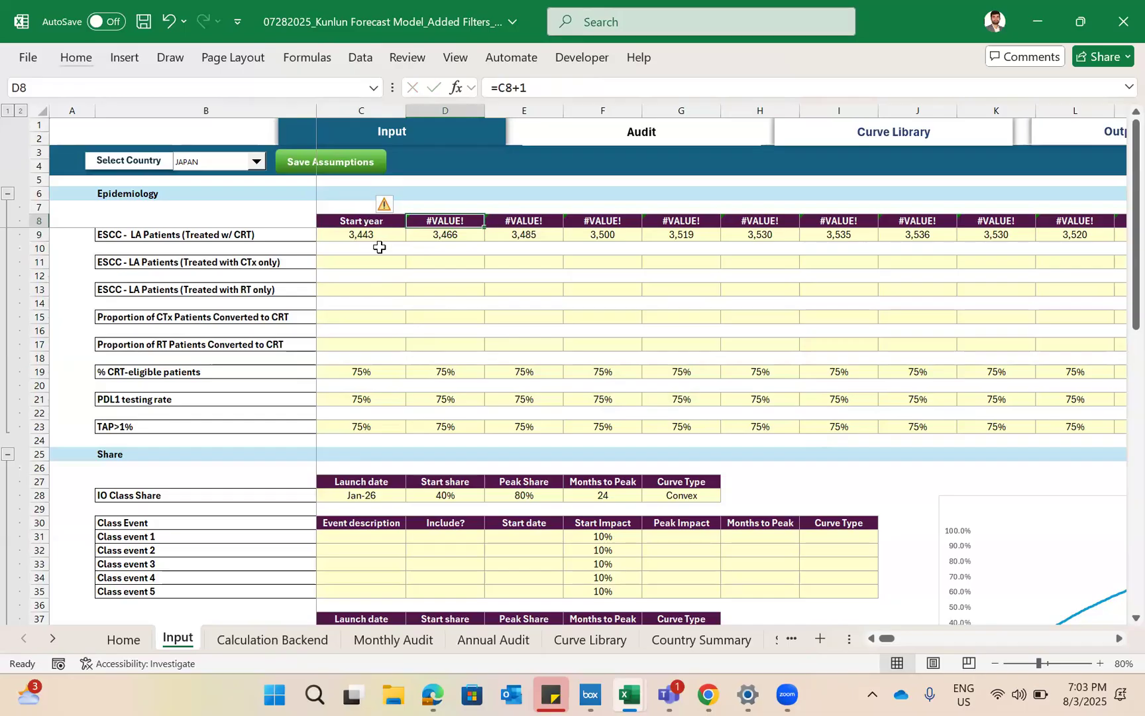
- Open the Protect Sheet settings for the Input sheet and enter a password to unprotect the sheet
{"action": "key", "text": "alt"}
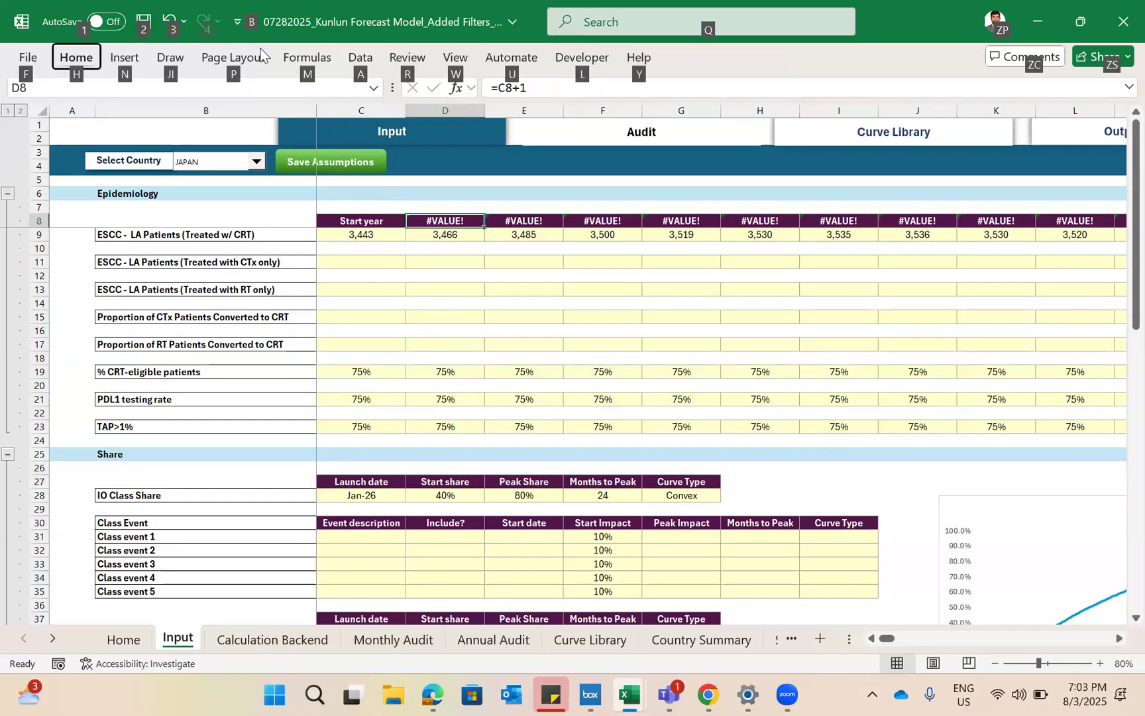
{"action": "key", "text": "alt"}
{"action": "left_click", "coordinate": [406, 60]}
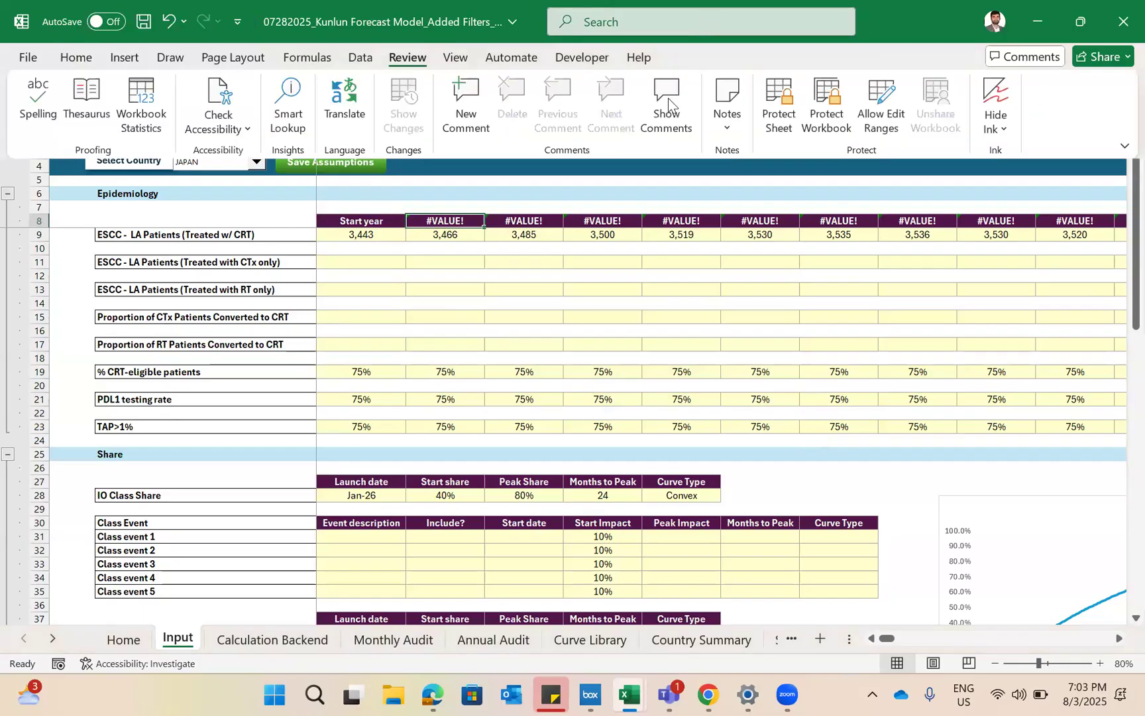
{"action": "left_click", "coordinate": [776, 116]}
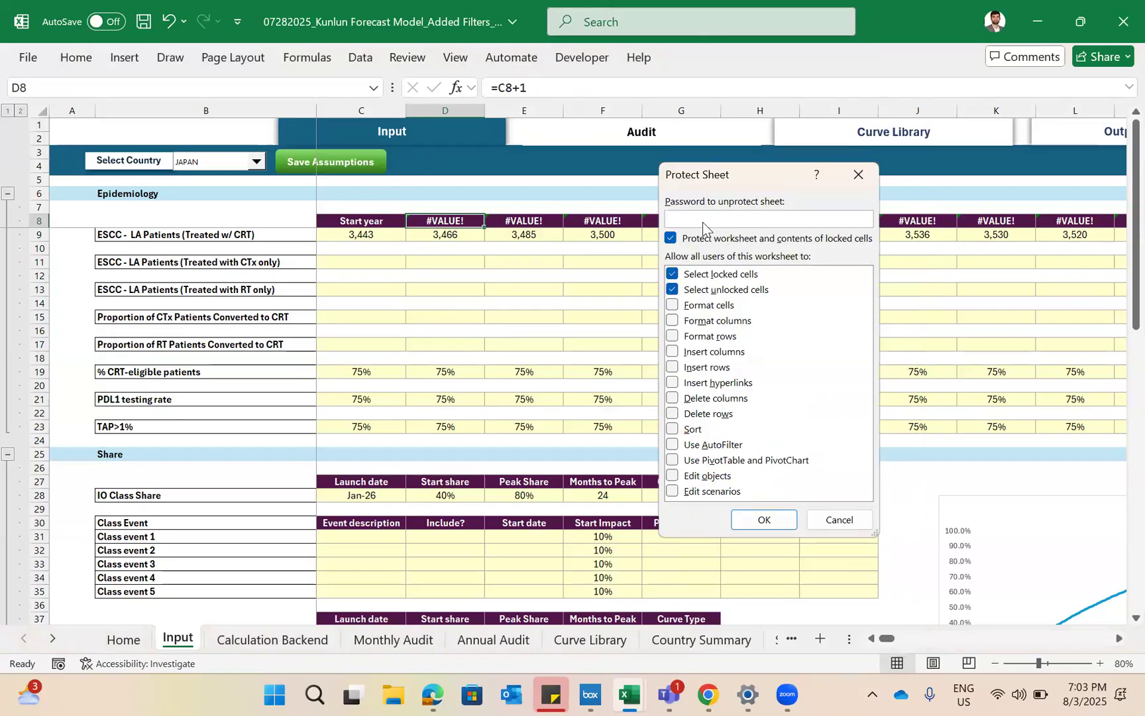
{"action": "type", "text": "**********"}
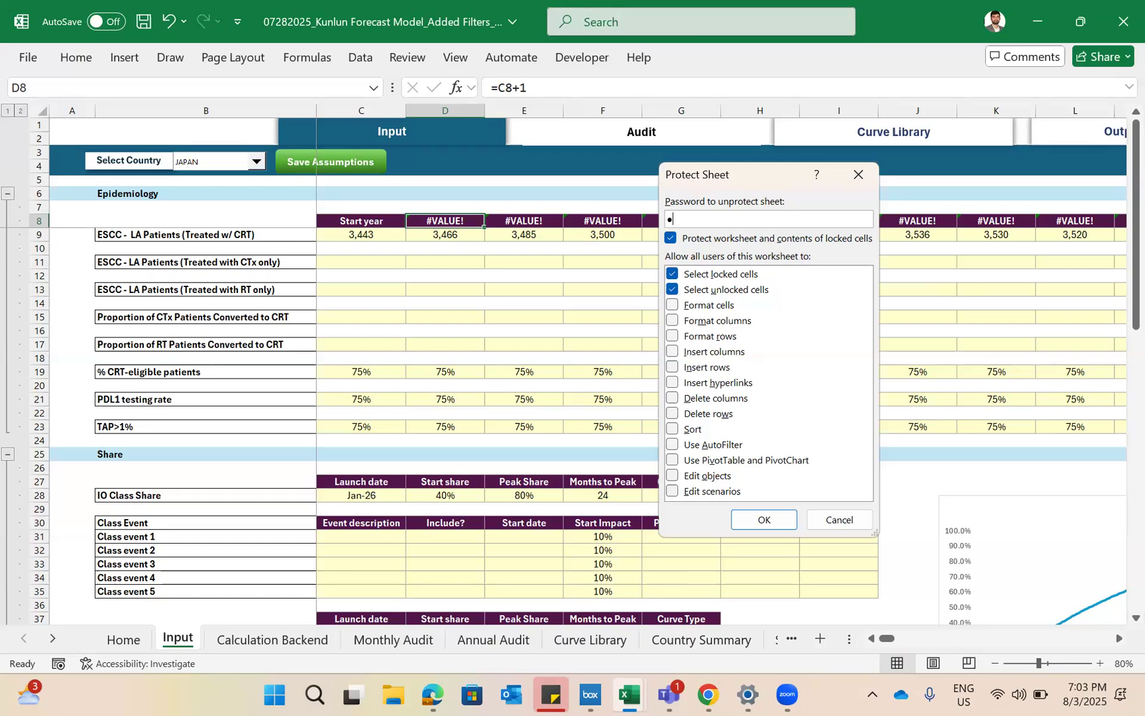
{"action": "type", "text": "*"}
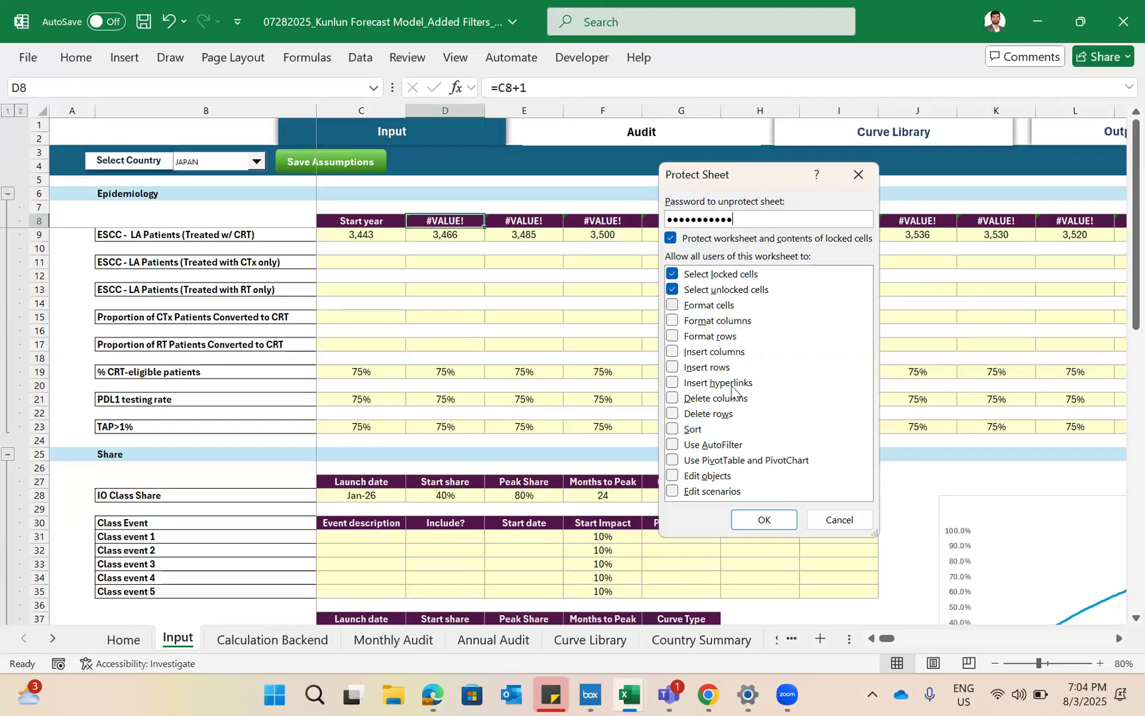
- Protect the Input sheet while allowing row deletion, hyperlink insertion and column deletion, and re-enter the sheet password to confirm
{"action": "left_click", "coordinate": [672, 415]}
{"action": "left_click", "coordinate": [672, 383]}
{"action": "left_click", "coordinate": [672, 397]}
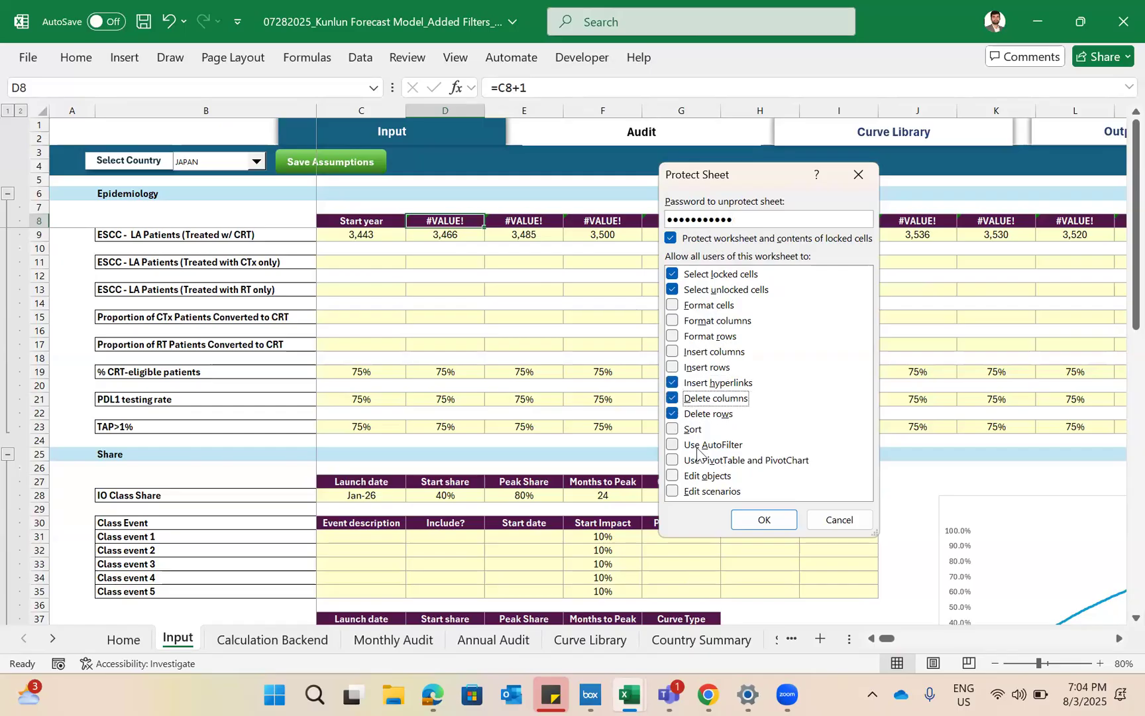
{"action": "left_click", "coordinate": [758, 522]}
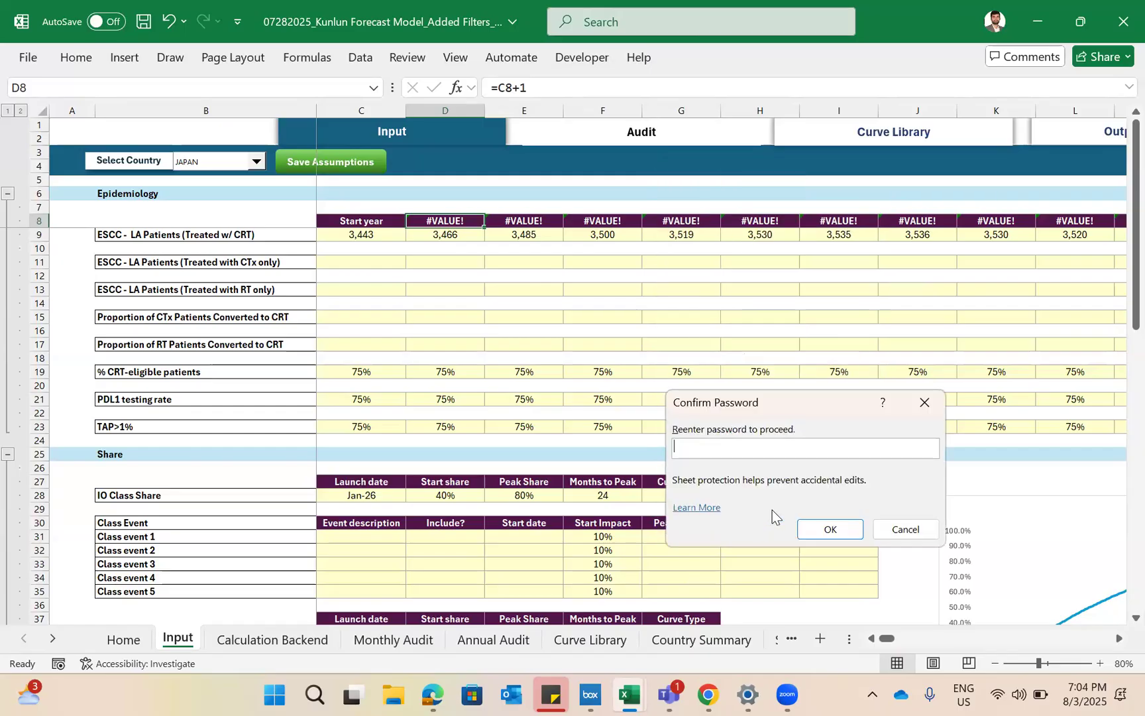
{"action": "type", "text": "•••••••••••"}
{"action": "key", "text": "Return"}
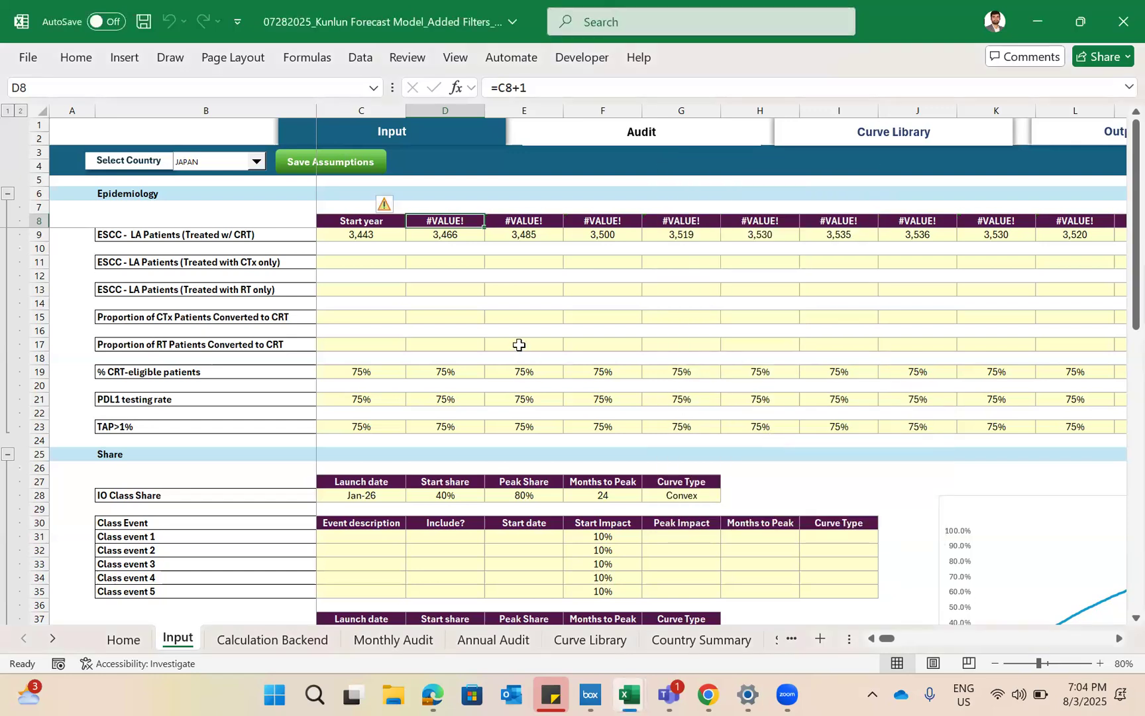
- Try to delete row 17, Proportion of RT Patients Converted to CRT, on the protected Input sheet
{"action": "left_click", "coordinate": [518, 344]}
{"action": "key", "text": "shift+space"}
{"action": "key", "text": "ctrl+minus"}
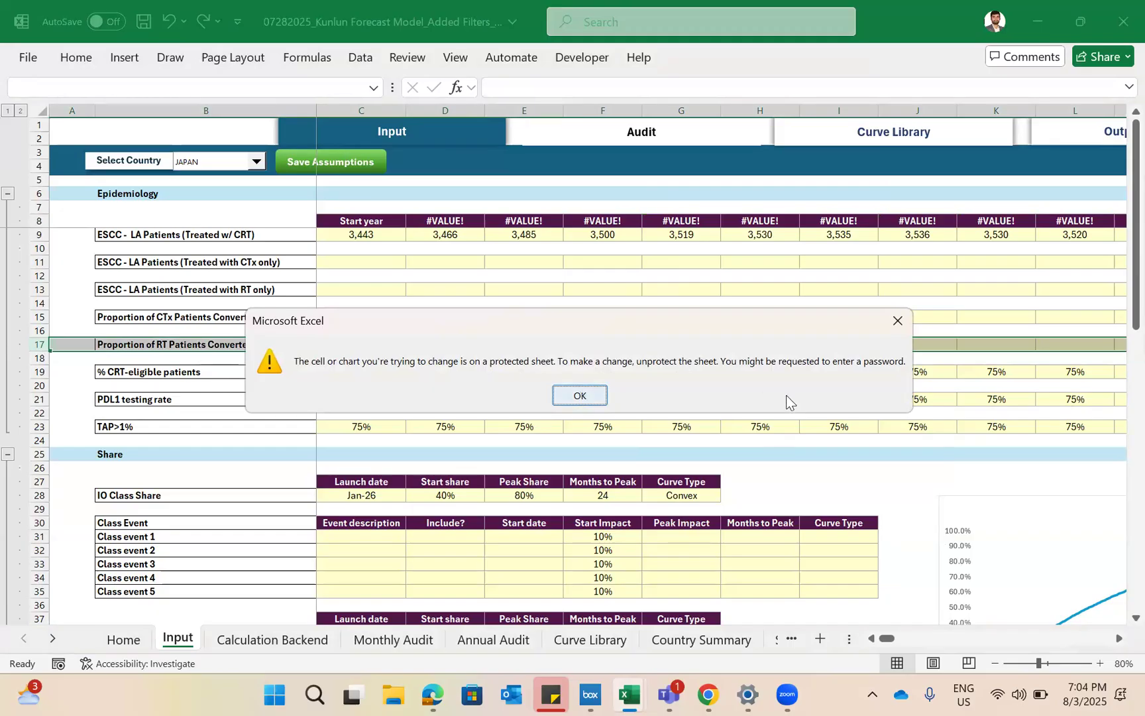
{"action": "key", "text": "Return"}
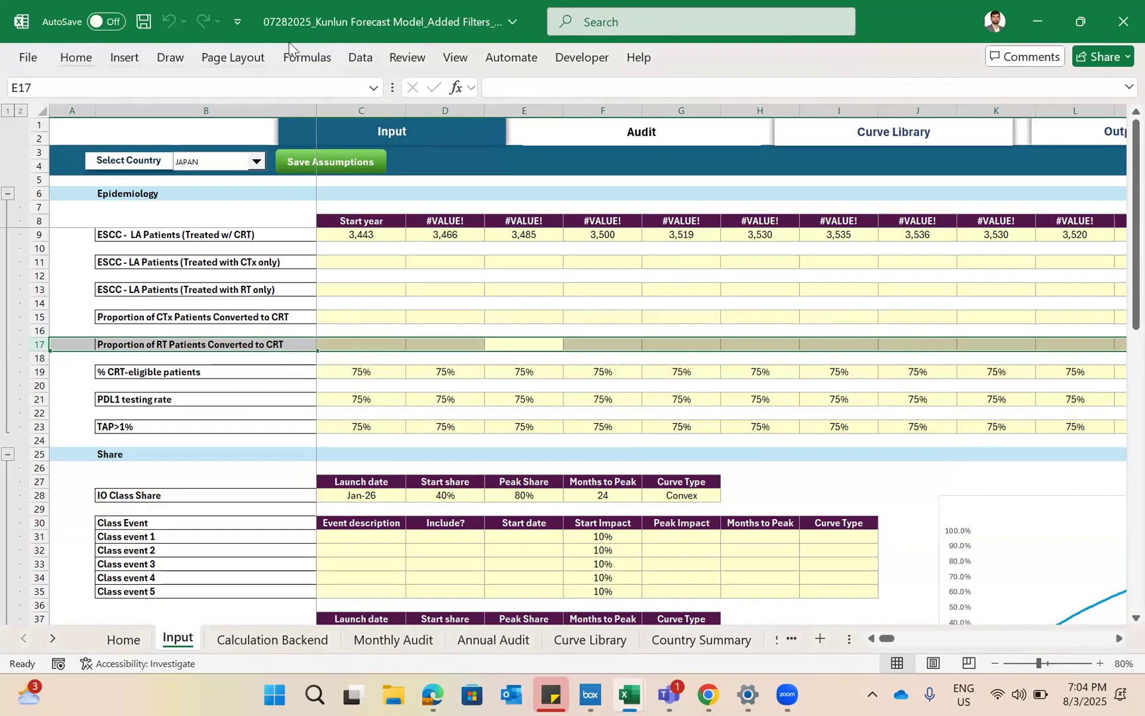
- Unprotect the Input sheet by entering the sheet password
{"action": "left_click", "coordinate": [406, 59]}
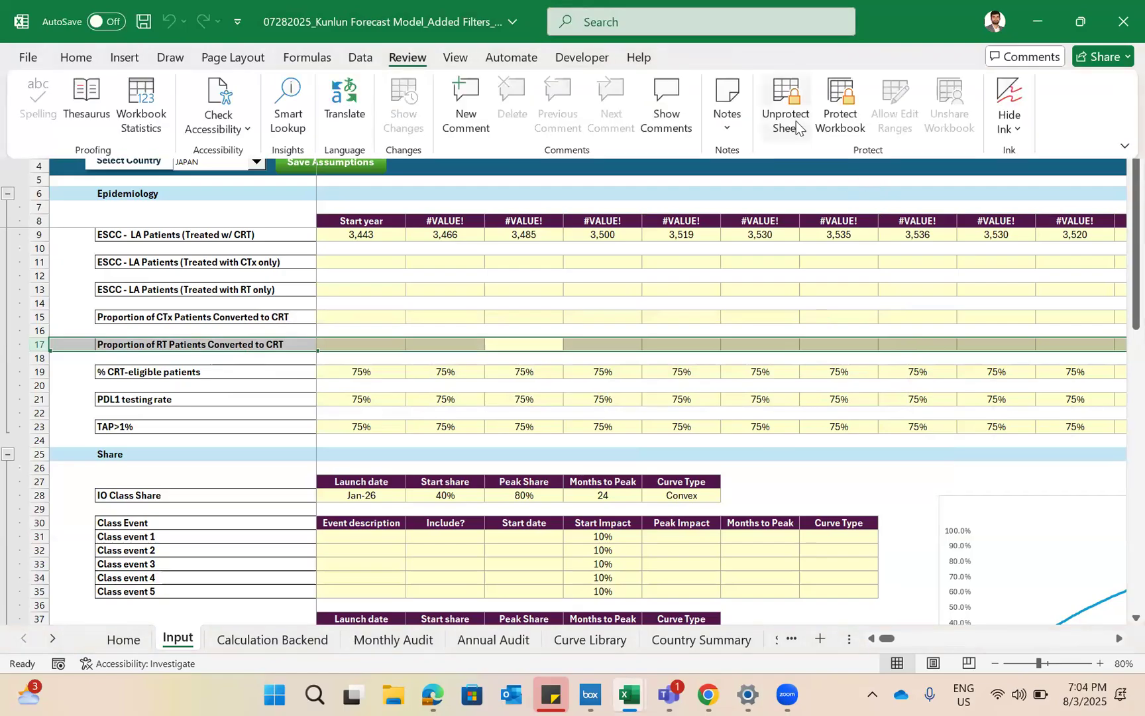
{"action": "left_click", "coordinate": [795, 123]}
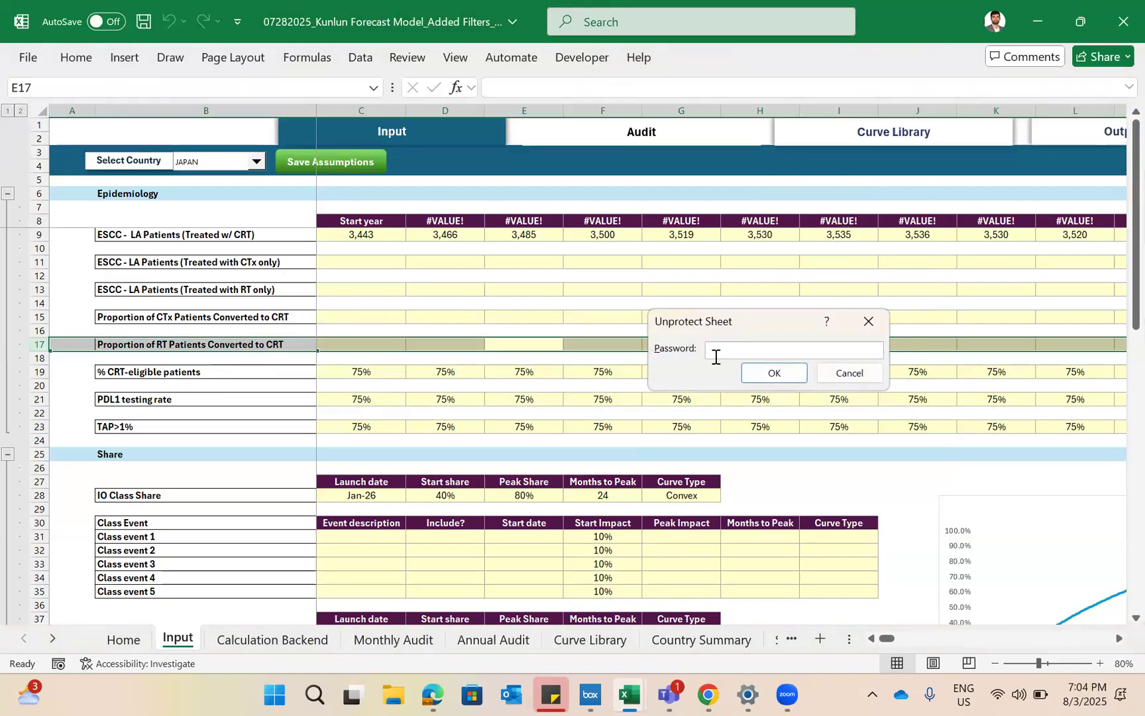
{"action": "type", "text": "*********"}
{"action": "left_click", "coordinate": [774, 373]}
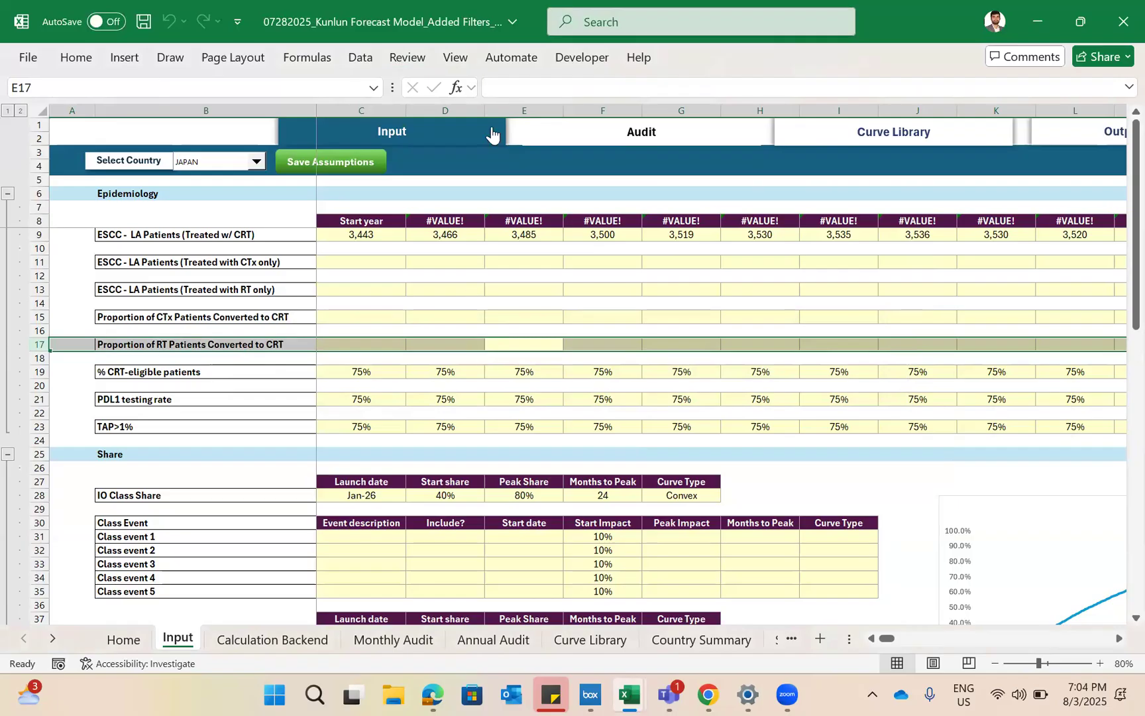
- Review the permissions in the Protect Sheet settings for the Input sheet and close them without applying protection
{"action": "left_click", "coordinate": [408, 60]}
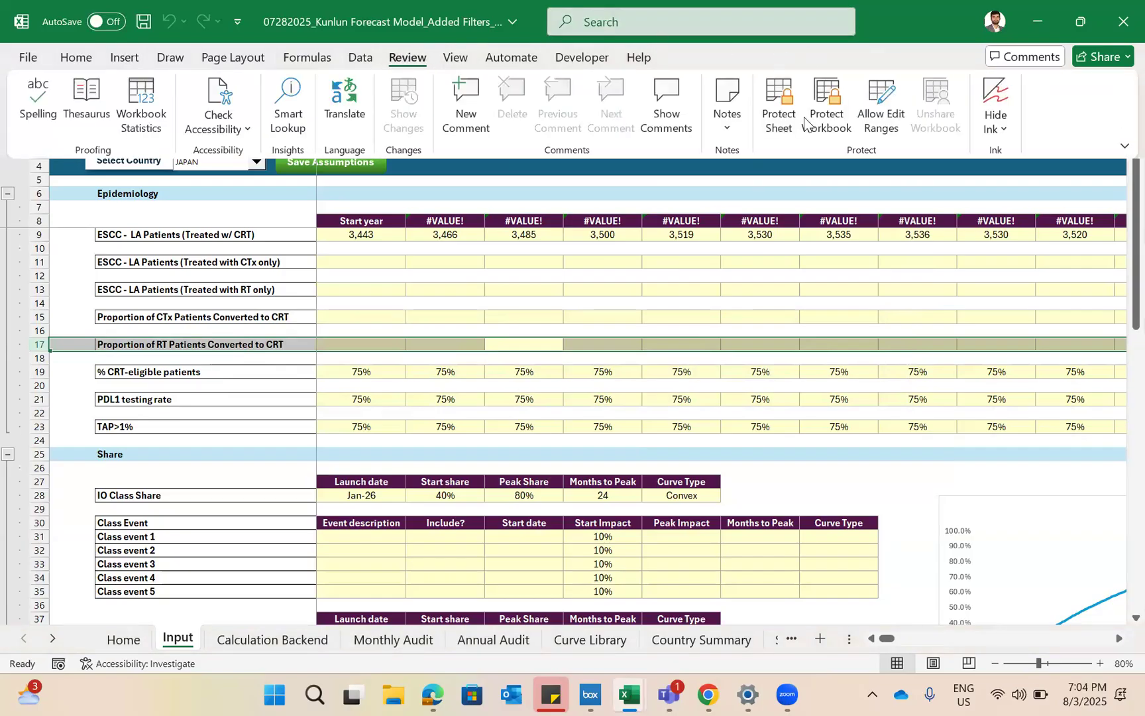
{"action": "left_click", "coordinate": [772, 113]}
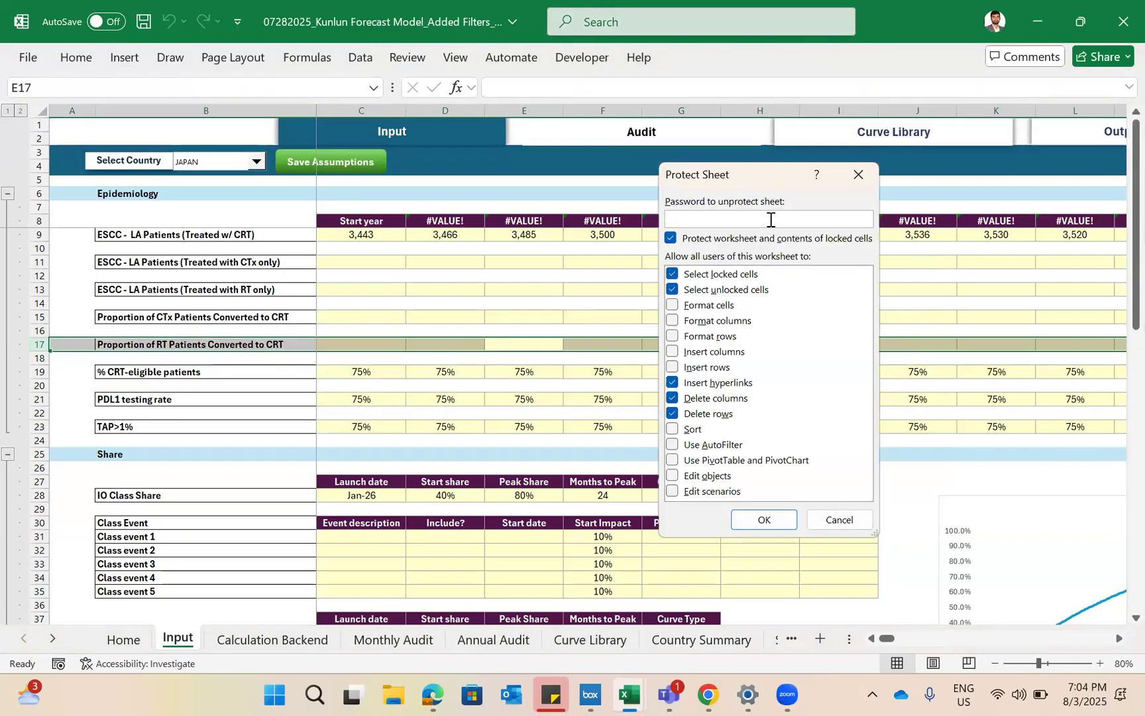
{"action": "left_click", "coordinate": [848, 177]}
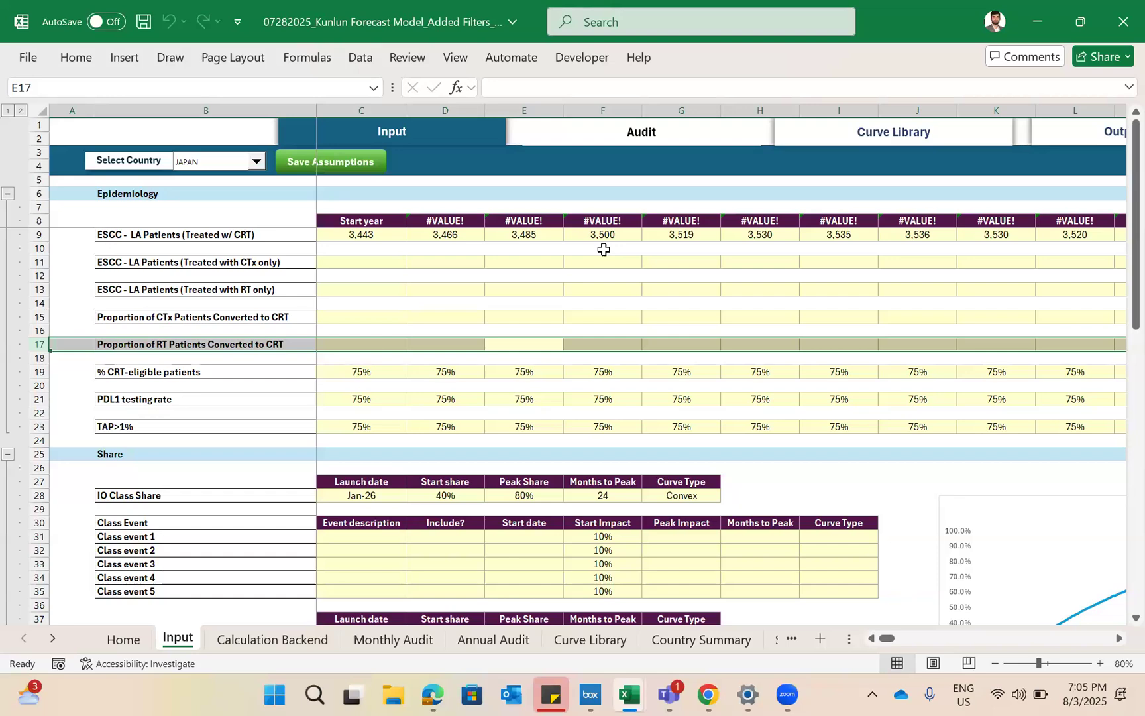
- Go through the Input sheet's lower sections and the Monthly Audit sheet to check how the text year header affects the calculations
{"action": "scroll", "coordinate": [352, 309], "scroll_direction": "down", "scroll_amount": 1}
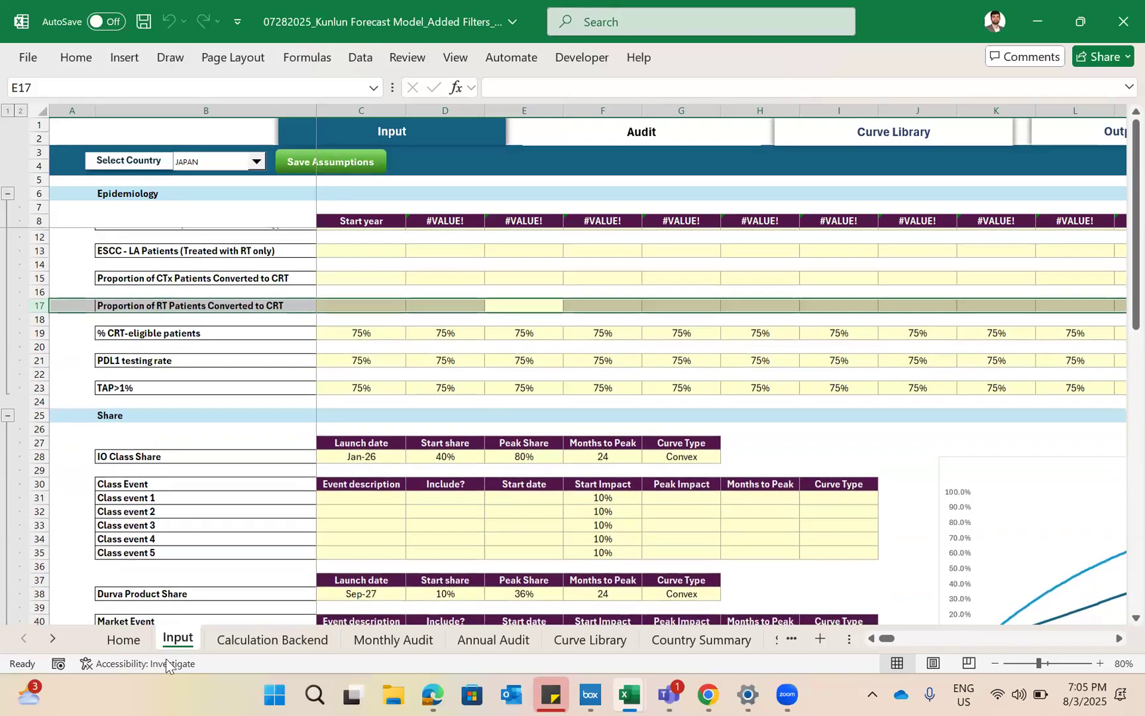
{"action": "scroll", "coordinate": [308, 554], "scroll_direction": "down", "scroll_amount": 5}
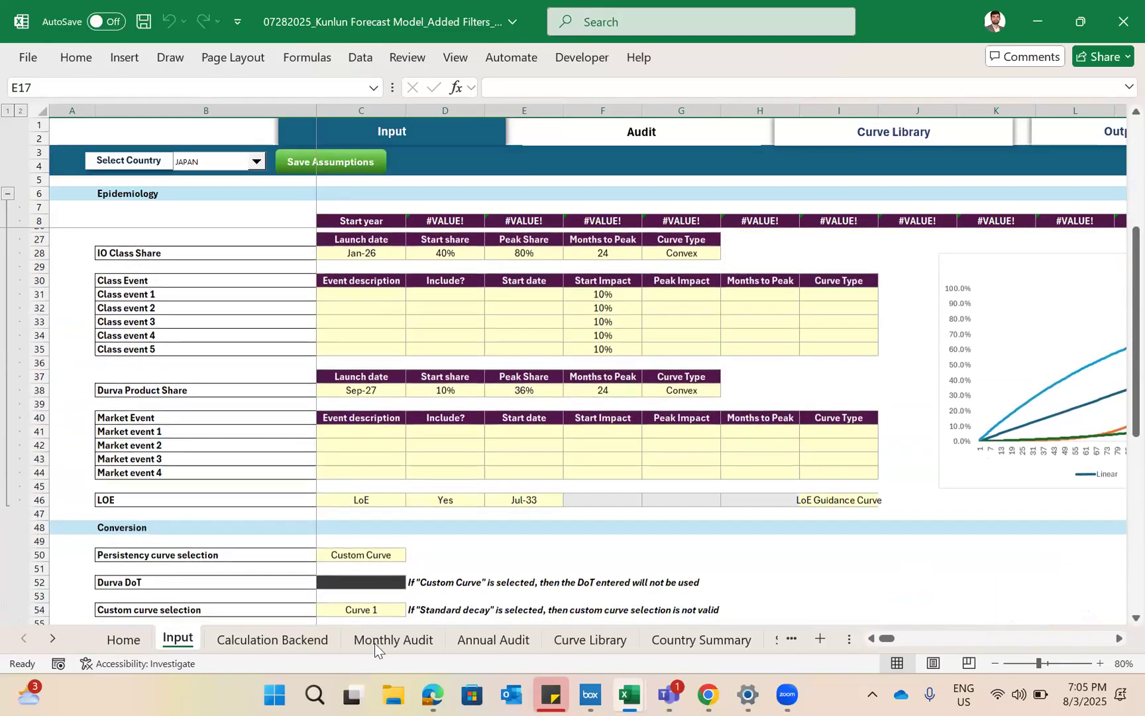
{"action": "left_click", "coordinate": [371, 495]}
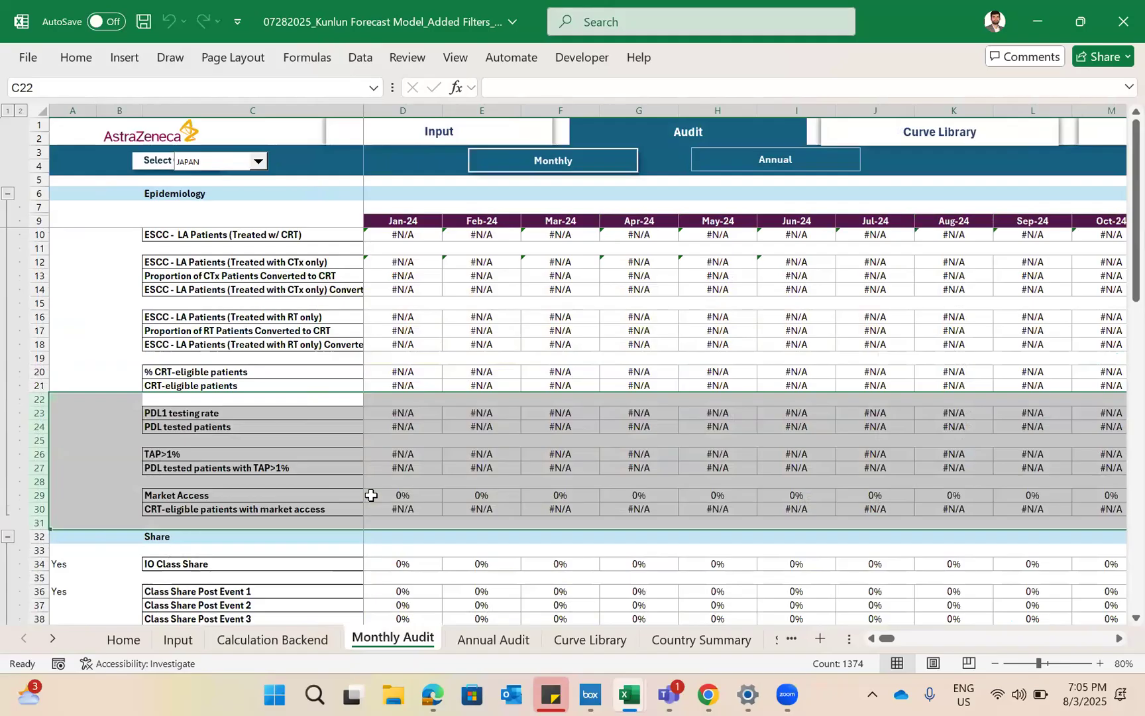
{"action": "scroll", "coordinate": [371, 495], "scroll_direction": "down", "scroll_amount": 20}
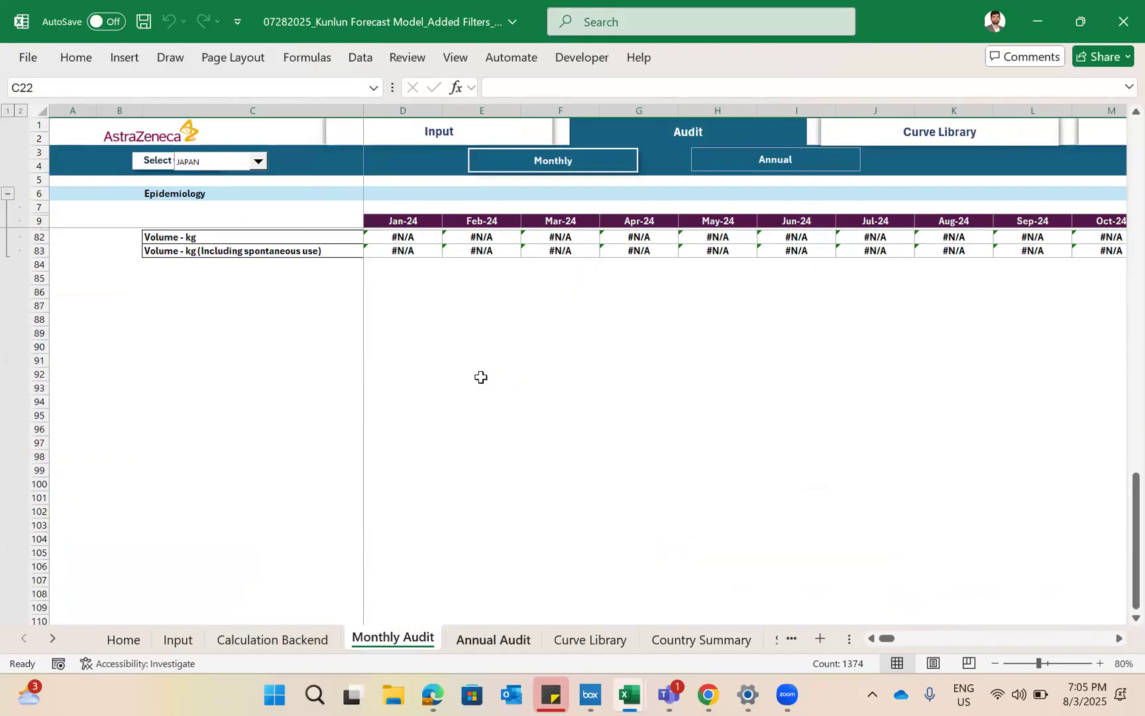
{"action": "key", "text": "ctrl+Page_Down"}
{"action": "scroll", "coordinate": [722, 641], "scroll_direction": "down", "scroll_amount": 3}
- Check the Country Summary, Scalars and Global Summary-Excluding China sheets for effects of the text year header
{"action": "left_click", "coordinate": [722, 641]}
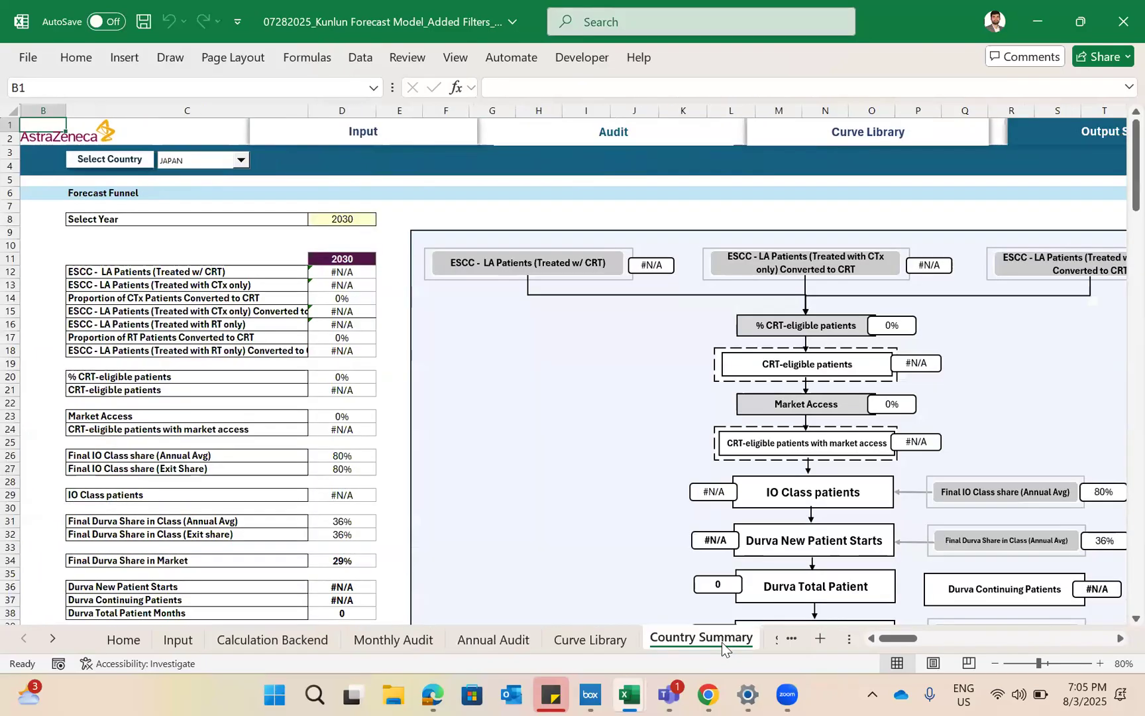
{"action": "key", "text": "ctrl+Page_Down"}
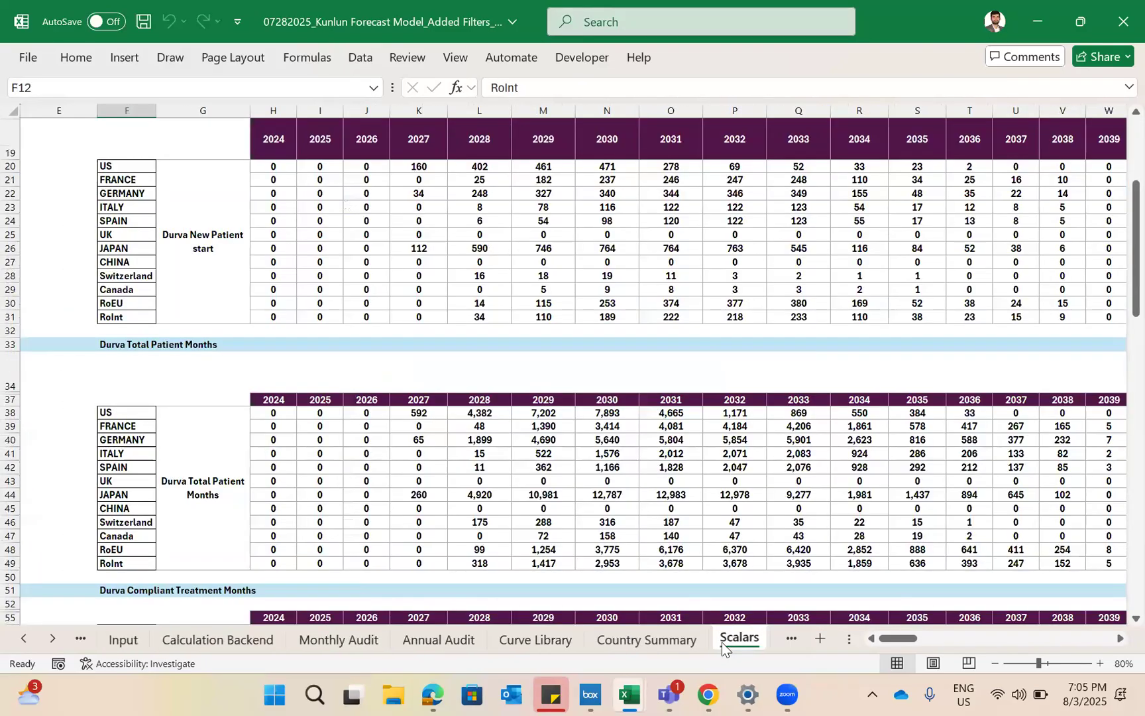
{"action": "key", "text": "ctrl+Page_Down"}
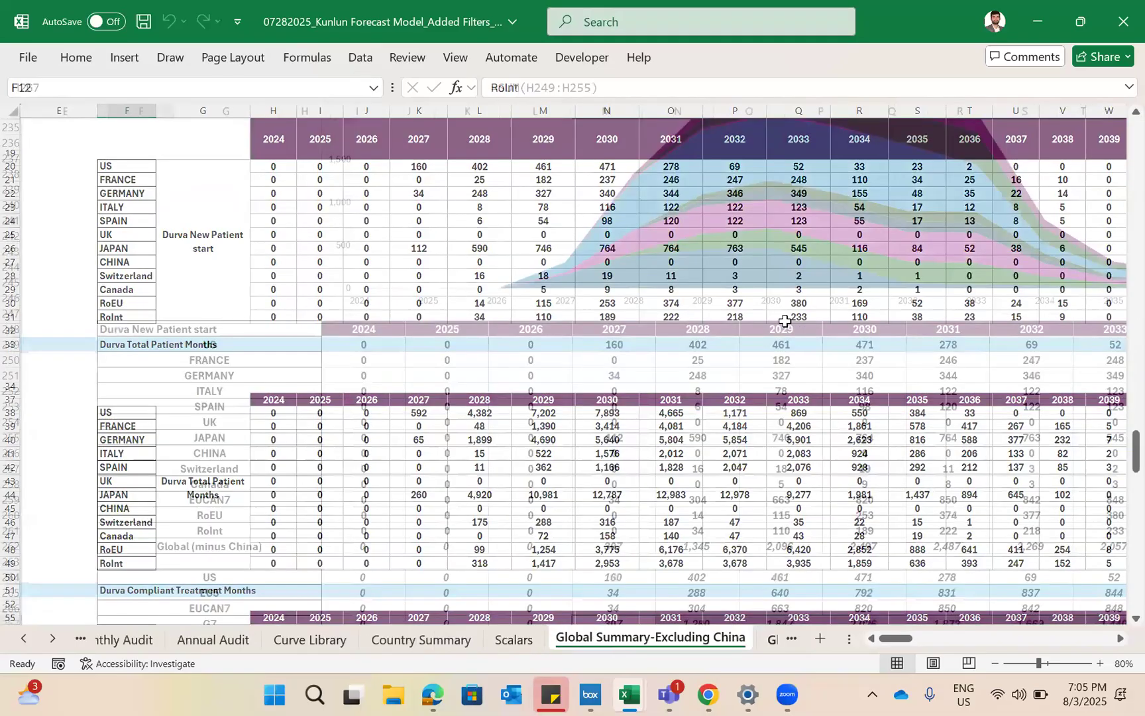
{"action": "key", "text": "ctrl+Page_Down"}
{"action": "key", "text": "ctrl+Page_Up"}
{"action": "key", "text": "ctrl+Page_Up"}
{"action": "key", "text": "ctrl+Page_Up"}
{"action": "key", "text": "ctrl+Page_Up"}
{"action": "key", "text": "ctrl+Page_Up"}
{"action": "key", "text": "ctrl+Page_Up"}
{"action": "key", "text": "ctrl+Page_Up"}
{"action": "key", "text": "ctrl+Page_Up"}
- Set the first year header in C8 of the Input sheet to 2024
{"action": "key", "text": "Left"}
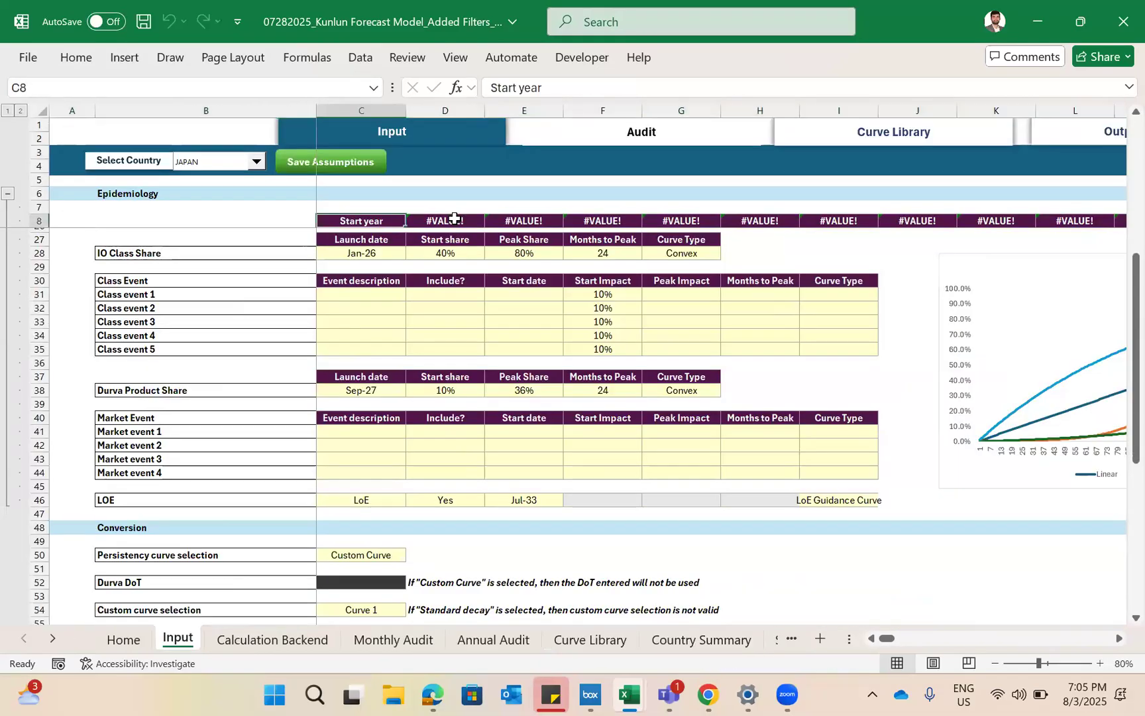
{"action": "type", "text": "2024"}
{"action": "key", "text": "Return"}
{"action": "scroll", "coordinate": [454, 218], "scroll_direction": "up", "scroll_amount": 6}
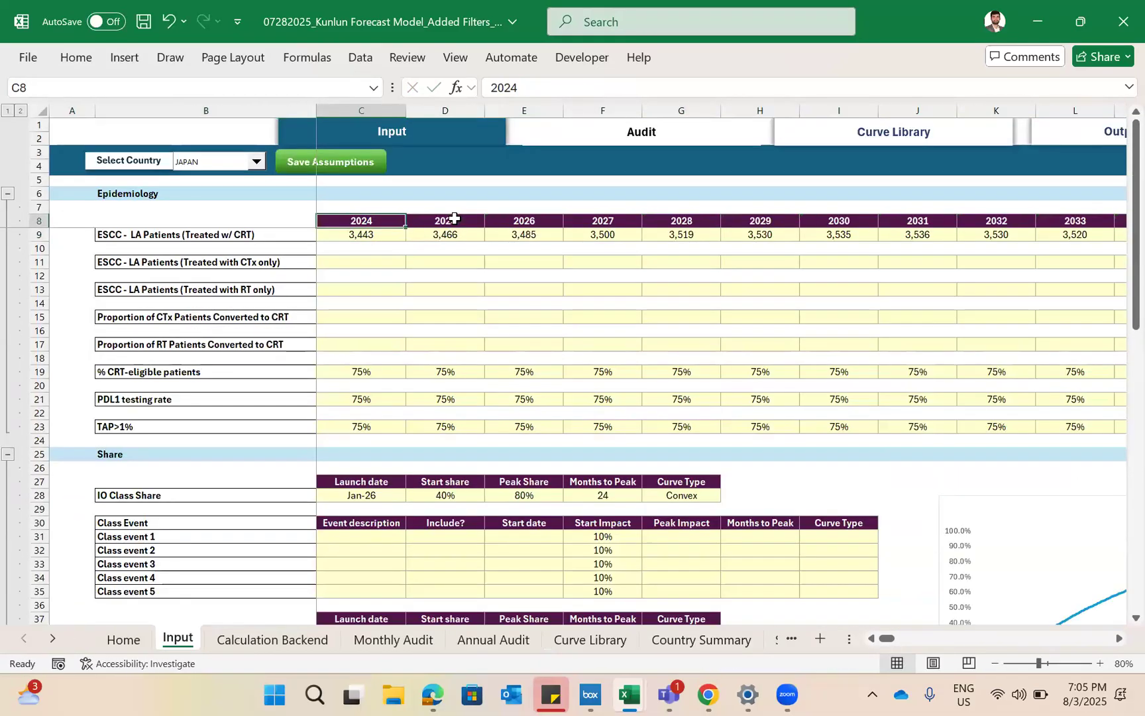
- Check the recalculated figures on the Country Summary, Scalars and Global Summary-Excluding China sheets
{"action": "key", "text": "ctrl+Page_Down"}
{"action": "key", "text": "ctrl+Page_Down"}
{"action": "key", "text": "ctrl+Page_Down"}
{"action": "key", "text": "ctrl+Page_Down"}
{"action": "key", "text": "ctrl+Page_Down"}
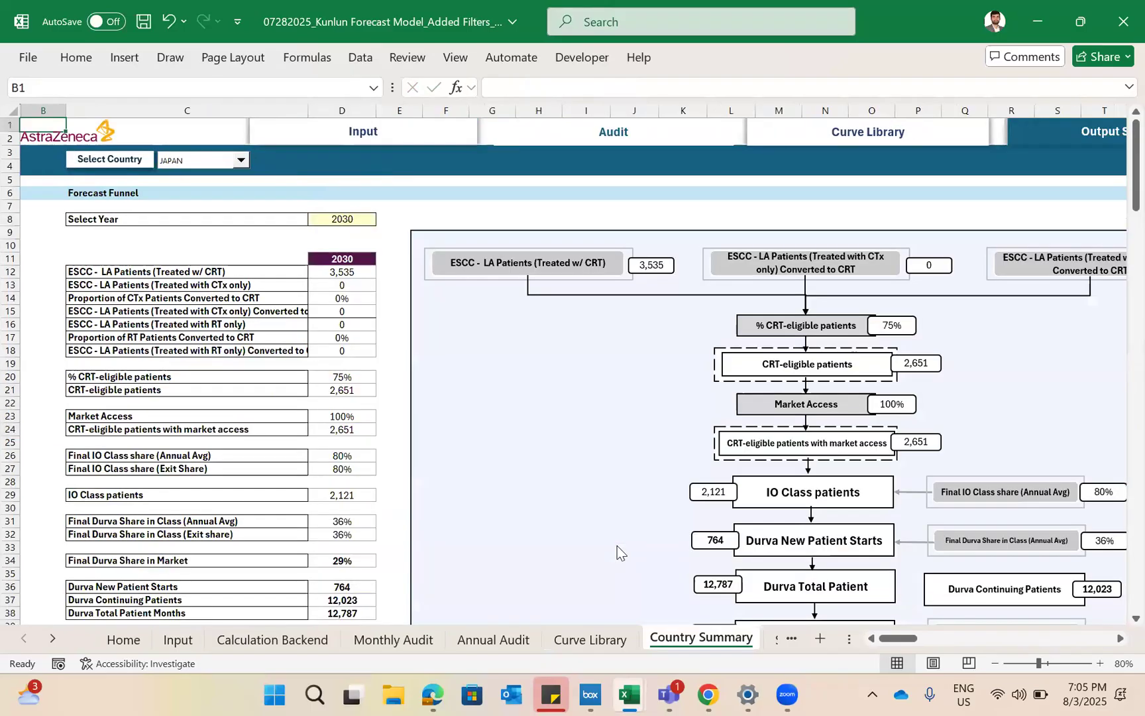
{"action": "key", "text": "ctrl+Page_Down"}
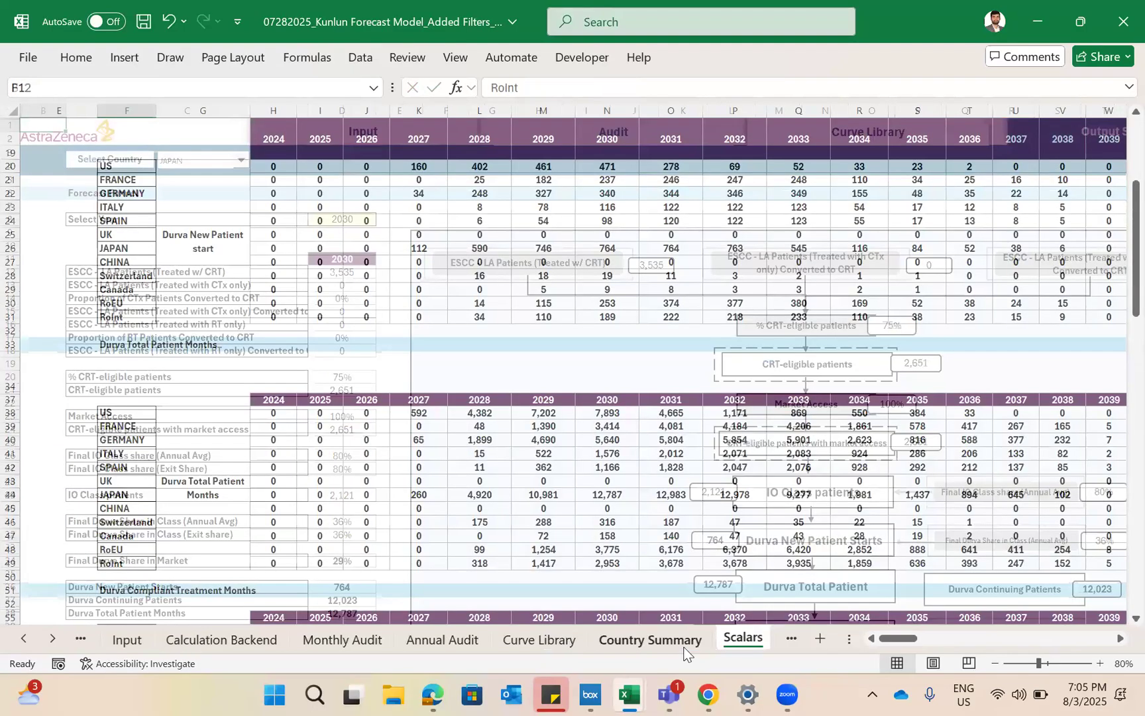
{"action": "key", "text": "ctrl+Page_Down"}
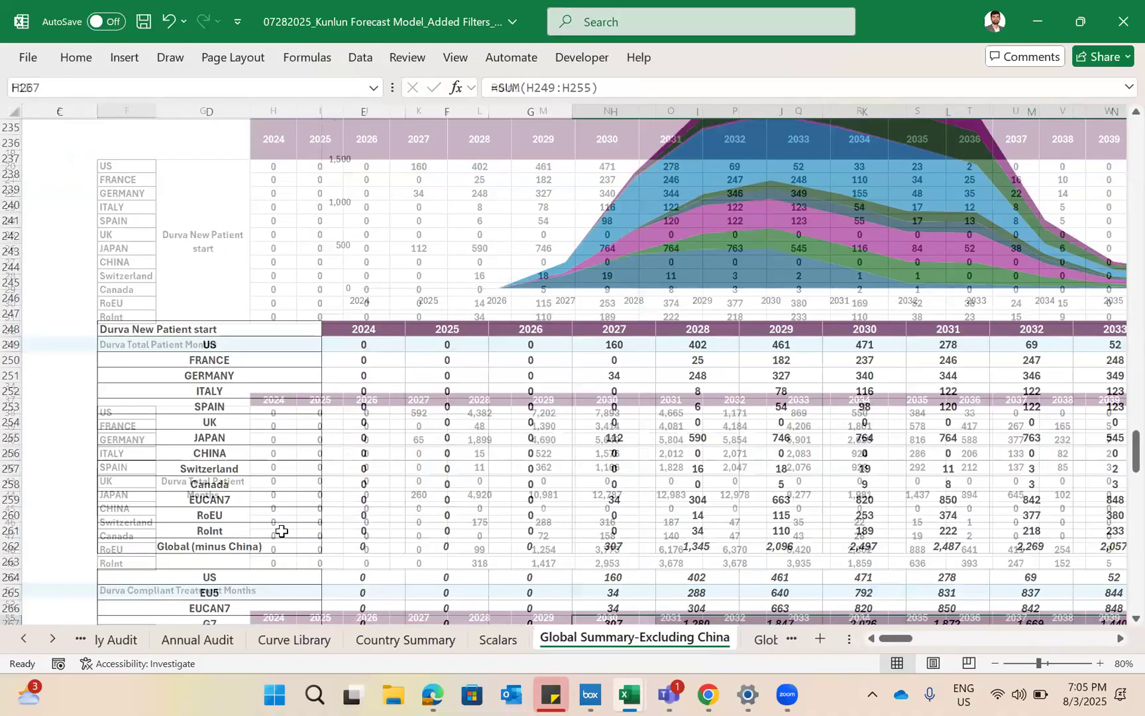
- Review the Annual Audit sheet from the Epidemiology section down through the Conversion section to the volume rows
{"action": "key", "text": "ctrl+Page_Up"}
{"action": "key", "text": "ctrl+Page_Up"}
{"action": "key", "text": "ctrl+Page_Up"}
{"action": "key", "text": "ctrl+Page_Up"}
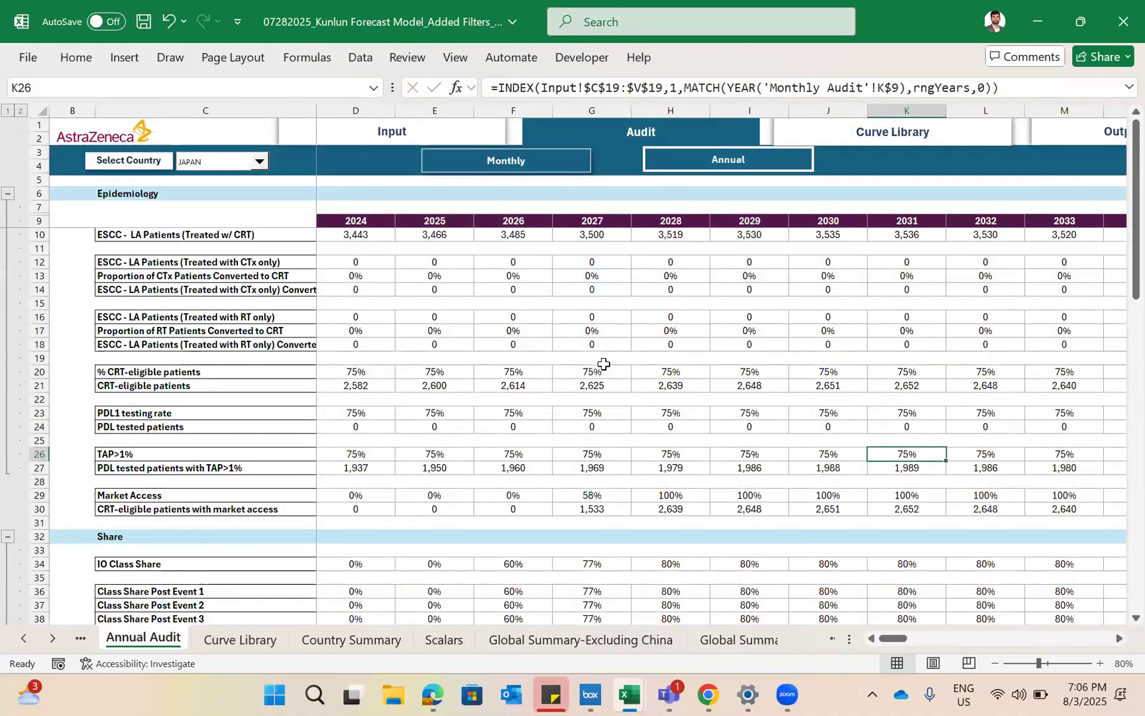
{"action": "scroll", "coordinate": [540, 399], "scroll_direction": "down", "scroll_amount": 4}
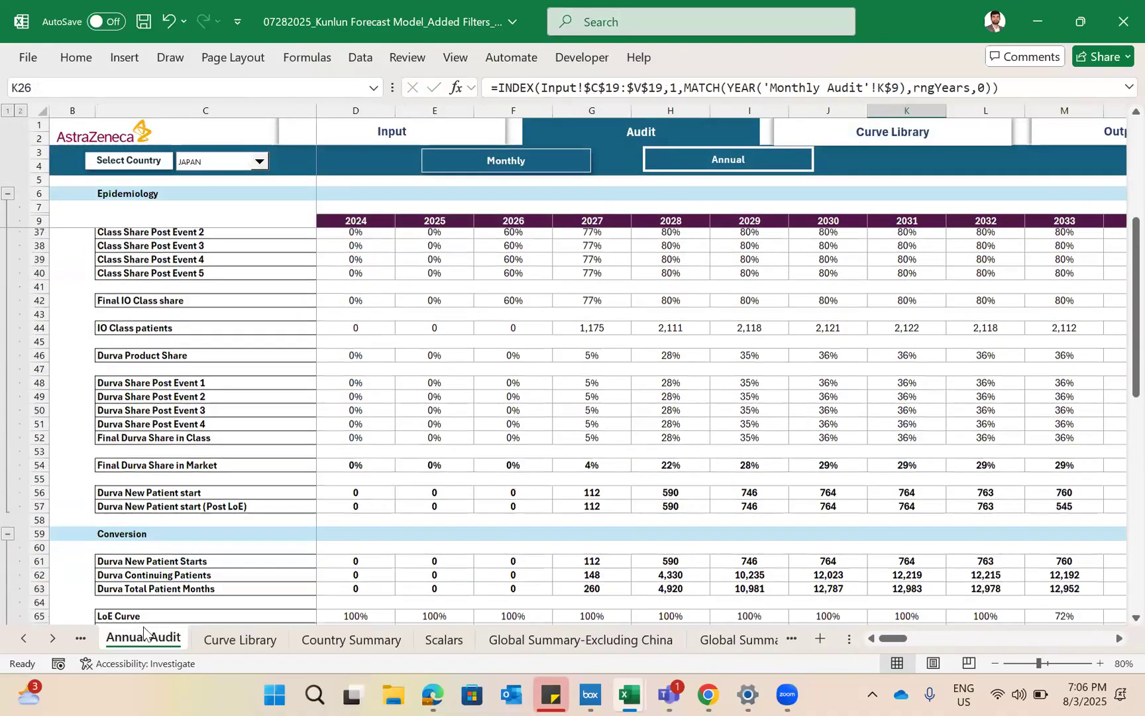
{"action": "scroll", "coordinate": [143, 626], "scroll_direction": "down", "scroll_amount": 4}
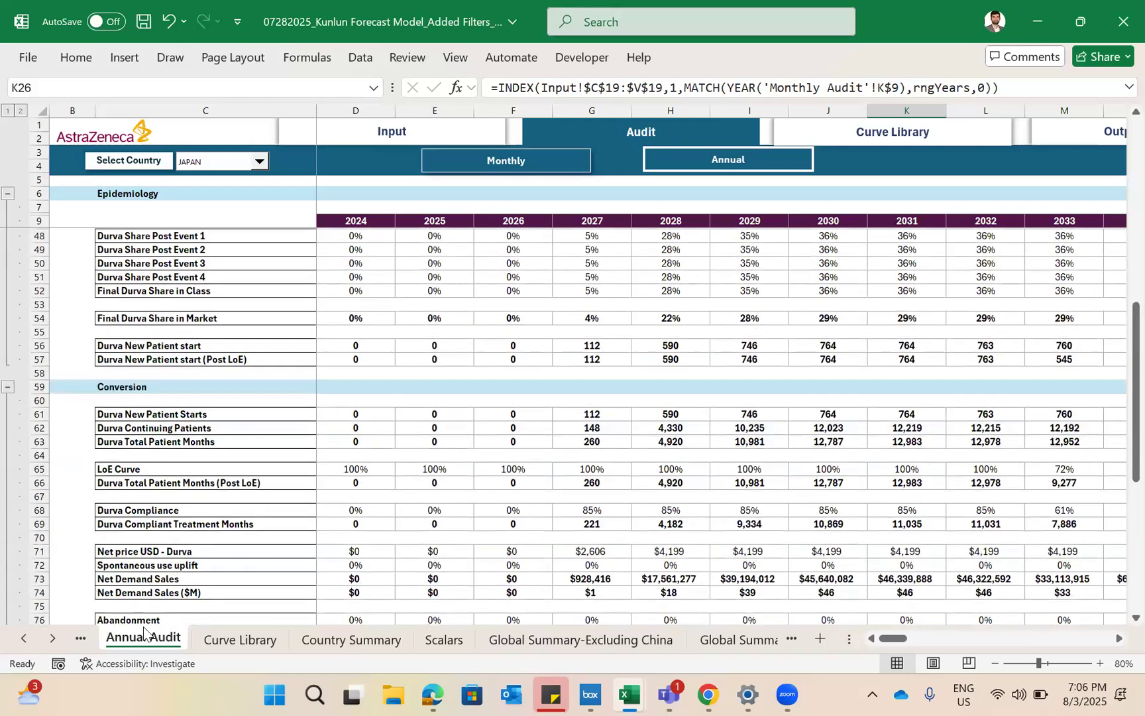
{"action": "scroll", "coordinate": [143, 628], "scroll_direction": "down", "scroll_amount": 2}
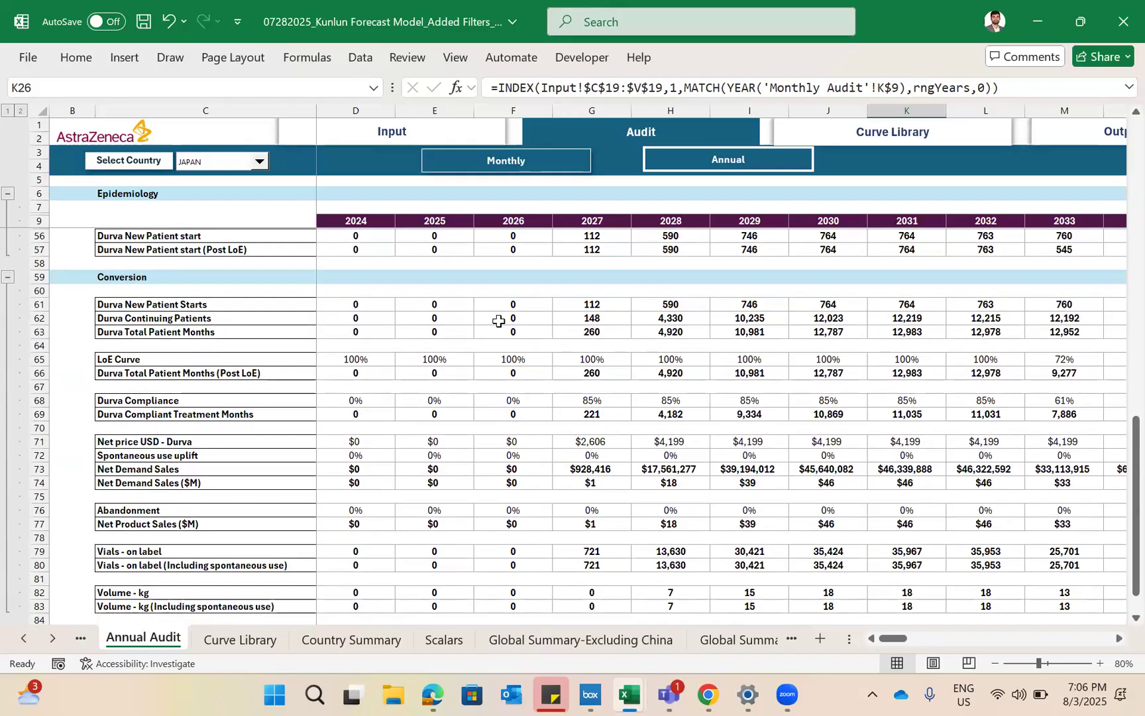
{"action": "scroll", "coordinate": [499, 320], "scroll_direction": "down", "scroll_amount": 3}
{"action": "scroll", "coordinate": [544, 513], "scroll_direction": "up", "scroll_amount": 3}
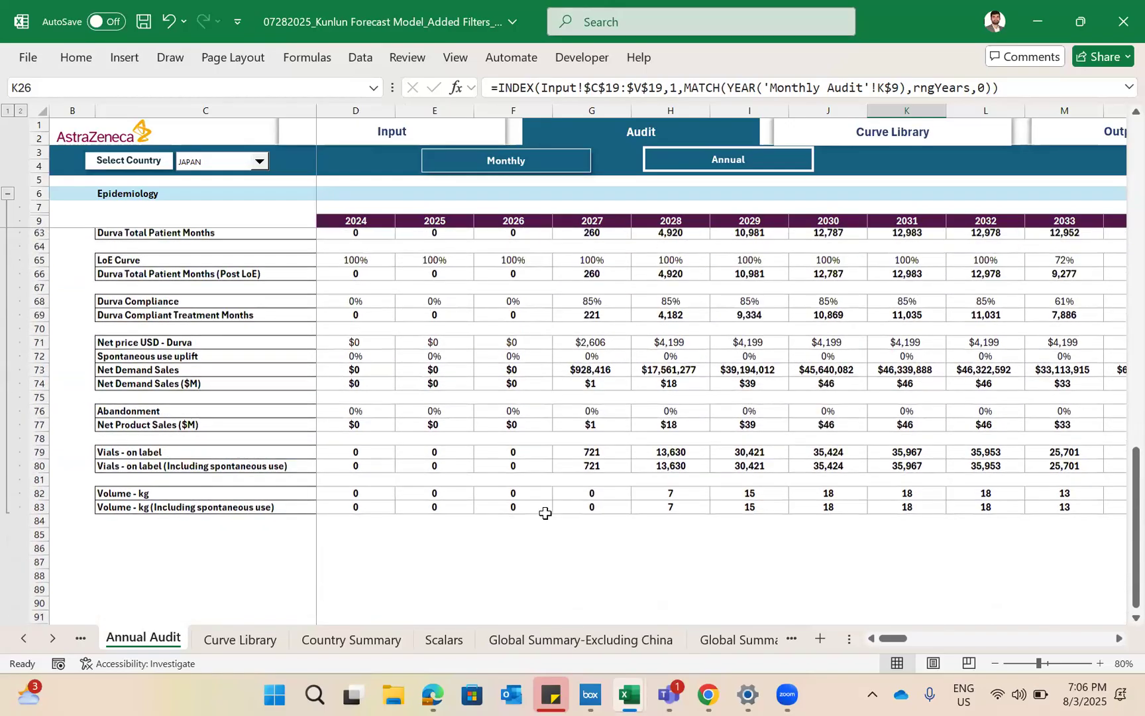
- Examine the Revenue Summary chart and the Net Product Sales table on the Global Summary-Including China sheet
{"action": "key", "text": "ctrl+Page_Down"}
{"action": "key", "text": "ctrl+Page_Down"}
{"action": "key", "text": "ctrl+Page_Down"}
{"action": "key", "text": "ctrl+Page_Down"}
{"action": "key", "text": "ctrl+Page_Down"}
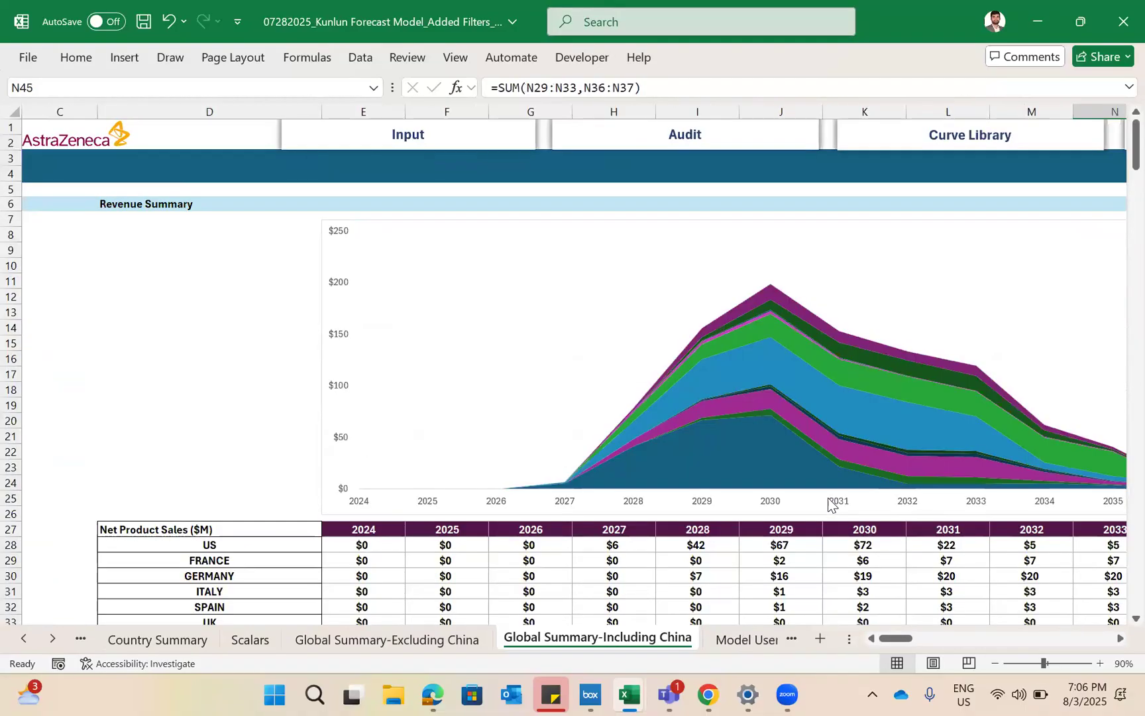
{"action": "scroll", "coordinate": [827, 503], "scroll_direction": "down", "scroll_amount": 3}
{"action": "scroll", "coordinate": [830, 504], "scroll_direction": "up", "scroll_amount": 1}
{"action": "scroll", "coordinate": [653, 211], "scroll_direction": "right", "scroll_amount": 1}
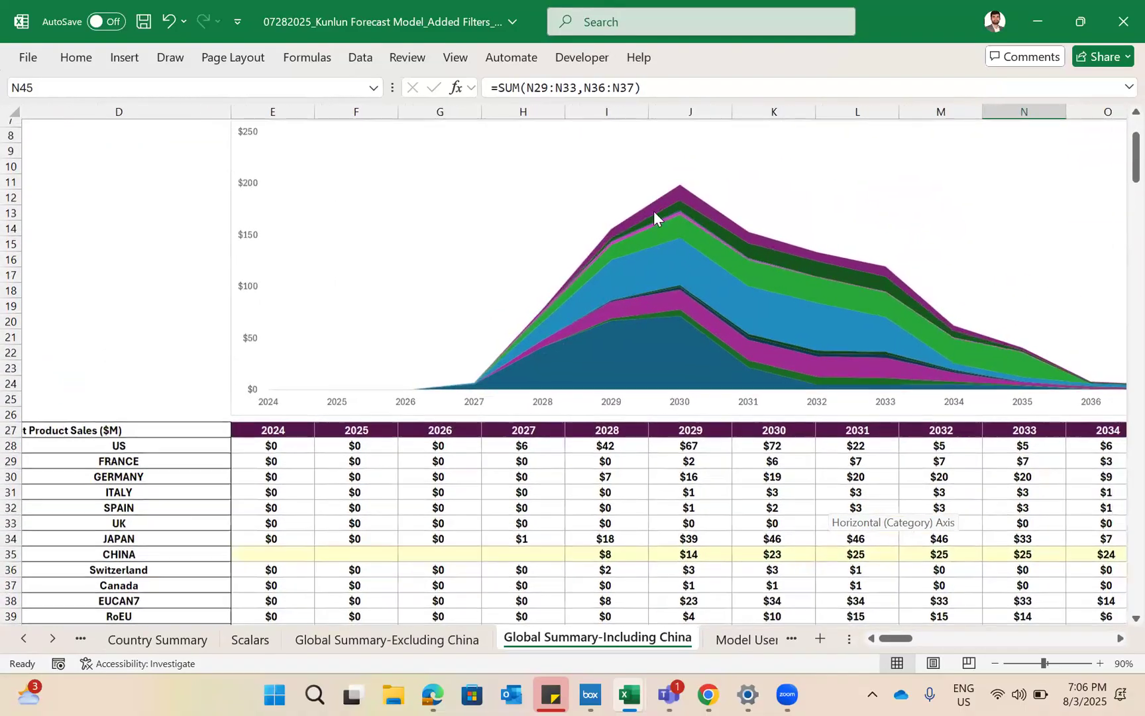
{"action": "scroll", "coordinate": [677, 225], "scroll_direction": "down", "scroll_amount": 5}
{"action": "scroll", "coordinate": [564, 205], "scroll_direction": "up", "scroll_amount": 7}
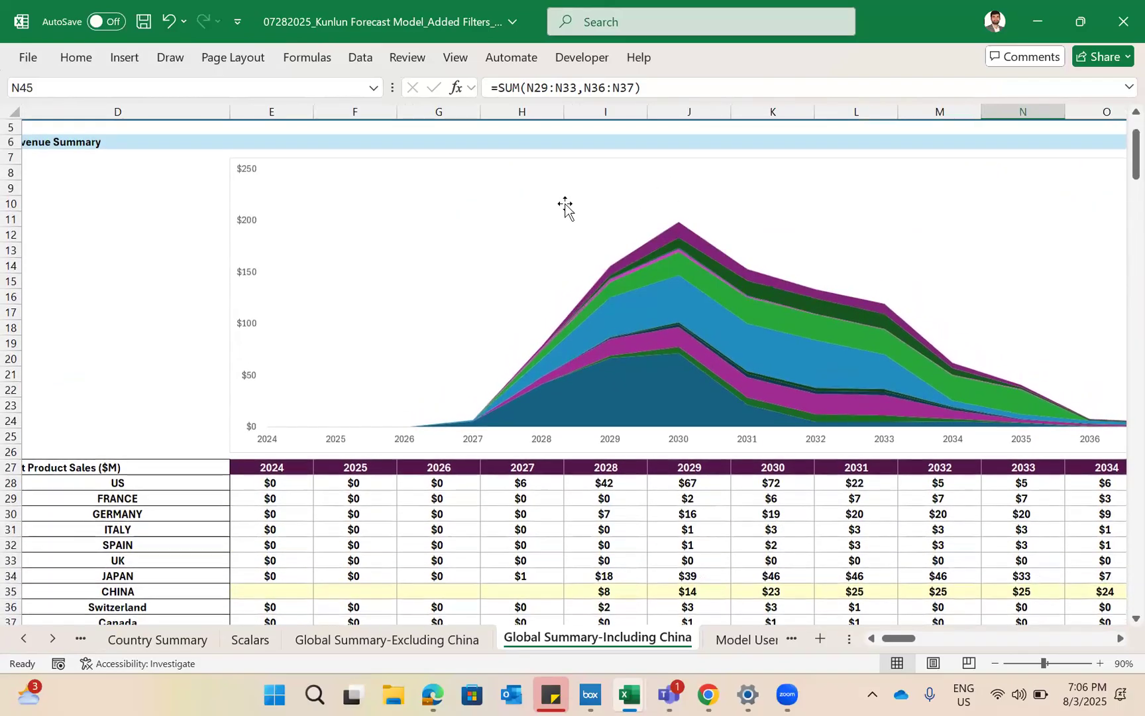
{"action": "scroll", "coordinate": [564, 204], "scroll_direction": "left", "scroll_amount": 1}
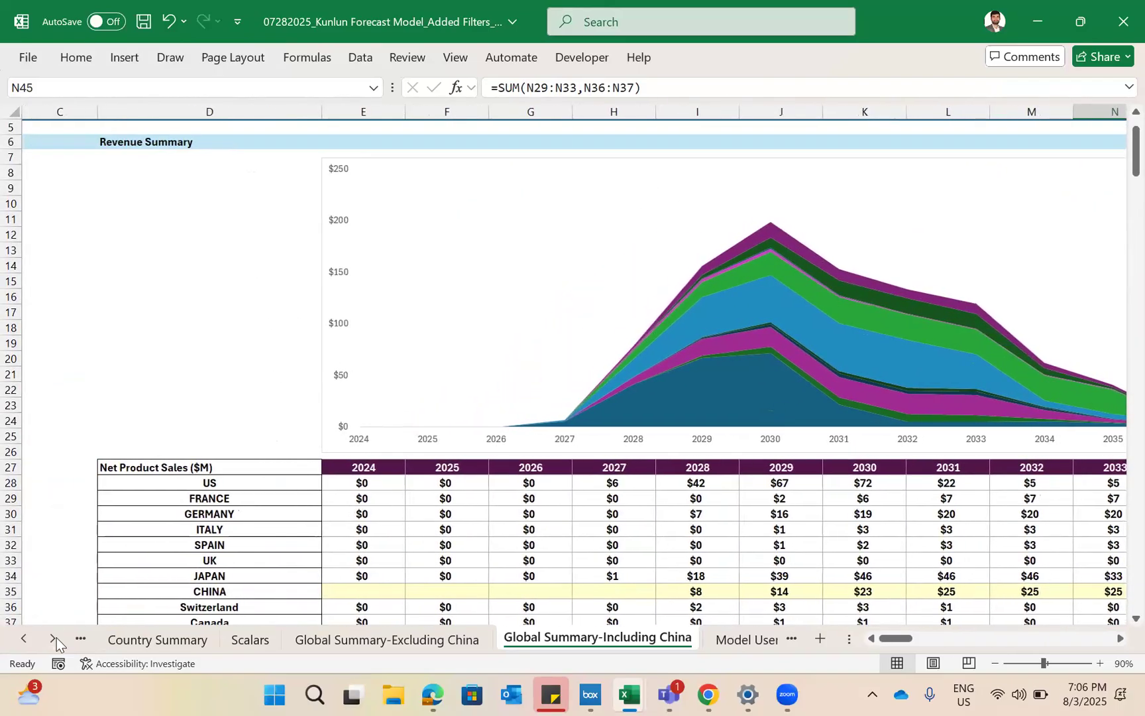
- Return through the summary sheets to the workbook's Home sheet
{"action": "right_click", "coordinate": [35, 642]}
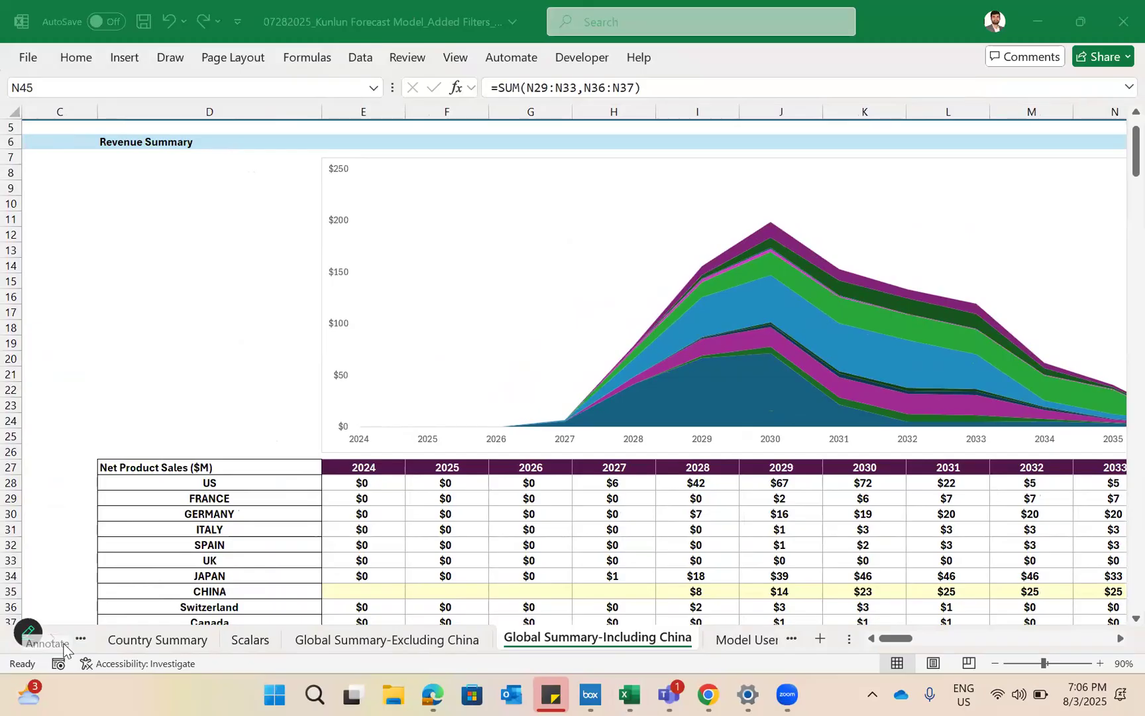
{"action": "left_click", "coordinate": [73, 415]}
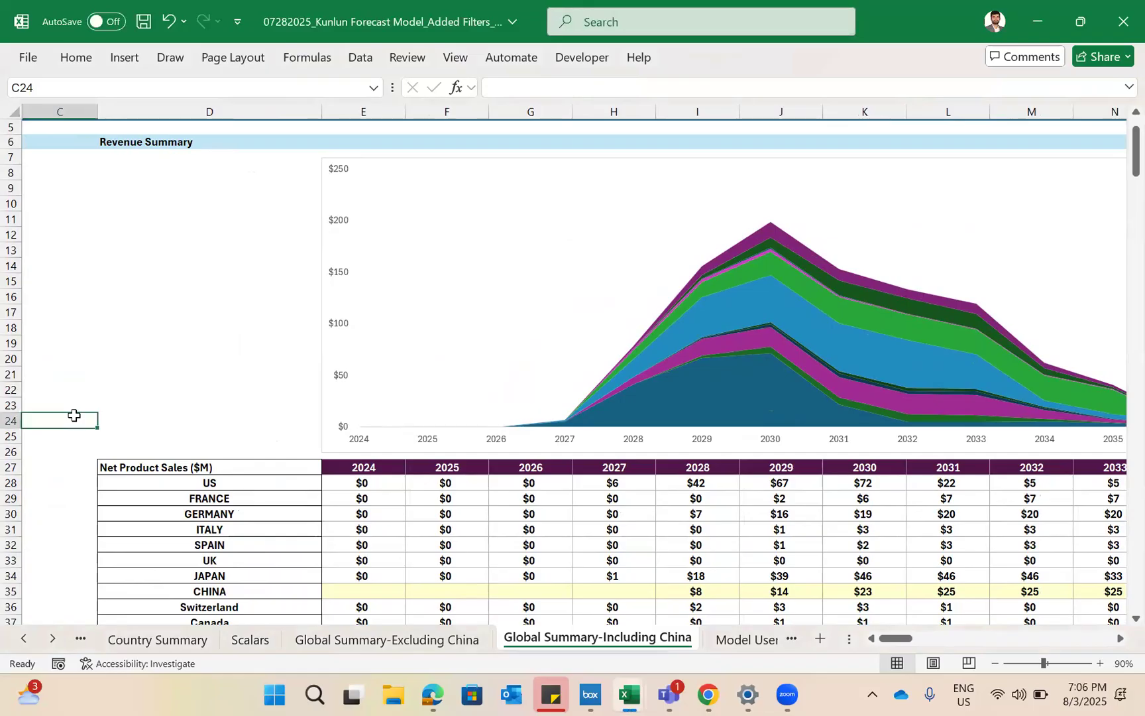
{"action": "key", "text": "ctrl+Page_Up"}
{"action": "key", "text": "ctrl+Page_Up"}
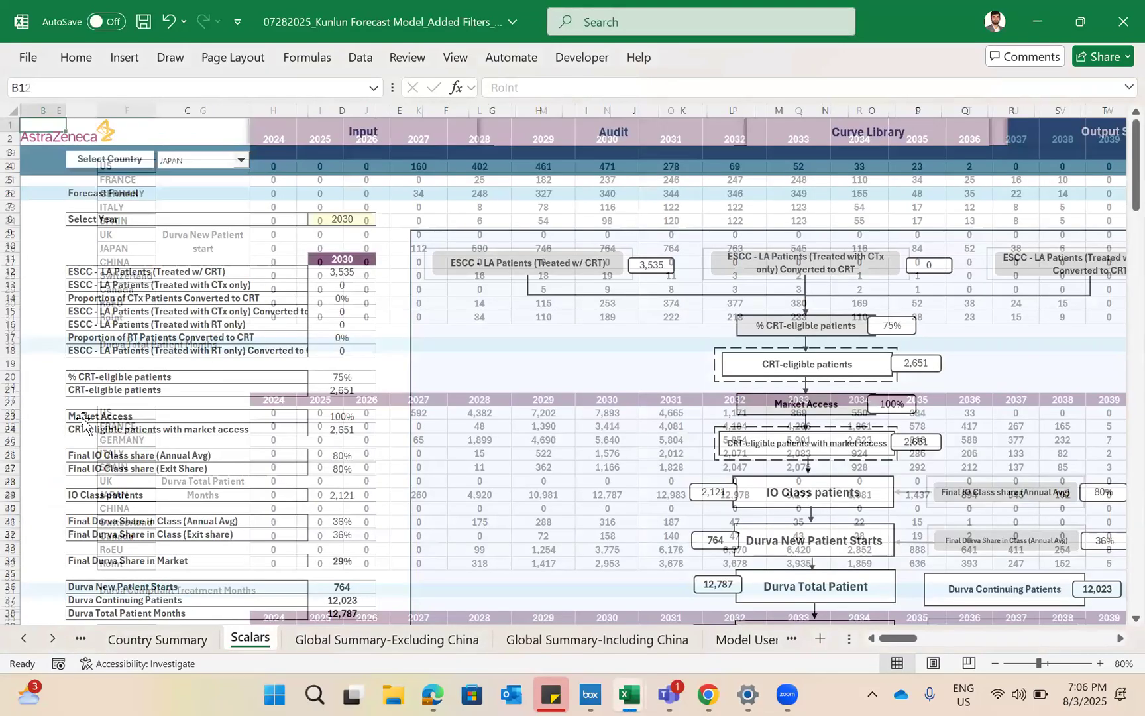
{"action": "key", "text": "ctrl+Page_Up"}
{"action": "key", "text": "ctrl+Page_Up"}
{"action": "key", "text": "ctrl+Page_Up"}
{"action": "key", "text": "ctrl+Page_Up"}
{"action": "key", "text": "ctrl+Page_Up"}
{"action": "key", "text": "ctrl+Page_Up"}
{"action": "key", "text": "ctrl+Page_Up"}
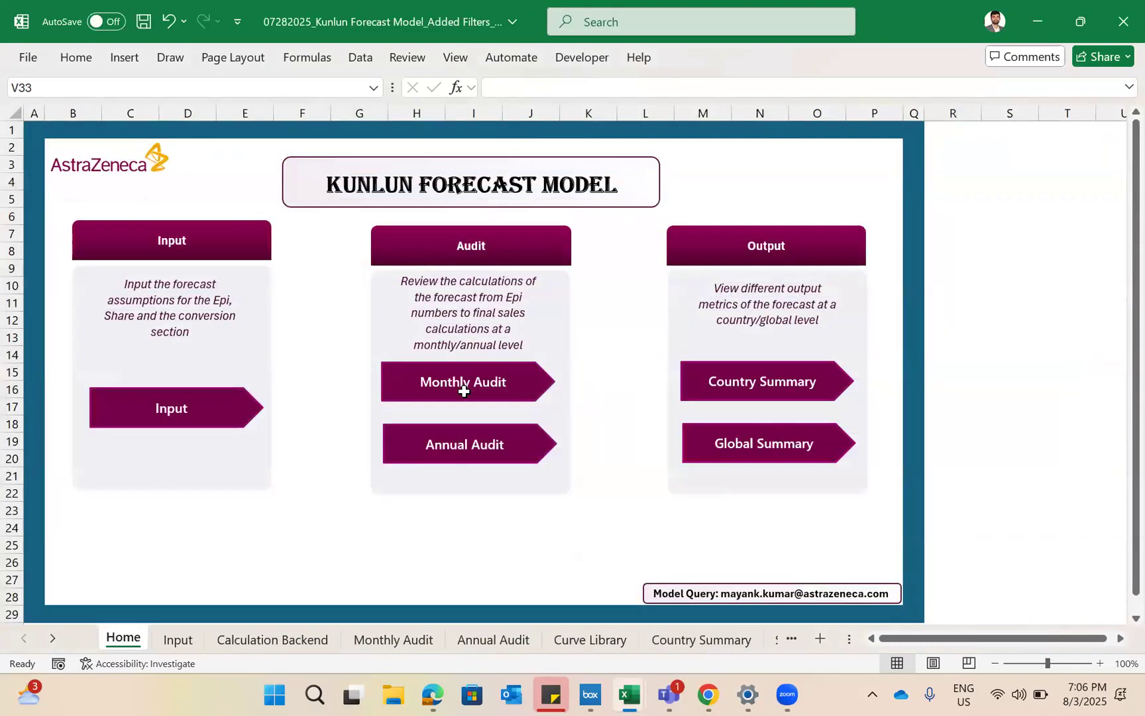
{"action": "key", "text": "ctrl+Page_Down"}
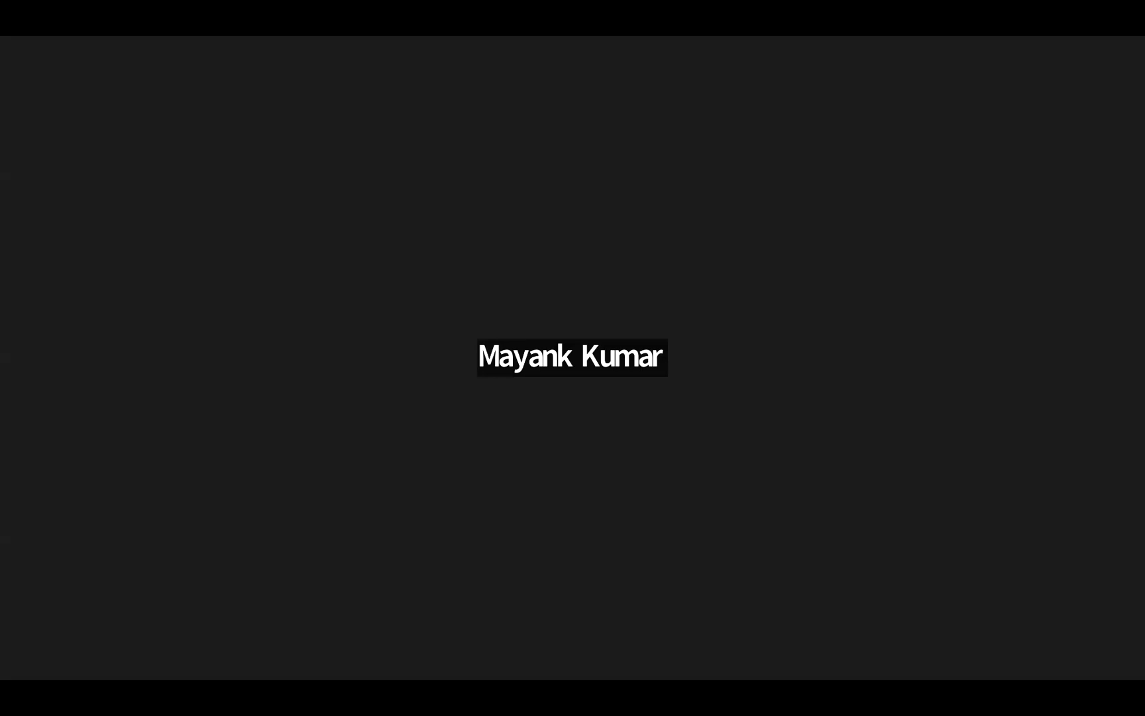
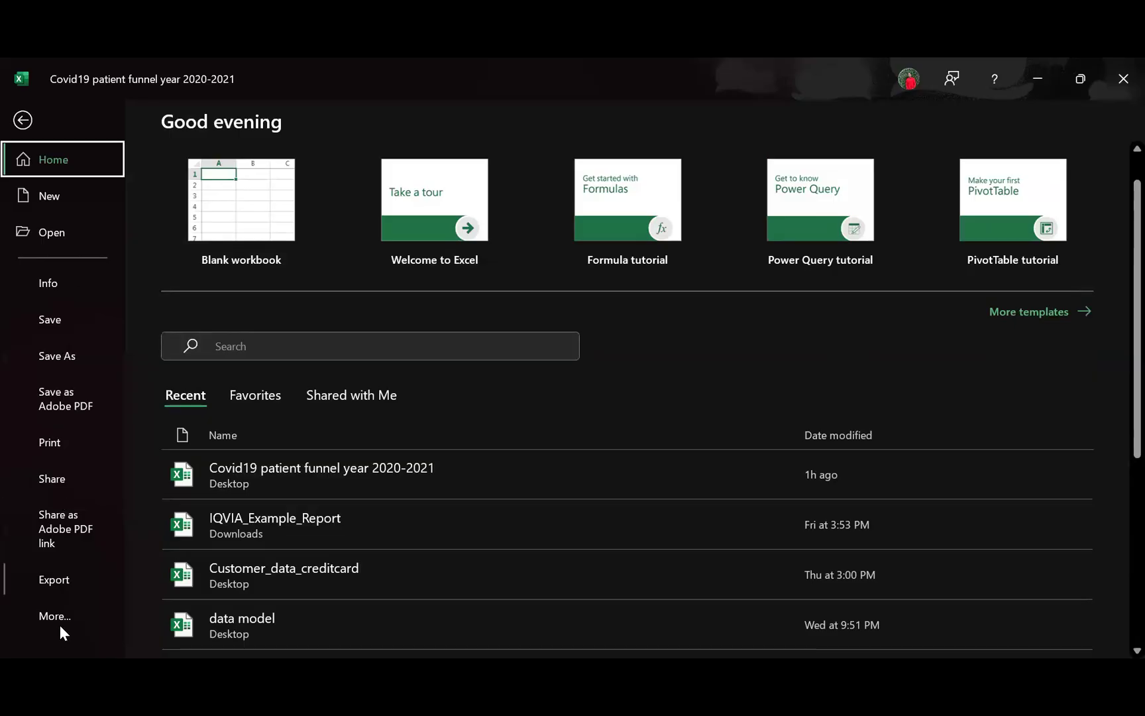
- Enable the Developer tab in Excel's ribbon customization options and display its commands for the Excel Practice sheet
{"action": "left_click", "coordinate": [57, 617]}
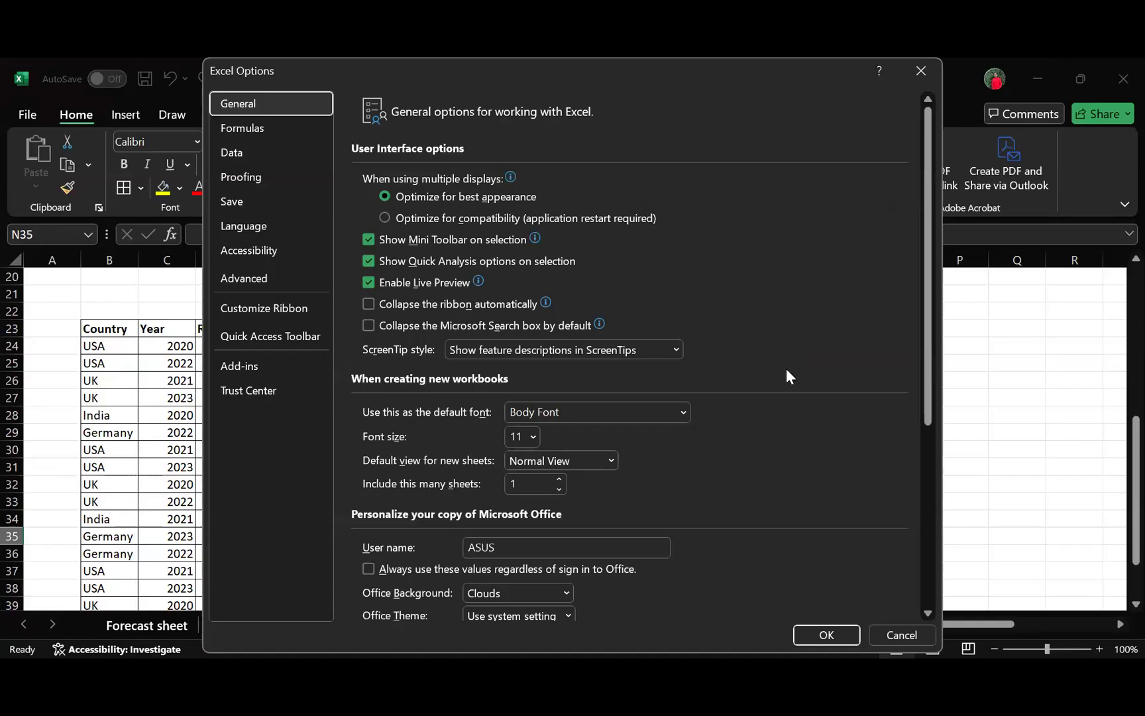
{"action": "left_click", "coordinate": [284, 307]}
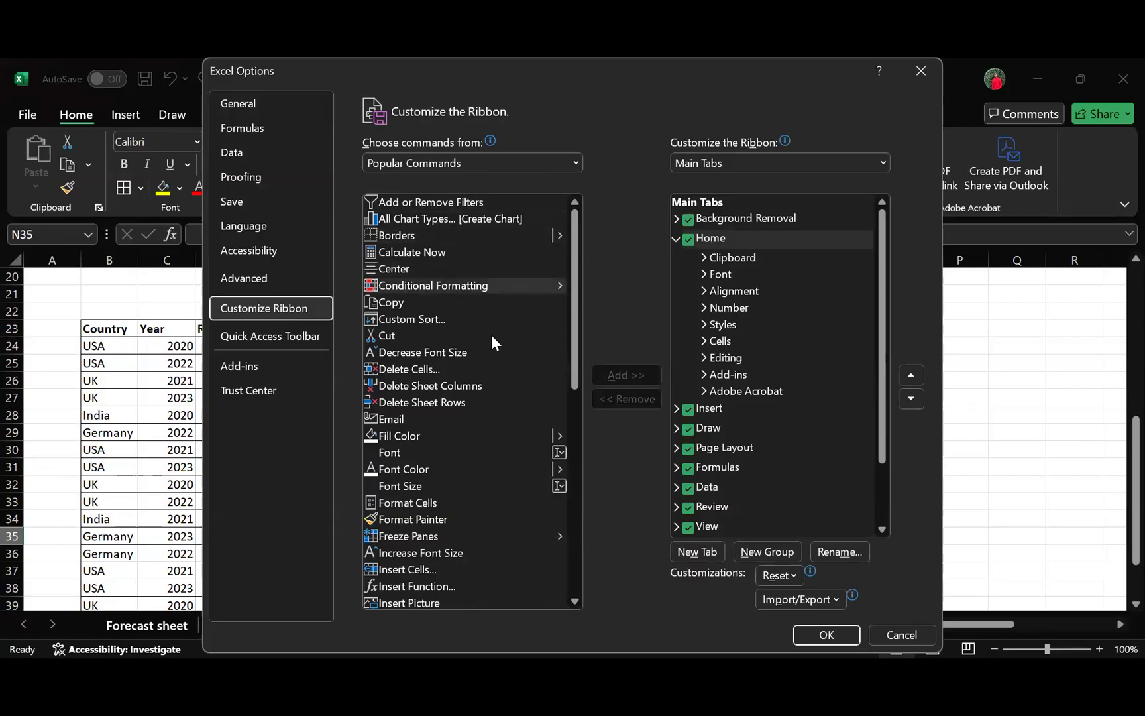
{"action": "scroll", "coordinate": [491, 414], "scroll_direction": "down", "scroll_amount": 2}
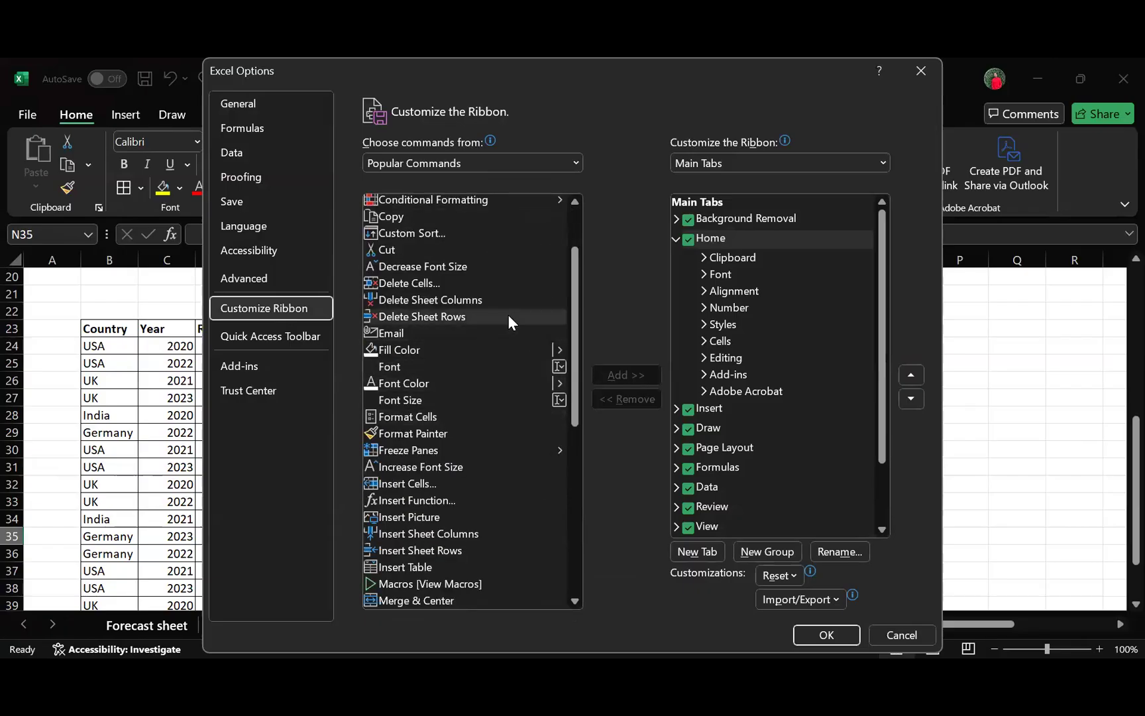
{"action": "scroll", "coordinate": [505, 308], "scroll_direction": "up", "scroll_amount": 2}
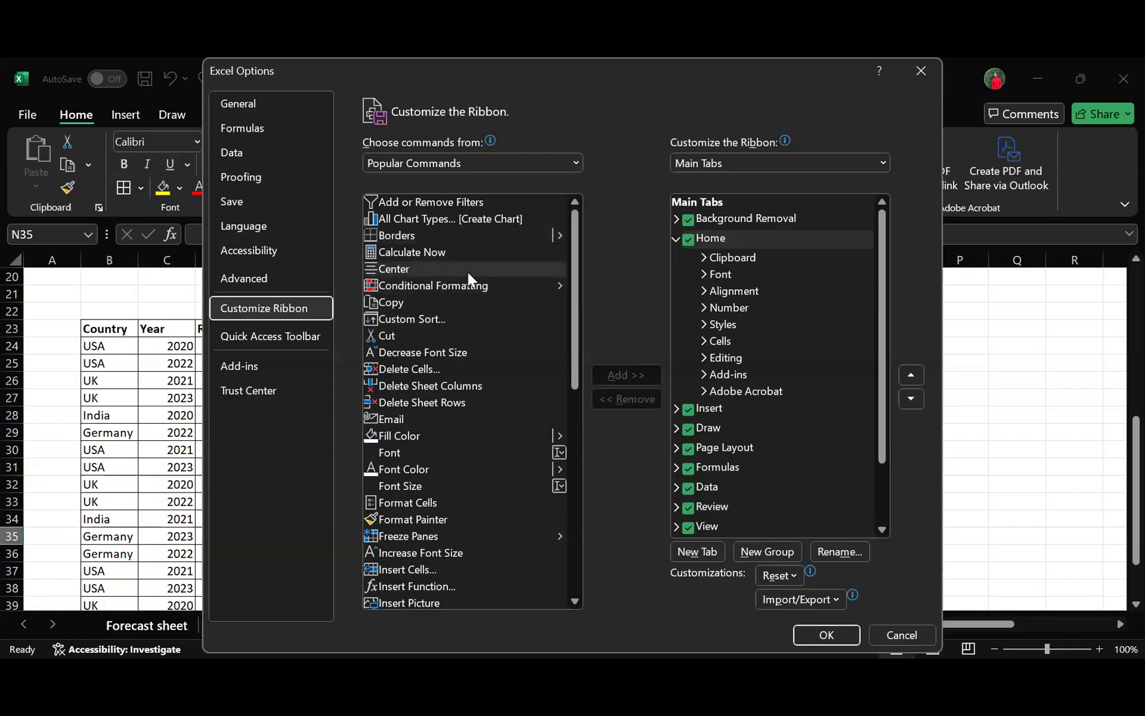
{"action": "scroll", "coordinate": [510, 311], "scroll_direction": "down", "scroll_amount": 1}
{"action": "scroll", "coordinate": [487, 329], "scroll_direction": "down", "scroll_amount": 1}
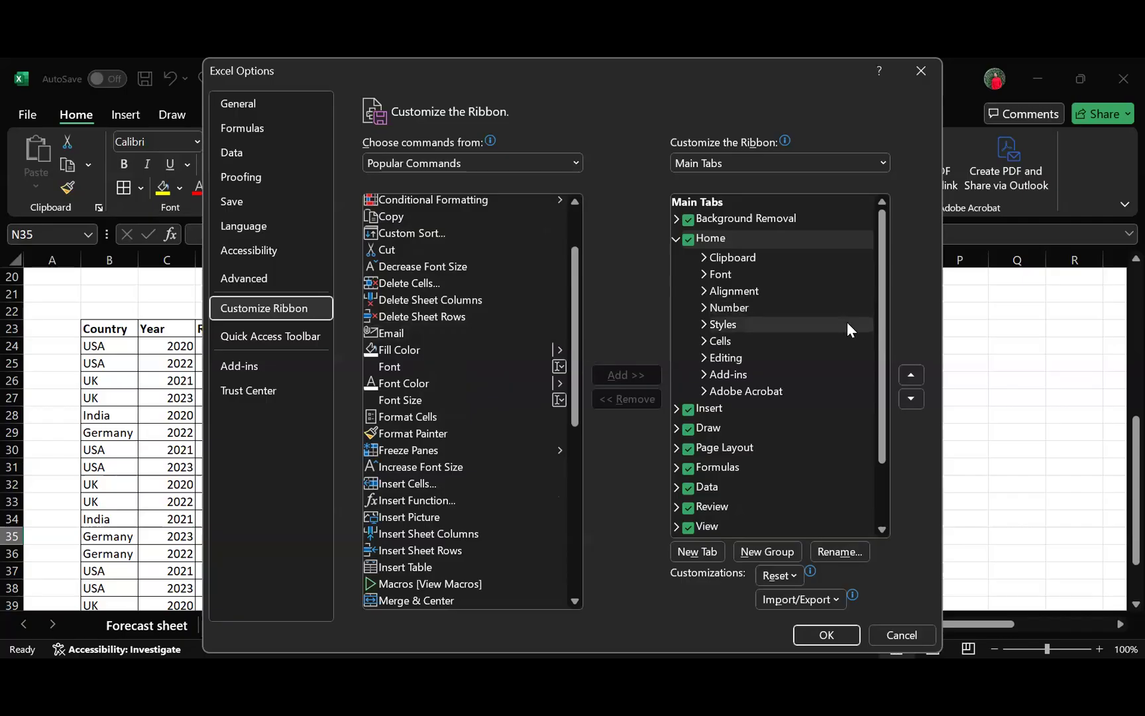
{"action": "scroll", "coordinate": [847, 324], "scroll_direction": "down", "scroll_amount": 2}
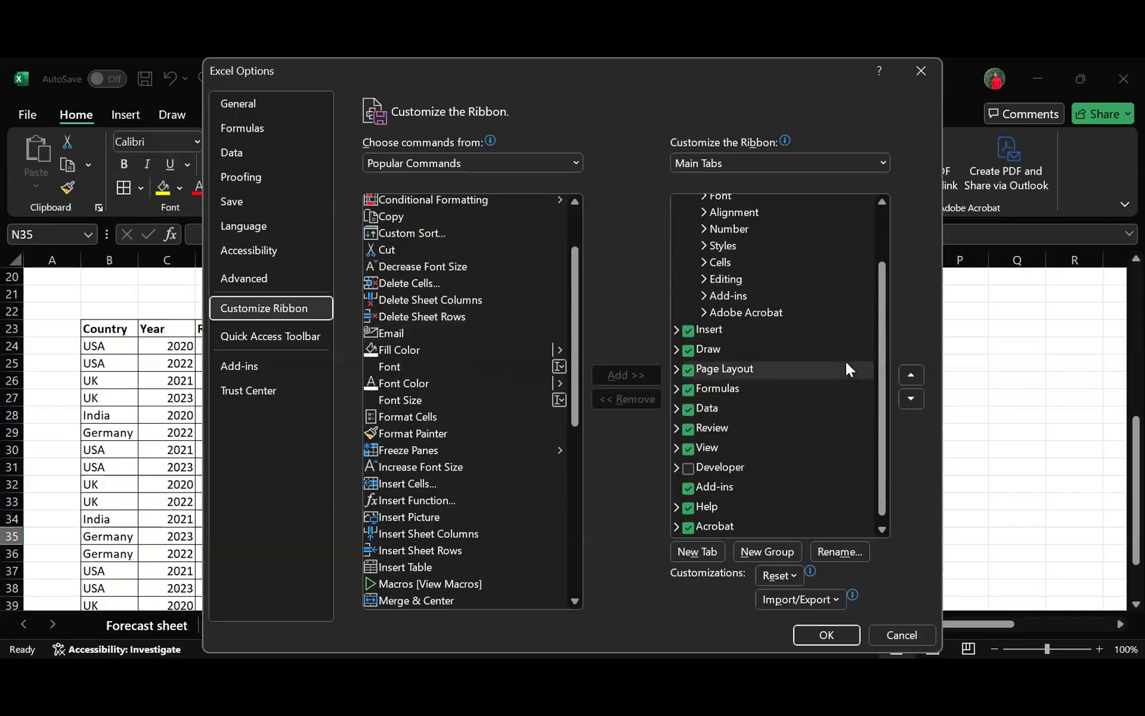
{"action": "left_click", "coordinate": [688, 468]}
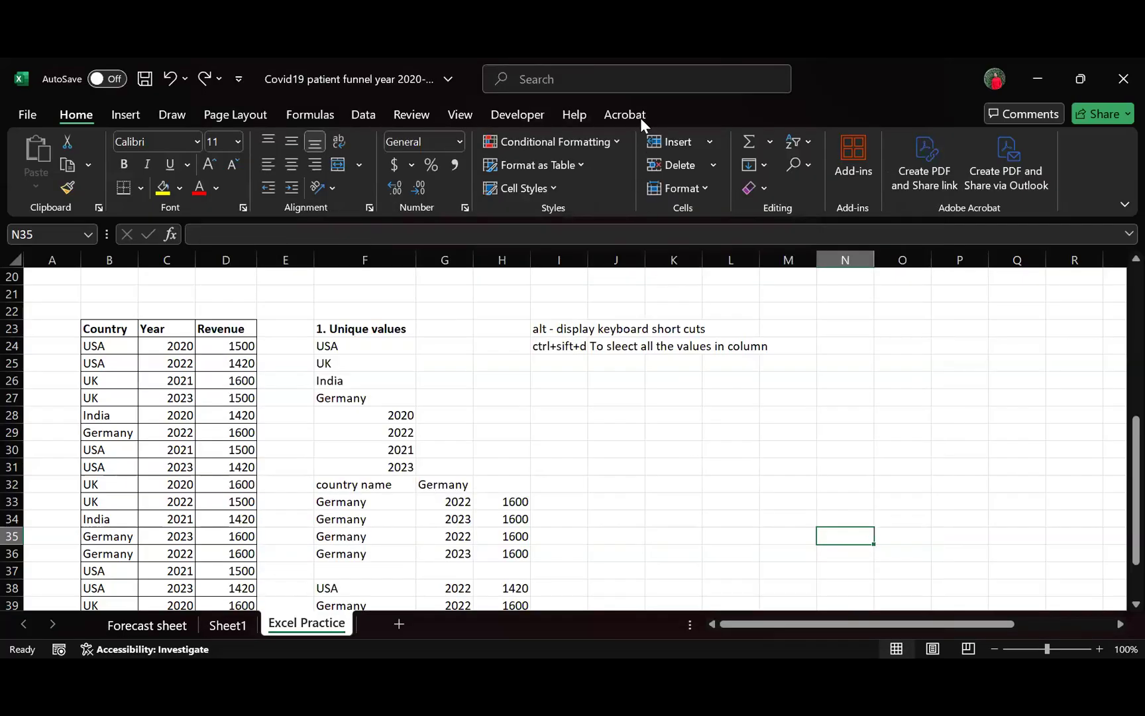
{"action": "left_click", "coordinate": [513, 120]}
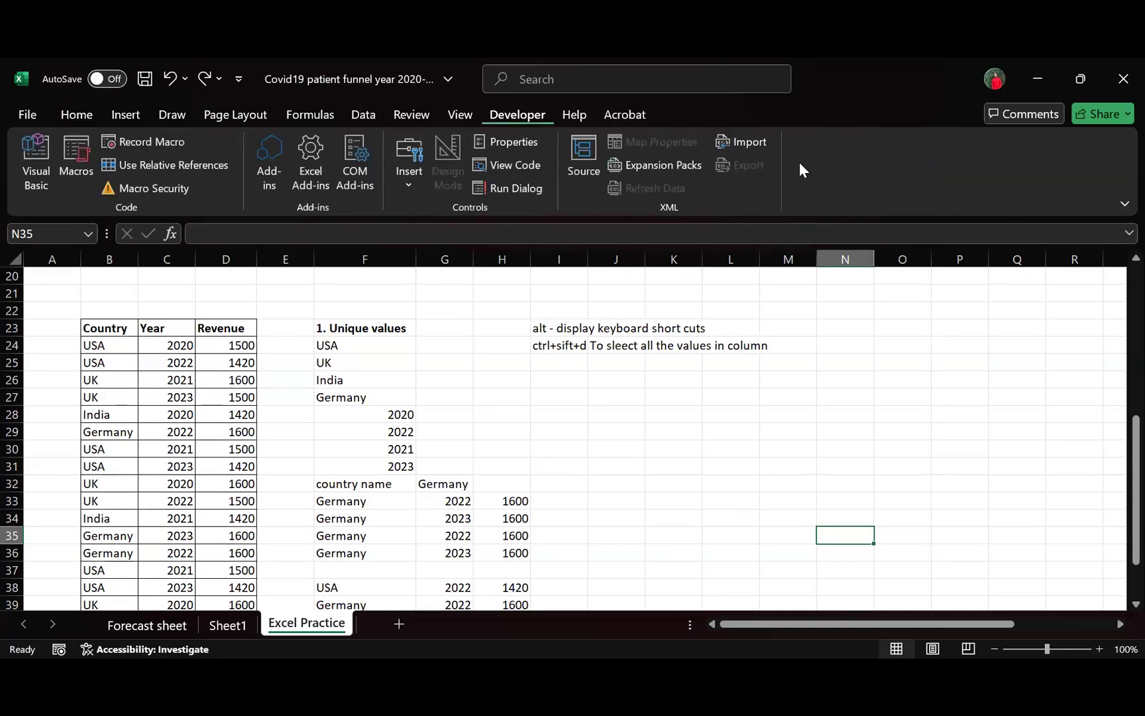